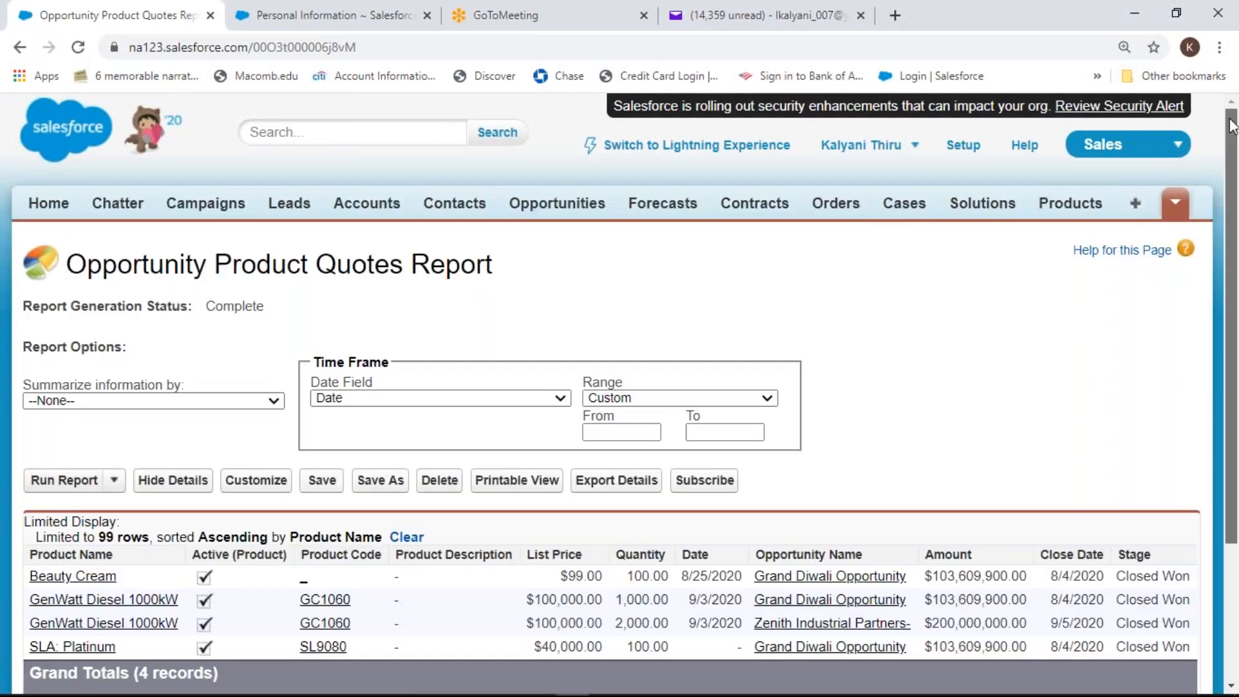
- Review the Opportunity Product Quotes Report's fields and columns in its customization view and close it without saving
{"action": "left_click_drag", "start_coordinate": [1233, 126], "coordinate": [1232, 164]}
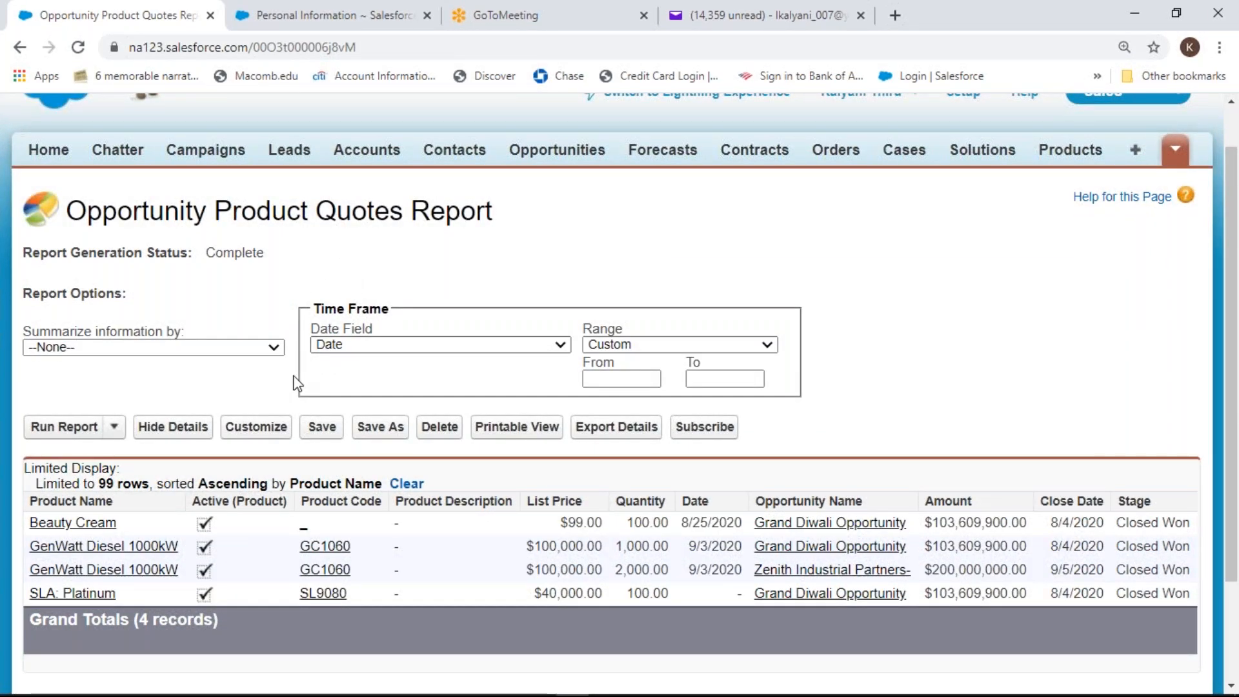
{"action": "left_click", "coordinate": [281, 427]}
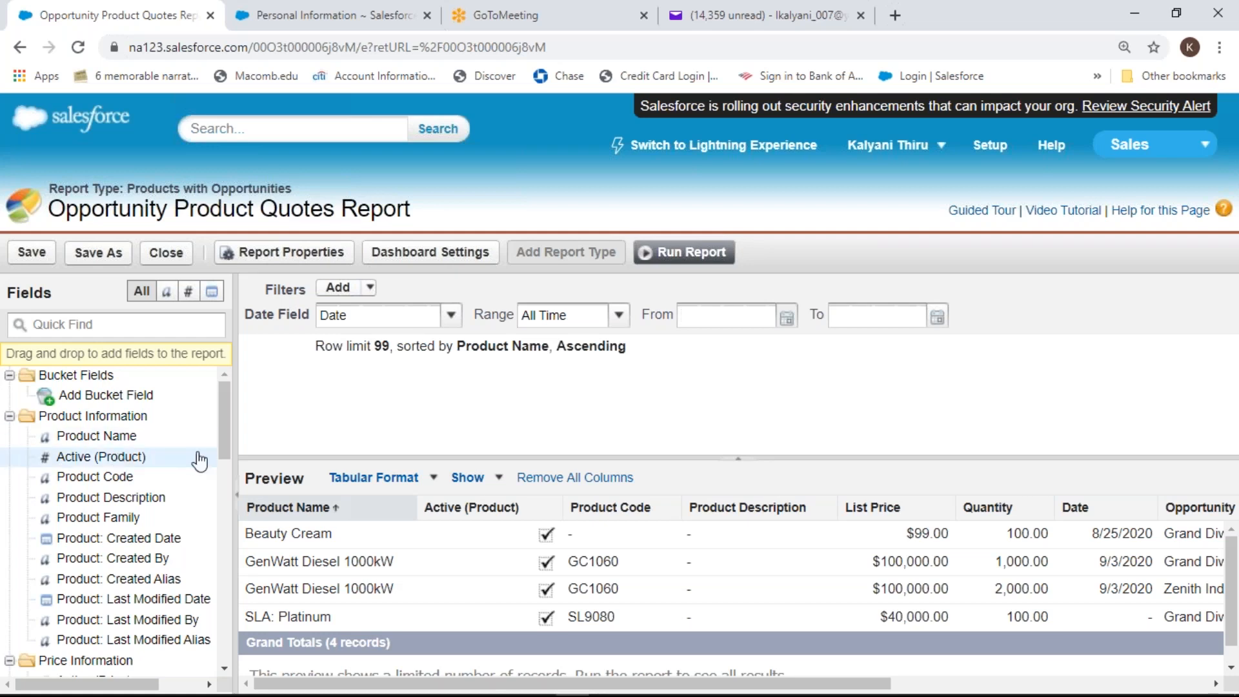
{"action": "mouse_move", "coordinate": [226, 422]}
{"action": "left_mouse_down"}
{"action": "mouse_move", "coordinate": [230, 437]}
{"action": "mouse_move", "coordinate": [227, 407]}
{"action": "left_mouse_up"}
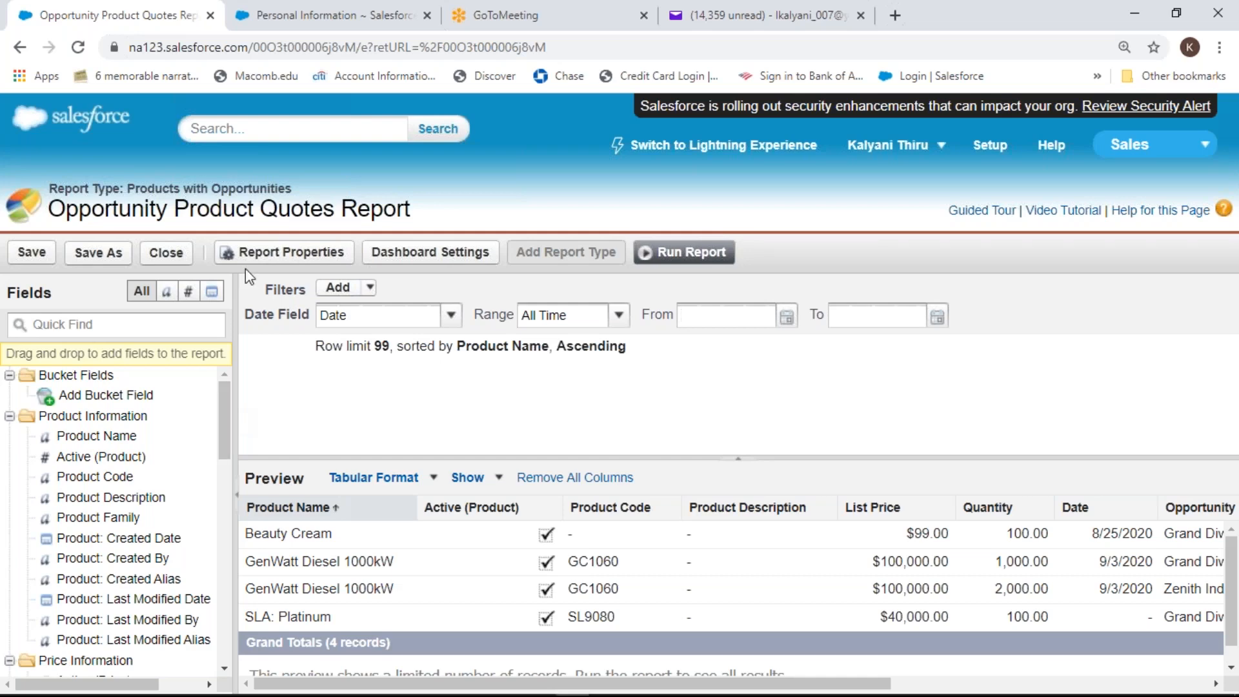
{"action": "left_click", "coordinate": [166, 254]}
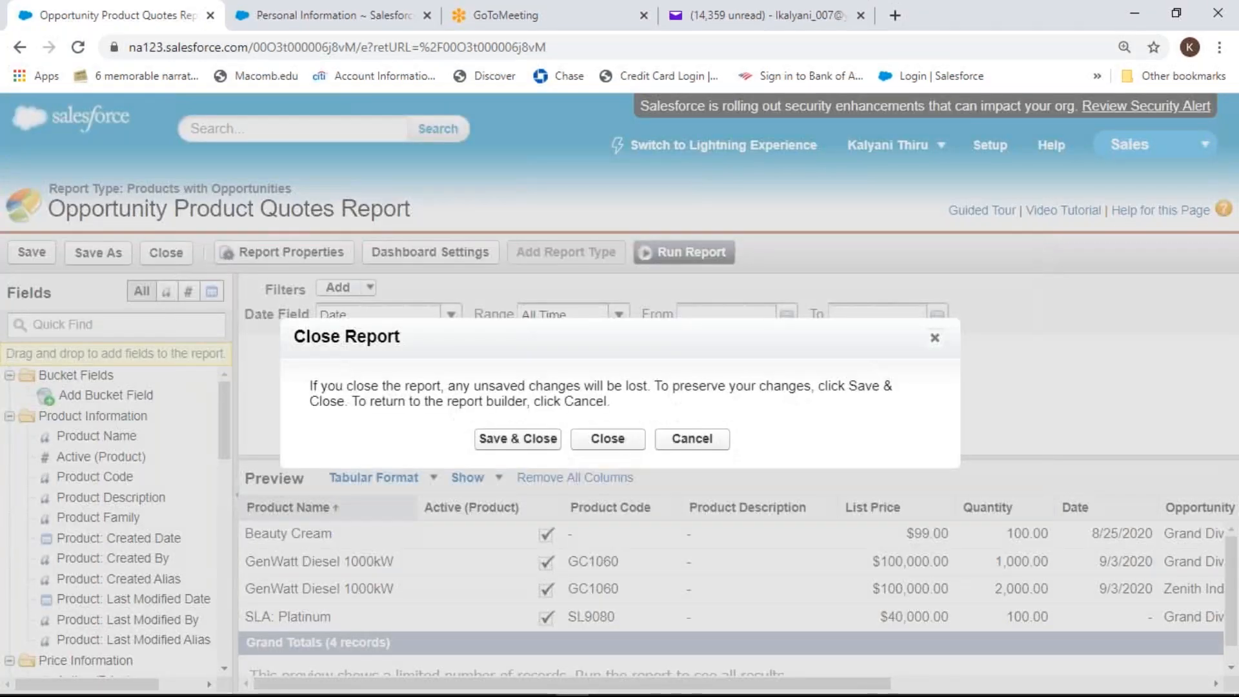
{"action": "left_click", "coordinate": [590, 439]}
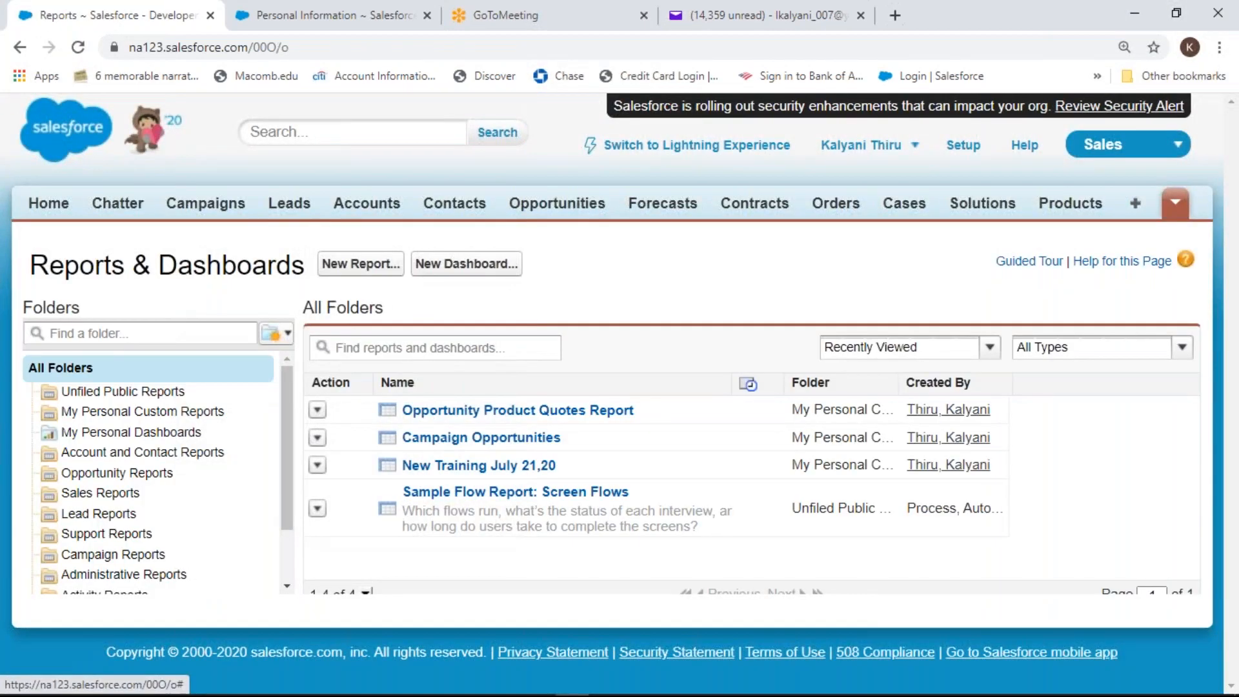
- Create a new report of the type Opportunities with Quotes and Quote Line Items, found by searching report types for "quote"
{"action": "left_click", "coordinate": [378, 270]}
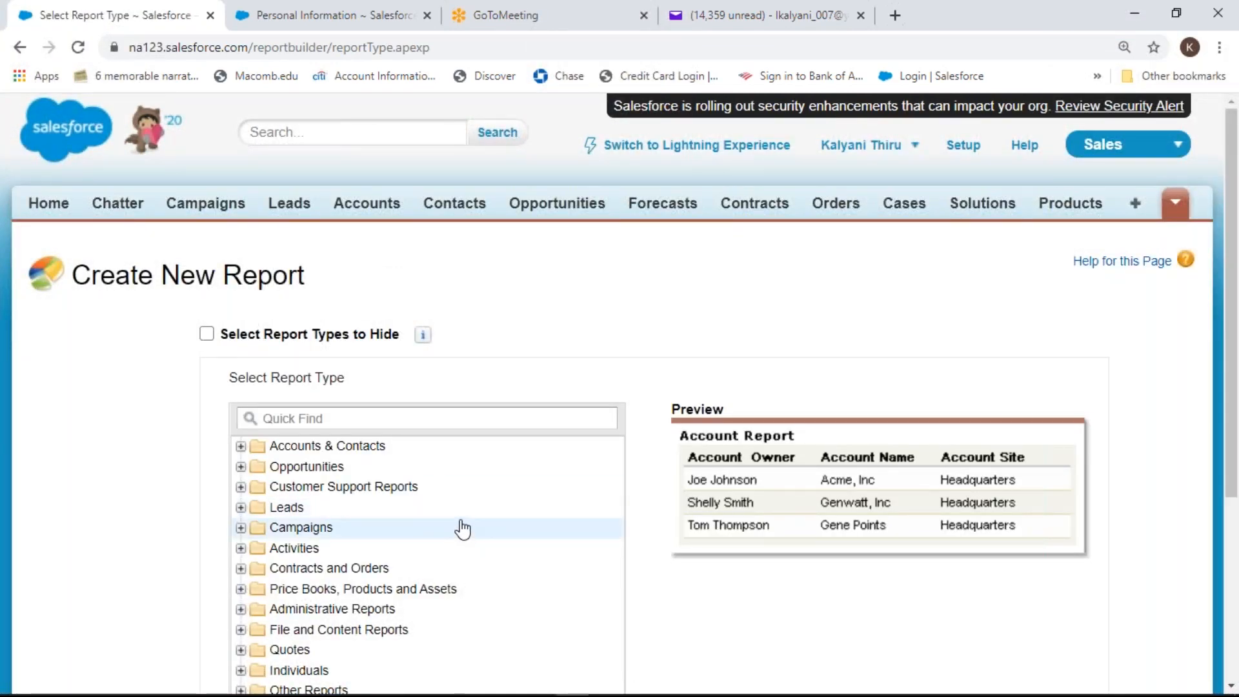
{"action": "left_click", "coordinate": [370, 416]}
{"action": "type", "text": "quote"}
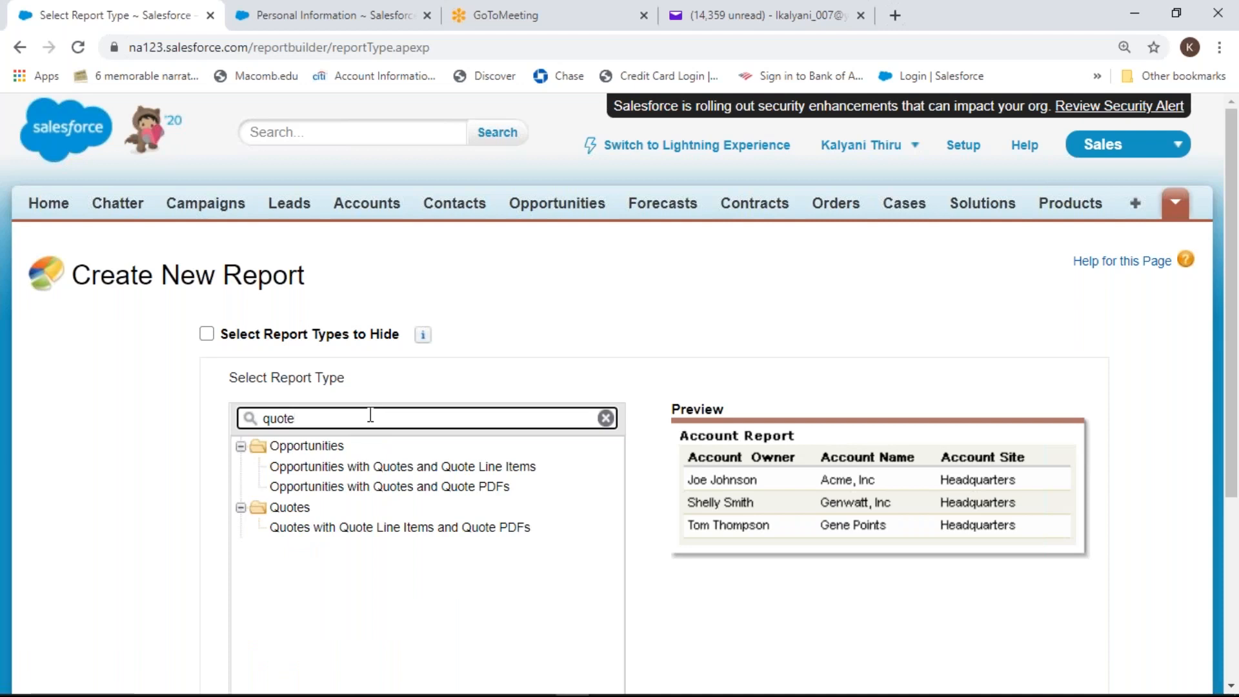
{"action": "left_click", "coordinate": [304, 514]}
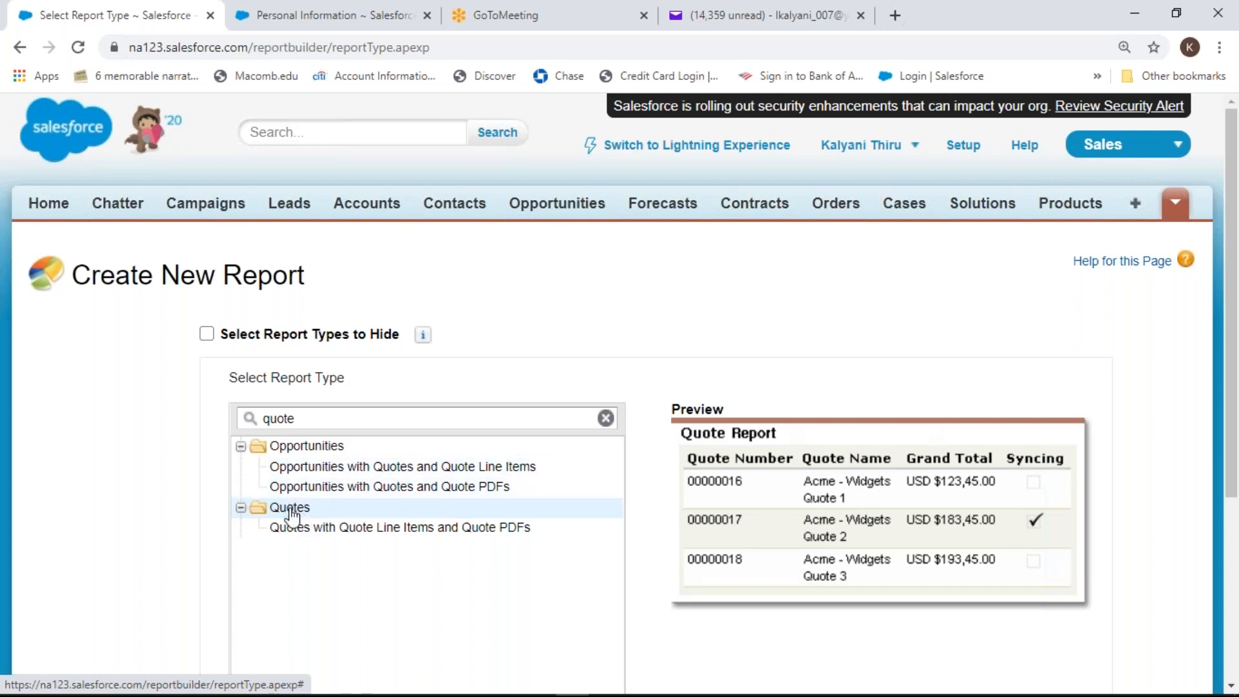
{"action": "left_click", "coordinate": [310, 468]}
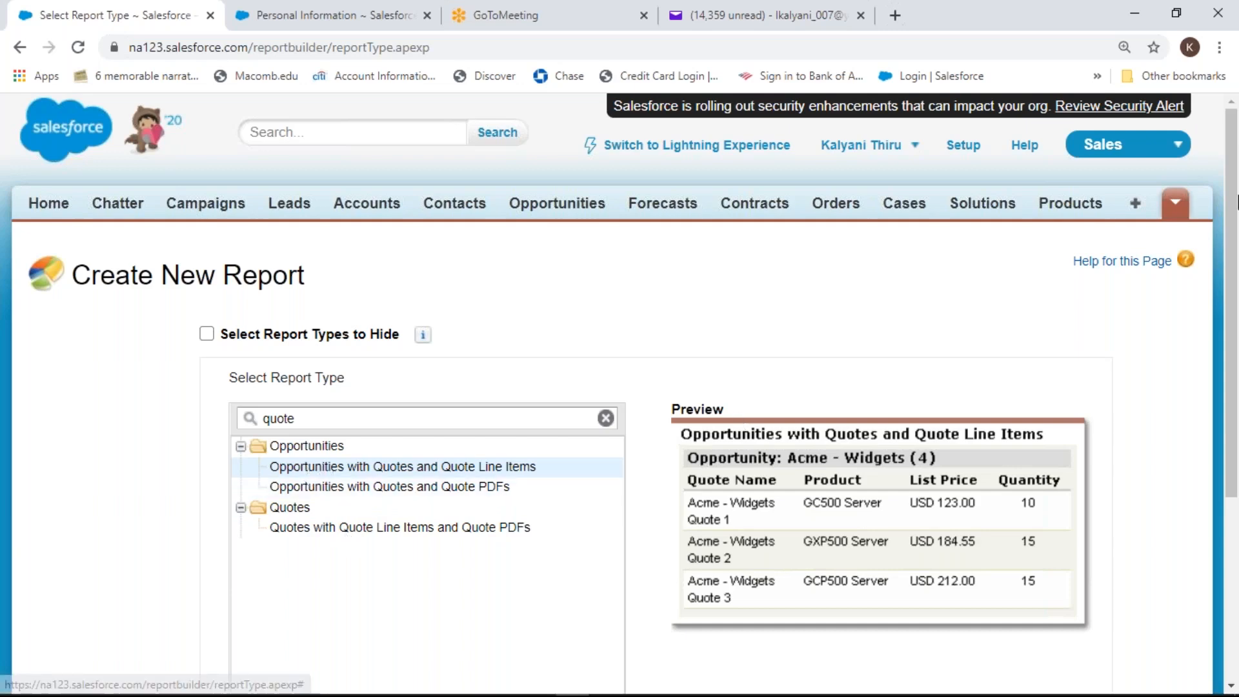
{"action": "left_click_drag", "start_coordinate": [1228, 204], "coordinate": [1236, 371]}
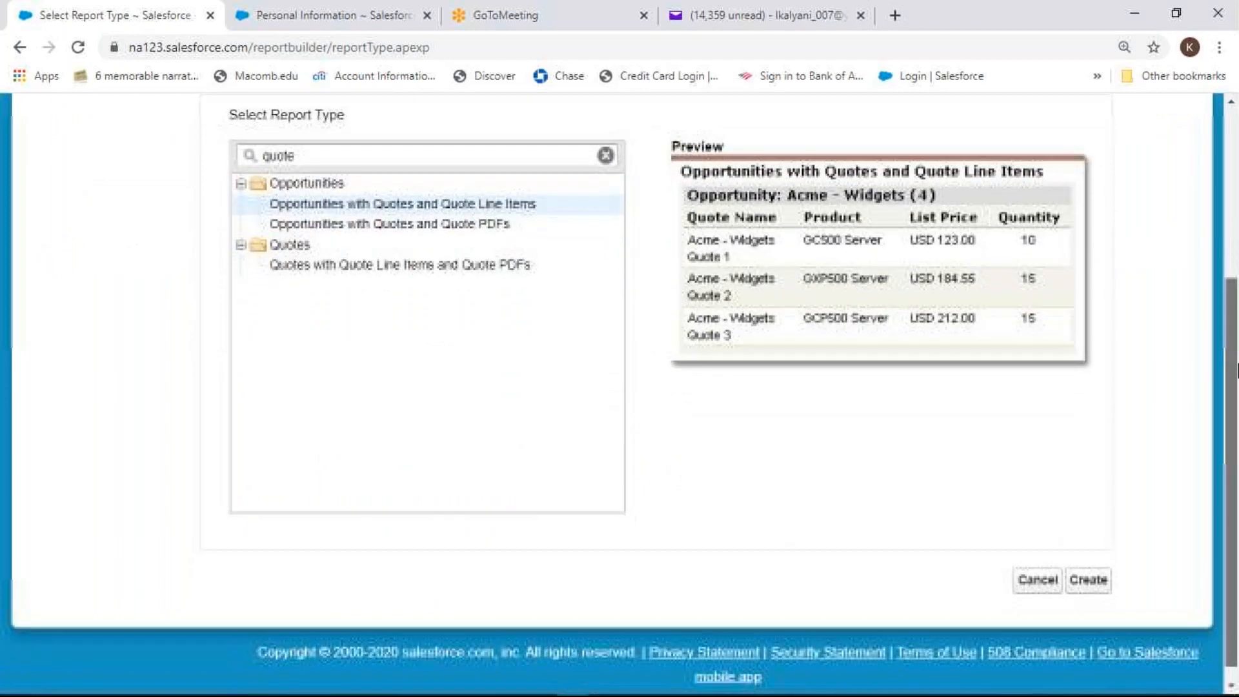
{"action": "left_click", "coordinate": [1093, 583]}
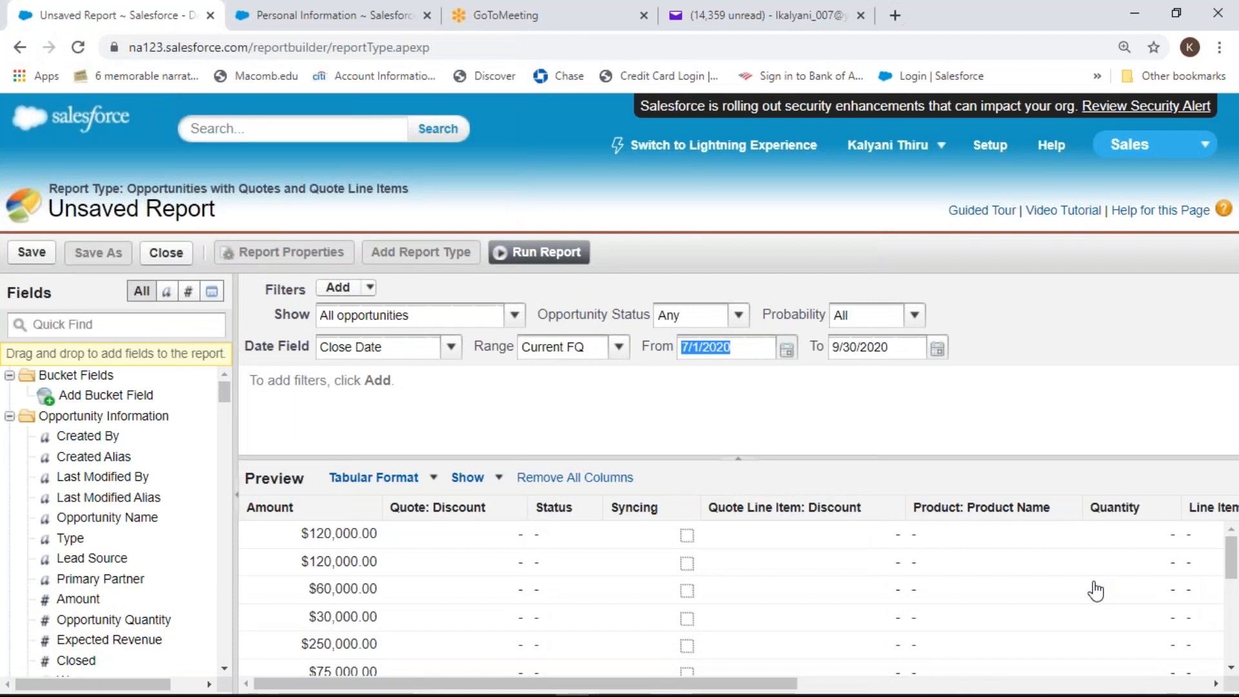
- Examine the available opportunity, quote and quote line item fields for the new report
{"action": "left_click_drag", "start_coordinate": [225, 394], "coordinate": [239, 436]}
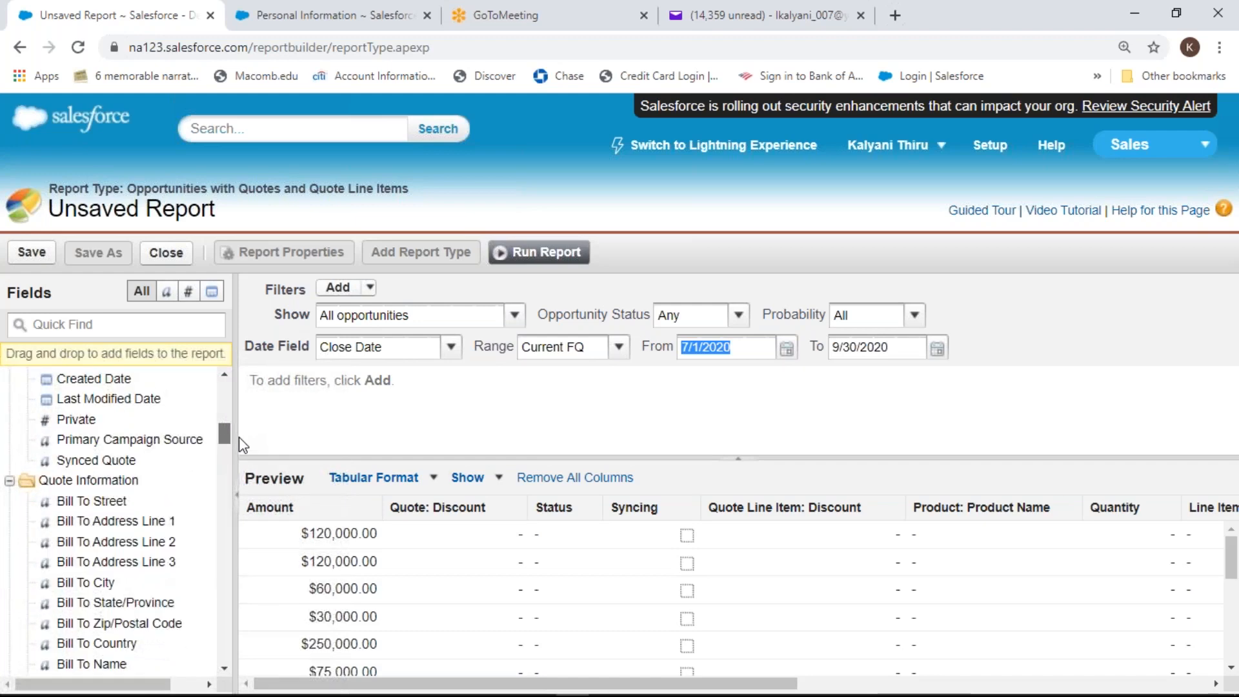
{"action": "left_click_drag", "start_coordinate": [239, 438], "coordinate": [241, 445]}
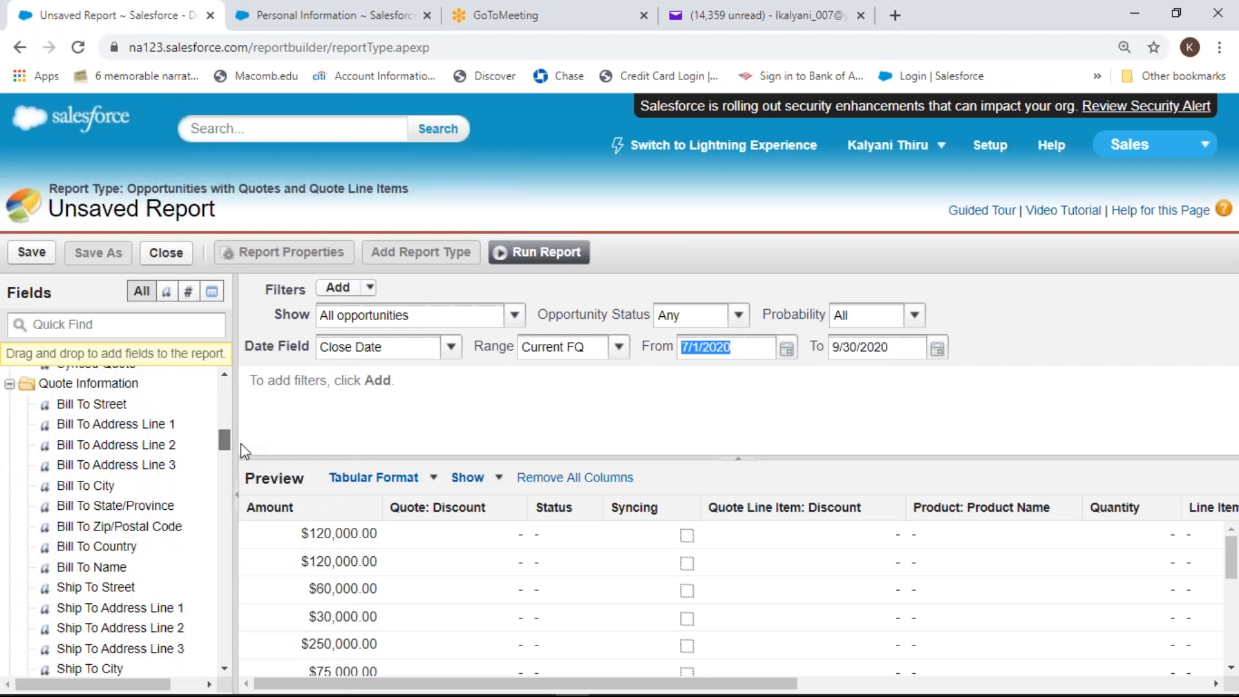
{"action": "left_click_drag", "start_coordinate": [241, 443], "coordinate": [244, 496]}
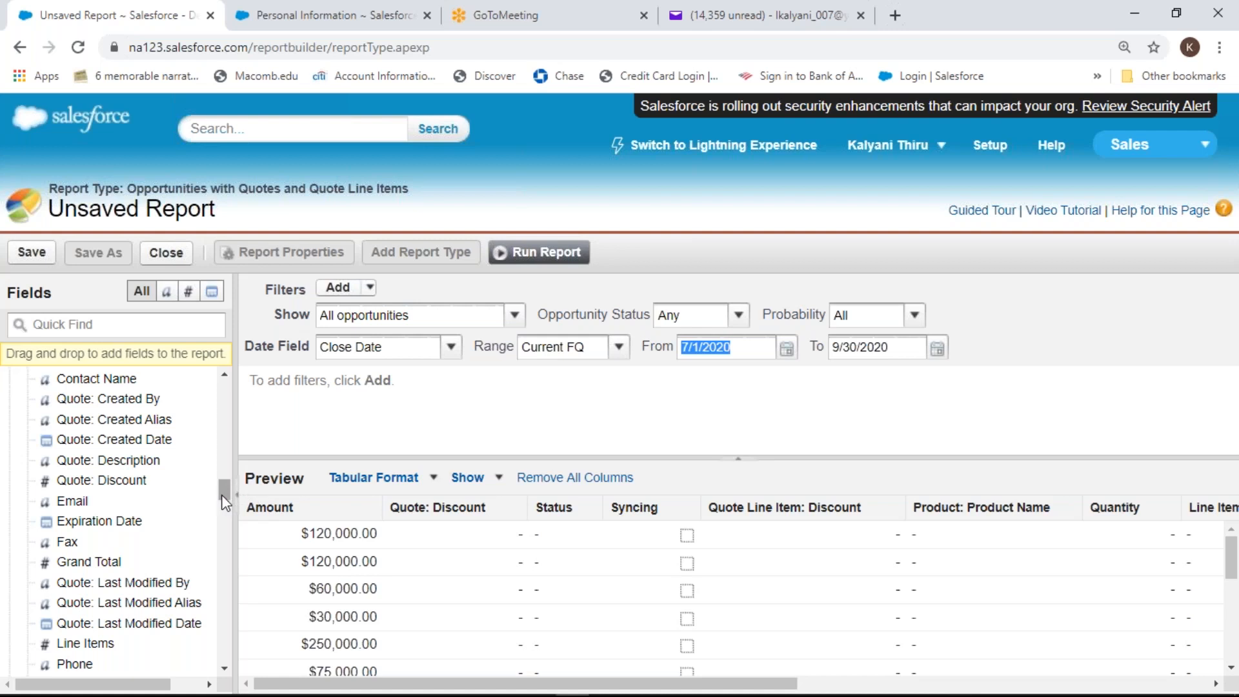
{"action": "left_click_drag", "start_coordinate": [223, 500], "coordinate": [226, 517]}
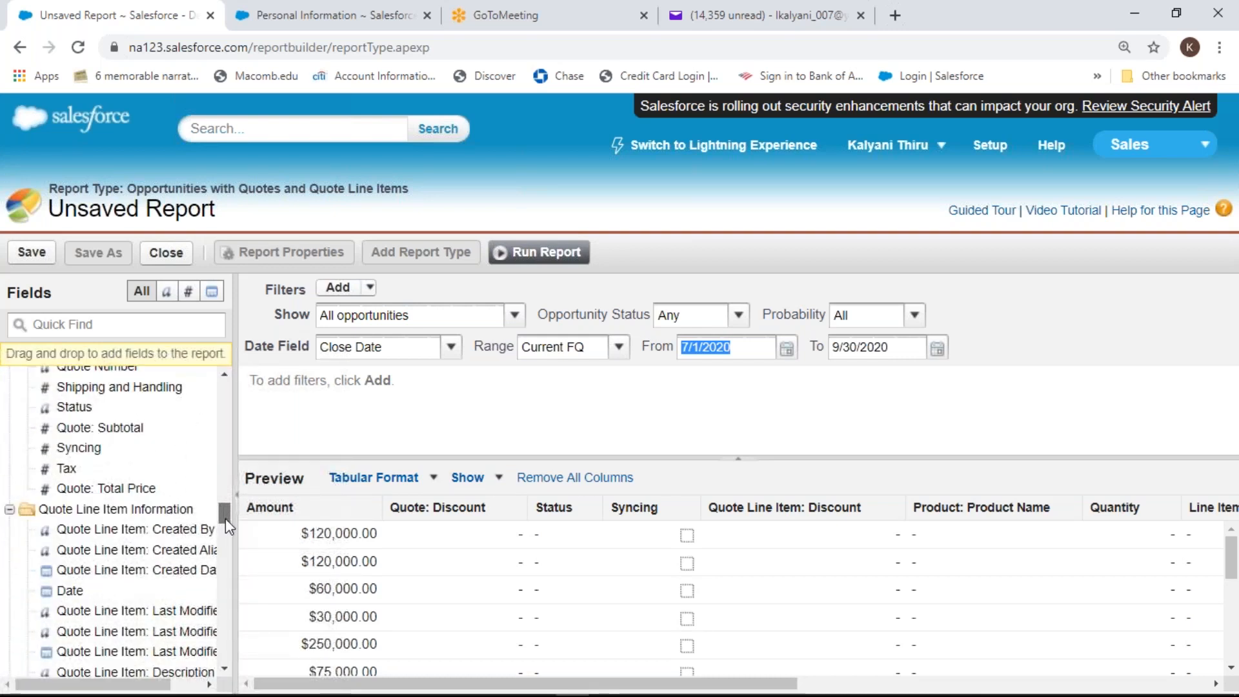
{"action": "left_click_drag", "start_coordinate": [226, 518], "coordinate": [241, 594]}
{"action": "left_click_drag", "start_coordinate": [237, 588], "coordinate": [228, 537]}
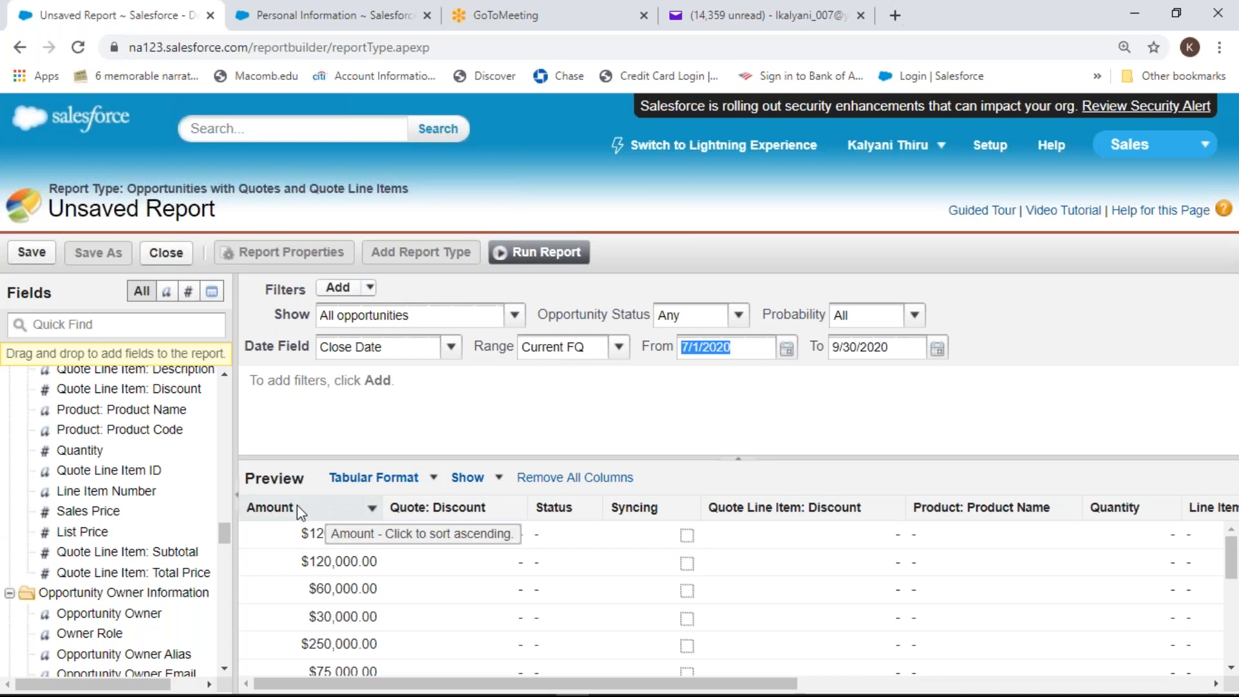
- Summarize the Amount column by its sum
{"action": "left_click", "coordinate": [372, 509]}
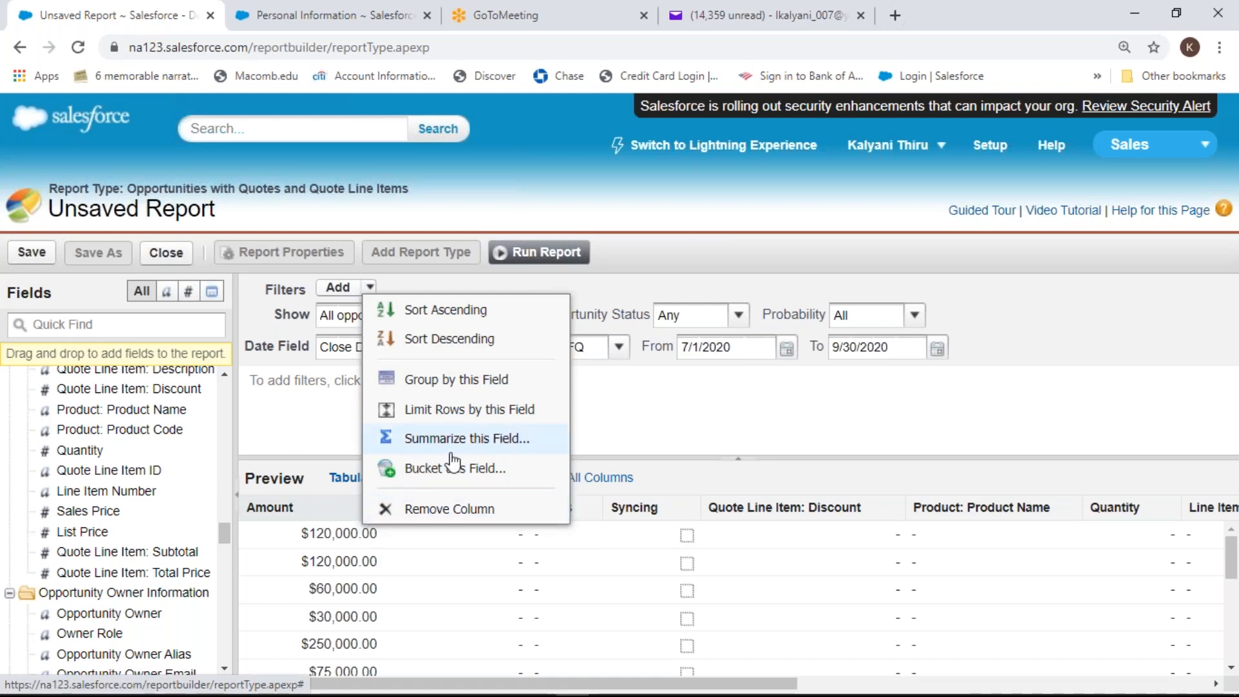
{"action": "left_click", "coordinate": [467, 439]}
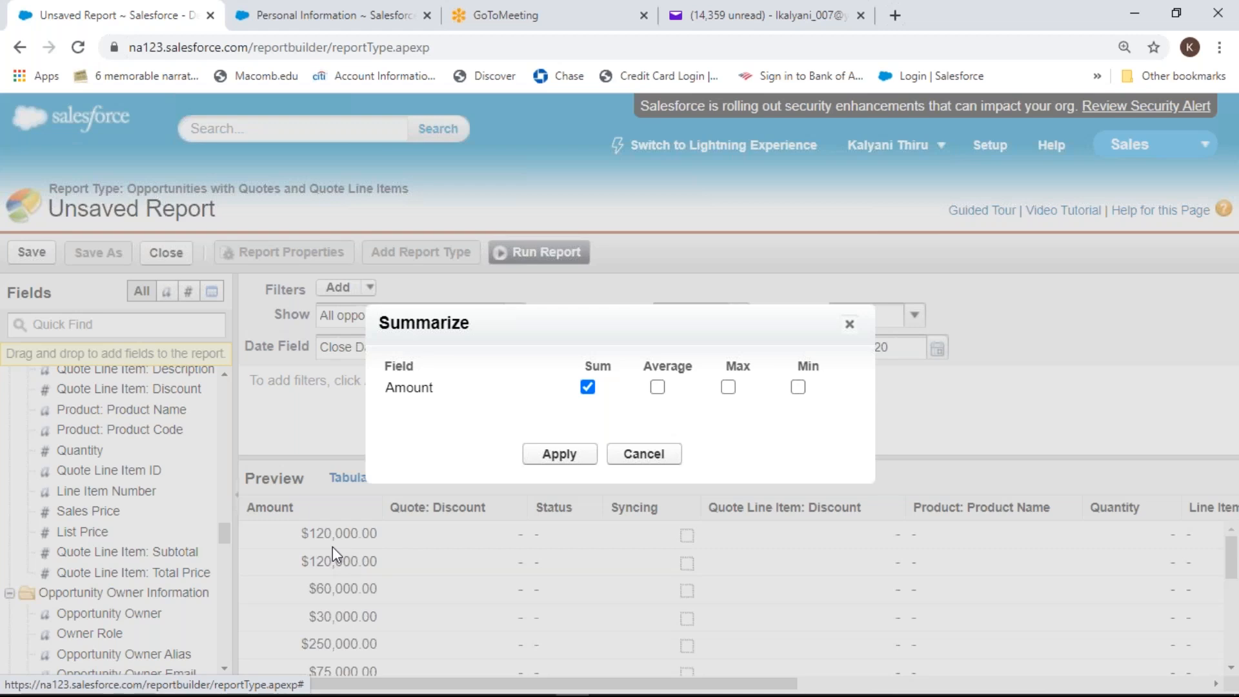
{"action": "left_click", "coordinate": [555, 460]}
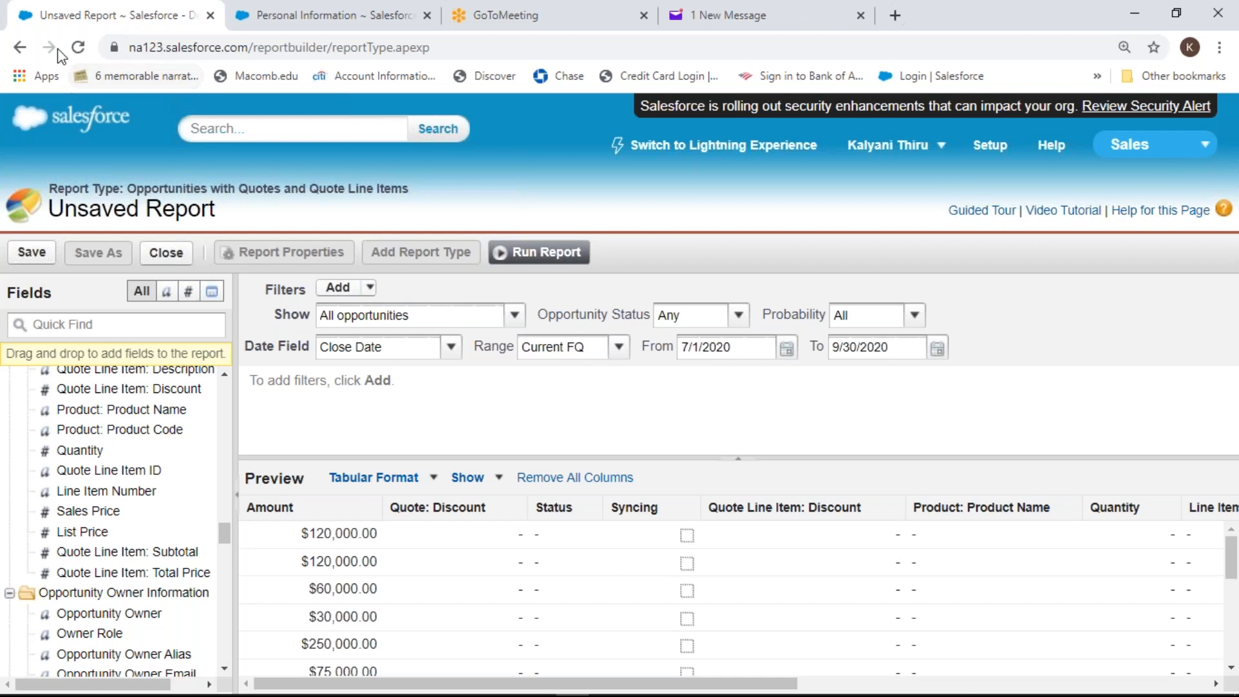
- Reload the report builder page, confirming the form resubmission, and run the unsaved opportunities and quotes report
{"action": "left_click", "coordinate": [78, 48]}
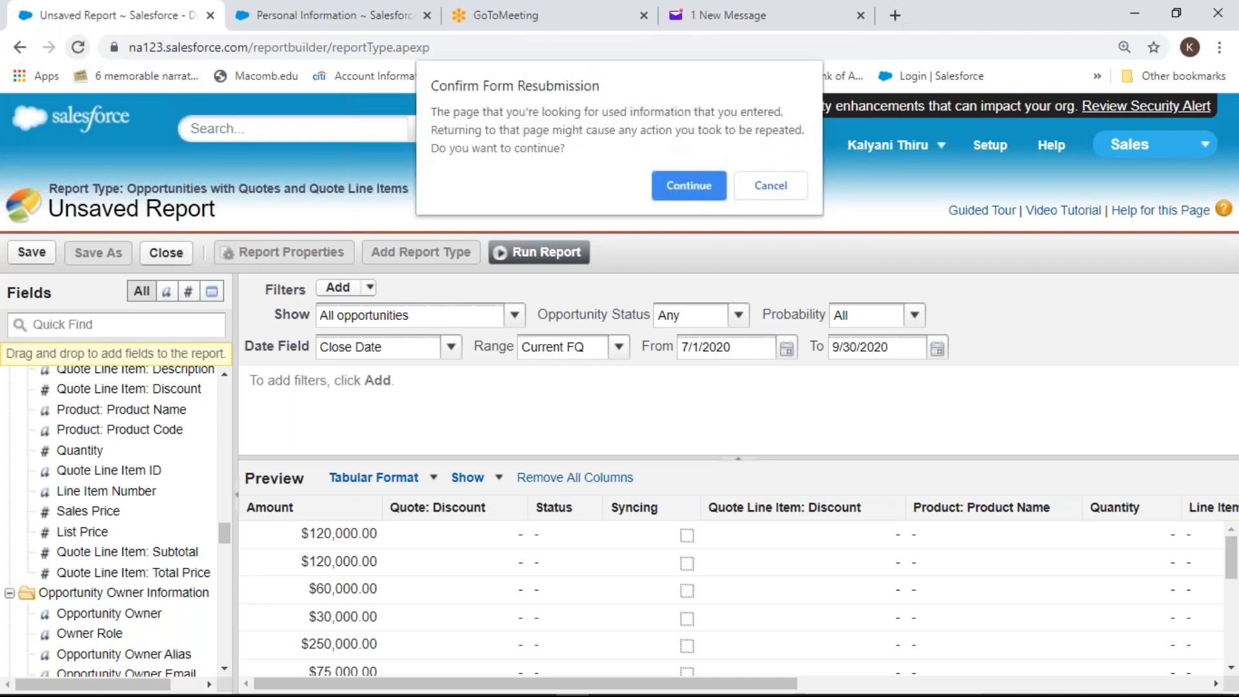
{"action": "left_click", "coordinate": [683, 190]}
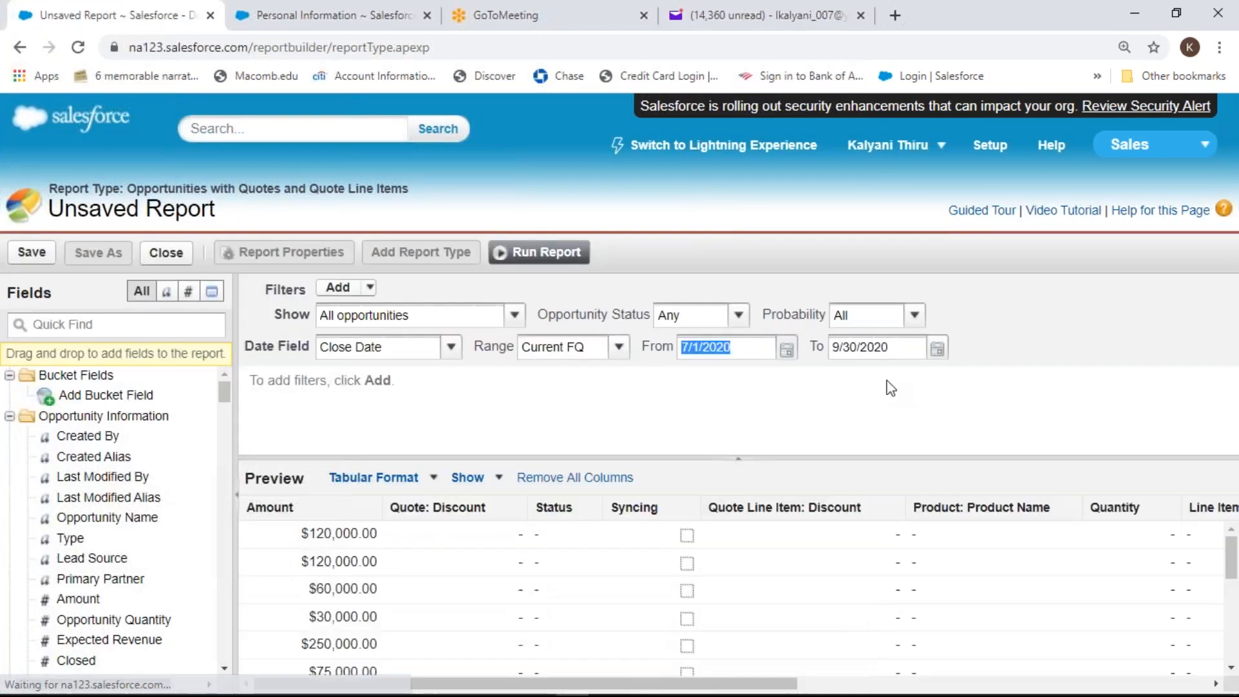
{"action": "left_click", "coordinate": [540, 258]}
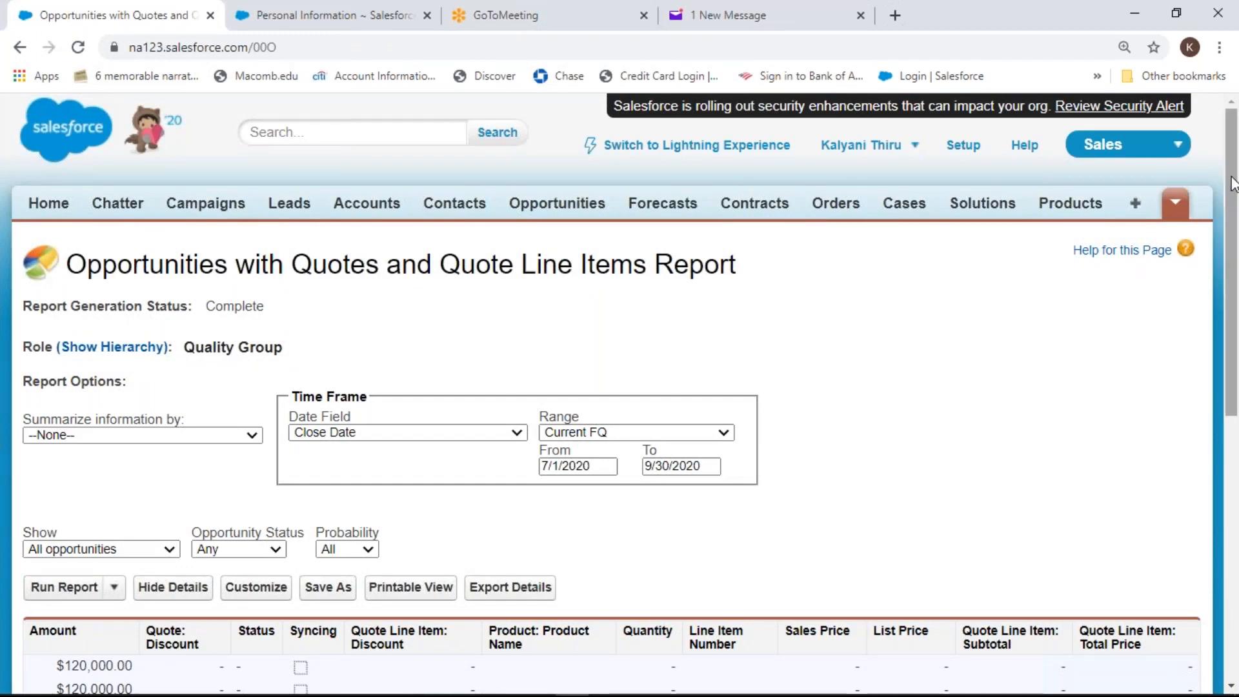
- Examine the report's amounts, discounts, syncing status, quote line item prices and grand totals
{"action": "left_click_drag", "start_coordinate": [1232, 184], "coordinate": [1234, 303]}
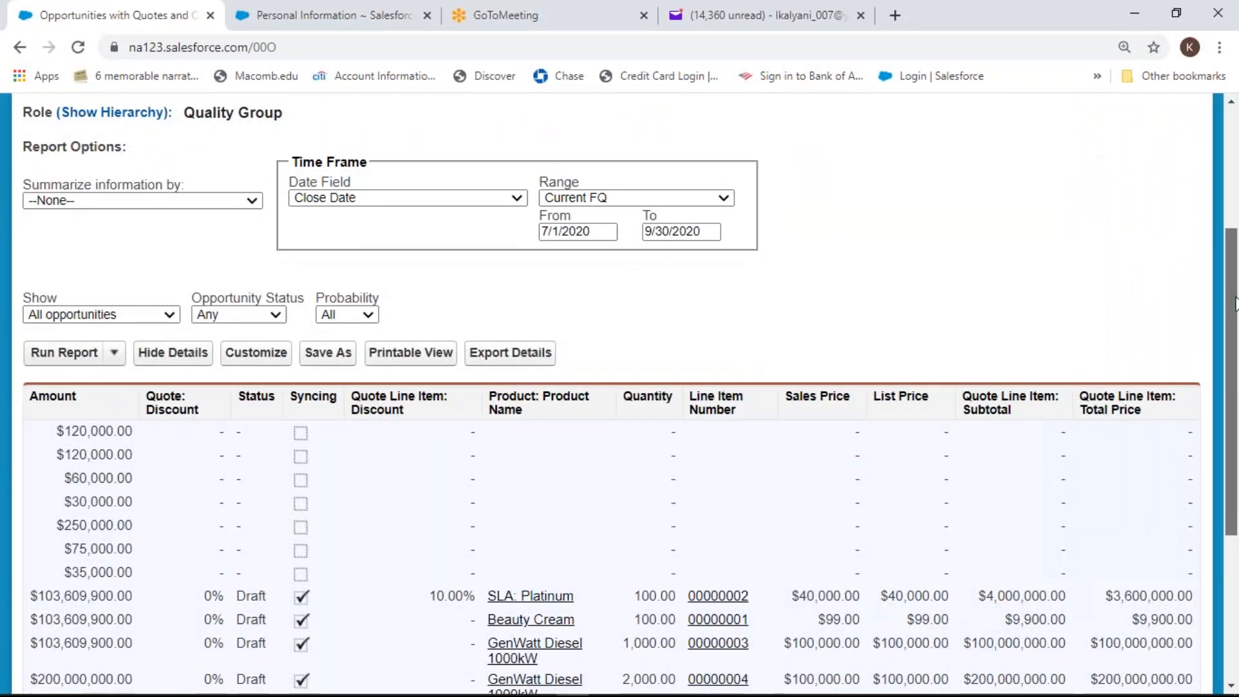
{"action": "left_click_drag", "start_coordinate": [1234, 303], "coordinate": [1233, 395]}
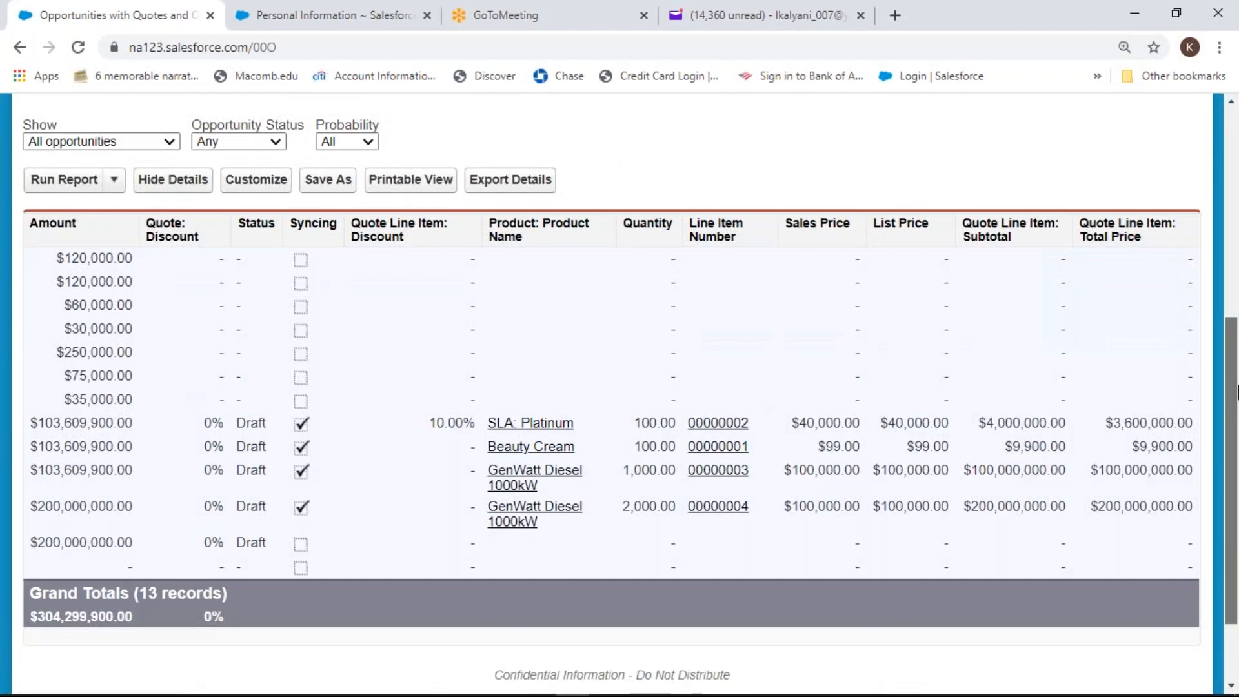
{"action": "left_click_drag", "start_coordinate": [1235, 390], "coordinate": [1235, 382]}
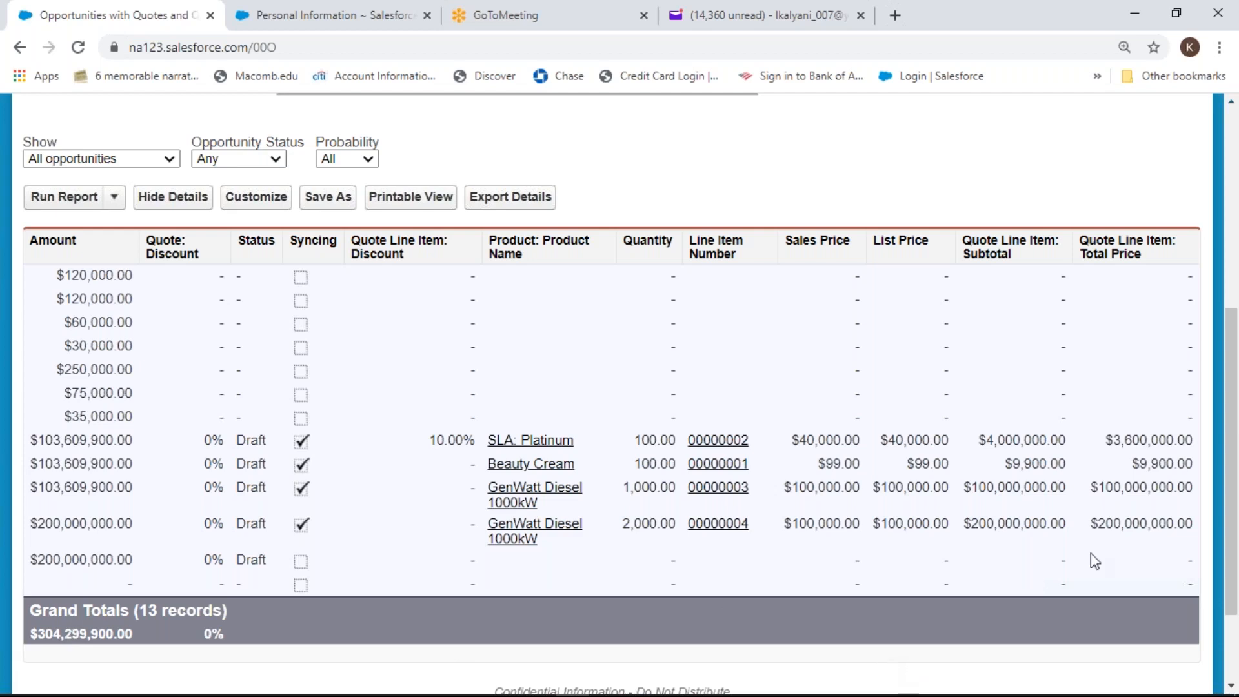
{"action": "mouse_move", "coordinate": [1233, 610]}
{"action": "left_mouse_down"}
{"action": "mouse_move", "coordinate": [1231, 662]}
{"action": "mouse_move", "coordinate": [1231, 627]}
{"action": "left_mouse_up"}
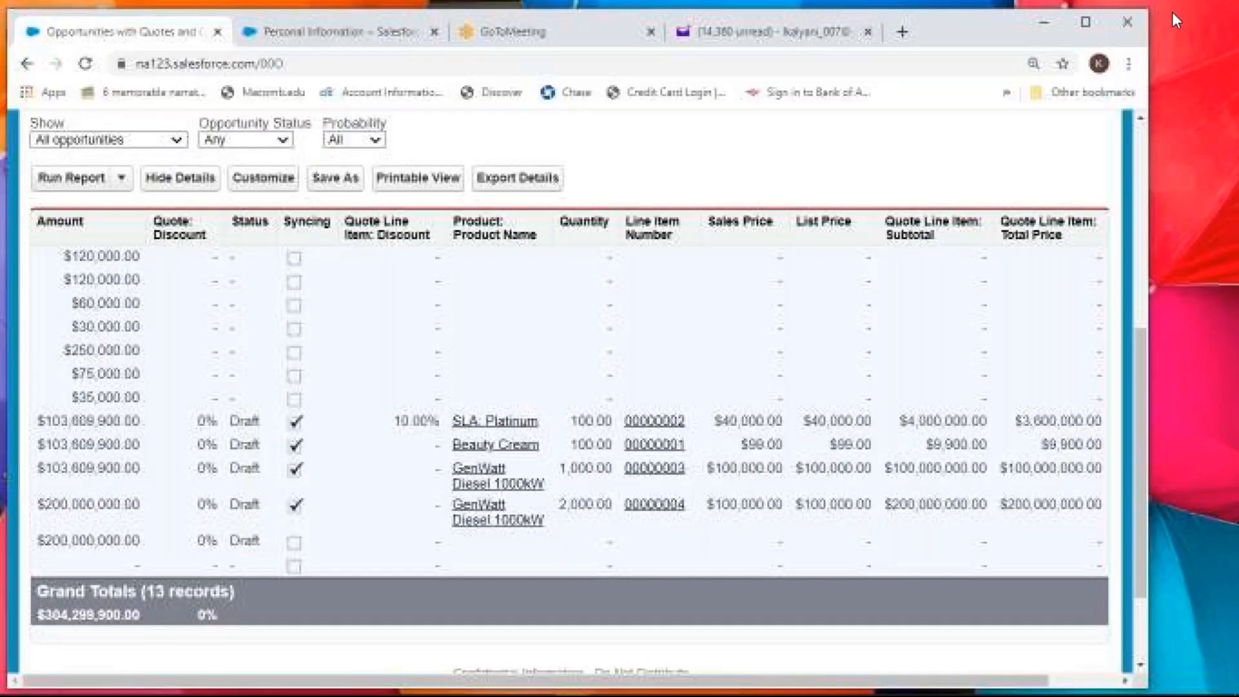
- Switch to Calculator, place it over the report's middle columns, and return to the Salesforce report
{"action": "left_click", "coordinate": [1174, 14]}
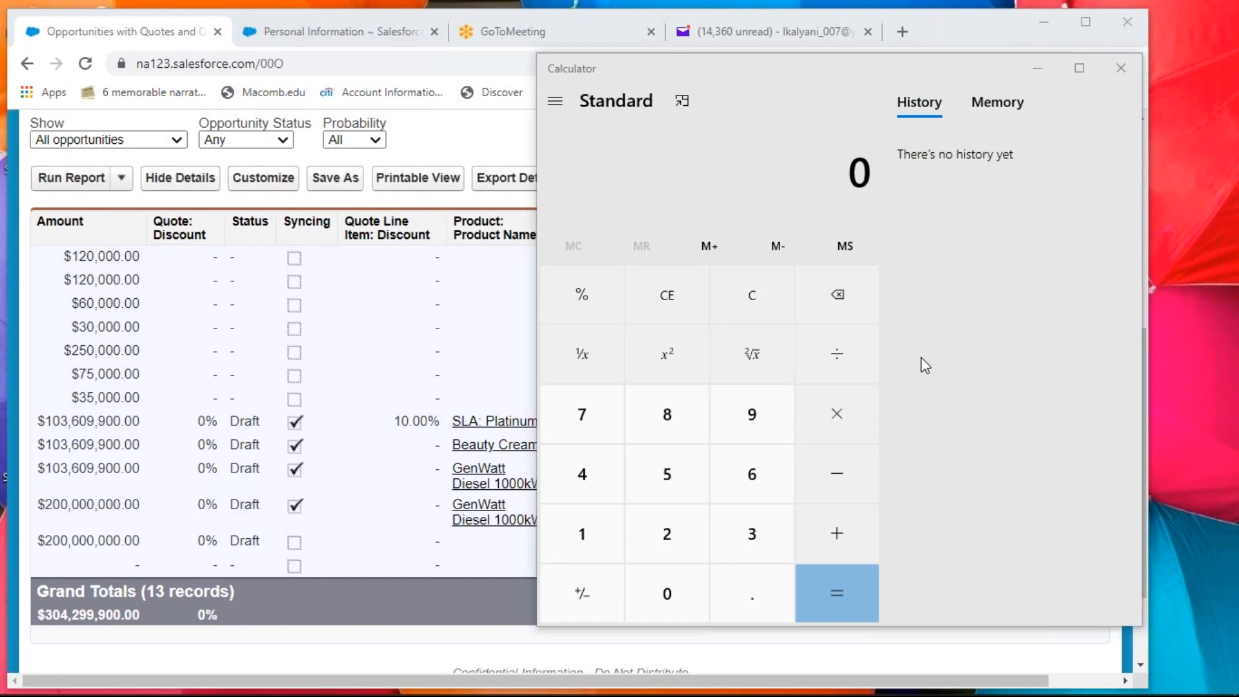
{"action": "left_click_drag", "start_coordinate": [807, 68], "coordinate": [486, 83]}
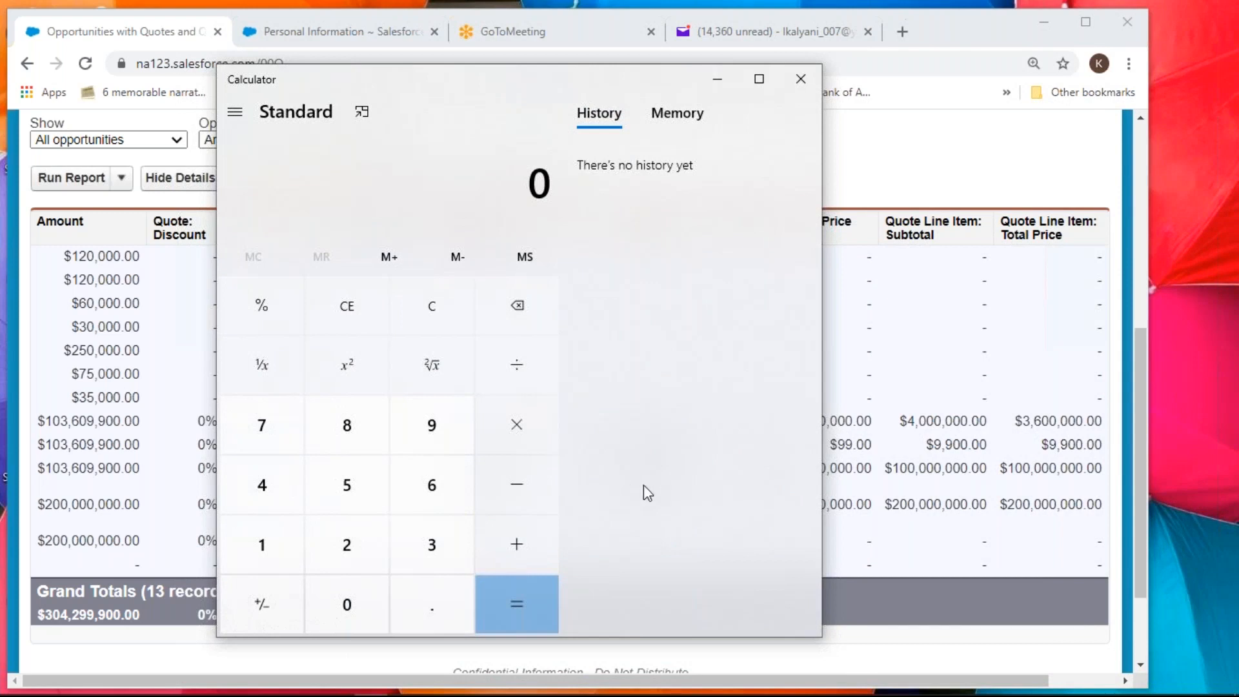
{"action": "left_click", "coordinate": [93, 450]}
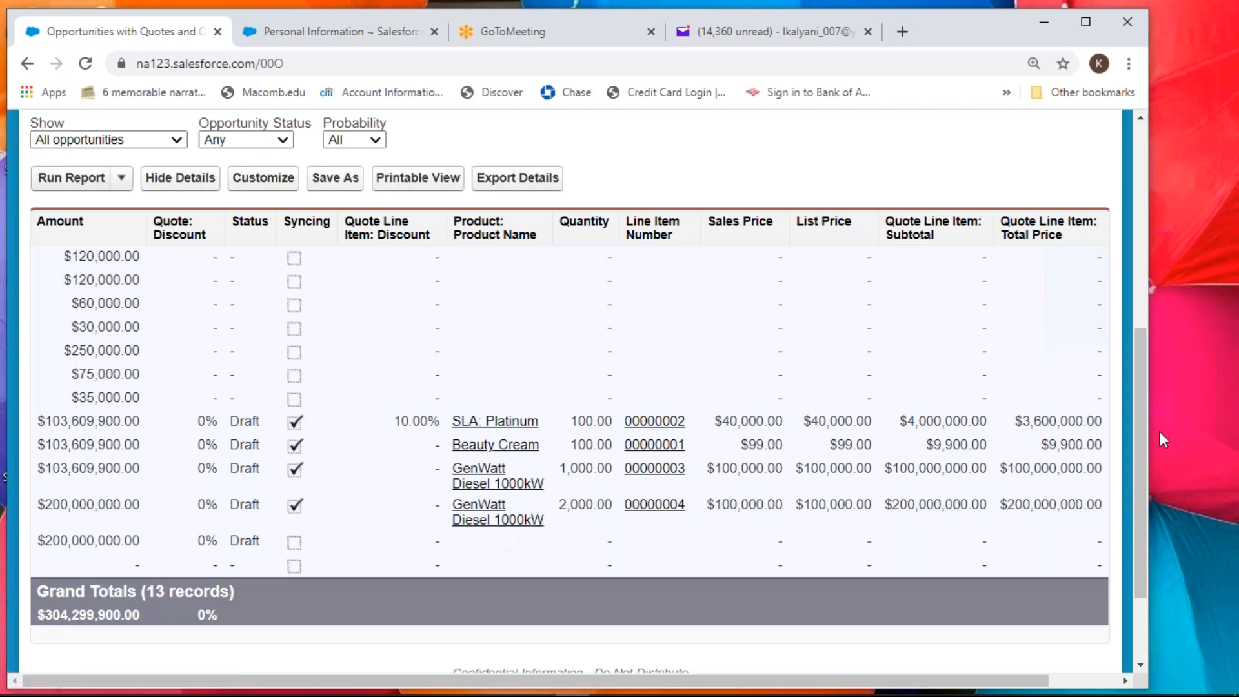
- Review the report's title, time frame and filter options, and return to its line item rows and grand totals
{"action": "left_click_drag", "start_coordinate": [1143, 435], "coordinate": [1140, 311]}
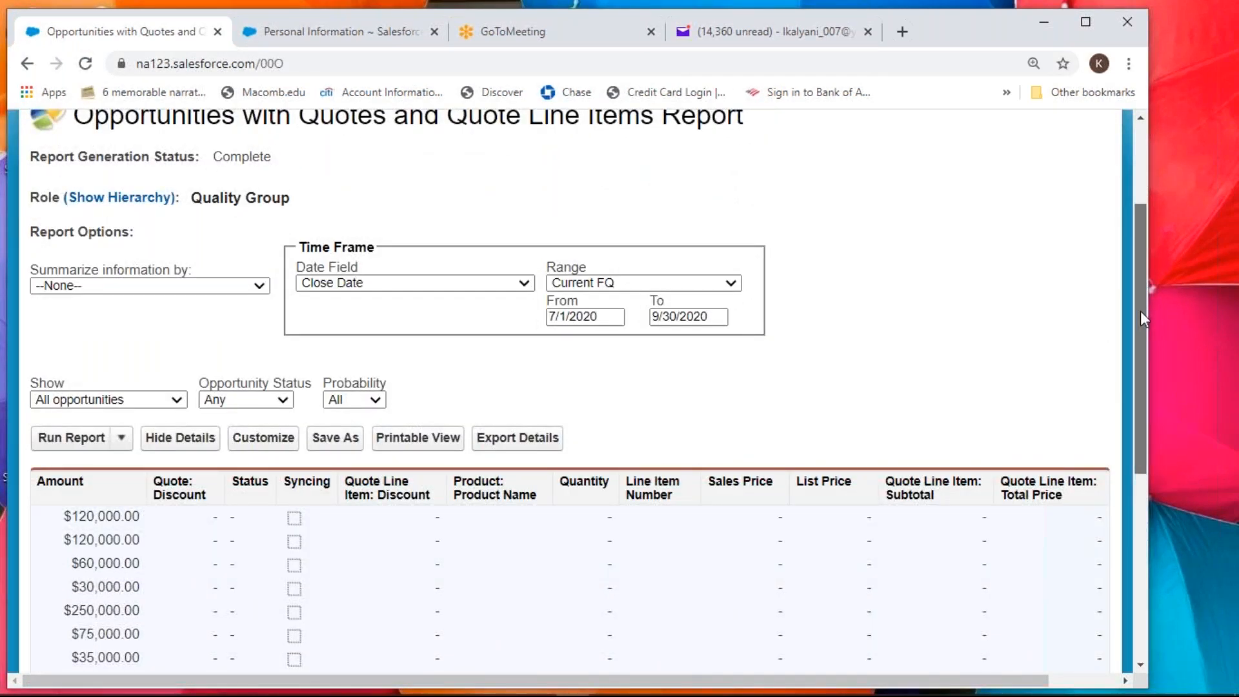
{"action": "left_click_drag", "start_coordinate": [1141, 308], "coordinate": [1139, 226]}
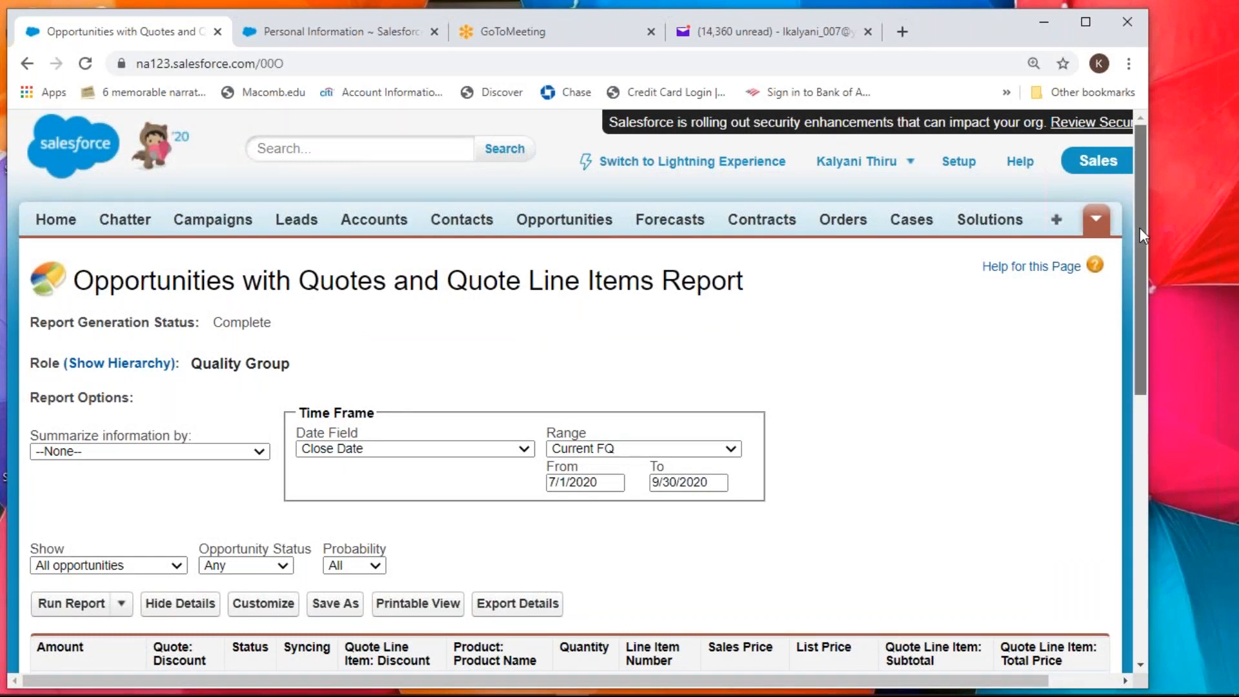
{"action": "left_click_drag", "start_coordinate": [1140, 231], "coordinate": [1148, 451]}
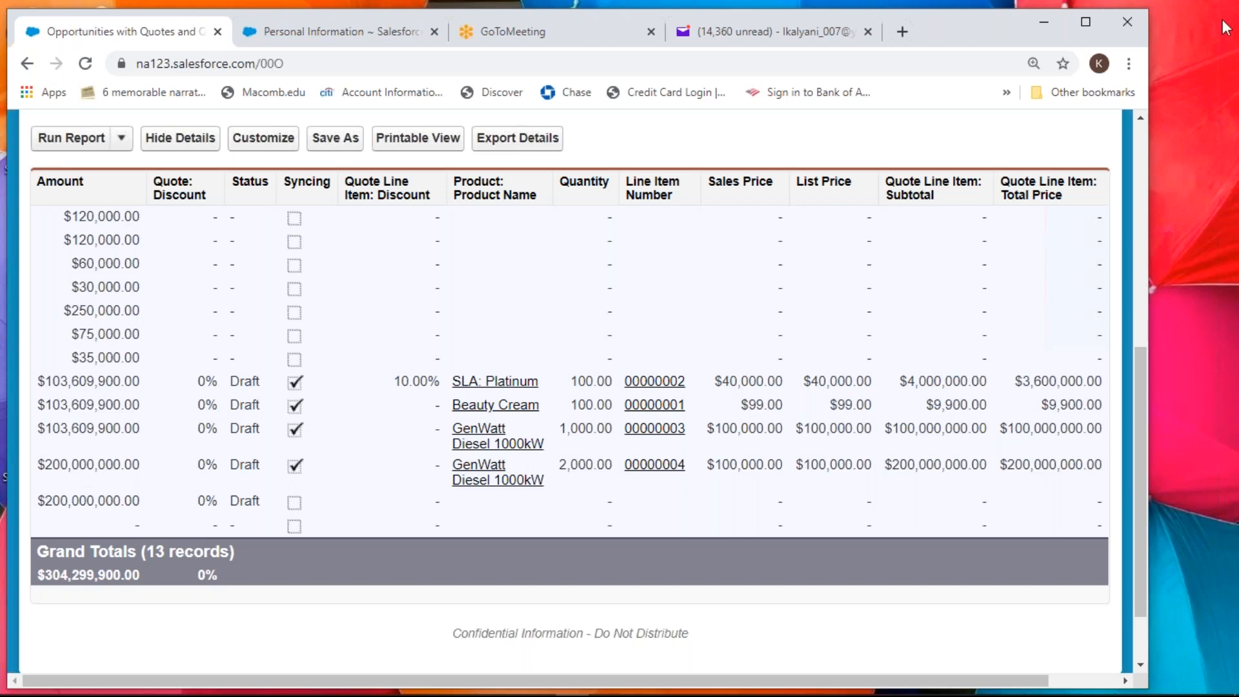
- Refresh the Yahoo Mail inbox, close that page, and switch to the Salesforce Personal Information page
{"action": "left_click", "coordinate": [811, 41]}
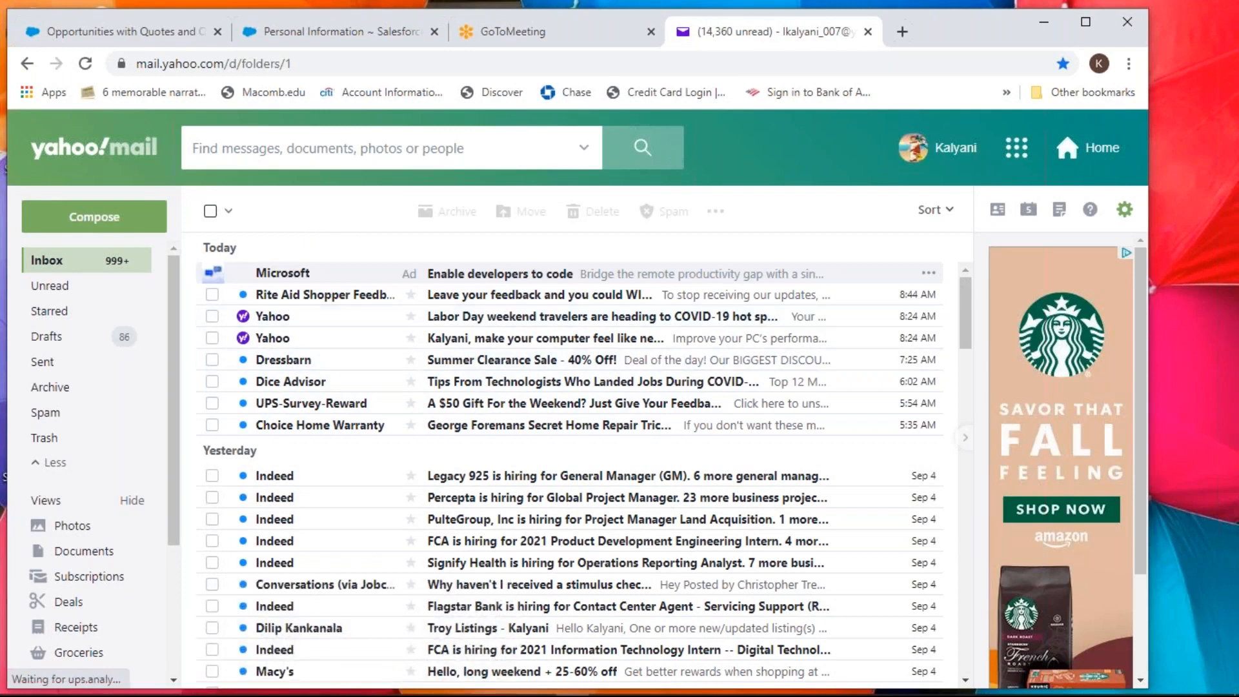
{"action": "left_click", "coordinate": [86, 64]}
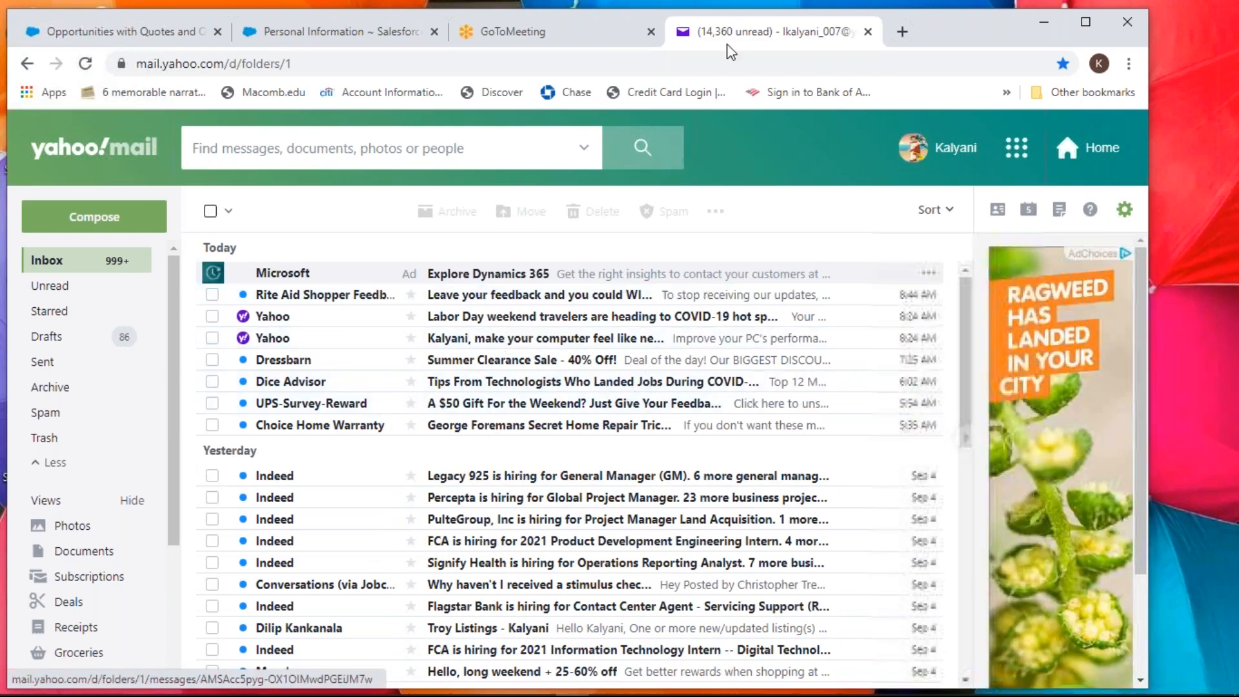
{"action": "left_click", "coordinate": [869, 32]}
{"action": "left_click", "coordinate": [408, 37]}
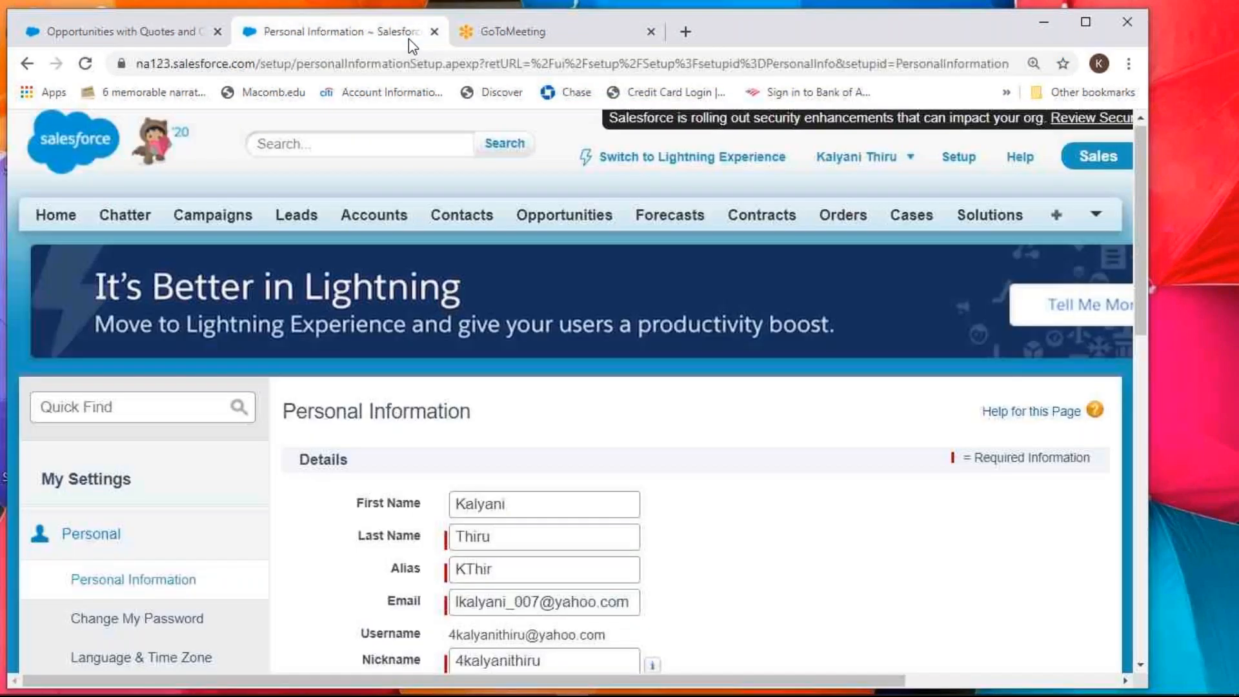
- Return to the Opportunities with Quotes and Quote Line Items report and open it for customization
{"action": "left_click", "coordinate": [165, 43]}
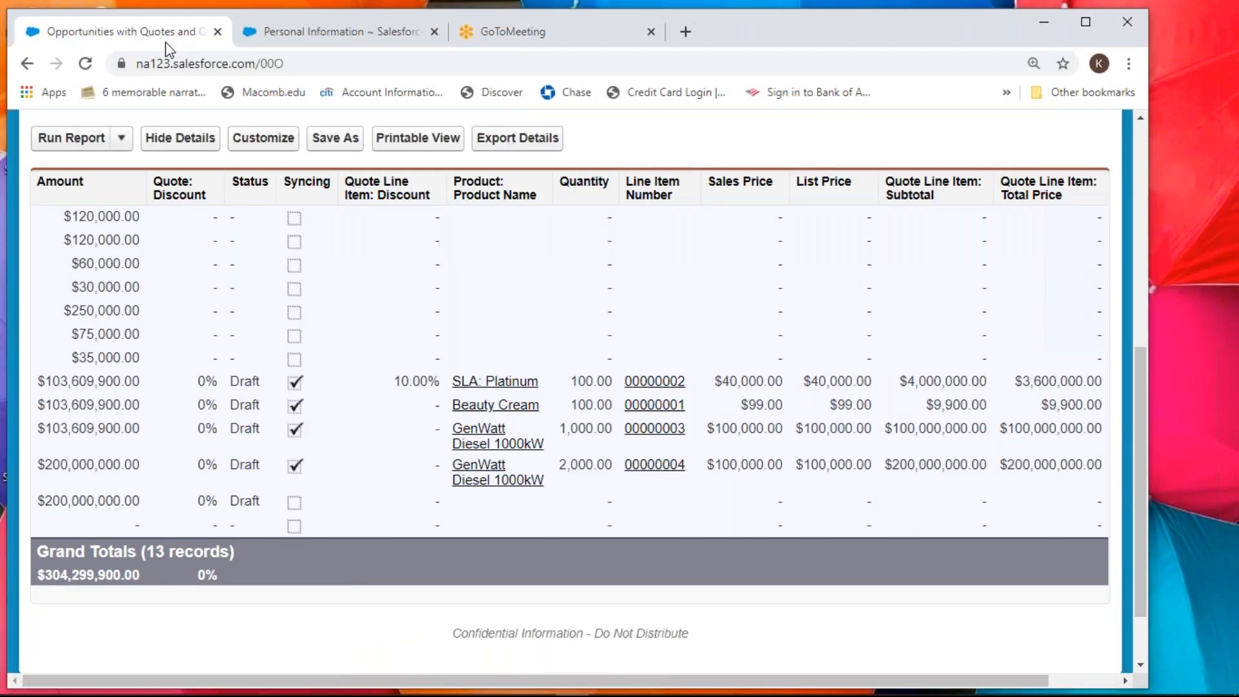
{"action": "left_click_drag", "start_coordinate": [1140, 458], "coordinate": [1159, 312]}
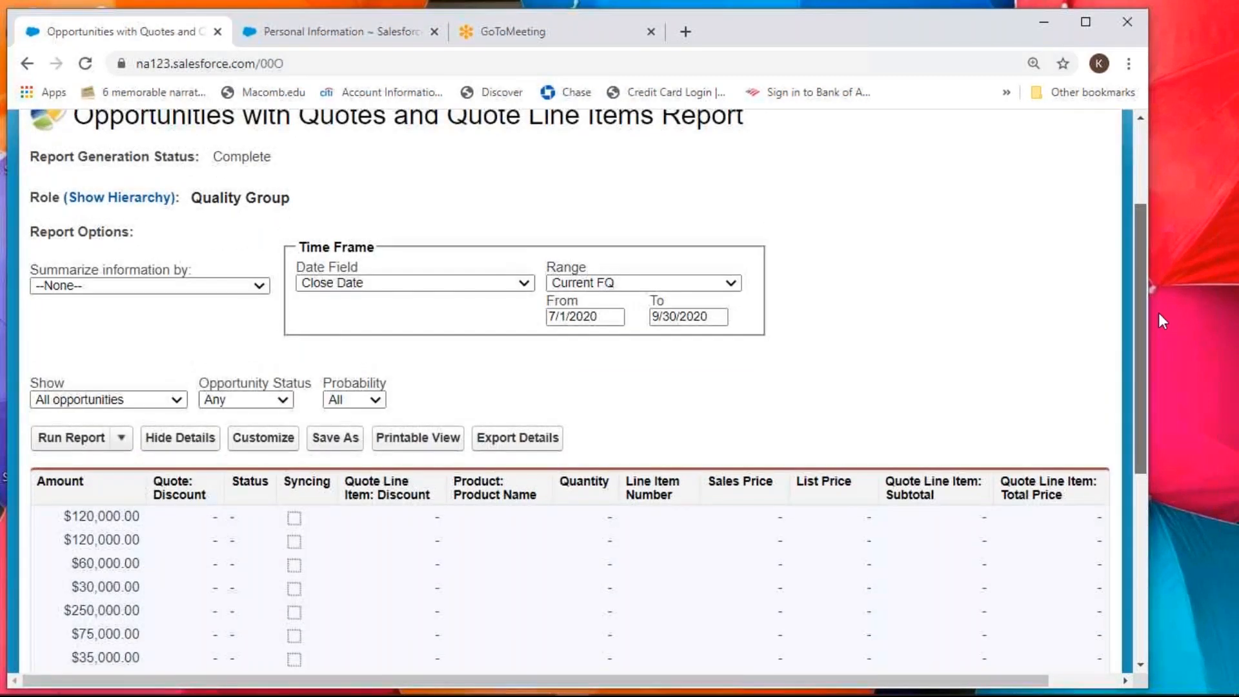
{"action": "left_click", "coordinate": [275, 445]}
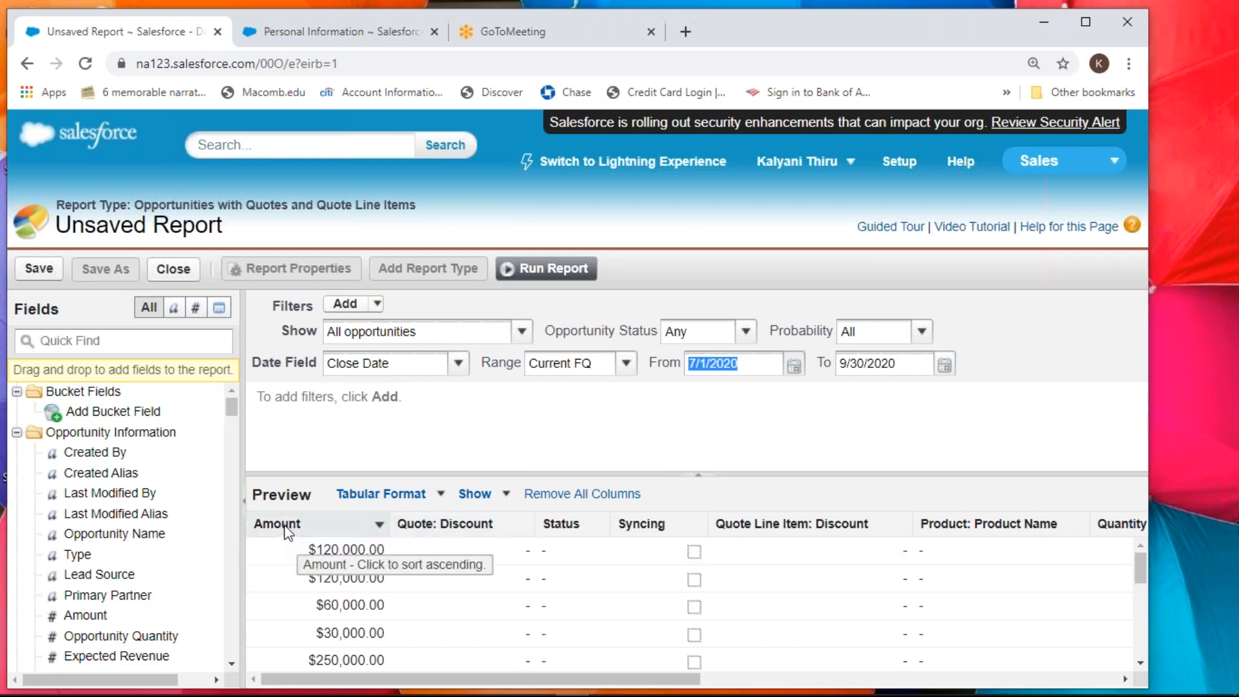
{"action": "left_click", "coordinate": [379, 524]}
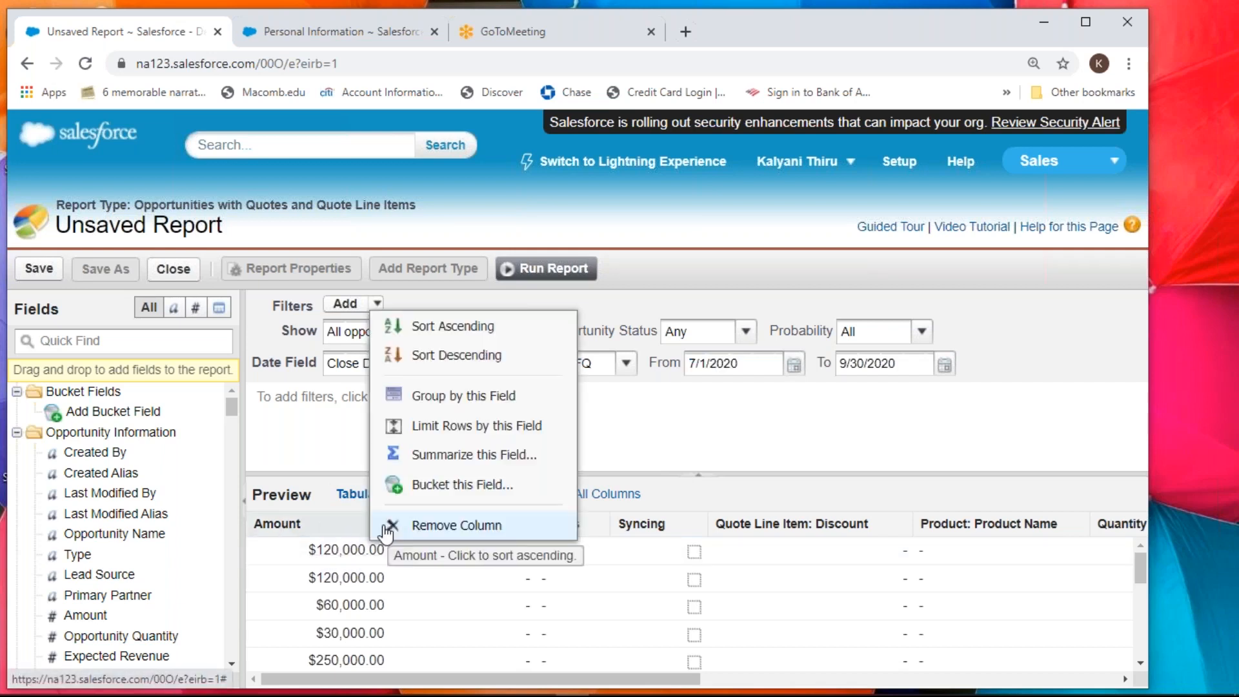
{"action": "left_click", "coordinate": [396, 461]}
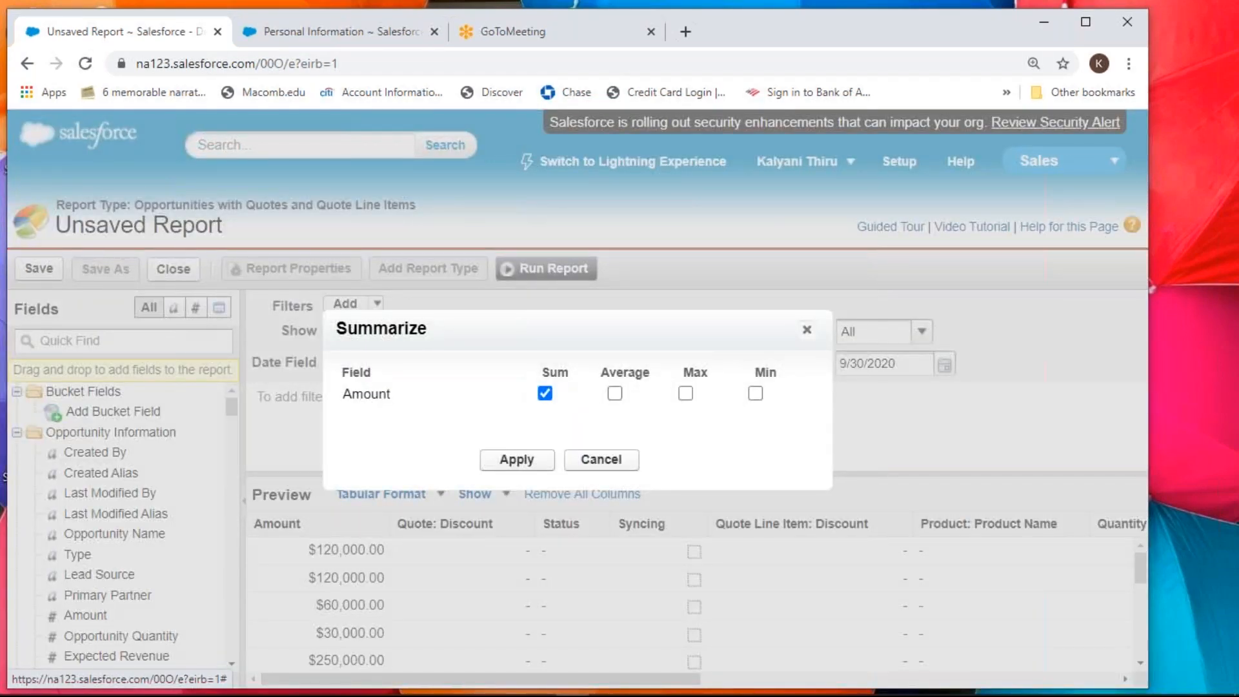
{"action": "left_click", "coordinate": [578, 467]}
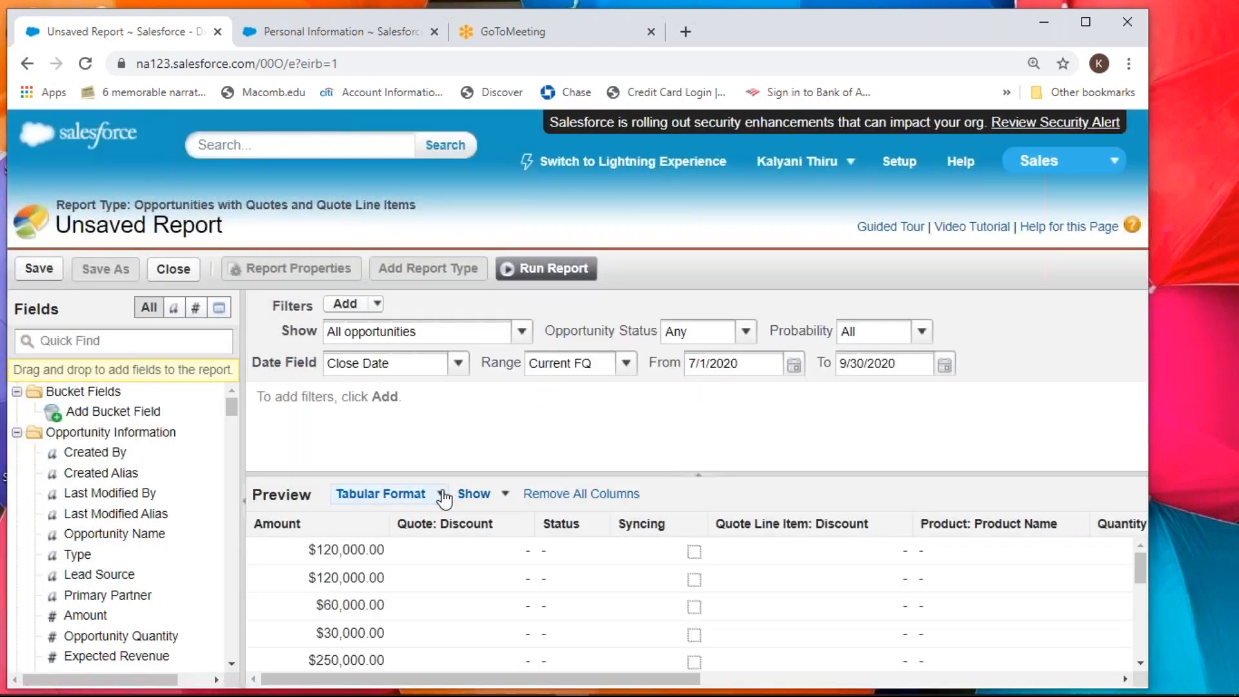
- Group the report by the Amount field
{"action": "left_click", "coordinate": [380, 525]}
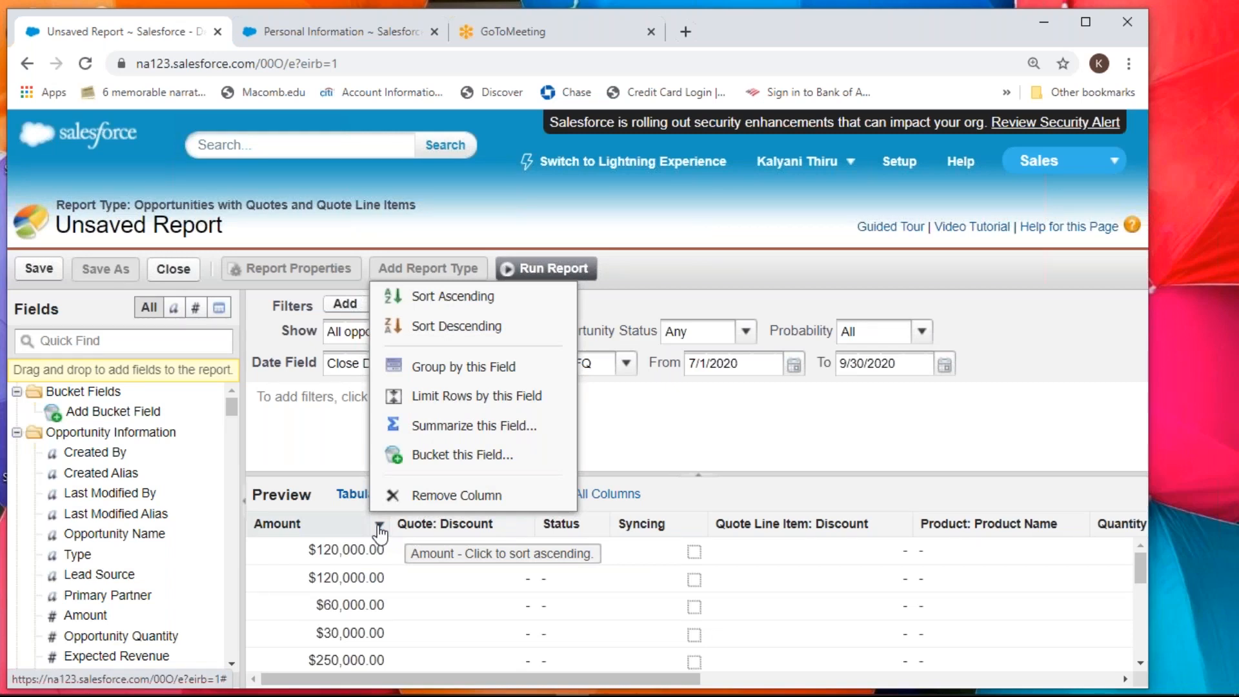
{"action": "left_click", "coordinate": [461, 372]}
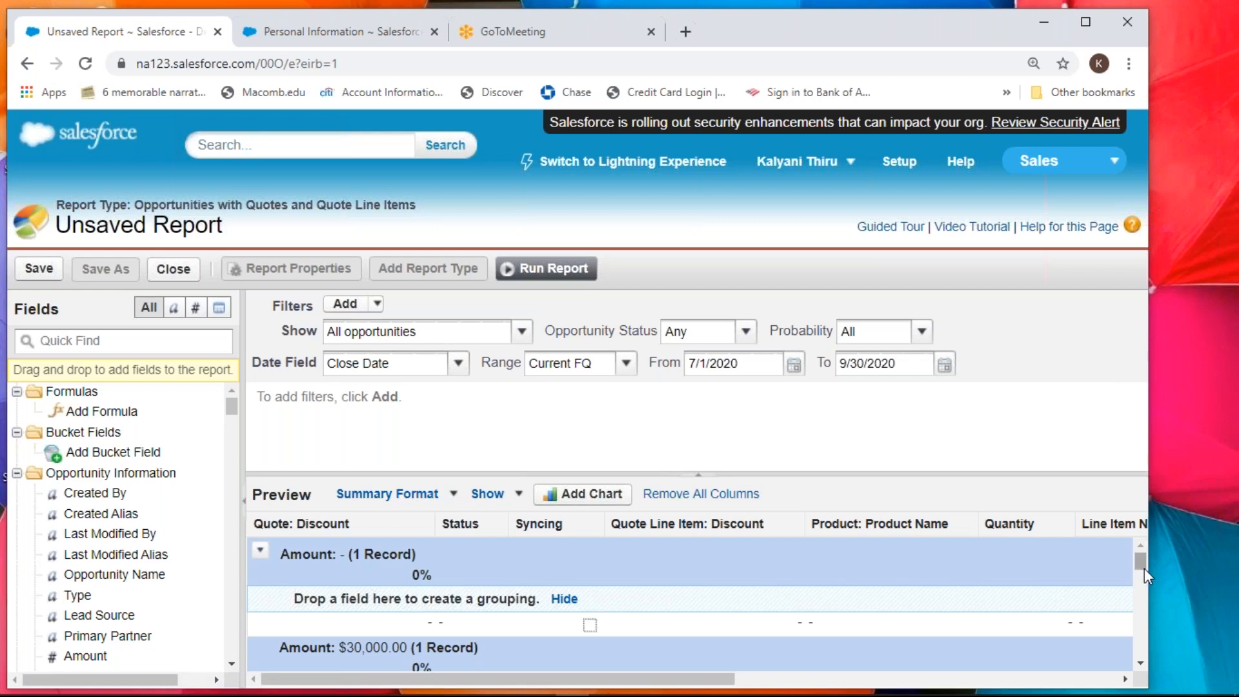
{"action": "mouse_move", "coordinate": [1143, 567]}
{"action": "left_mouse_down"}
{"action": "mouse_move", "coordinate": [1146, 586]}
{"action": "mouse_move", "coordinate": [1144, 571]}
{"action": "left_mouse_up"}
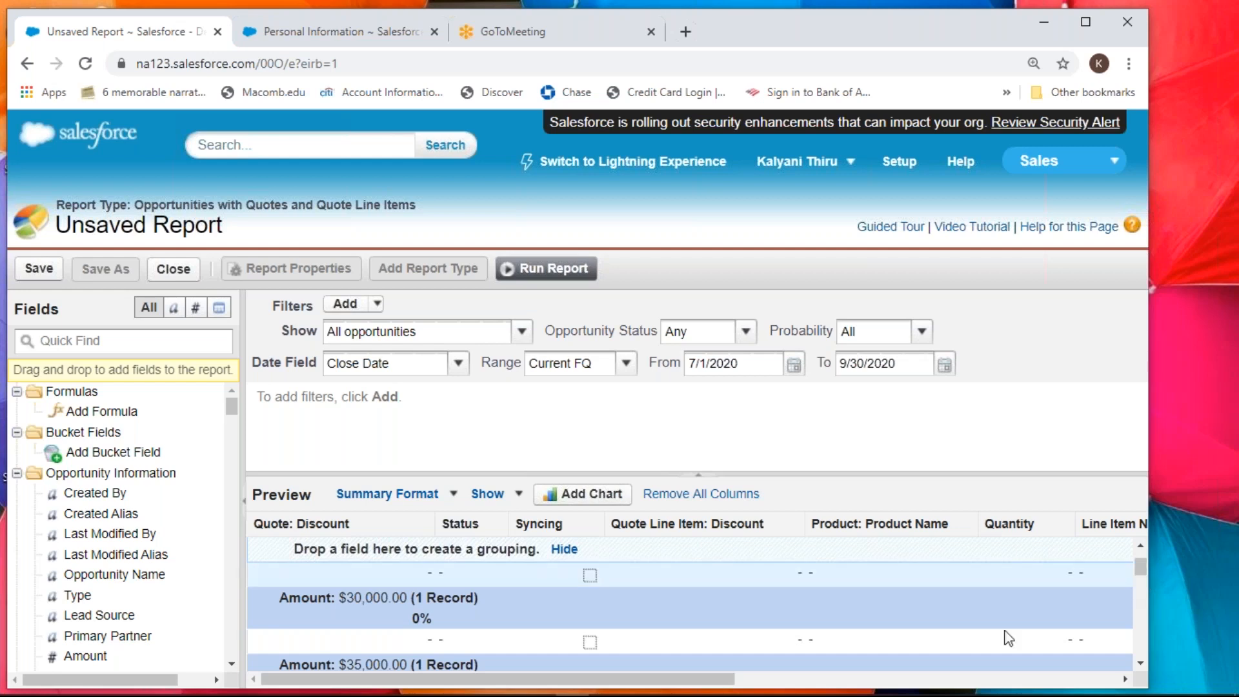
- Find the account fields with "acc" and add Account Name as a column at the end of the report
{"action": "left_click", "coordinate": [117, 340]}
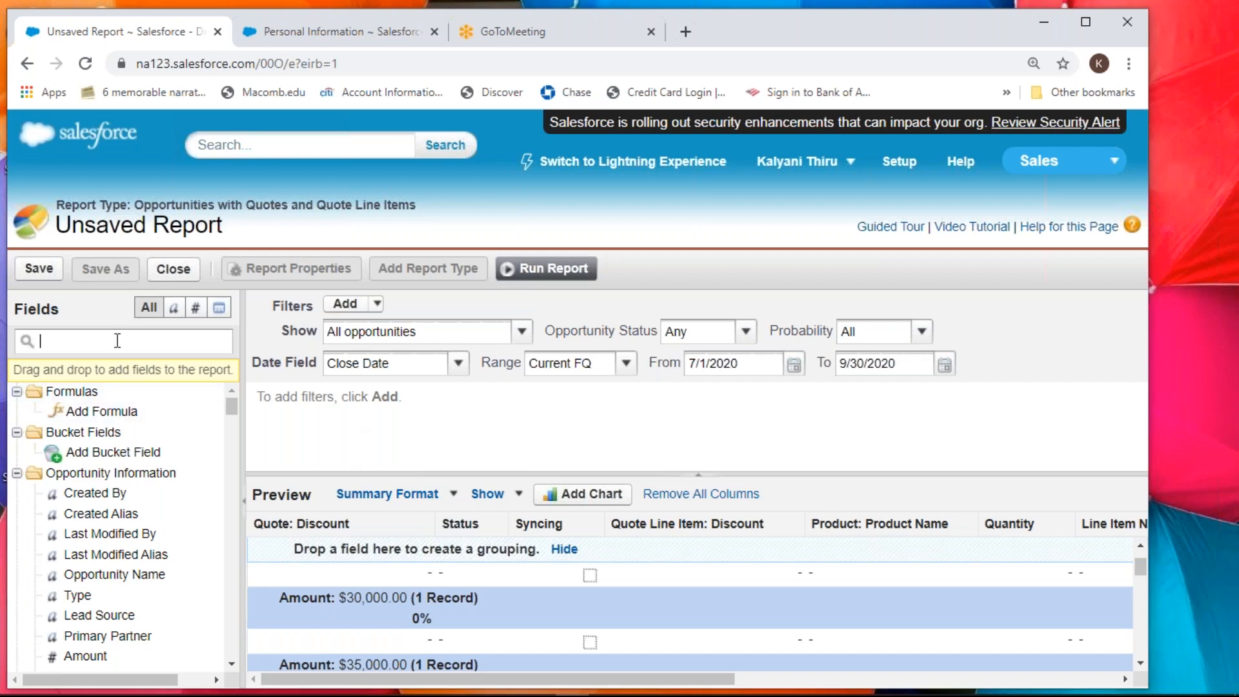
{"action": "type", "text": "acc"}
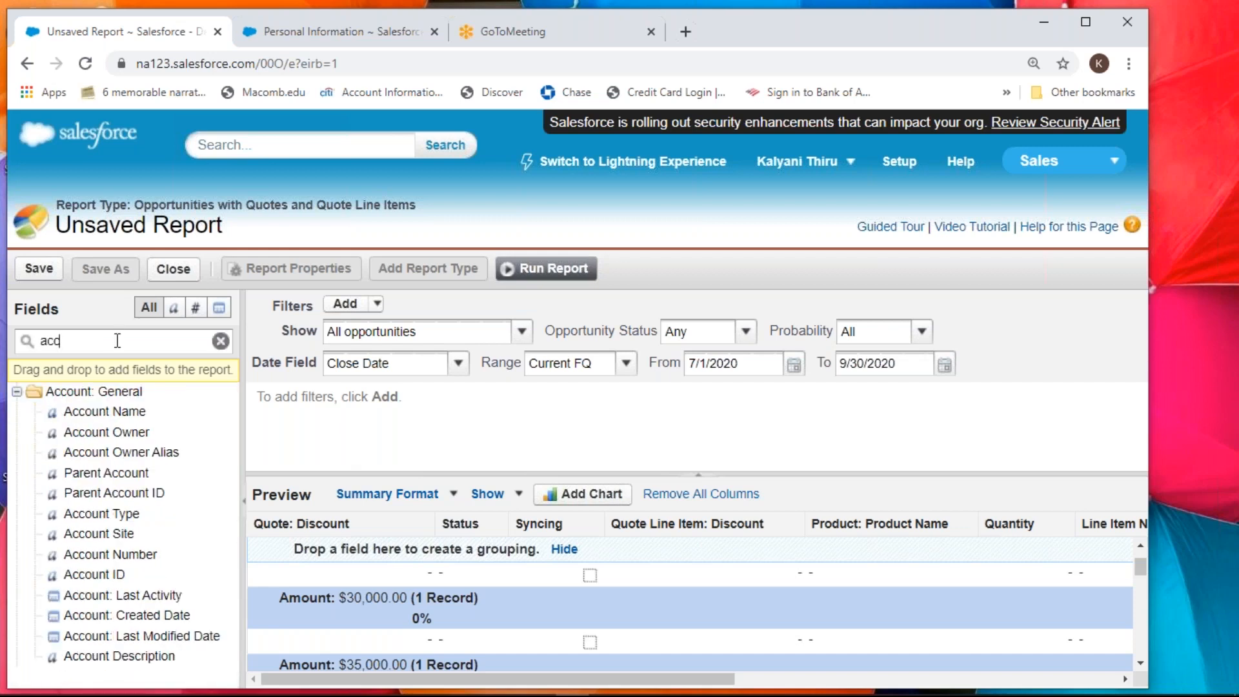
{"action": "left_click", "coordinate": [122, 416]}
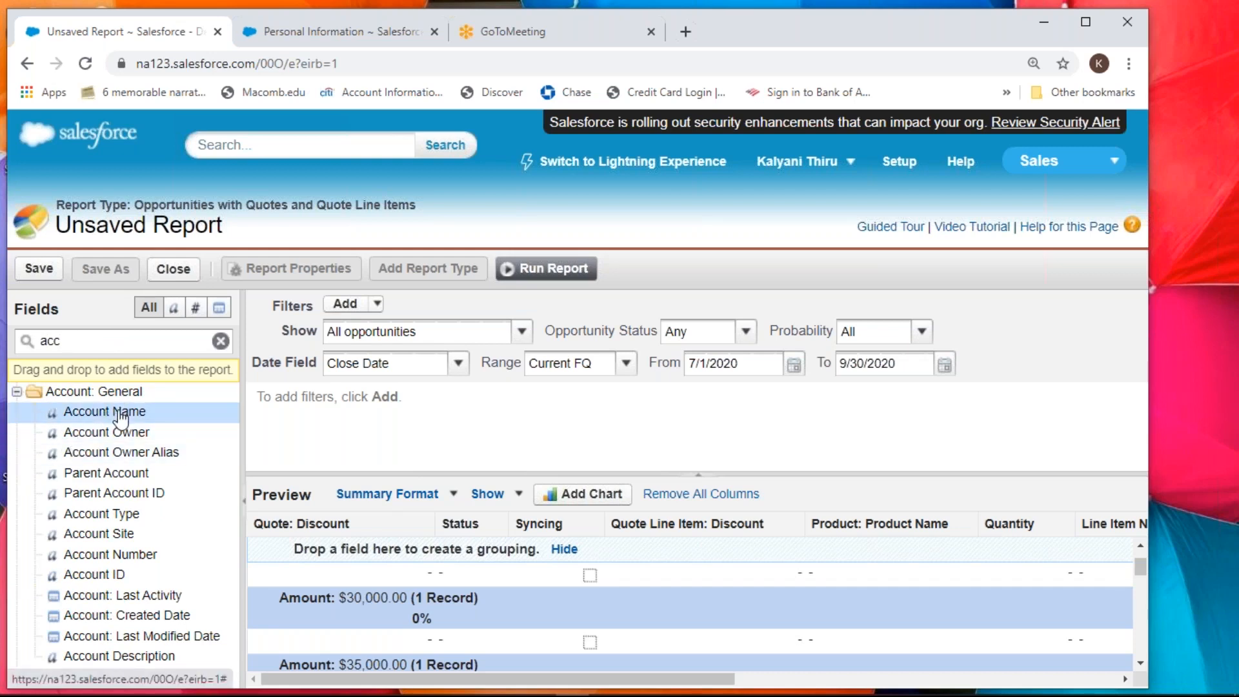
{"action": "left_click_drag", "start_coordinate": [122, 418], "coordinate": [261, 504]}
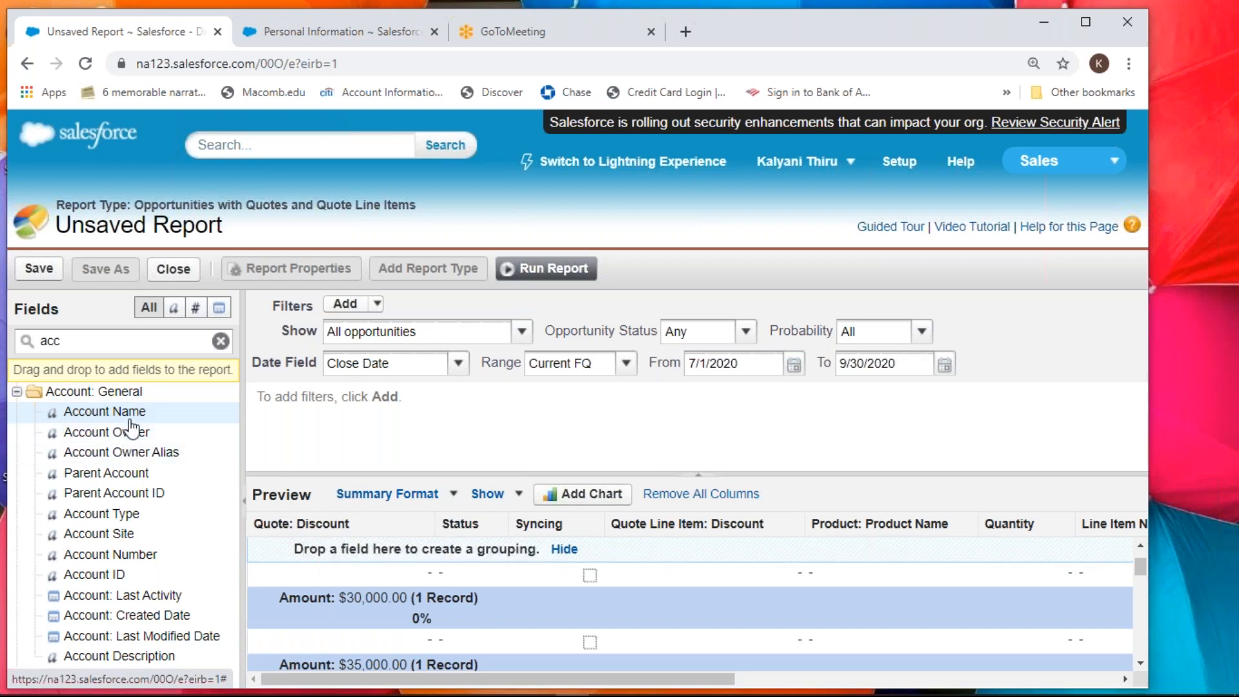
{"action": "left_click_drag", "start_coordinate": [131, 419], "coordinate": [123, 472]}
{"action": "left_click_drag", "start_coordinate": [132, 415], "coordinate": [336, 499]}
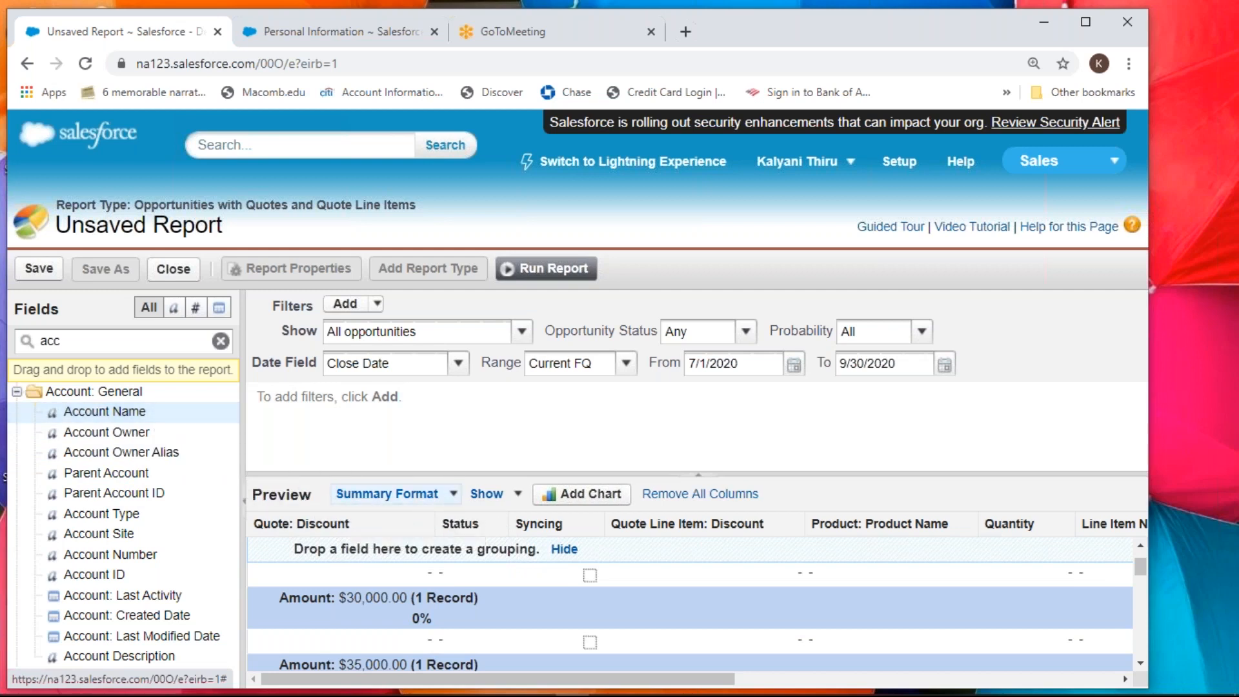
{"action": "left_click_drag", "start_coordinate": [85, 412], "coordinate": [161, 458]}
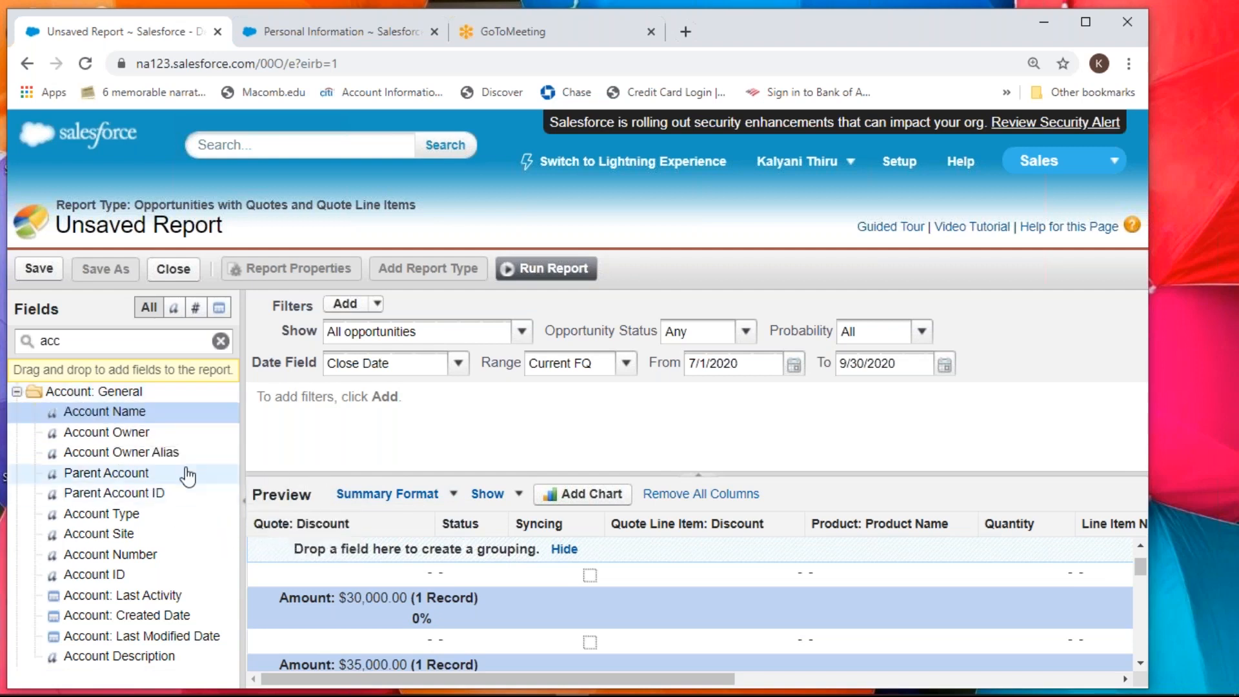
{"action": "double_click", "coordinate": [112, 414]}
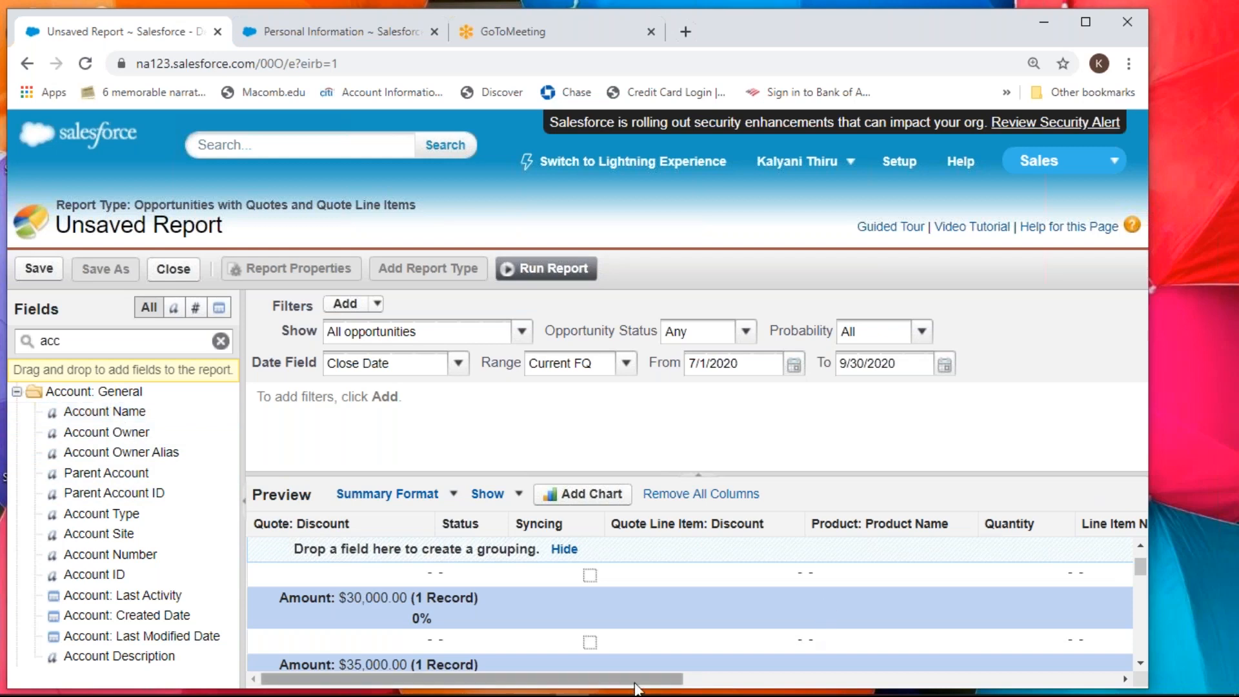
{"action": "left_click_drag", "start_coordinate": [642, 680], "coordinate": [1130, 684]}
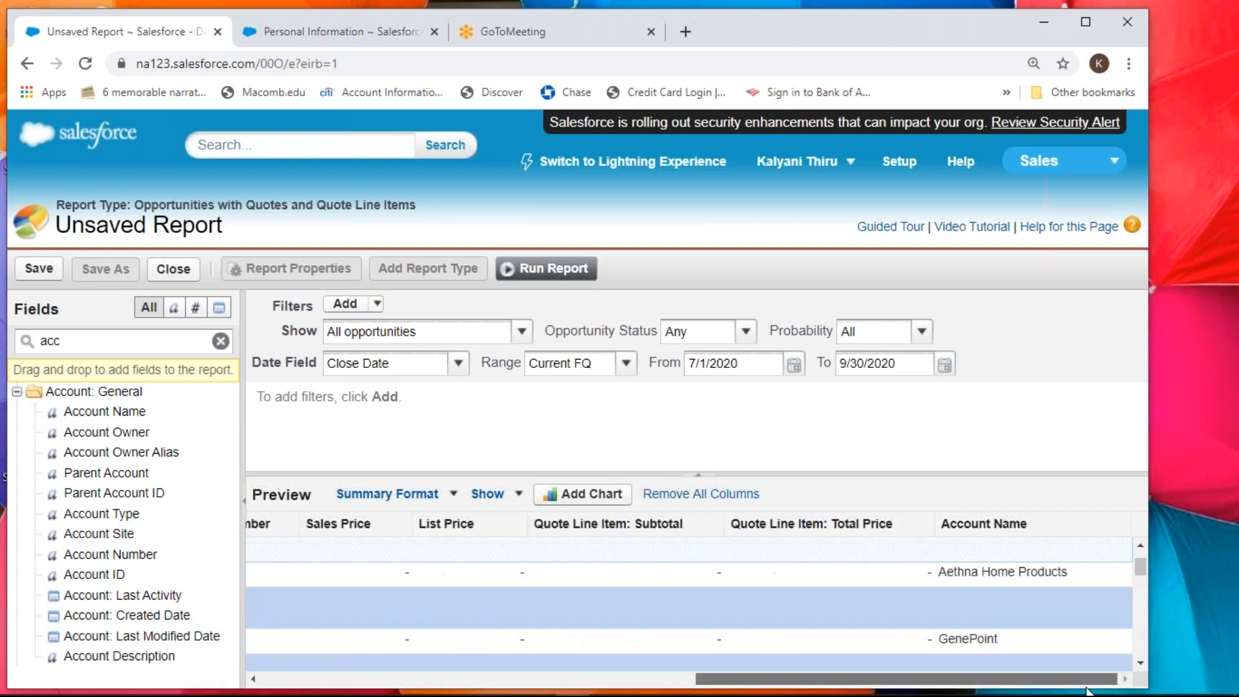
- Sort the Account Name column in ascending order and group the report by Account Name
{"action": "left_click", "coordinate": [1048, 525]}
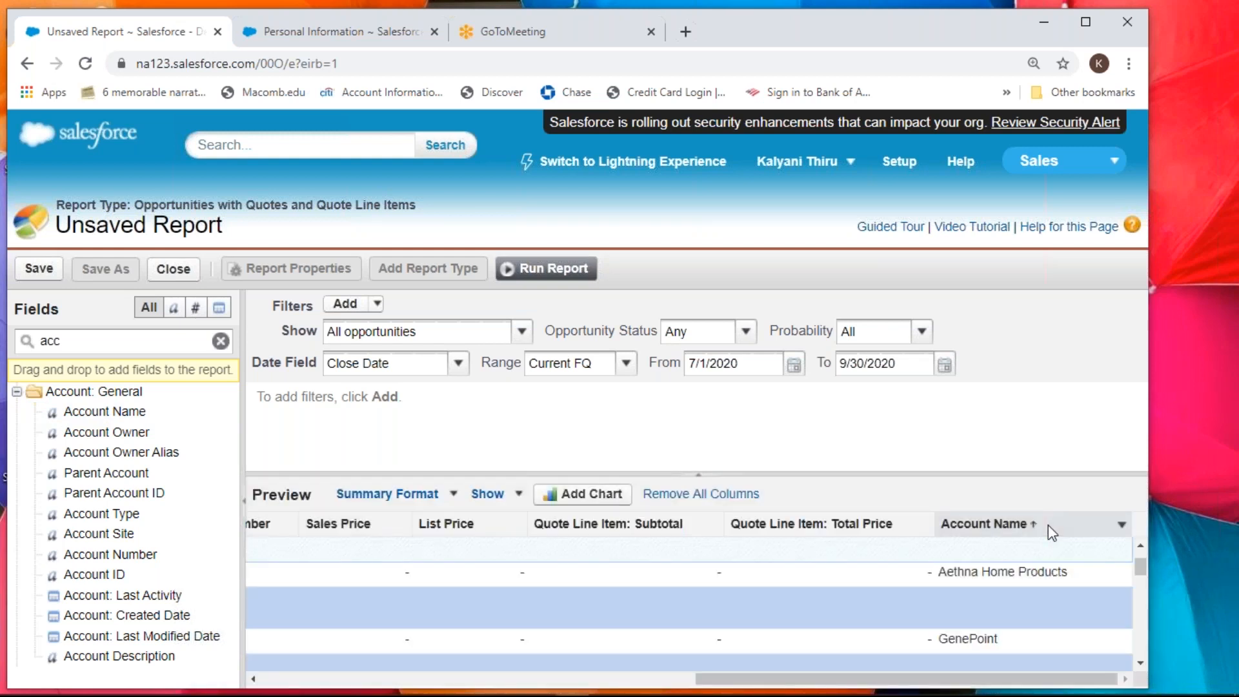
{"action": "left_click", "coordinate": [1050, 530]}
{"action": "left_click_drag", "start_coordinate": [1052, 678], "coordinate": [1107, 545]}
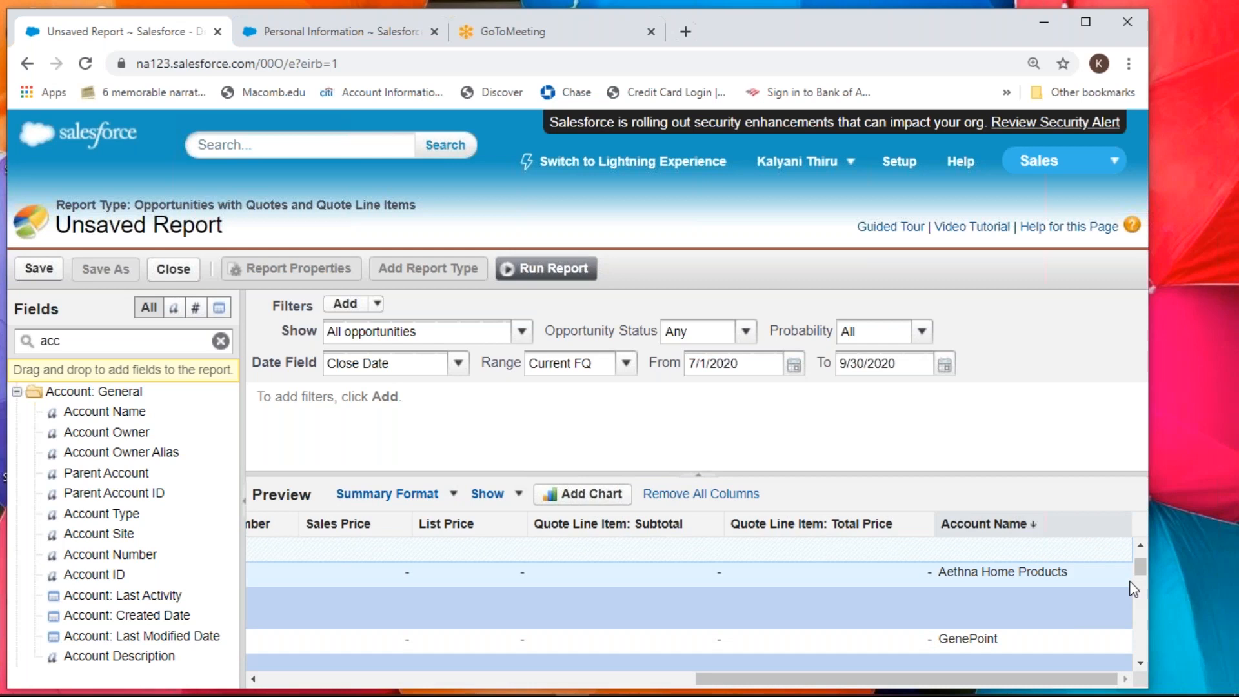
{"action": "left_click", "coordinate": [1041, 528]}
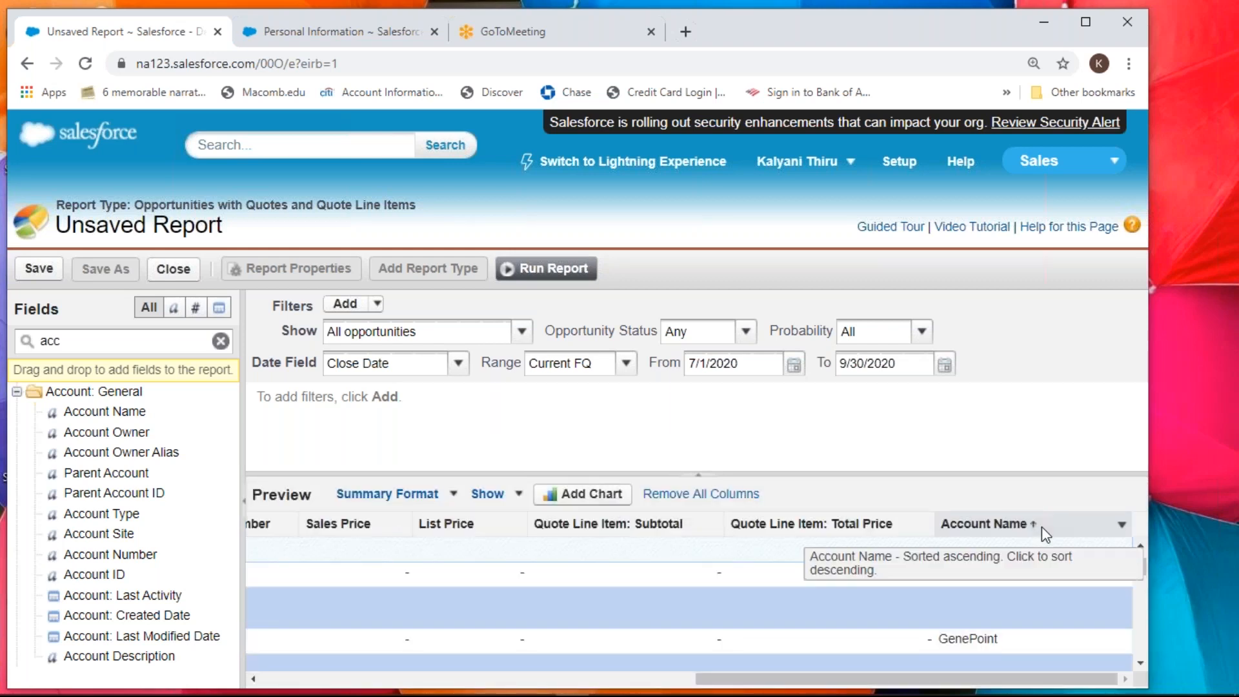
{"action": "left_click", "coordinate": [1122, 525]}
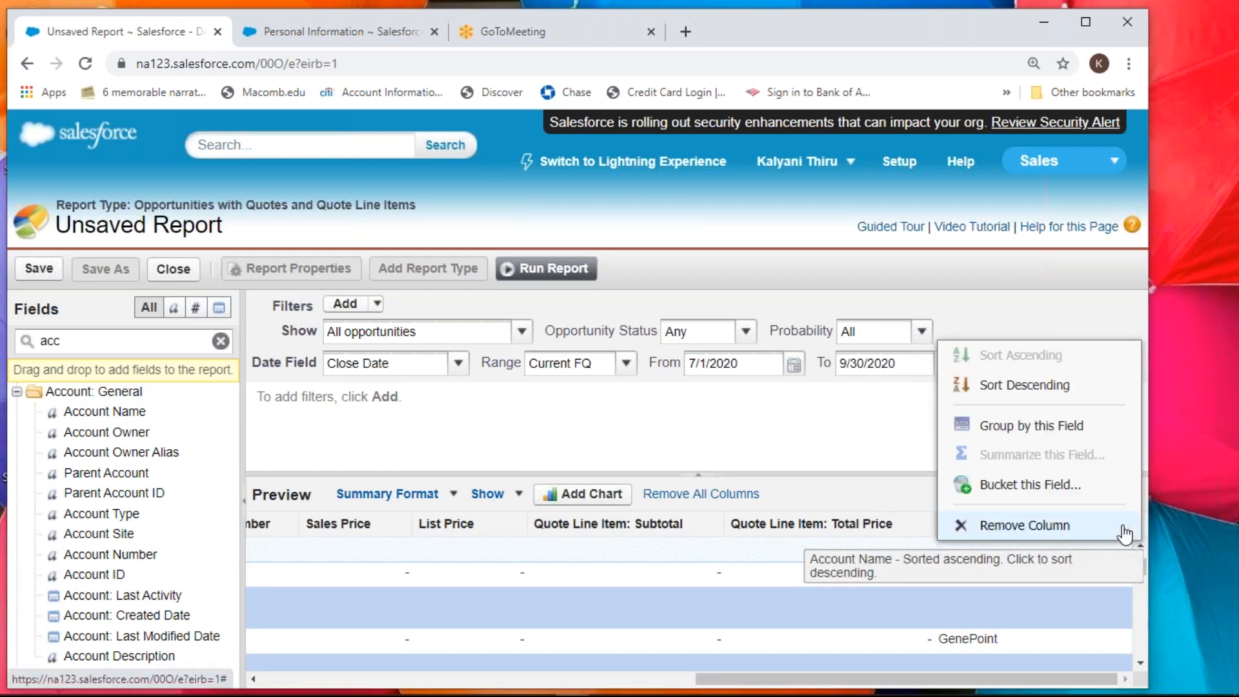
{"action": "left_click", "coordinate": [1064, 426]}
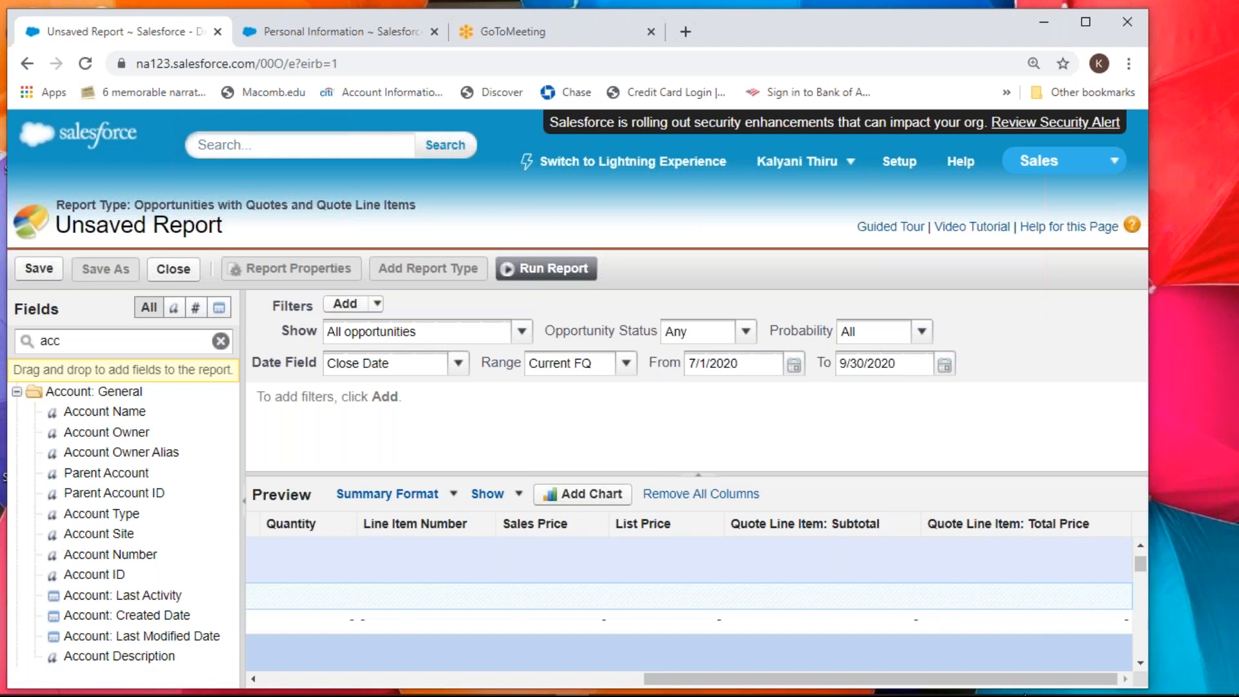
- Move the Account Name group up so that it sits above the Amount group
{"action": "left_click_drag", "start_coordinate": [1026, 679], "coordinate": [605, 689]}
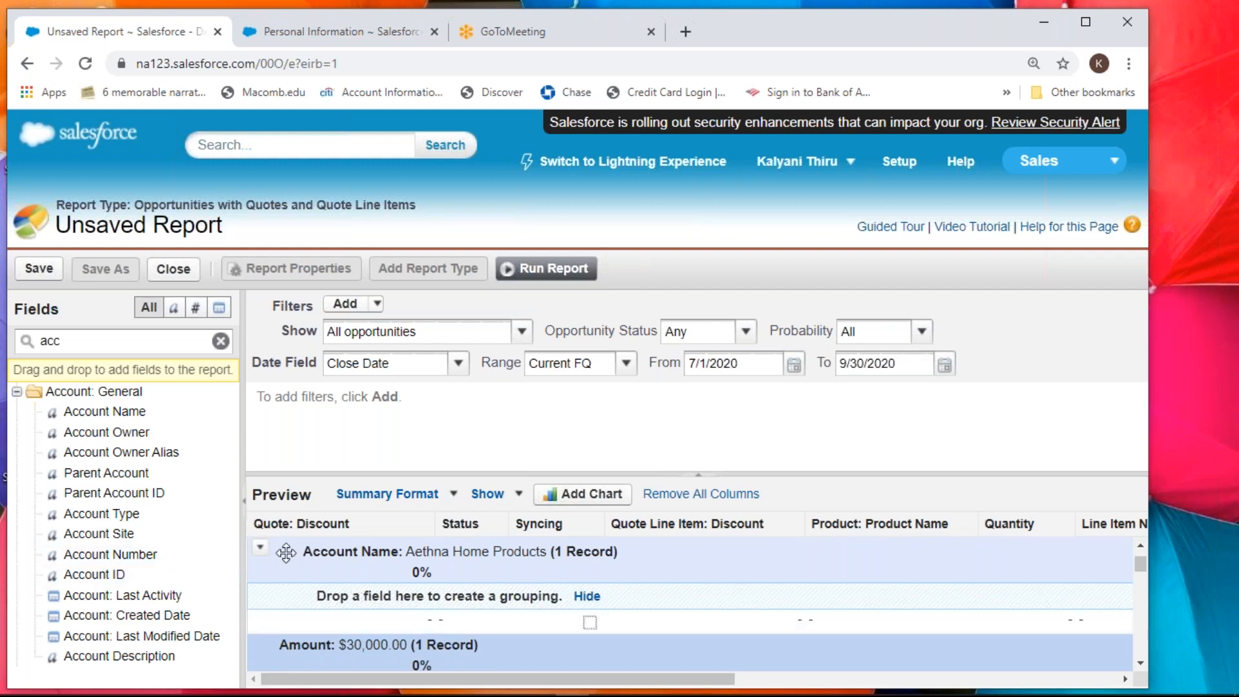
{"action": "left_click", "coordinate": [260, 552]}
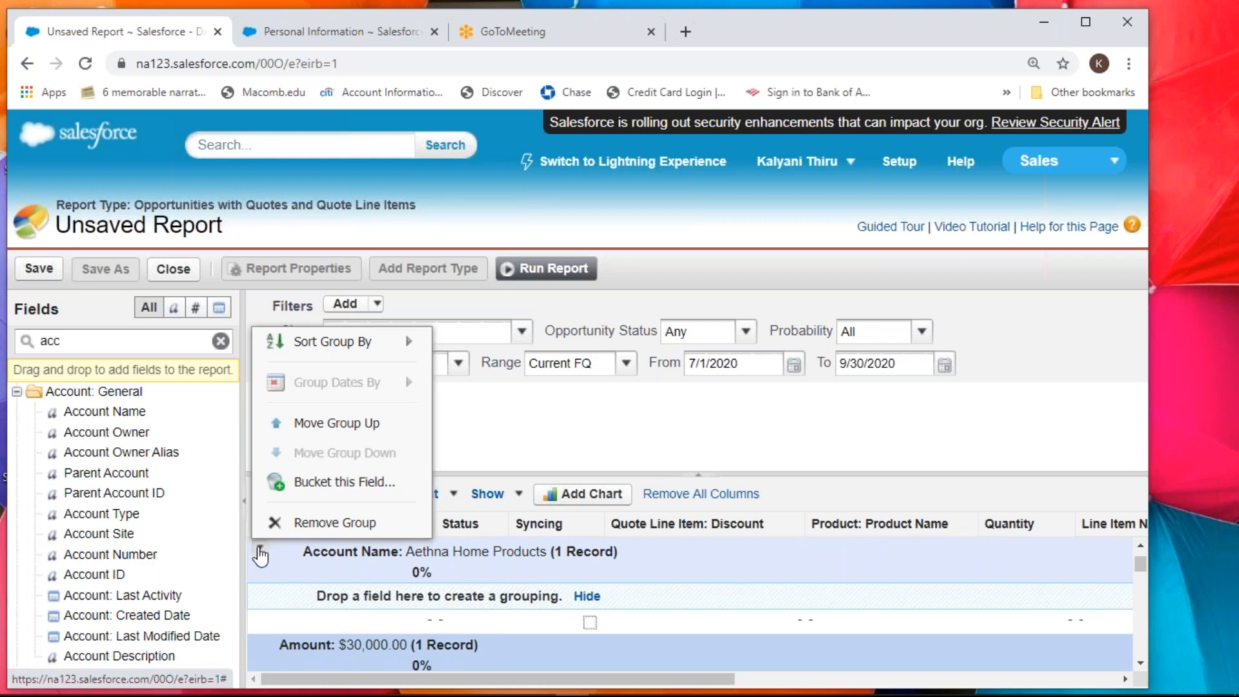
{"action": "left_click", "coordinate": [338, 425]}
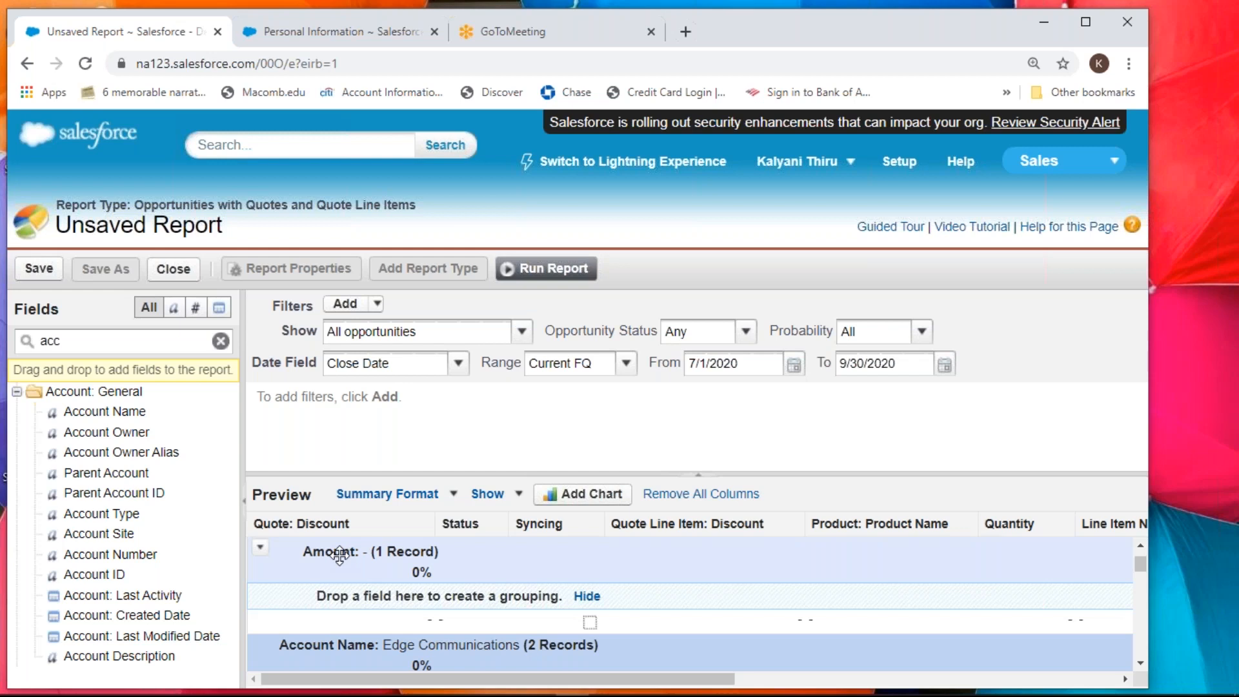
- Remove the Amount grouping from the report preview and check the remaining Account Name groups
{"action": "left_click_drag", "start_coordinate": [340, 554], "coordinate": [338, 494]}
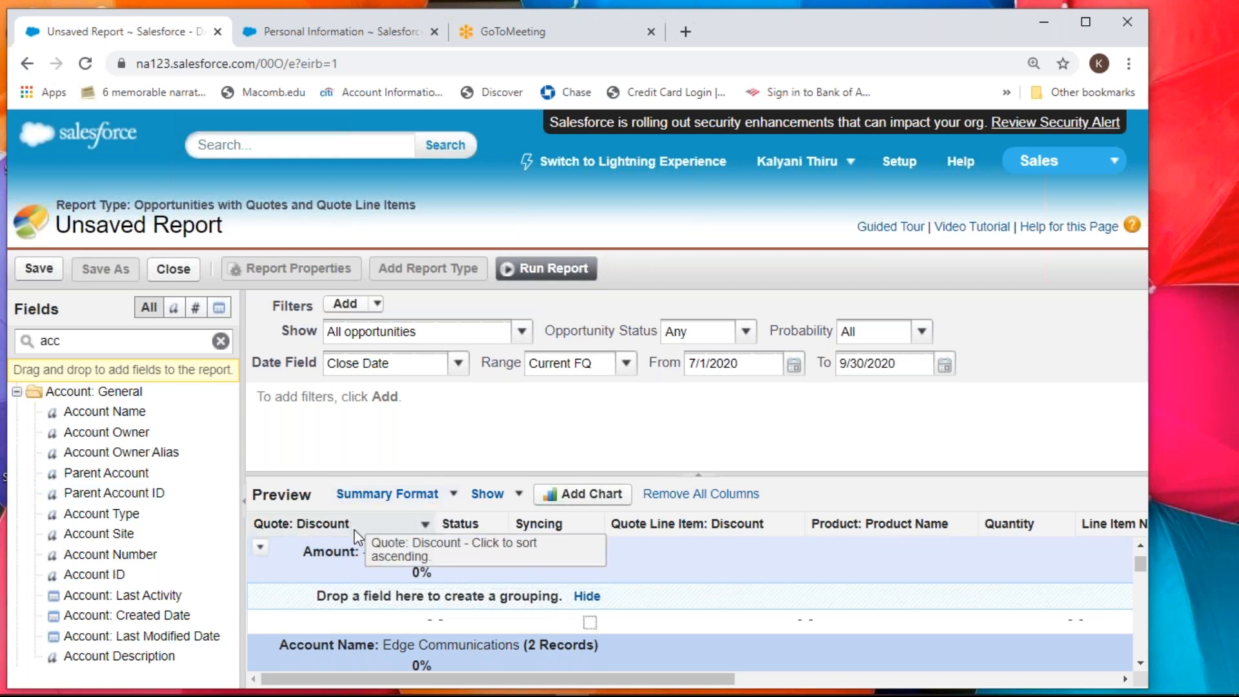
{"action": "left_click_drag", "start_coordinate": [401, 561], "coordinate": [436, 544]}
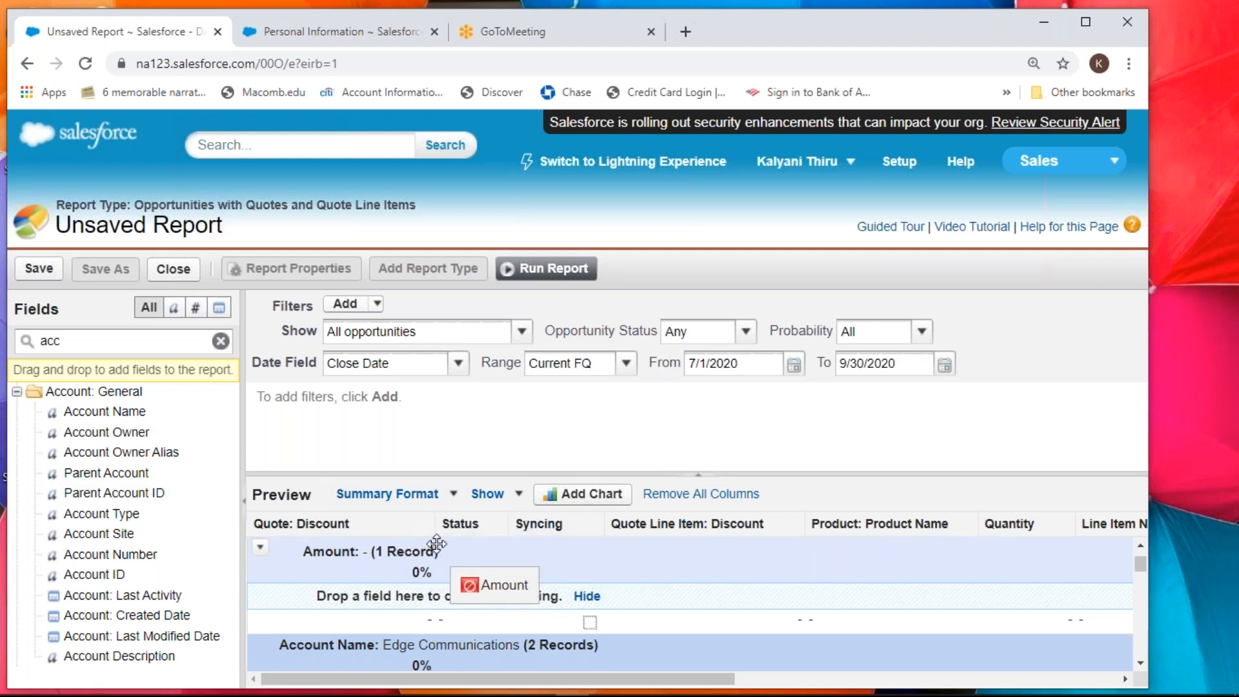
{"action": "left_click_drag", "start_coordinate": [436, 544], "coordinate": [385, 481]}
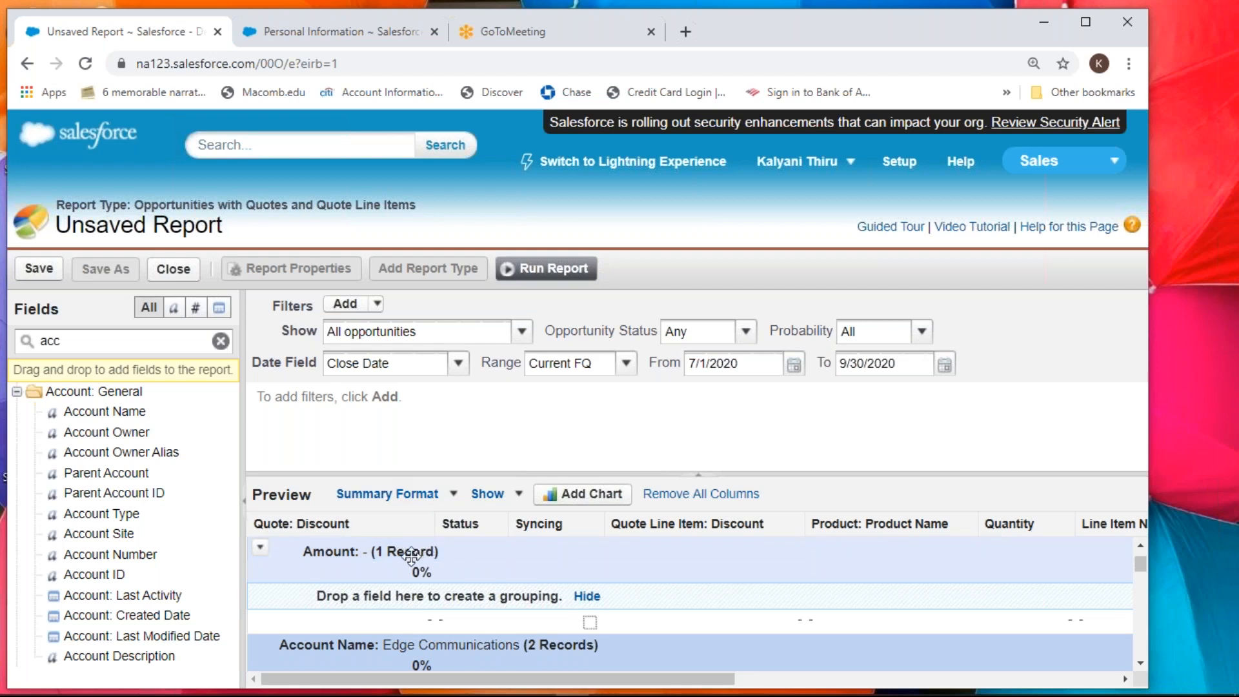
{"action": "mouse_move", "coordinate": [326, 553]}
{"action": "left_mouse_down"}
{"action": "mouse_move", "coordinate": [421, 528]}
{"action": "mouse_move", "coordinate": [385, 487]}
{"action": "left_mouse_up"}
{"action": "left_click_drag", "start_coordinate": [327, 551], "coordinate": [389, 507]}
{"action": "left_click_drag", "start_coordinate": [335, 553], "coordinate": [120, 393]}
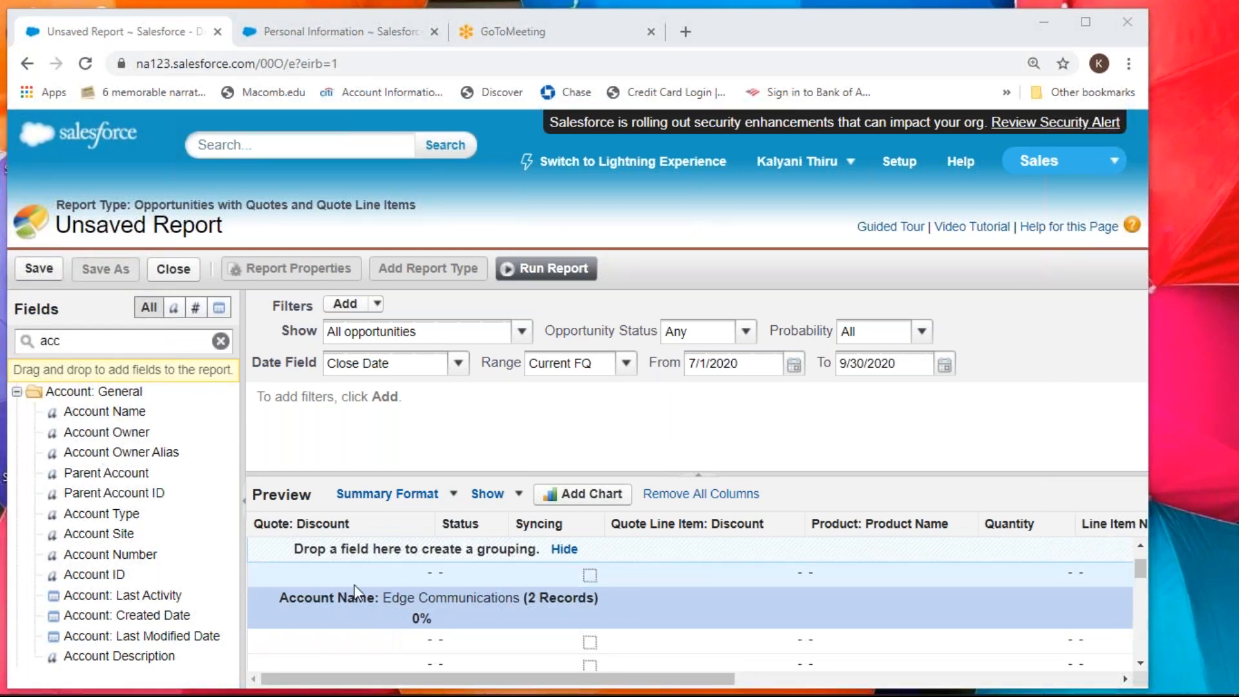
{"action": "scroll", "coordinate": [355, 585], "scroll_direction": "down", "scroll_amount": 3}
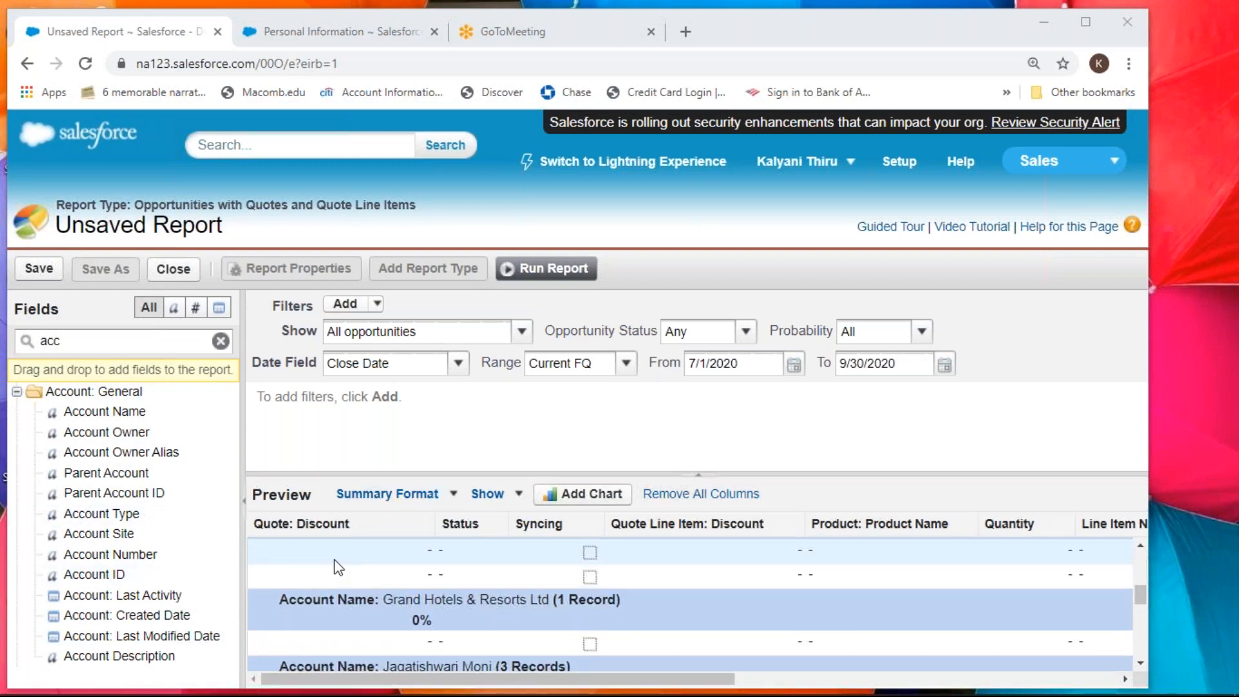
{"action": "scroll", "coordinate": [338, 567], "scroll_direction": "up", "scroll_amount": 5}
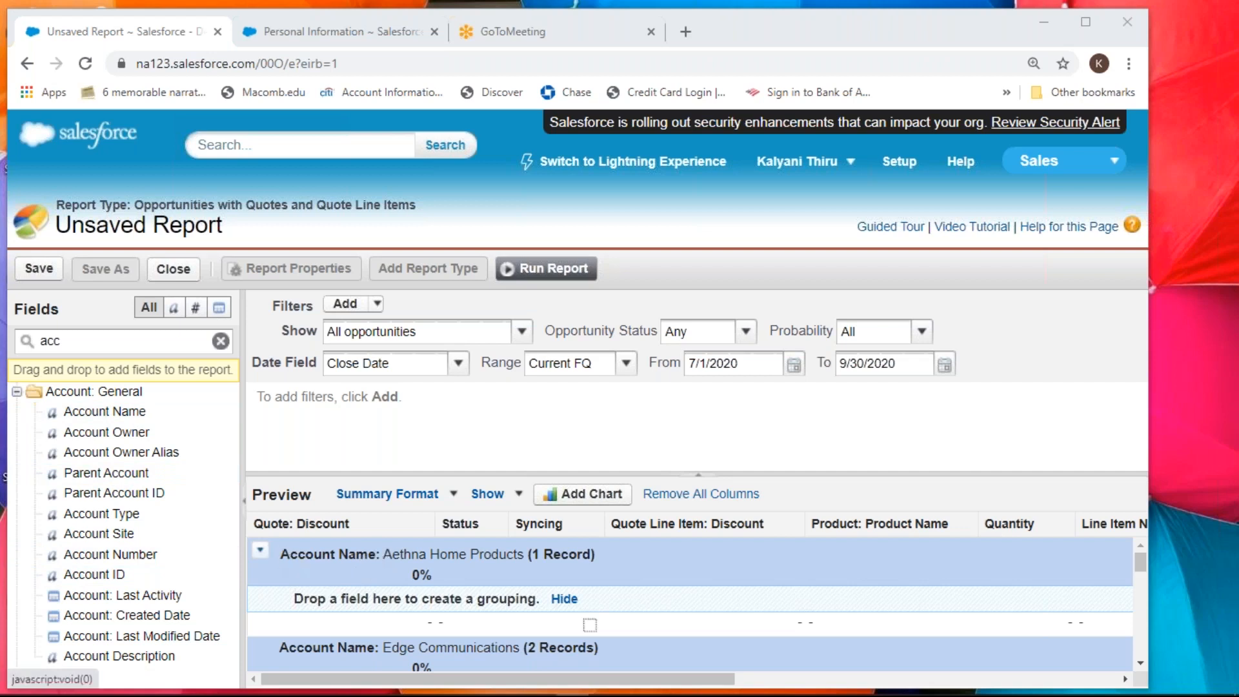
{"action": "left_click", "coordinate": [260, 550]}
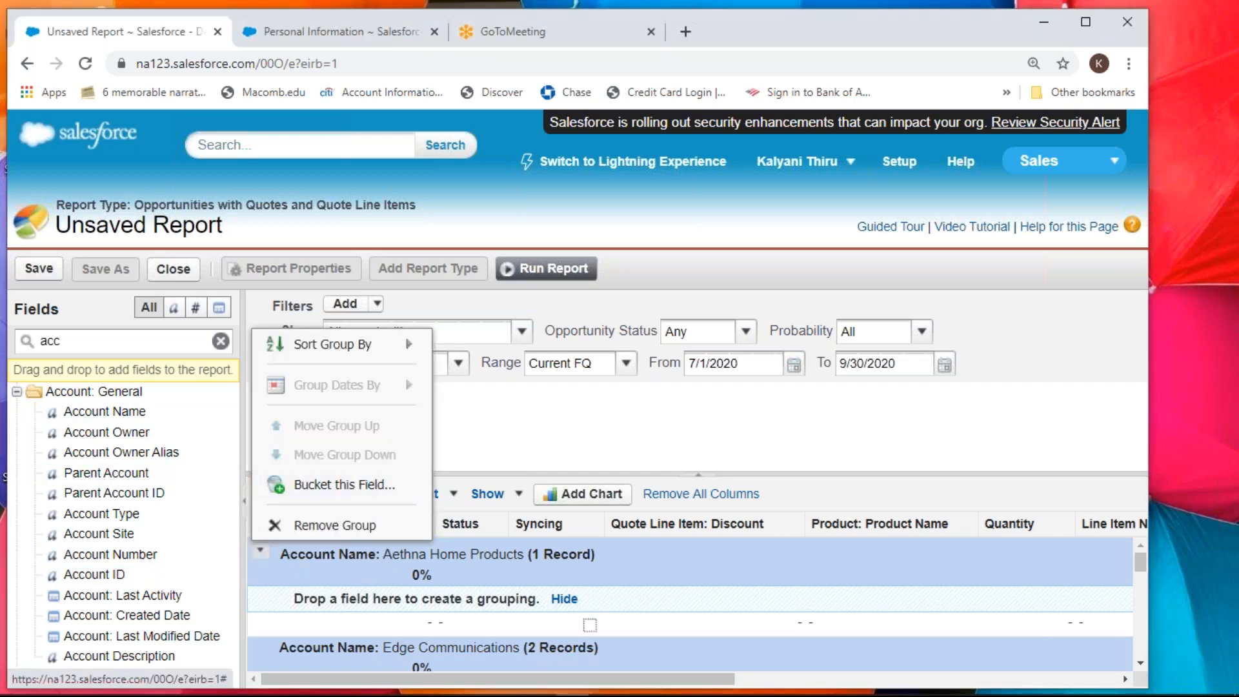
{"action": "left_click", "coordinate": [370, 579]}
- Find the opportunity fields with "oppo" and add Opportunity Name as a second grouping beneath Account Name
{"action": "left_click", "coordinate": [122, 336]}
{"action": "key", "text": "BackSpace"}
{"action": "key", "text": "BackSpace"}
{"action": "key", "text": "BackSpace"}
{"action": "type", "text": "o"}
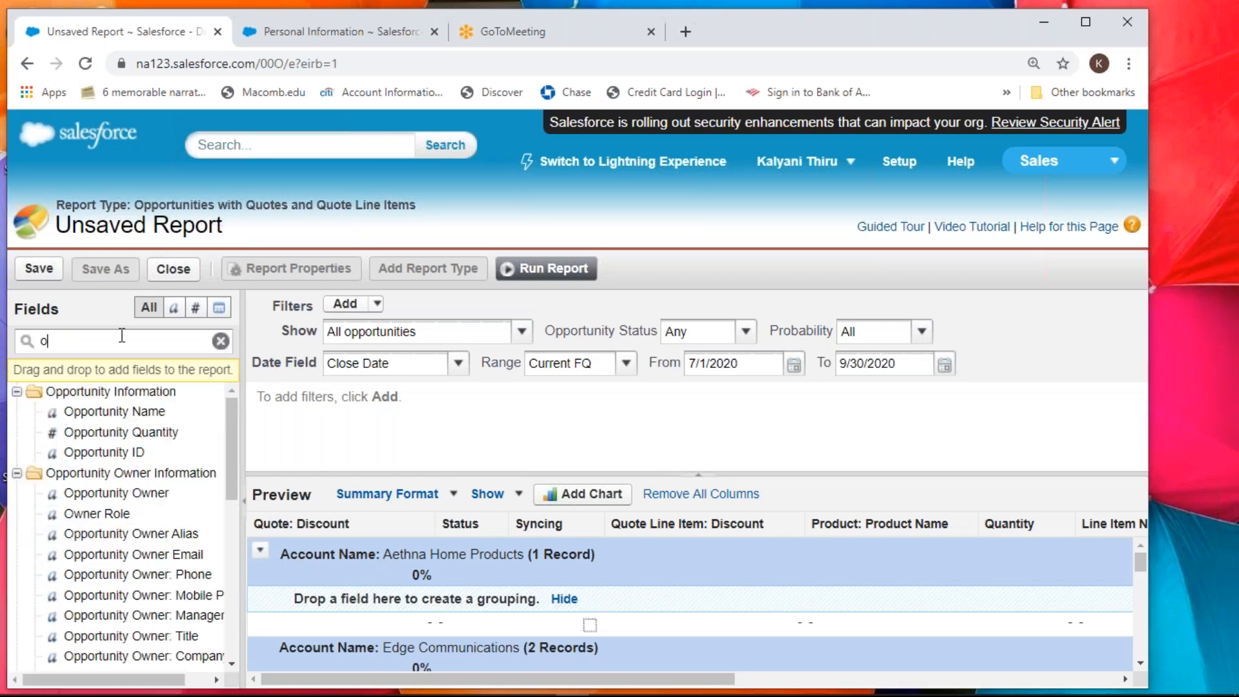
{"action": "type", "text": "ppo"}
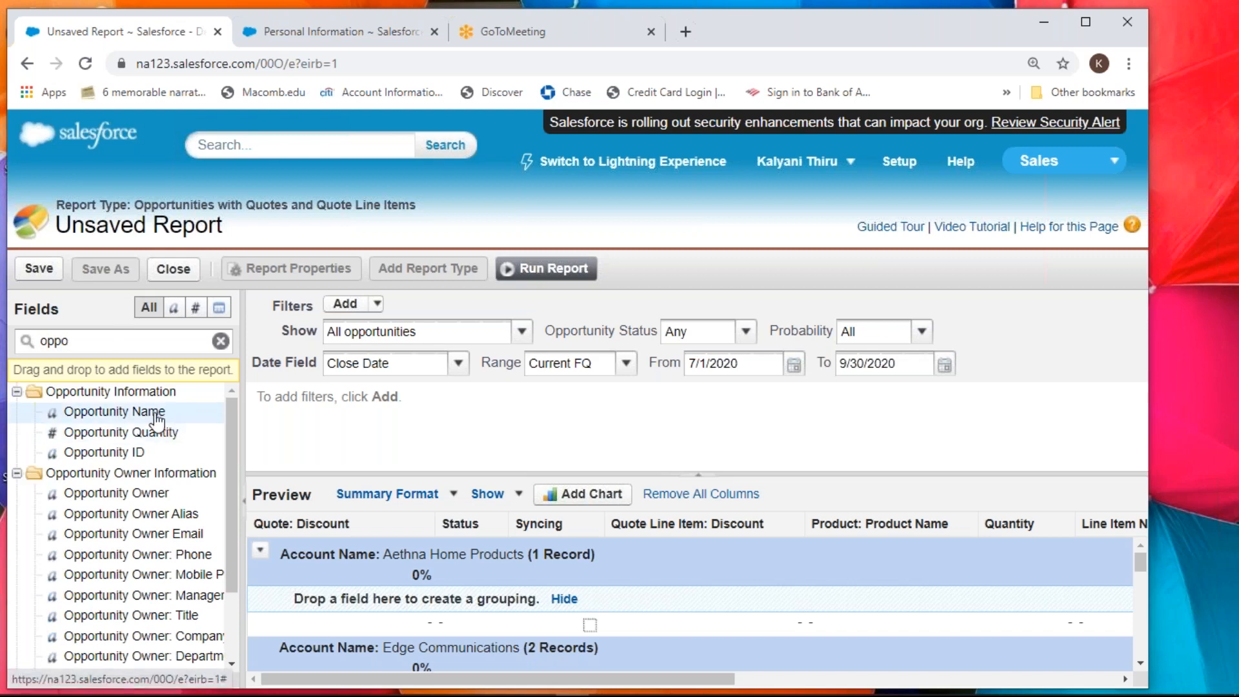
{"action": "left_click_drag", "start_coordinate": [152, 415], "coordinate": [288, 606]}
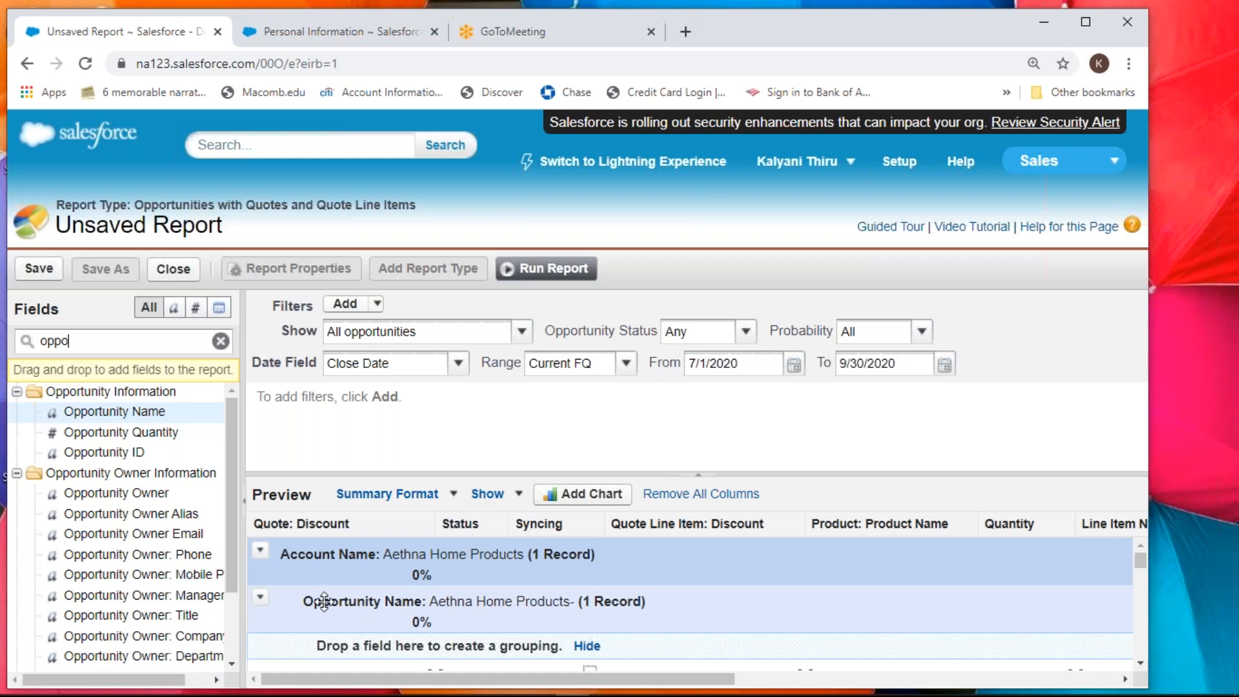
- Turn the Opportunity Name grouping back into a regular column and place it before Quote: Discount
{"action": "mouse_move", "coordinate": [311, 601]}
{"action": "left_mouse_down"}
{"action": "mouse_move", "coordinate": [381, 636]}
{"action": "mouse_move", "coordinate": [452, 578]}
{"action": "left_mouse_up"}
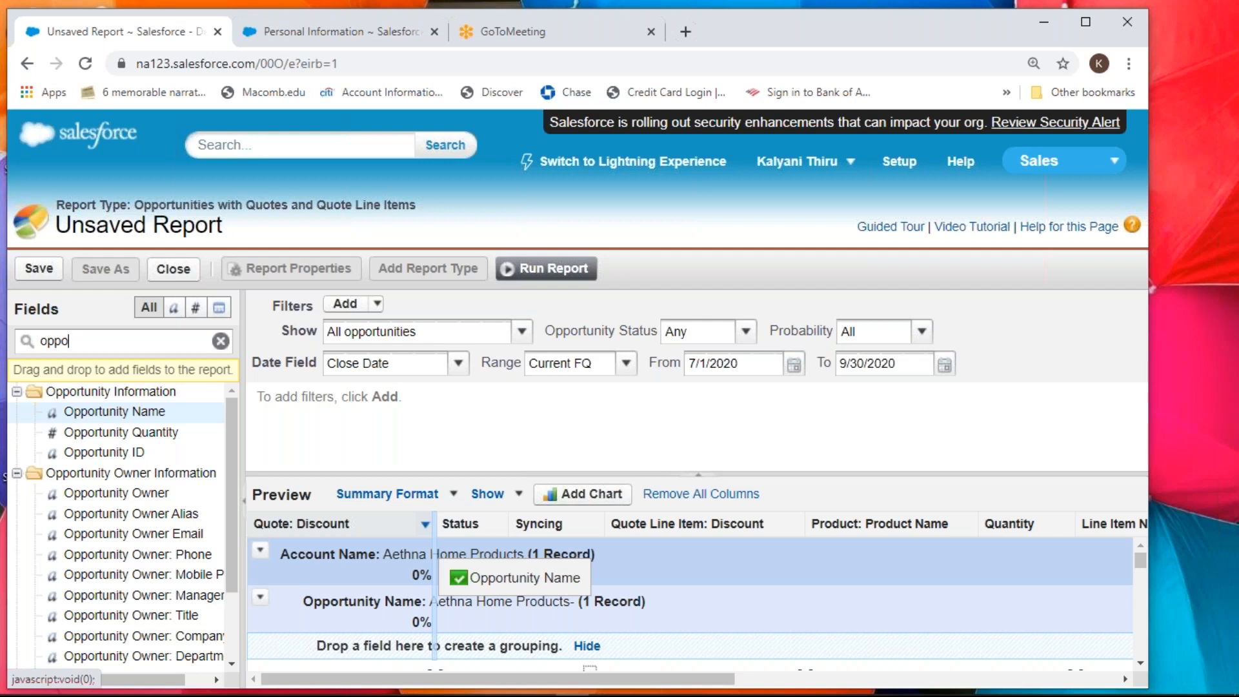
{"action": "left_click_drag", "start_coordinate": [439, 569], "coordinate": [433, 555]}
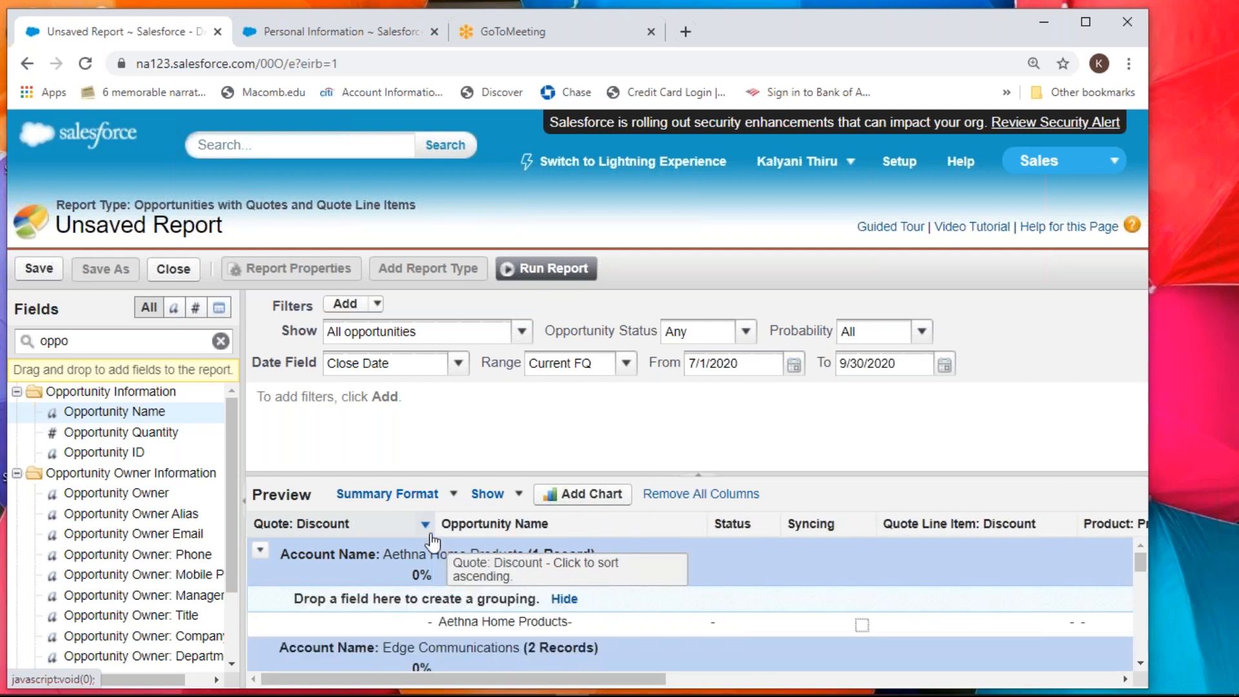
{"action": "mouse_move", "coordinate": [477, 531]}
{"action": "left_mouse_down"}
{"action": "mouse_move", "coordinate": [424, 517]}
{"action": "mouse_move", "coordinate": [266, 525]}
{"action": "left_mouse_up"}
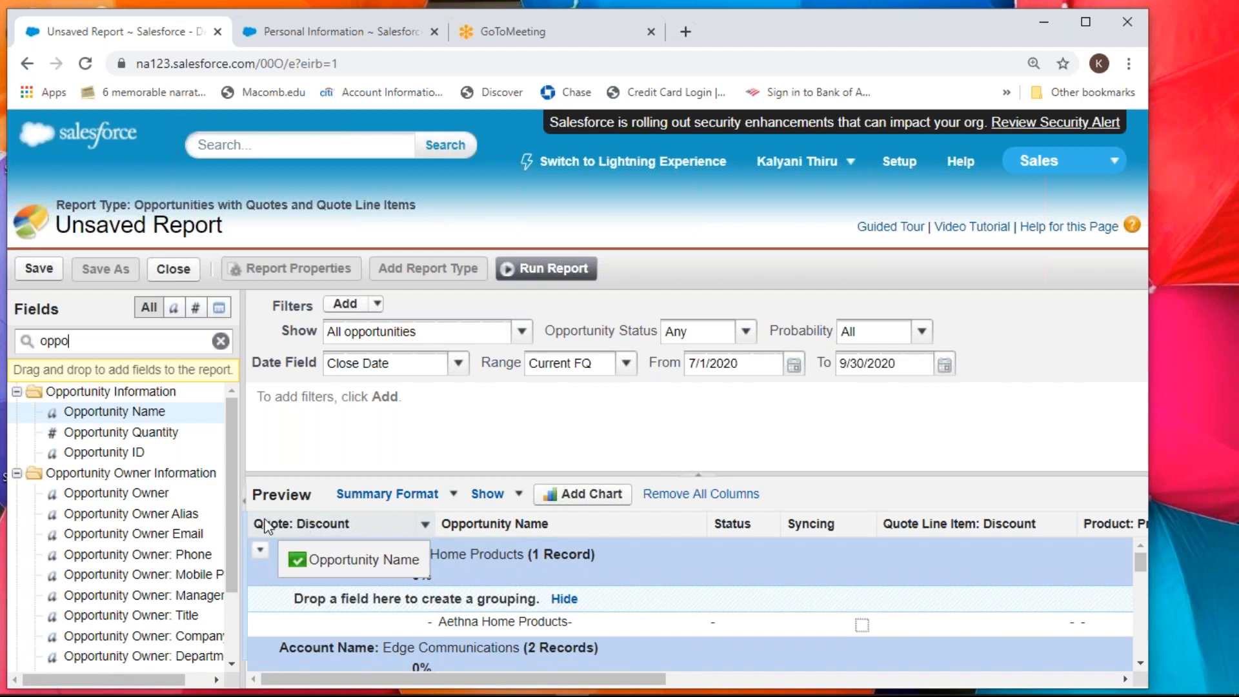
{"action": "mouse_move", "coordinate": [267, 525]}
{"action": "left_mouse_down"}
{"action": "mouse_move", "coordinate": [436, 429]}
{"action": "mouse_move", "coordinate": [403, 490]}
{"action": "mouse_move", "coordinate": [396, 439]}
{"action": "mouse_move", "coordinate": [437, 349]}
{"action": "mouse_move", "coordinate": [338, 333]}
{"action": "mouse_move", "coordinate": [330, 479]}
{"action": "mouse_move", "coordinate": [311, 491]}
{"action": "mouse_move", "coordinate": [327, 516]}
{"action": "mouse_move", "coordinate": [436, 516]}
{"action": "mouse_move", "coordinate": [376, 392]}
{"action": "mouse_move", "coordinate": [274, 518]}
{"action": "mouse_move", "coordinate": [291, 520]}
{"action": "left_mouse_up"}
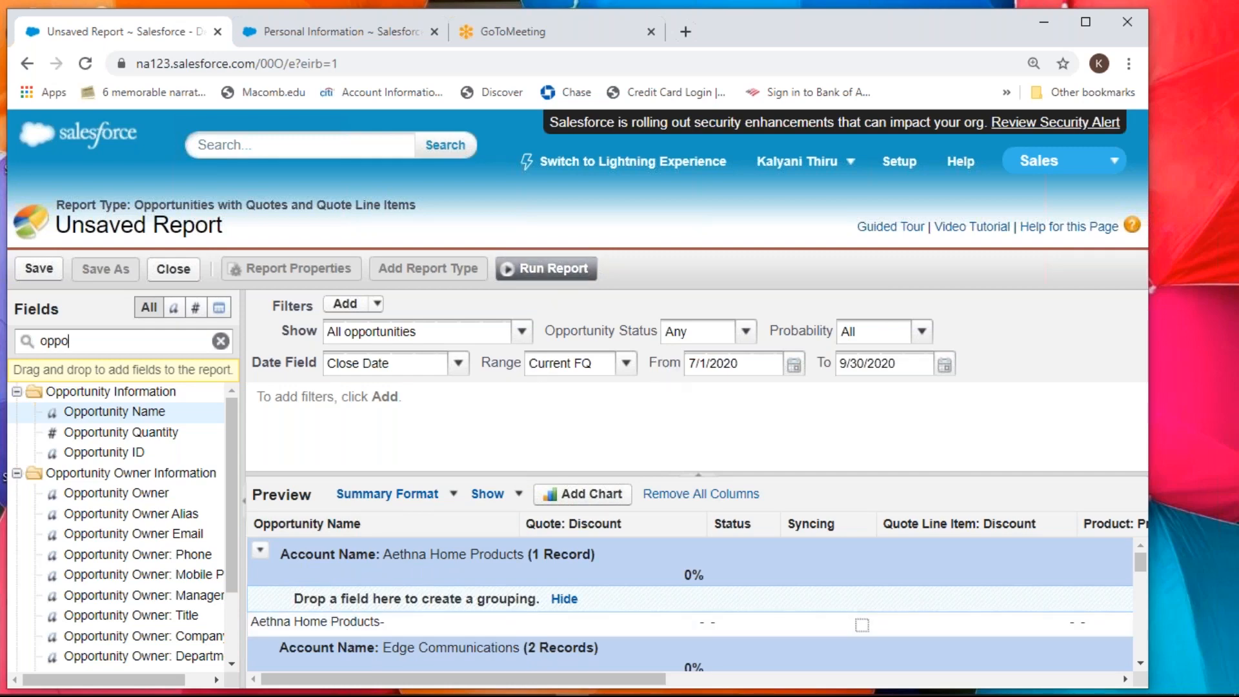
- Run the report and review the opportunities and quote line items listed under each account
{"action": "left_click", "coordinate": [566, 268]}
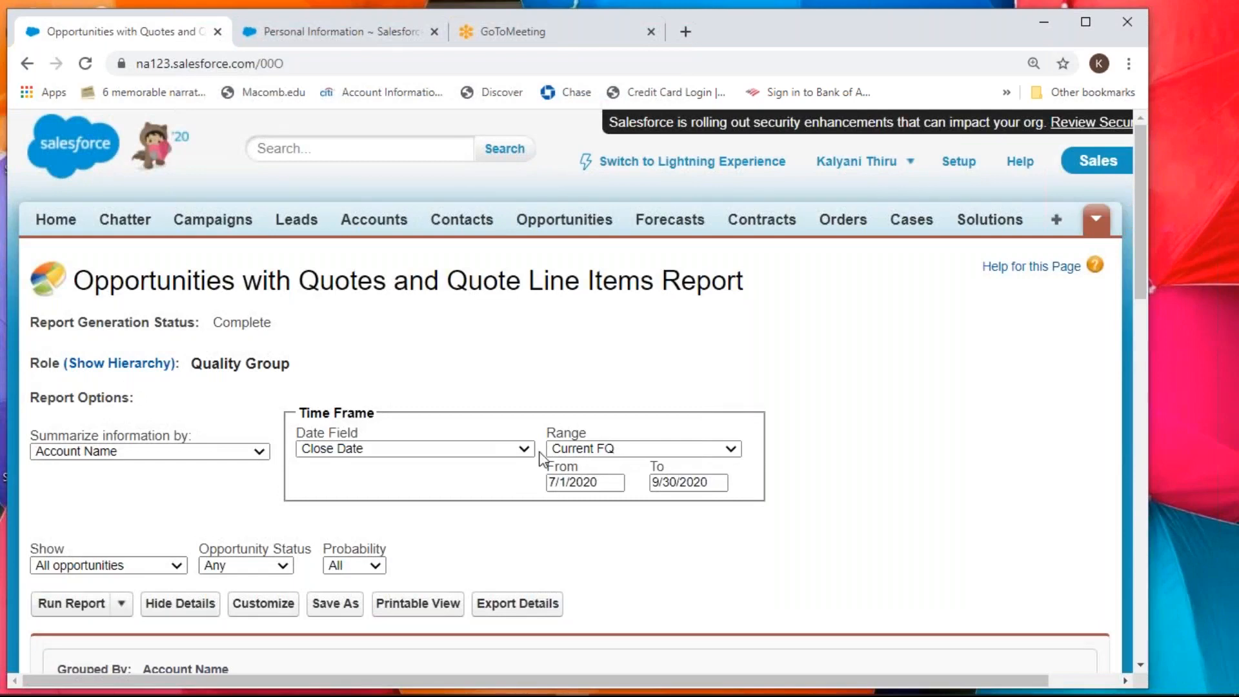
{"action": "scroll", "coordinate": [540, 459], "scroll_direction": "down", "scroll_amount": 8}
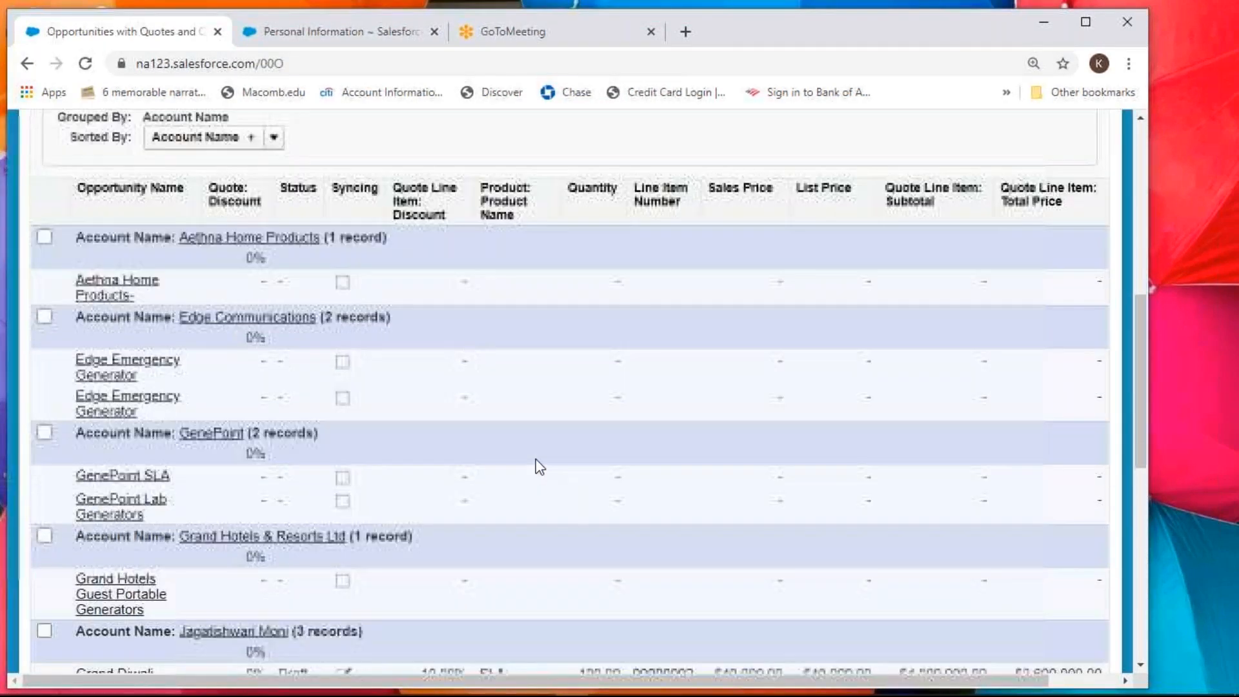
{"action": "scroll", "coordinate": [540, 466], "scroll_direction": "down", "scroll_amount": 1}
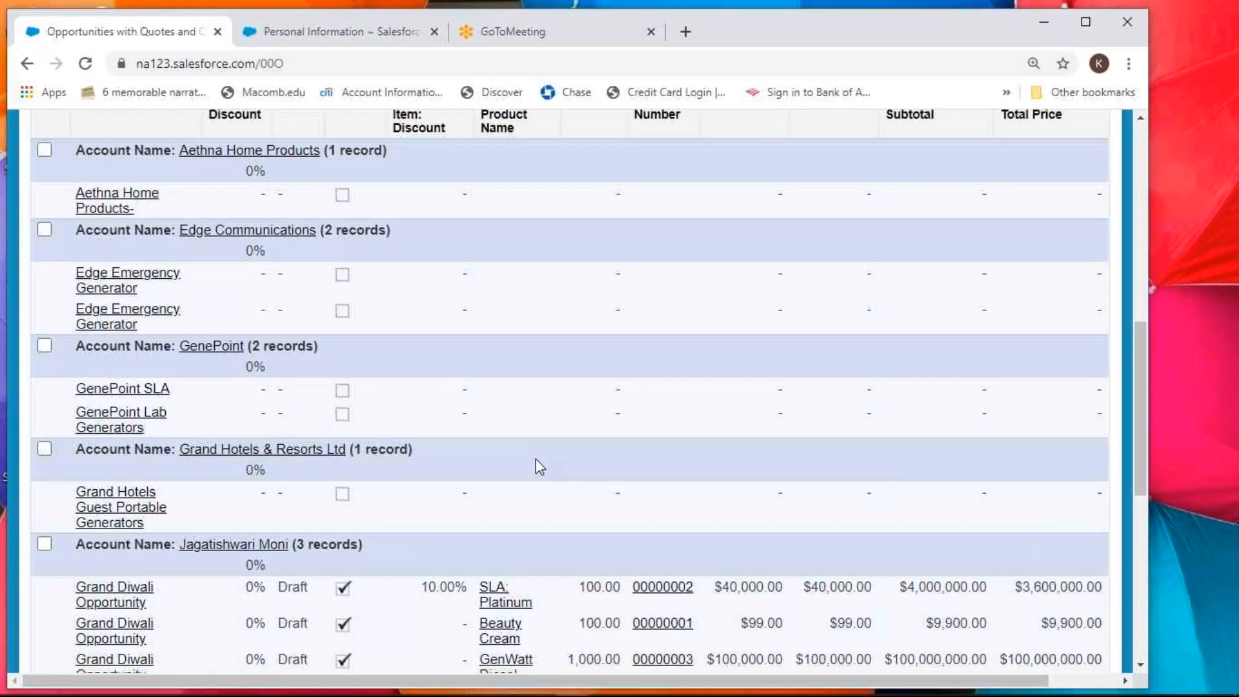
{"action": "scroll", "coordinate": [536, 465], "scroll_direction": "down", "scroll_amount": 1}
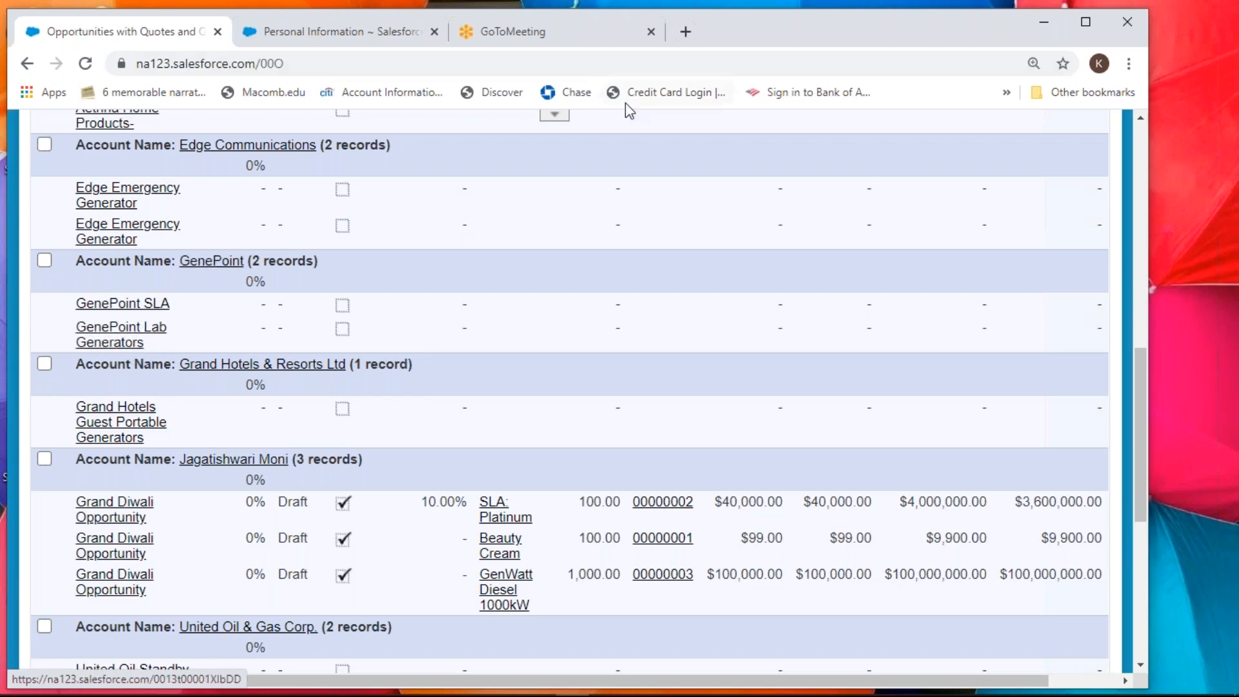
{"action": "left_click", "coordinate": [890, 248]}
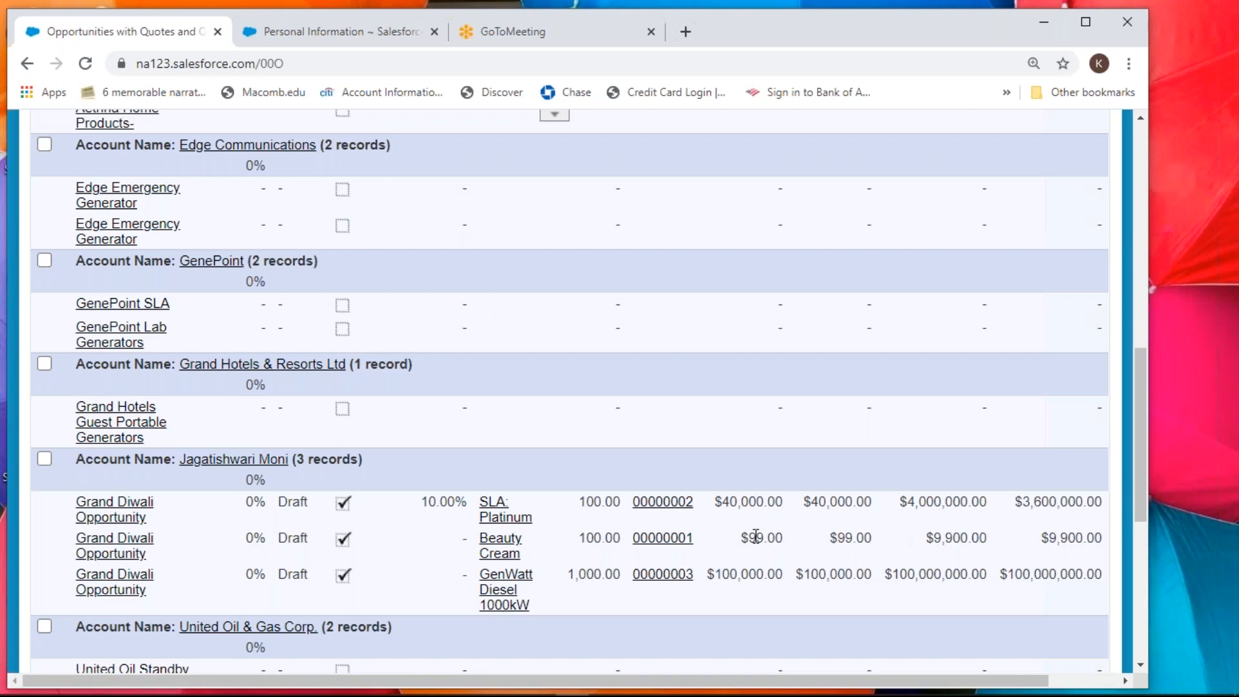
{"action": "scroll", "coordinate": [756, 537], "scroll_direction": "up", "scroll_amount": 8}
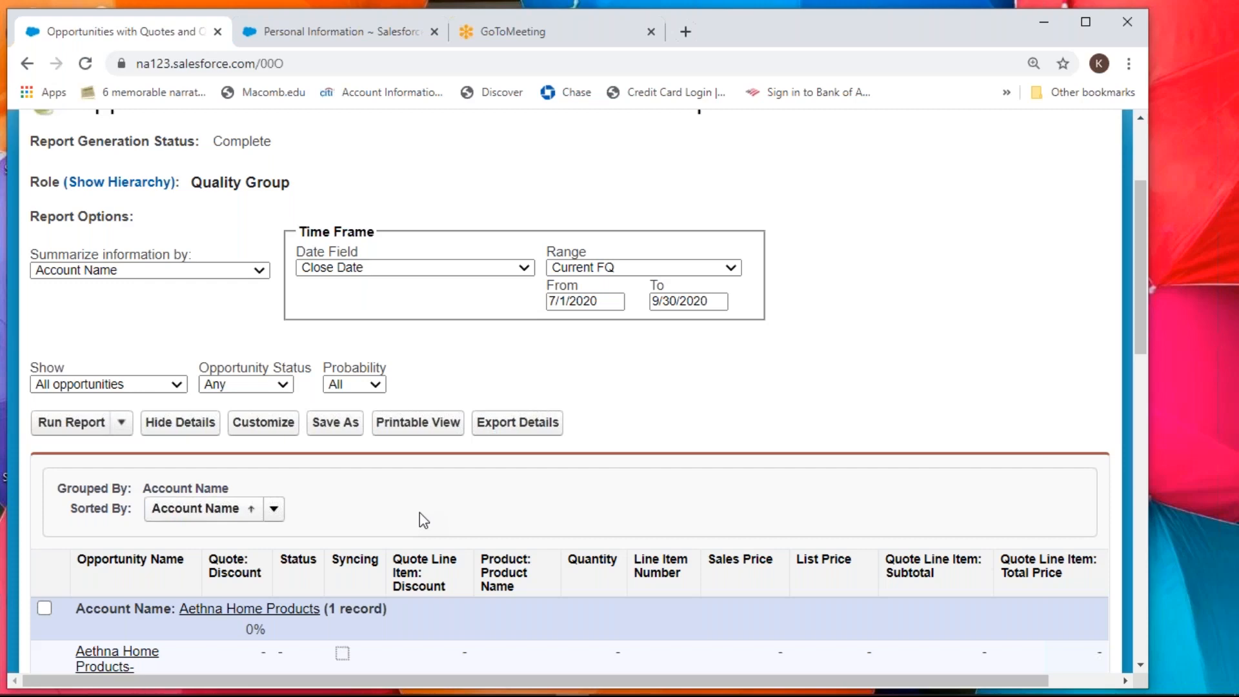
- Return to customizing the report and group it by Opportunity Name beneath Account Name
{"action": "left_click", "coordinate": [263, 423]}
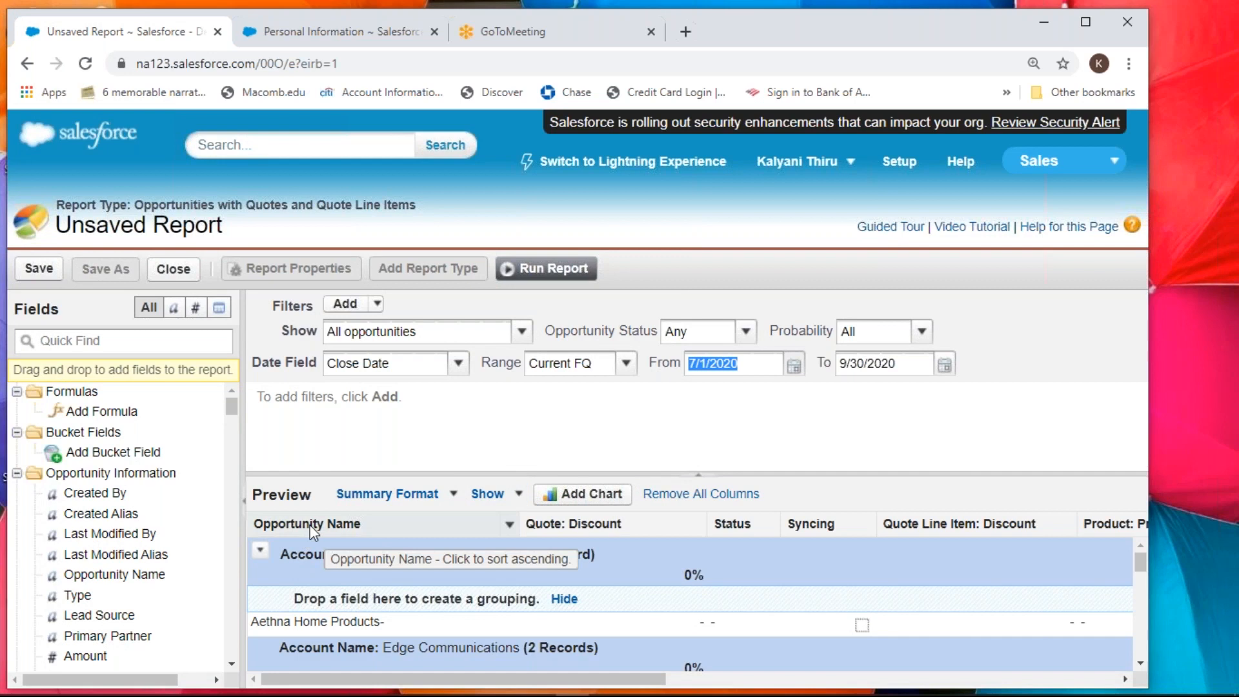
{"action": "left_click_drag", "start_coordinate": [313, 532], "coordinate": [288, 598]}
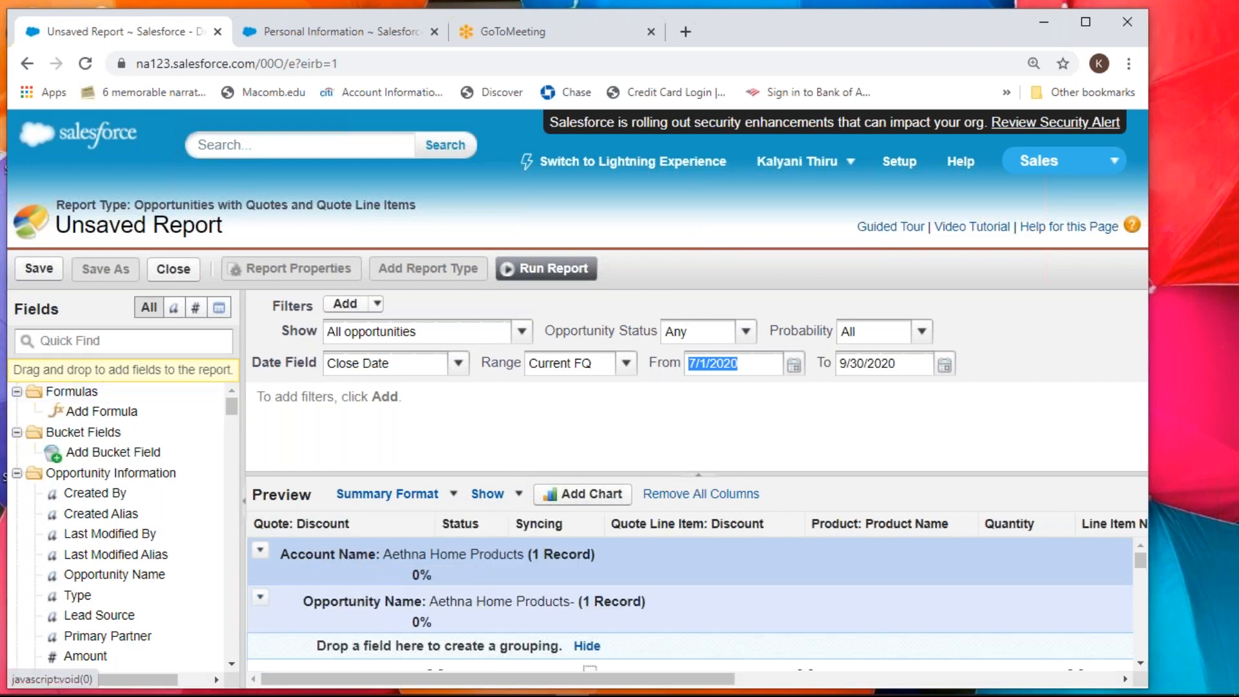
{"action": "left_click", "coordinate": [89, 341]}
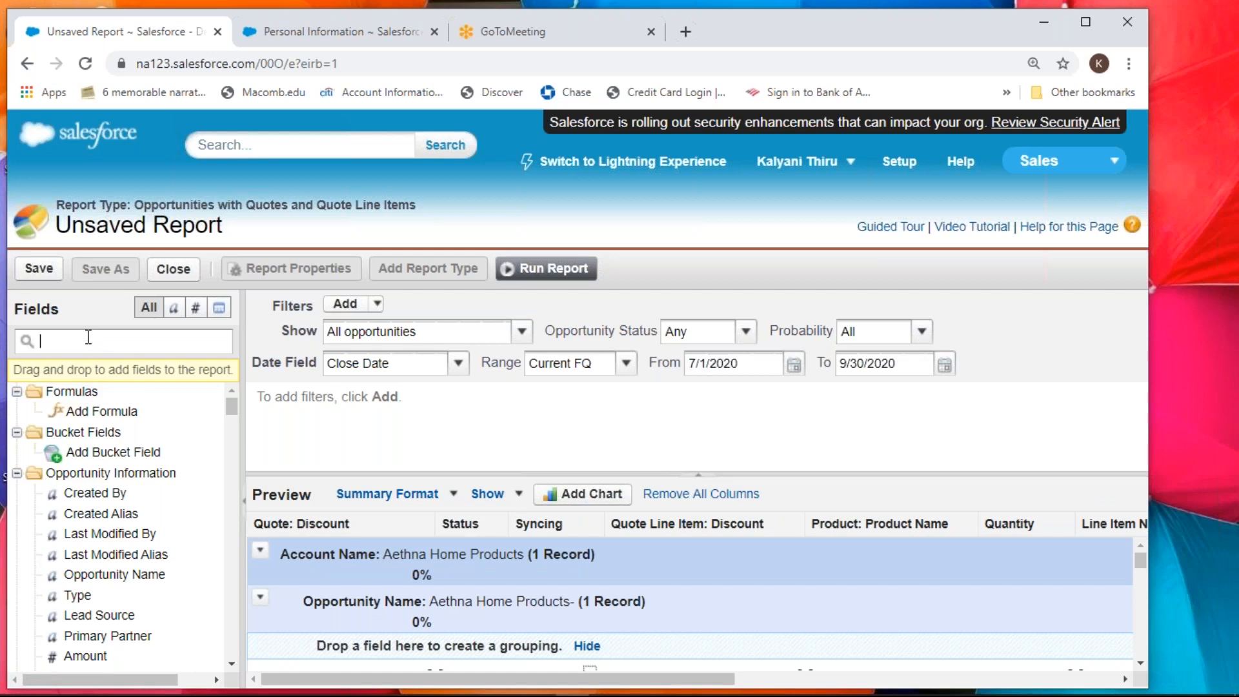
{"action": "type", "text": "q"}
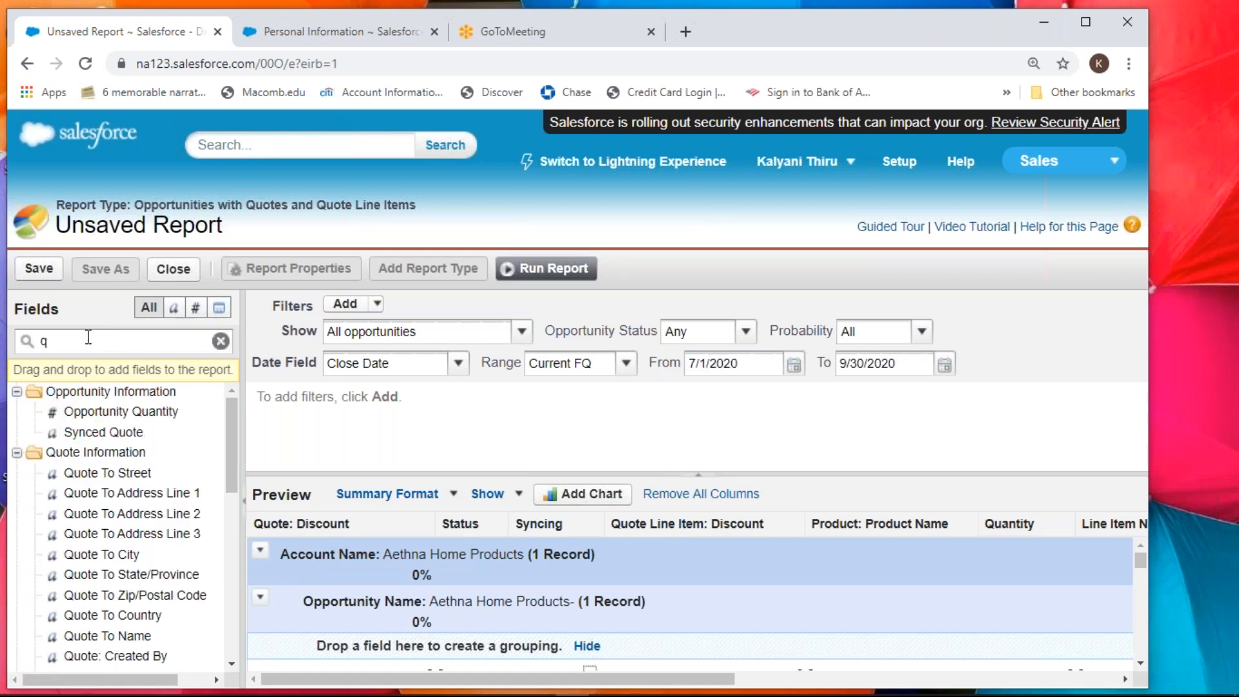
{"action": "type", "text": "uot"}
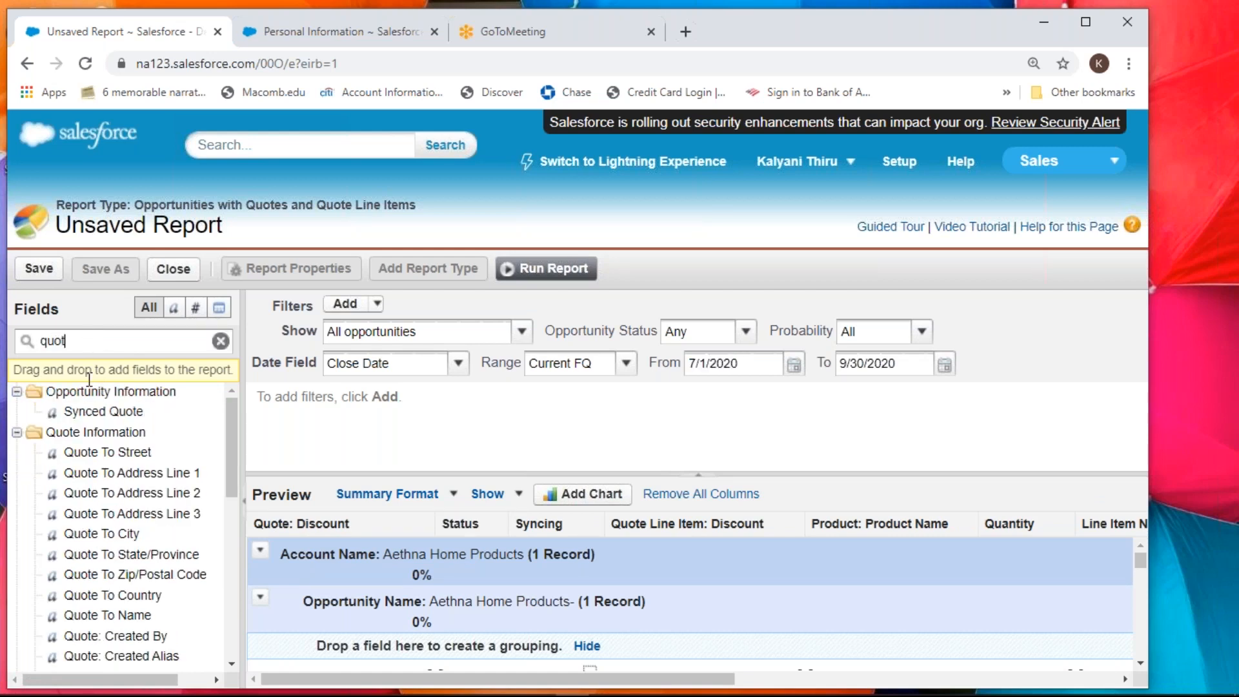
{"action": "left_click_drag", "start_coordinate": [122, 621], "coordinate": [300, 527]}
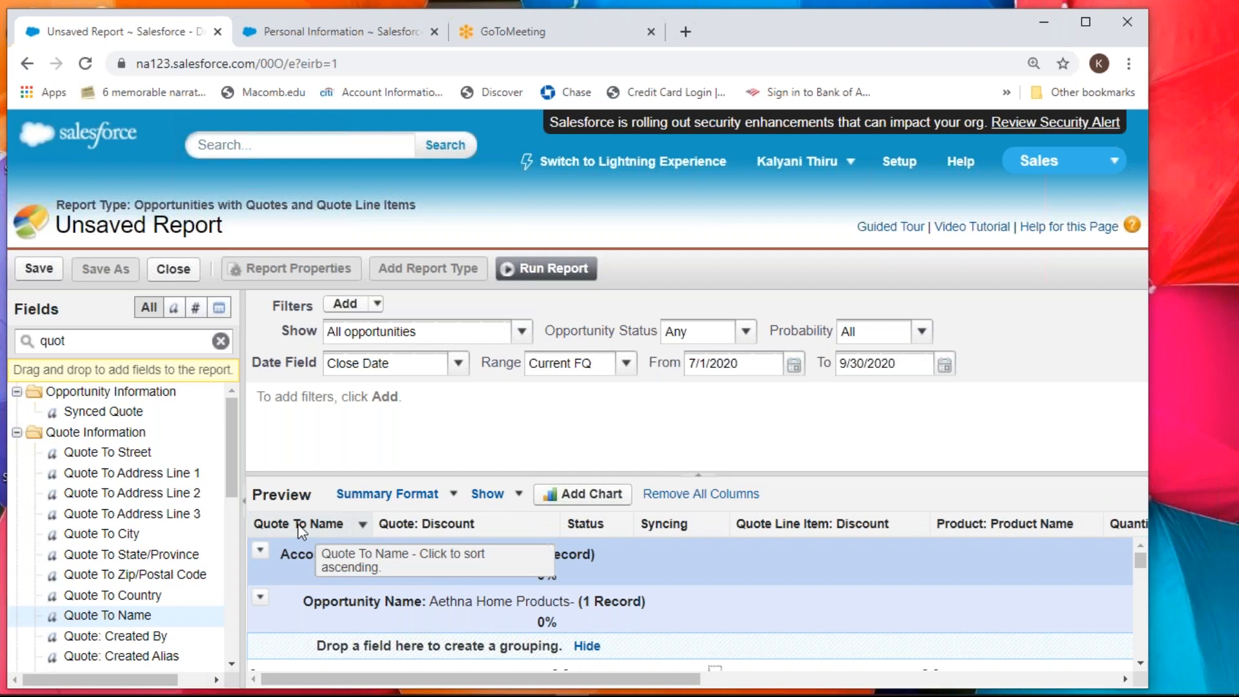
{"action": "left_click_drag", "start_coordinate": [297, 524], "coordinate": [139, 561]}
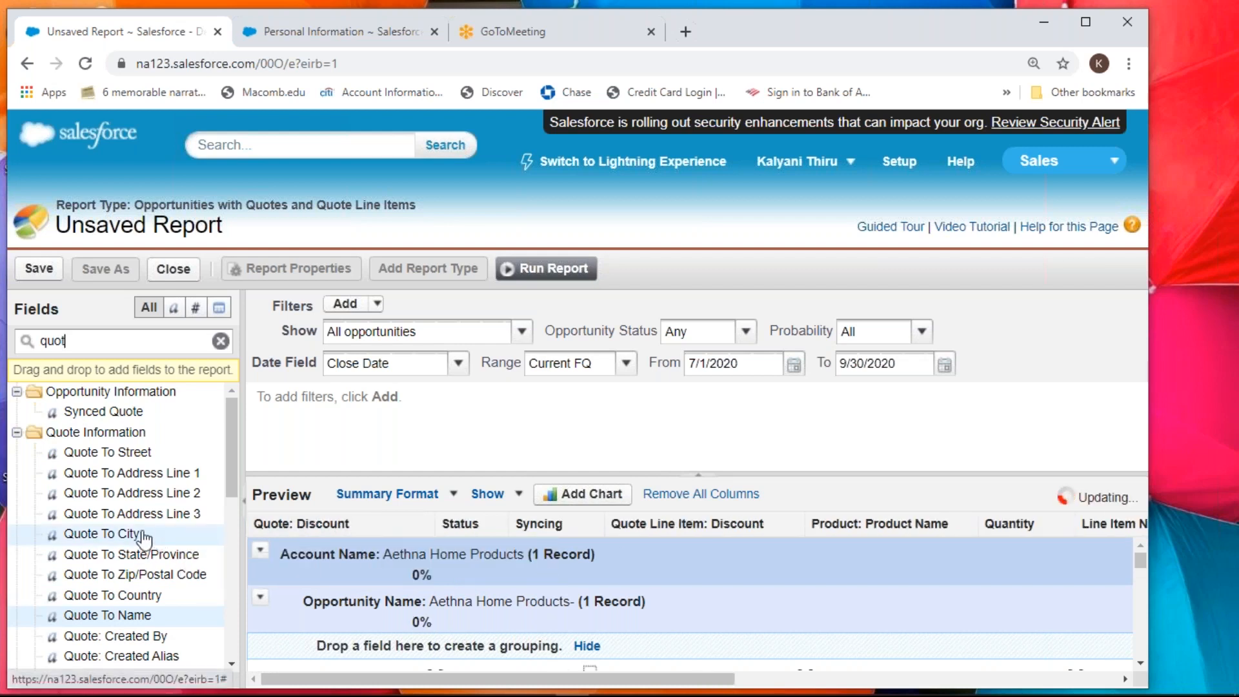
- Find the fields matching "name" and add Quote Name as the first column, before Quote: Discount
{"action": "double_click", "coordinate": [83, 341]}
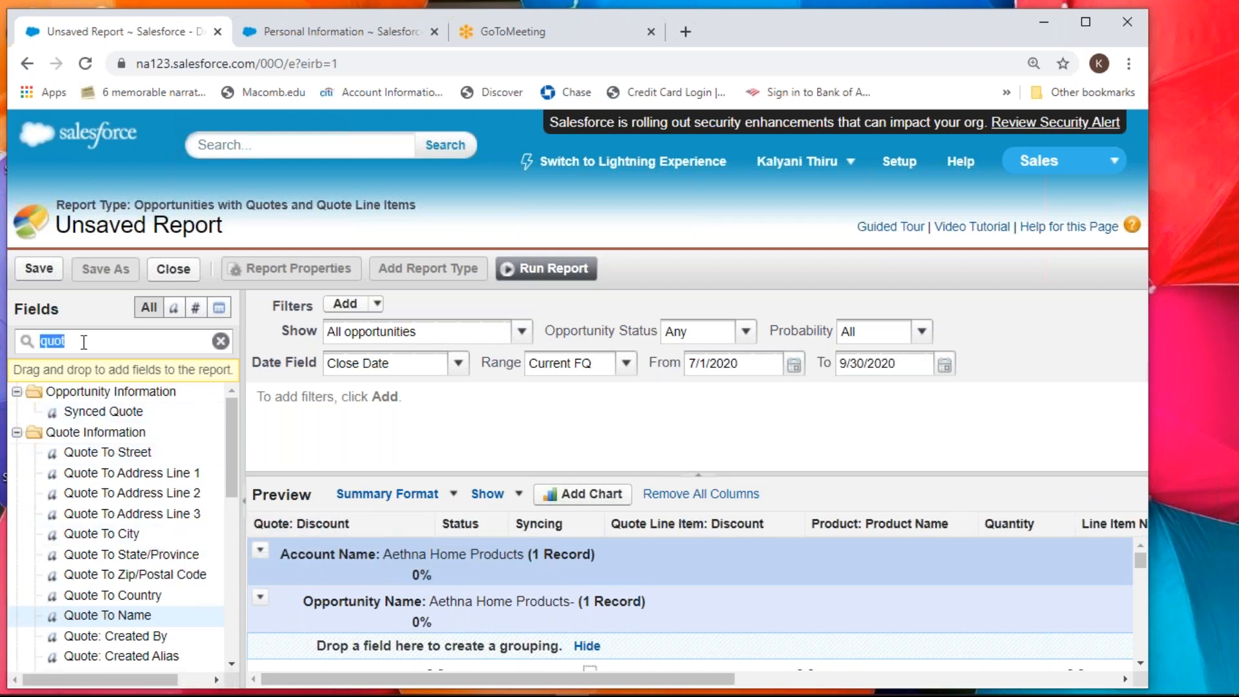
{"action": "type", "text": "name"}
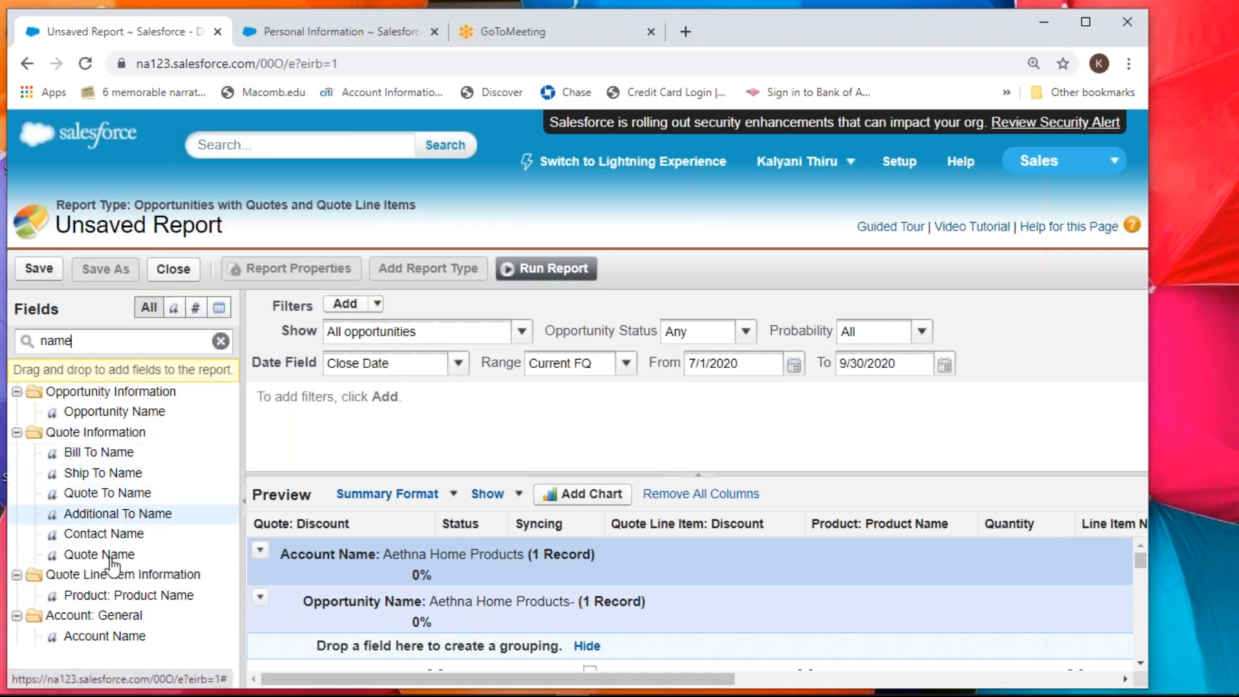
{"action": "left_click_drag", "start_coordinate": [109, 564], "coordinate": [259, 534]}
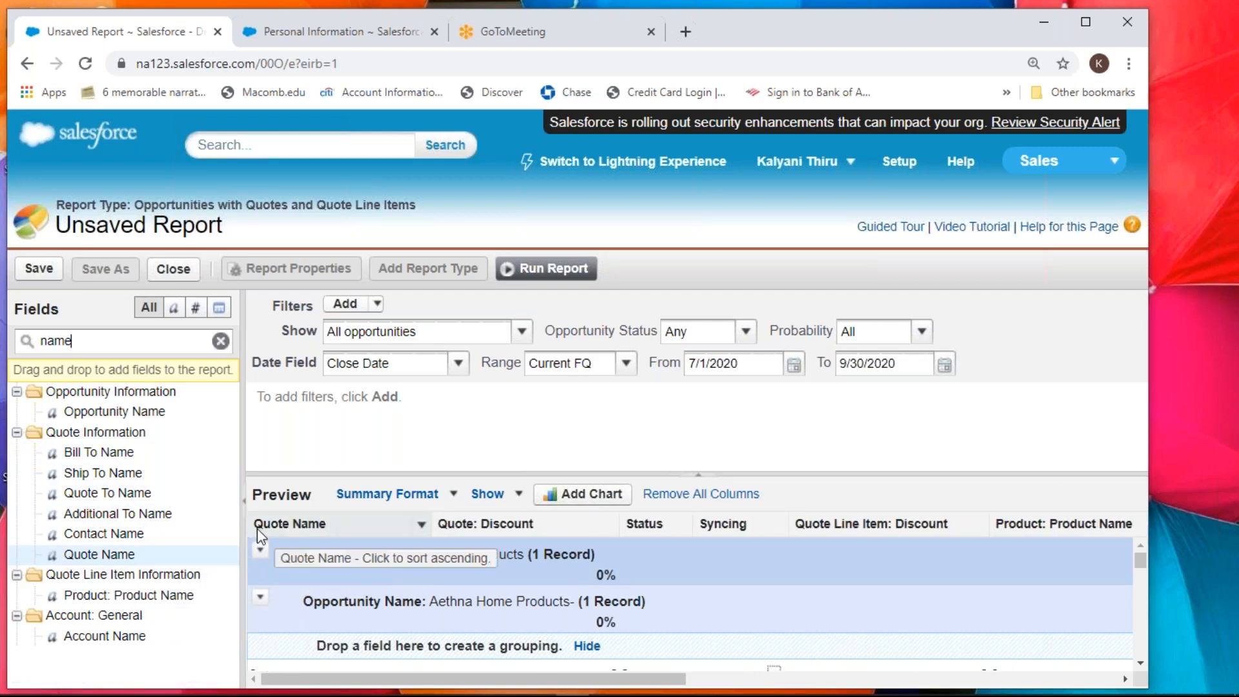
- Run the report and examine the quote names and line items under each account and opportunity grouping
{"action": "left_click", "coordinate": [545, 268]}
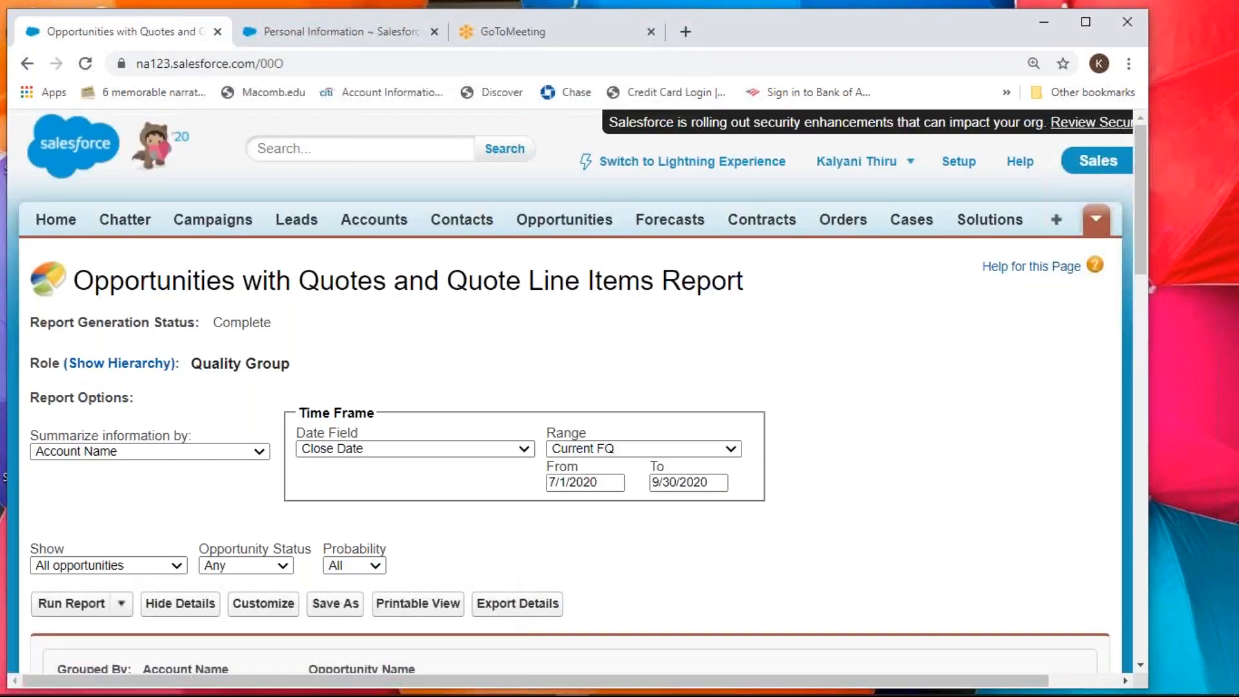
{"action": "scroll", "coordinate": [387, 443], "scroll_direction": "down", "scroll_amount": 4}
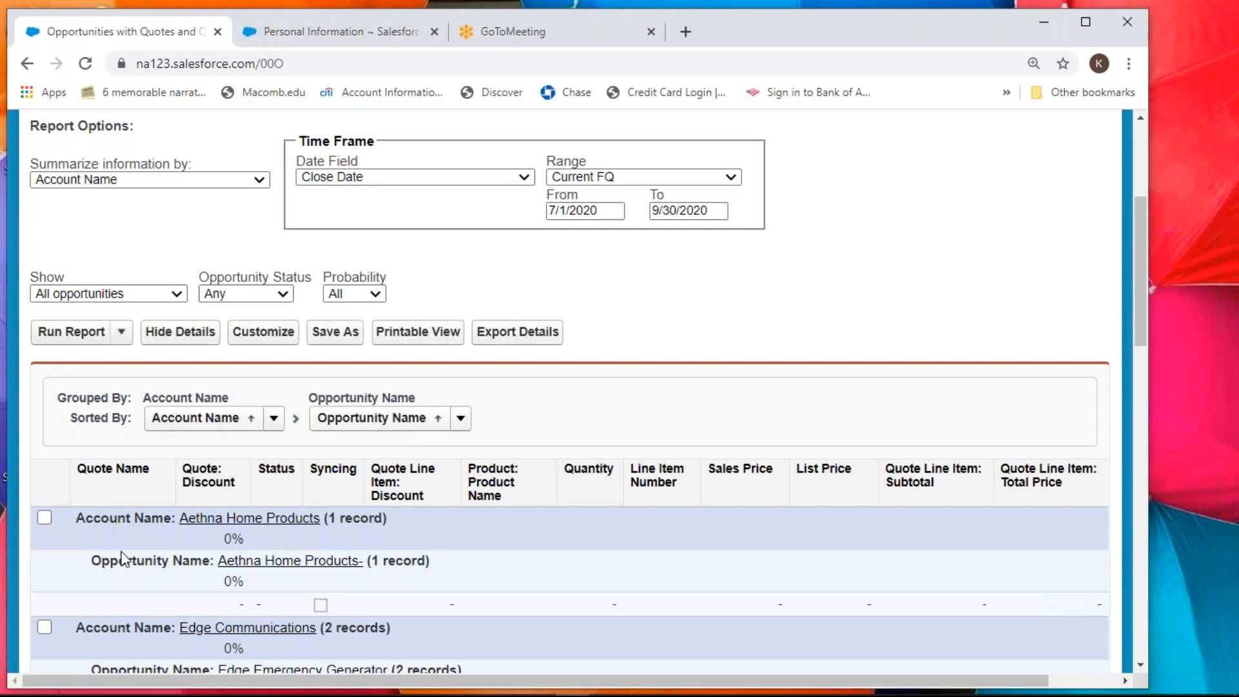
{"action": "scroll", "coordinate": [127, 562], "scroll_direction": "down", "scroll_amount": 4}
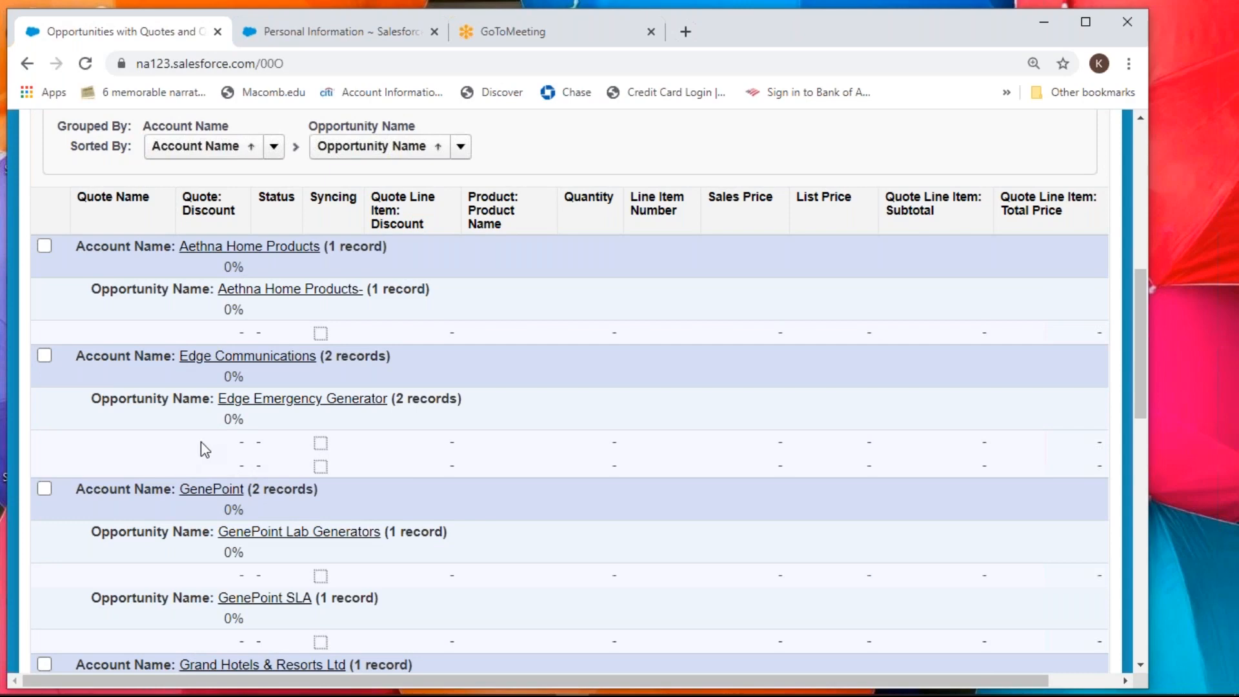
{"action": "scroll", "coordinate": [200, 441], "scroll_direction": "down", "scroll_amount": 3}
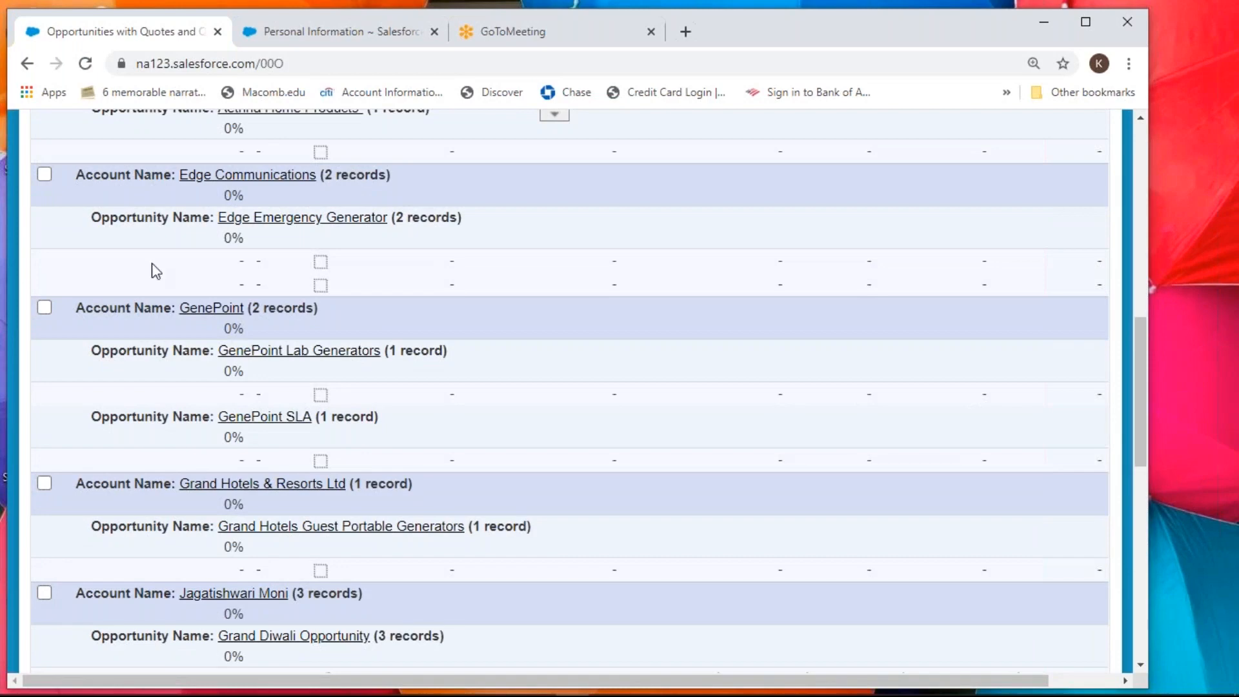
{"action": "scroll", "coordinate": [242, 280], "scroll_direction": "down", "scroll_amount": 1}
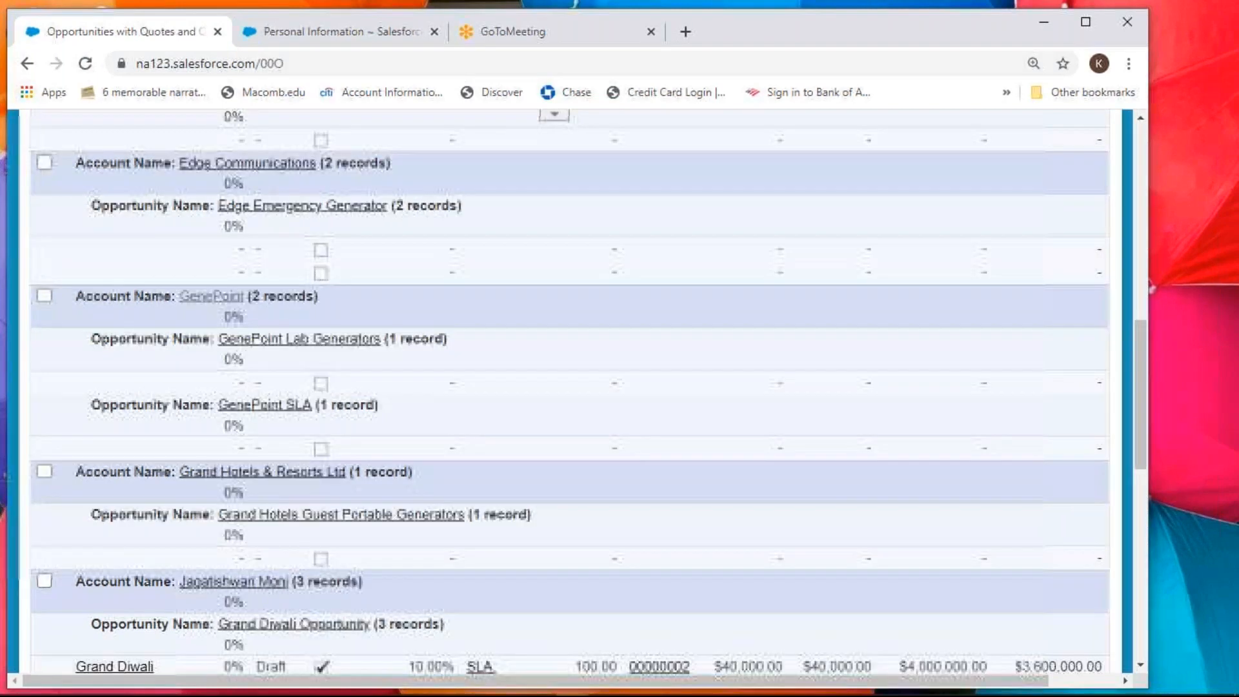
{"action": "scroll", "coordinate": [354, 303], "scroll_direction": "down", "scroll_amount": 4}
{"action": "scroll", "coordinate": [354, 304], "scroll_direction": "down", "scroll_amount": 3}
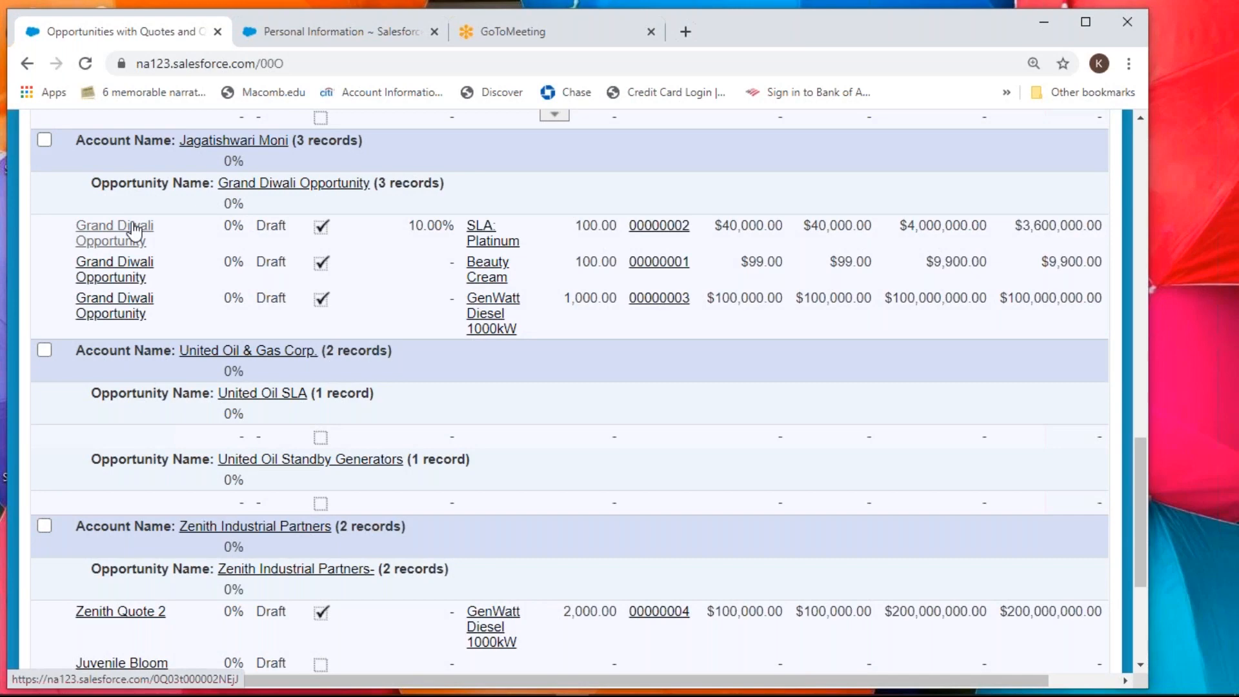
{"action": "scroll", "coordinate": [147, 278], "scroll_direction": "down", "scroll_amount": 3}
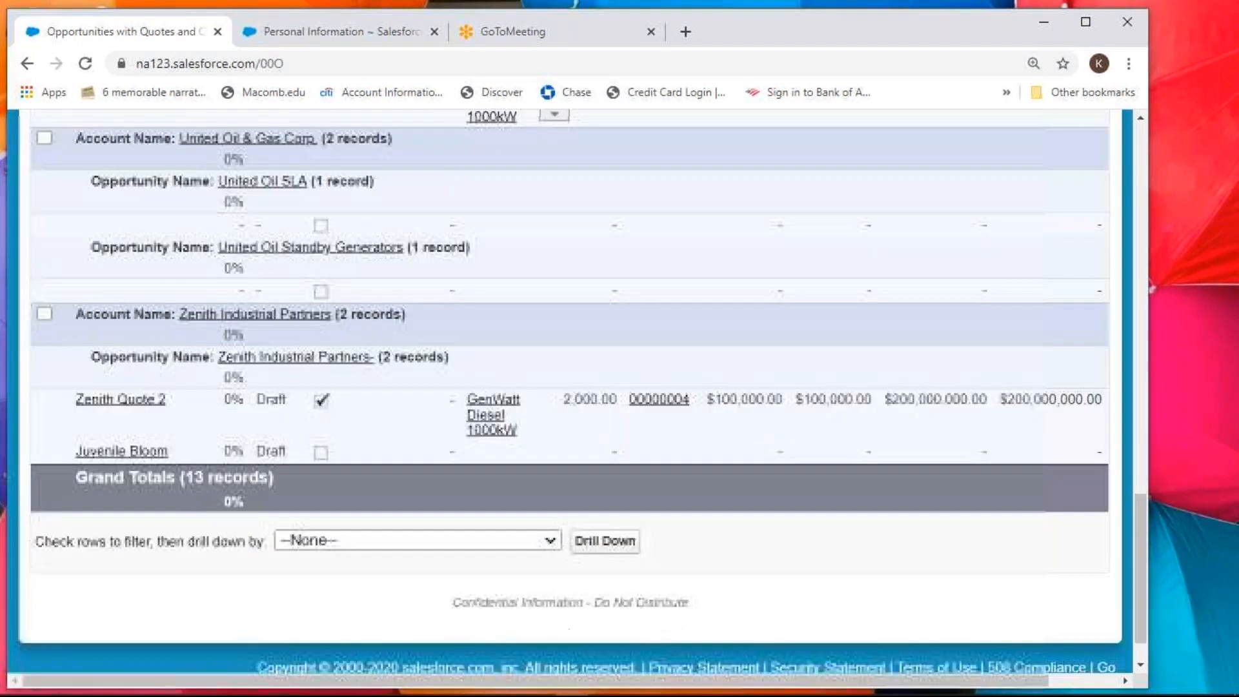
{"action": "scroll", "coordinate": [568, 387], "scroll_direction": "up", "scroll_amount": 6}
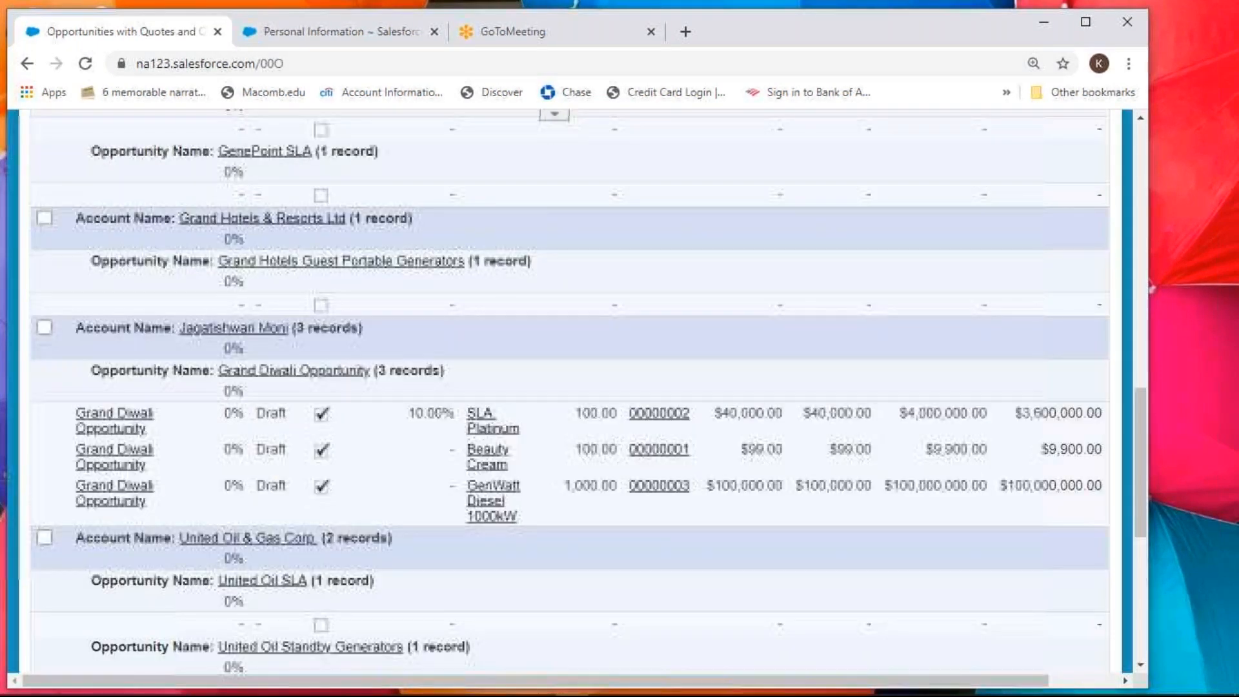
- Open the Grand Diwali Opportunity quote in a new tab and compare it with the report's grouped quote rows
{"action": "right_click", "coordinate": [120, 429]}
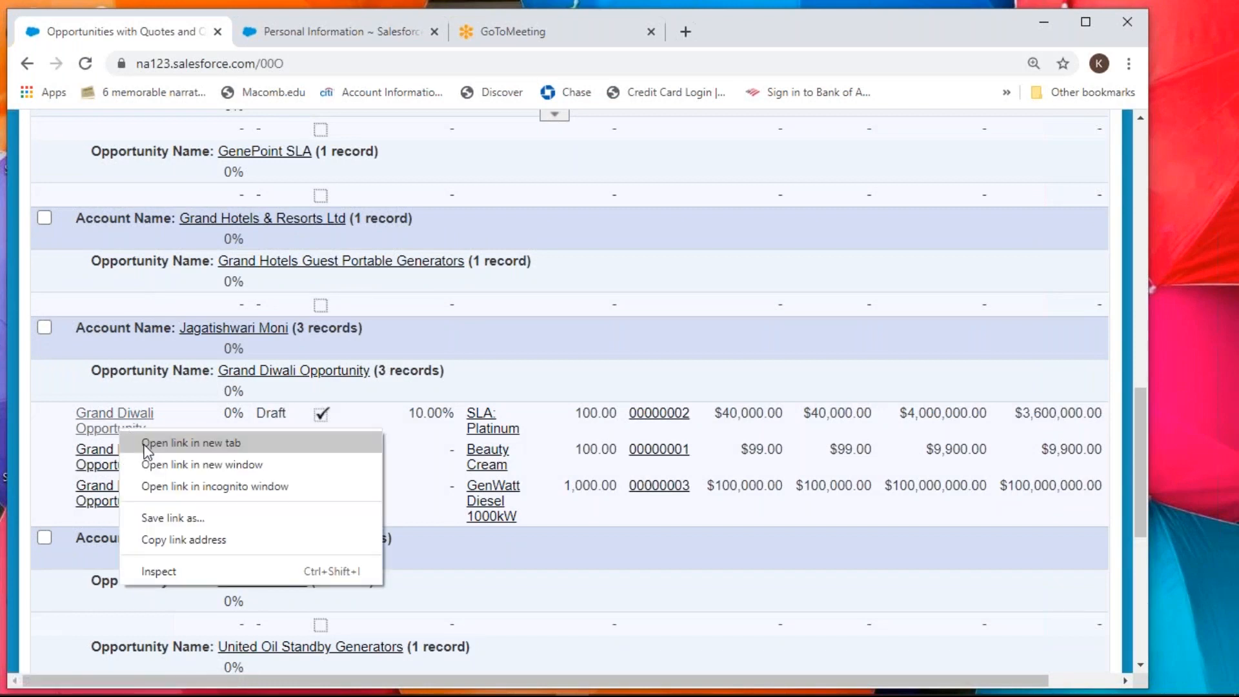
{"action": "left_click", "coordinate": [146, 444]}
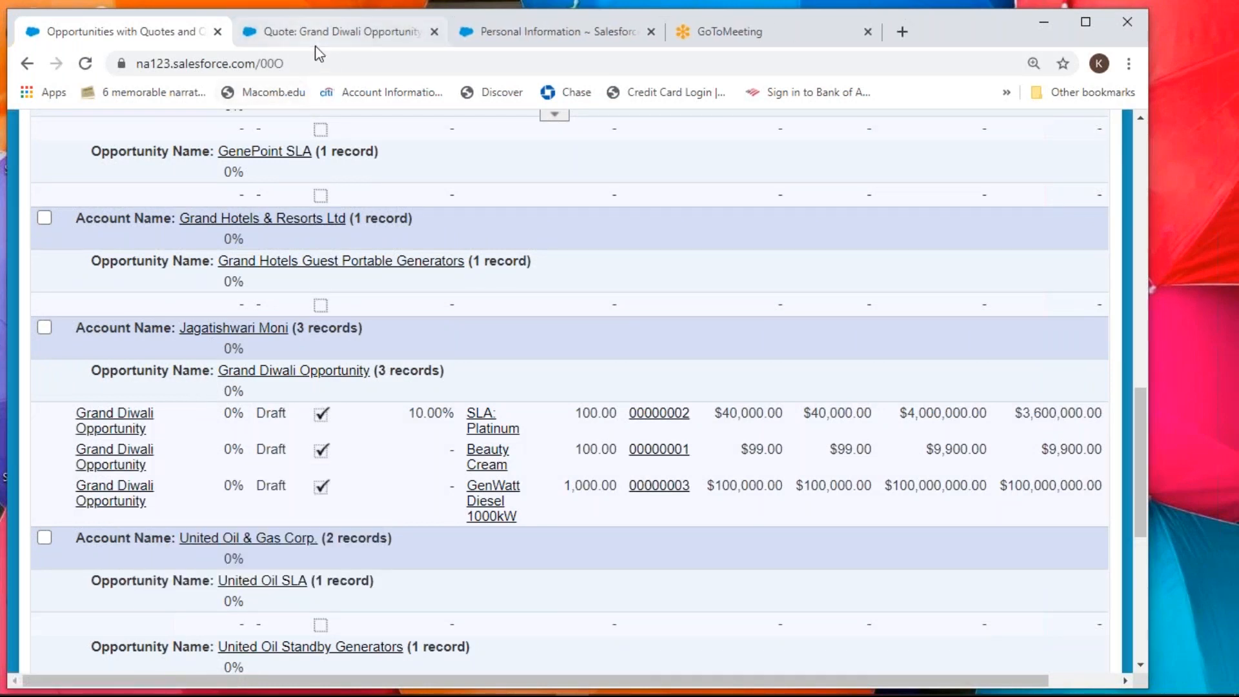
{"action": "left_click", "coordinate": [321, 36]}
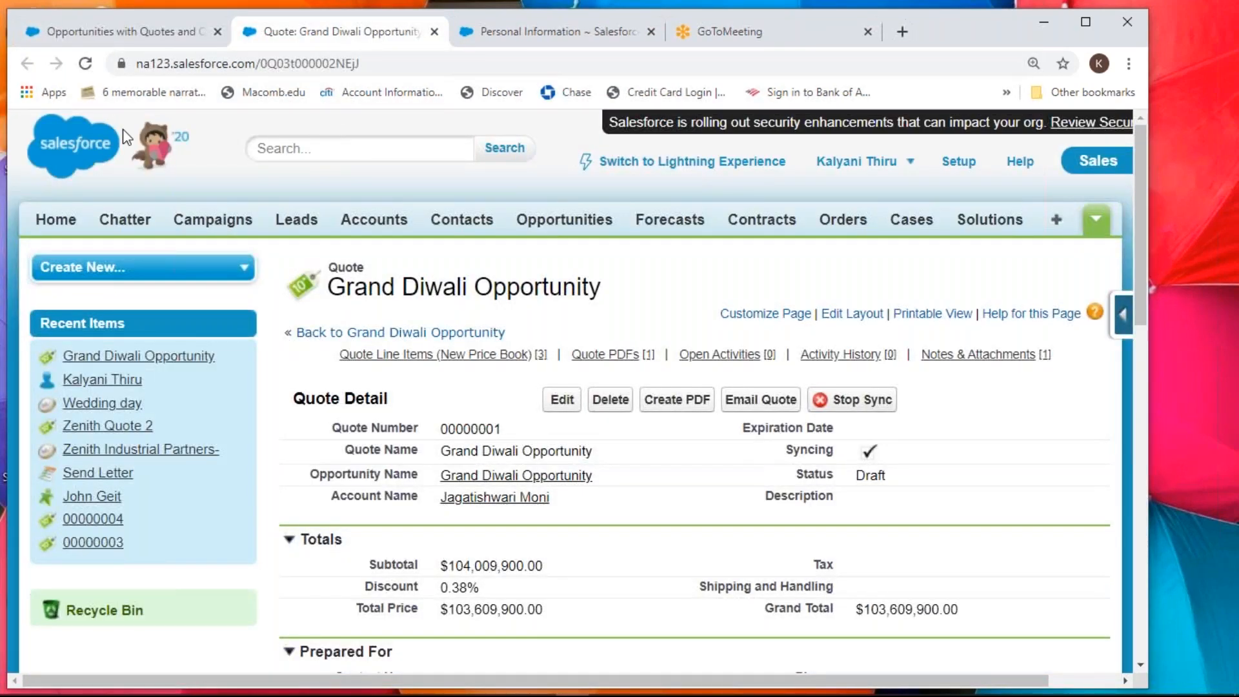
{"action": "left_click", "coordinate": [103, 32]}
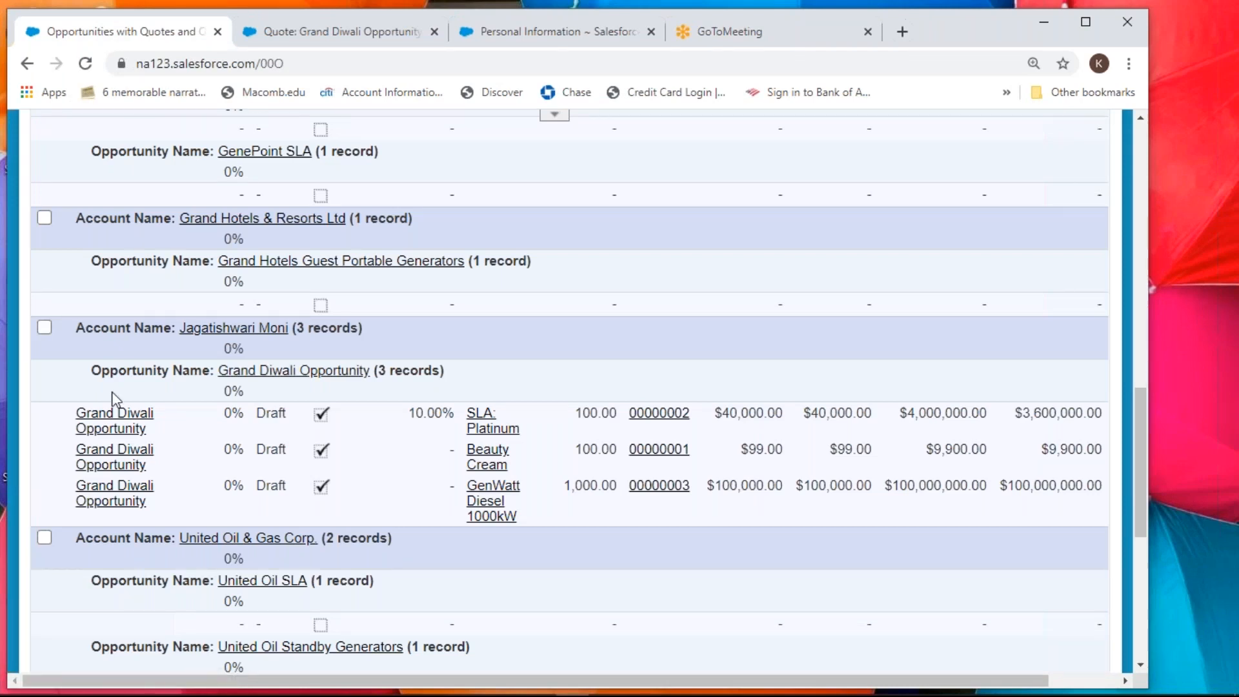
{"action": "scroll", "coordinate": [164, 480], "scroll_direction": "up", "scroll_amount": 1}
{"action": "scroll", "coordinate": [166, 485], "scroll_direction": "up", "scroll_amount": 2}
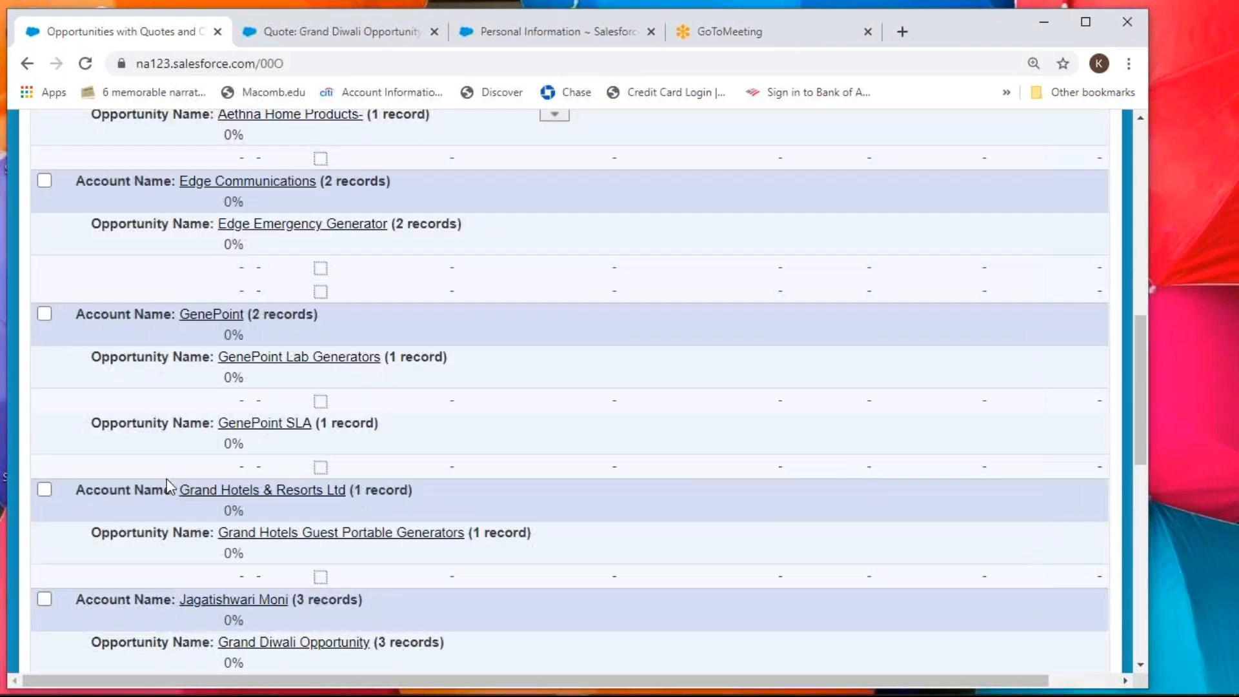
{"action": "scroll", "coordinate": [167, 486], "scroll_direction": "down", "scroll_amount": 3}
{"action": "scroll", "coordinate": [169, 486], "scroll_direction": "down", "scroll_amount": 3}
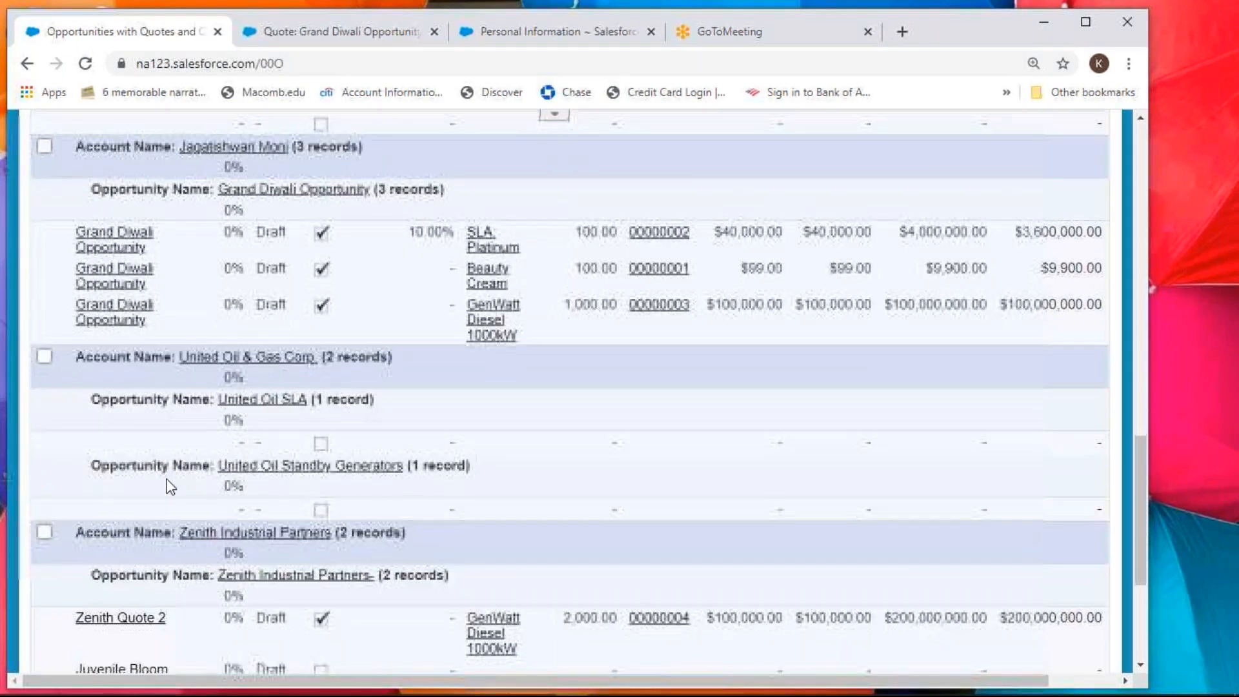
{"action": "scroll", "coordinate": [170, 479], "scroll_direction": "up", "scroll_amount": 1}
{"action": "scroll", "coordinate": [170, 479], "scroll_direction": "up", "scroll_amount": 1}
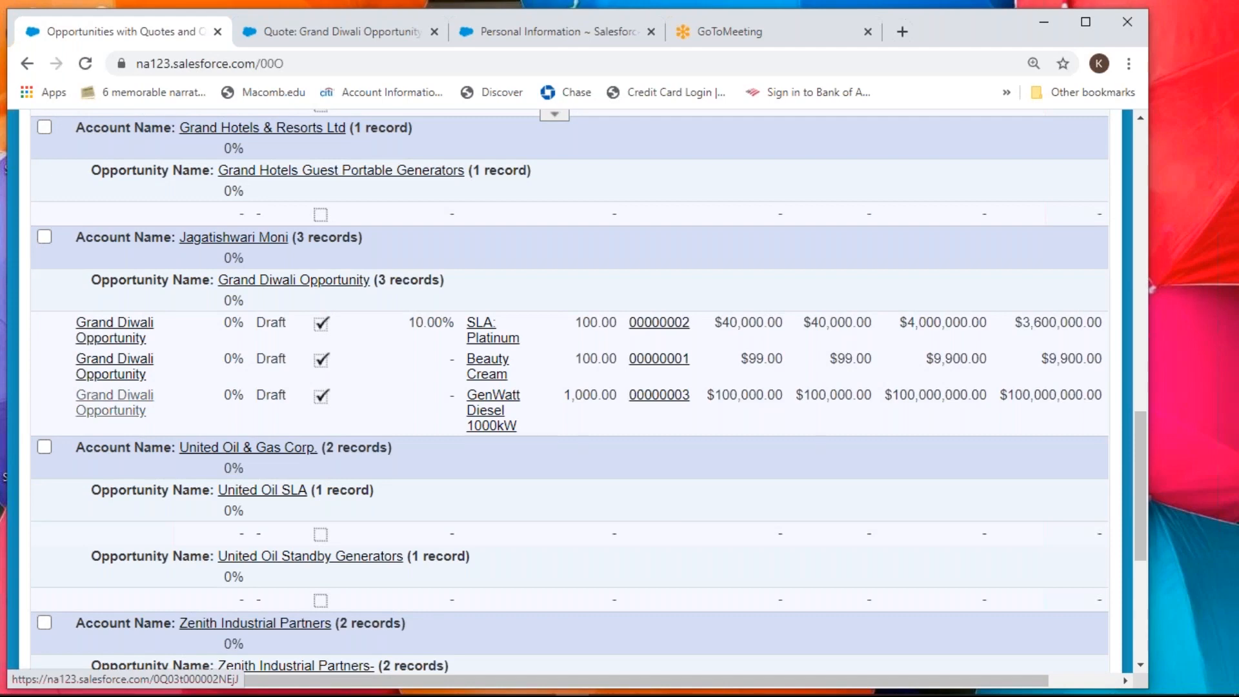
- Return to customizing the report and group it by Type beneath Opportunity Name
{"action": "scroll", "coordinate": [567, 387], "scroll_direction": "up", "scroll_amount": 8}
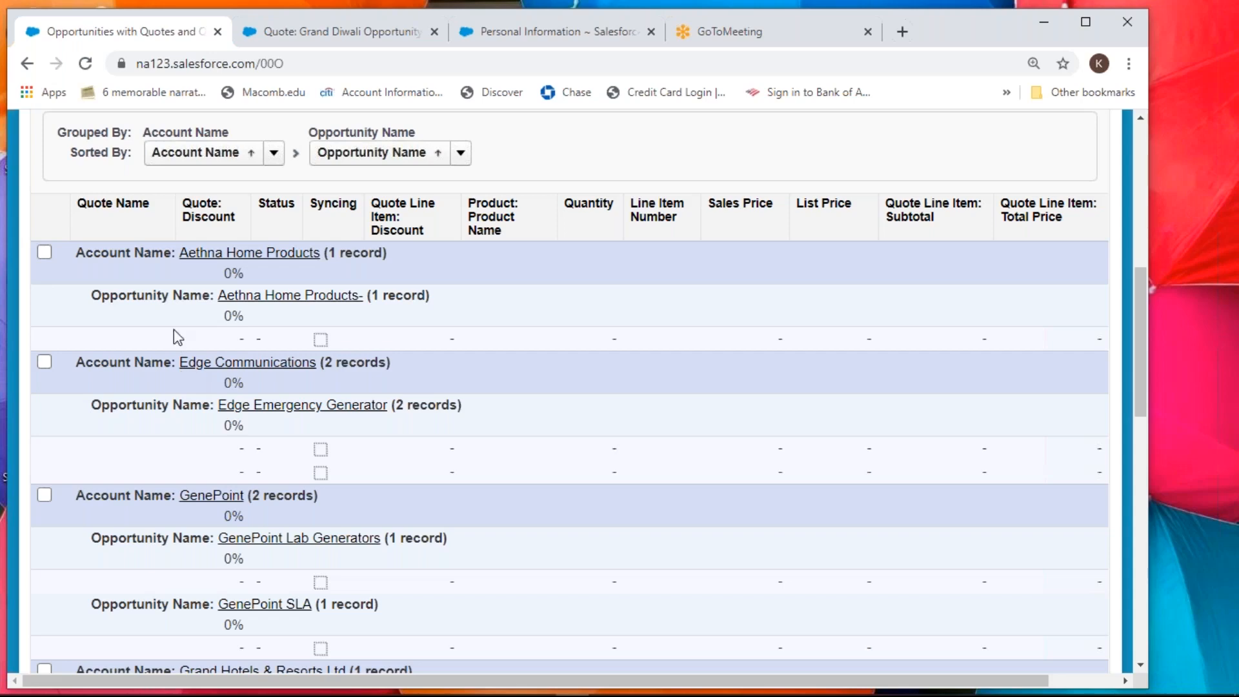
{"action": "scroll", "coordinate": [173, 335], "scroll_direction": "up", "scroll_amount": 1}
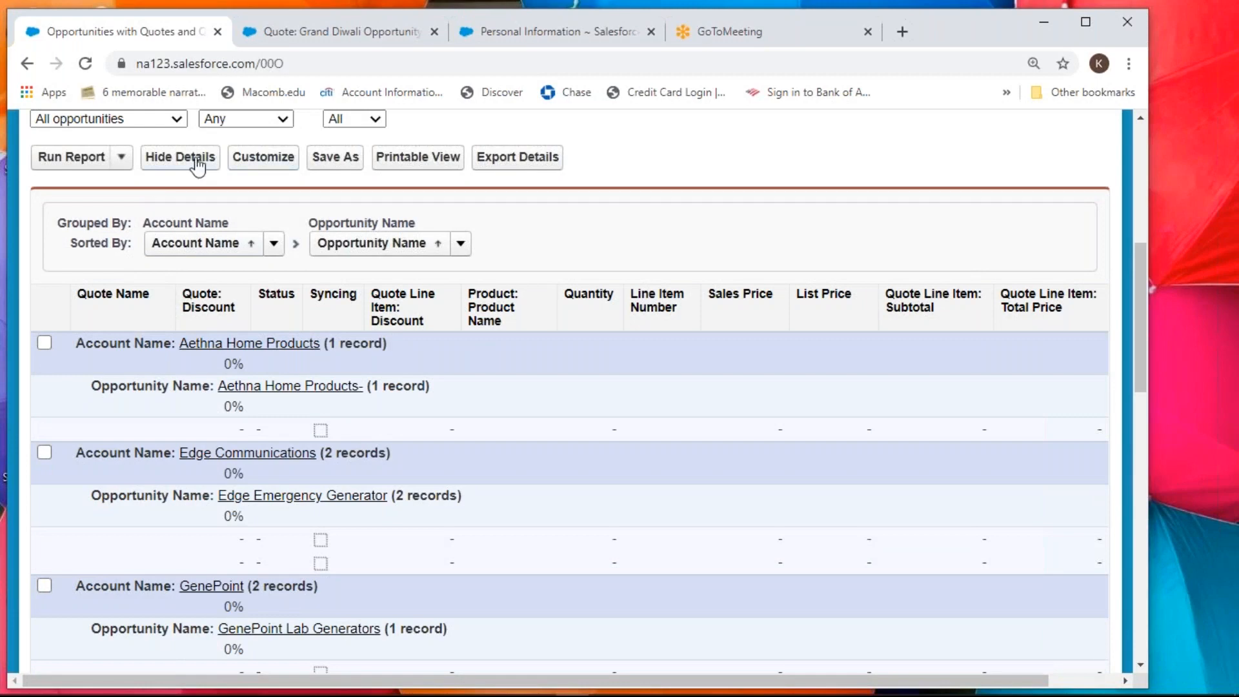
{"action": "left_click", "coordinate": [272, 166]}
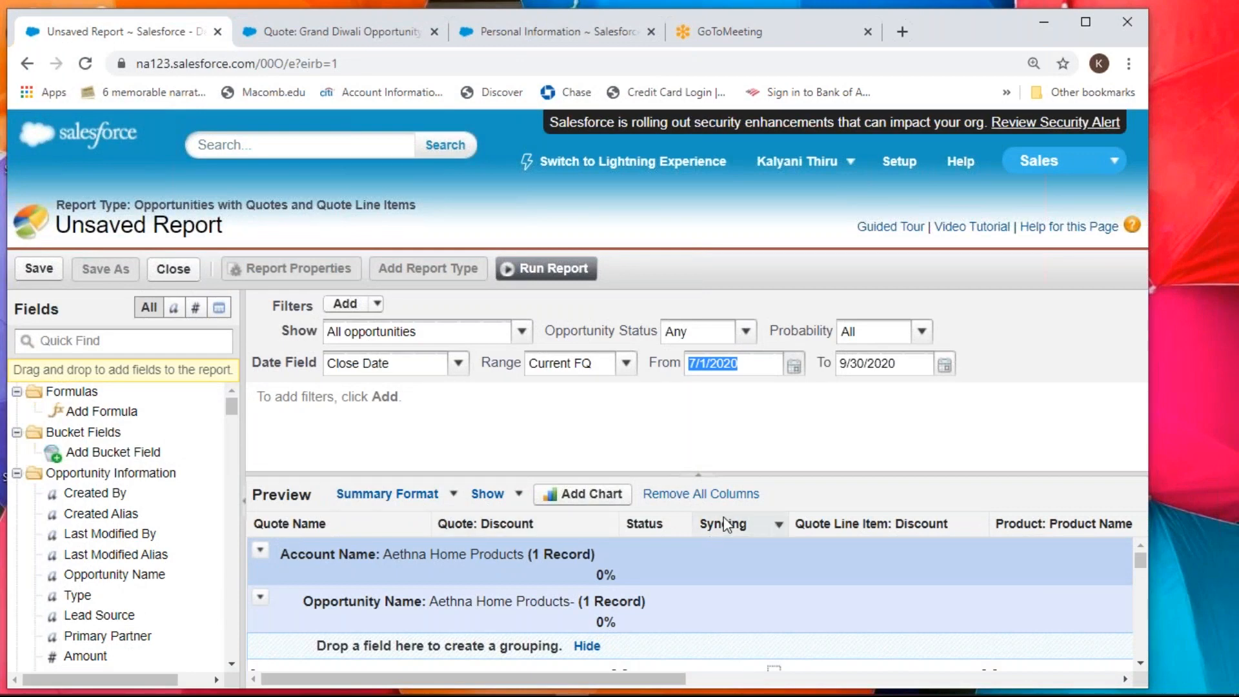
{"action": "scroll", "coordinate": [84, 607], "scroll_direction": "down", "scroll_amount": 2}
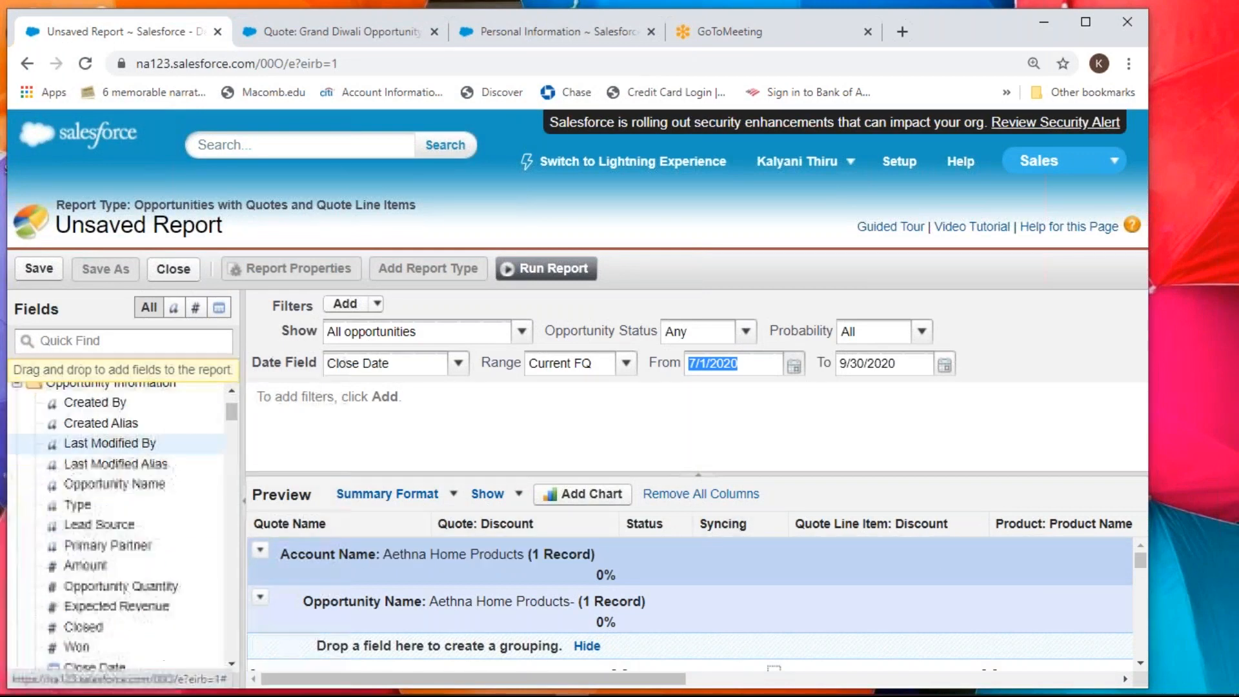
{"action": "left_click_drag", "start_coordinate": [71, 505], "coordinate": [271, 637]}
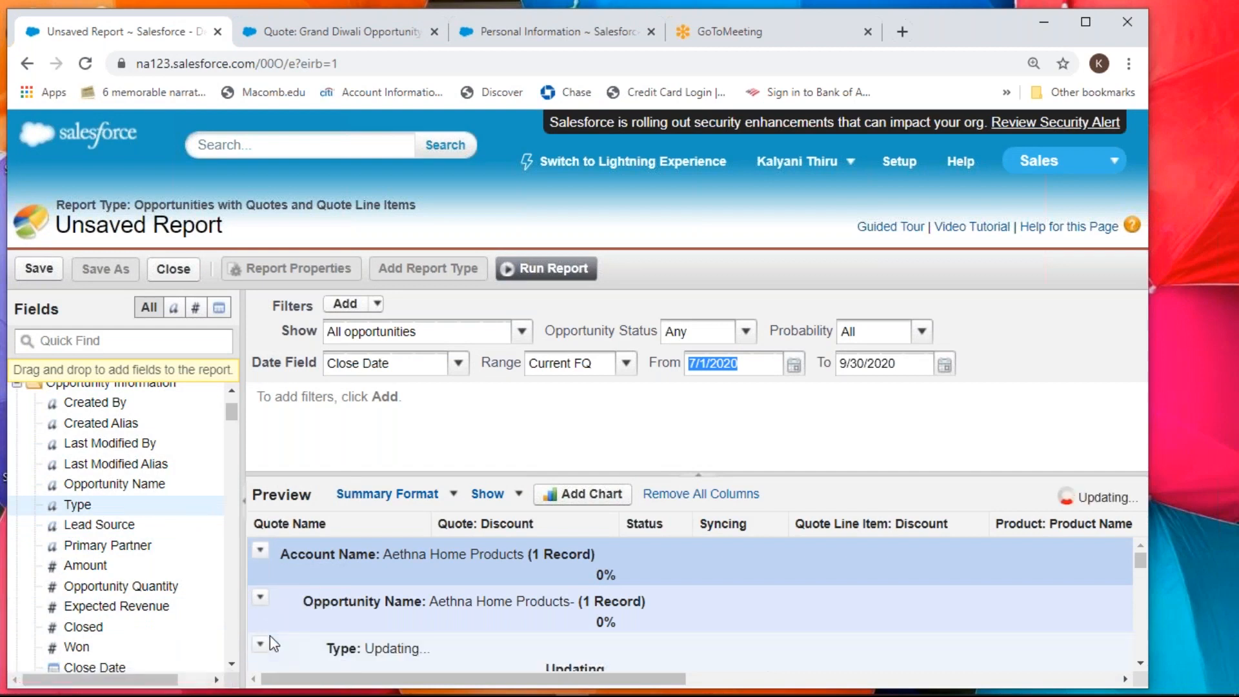
- Review the Type grouping in the preview and add Amount as the first column, before Quote Name
{"action": "scroll", "coordinate": [279, 631], "scroll_direction": "down", "scroll_amount": 1}
{"action": "scroll", "coordinate": [278, 631], "scroll_direction": "down", "scroll_amount": 2}
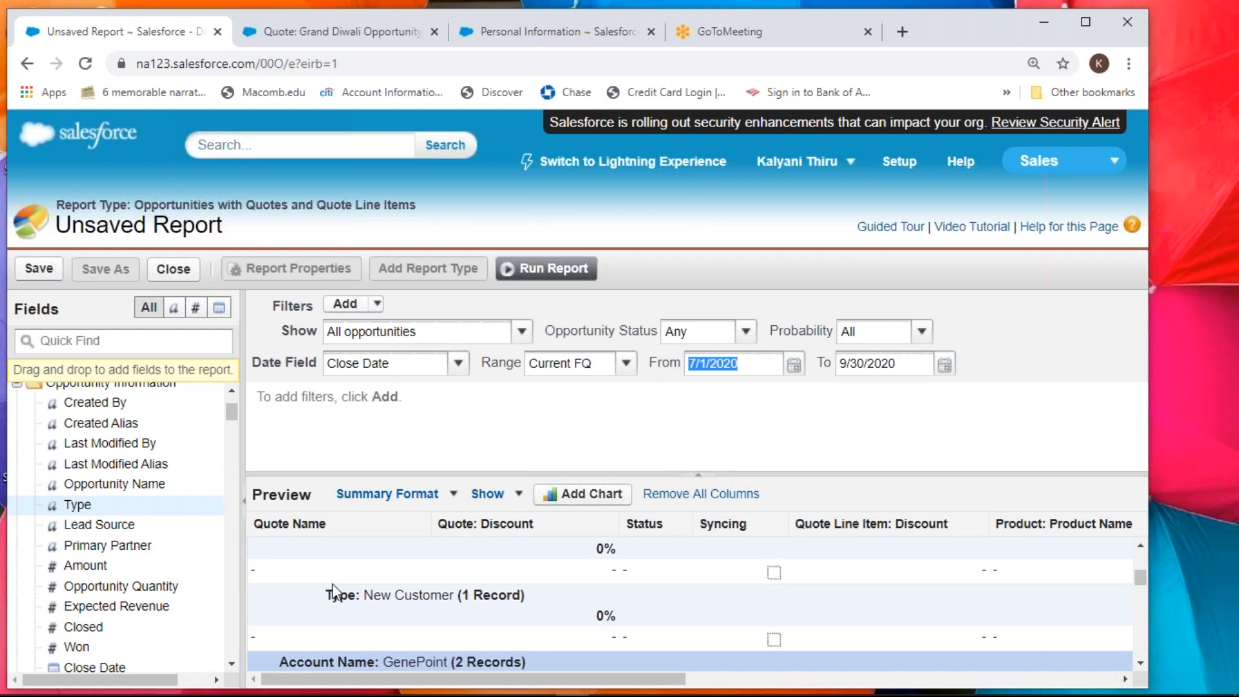
{"action": "scroll", "coordinate": [331, 583], "scroll_direction": "down", "scroll_amount": 2}
{"action": "left_click_drag", "start_coordinate": [85, 565], "coordinate": [308, 644]}
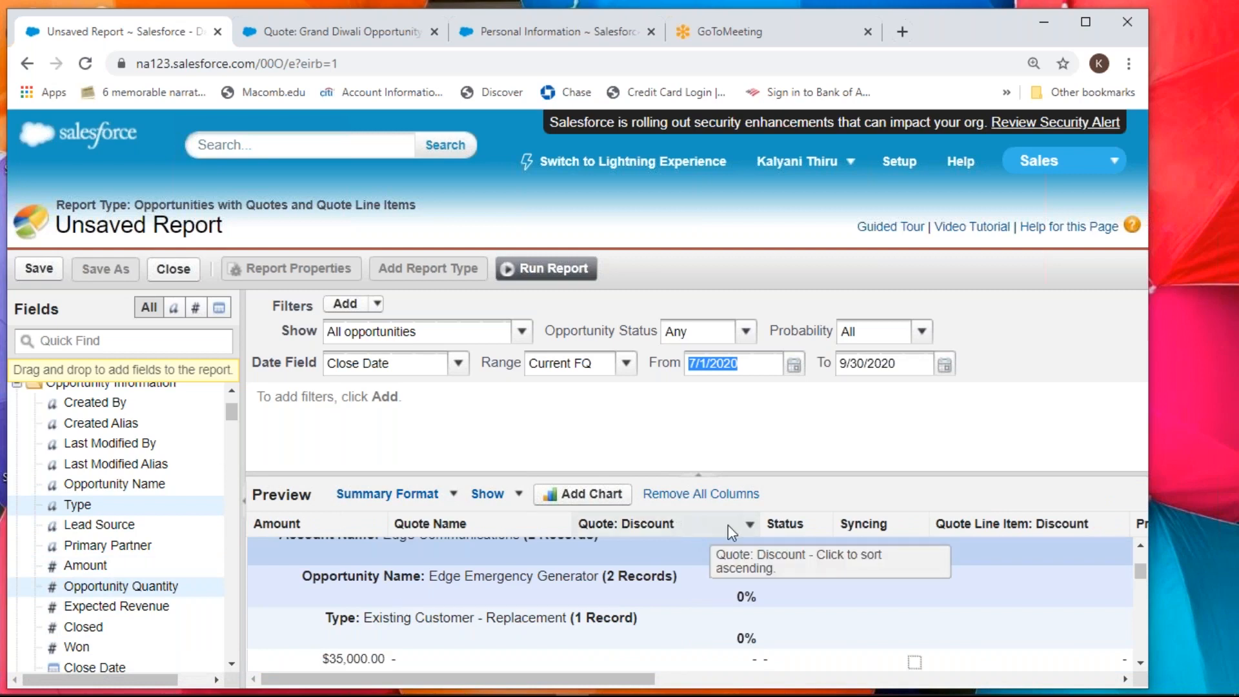
- Check the column options for Quote: Discount and sort the report ascending by Quote Line Item: Discount
{"action": "left_click", "coordinate": [747, 525]}
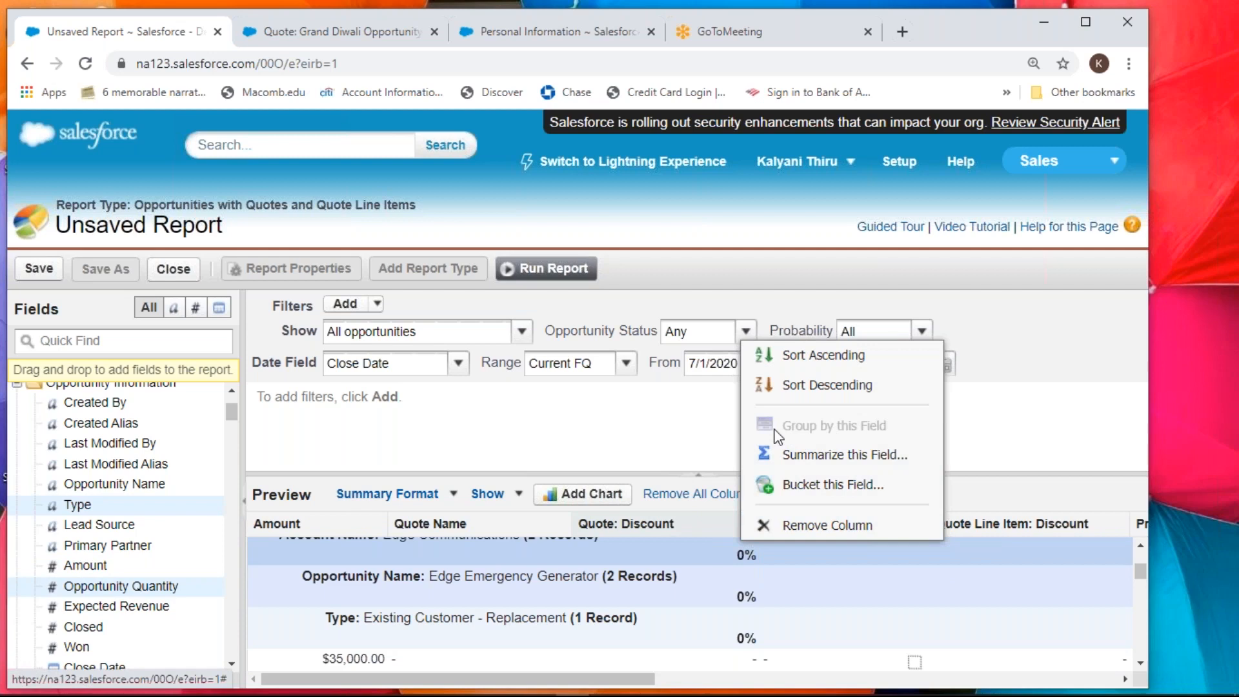
{"action": "left_click", "coordinate": [635, 426]}
{"action": "left_click", "coordinate": [1009, 529]}
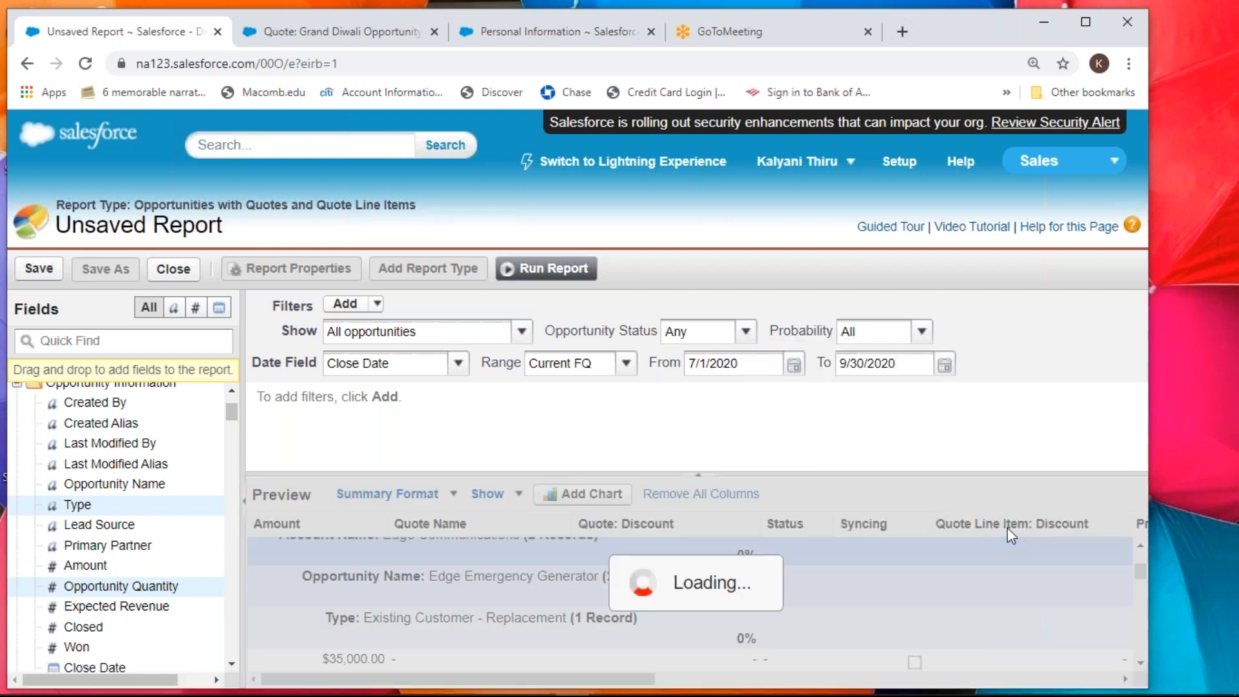
{"action": "left_click", "coordinate": [1119, 524]}
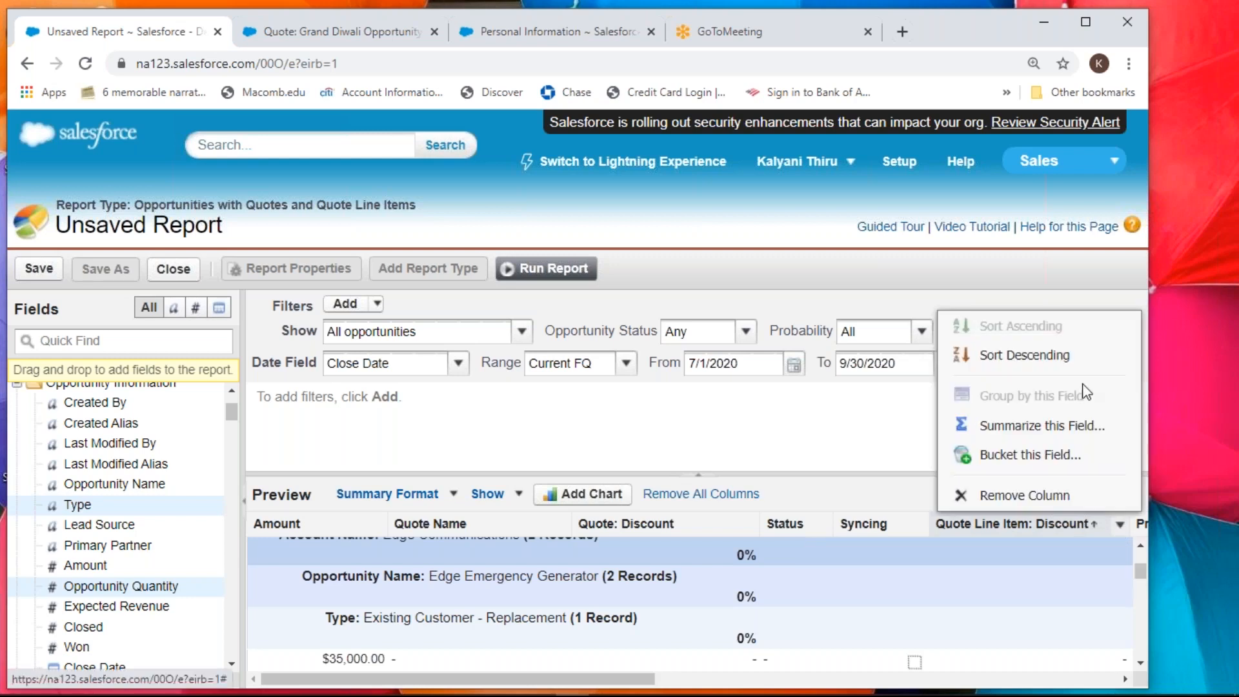
{"action": "left_click", "coordinate": [732, 420]}
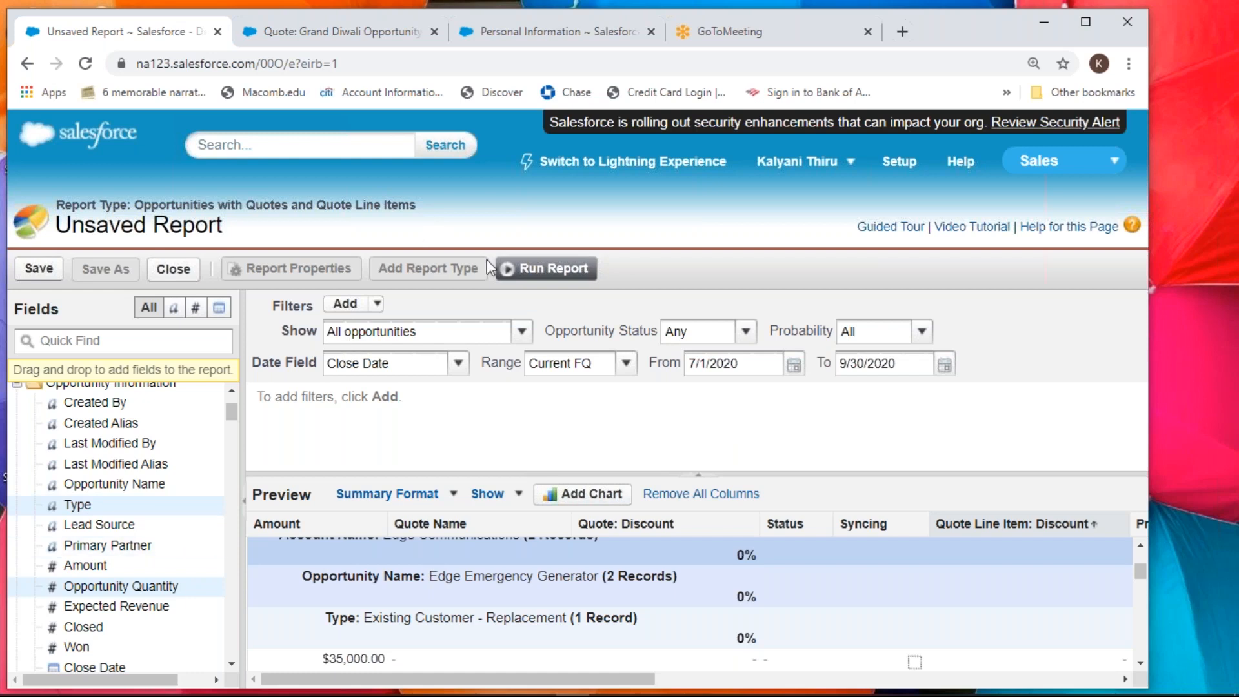
- Start adding a chart to the report as a vertical bar chart and review its Y-axis and X-axis choices
{"action": "left_click", "coordinate": [586, 497]}
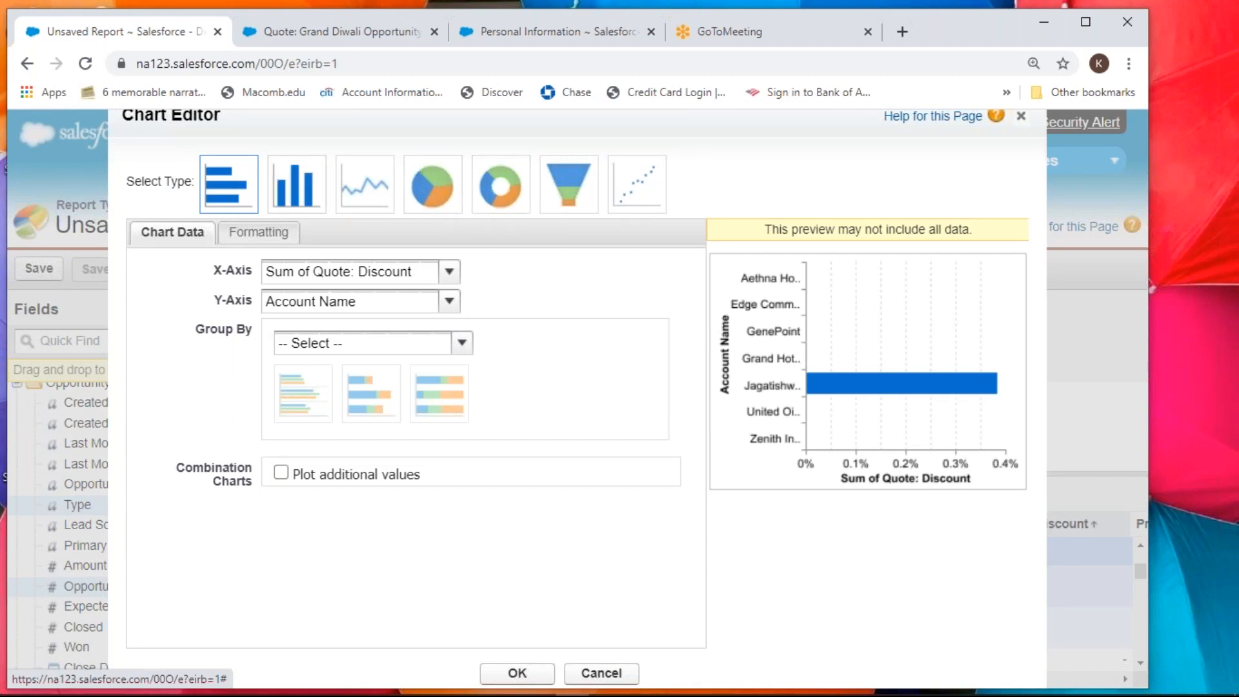
{"action": "left_click", "coordinate": [305, 192]}
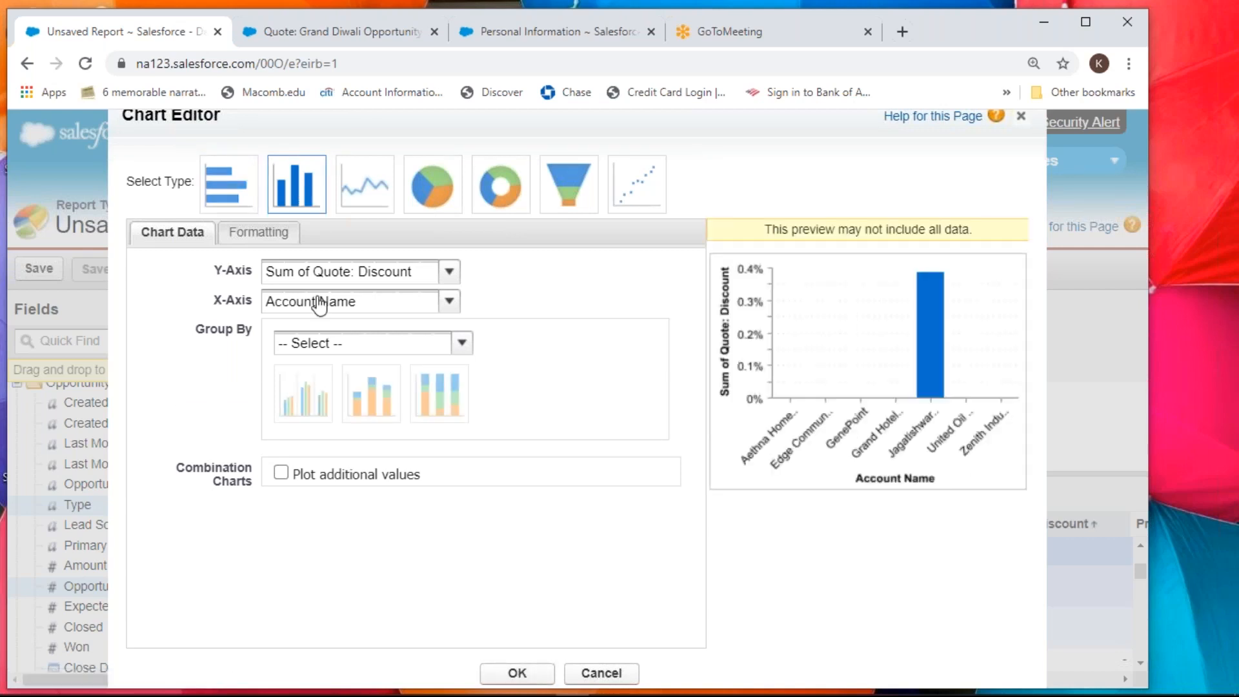
{"action": "left_click", "coordinate": [324, 276]}
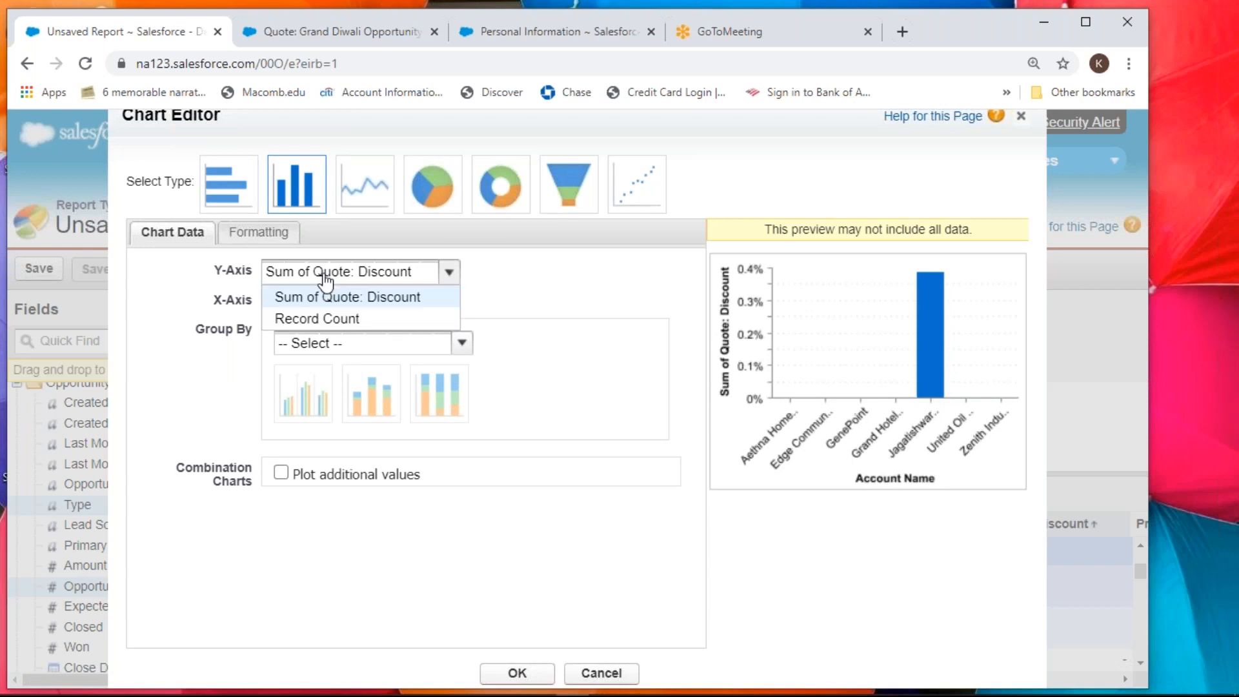
{"action": "left_click", "coordinate": [324, 277]}
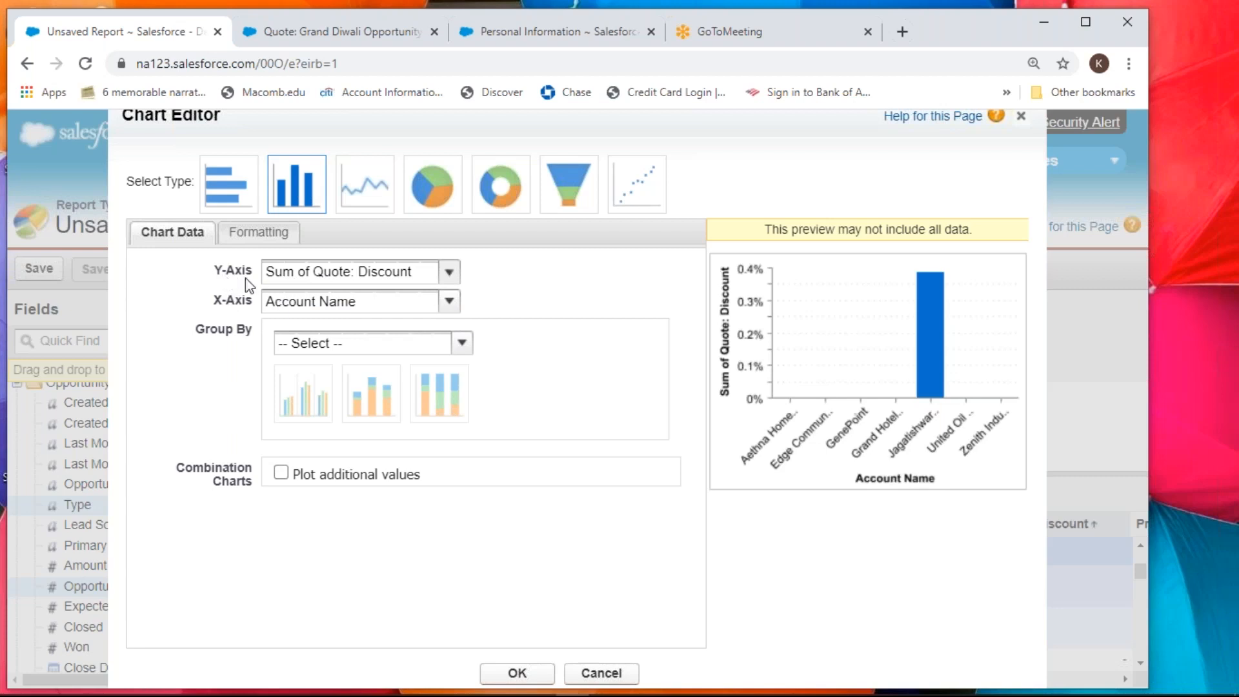
{"action": "left_click", "coordinate": [271, 273]}
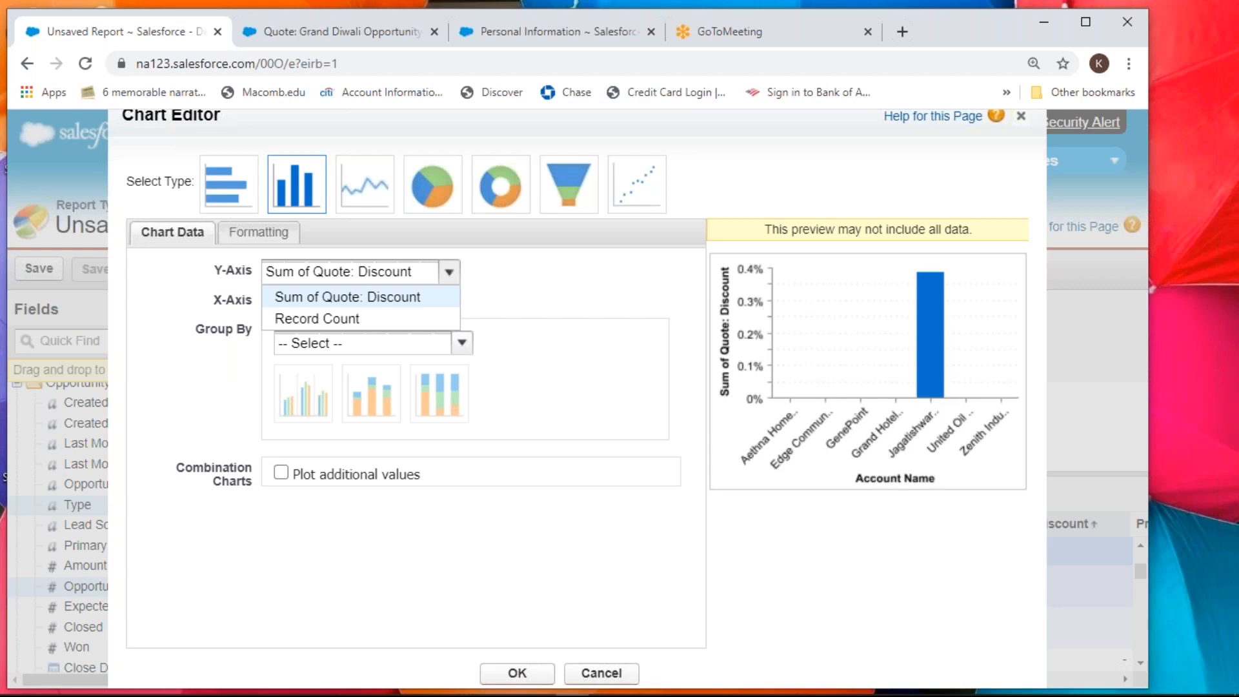
{"action": "left_click", "coordinate": [176, 285]}
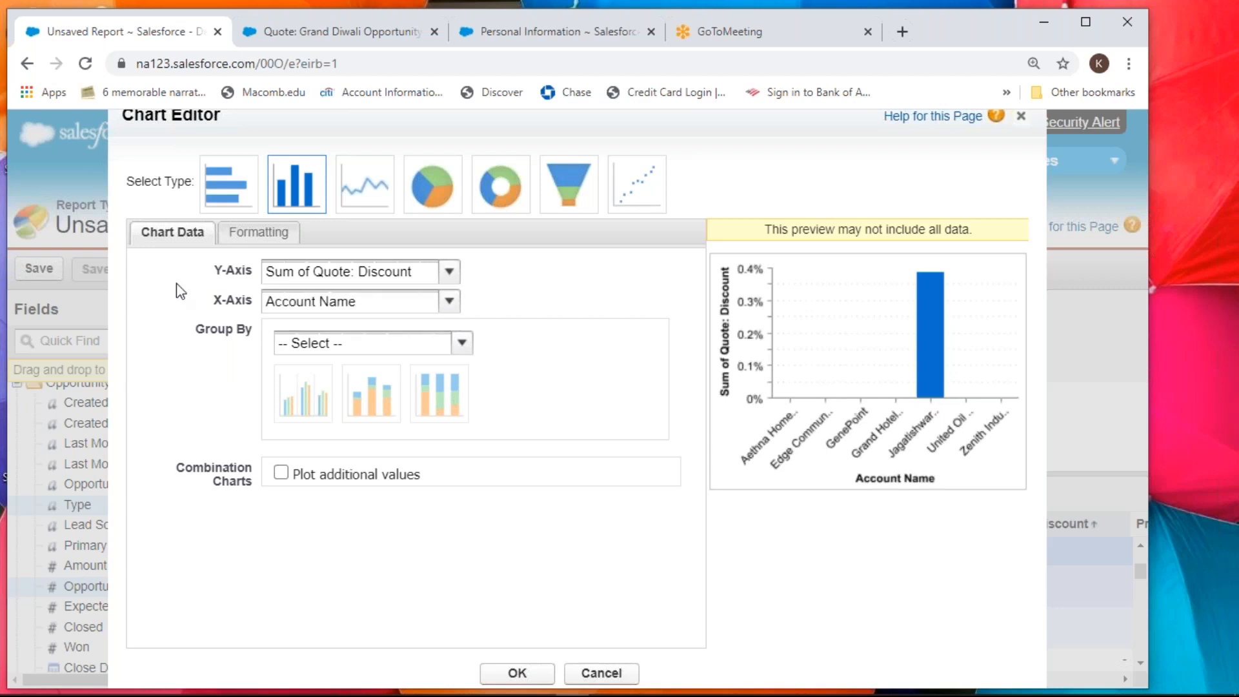
{"action": "left_click", "coordinate": [279, 308]}
- Try grouping the vertical bar chart by Opportunity Name and by Type, checking the X-axis choices
{"action": "left_click", "coordinate": [378, 346]}
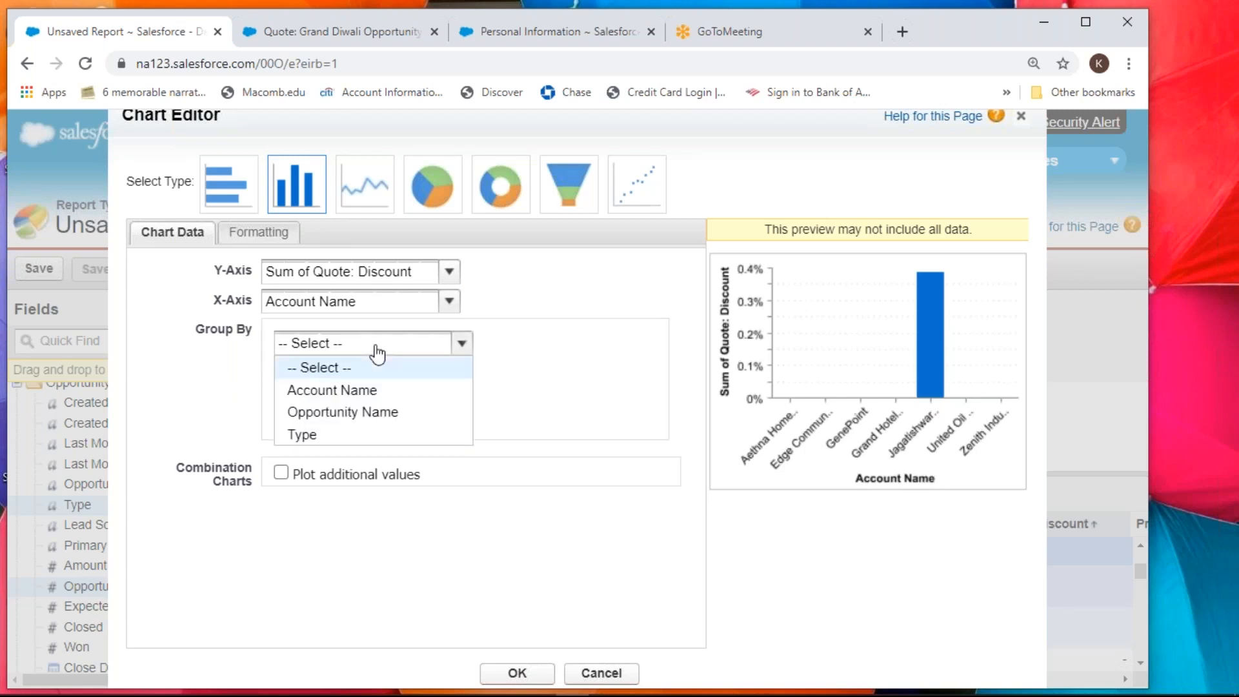
{"action": "left_click", "coordinate": [348, 413]}
{"action": "left_click", "coordinate": [337, 300]}
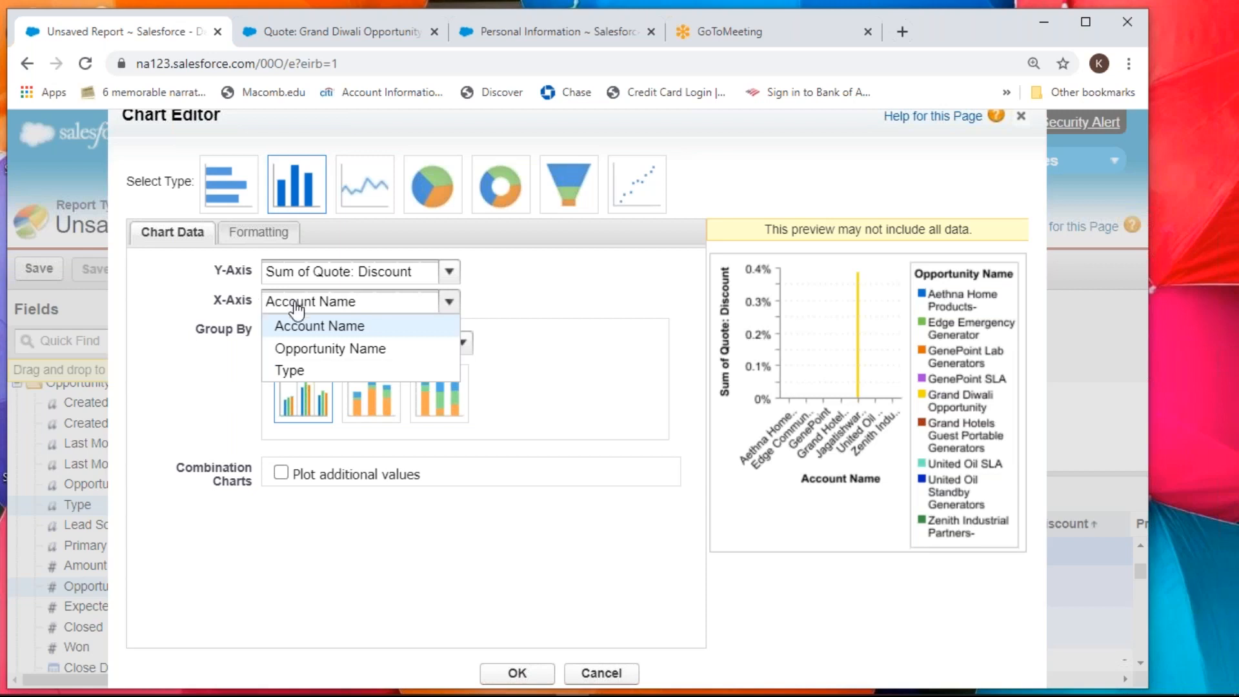
{"action": "left_click", "coordinate": [193, 364]}
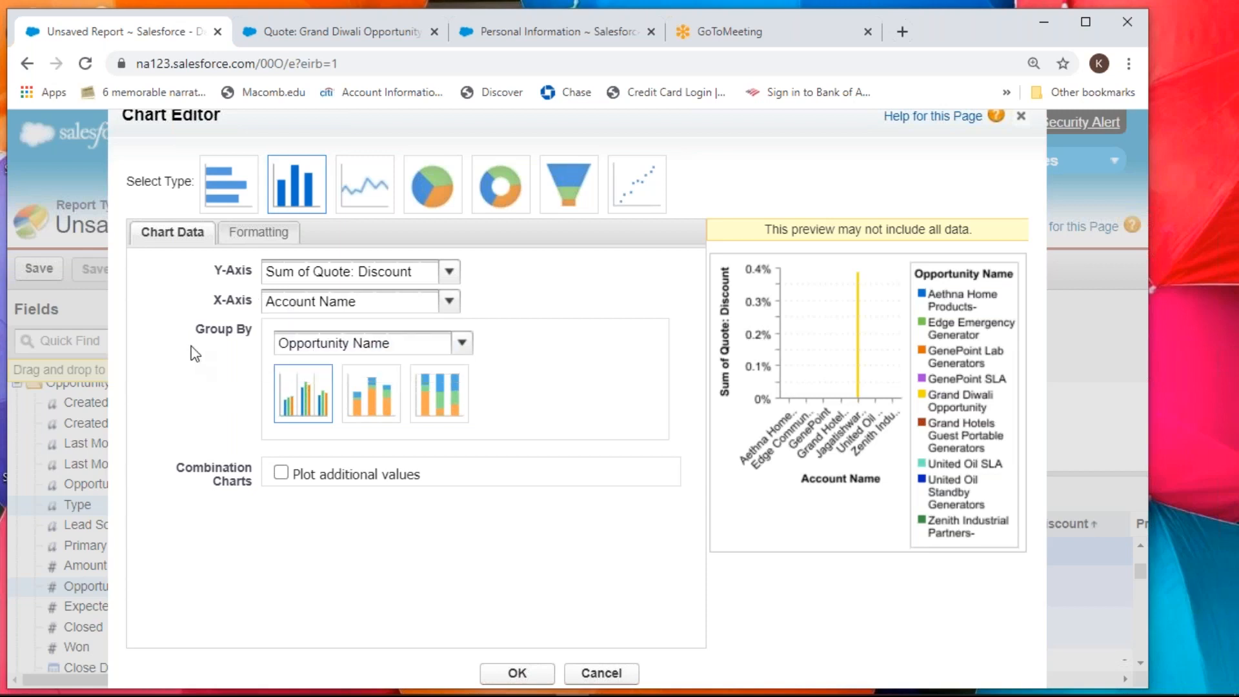
{"action": "left_click", "coordinate": [343, 341]}
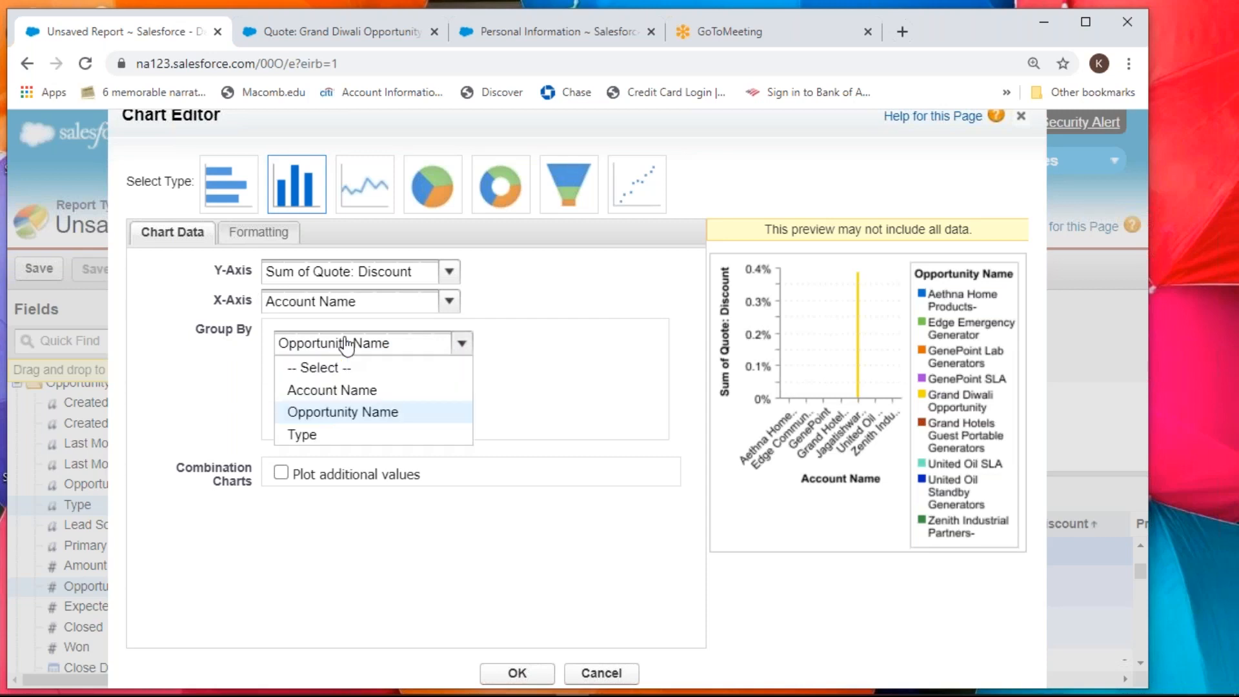
{"action": "left_click", "coordinate": [346, 434]}
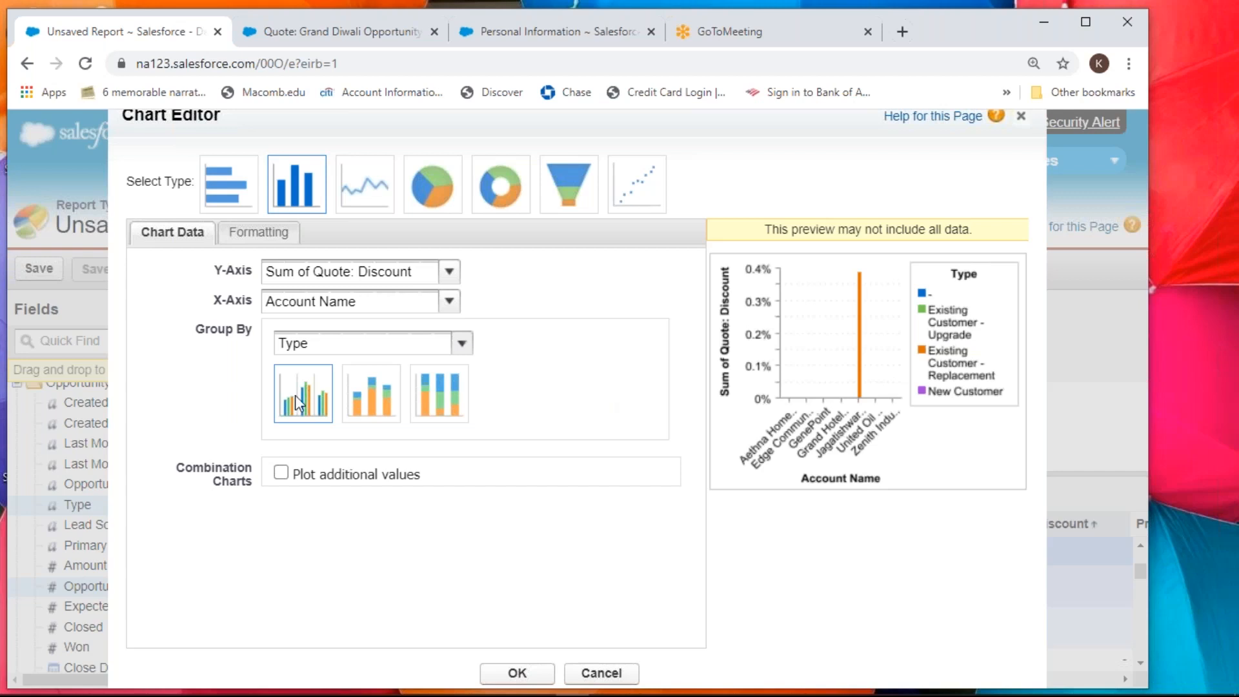
- Switch to the horizontal bar chart and examine which fields its X-axis and Y-axis offer
{"action": "left_click", "coordinate": [228, 184]}
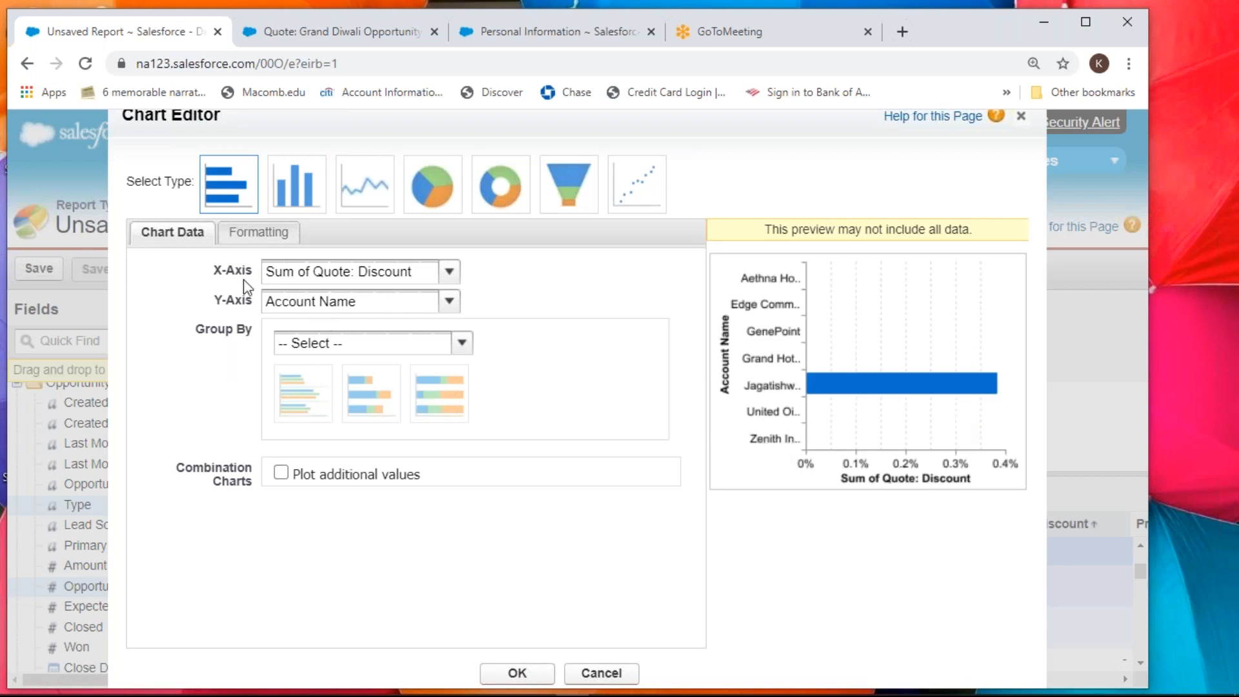
{"action": "left_click", "coordinate": [449, 271]}
{"action": "left_click", "coordinate": [303, 296]}
{"action": "left_click", "coordinate": [306, 311]}
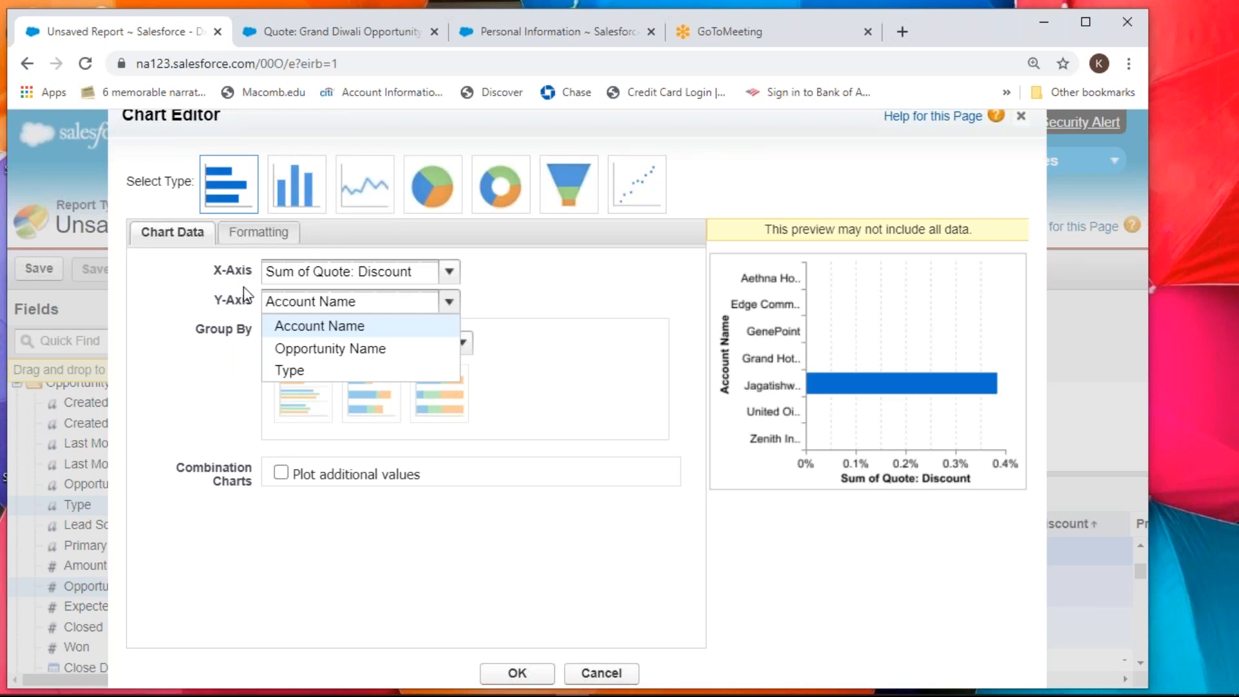
{"action": "key", "text": "Down"}
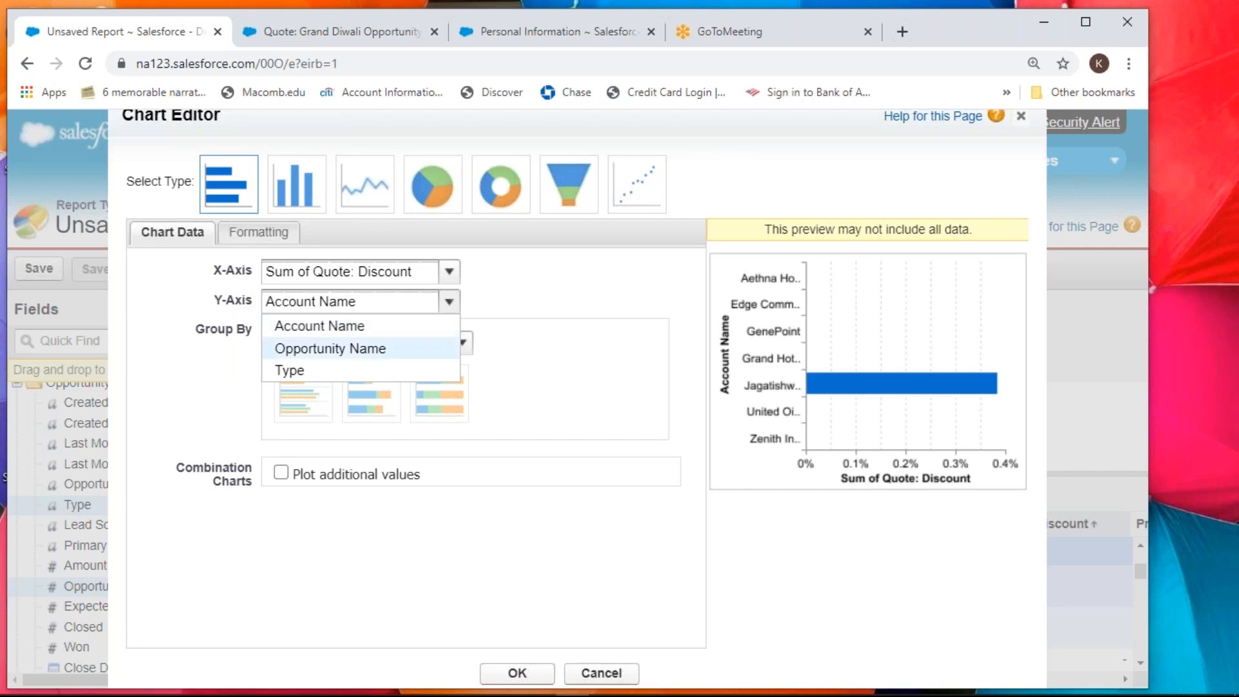
{"action": "left_click", "coordinate": [380, 287]}
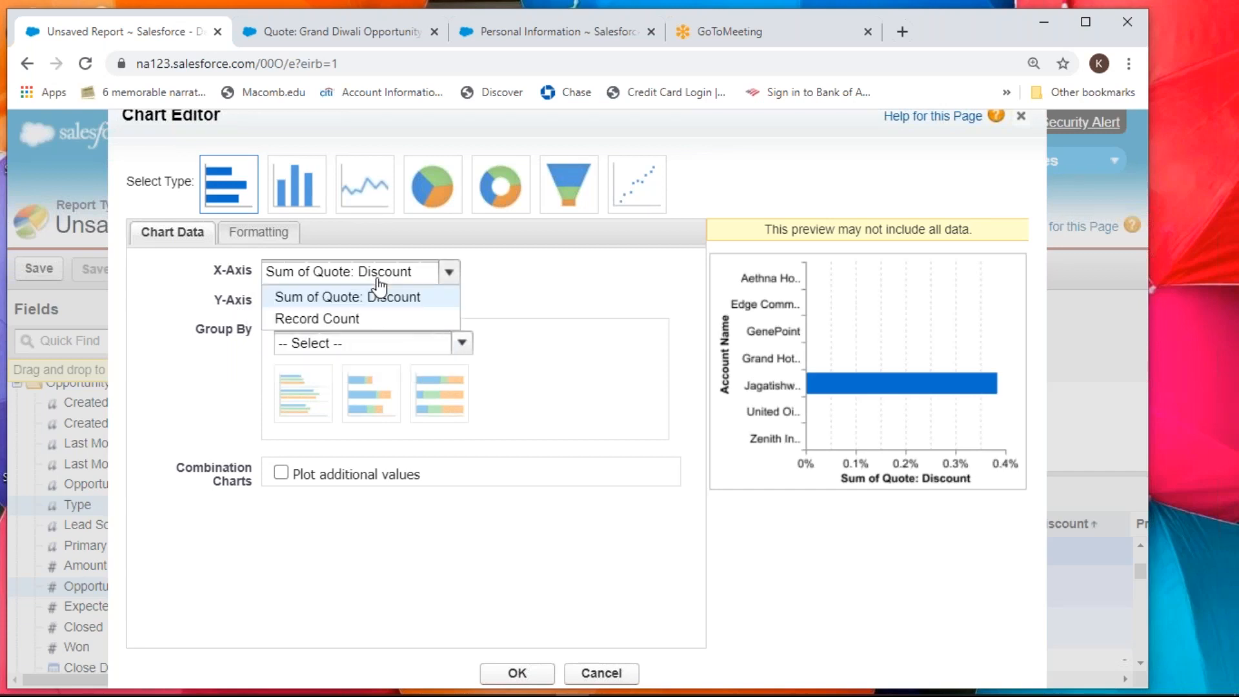
{"action": "left_click", "coordinate": [240, 293]}
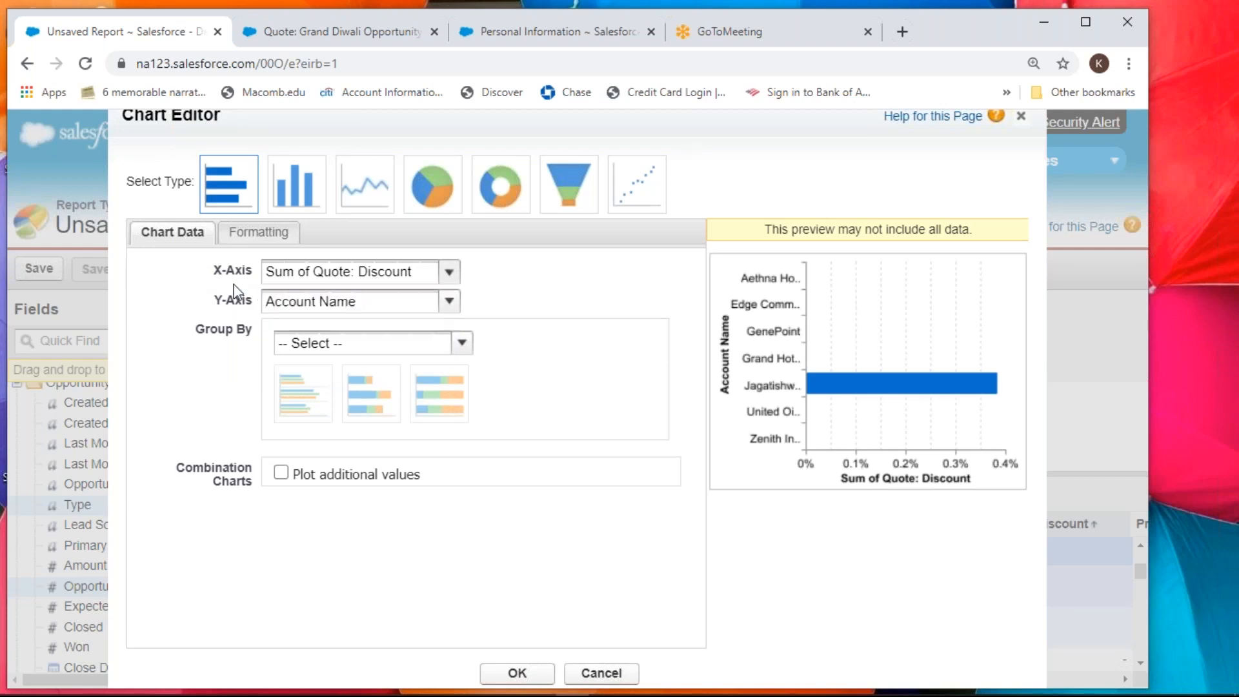
{"action": "left_click", "coordinate": [449, 302]}
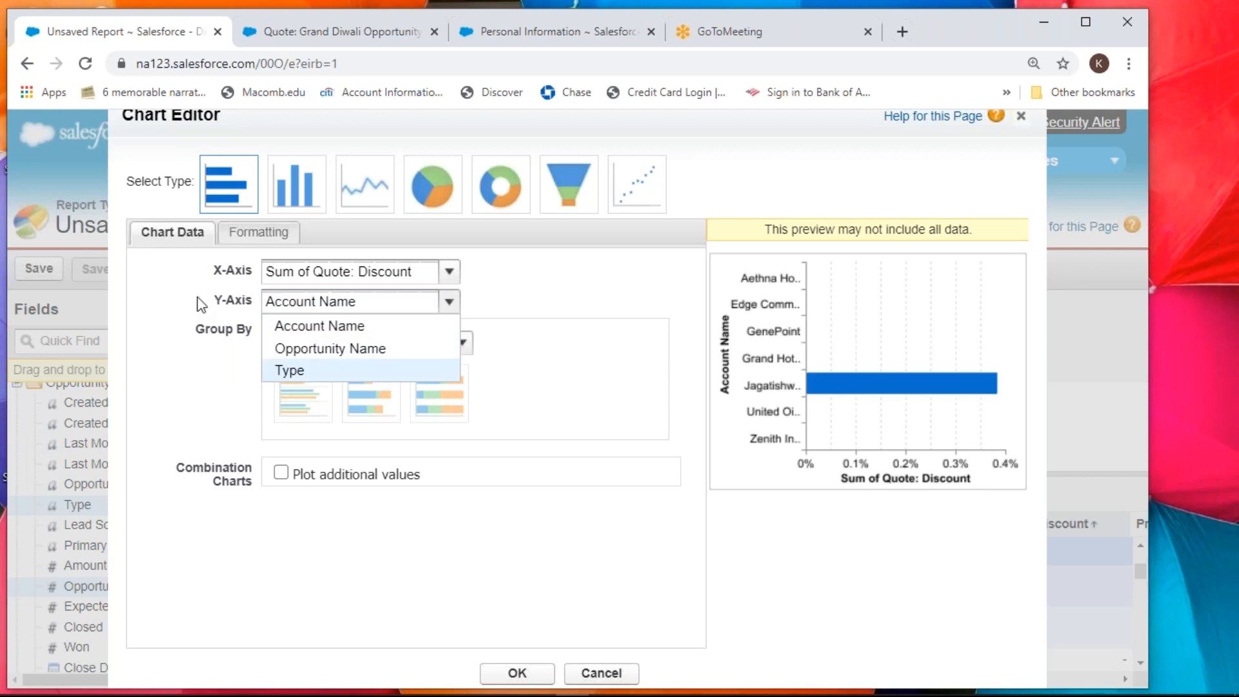
- Preview the report data as line, pie, donut, funnel and scatter charts
{"action": "left_click", "coordinate": [364, 185]}
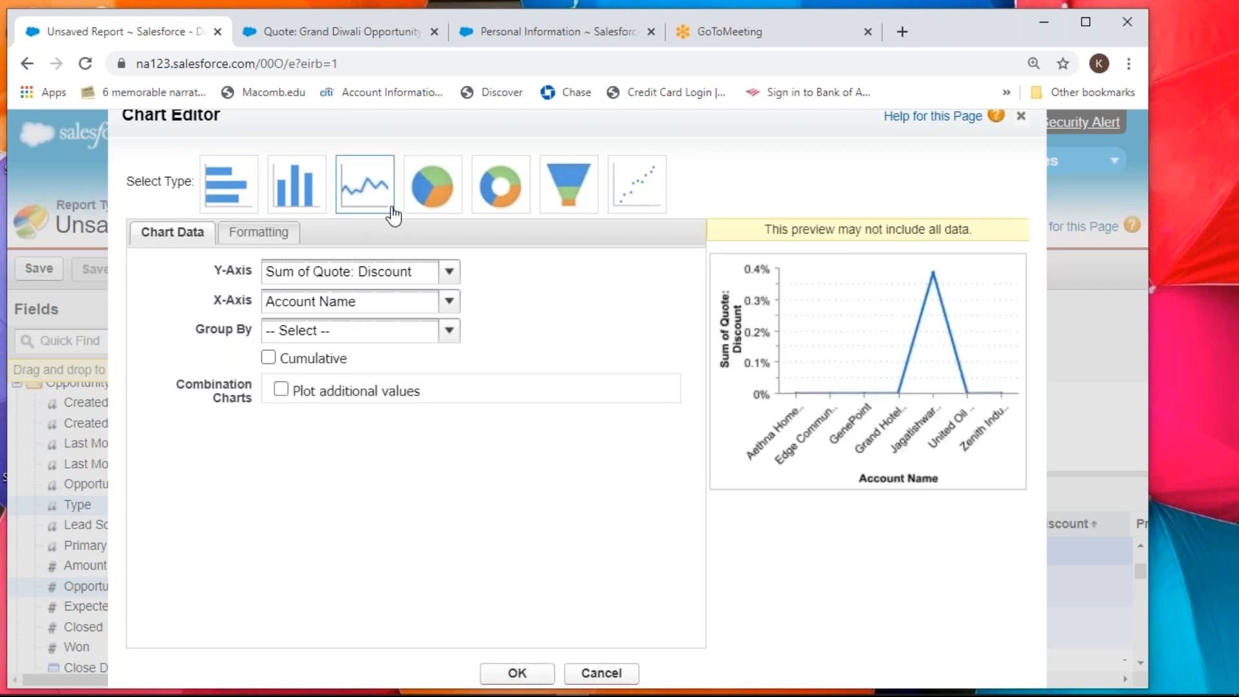
{"action": "left_click", "coordinate": [447, 201]}
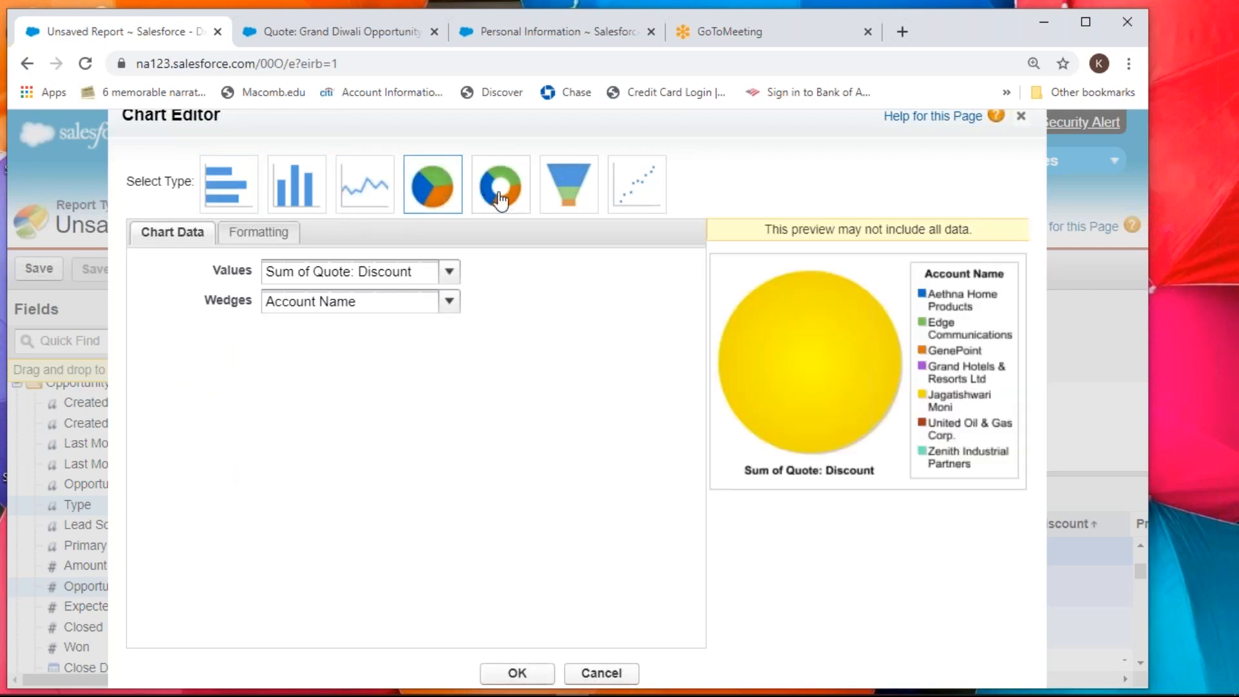
{"action": "left_click", "coordinate": [500, 190]}
{"action": "left_click", "coordinate": [568, 187]}
{"action": "left_click", "coordinate": [632, 187]}
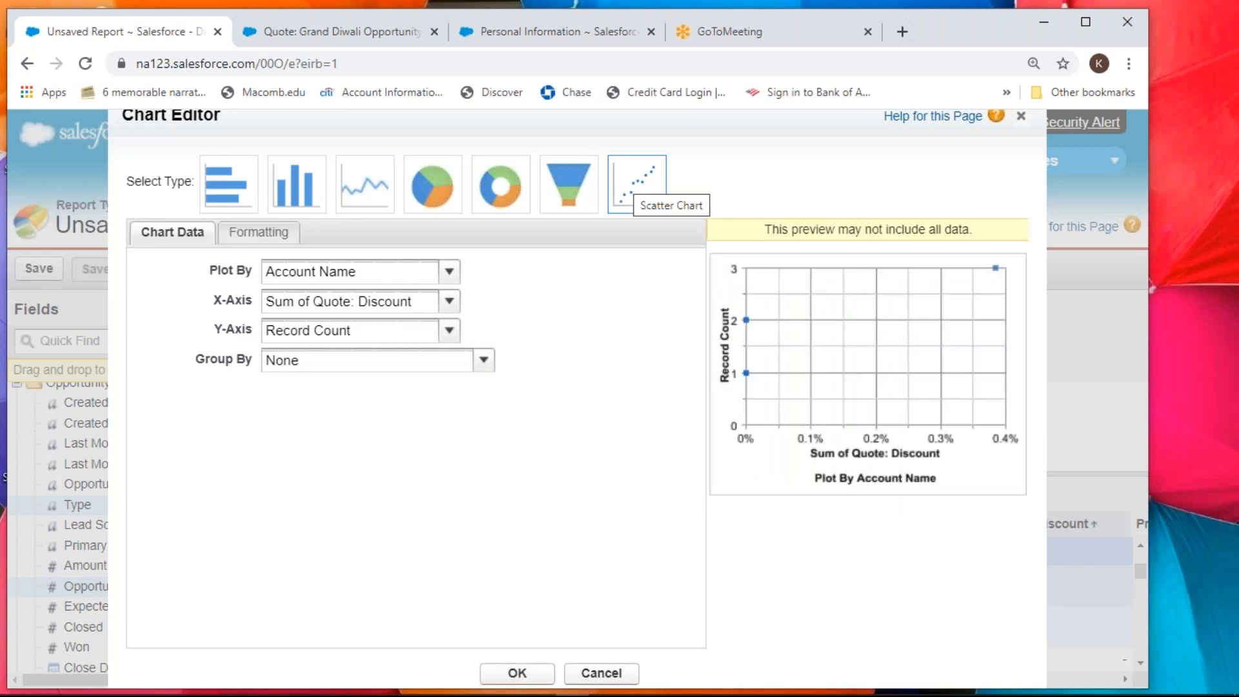
- Alternate between the horizontal and vertical bar chart types to compare their axis assignments and previews
{"action": "left_click", "coordinate": [229, 188]}
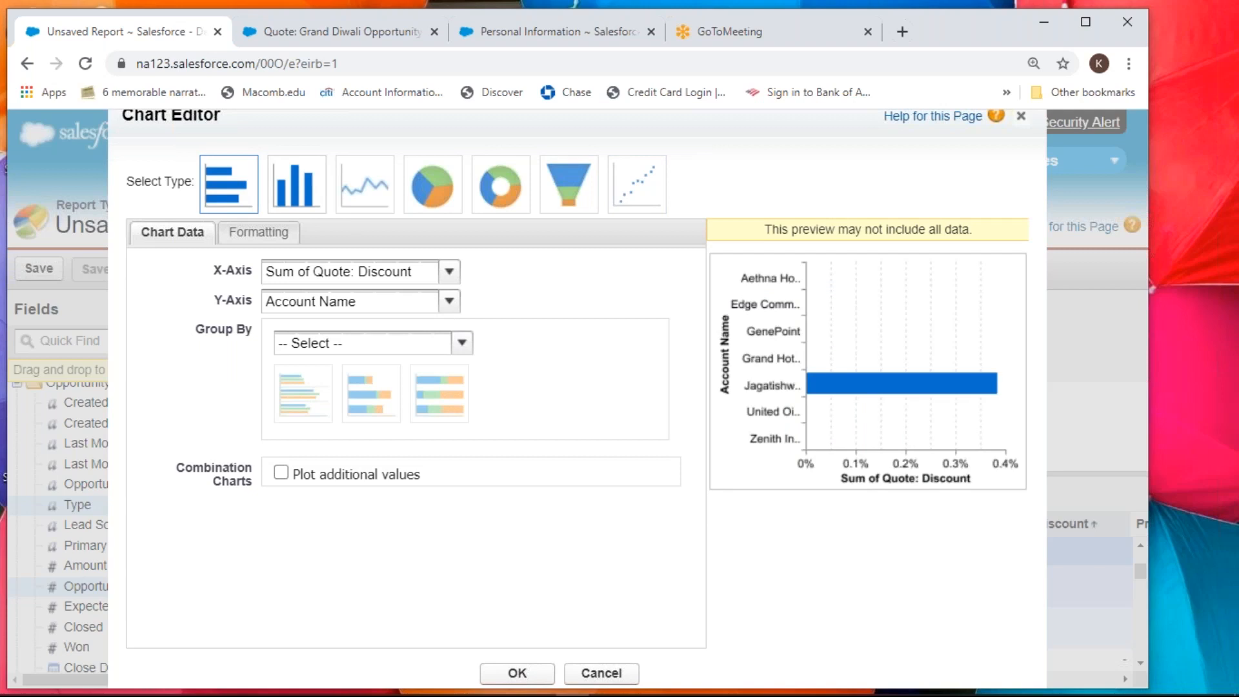
{"action": "left_click", "coordinate": [296, 185]}
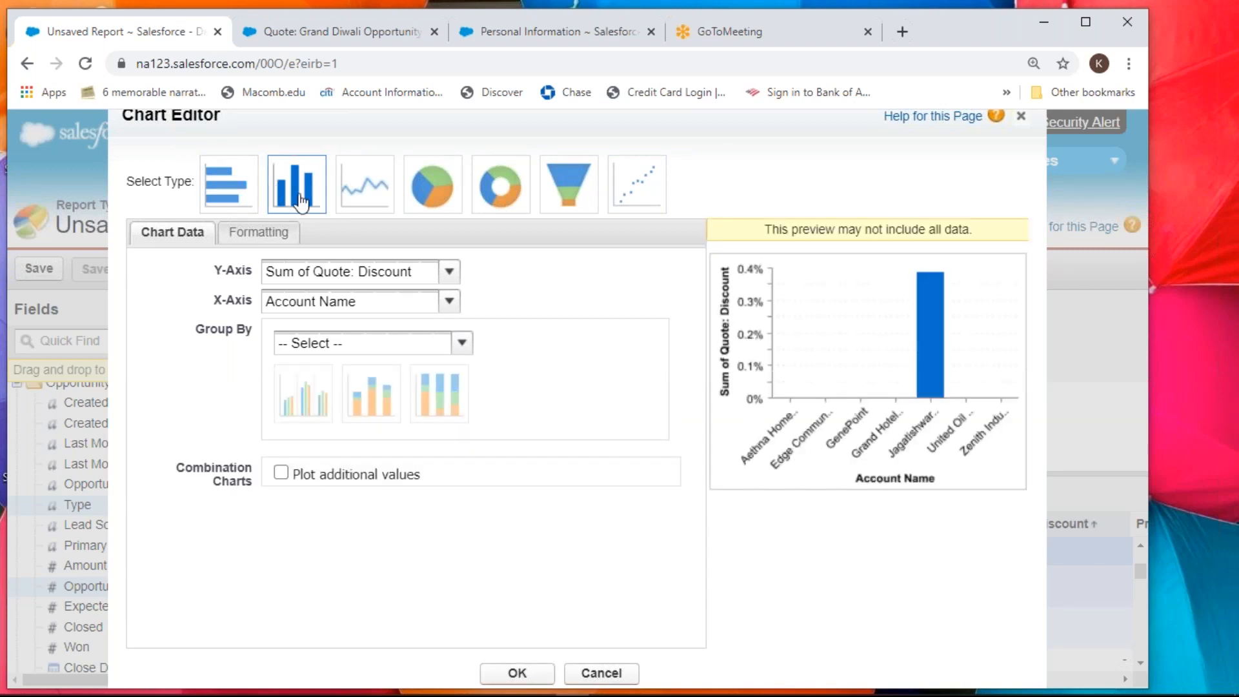
{"action": "left_click", "coordinate": [229, 200]}
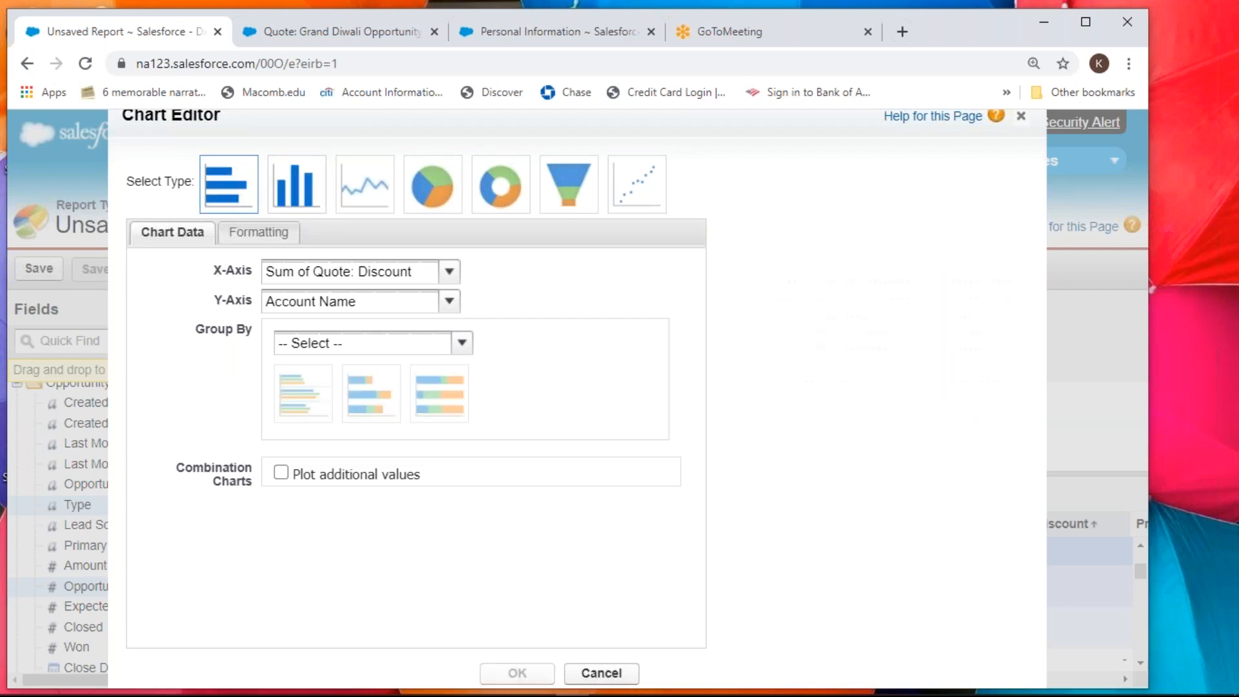
{"action": "left_click", "coordinate": [278, 193]}
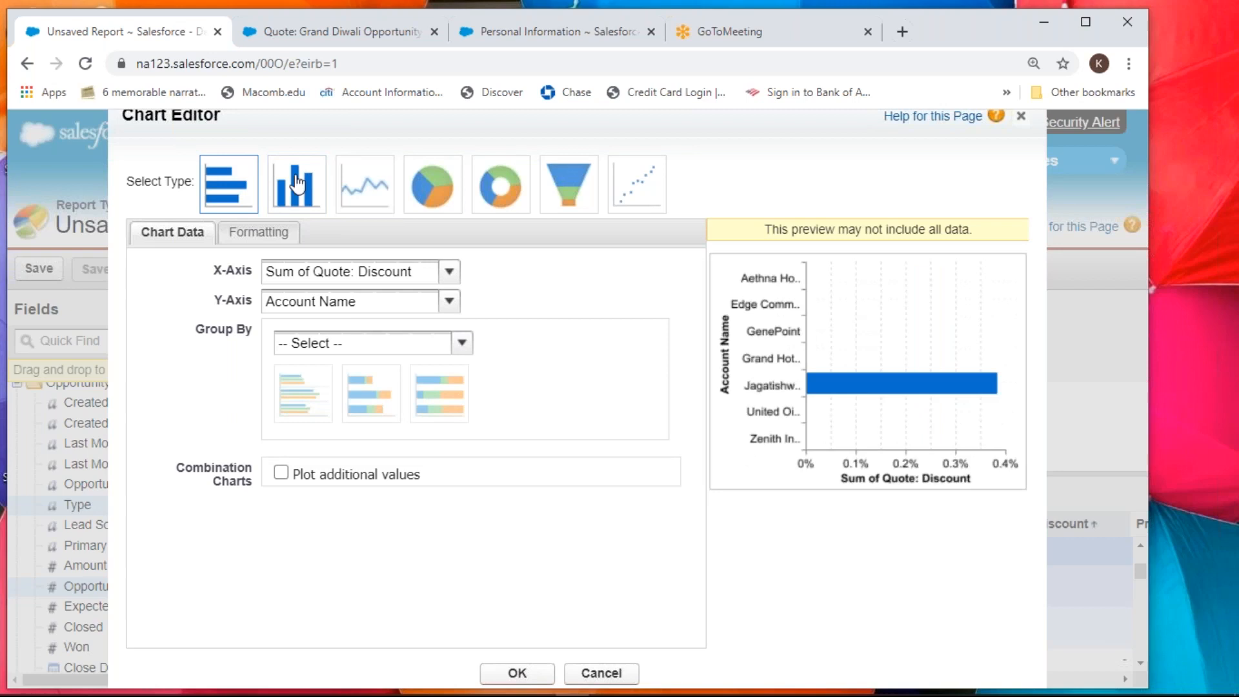
- Compare the horizontal and vertical bar charts of the quote discount sum by account, and cancel the chart editor
{"action": "left_click", "coordinate": [249, 198]}
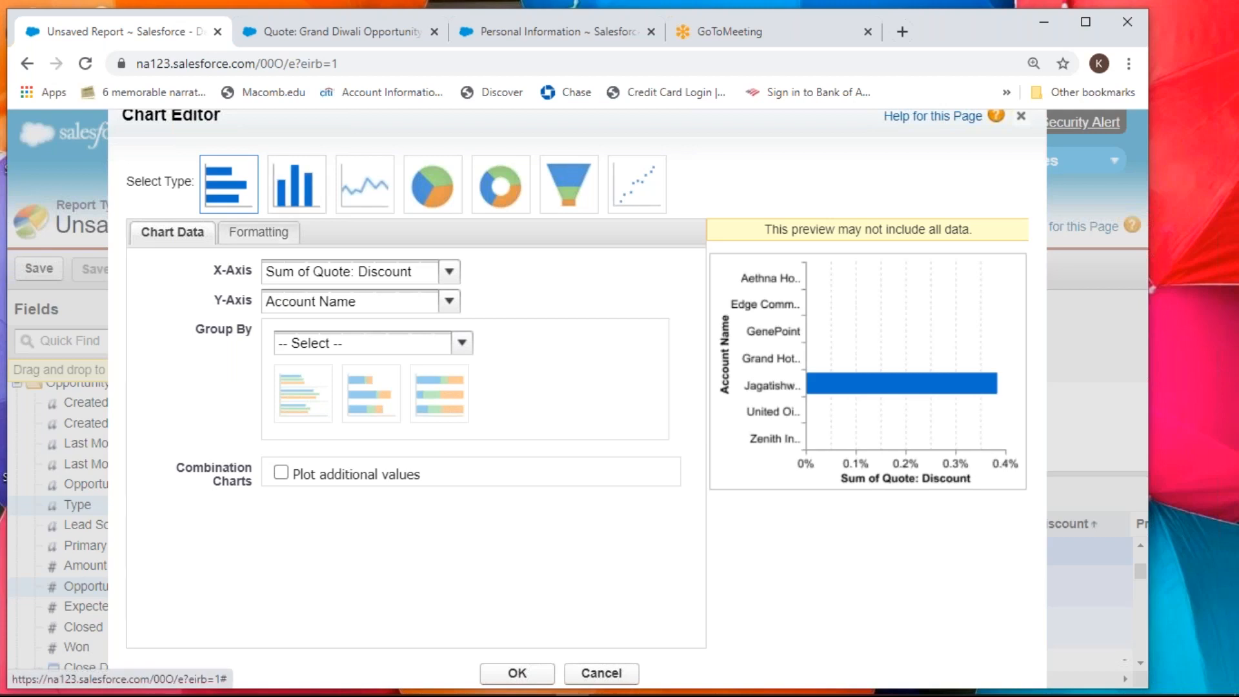
{"action": "left_click", "coordinate": [296, 184]}
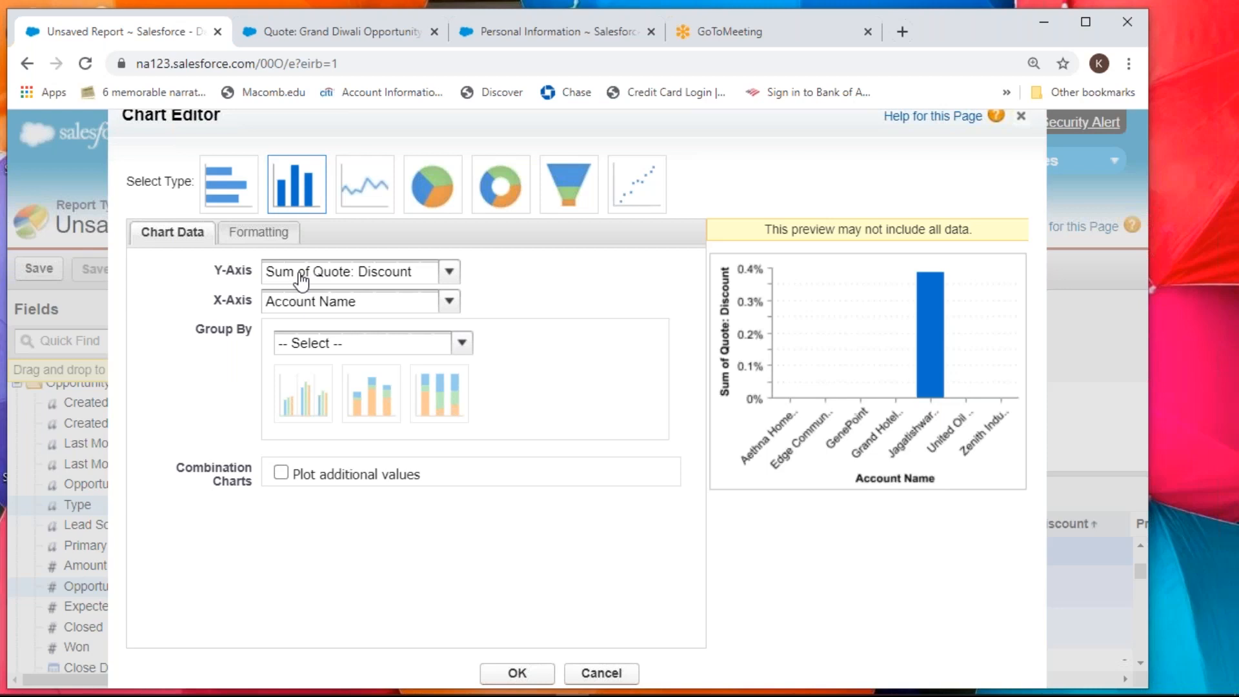
{"action": "left_click", "coordinate": [604, 673]}
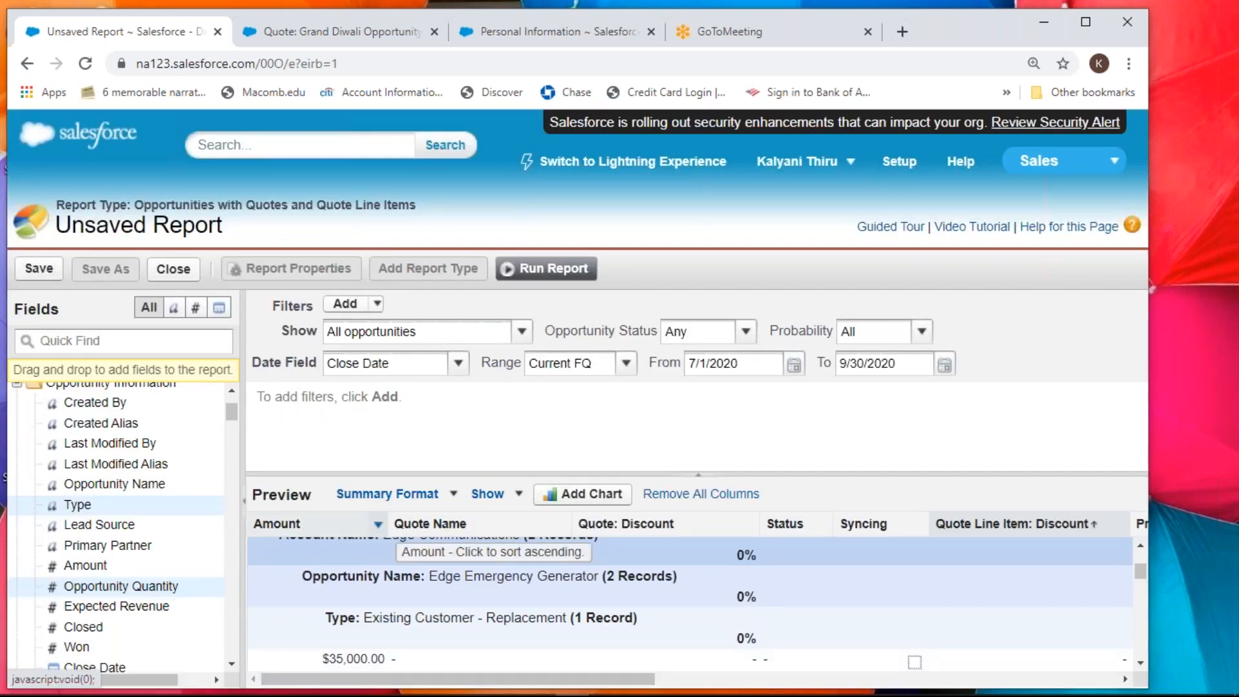
- Summarize the Amount column by Sum
{"action": "left_click", "coordinate": [378, 524]}
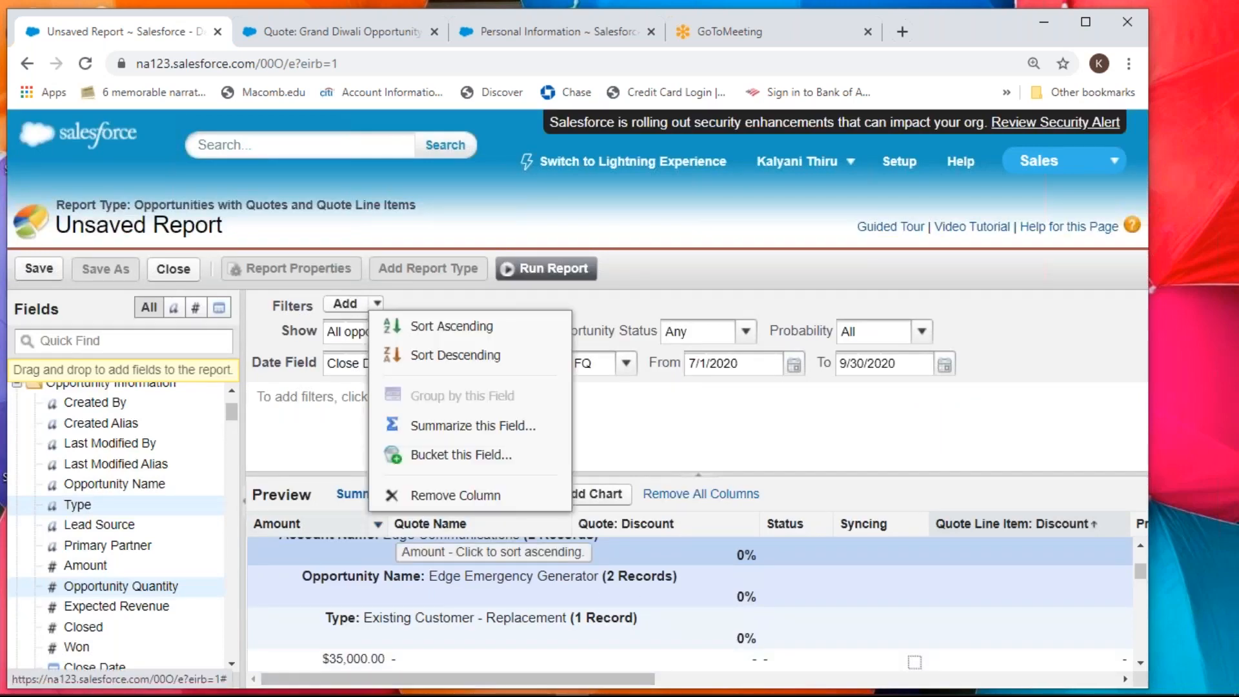
{"action": "left_click", "coordinate": [431, 427]}
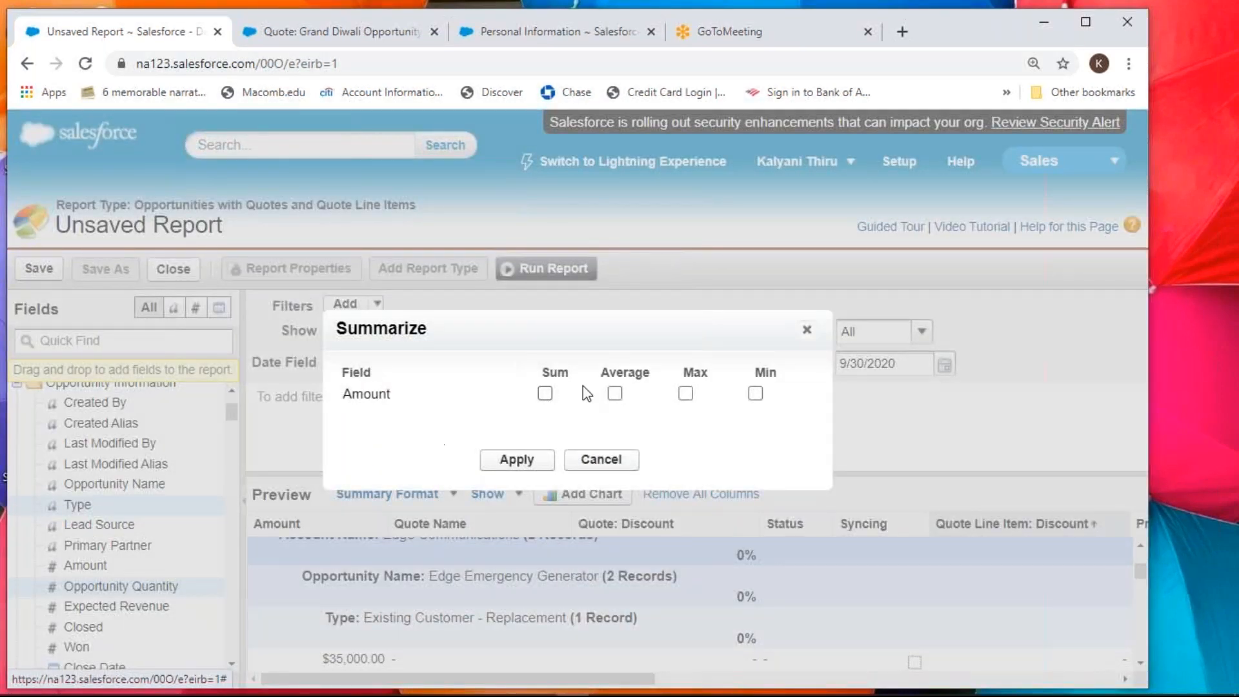
{"action": "left_click", "coordinate": [546, 394]}
{"action": "left_click", "coordinate": [516, 459]}
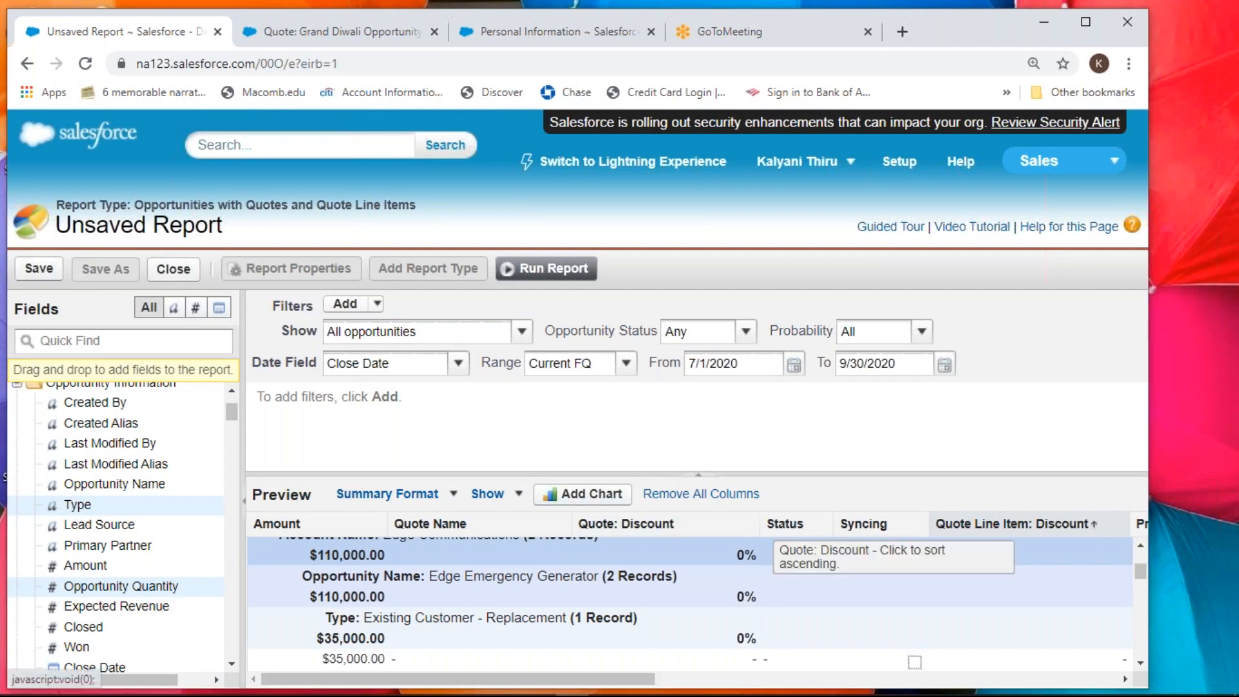
- Start a new chart and examine which summary values the horizontal and vertical bar charts offer for their value axes
{"action": "left_click", "coordinate": [561, 494]}
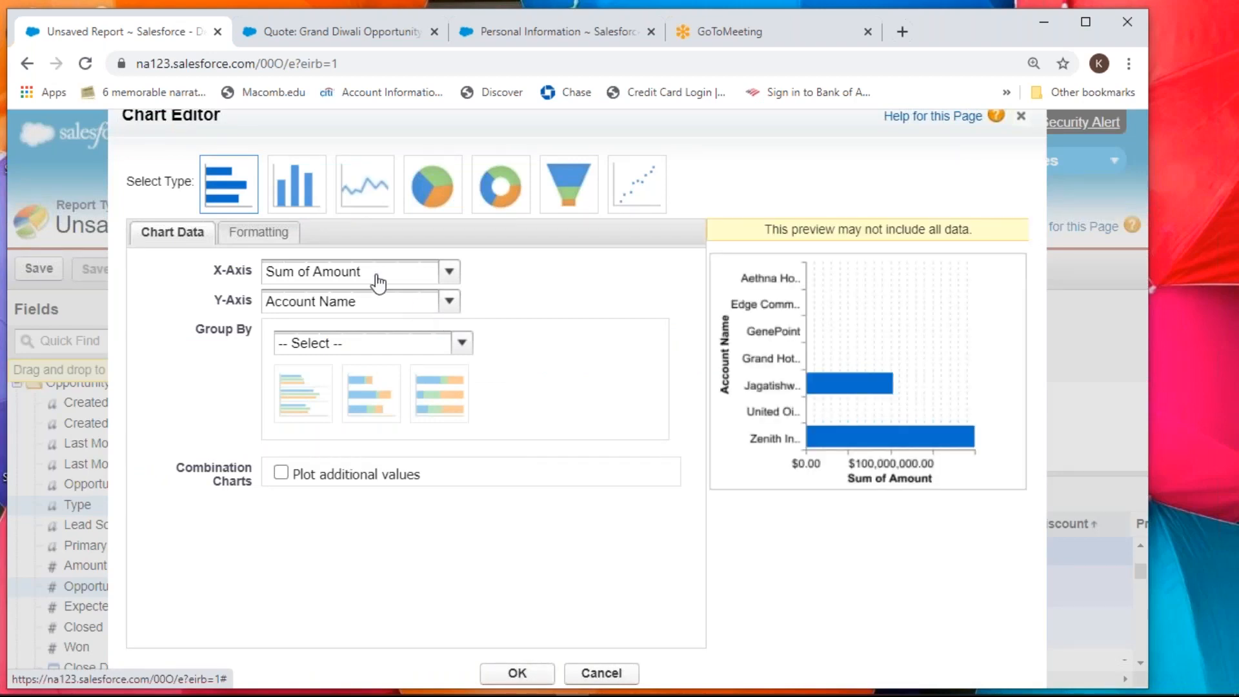
{"action": "left_click", "coordinate": [311, 279]}
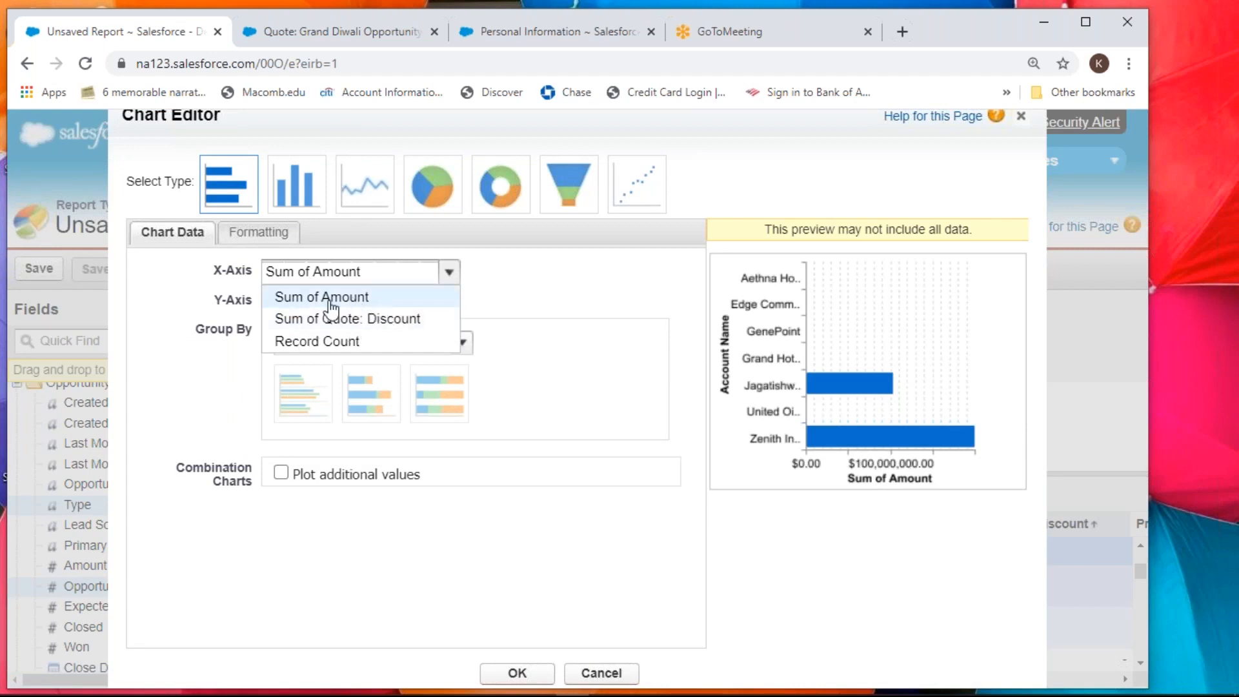
{"action": "left_click", "coordinate": [281, 180]}
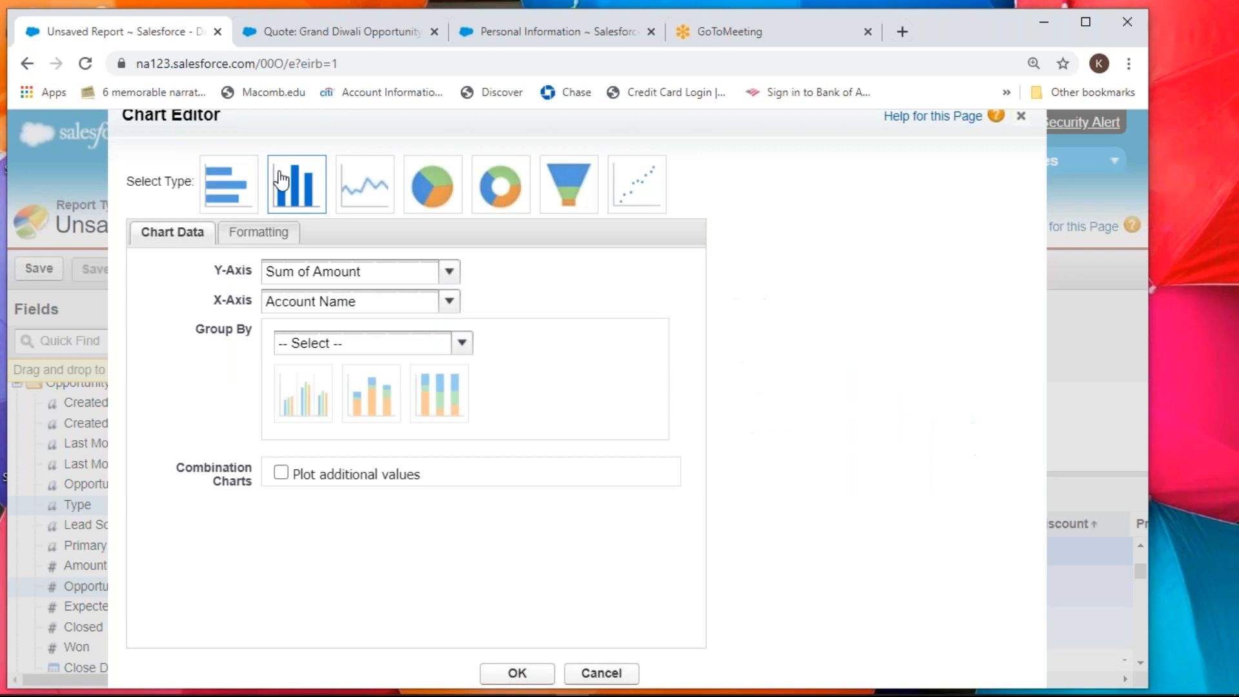
{"action": "left_click", "coordinate": [313, 271]}
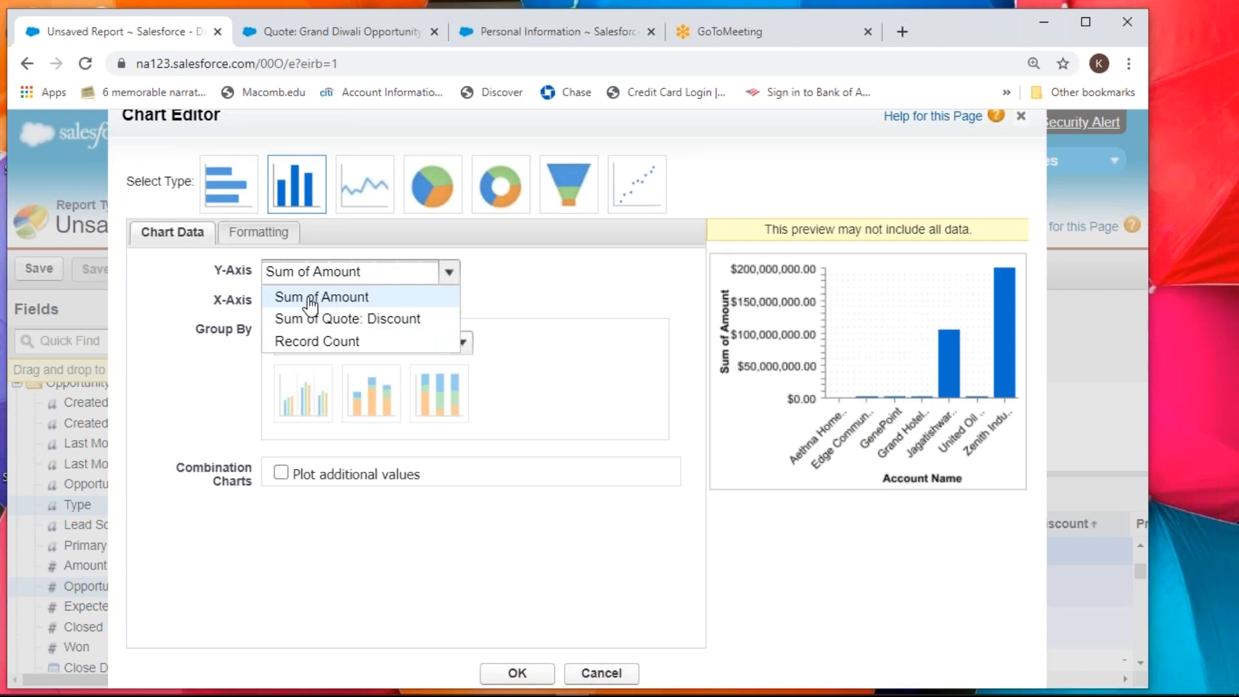
{"action": "left_click", "coordinate": [262, 278]}
{"action": "left_click", "coordinate": [291, 273]}
{"action": "key", "text": "Down"}
{"action": "key", "text": "Escape"}
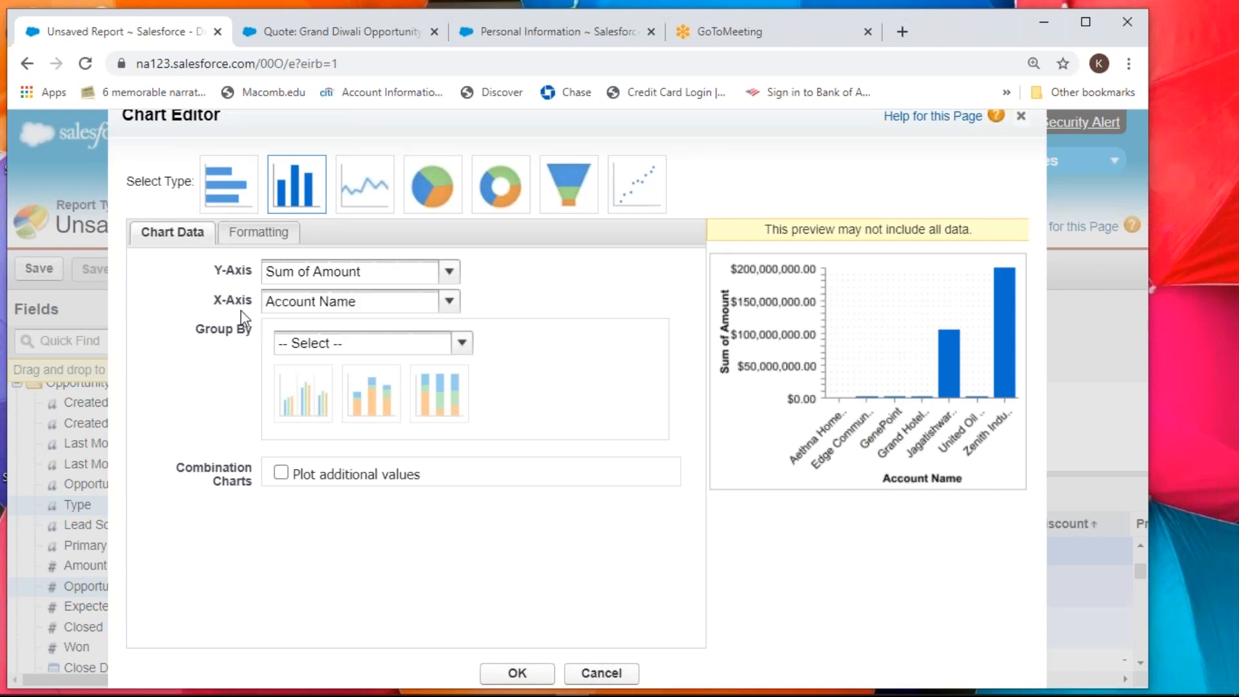
- Examine the grouping fields offered by the vertical and horizontal bar charts, and close the chart editor without adding a chart
{"action": "left_click", "coordinate": [284, 302]}
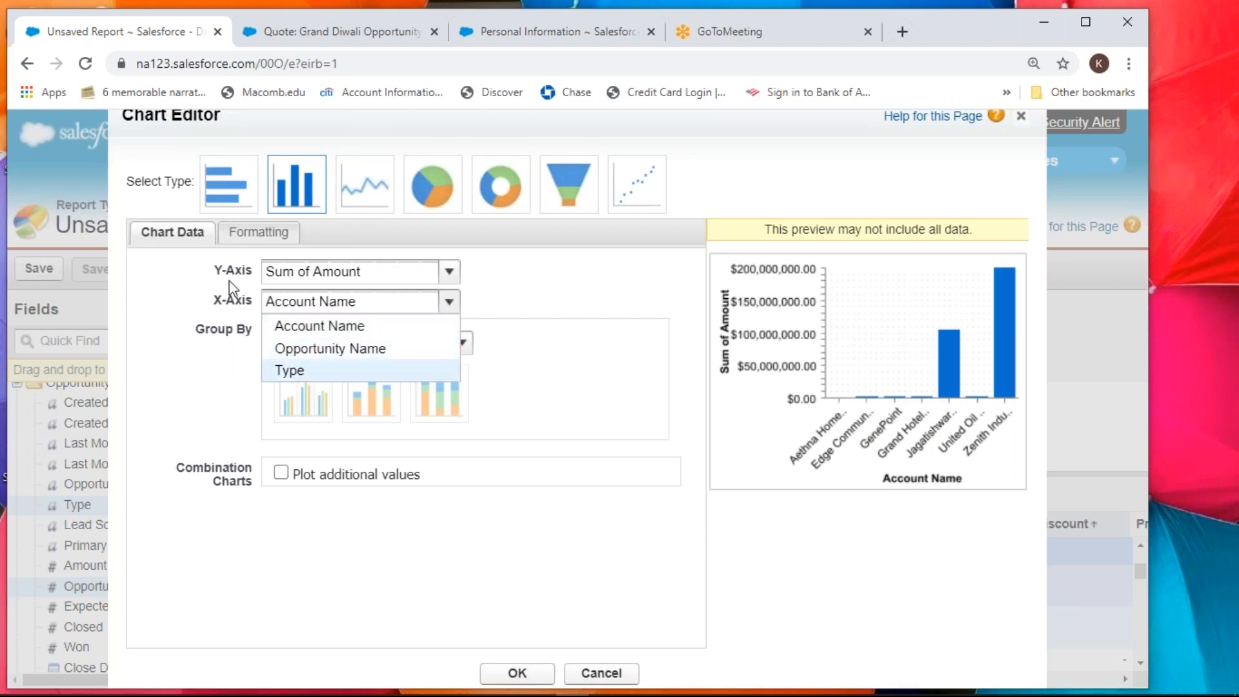
{"action": "left_click", "coordinate": [226, 194]}
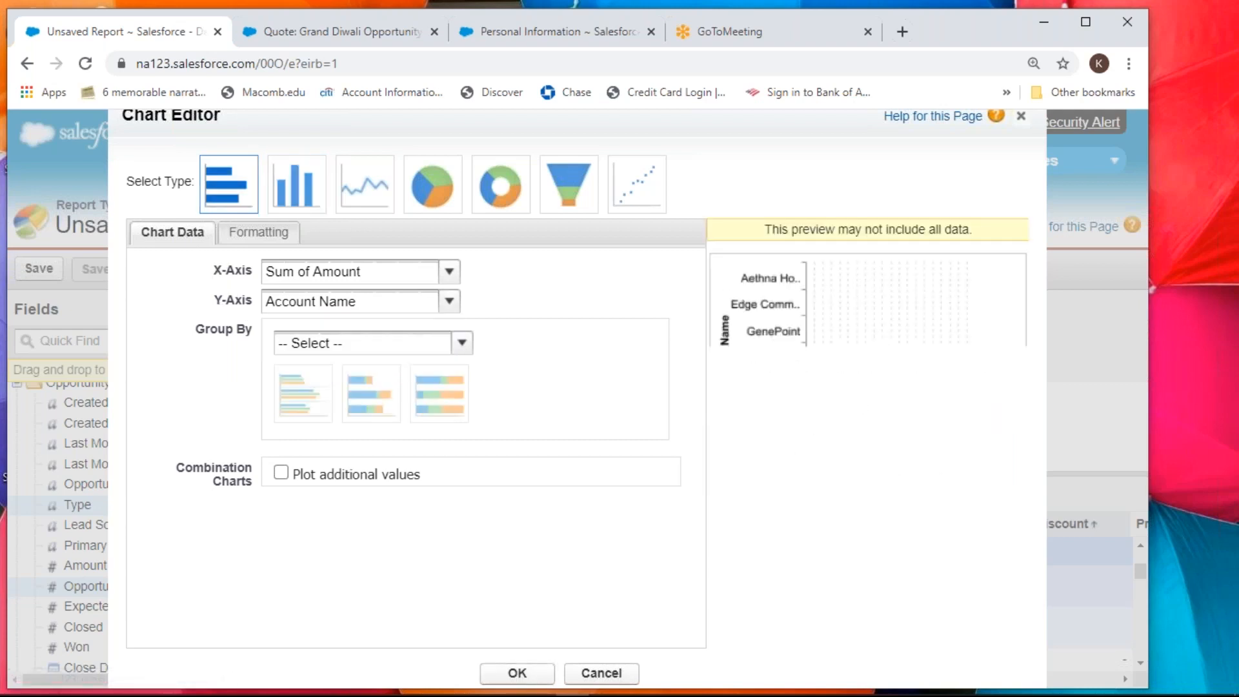
{"action": "left_click", "coordinate": [449, 301]}
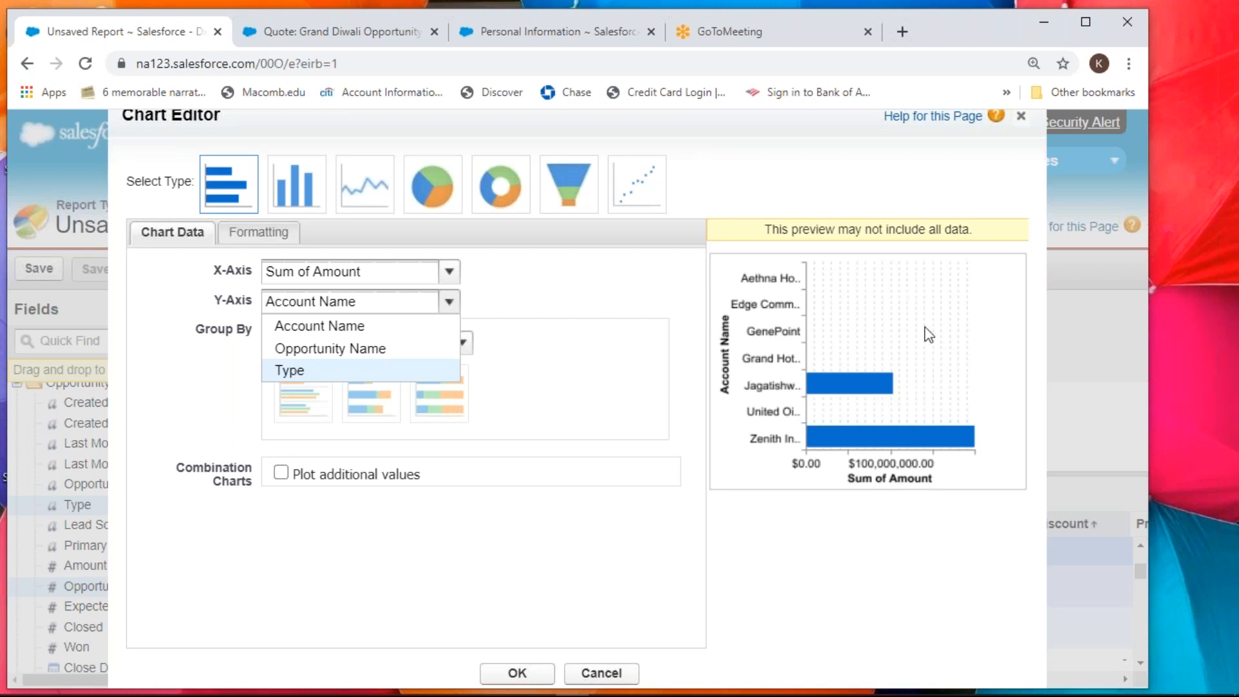
{"action": "left_click", "coordinate": [1021, 115]}
{"action": "left_click", "coordinate": [1021, 115]}
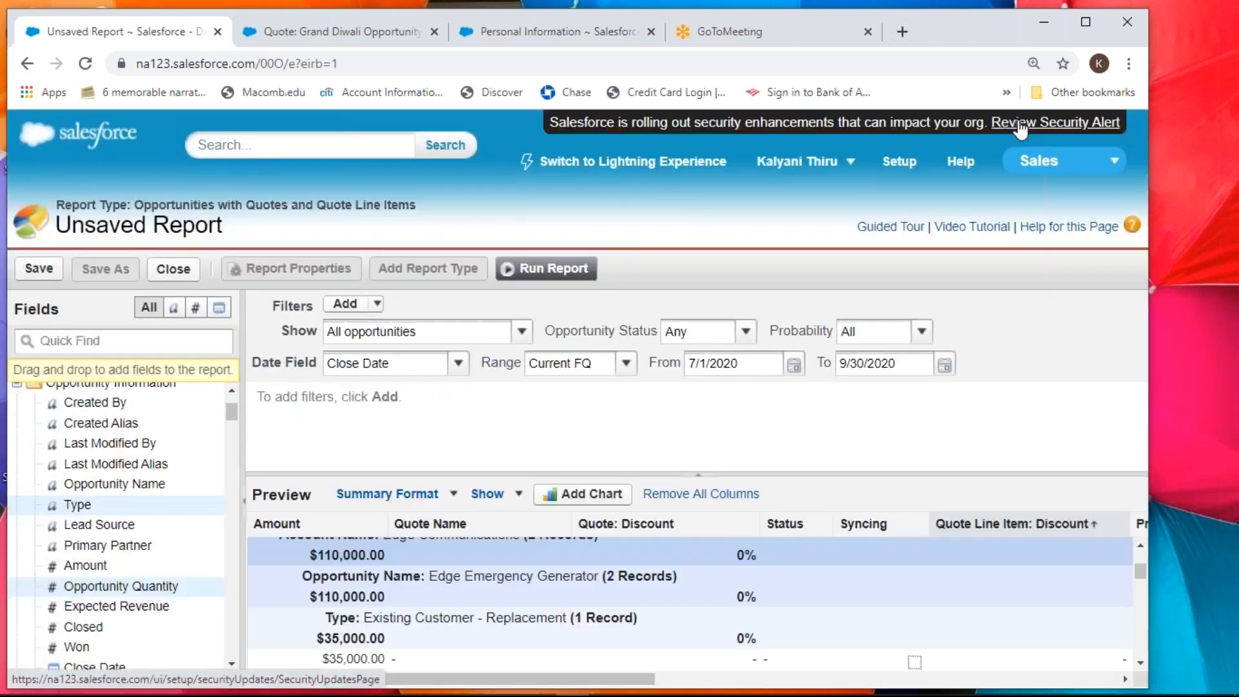
- Remove the Type grouping from the report preview
{"action": "scroll", "coordinate": [354, 607], "scroll_direction": "up", "scroll_amount": 5}
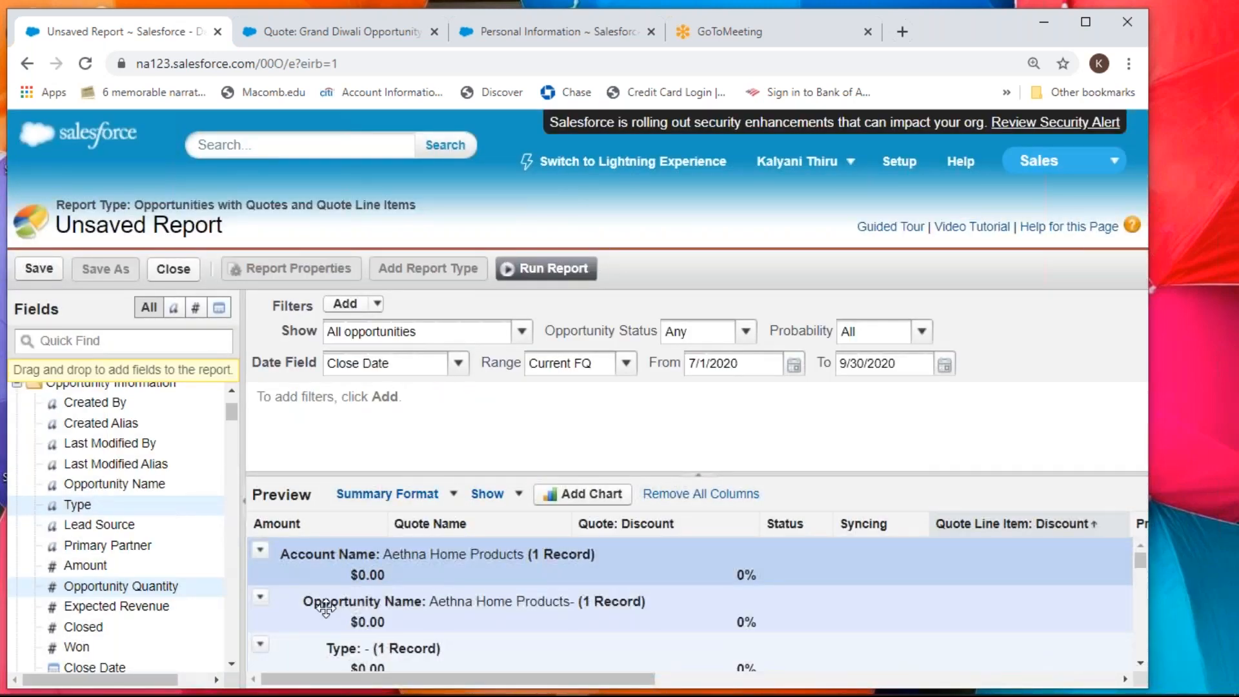
{"action": "left_click", "coordinate": [262, 550]}
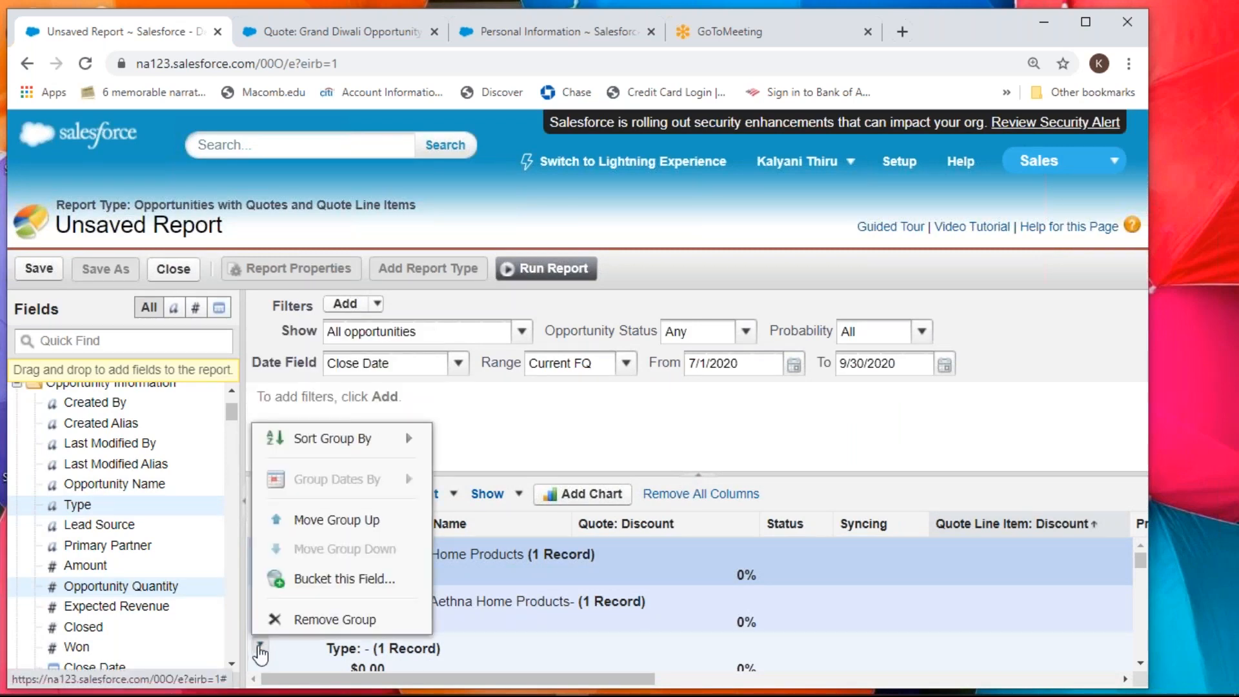
{"action": "left_click", "coordinate": [307, 618]}
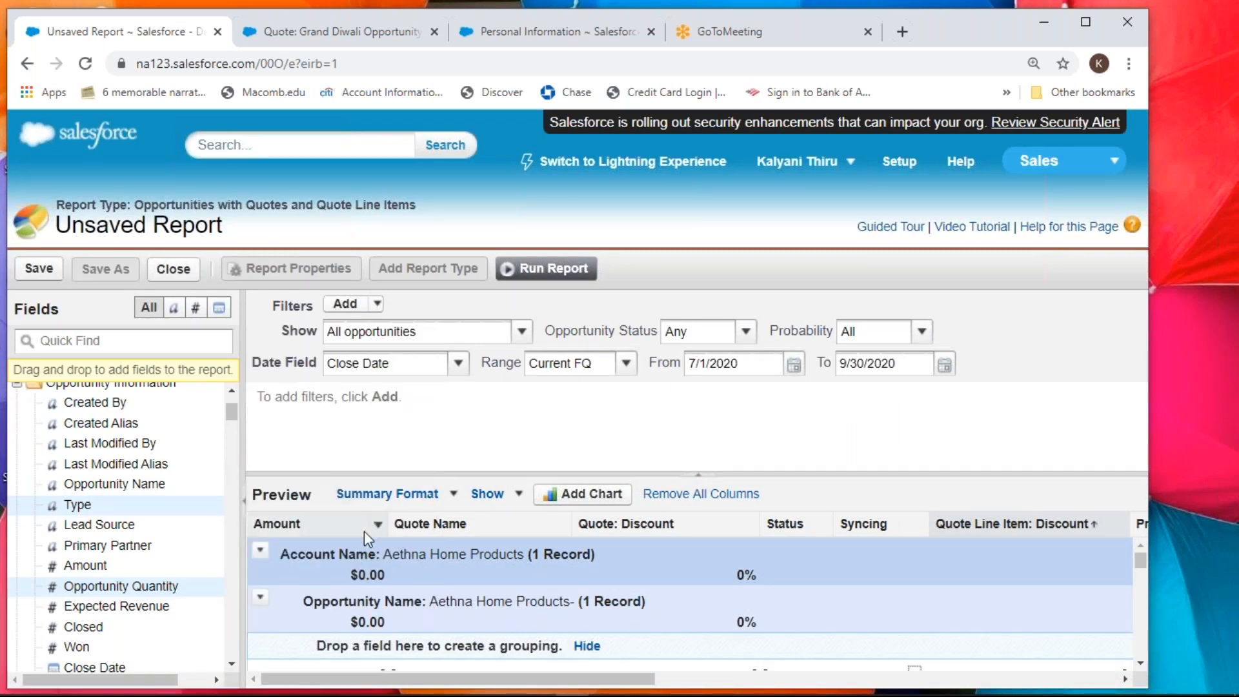
- Reopen the chart editor and check the grouping fields available for the horizontal chart's Y-axis and the vertical chart's X-axis
{"action": "left_click", "coordinate": [559, 496]}
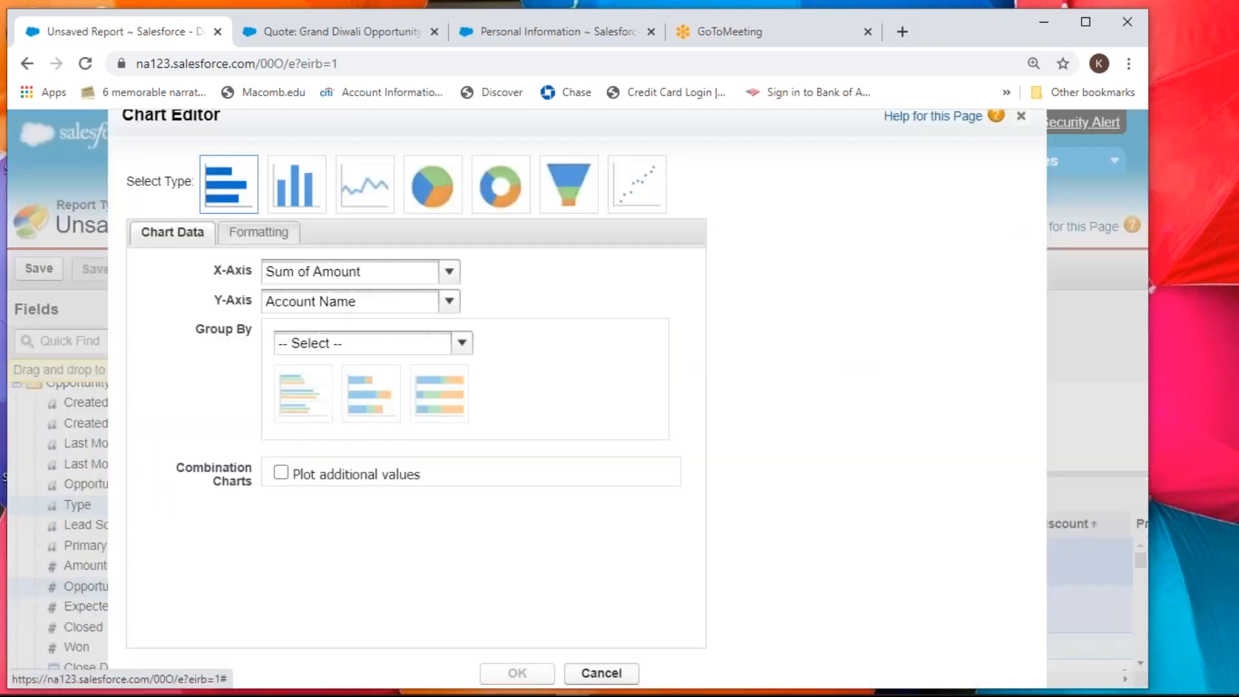
{"action": "left_click", "coordinate": [367, 310]}
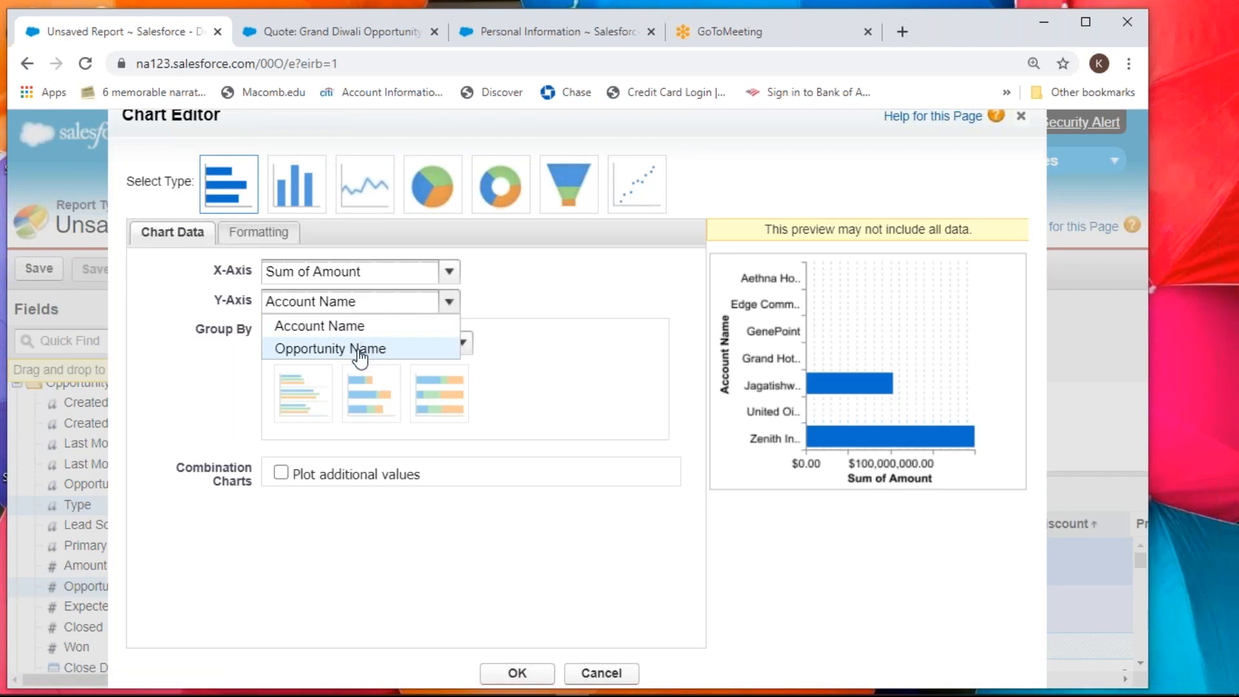
{"action": "left_click", "coordinate": [289, 192]}
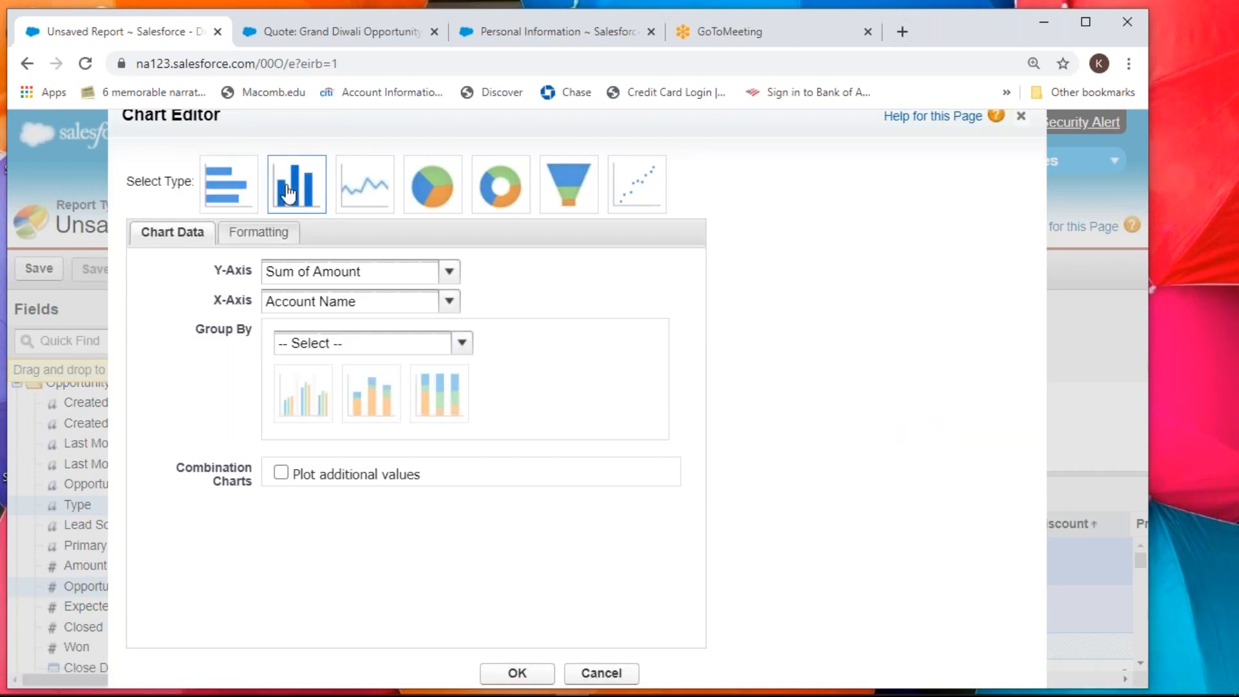
{"action": "left_click", "coordinate": [310, 303]}
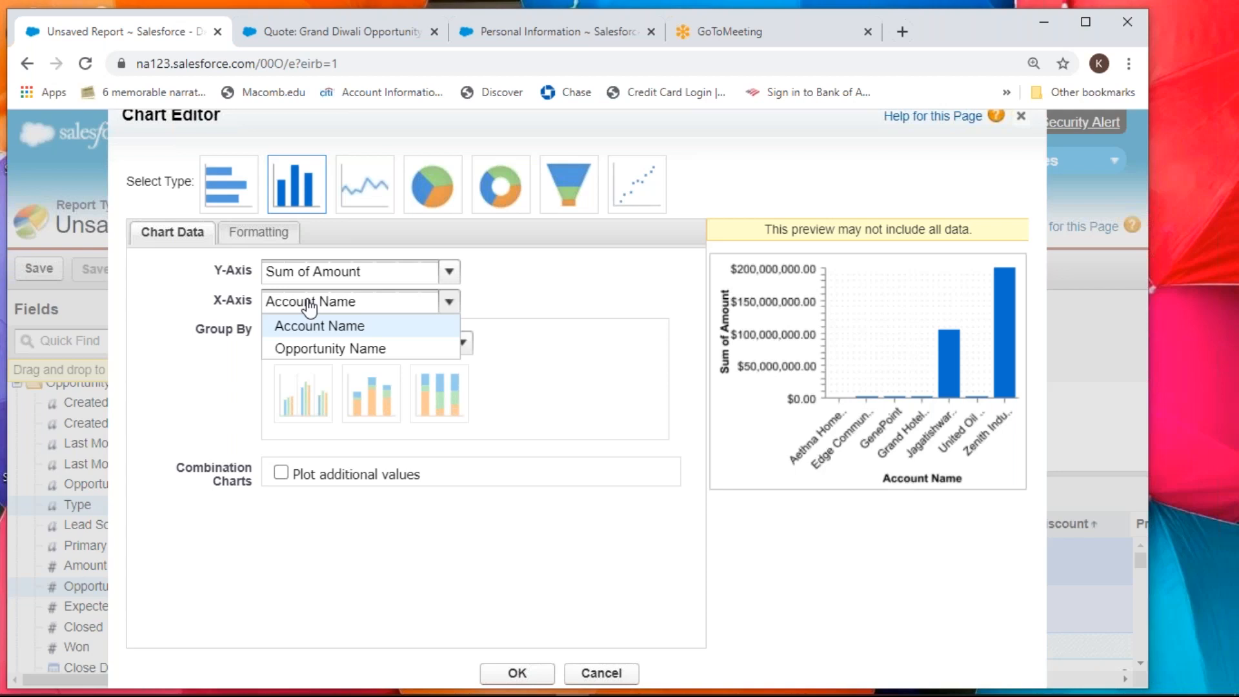
- Try Record Count as the vertical bar chart's Y-axis, review the other Y-axis choices, and discard the chart
{"action": "left_click", "coordinate": [318, 272]}
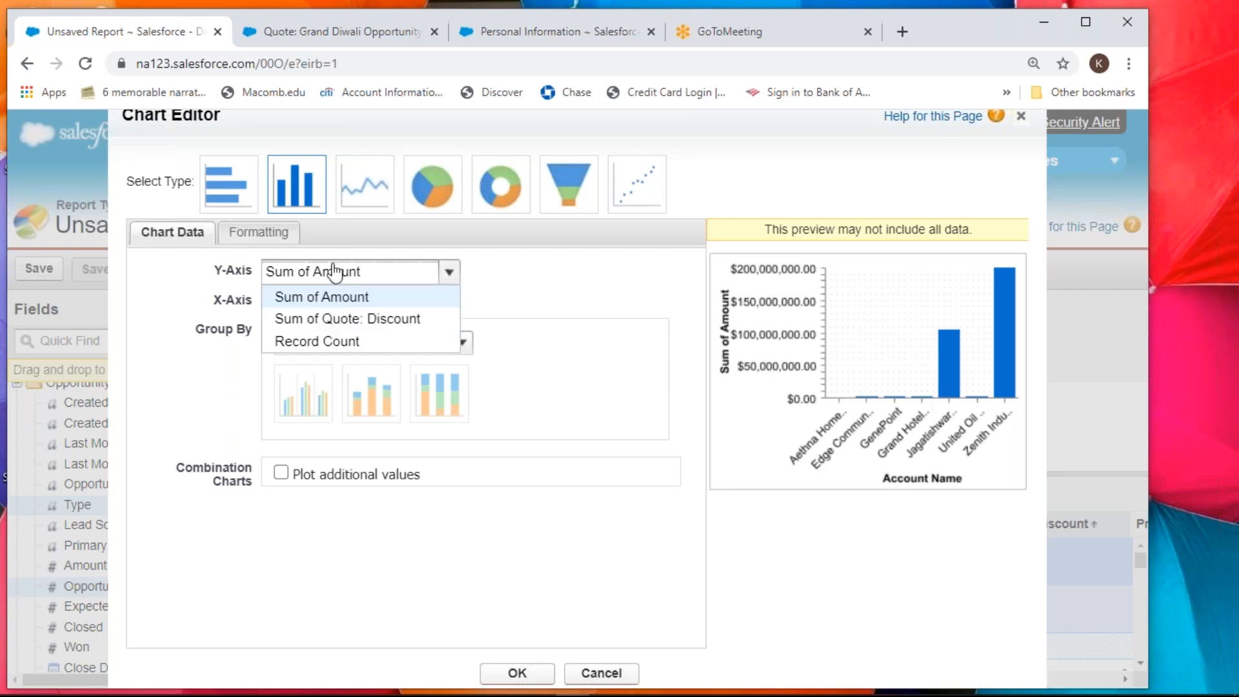
{"action": "left_click", "coordinate": [316, 343]}
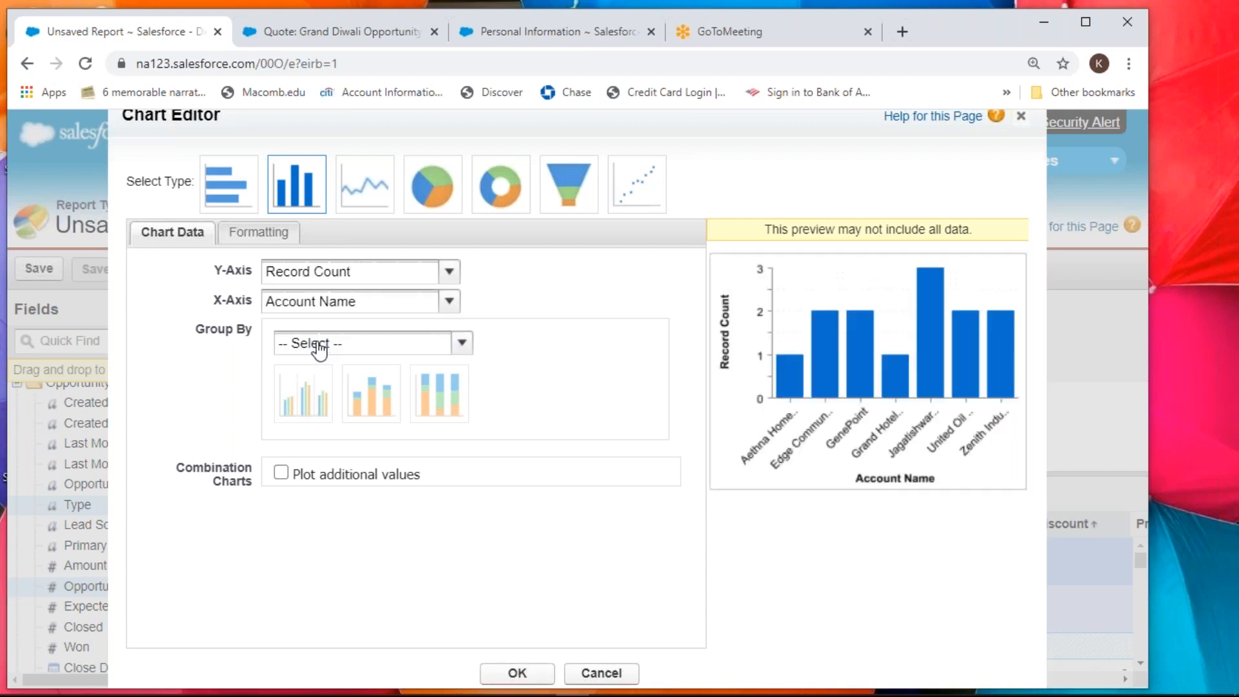
{"action": "left_click", "coordinate": [332, 271]}
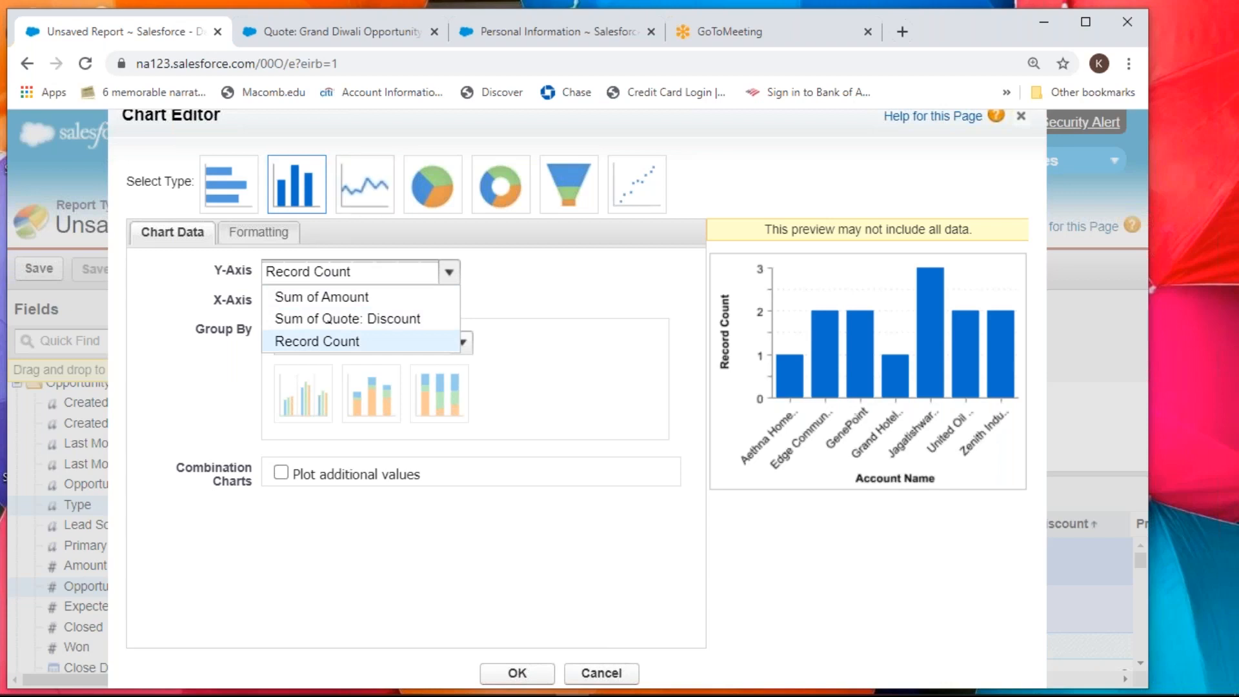
{"action": "left_click", "coordinate": [1021, 116]}
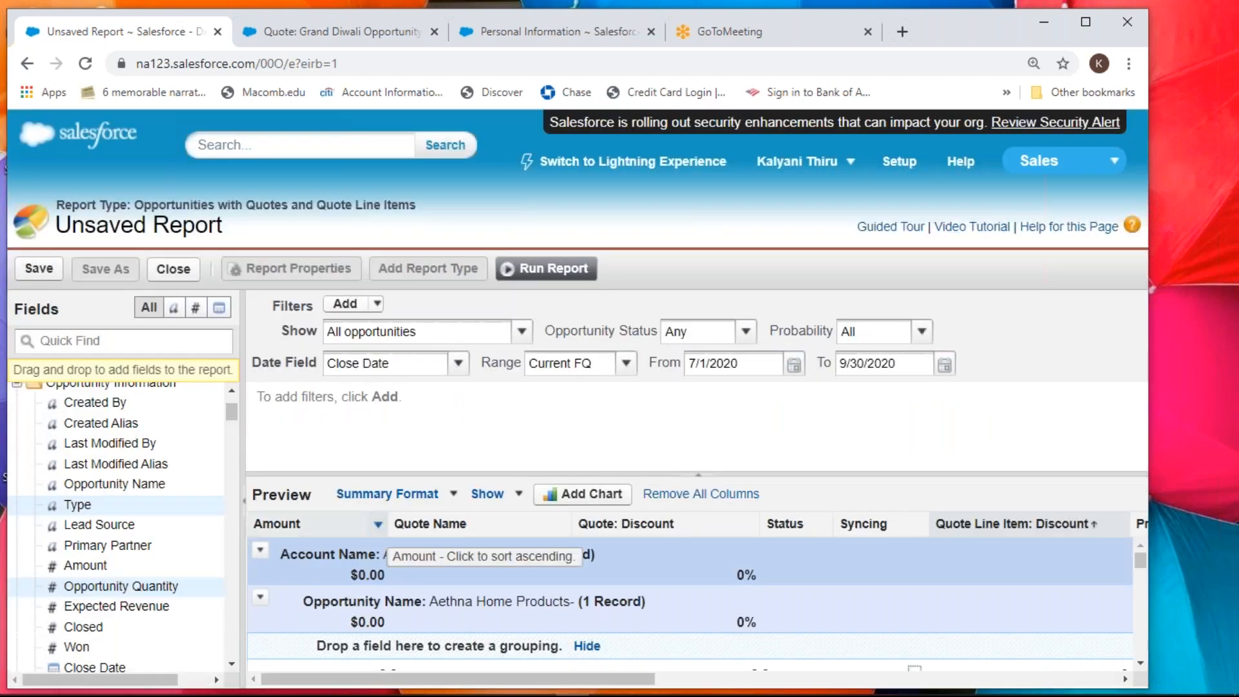
- Remove the Sum summary from the Amount column
{"action": "left_click", "coordinate": [378, 524]}
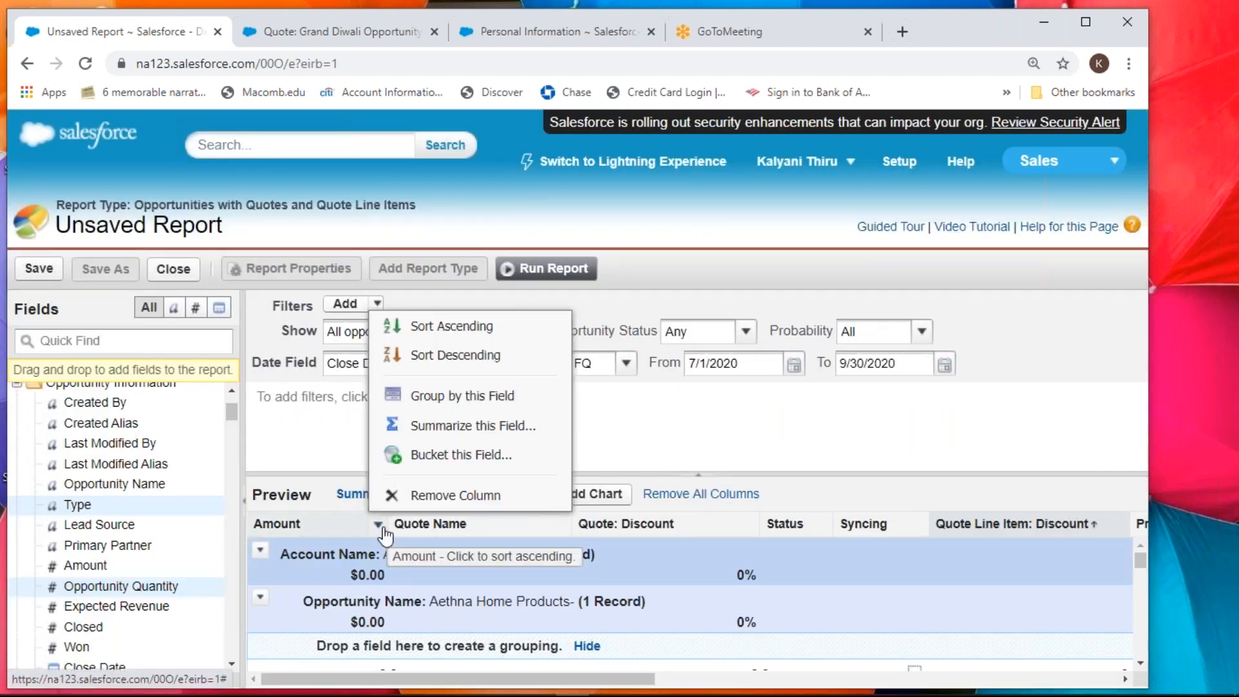
{"action": "left_click", "coordinate": [442, 426]}
{"action": "left_click", "coordinate": [544, 393]}
{"action": "left_click", "coordinate": [515, 461]}
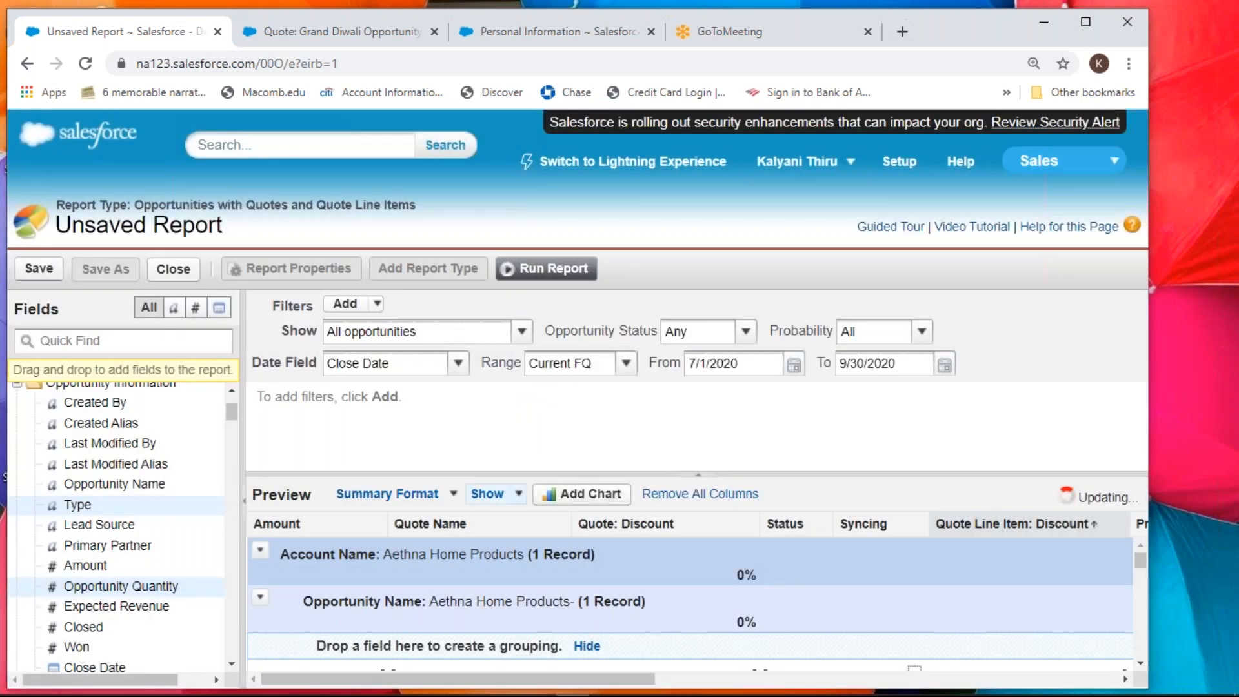
- Check the summarize settings of the Quote Line Item: Discount column and cancel without applying any summary
{"action": "left_click", "coordinate": [970, 677]}
{"action": "left_click_drag", "start_coordinate": [970, 674], "coordinate": [1005, 674]}
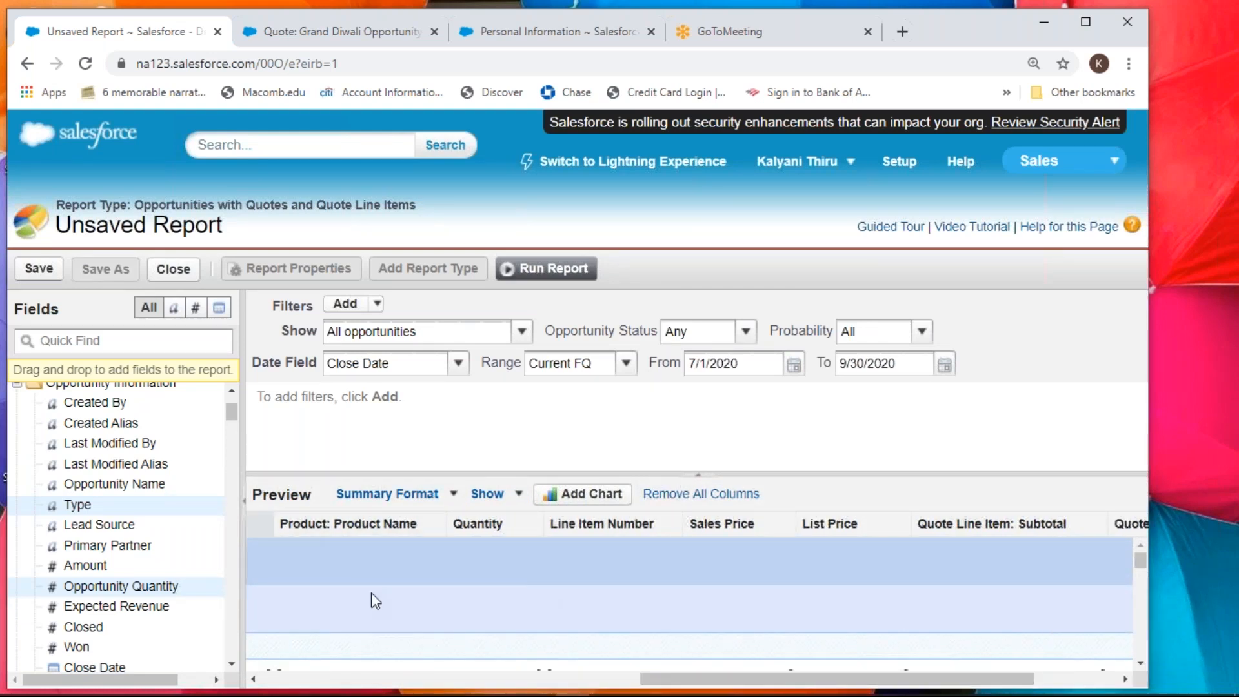
{"action": "left_click_drag", "start_coordinate": [889, 675], "coordinate": [810, 675]}
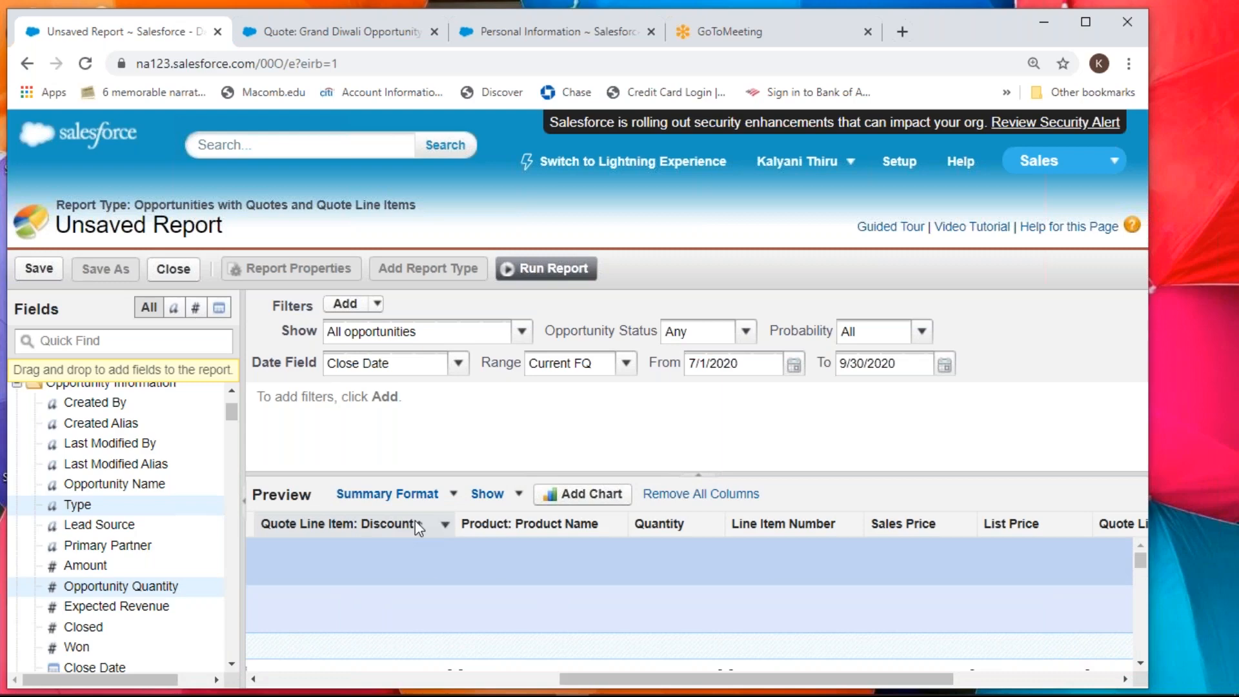
{"action": "left_click", "coordinate": [444, 524]}
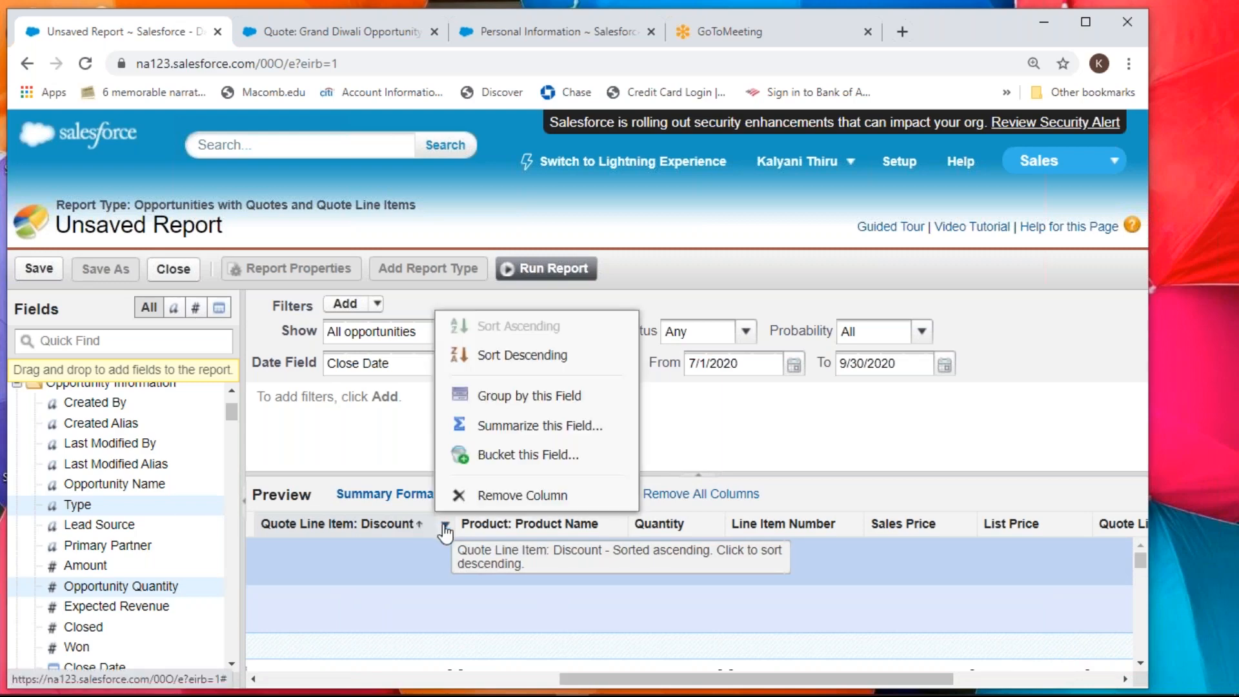
{"action": "left_click", "coordinate": [524, 425]}
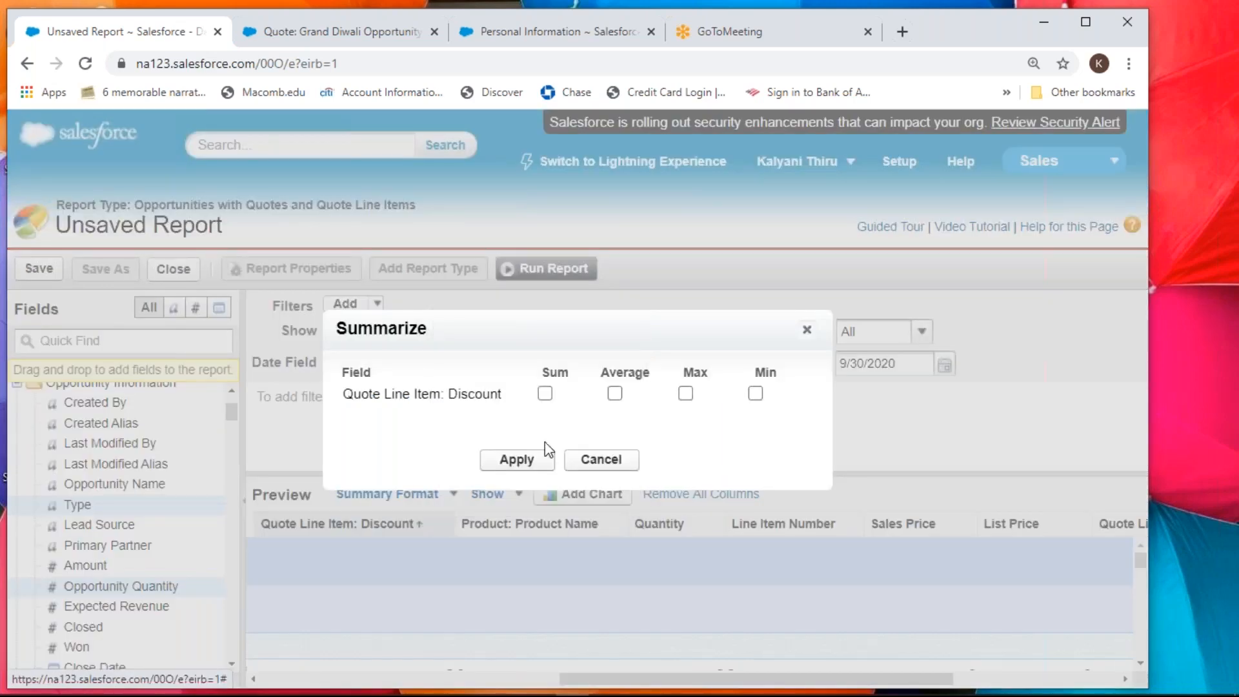
{"action": "left_click", "coordinate": [597, 460]}
- Remove the Sum summary from the Quote: Discount column
{"action": "left_click_drag", "start_coordinate": [940, 682], "coordinate": [731, 685]}
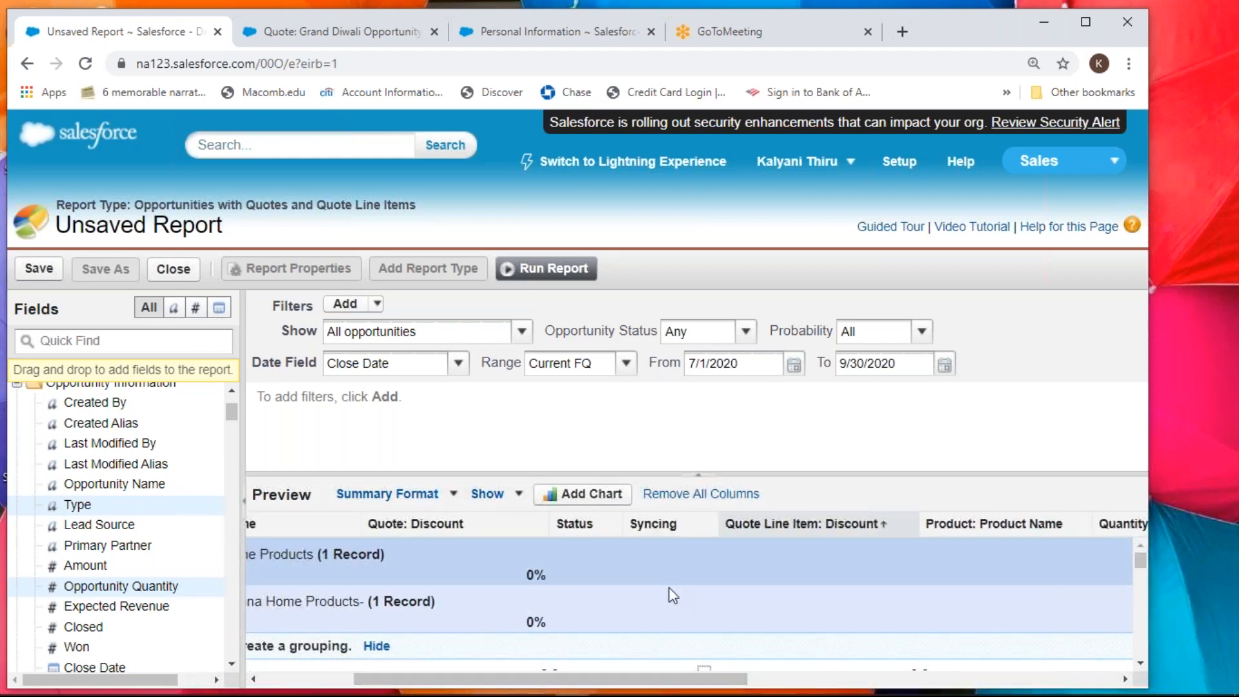
{"action": "left_click", "coordinate": [539, 525]}
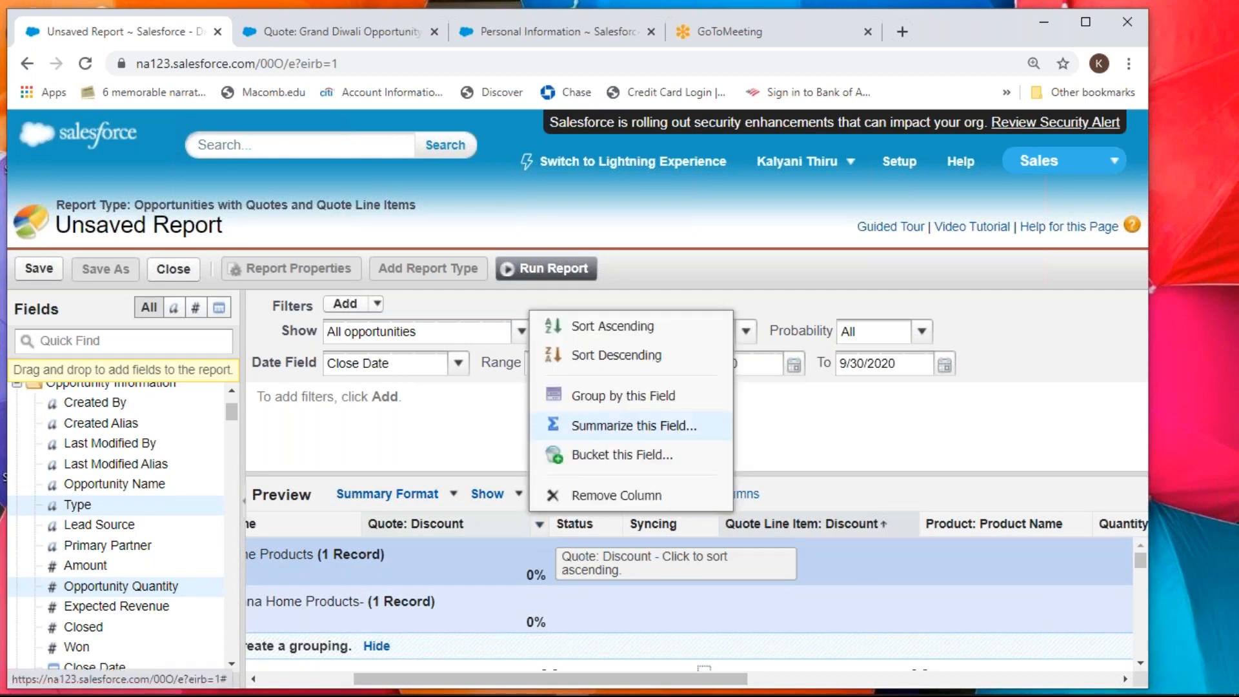
{"action": "left_click", "coordinate": [624, 424]}
{"action": "left_click", "coordinate": [546, 394]}
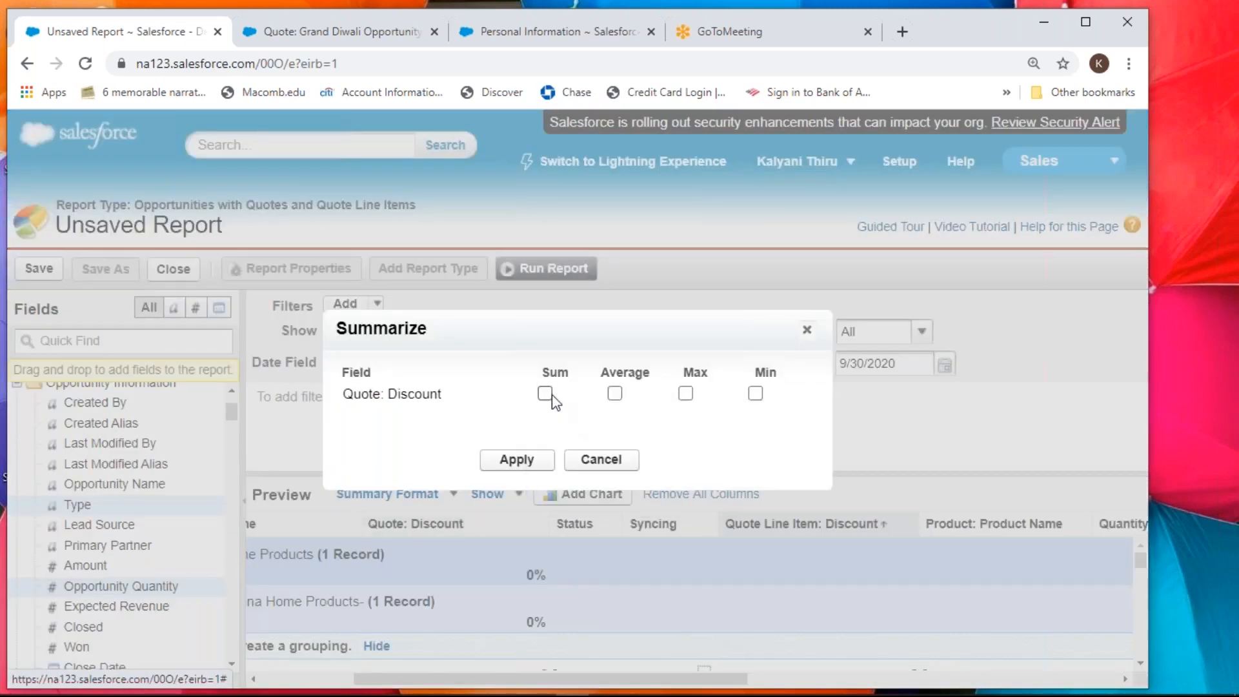
{"action": "left_click", "coordinate": [540, 456]}
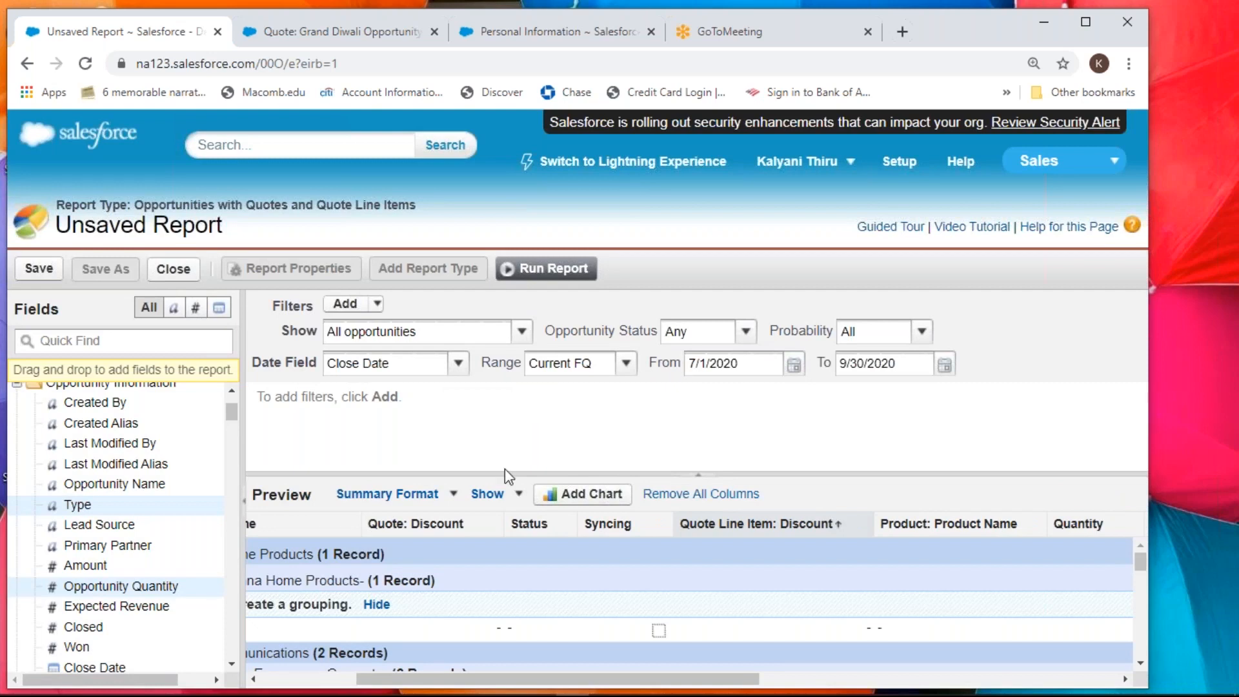
- Check the horizontal bar chart's available X-axis and Y-axis choices and discard the chart
{"action": "left_click", "coordinate": [563, 495]}
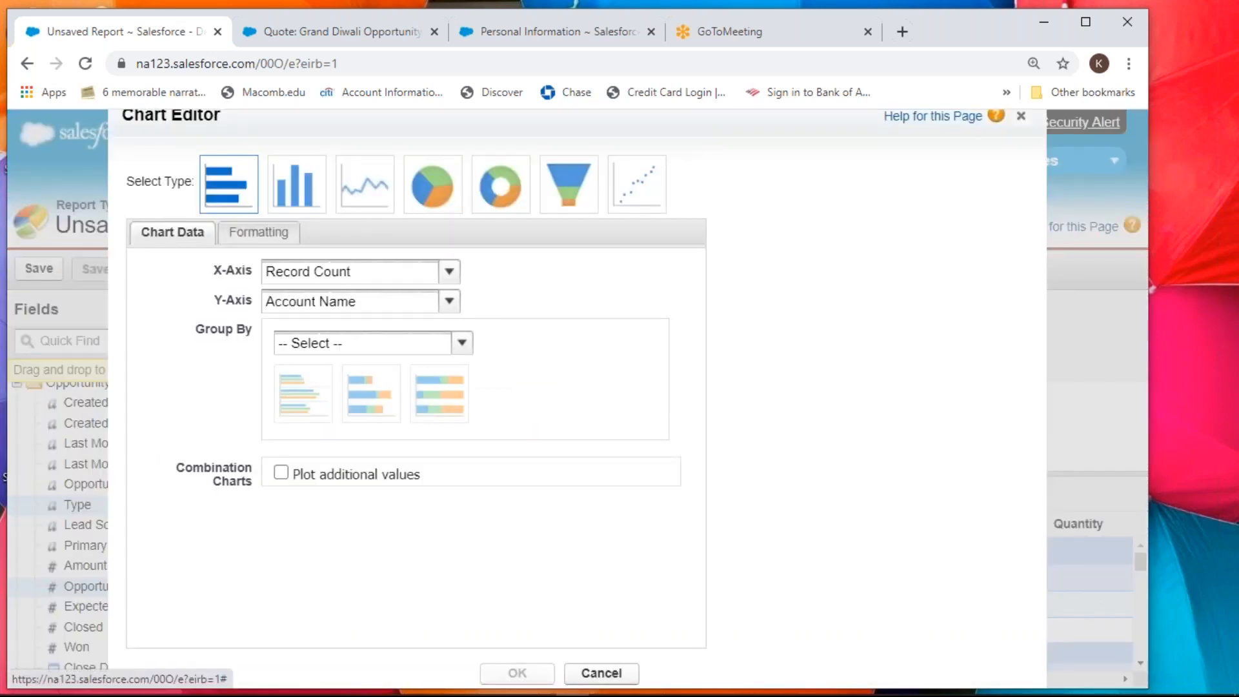
{"action": "left_click", "coordinate": [381, 278]}
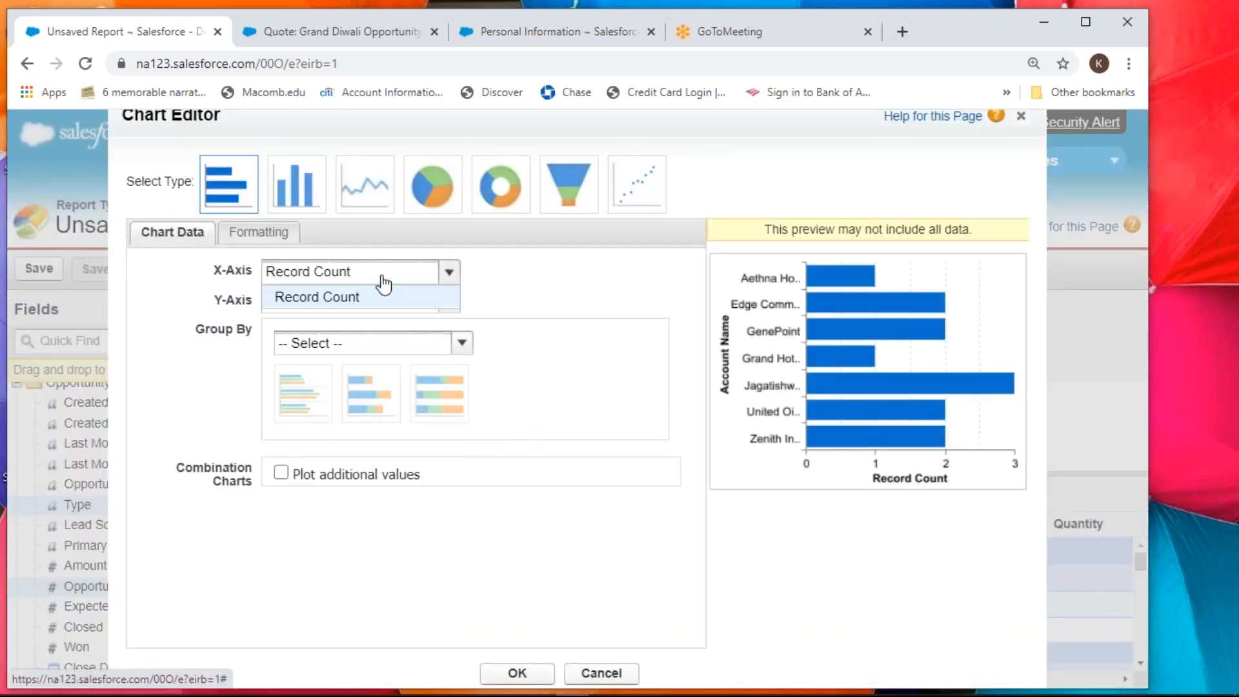
{"action": "left_click", "coordinate": [342, 299]}
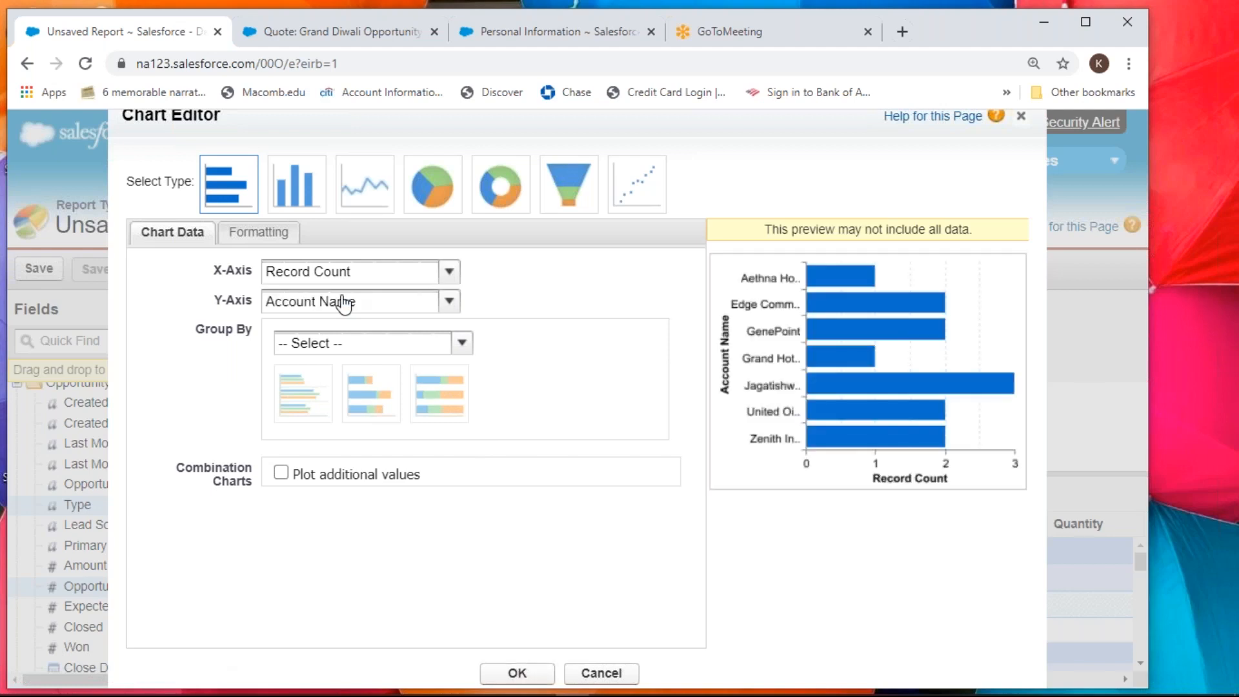
{"action": "left_click", "coordinate": [344, 303]}
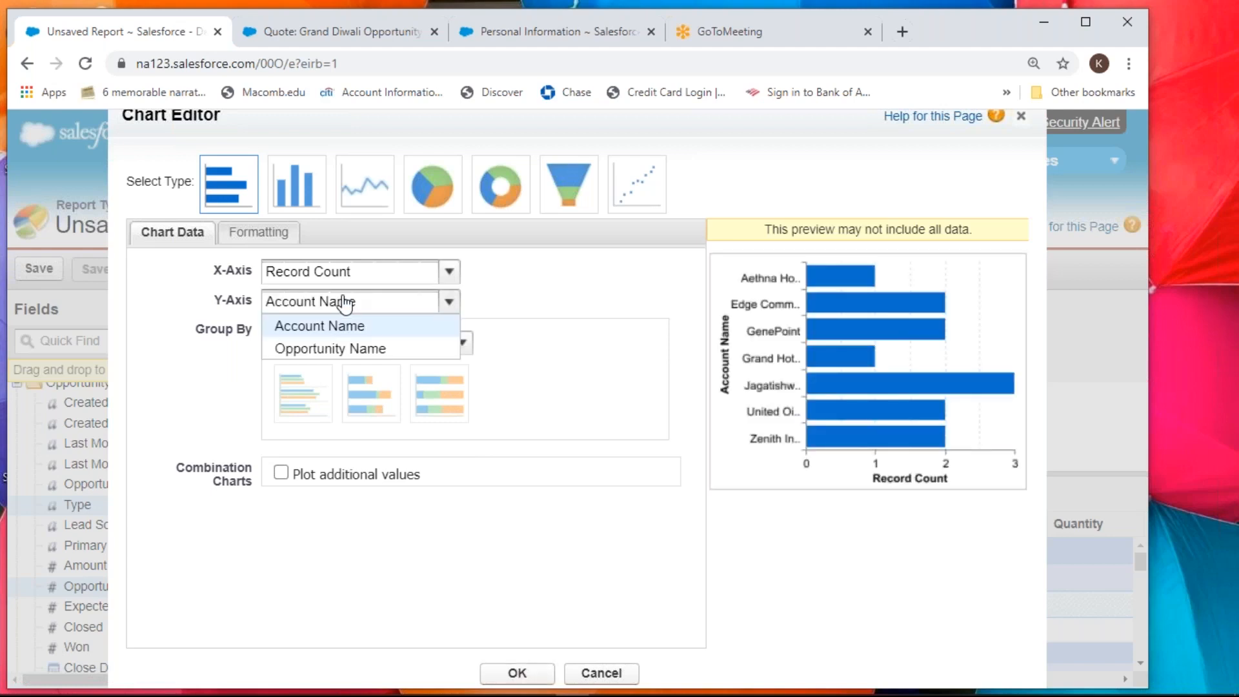
{"action": "left_click", "coordinate": [345, 304]}
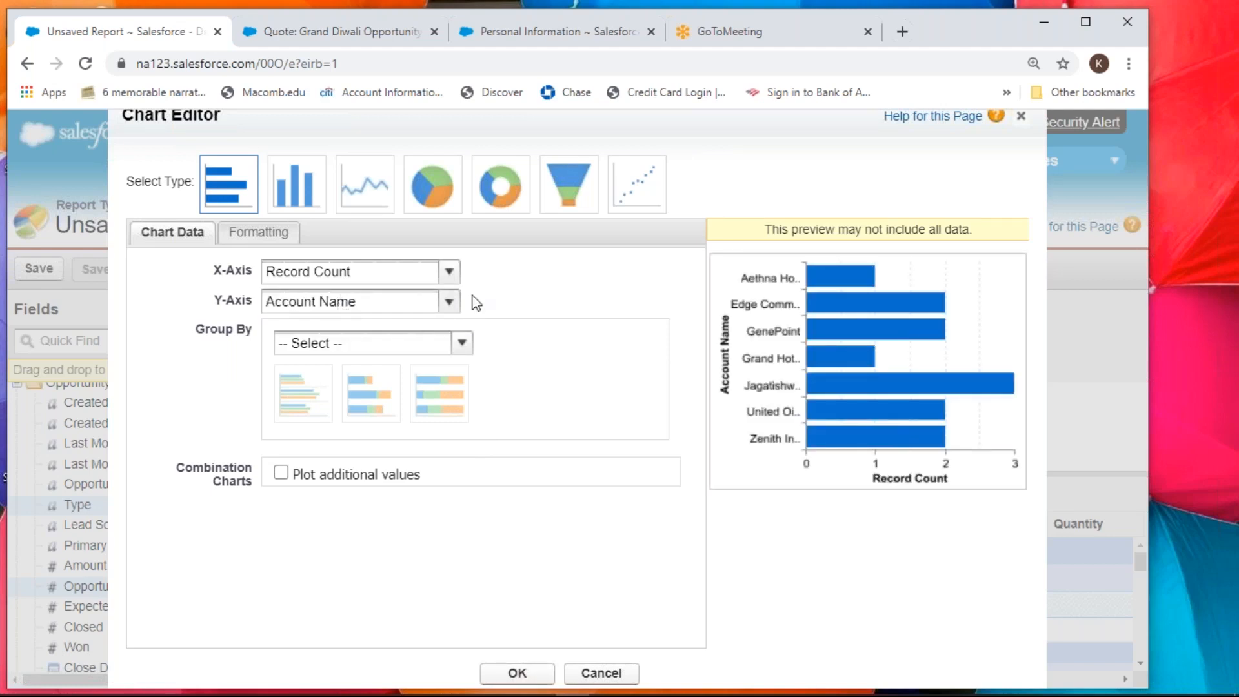
{"action": "left_click", "coordinate": [1020, 119]}
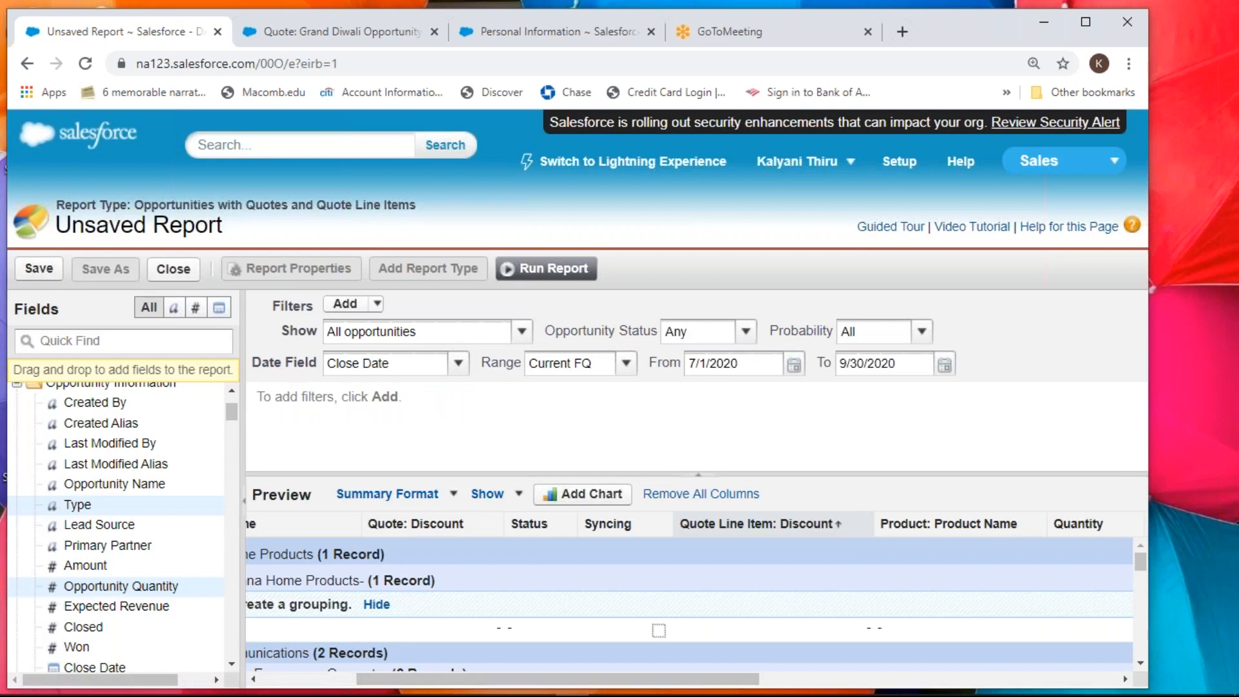
- Turn the Account Name and Opportunity Name groupings back into columns and regroup the report by Account Name and Opportunity Name
{"action": "left_click_drag", "start_coordinate": [372, 681], "coordinate": [276, 681]}
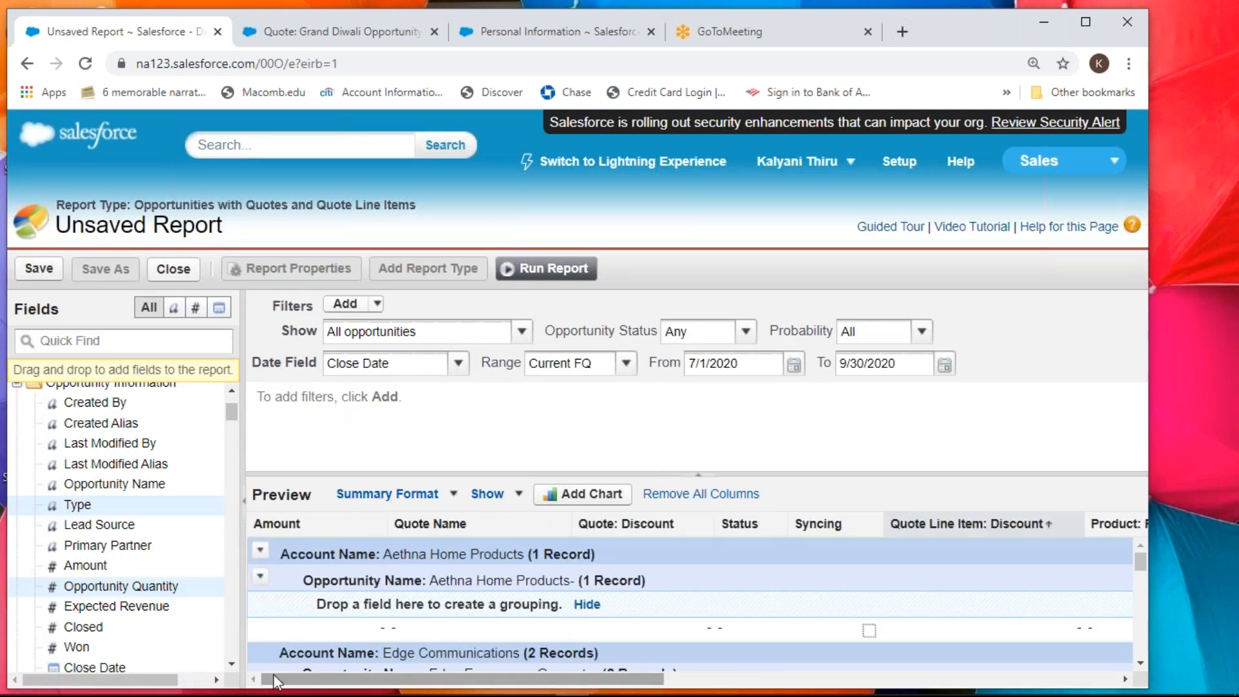
{"action": "left_click_drag", "start_coordinate": [294, 553], "coordinate": [350, 528]}
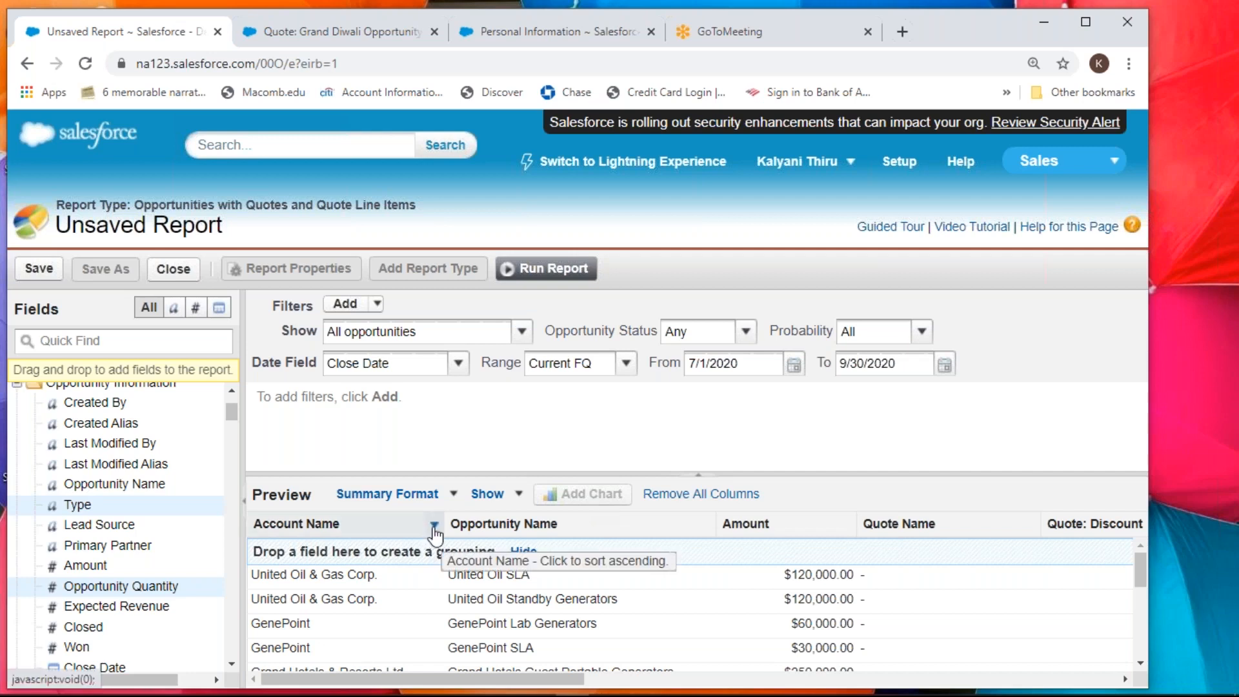
{"action": "left_click", "coordinate": [433, 526]}
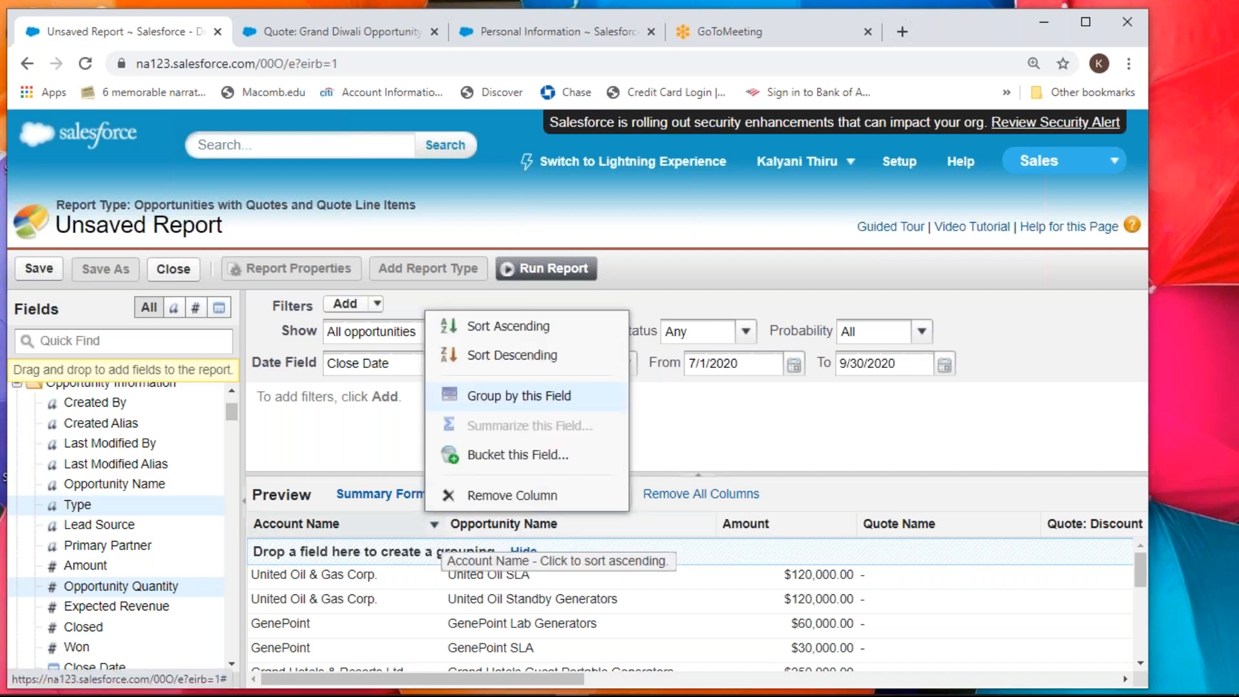
{"action": "left_click", "coordinate": [498, 398]}
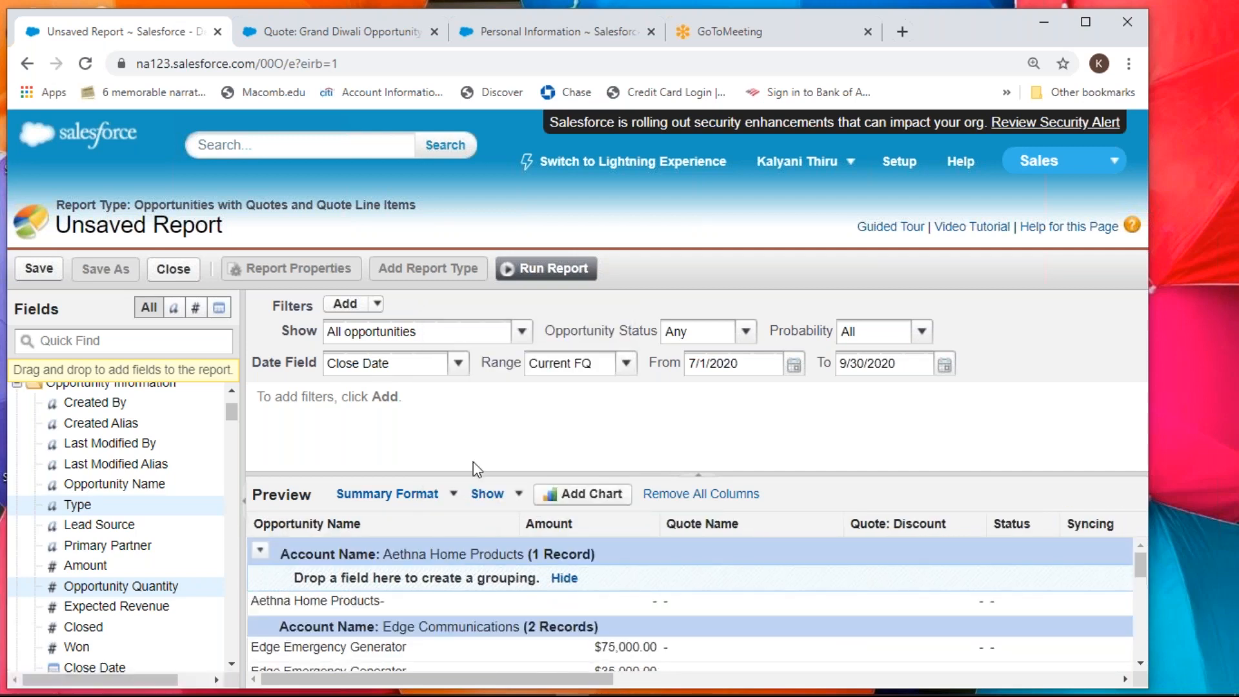
{"action": "left_click", "coordinate": [510, 525]}
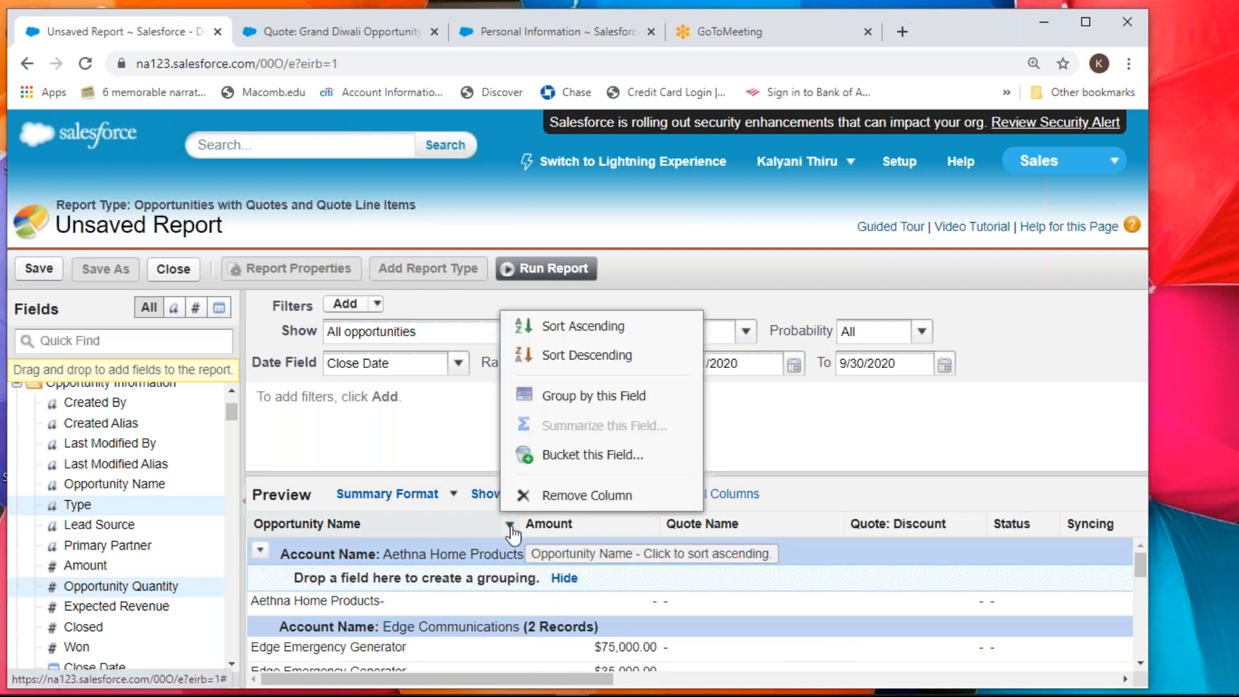
{"action": "left_click", "coordinate": [572, 396]}
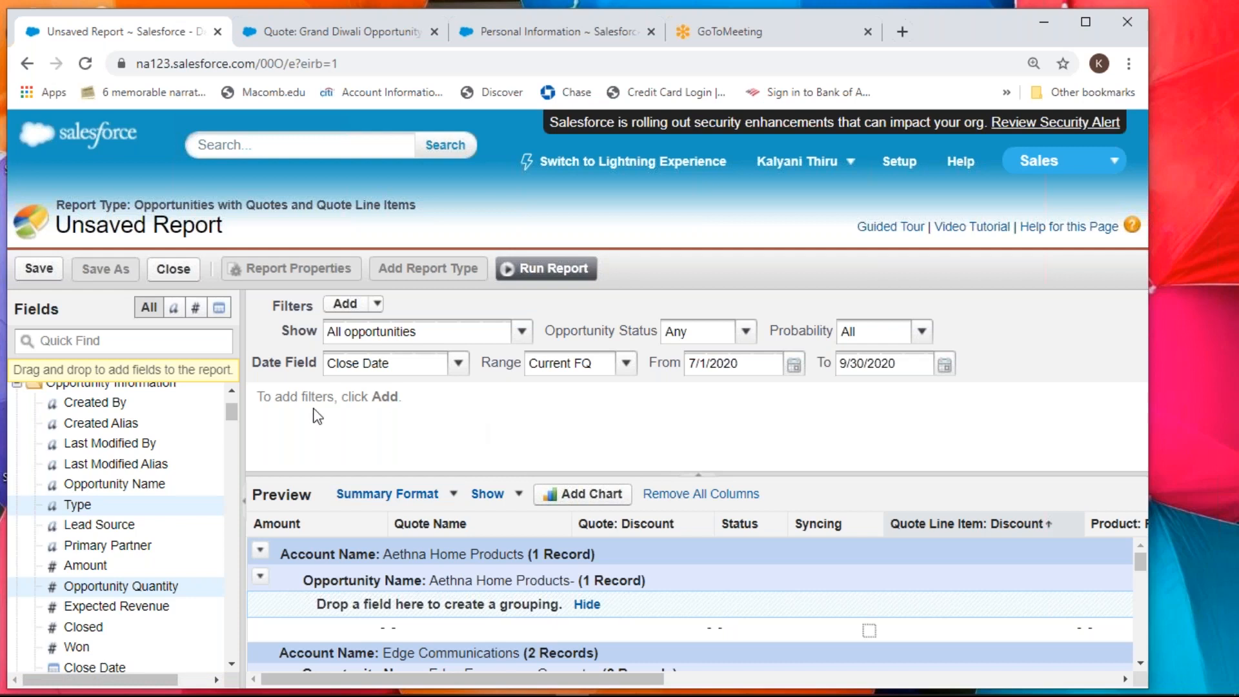
- Try a field filter on Quote Name, cancel it, and review the filter types that can be added
{"action": "left_click_drag", "start_coordinate": [438, 523], "coordinate": [416, 429]}
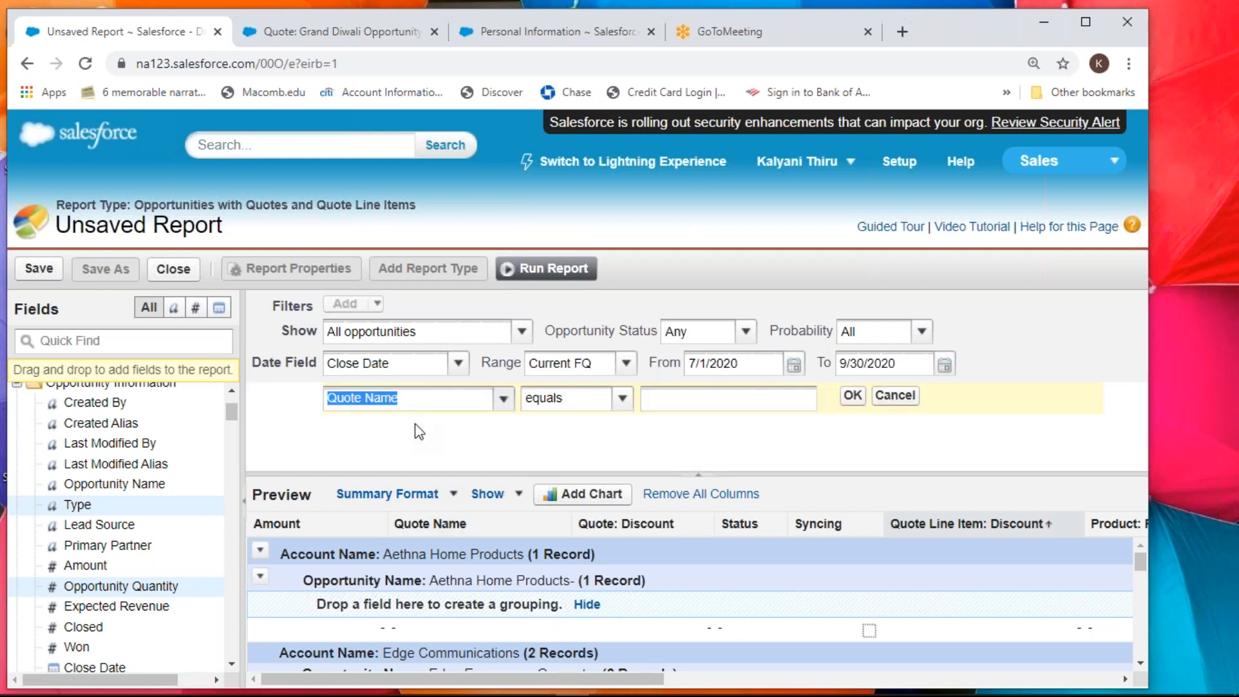
{"action": "left_click", "coordinate": [895, 396]}
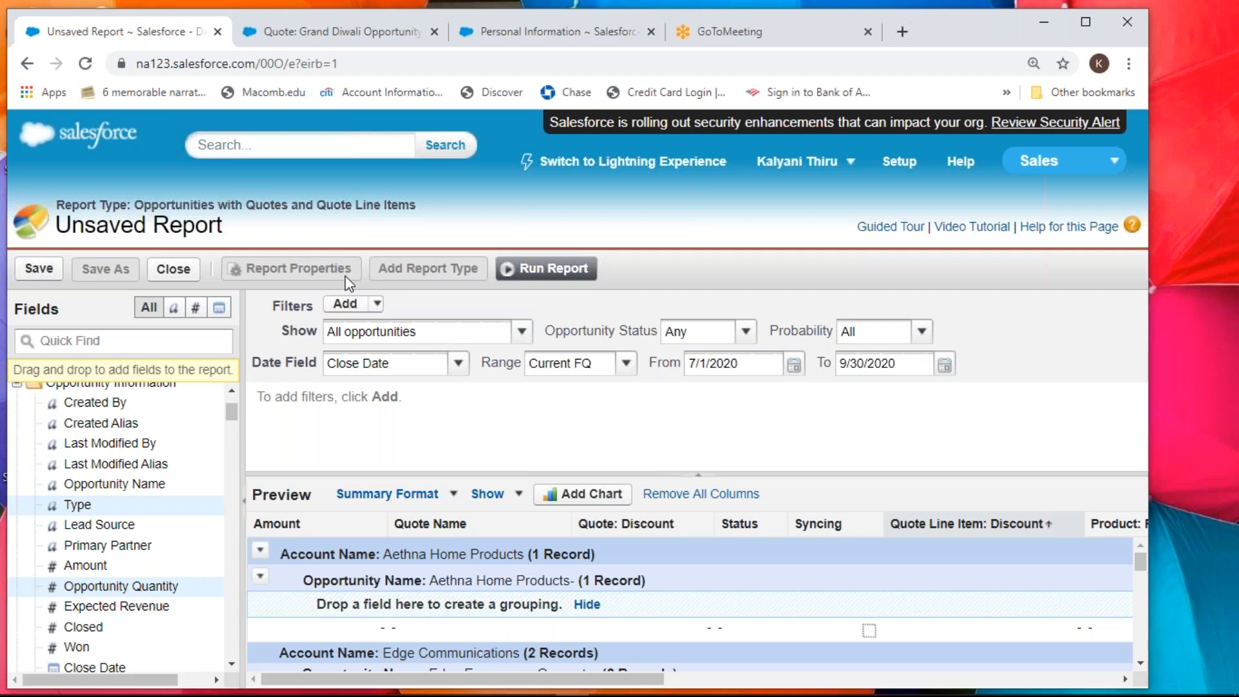
{"action": "left_click", "coordinate": [378, 305]}
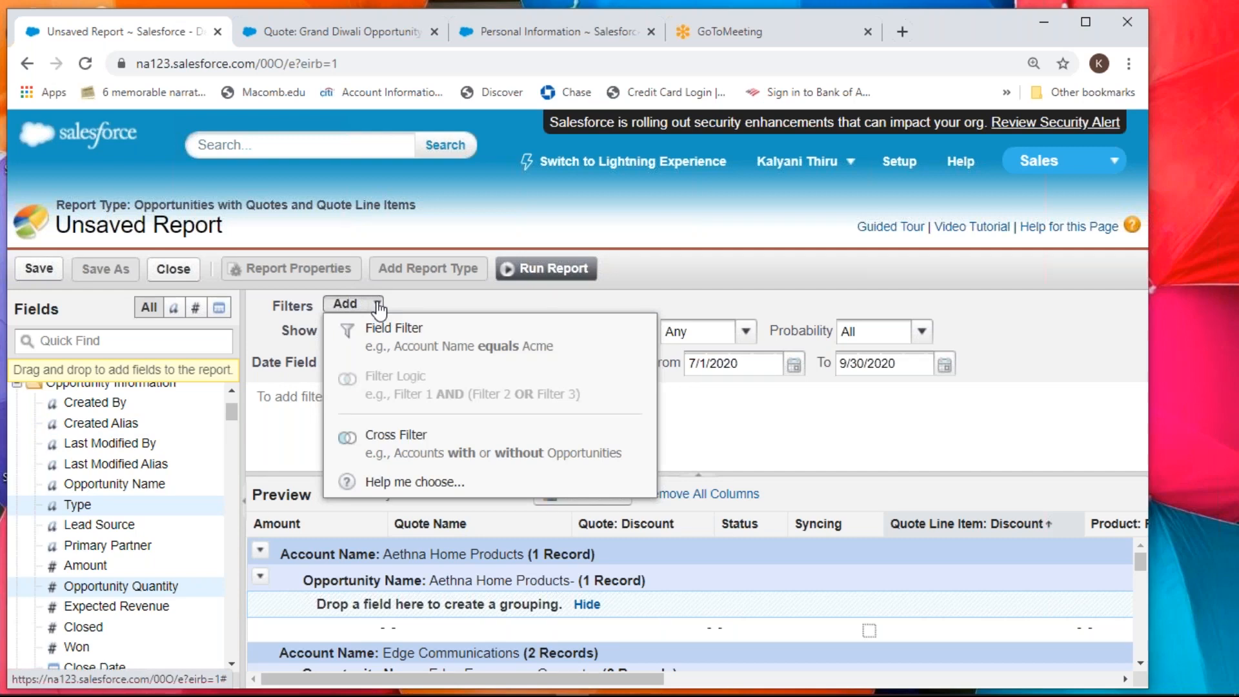
{"action": "left_click", "coordinate": [304, 431]}
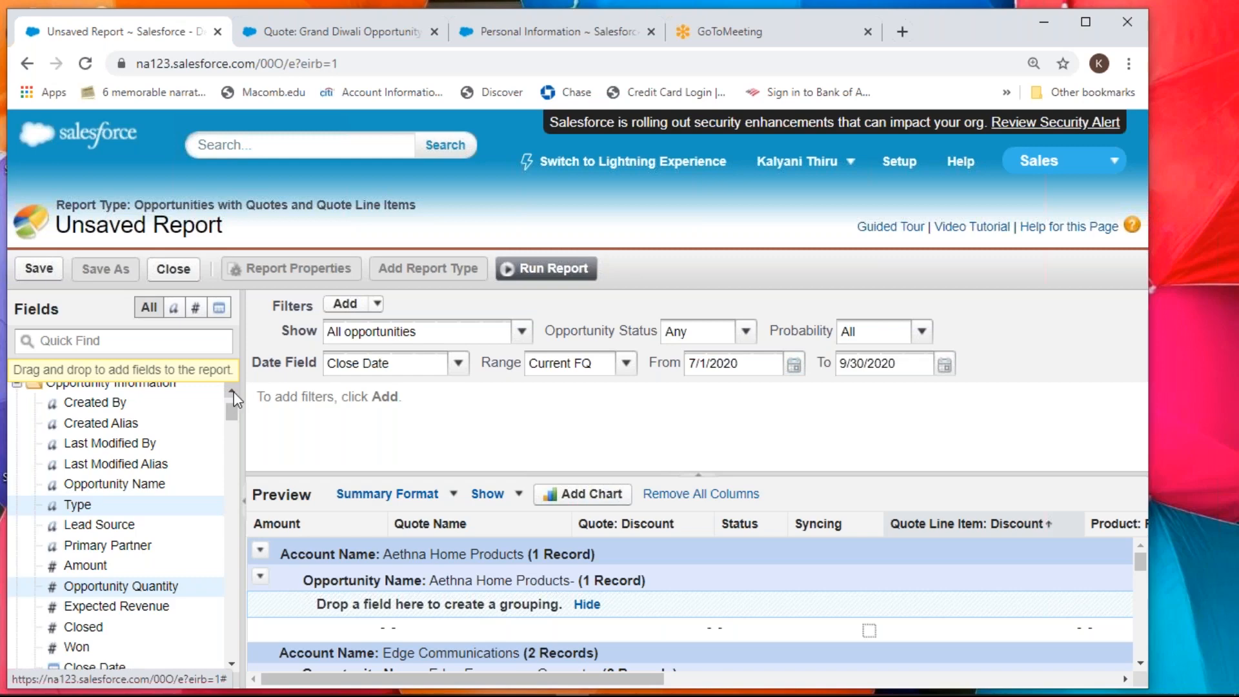
- Start a new report formula with the column name "percentage" and review its format choices
{"action": "scroll", "coordinate": [230, 390], "scroll_direction": "up", "scroll_amount": 3}
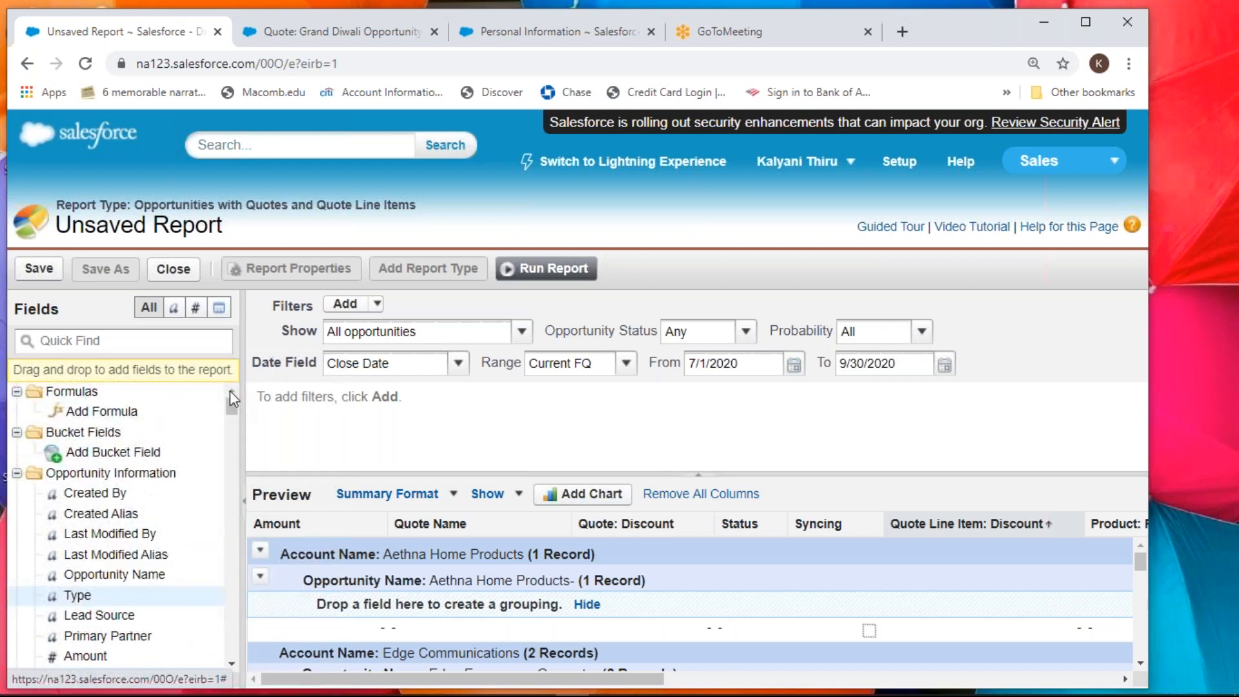
{"action": "double_click", "coordinate": [98, 413]}
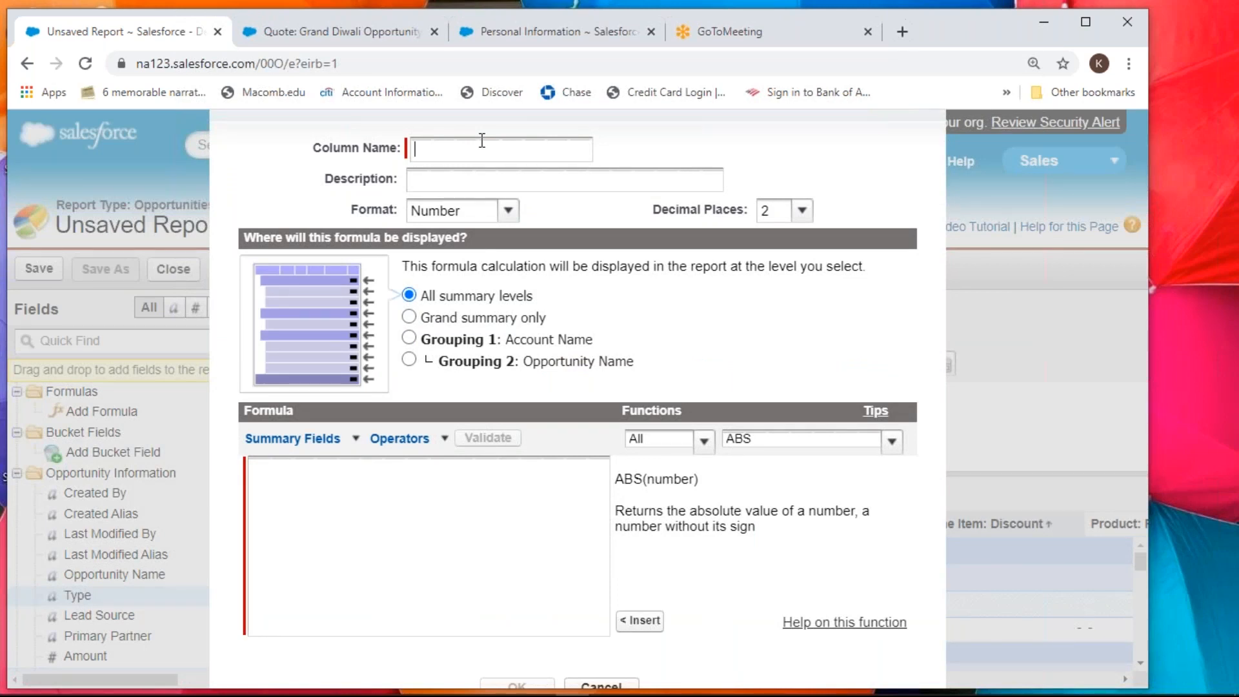
{"action": "type", "text": "prcentage"}
{"action": "left_click", "coordinate": [424, 147]}
{"action": "type", "text": "e"}
{"action": "key", "text": "BackSpace"}
{"action": "key", "text": "Right"}
{"action": "type", "text": "e"}
{"action": "key", "text": "Tab"}
{"action": "left_click", "coordinate": [462, 215]}
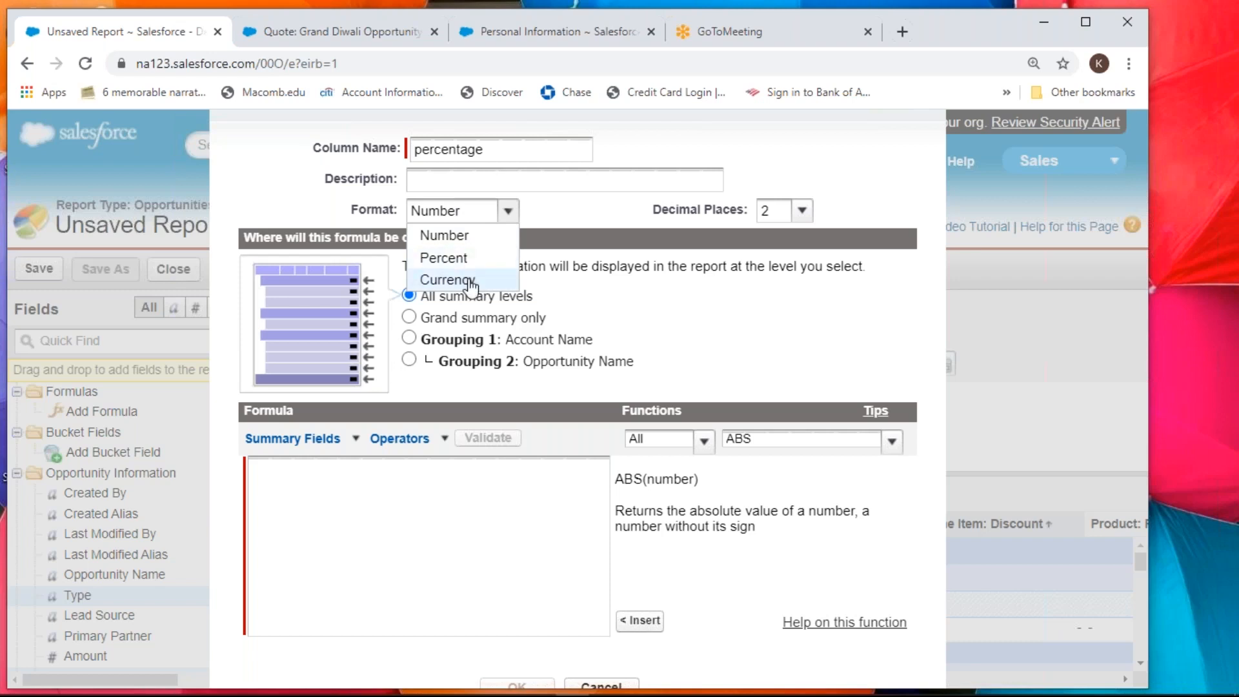
{"action": "left_click", "coordinate": [423, 503]}
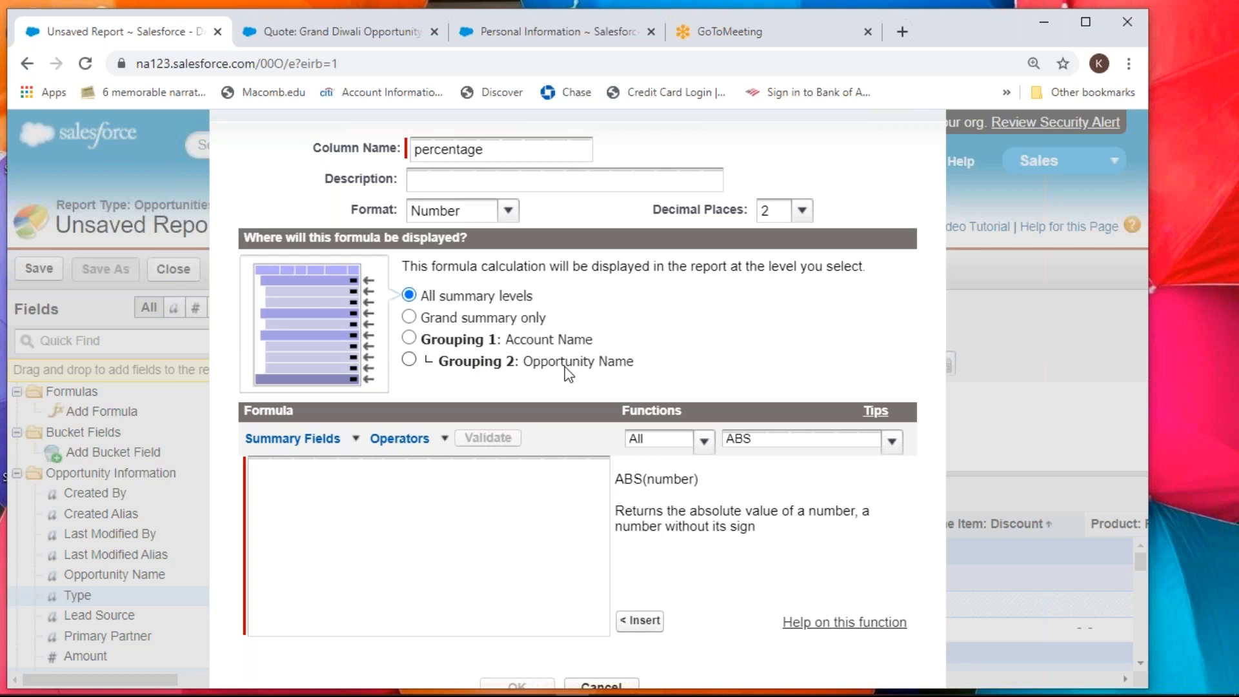
- Display the formula at the Grouping 2: Opportunity Name level
{"action": "left_click", "coordinate": [409, 360]}
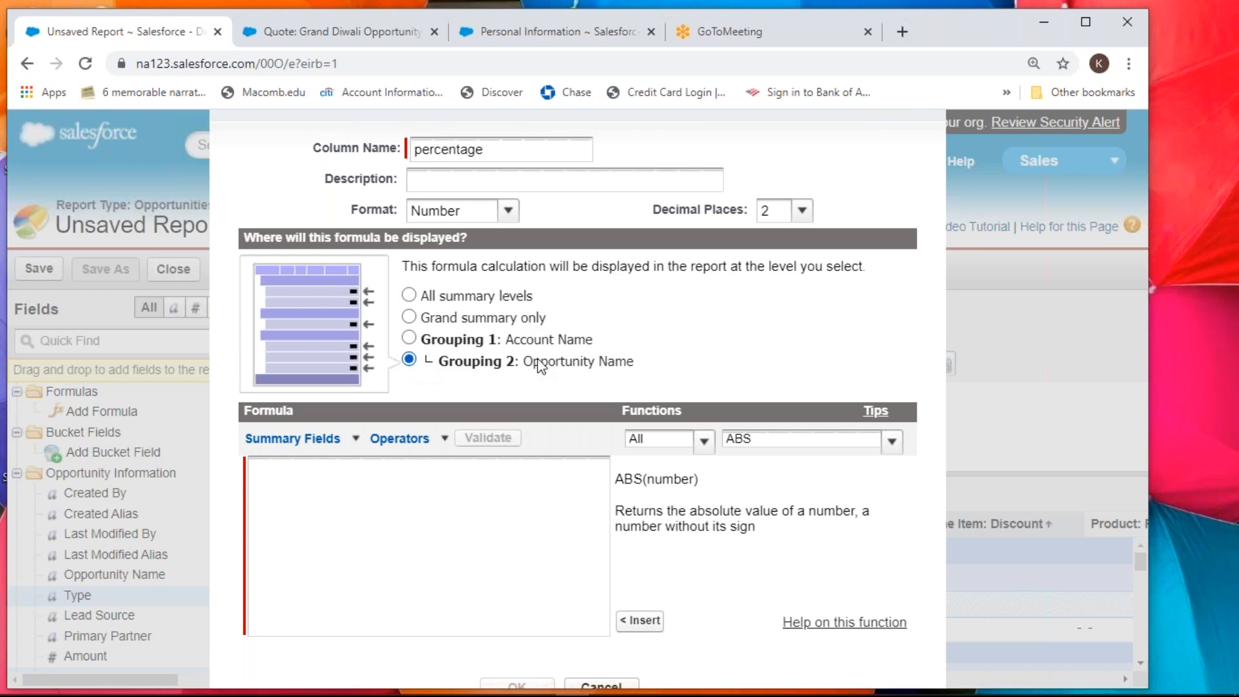
{"action": "left_click_drag", "start_coordinate": [523, 362], "coordinate": [642, 365]}
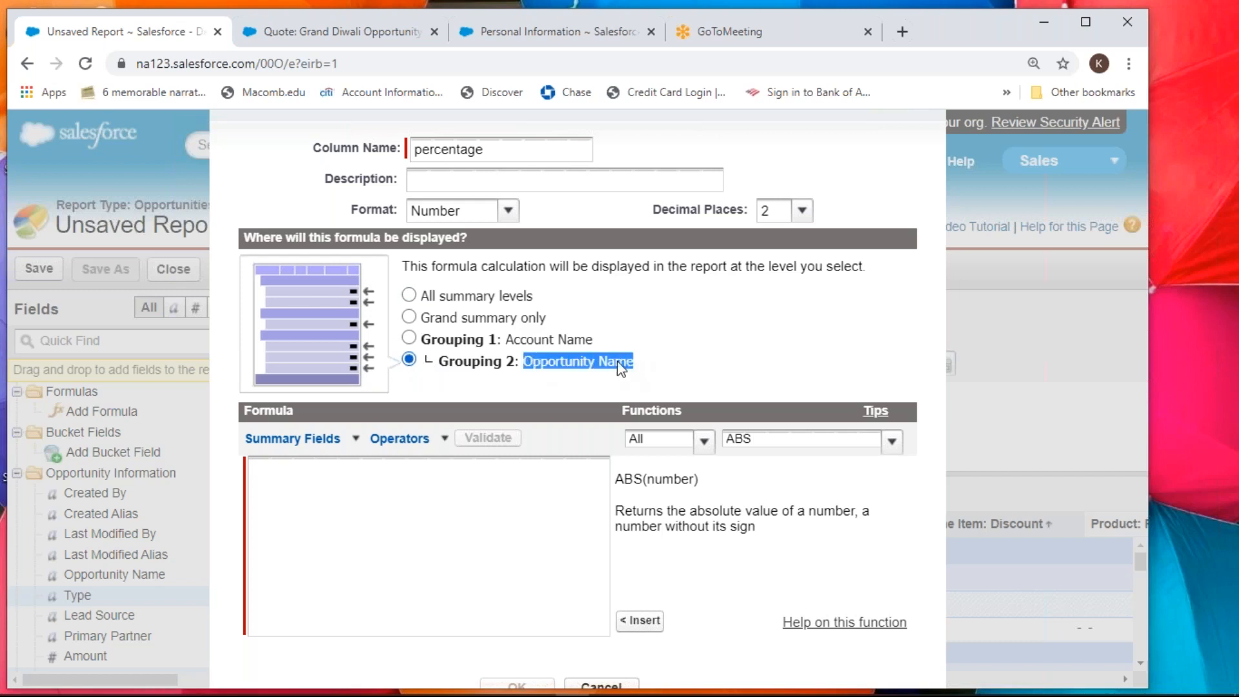
{"action": "left_click", "coordinate": [507, 345]}
{"action": "left_click_drag", "start_coordinate": [508, 345], "coordinate": [589, 347]}
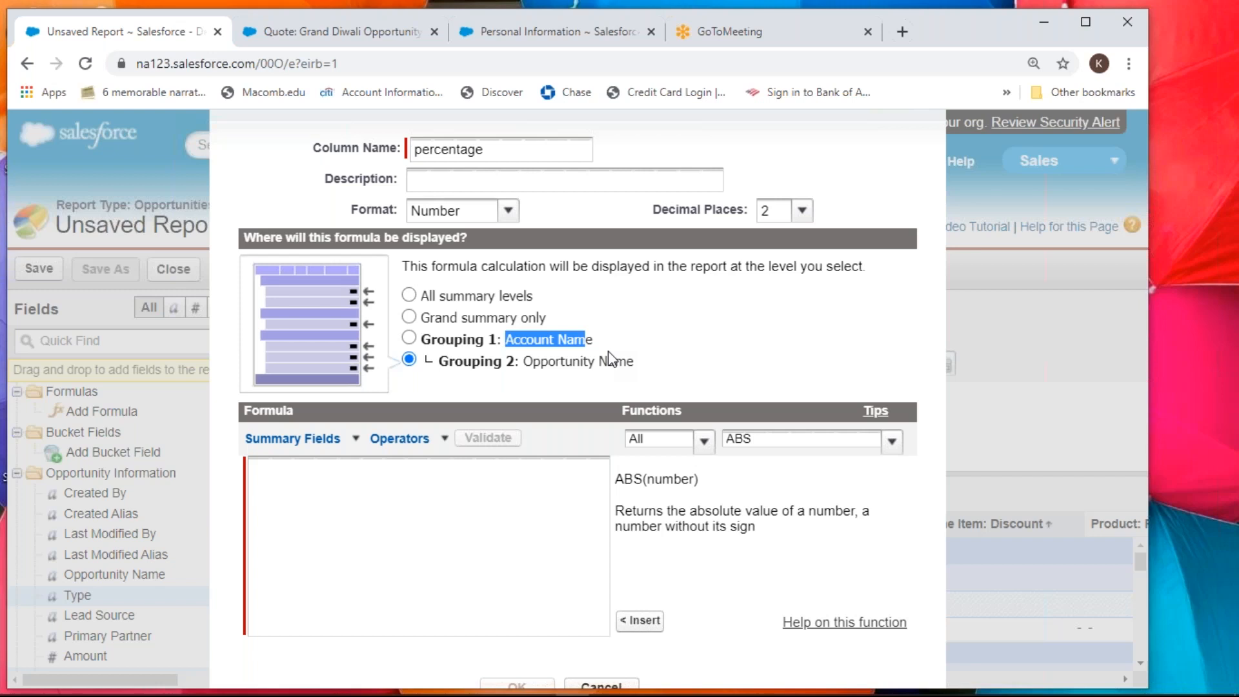
{"action": "left_click", "coordinate": [530, 502]}
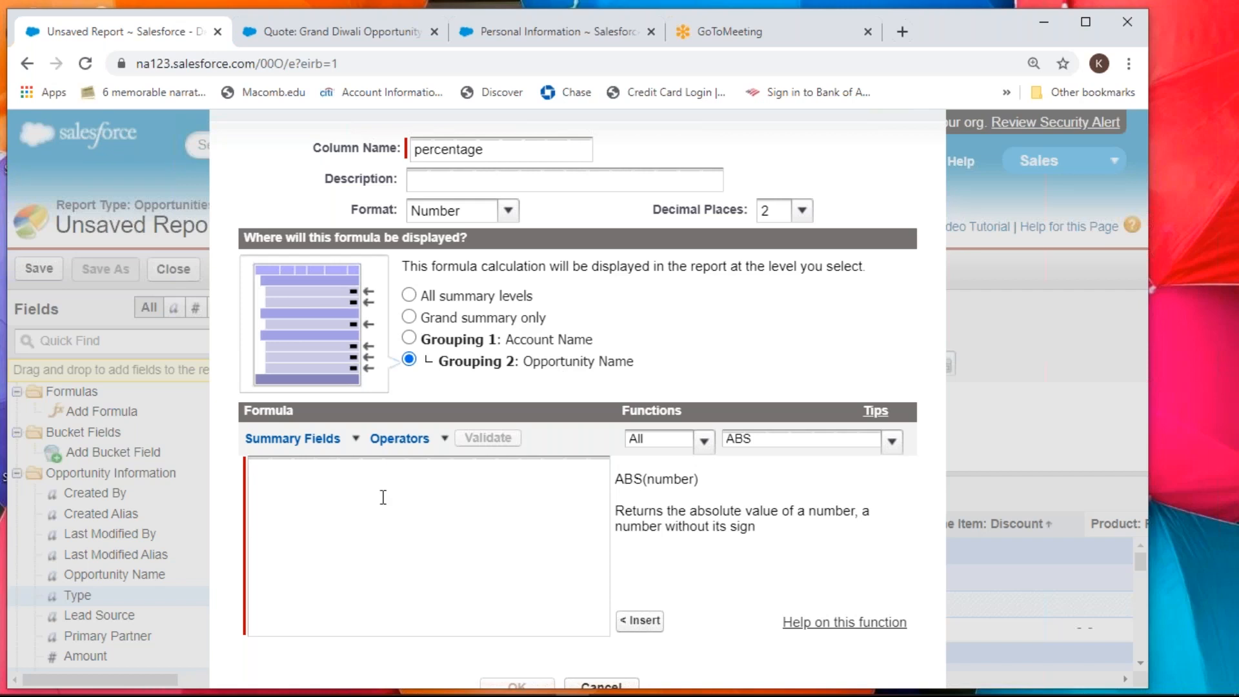
- Review the summary fields available for the formula, including the Sum, Largest Value, Smallest Value and Average options of each
{"action": "left_click", "coordinate": [292, 438]}
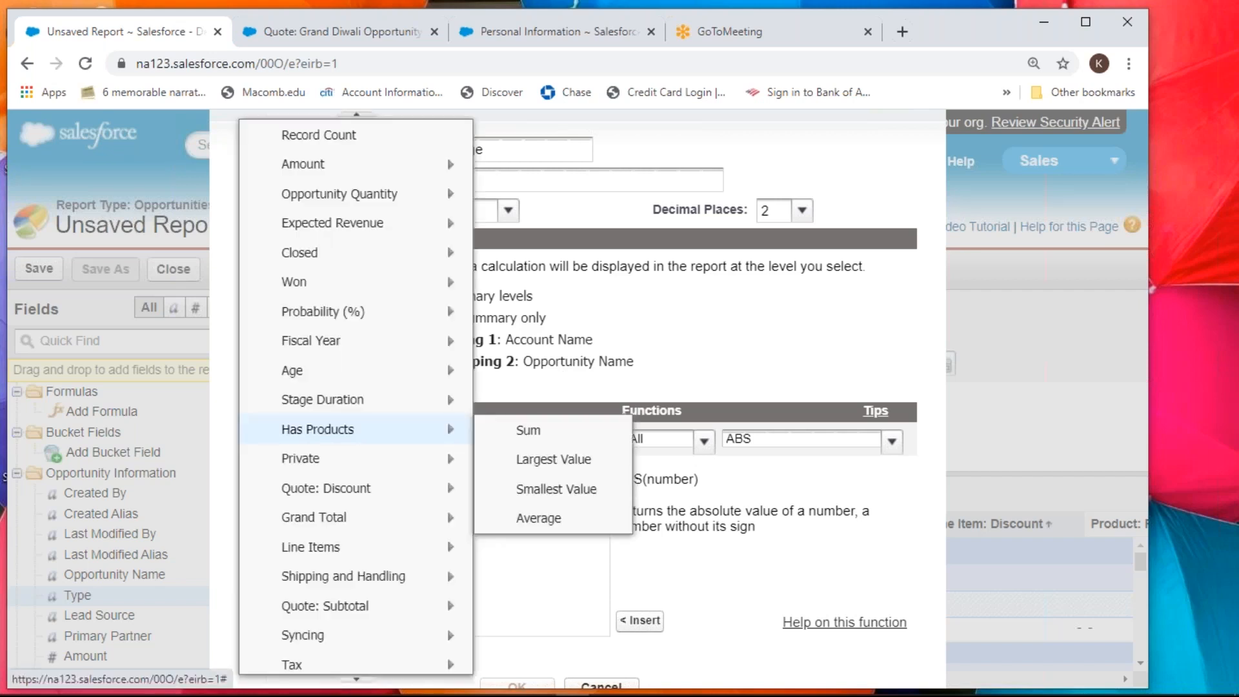
{"action": "mouse_move", "coordinate": [425, 173]}
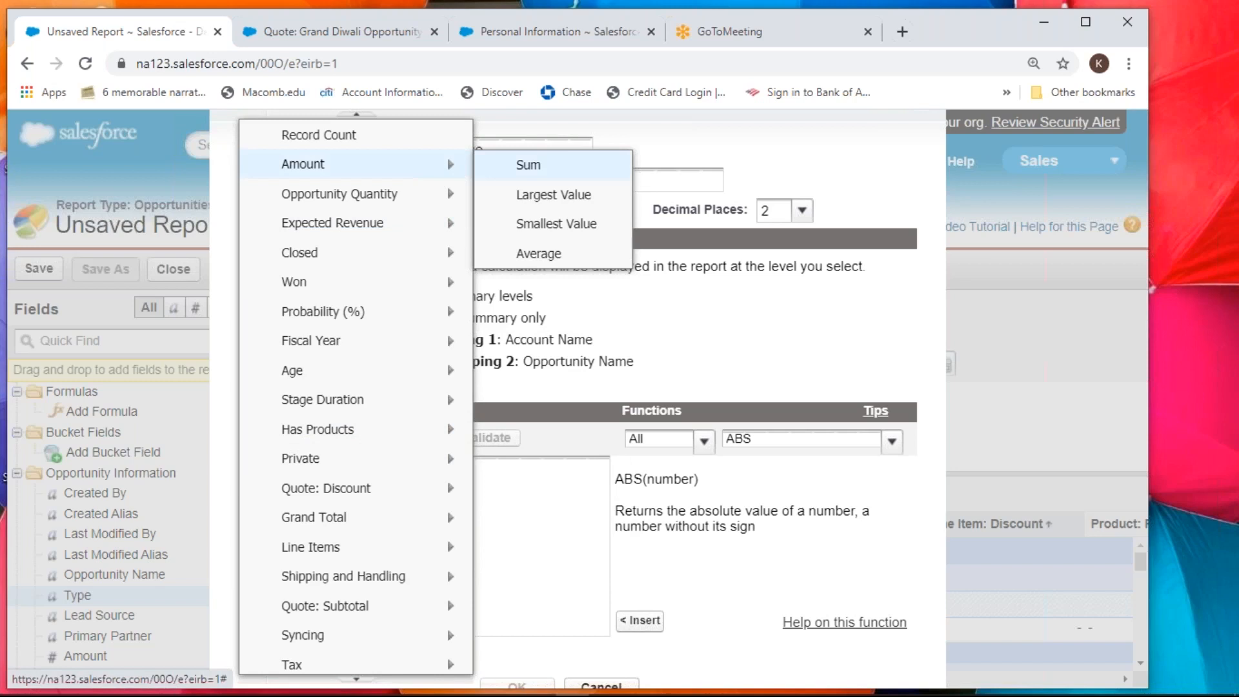
{"action": "mouse_move", "coordinate": [372, 497]}
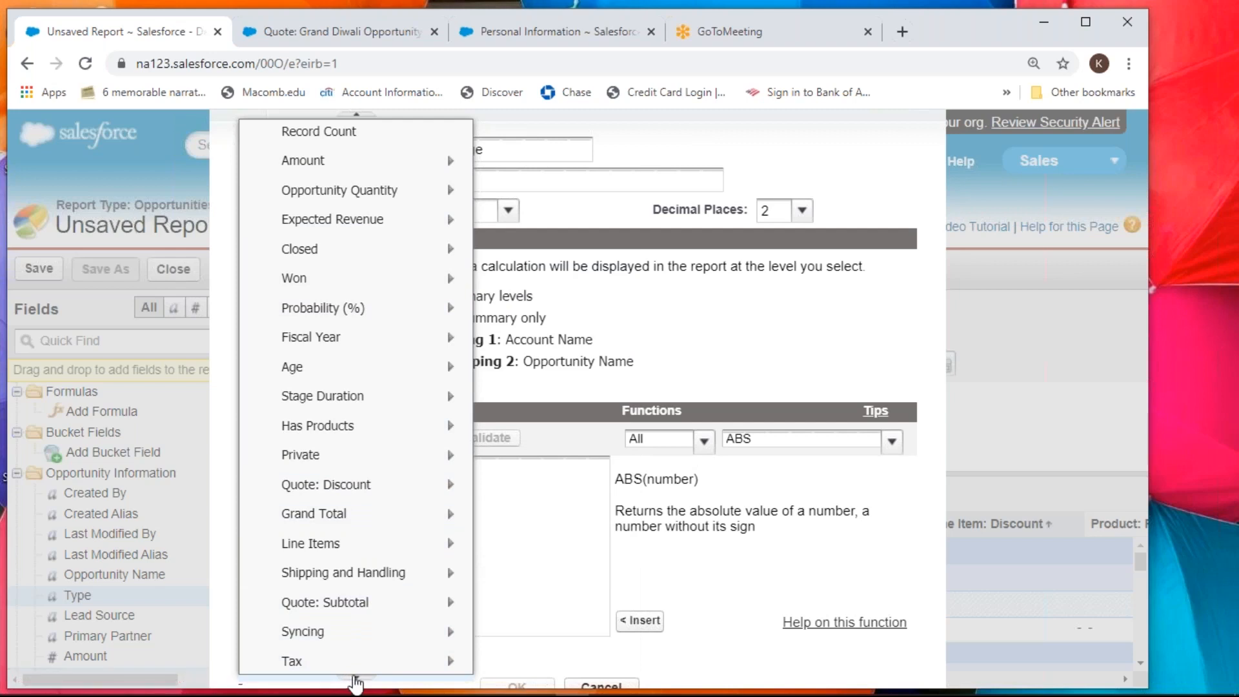
{"action": "left_click", "coordinate": [354, 682]}
{"action": "mouse_move", "coordinate": [348, 570]}
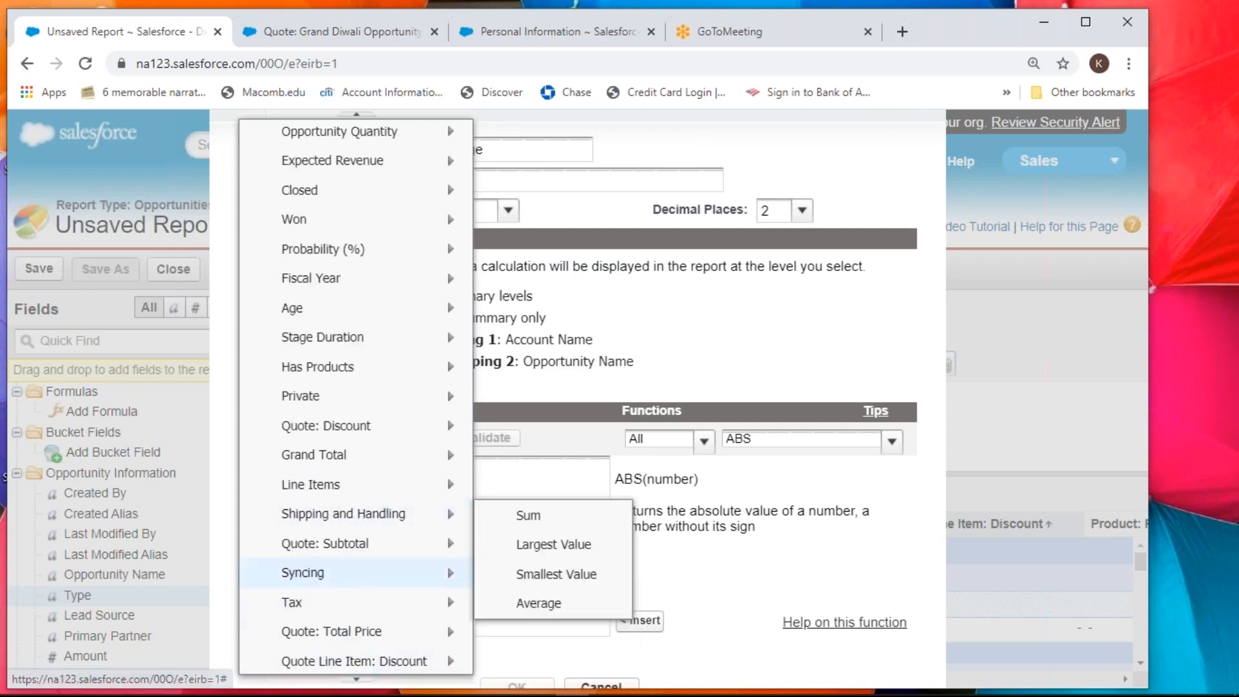
{"action": "left_click", "coordinate": [533, 510]}
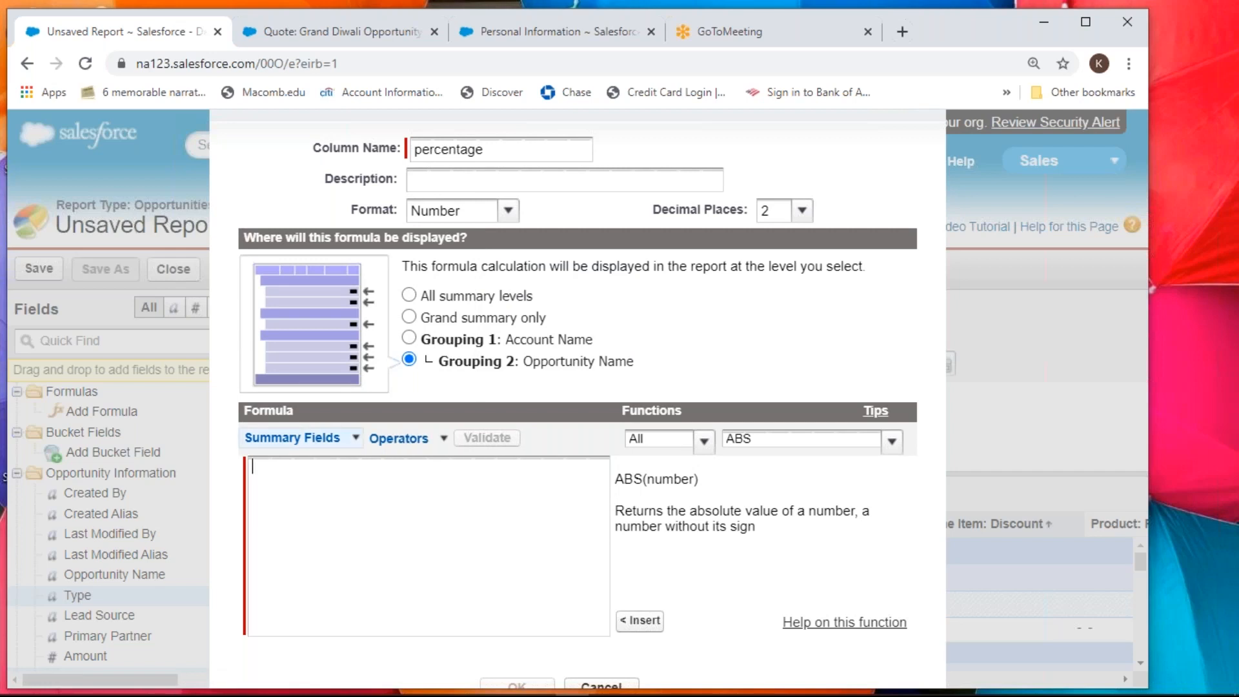
{"action": "left_click", "coordinate": [297, 438]}
{"action": "mouse_move", "coordinate": [297, 431]}
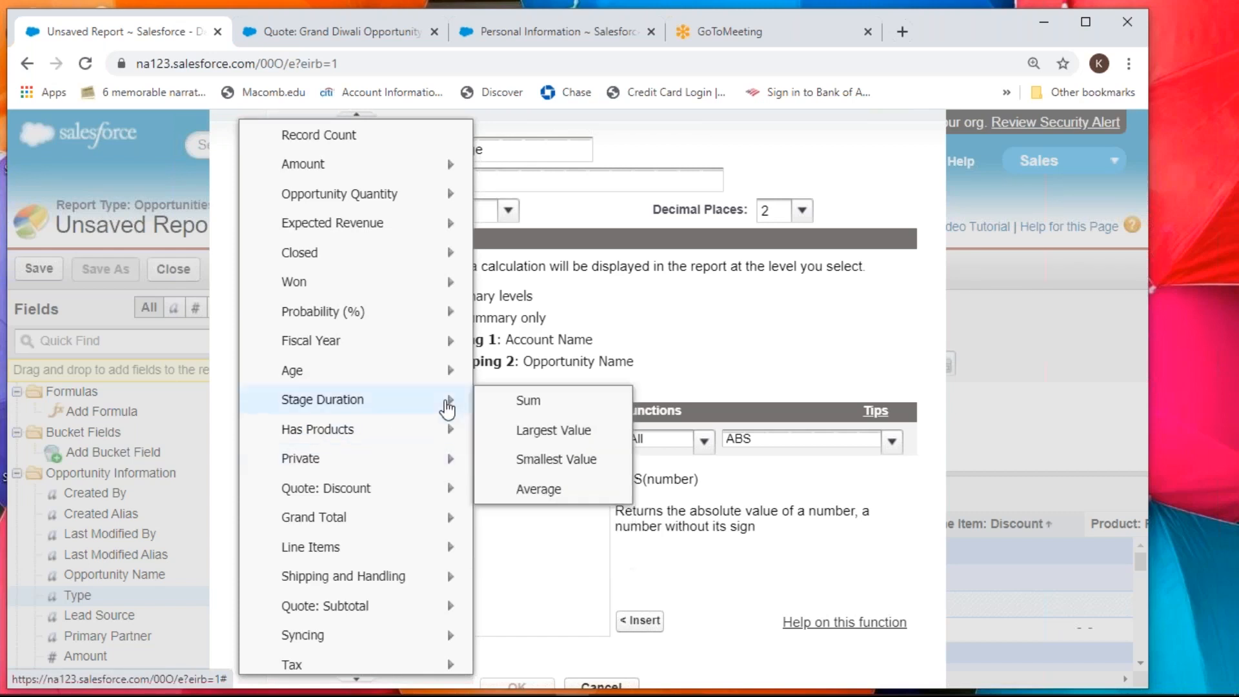
{"action": "left_click", "coordinate": [565, 384]}
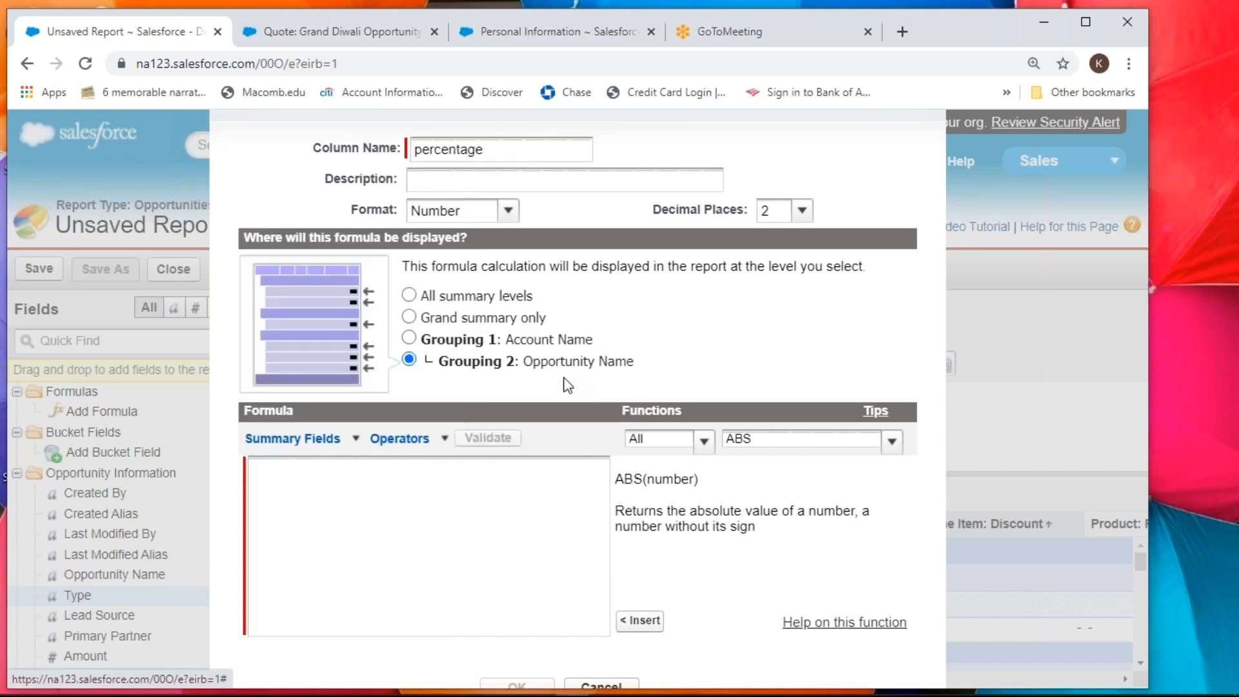
- Display the percentage formula at the Grouping 1: Account Name level, define it as the sum of Amount, and add it to the report
{"action": "left_click", "coordinate": [409, 340]}
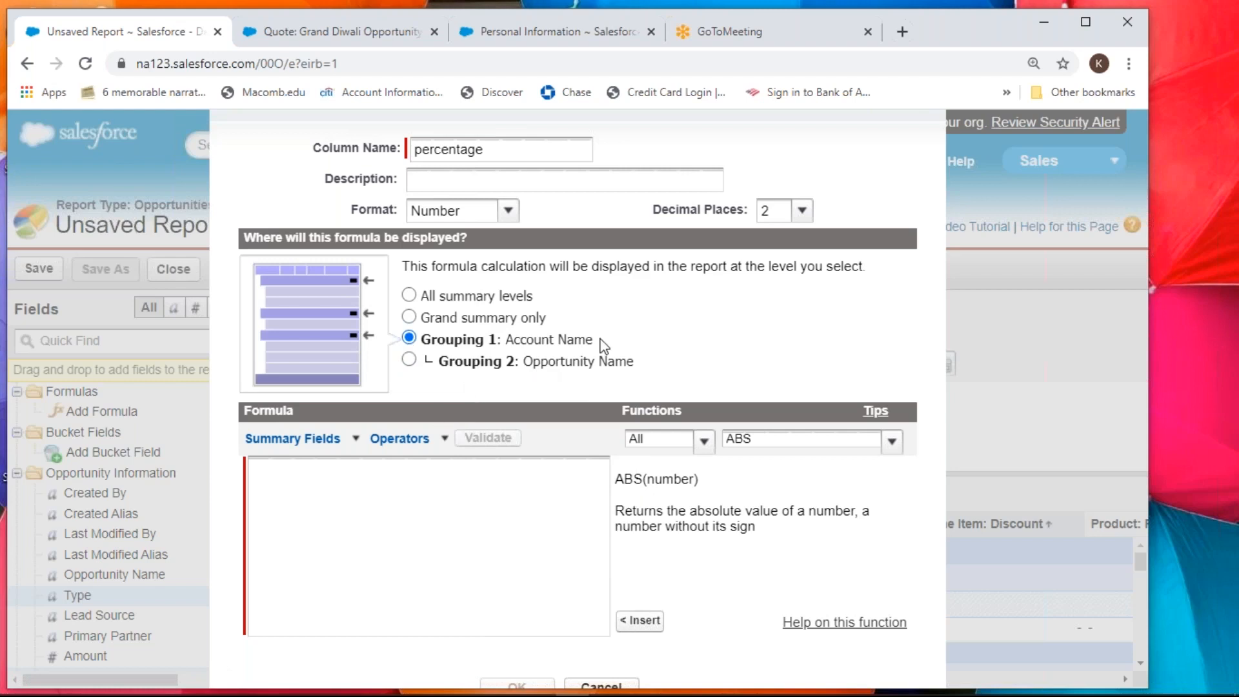
{"action": "left_click", "coordinate": [357, 439]}
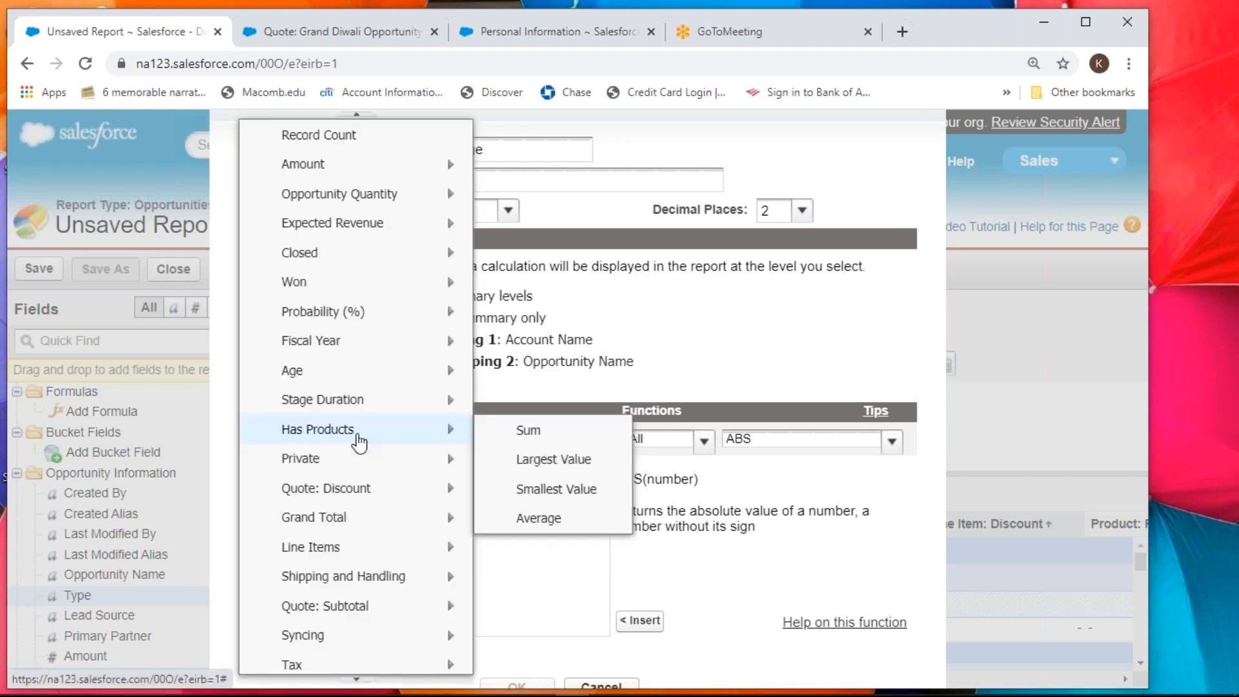
{"action": "mouse_move", "coordinate": [347, 169]}
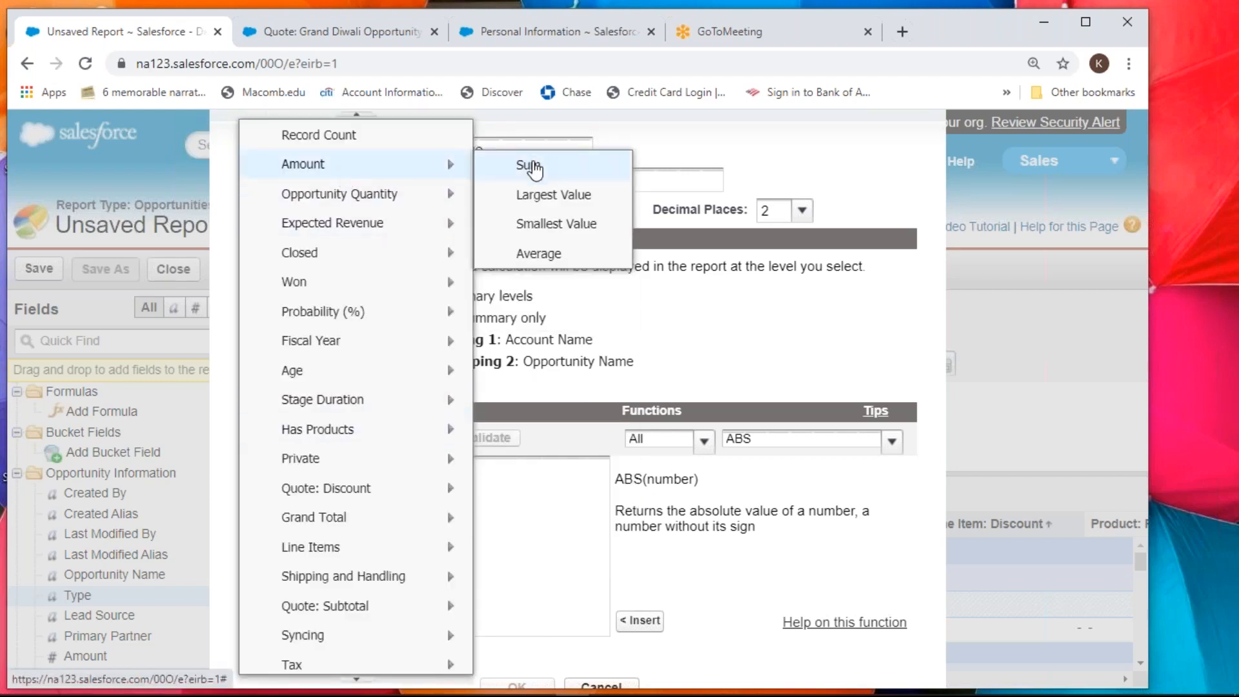
{"action": "left_click", "coordinate": [530, 166]}
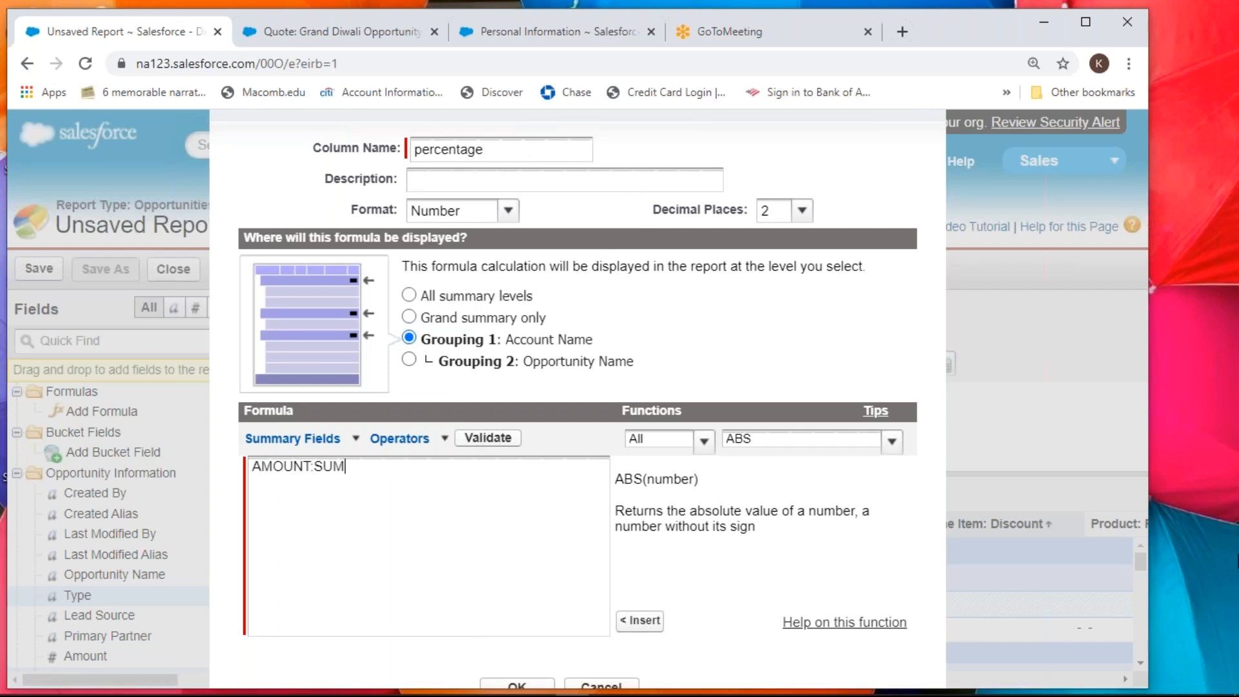
{"action": "left_click", "coordinate": [514, 683]}
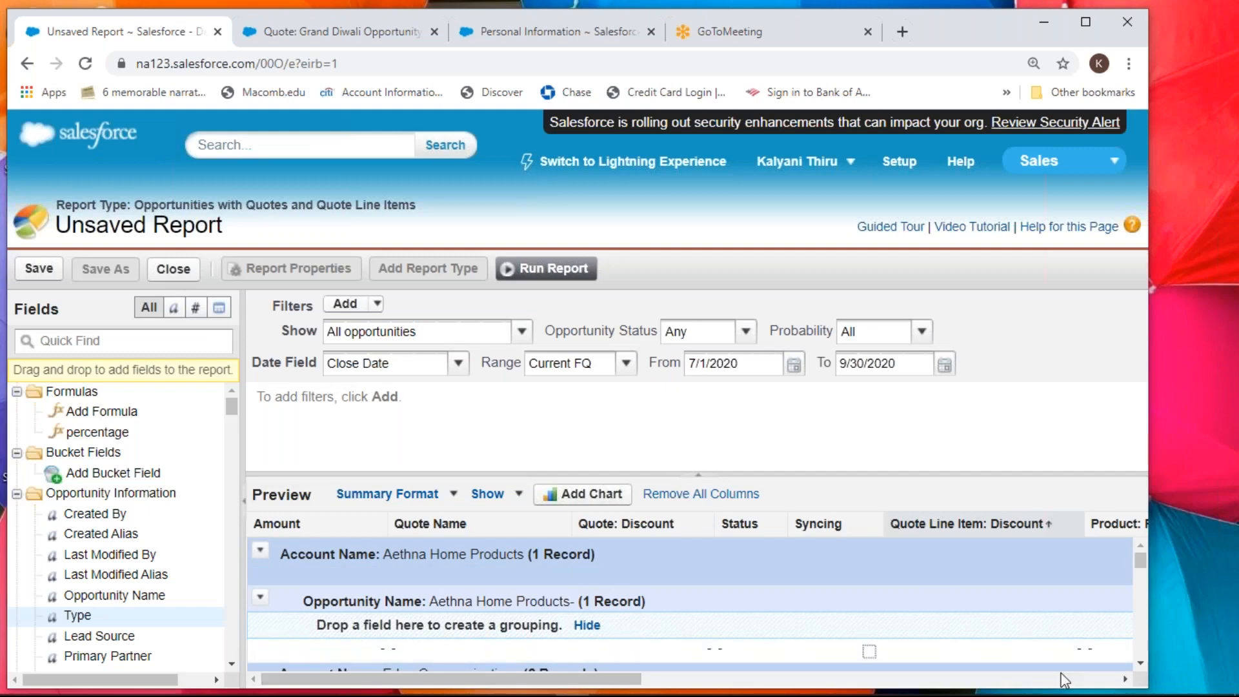
- Run the report and examine the percentage column's values for the account groupings
{"action": "left_click", "coordinate": [542, 269]}
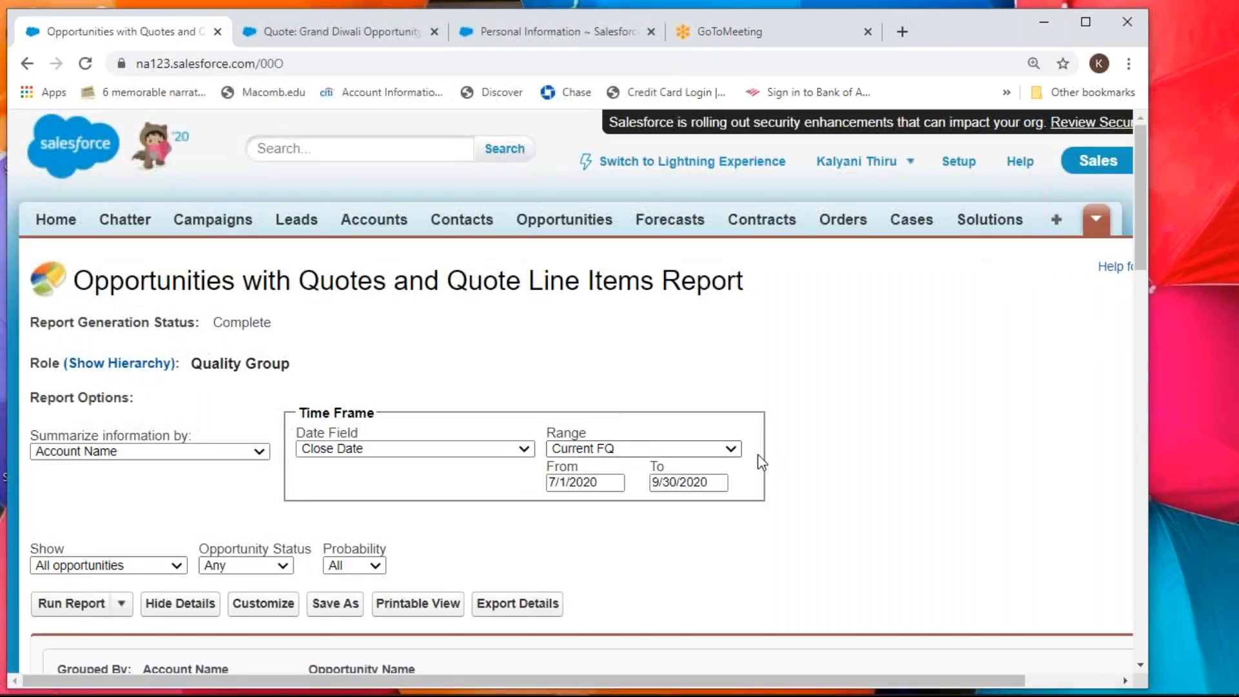
{"action": "scroll", "coordinate": [758, 455], "scroll_direction": "down", "scroll_amount": 5}
{"action": "scroll", "coordinate": [757, 454], "scroll_direction": "down", "scroll_amount": 3}
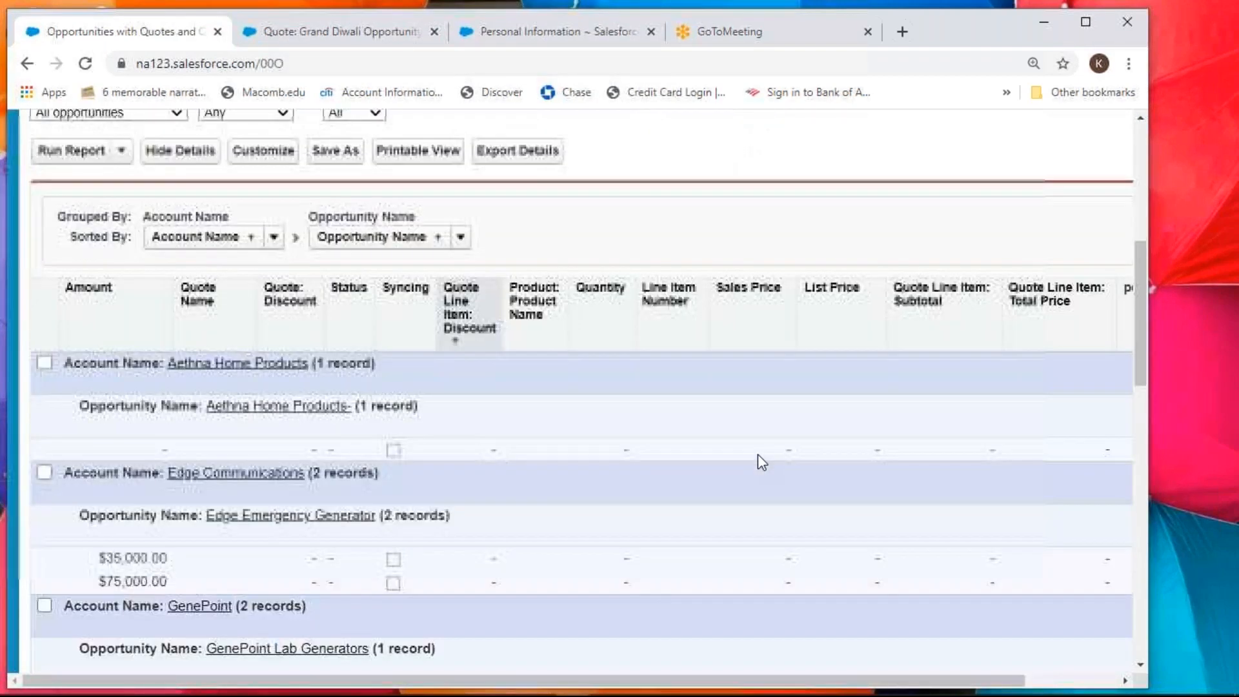
{"action": "left_click", "coordinate": [1095, 679]}
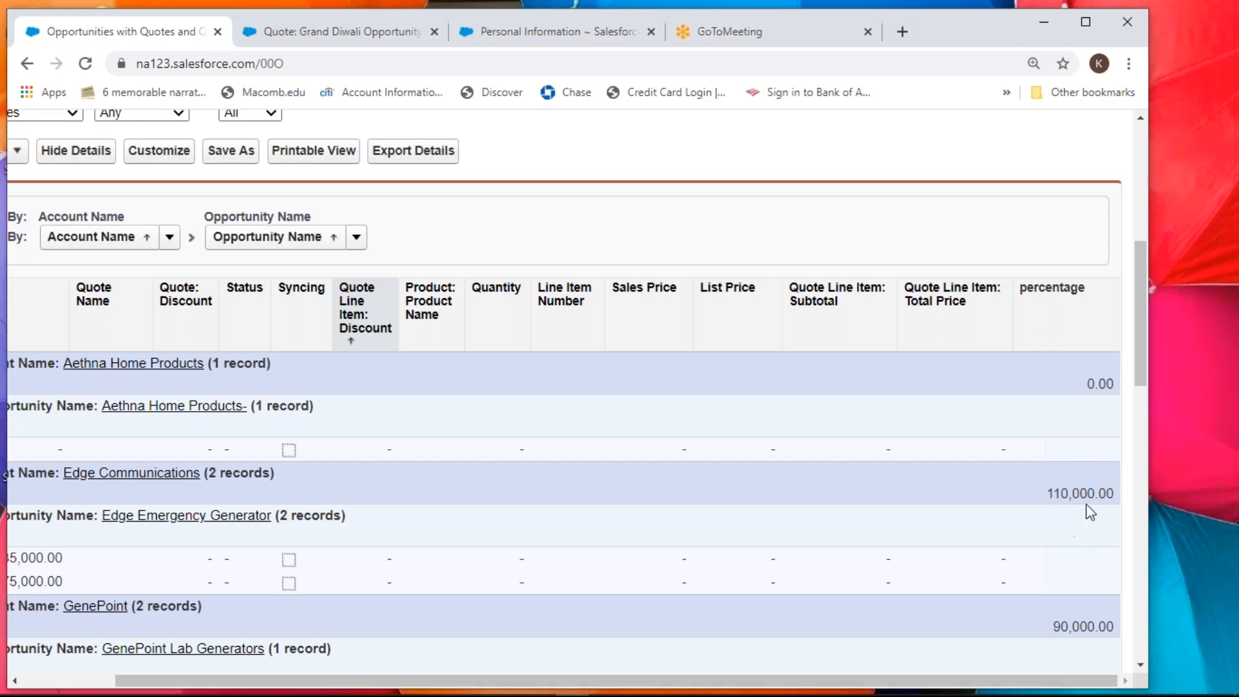
{"action": "mouse_move", "coordinate": [1065, 685]}
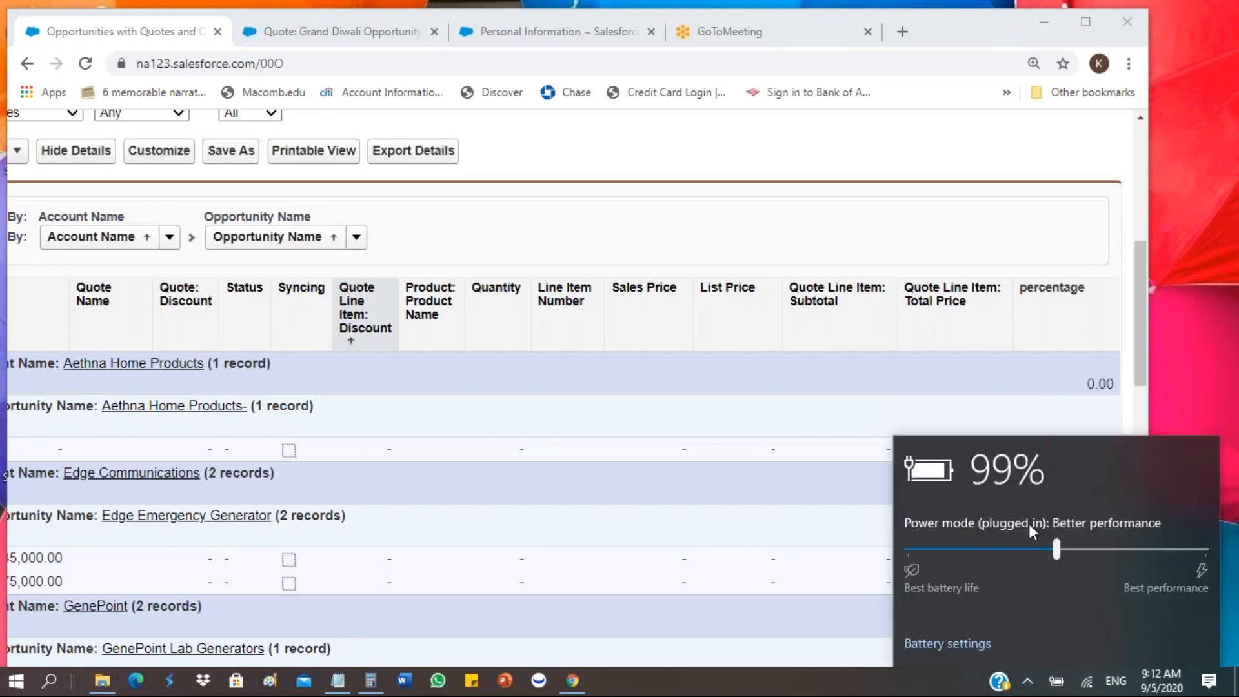
{"action": "left_click", "coordinate": [984, 371]}
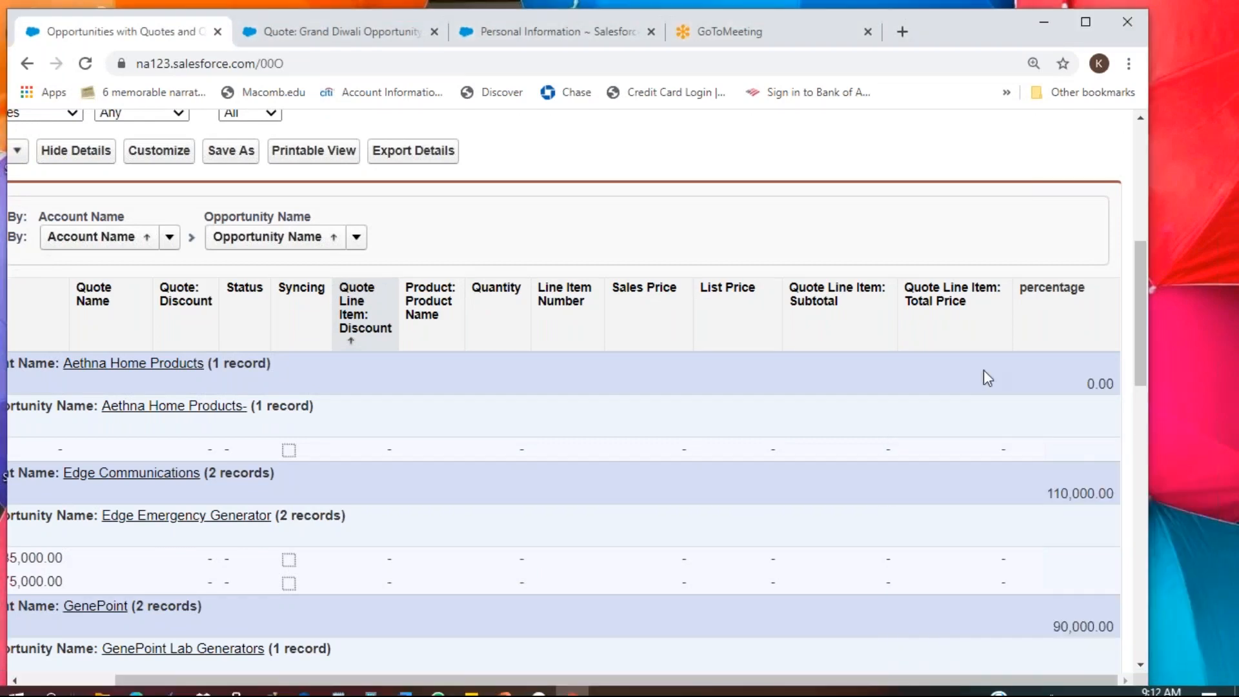
- Compare the amounts of the Grand Diwali Opportunity lines with the percentage value of their account grouping
{"action": "left_click_drag", "start_coordinate": [275, 671], "coordinate": [258, 677]}
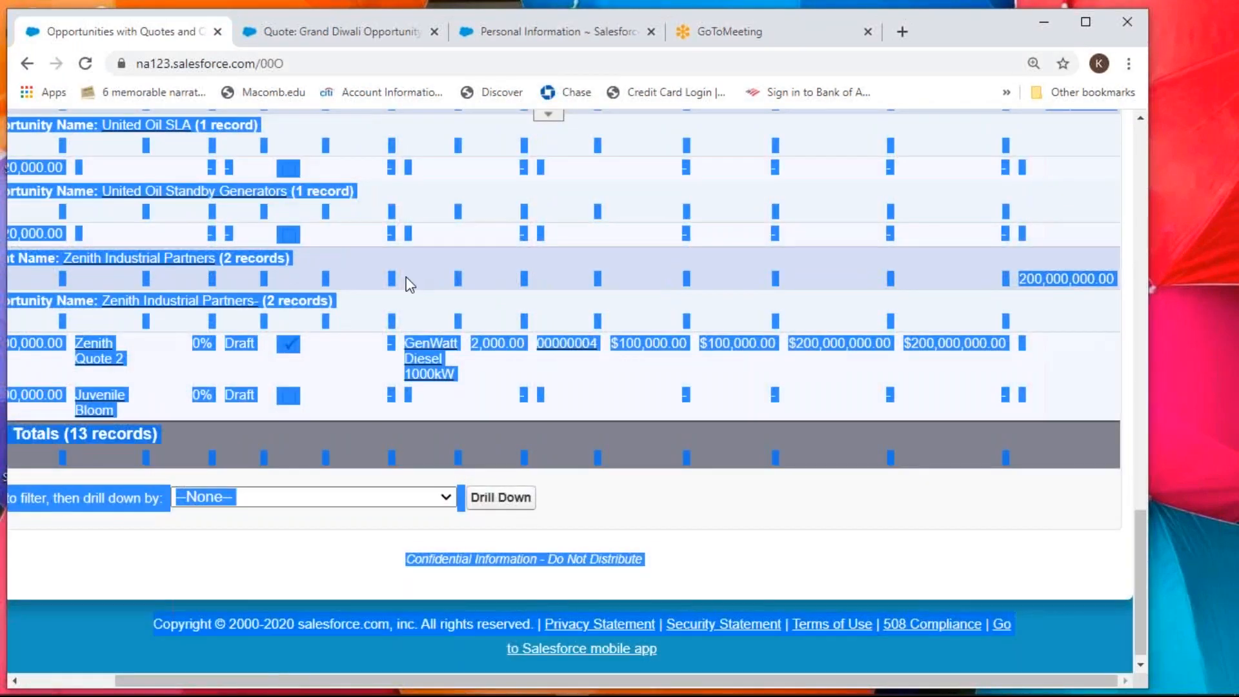
{"action": "scroll", "coordinate": [406, 277], "scroll_direction": "up", "scroll_amount": 2}
{"action": "scroll", "coordinate": [406, 280], "scroll_direction": "up", "scroll_amount": 2}
{"action": "left_click", "coordinate": [405, 279]}
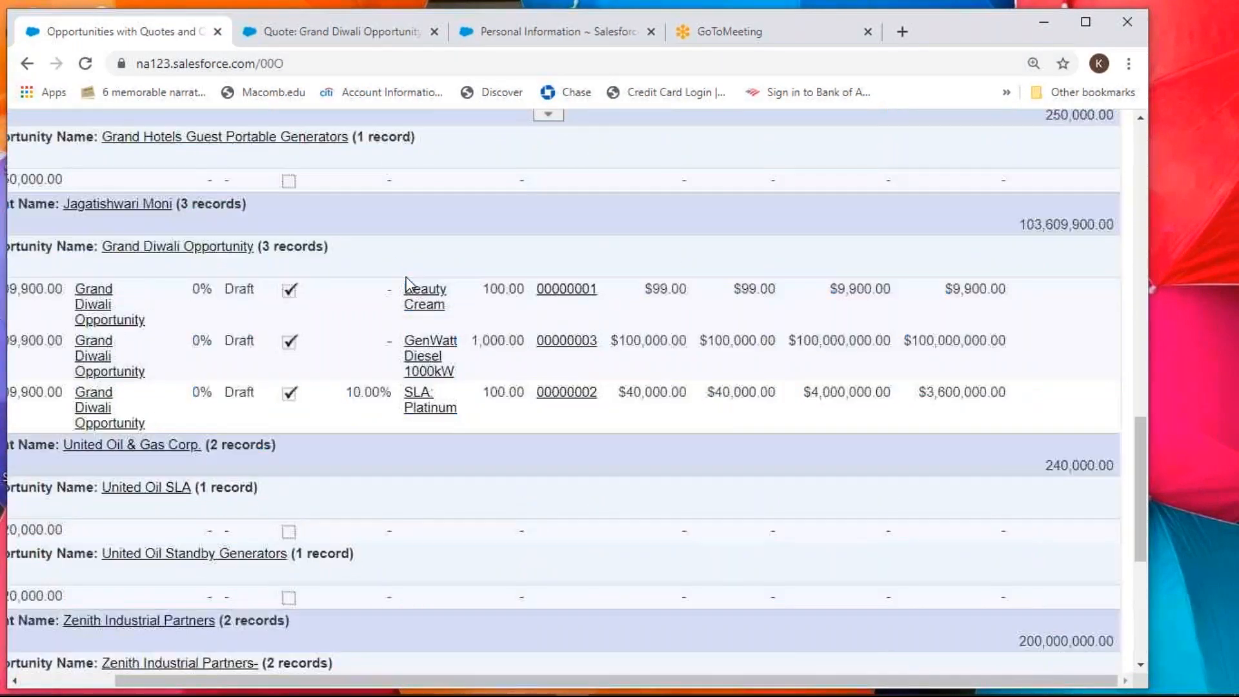
{"action": "scroll", "coordinate": [406, 278], "scroll_direction": "up", "scroll_amount": 1}
{"action": "scroll", "coordinate": [405, 277], "scroll_direction": "up", "scroll_amount": 1}
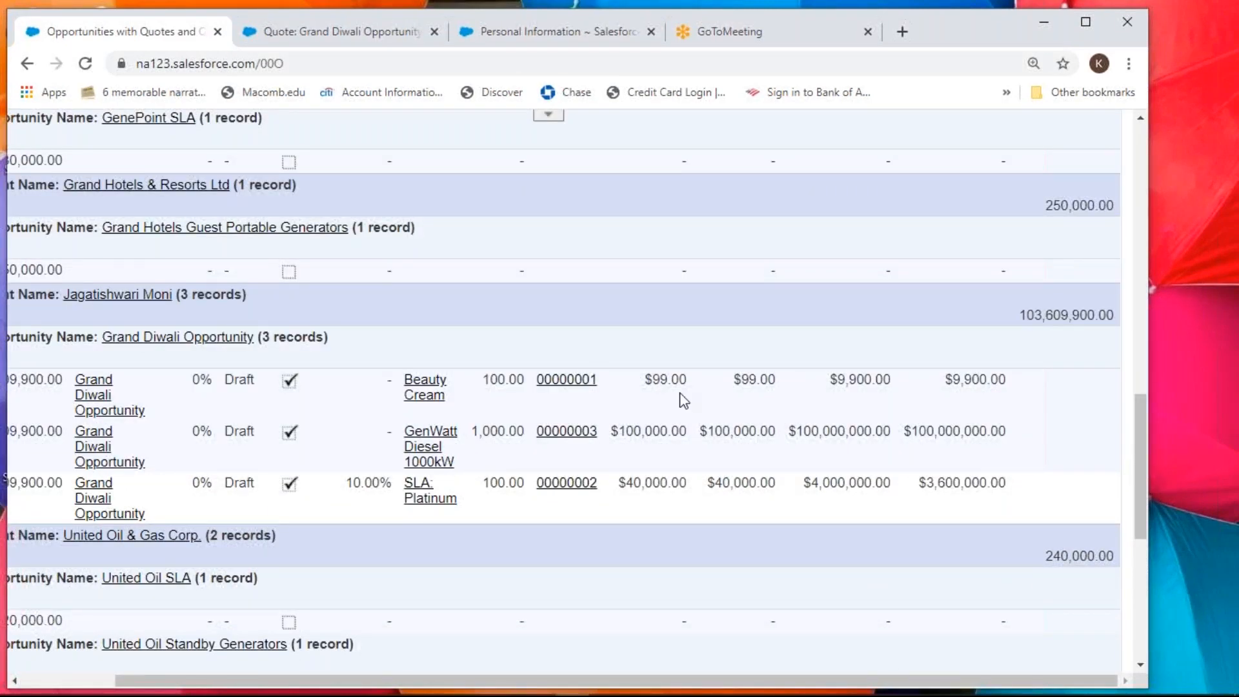
{"action": "left_click_drag", "start_coordinate": [238, 675], "coordinate": [153, 679]}
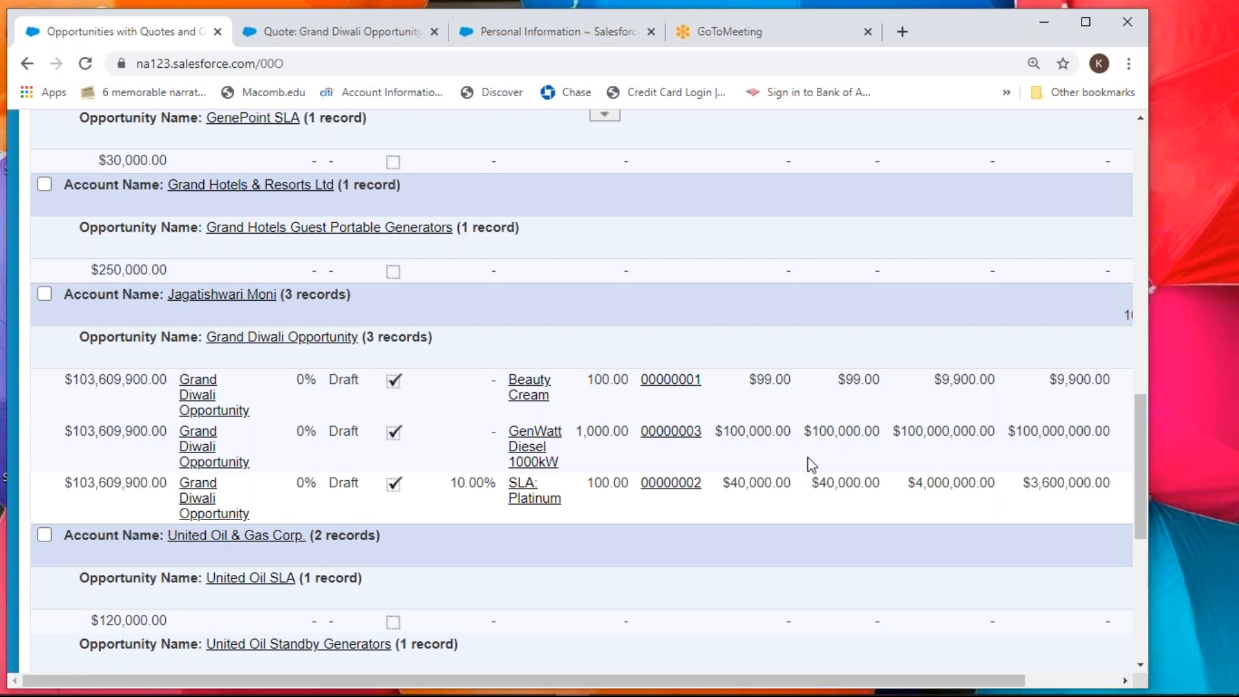
{"action": "scroll", "coordinate": [811, 464], "scroll_direction": "up", "scroll_amount": 4}
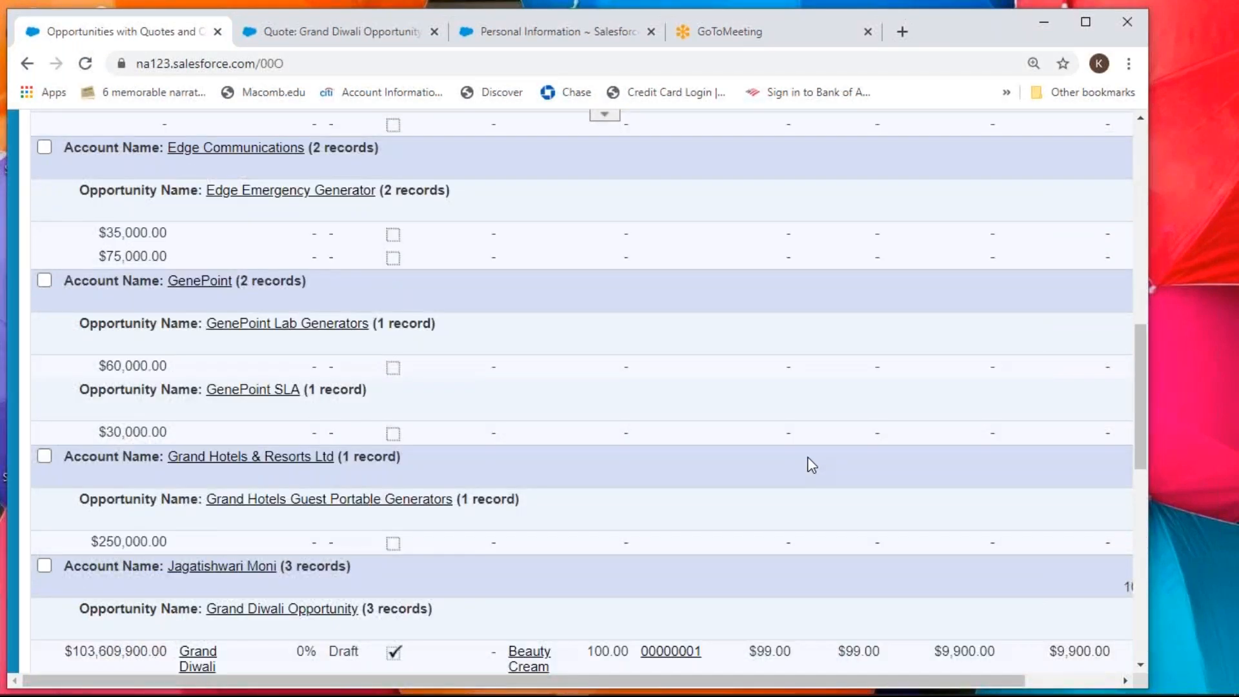
{"action": "scroll", "coordinate": [812, 465], "scroll_direction": "down", "scroll_amount": 1}
{"action": "scroll", "coordinate": [812, 464], "scroll_direction": "down", "scroll_amount": 3}
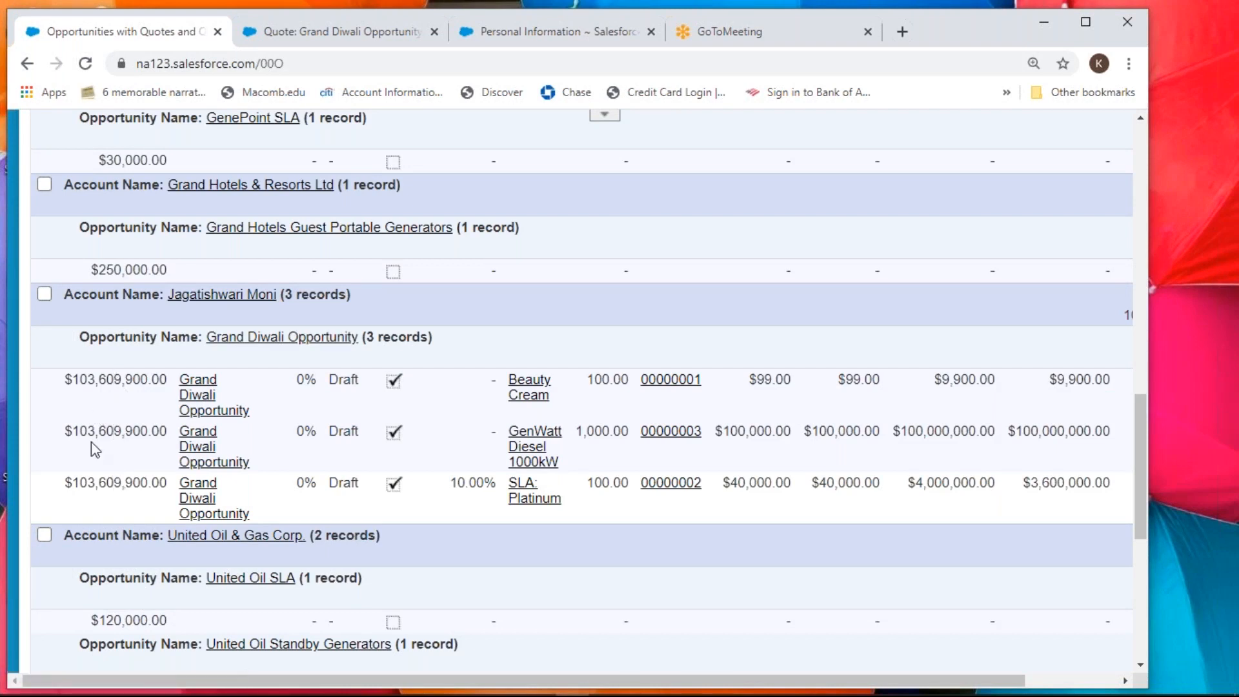
{"action": "left_click", "coordinate": [1032, 676]}
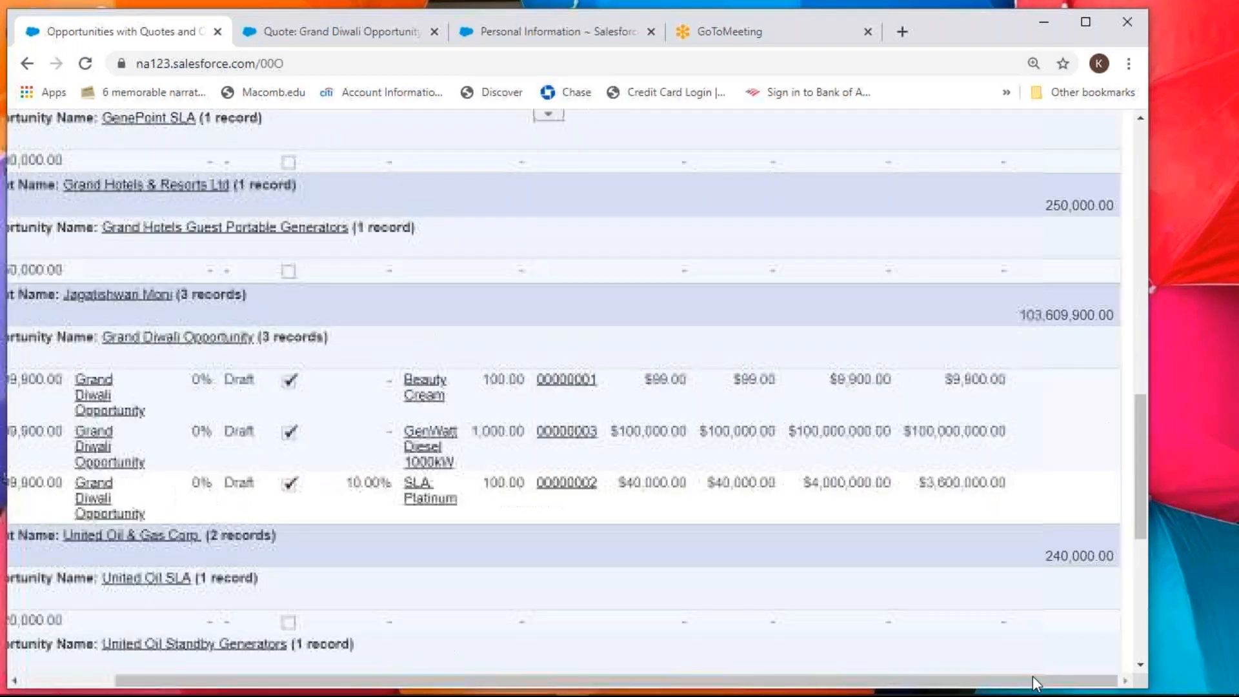
{"action": "left_click_drag", "start_coordinate": [1010, 310], "coordinate": [1109, 312]}
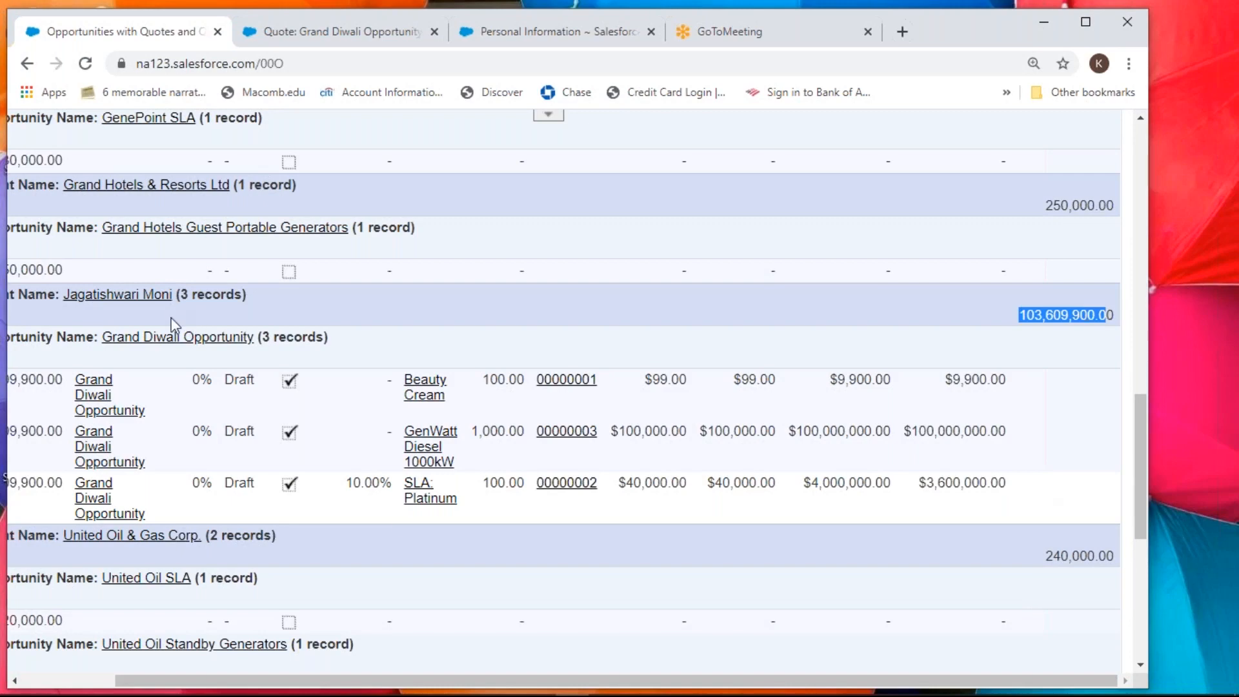
{"action": "left_click", "coordinate": [73, 680]}
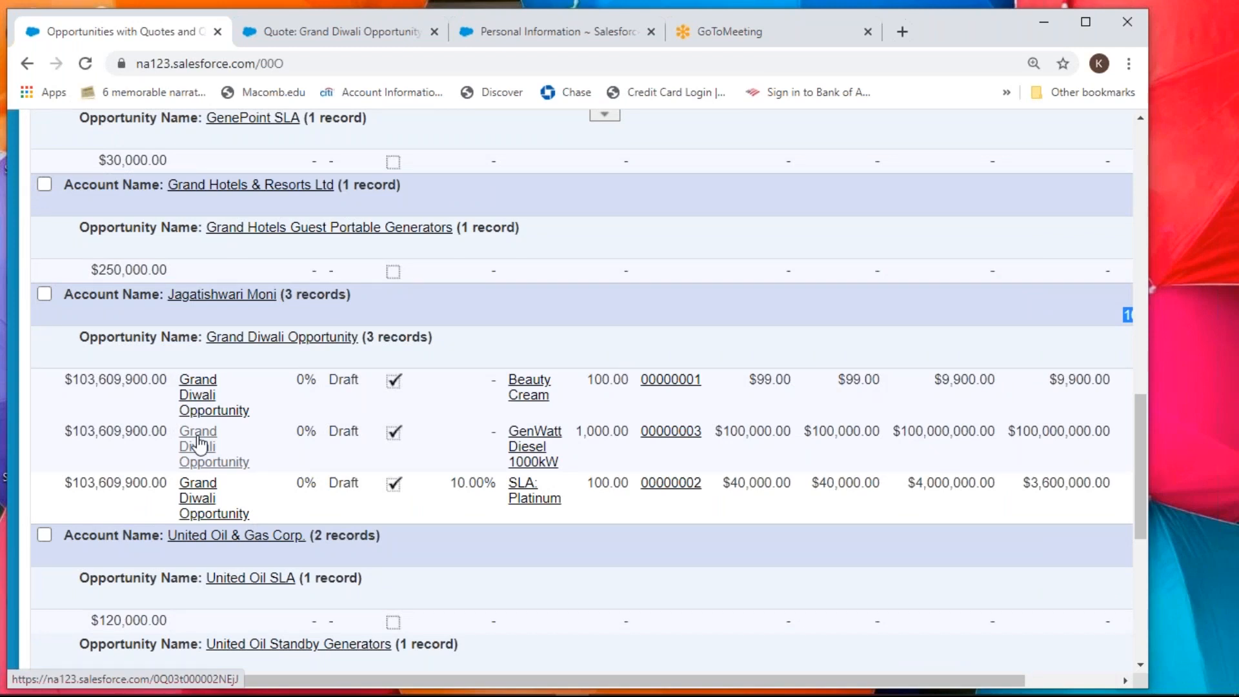
- Close the old quote and Personal Information tabs, and open the second and third Grand Diwali Opportunity quote links in separate new tabs
{"action": "left_click", "coordinate": [434, 32]}
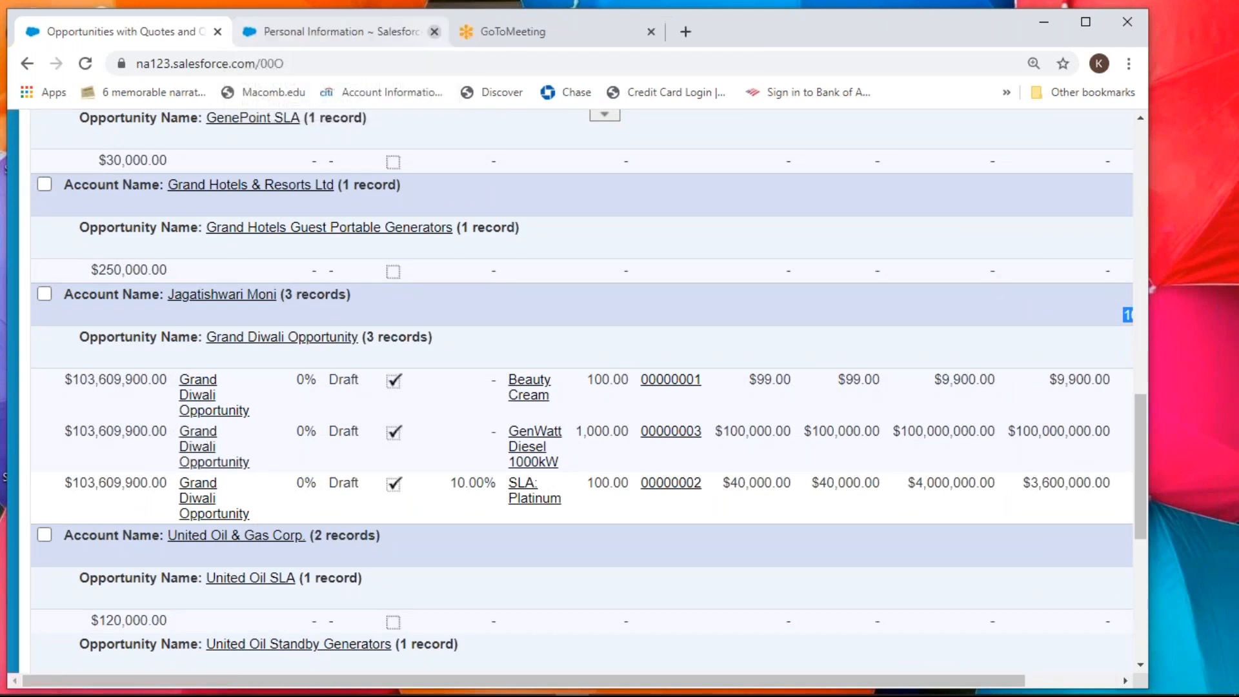
{"action": "left_click", "coordinate": [435, 31]}
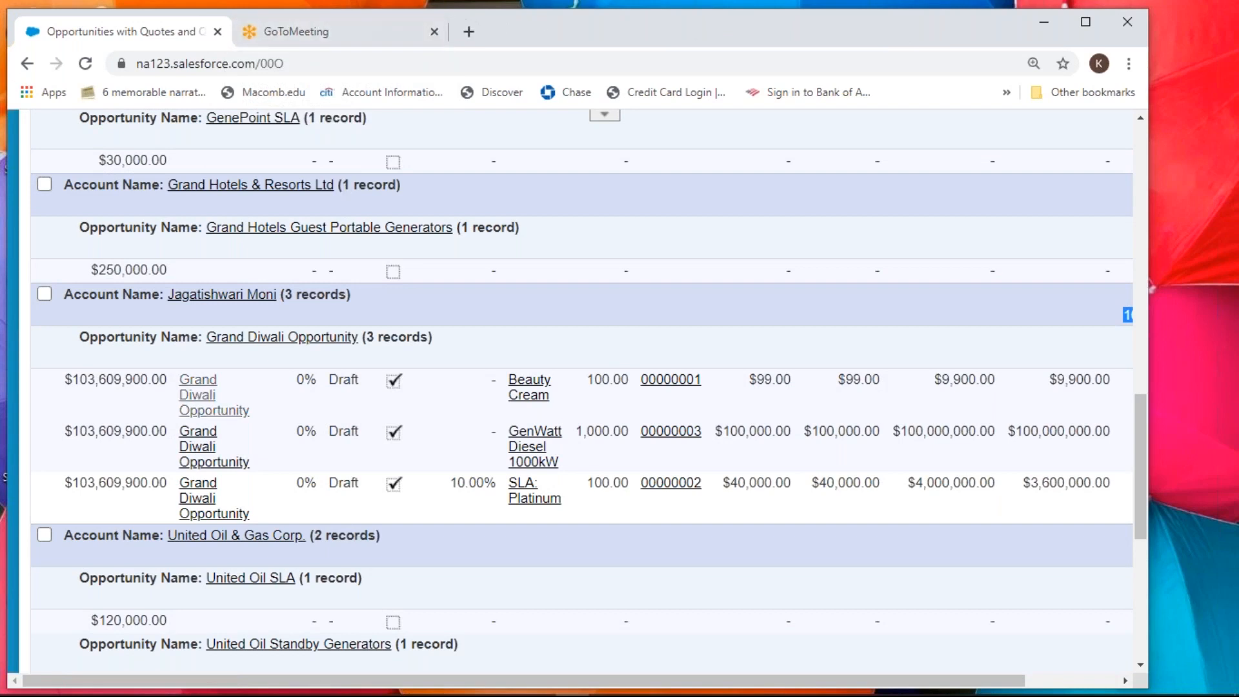
{"action": "right_click", "coordinate": [191, 450]}
{"action": "left_click", "coordinate": [213, 453]}
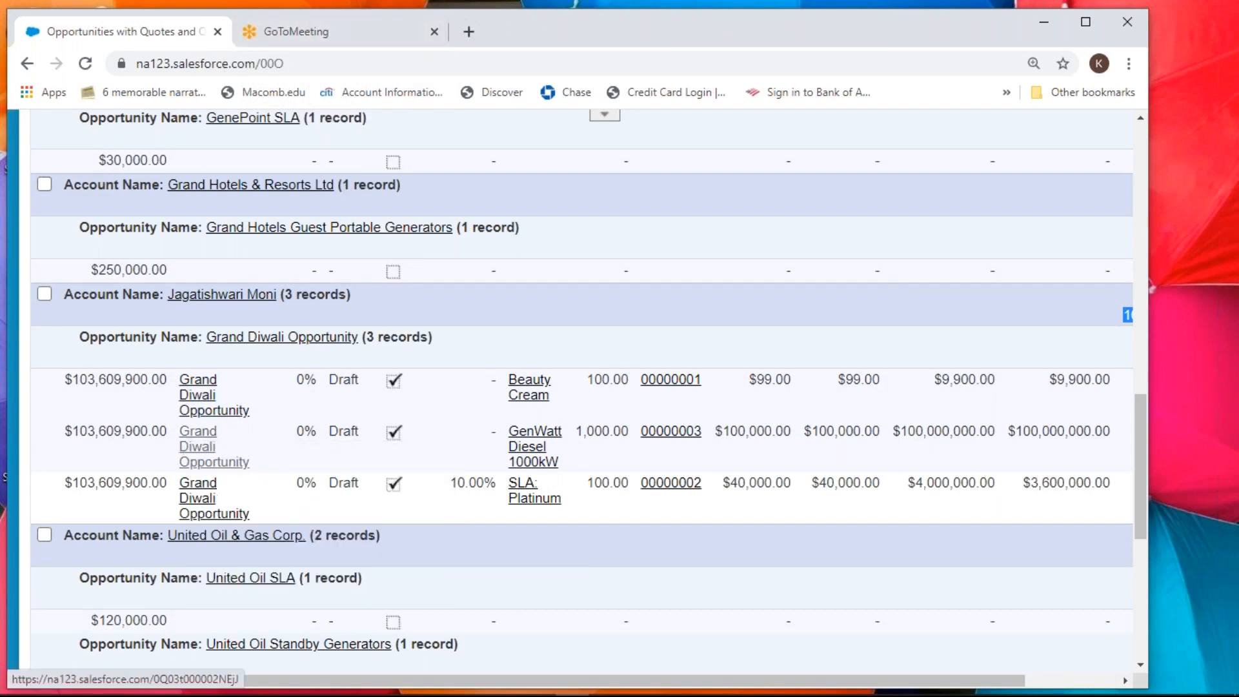
{"action": "right_click", "coordinate": [204, 490]}
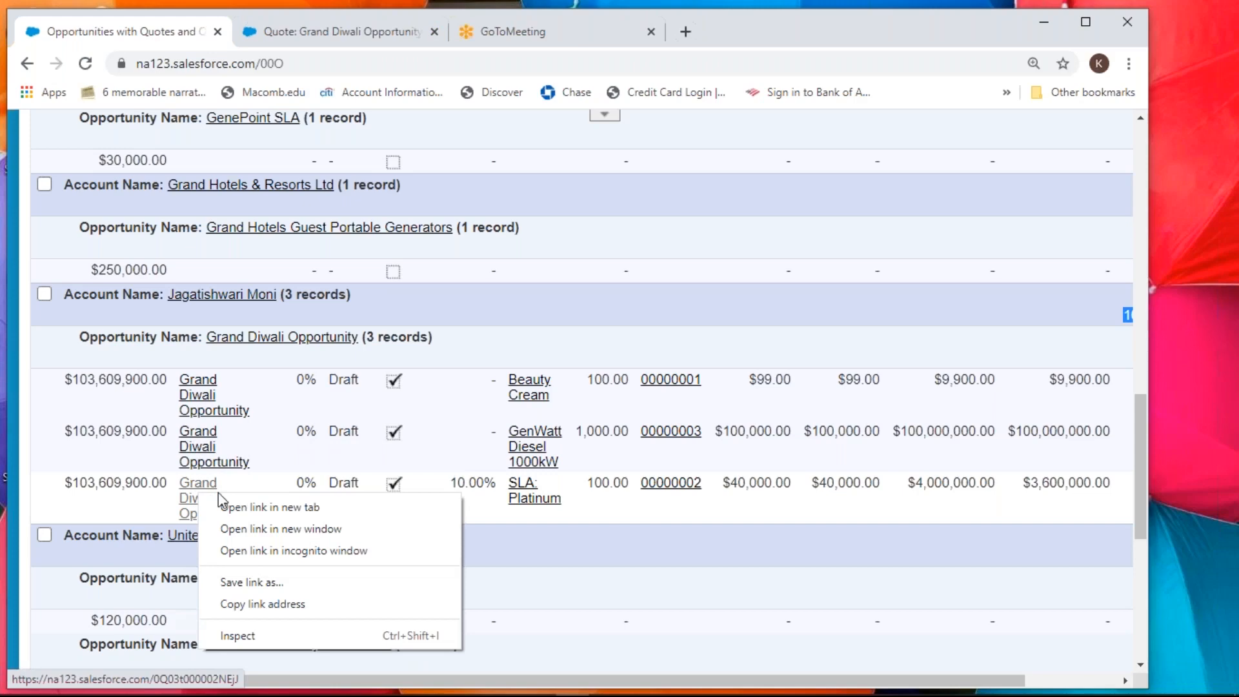
{"action": "left_click", "coordinate": [233, 507]}
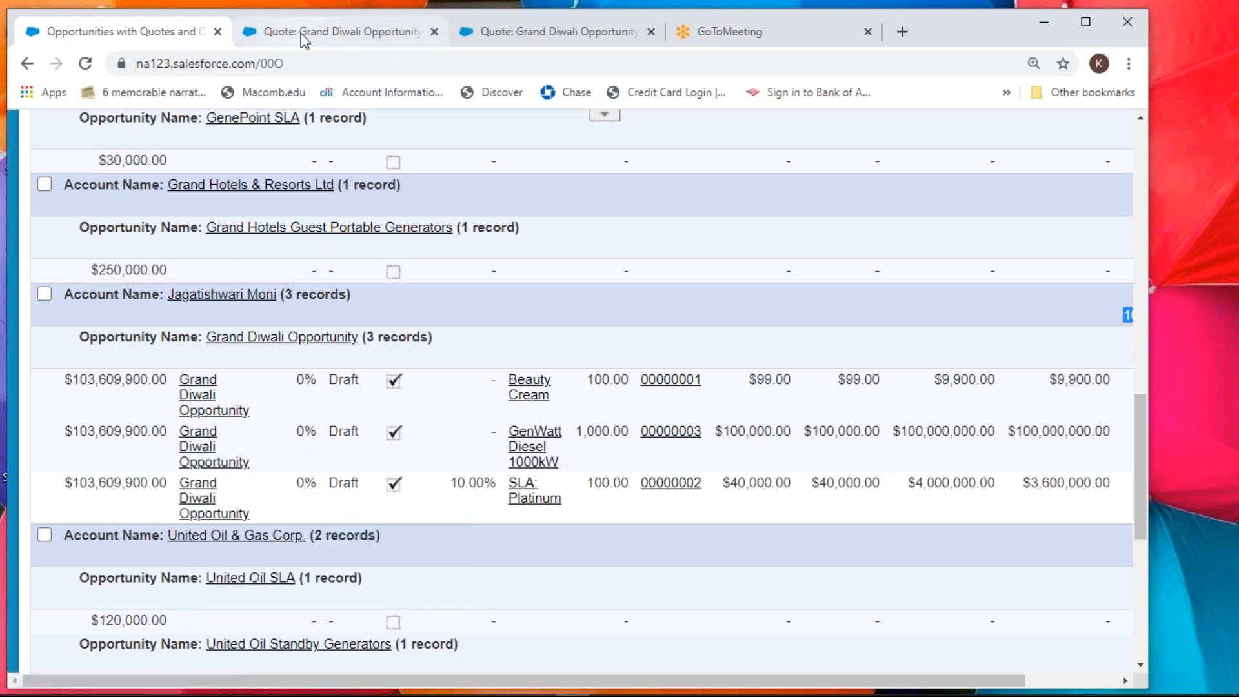
- In the first Grand Diwali Opportunity quote tab, set the Beauty Cream line item's quantity to 90 and save it
{"action": "left_click", "coordinate": [307, 29]}
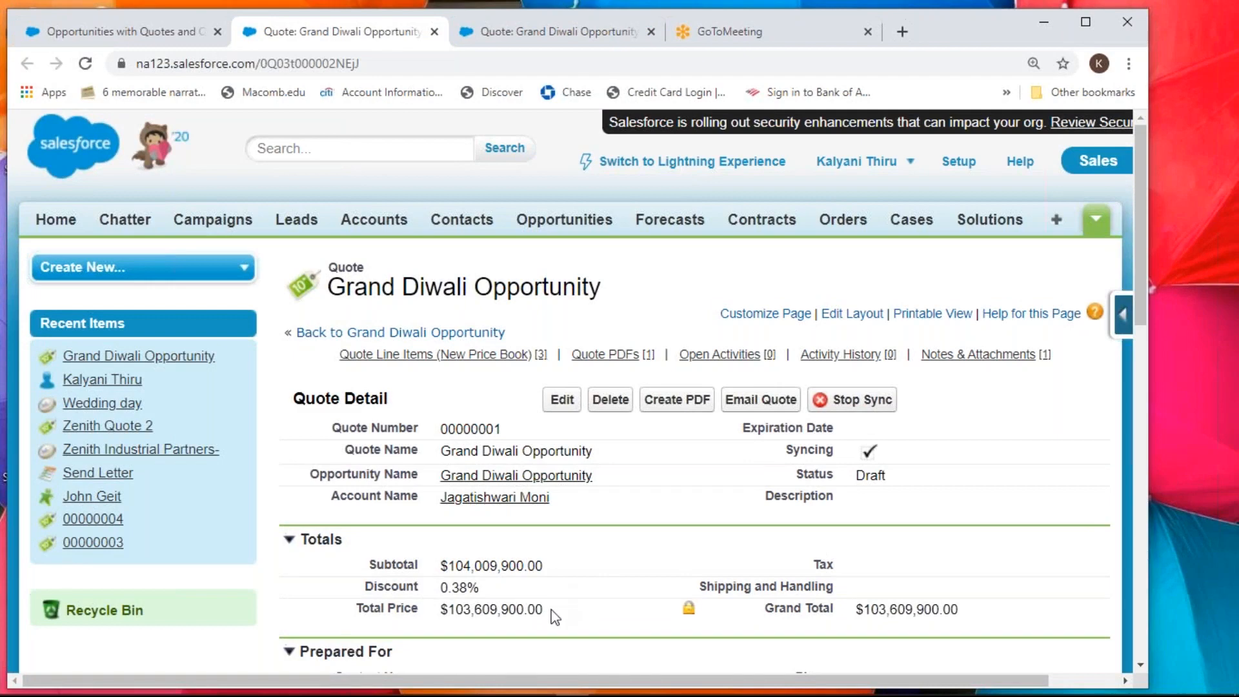
{"action": "scroll", "coordinate": [554, 618], "scroll_direction": "down", "scroll_amount": 5}
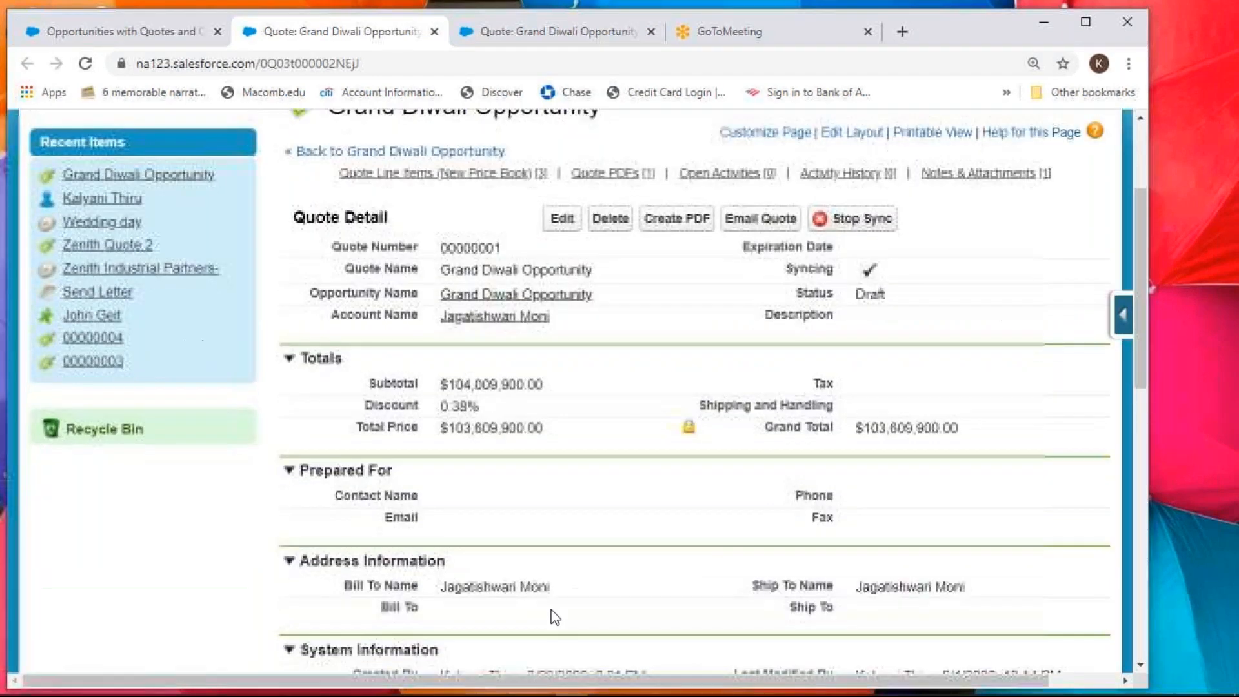
{"action": "scroll", "coordinate": [553, 618], "scroll_direction": "down", "scroll_amount": 4}
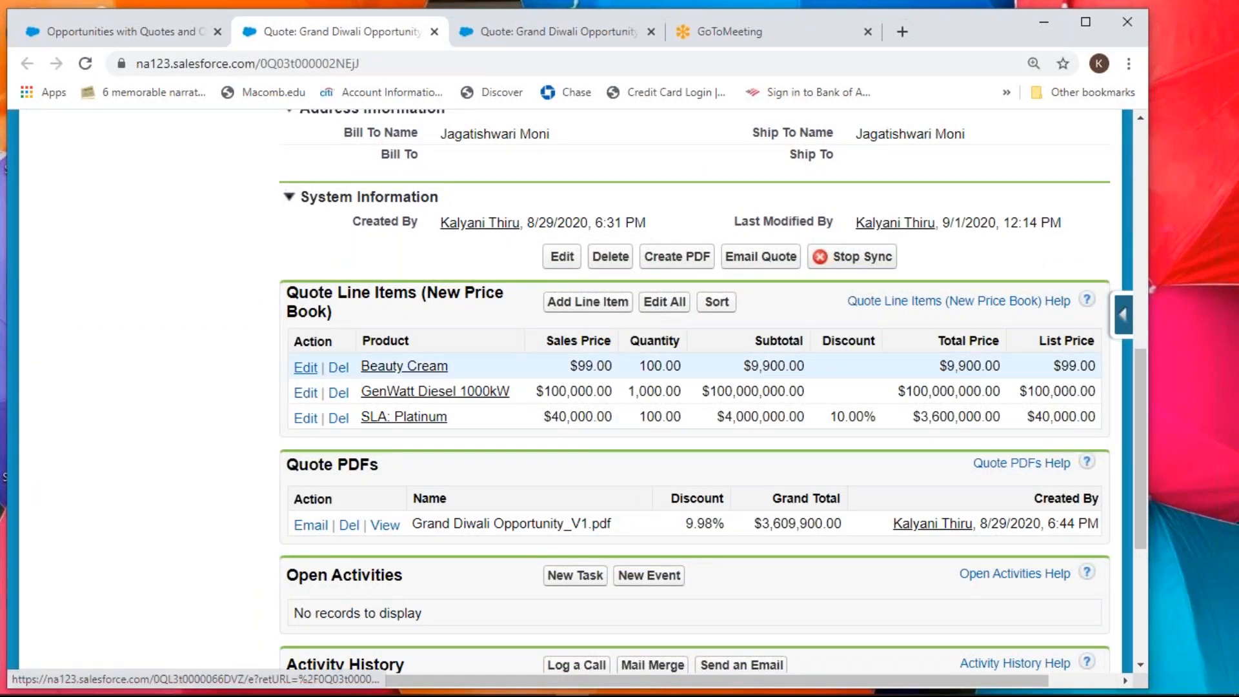
{"action": "left_click", "coordinate": [305, 367]}
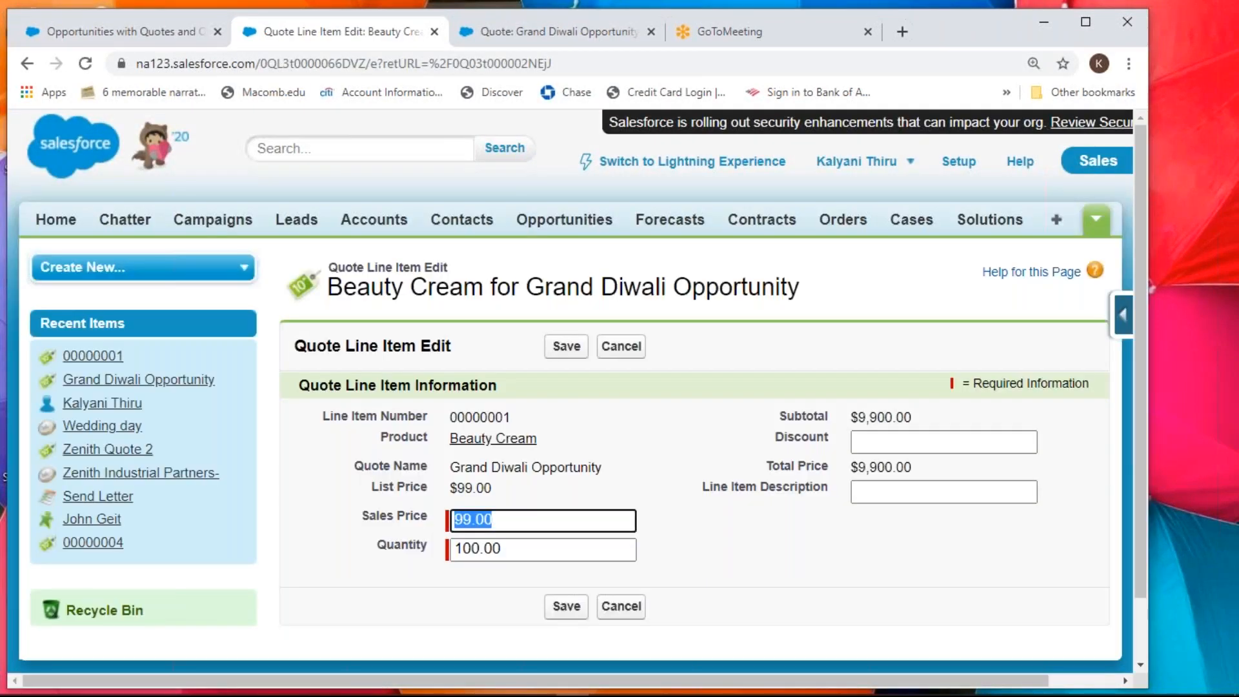
{"action": "left_click", "coordinate": [497, 548]}
{"action": "key", "text": "Left"}
{"action": "key", "text": "Left"}
{"action": "key", "text": "Left"}
{"action": "key", "text": "BackSpace"}
{"action": "key", "text": "BackSpace"}
{"action": "key", "text": "BackSpace"}
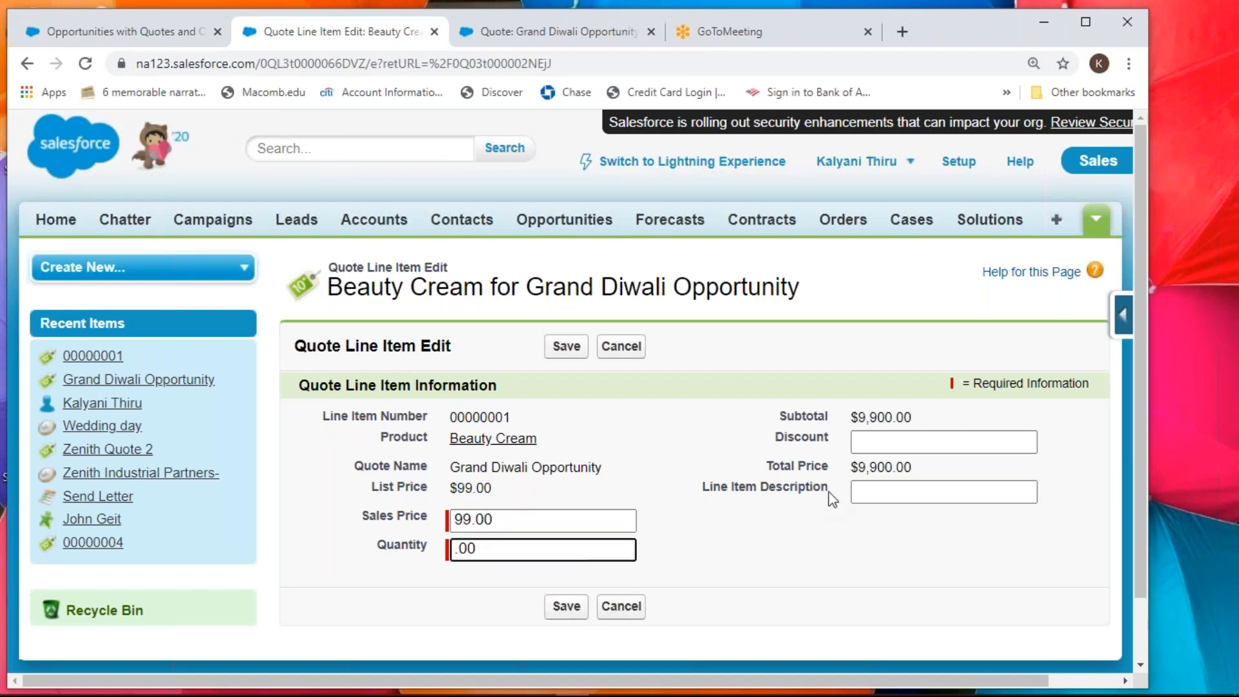
{"action": "type", "text": "99"}
{"action": "key", "text": "BackSpace"}
{"action": "type", "text": "0"}
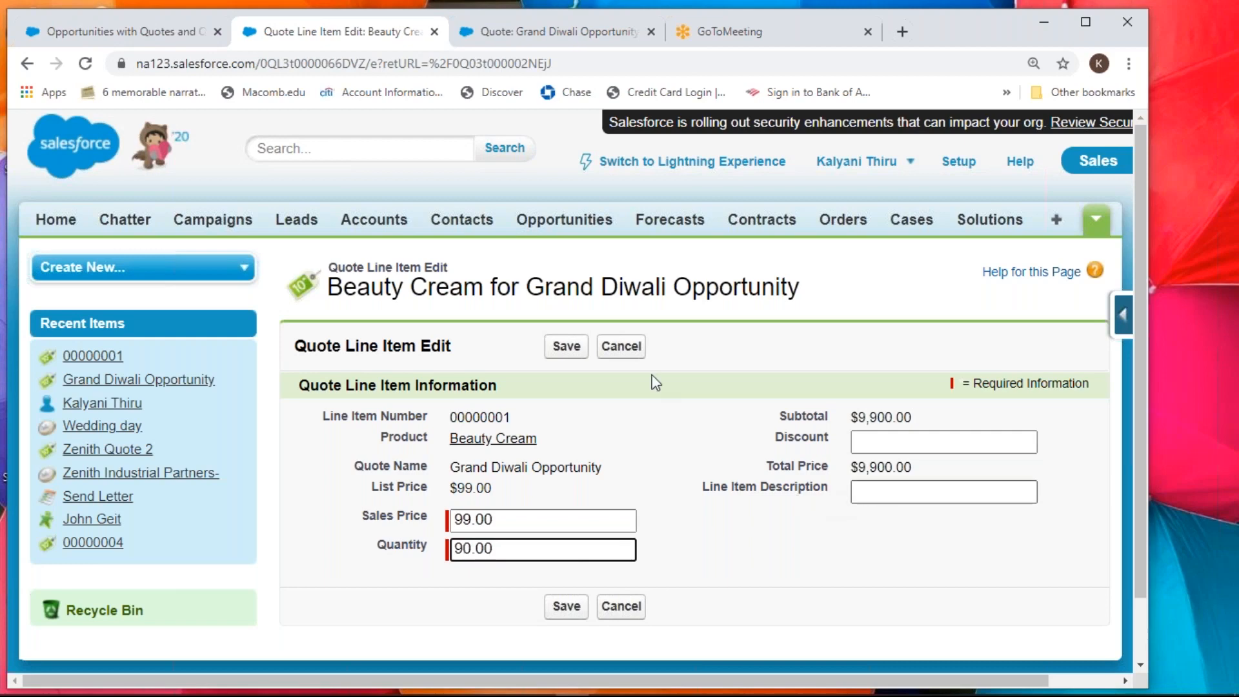
{"action": "left_click", "coordinate": [570, 349]}
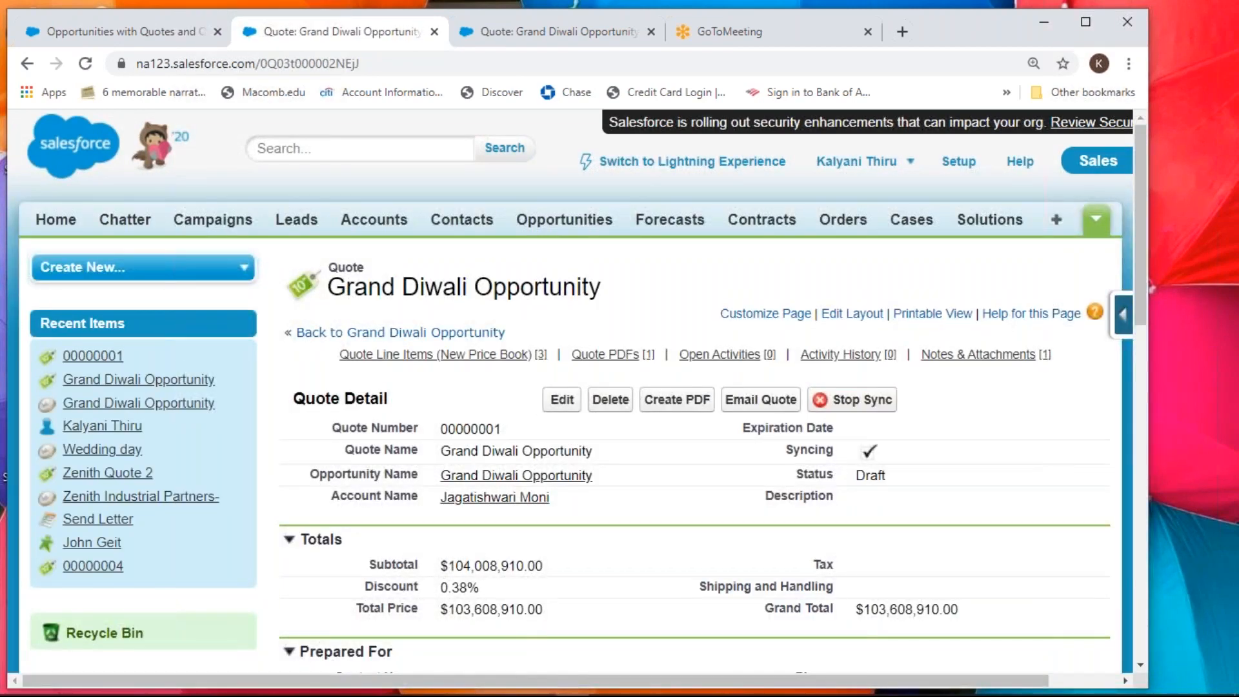
- In the second Grand Diwali Opportunity quote tab, set the SLA: Platinum line item's quantity to 120 and save it
{"action": "left_click", "coordinate": [516, 40]}
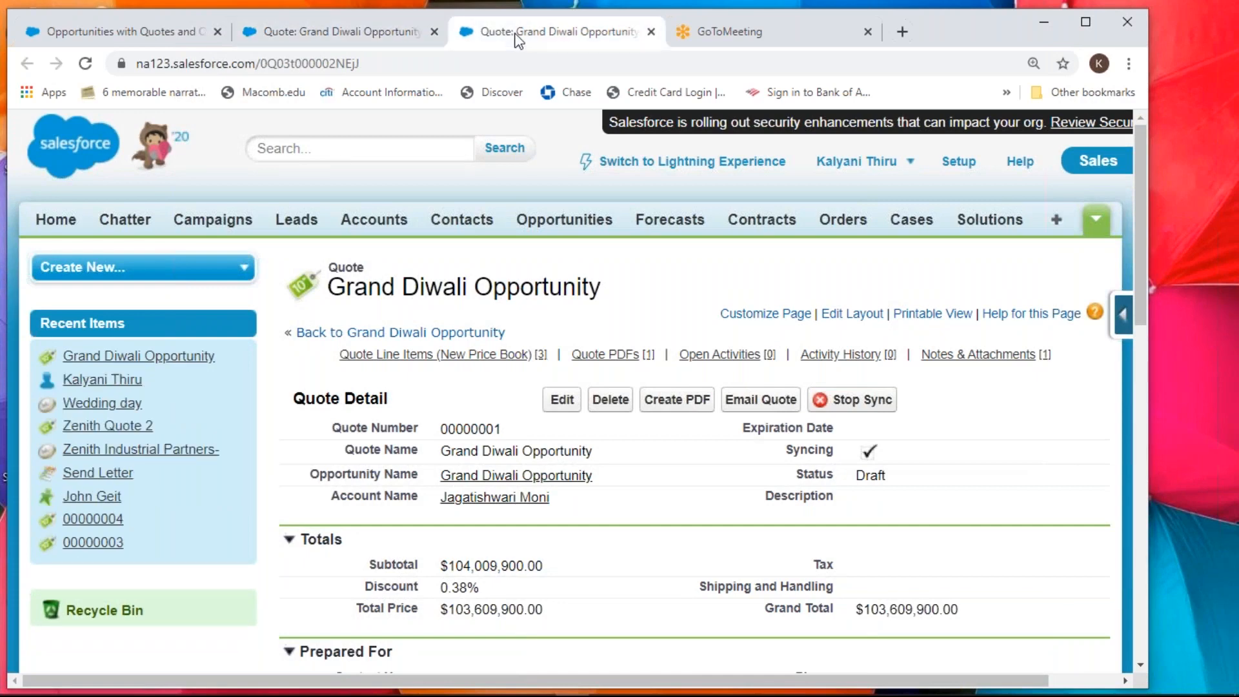
{"action": "scroll", "coordinate": [500, 223], "scroll_direction": "down", "scroll_amount": 6}
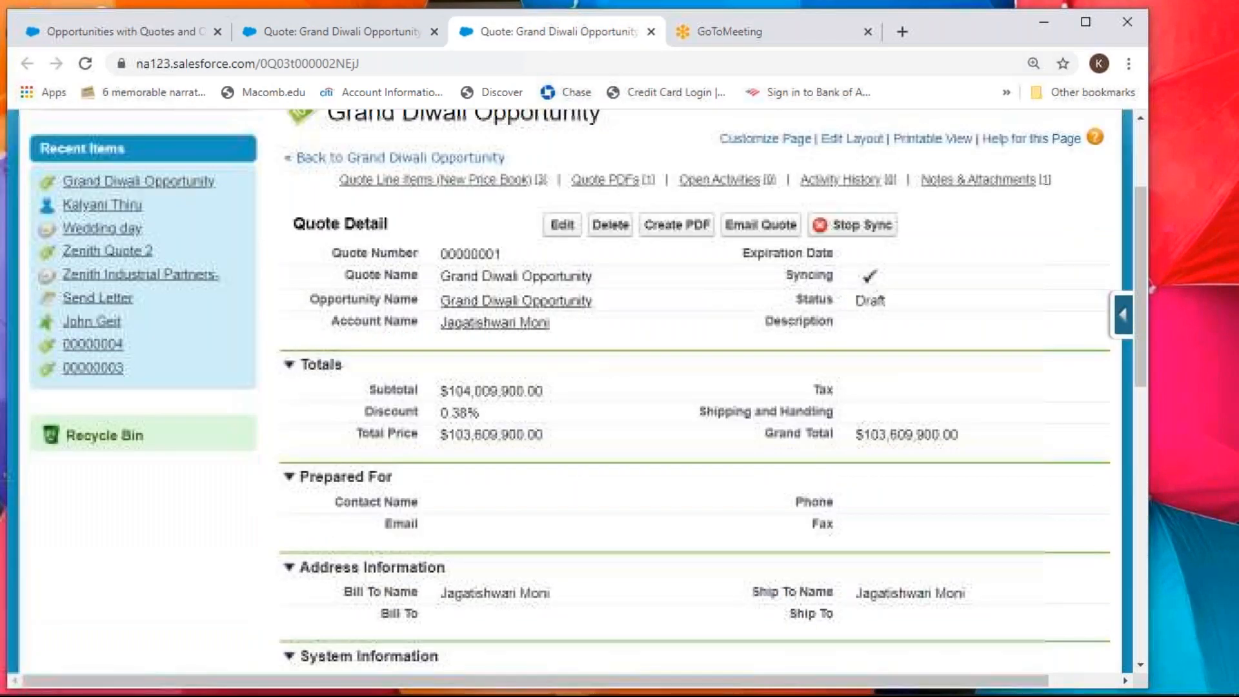
{"action": "scroll", "coordinate": [378, 505], "scroll_direction": "down", "scroll_amount": 1}
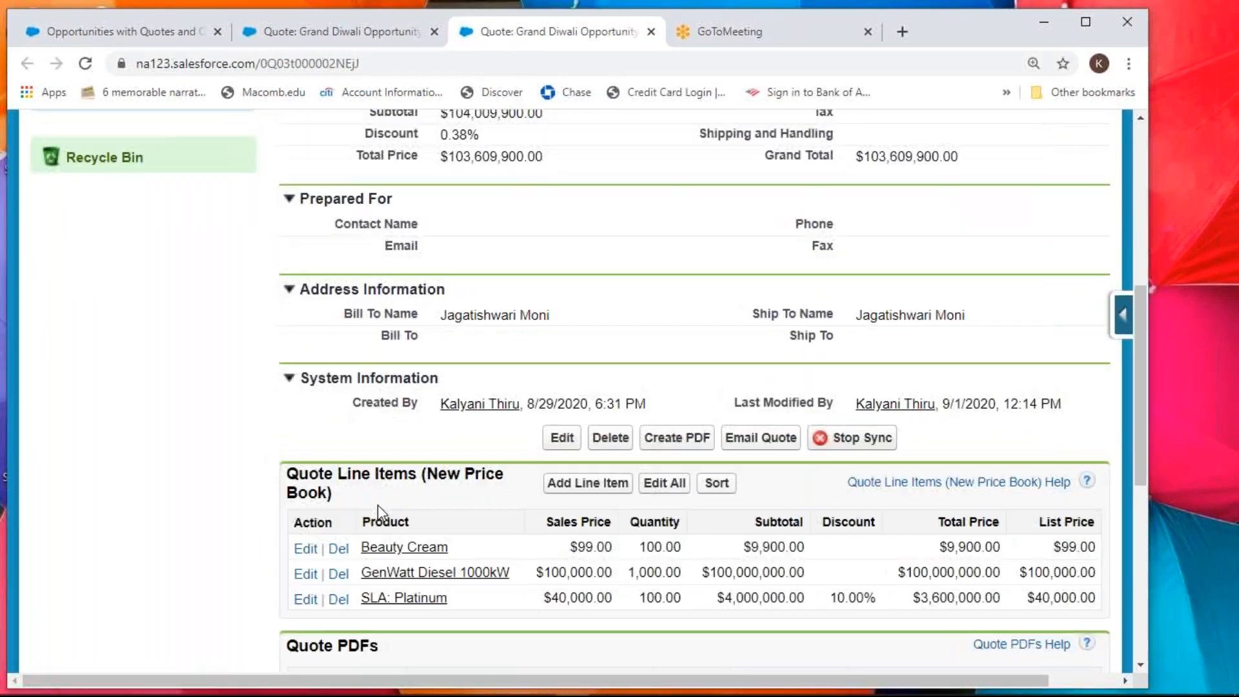
{"action": "left_click", "coordinate": [306, 600]}
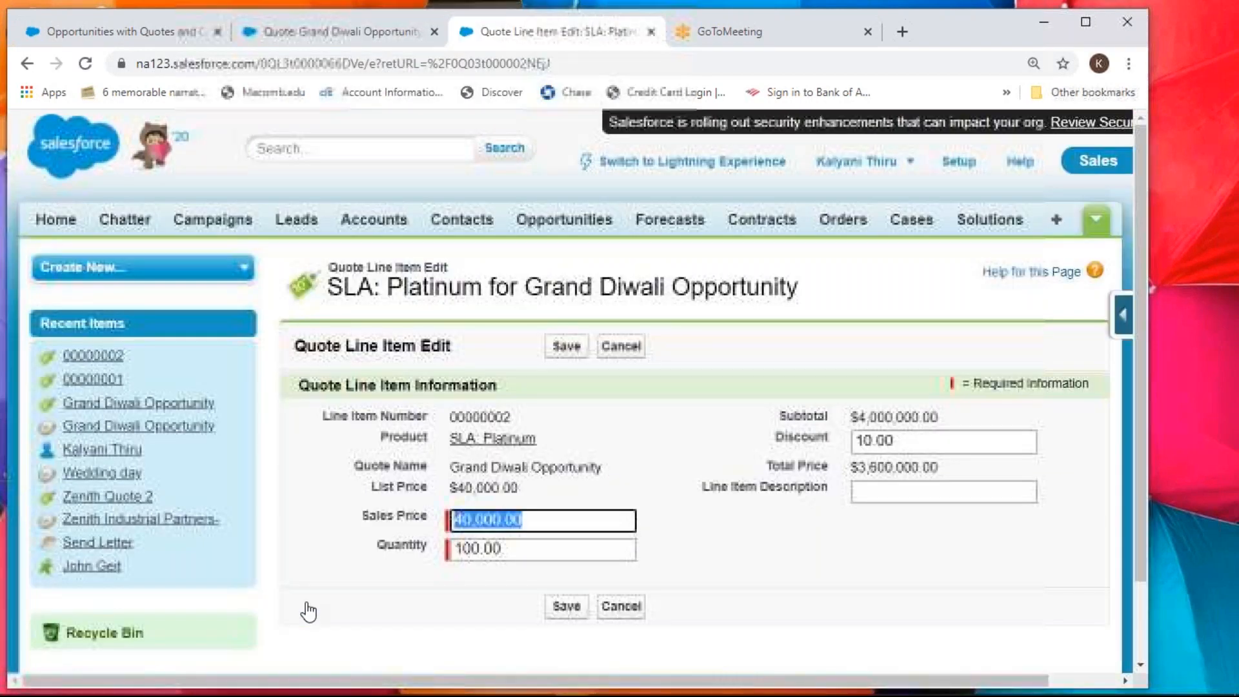
{"action": "left_click", "coordinate": [465, 549]}
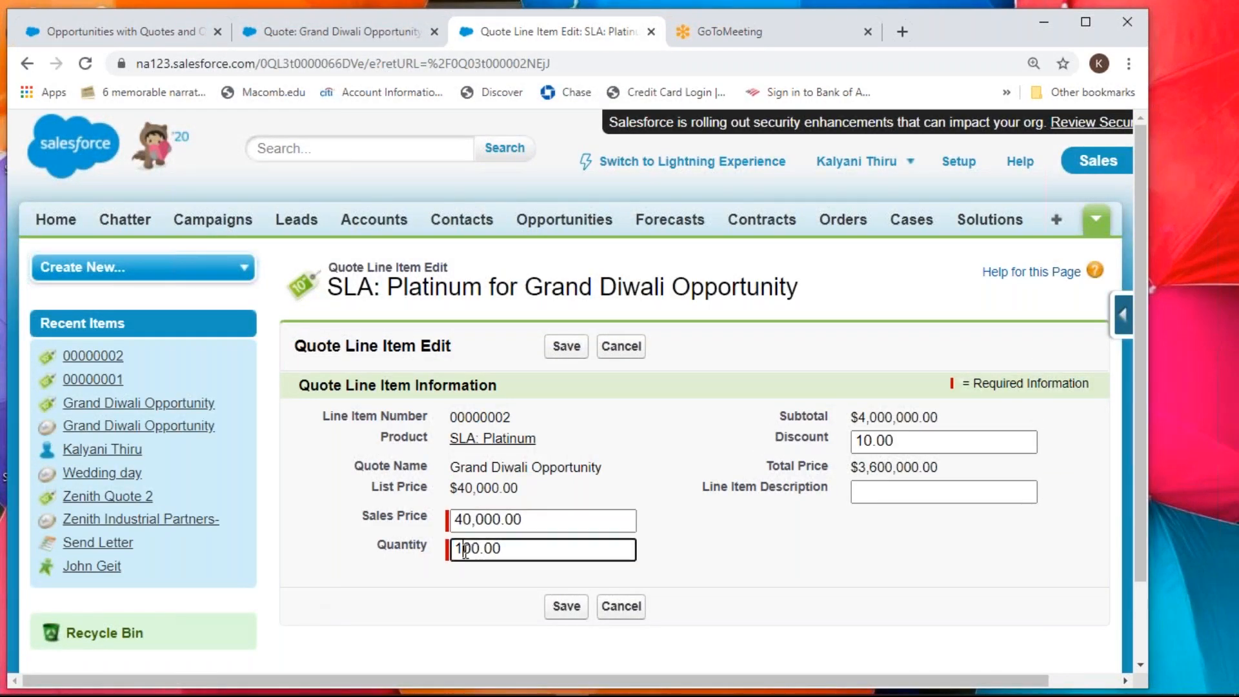
{"action": "key", "text": "BackSpace"}
{"action": "key", "text": "Delete"}
{"action": "type", "text": "12"}
{"action": "left_click", "coordinate": [566, 346]}
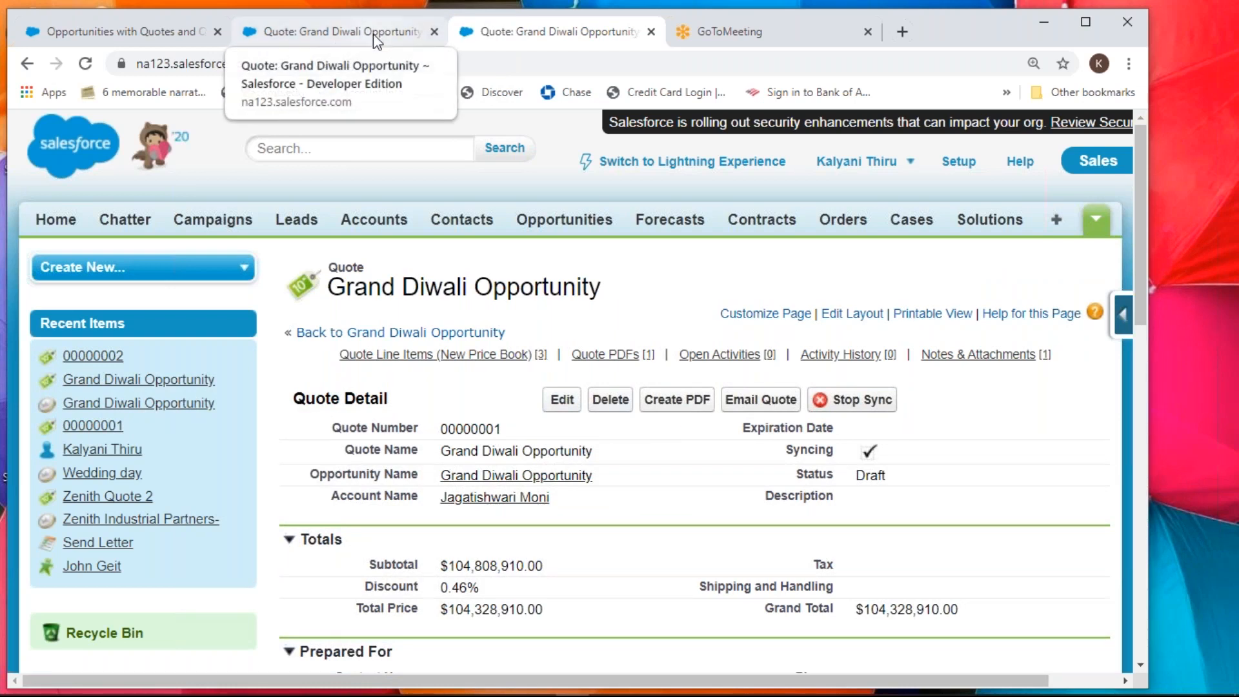
- Close both quote tabs, rerun the report and review its Grand Diwali Opportunity lines
{"action": "left_click", "coordinate": [431, 31]}
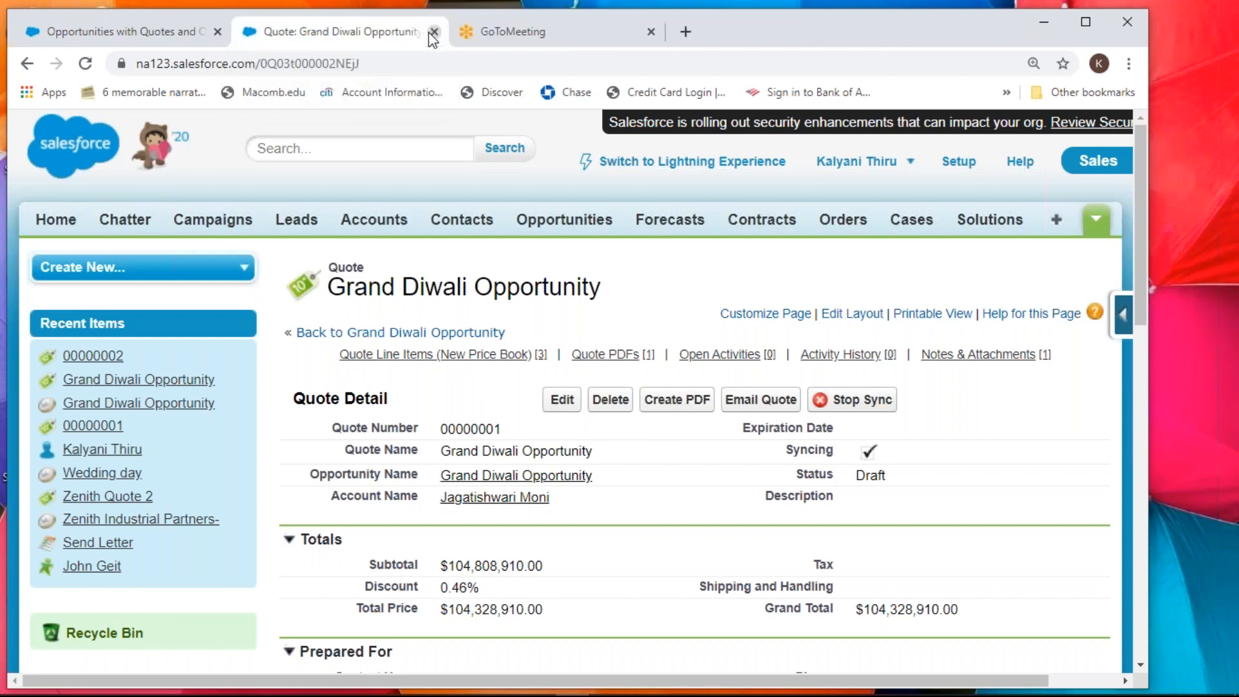
{"action": "left_click", "coordinate": [433, 32]}
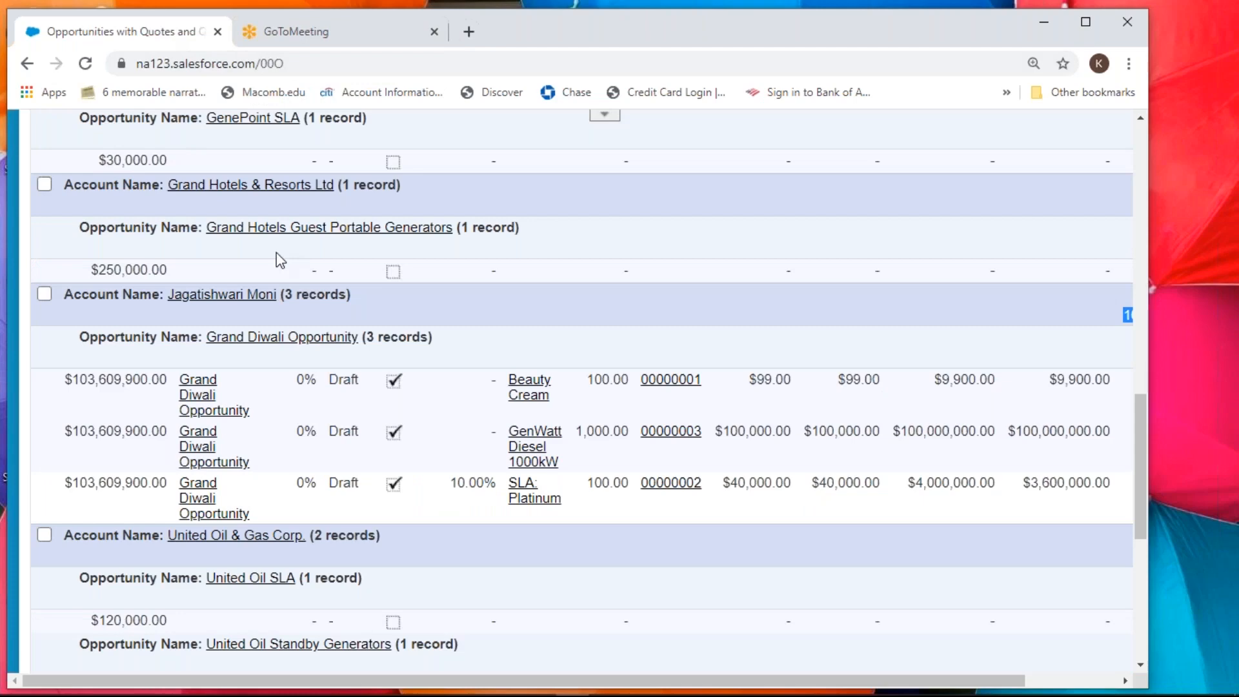
{"action": "scroll", "coordinate": [276, 253], "scroll_direction": "up", "scroll_amount": 10}
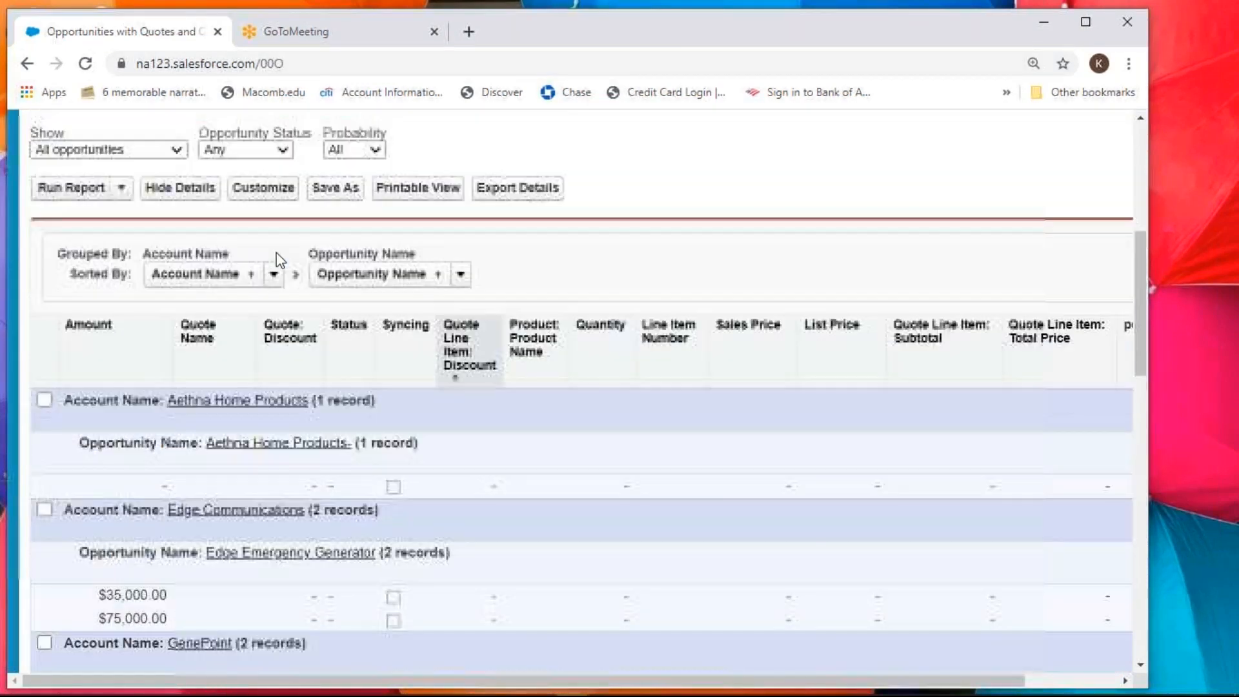
{"action": "scroll", "coordinate": [276, 253], "scroll_direction": "up", "scroll_amount": 3}
{"action": "left_click", "coordinate": [63, 370]}
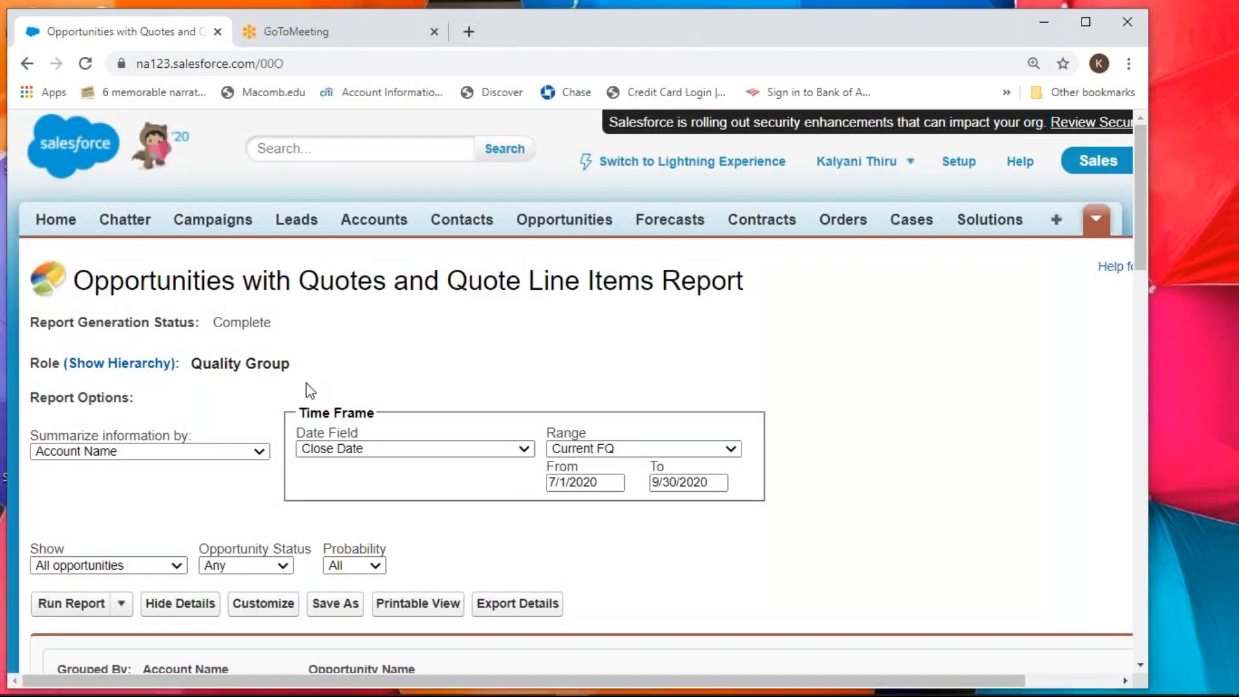
{"action": "scroll", "coordinate": [306, 389], "scroll_direction": "down", "scroll_amount": 4}
{"action": "scroll", "coordinate": [306, 384], "scroll_direction": "down", "scroll_amount": 8}
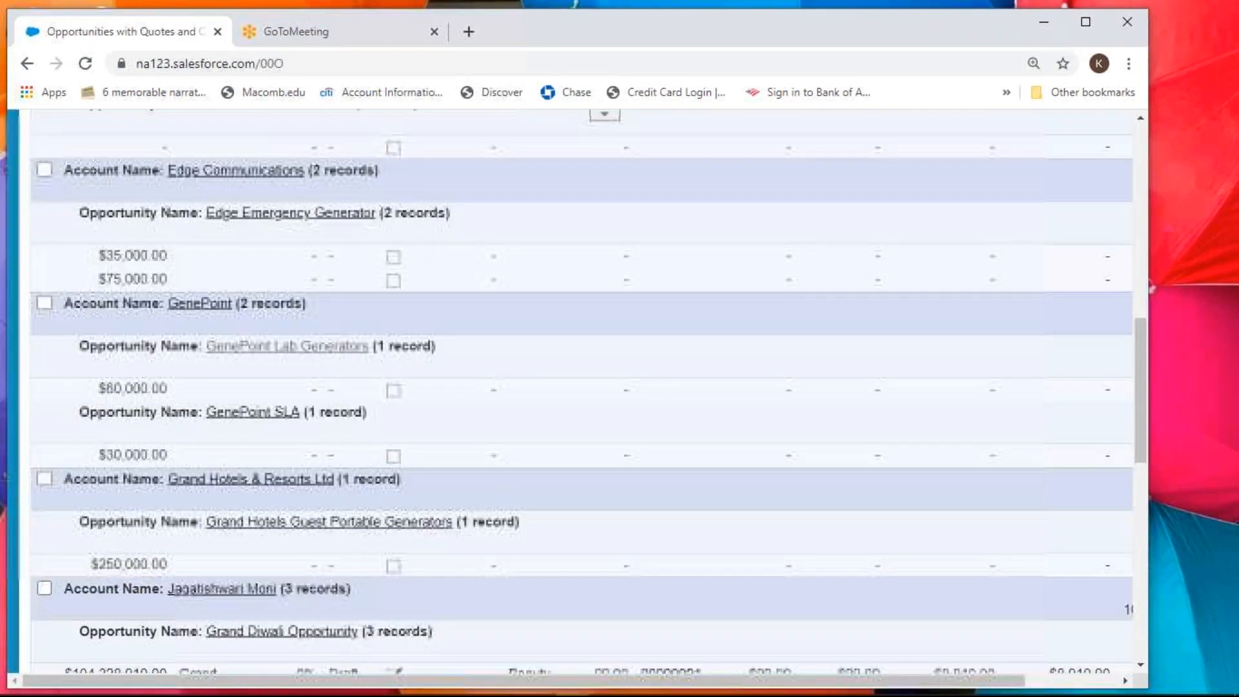
{"action": "scroll", "coordinate": [226, 506], "scroll_direction": "down", "scroll_amount": 1}
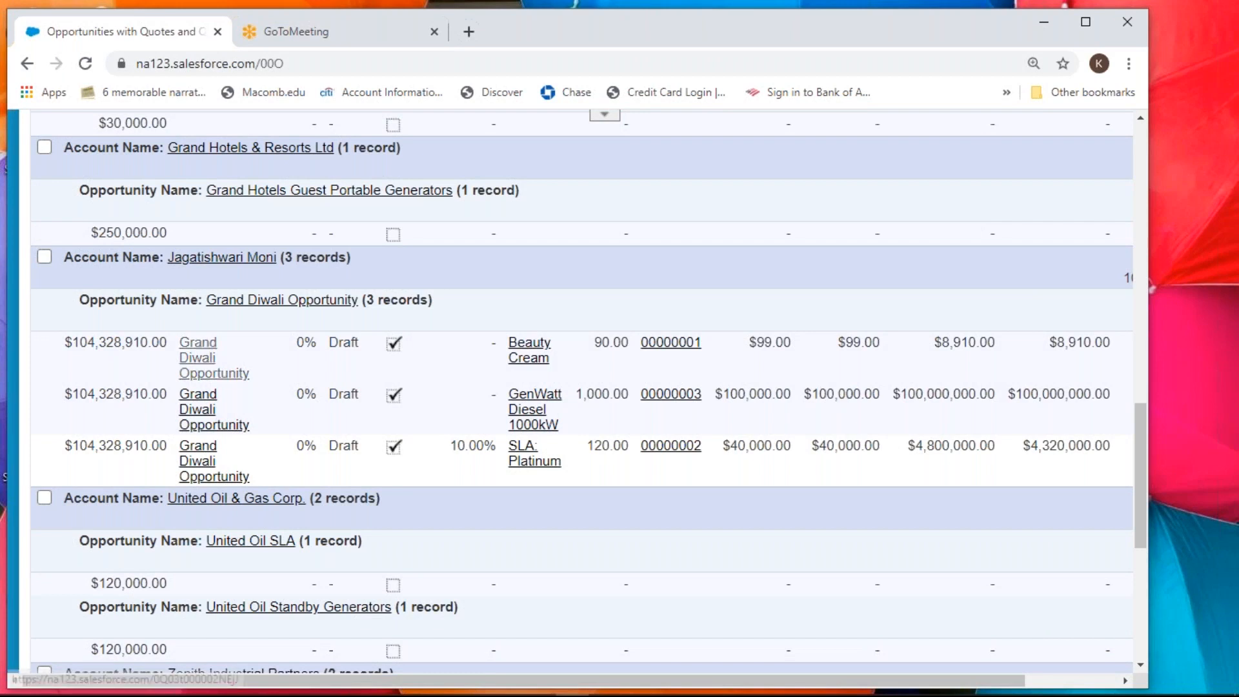
- Open the quote links of all three Grand Diwali Opportunity lines in separate new tabs
{"action": "right_click", "coordinate": [202, 367]}
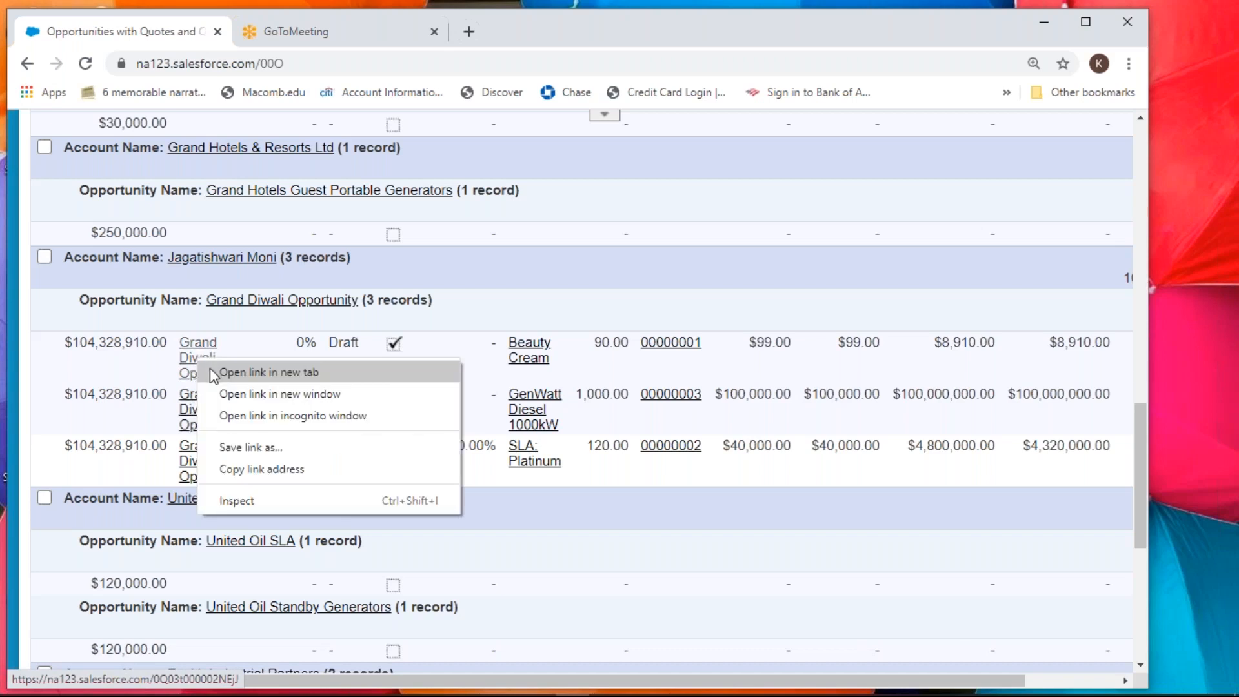
{"action": "left_click", "coordinate": [210, 369]}
{"action": "right_click", "coordinate": [206, 415]}
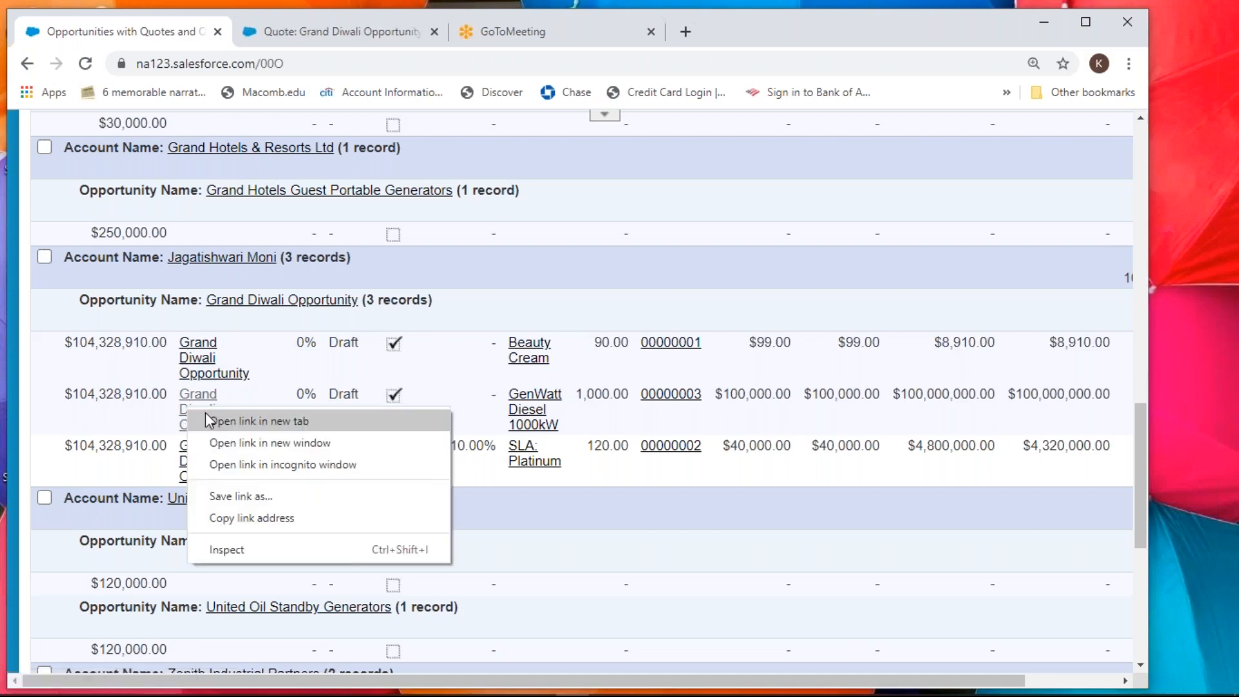
{"action": "left_click", "coordinate": [206, 416]}
{"action": "right_click", "coordinate": [204, 457]}
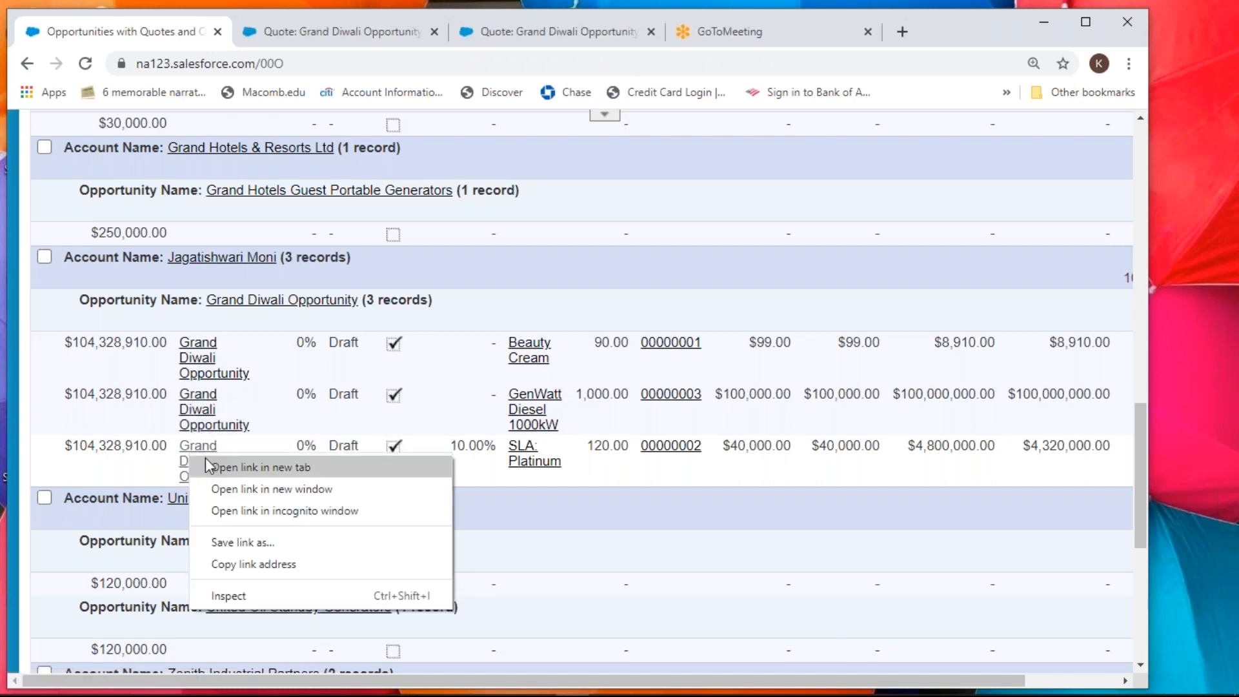
{"action": "left_click", "coordinate": [206, 462]}
- Stop syncing the Grand Diwali Opportunity quote in each of the three quote tabs
{"action": "left_click", "coordinate": [304, 37]}
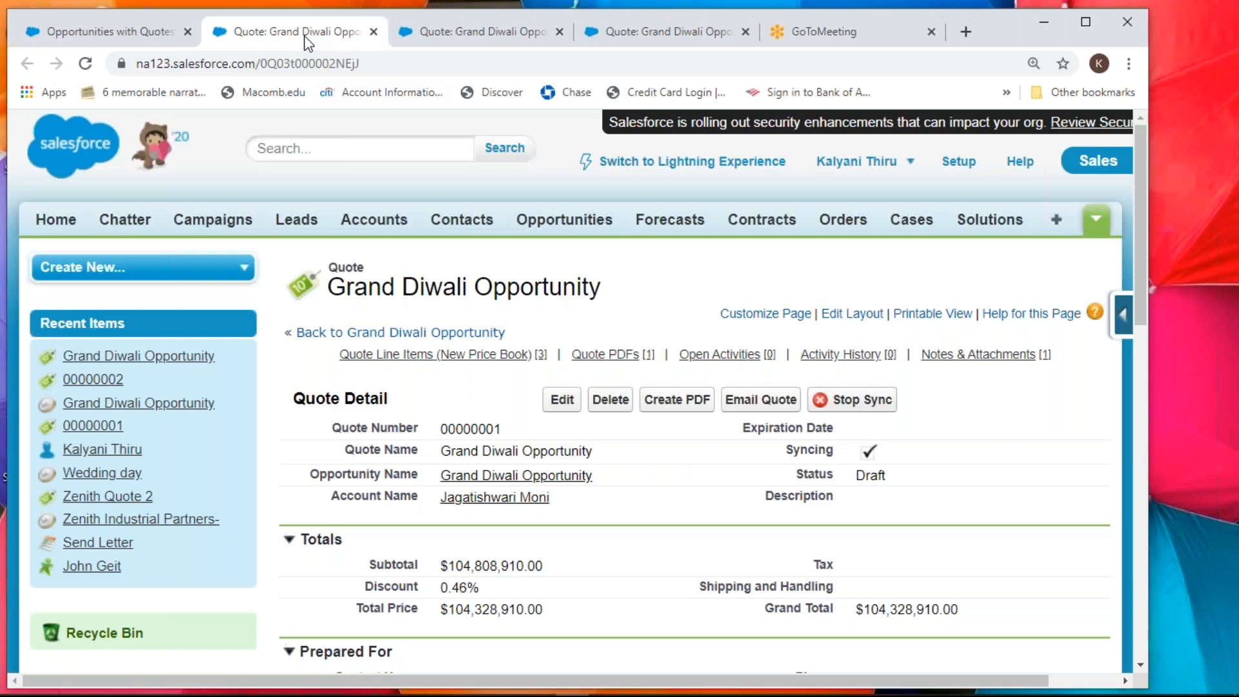
{"action": "left_click", "coordinate": [853, 399]}
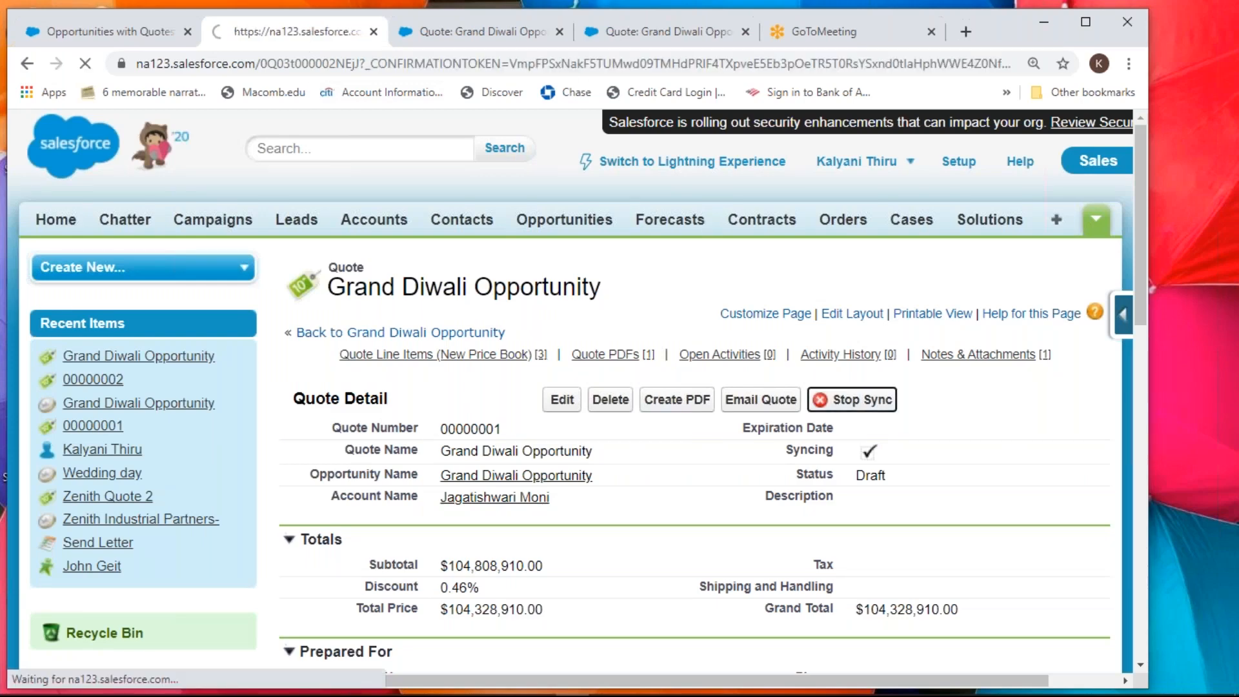
{"action": "left_click", "coordinate": [480, 31]}
{"action": "left_click", "coordinate": [853, 400]}
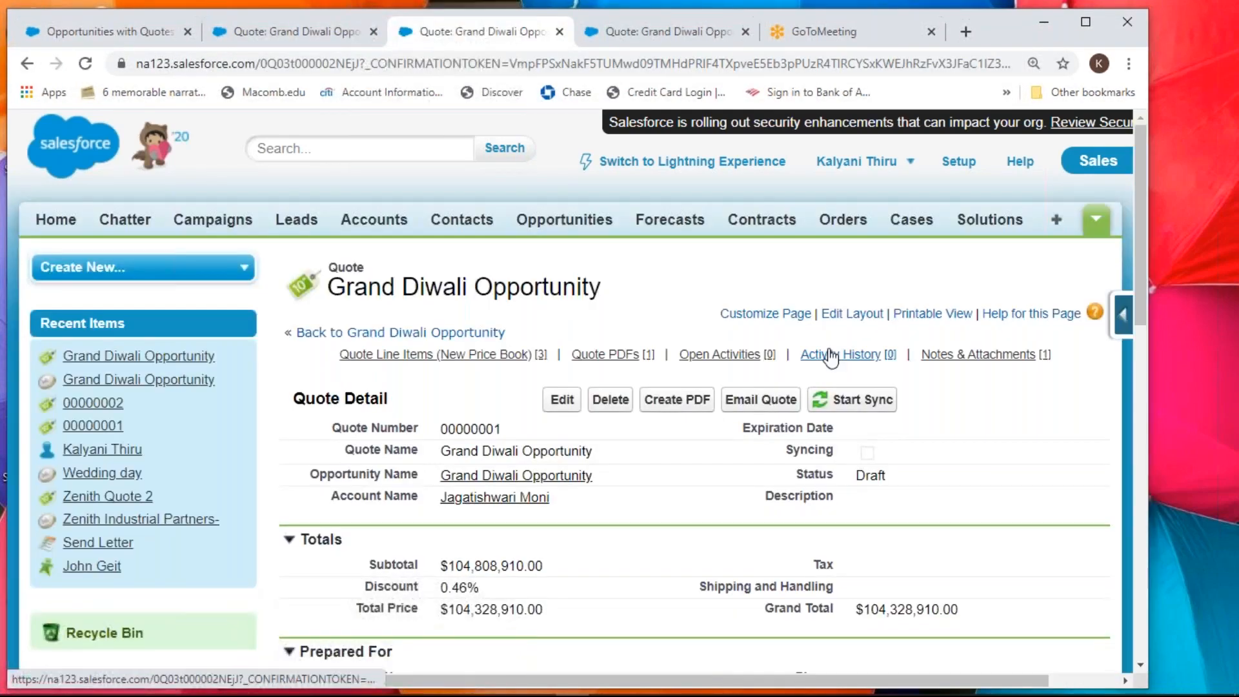
{"action": "left_click", "coordinate": [652, 31]}
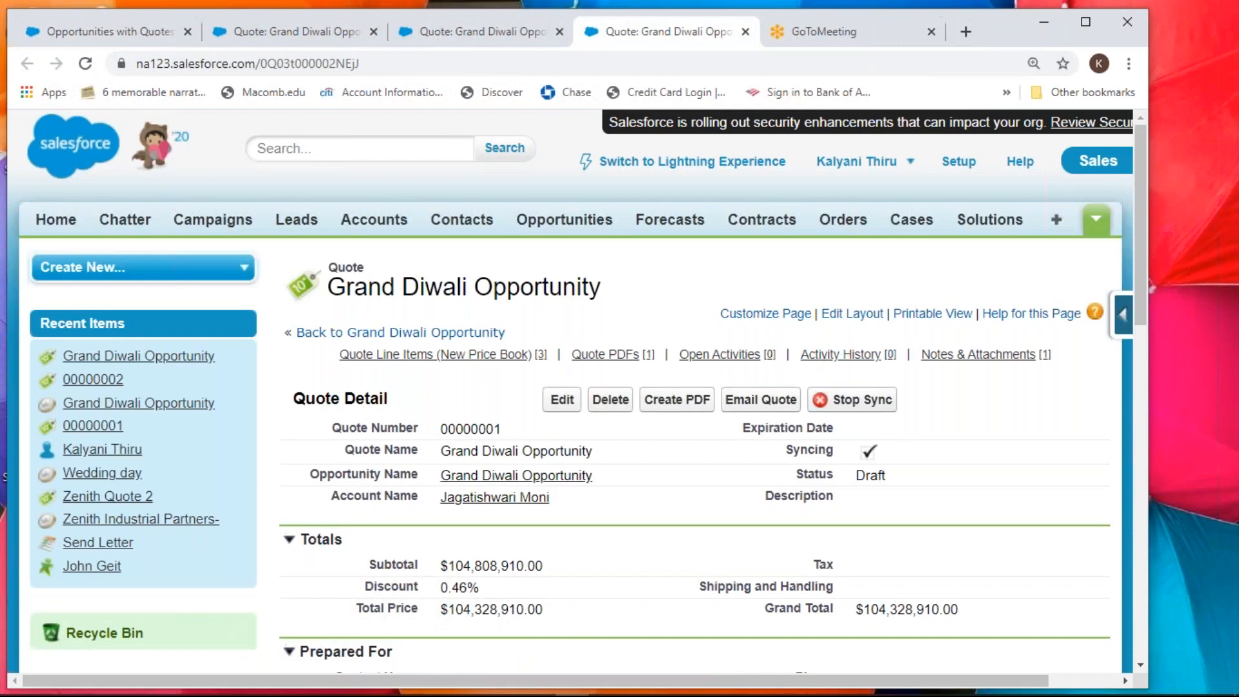
{"action": "left_click", "coordinate": [853, 400]}
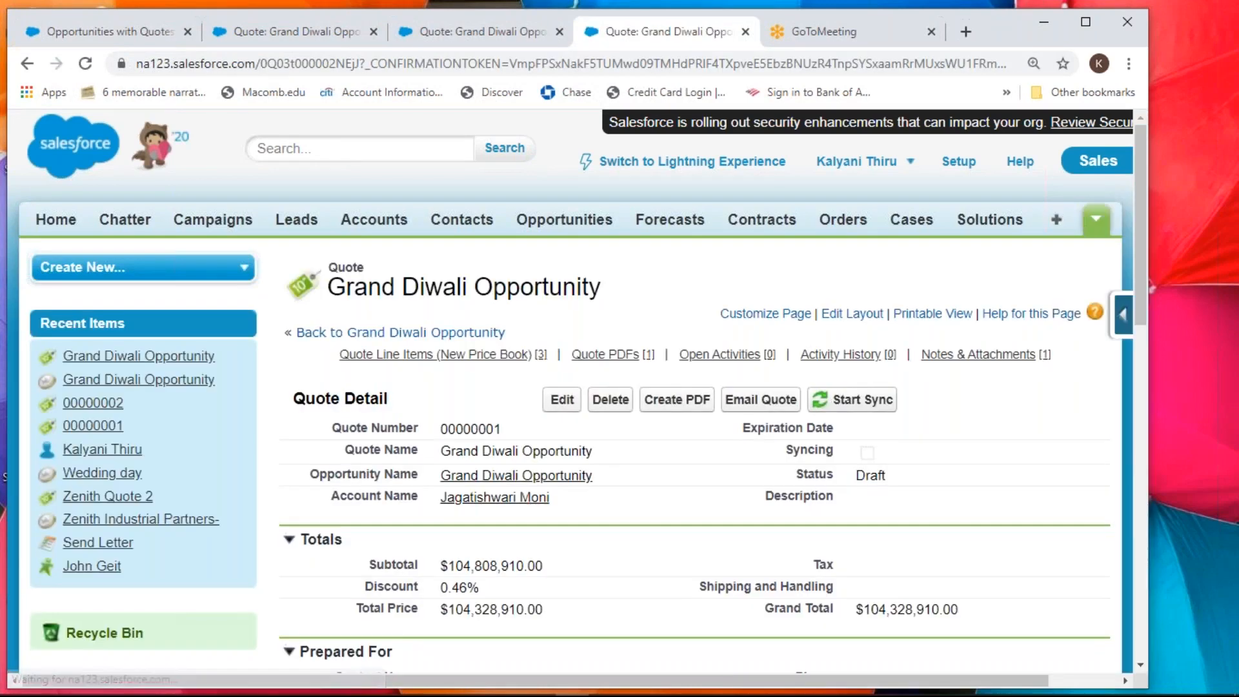
- In the first quote tab, set the Beauty Cream line item's sales price to 109 and save it
{"action": "left_click", "coordinate": [286, 33]}
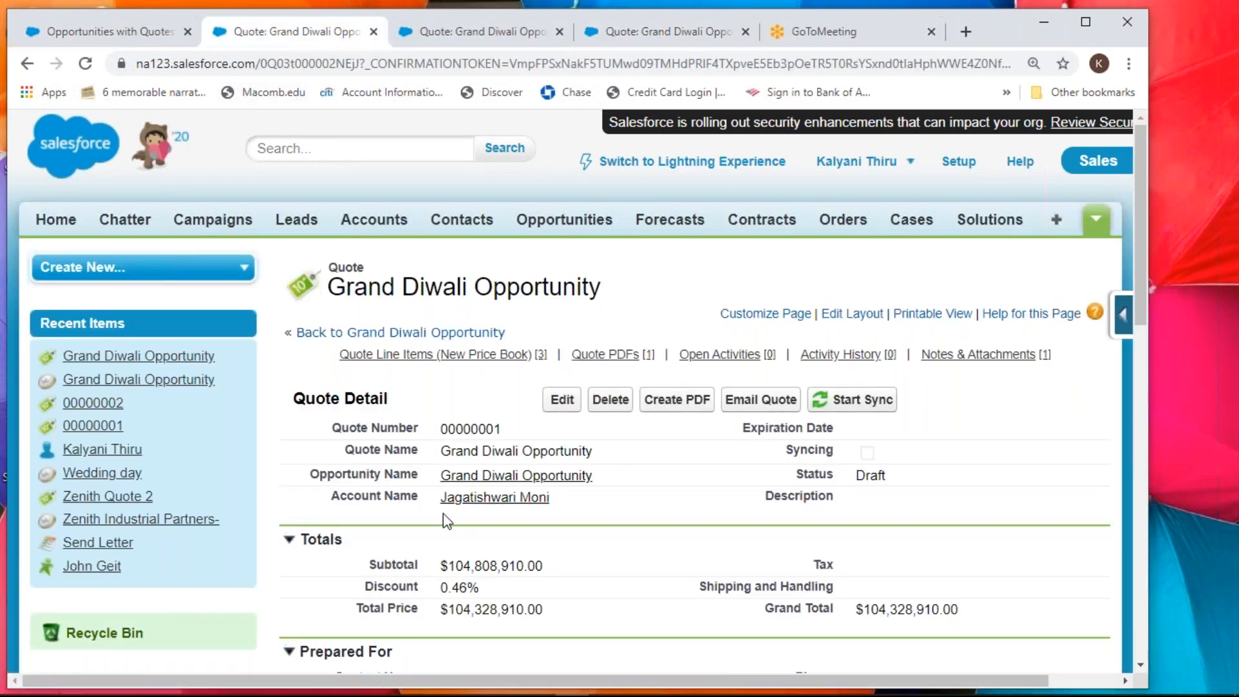
{"action": "scroll", "coordinate": [477, 535], "scroll_direction": "down", "scroll_amount": 1}
{"action": "scroll", "coordinate": [478, 535], "scroll_direction": "down", "scroll_amount": 4}
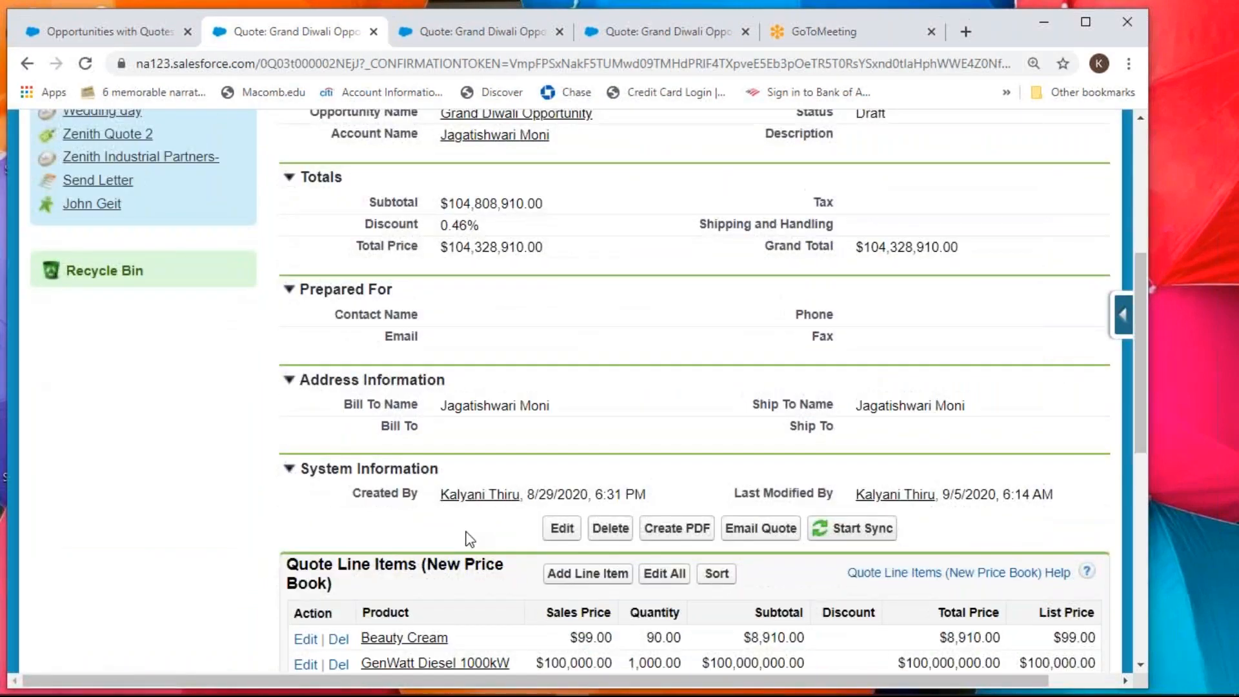
{"action": "scroll", "coordinate": [467, 537], "scroll_direction": "down", "scroll_amount": 1}
{"action": "left_click", "coordinate": [307, 549]}
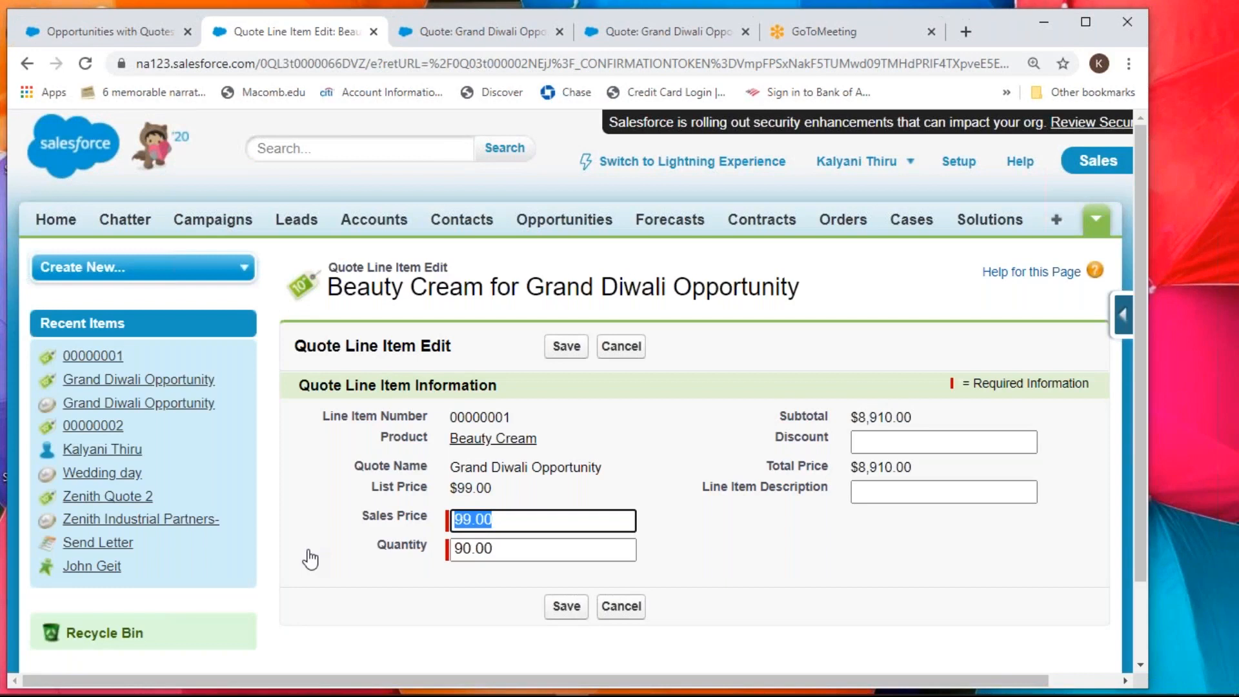
{"action": "left_click", "coordinate": [463, 521]}
{"action": "key", "text": "BackSpace"}
{"action": "type", "text": "10"}
{"action": "key", "text": "Return"}
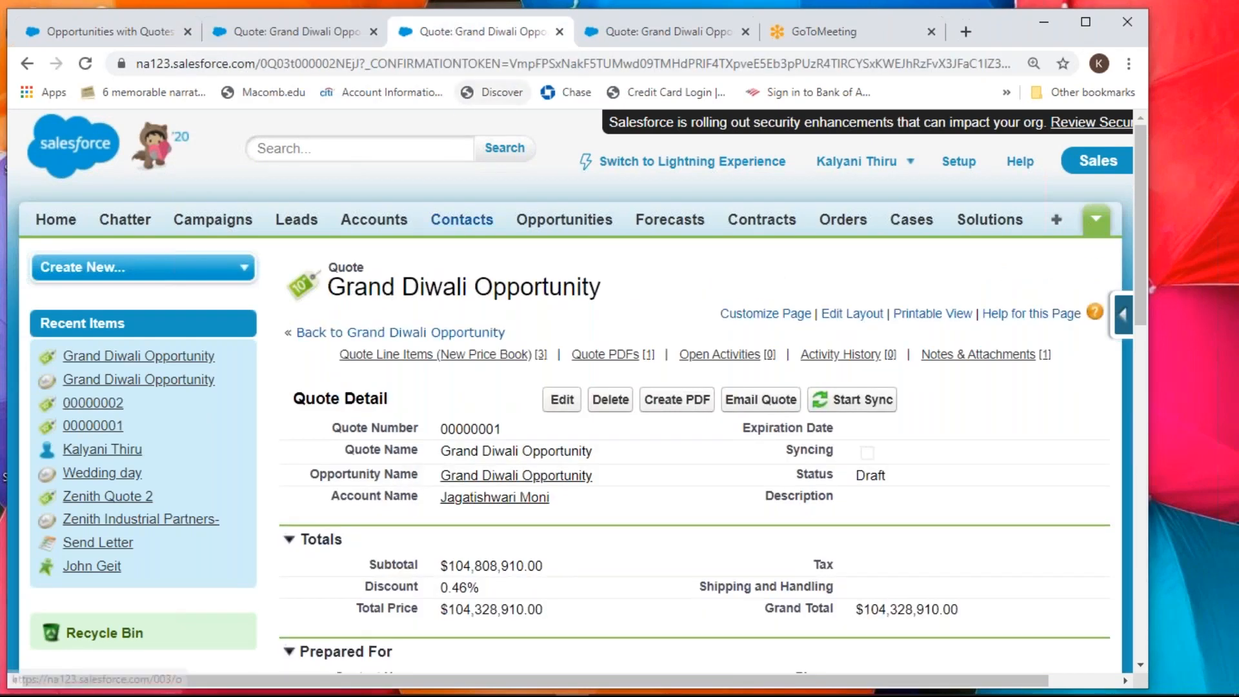
- In the second quote tab, set the Beauty Cream line item's quantity to 99 and save it
{"action": "scroll", "coordinate": [645, 387], "scroll_direction": "down", "scroll_amount": 5}
{"action": "scroll", "coordinate": [694, 387], "scroll_direction": "down", "scroll_amount": 1}
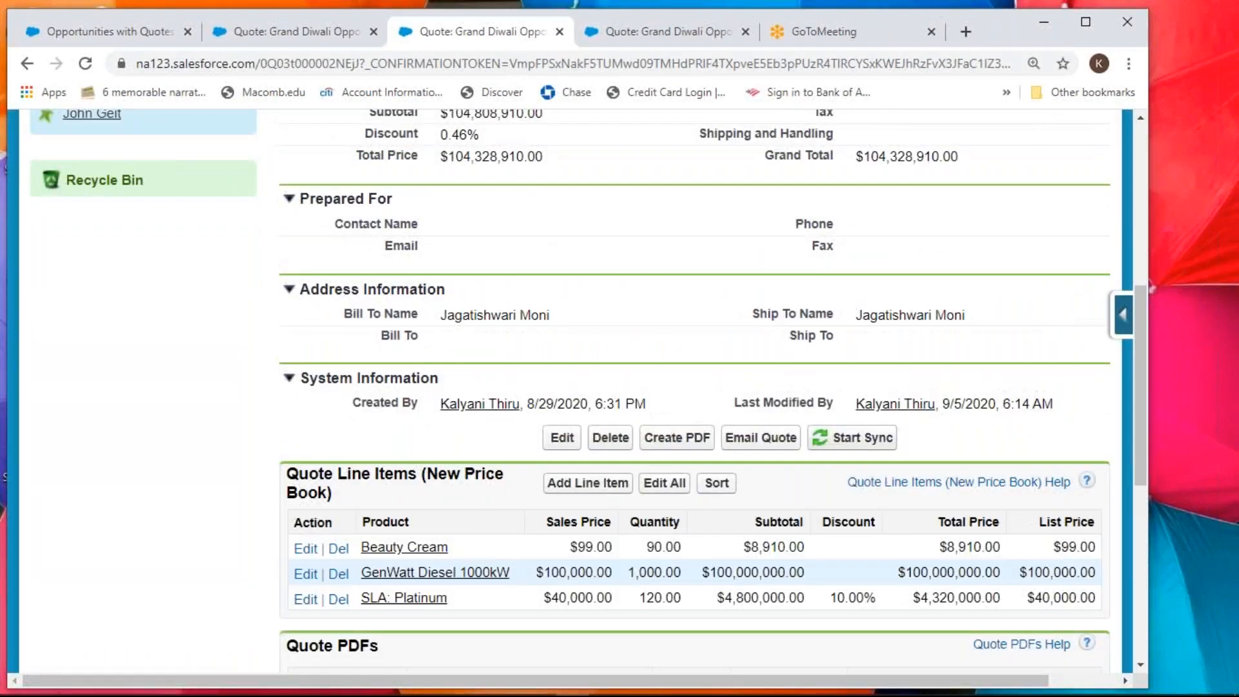
{"action": "left_click", "coordinate": [304, 550]}
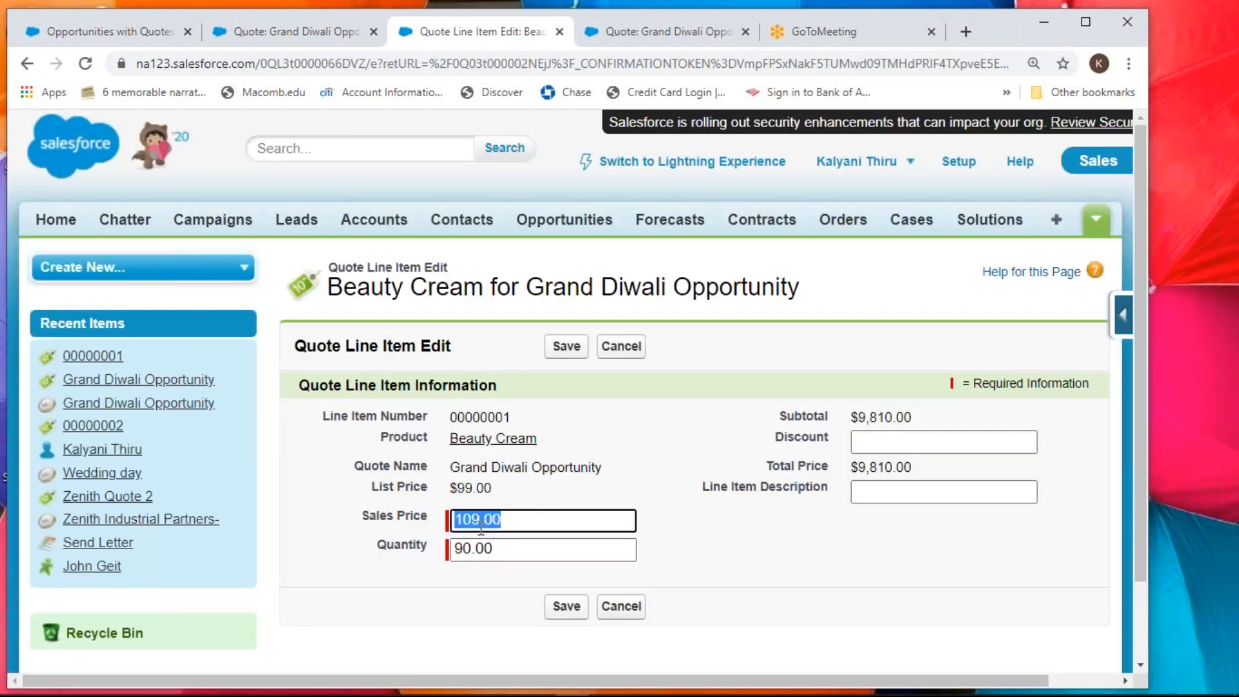
{"action": "left_click", "coordinate": [464, 549]}
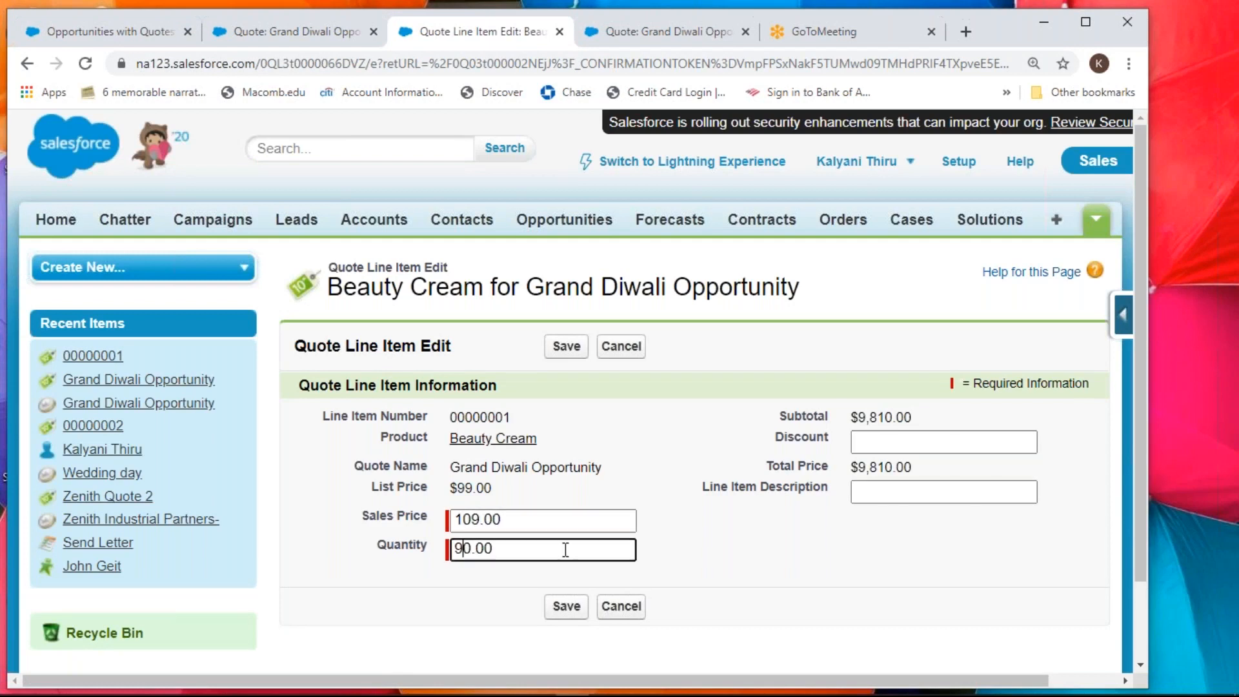
{"action": "key", "text": "Delete"}
{"action": "type", "text": "9"}
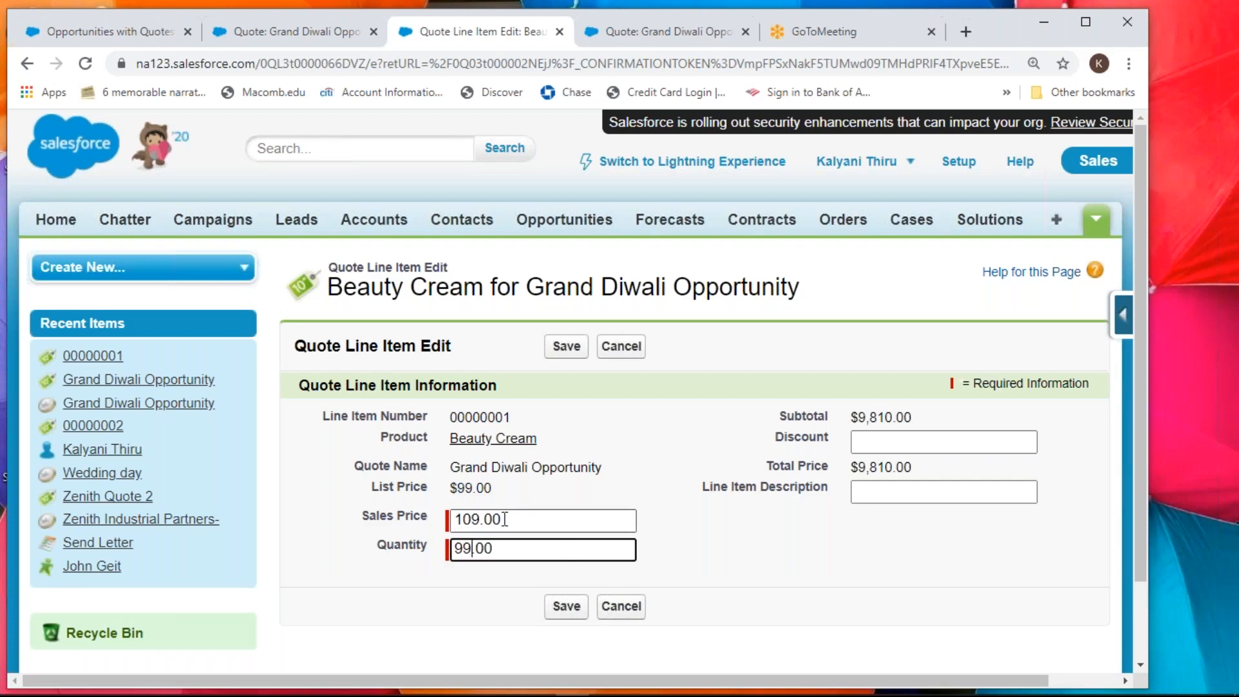
{"action": "left_click", "coordinate": [563, 347]}
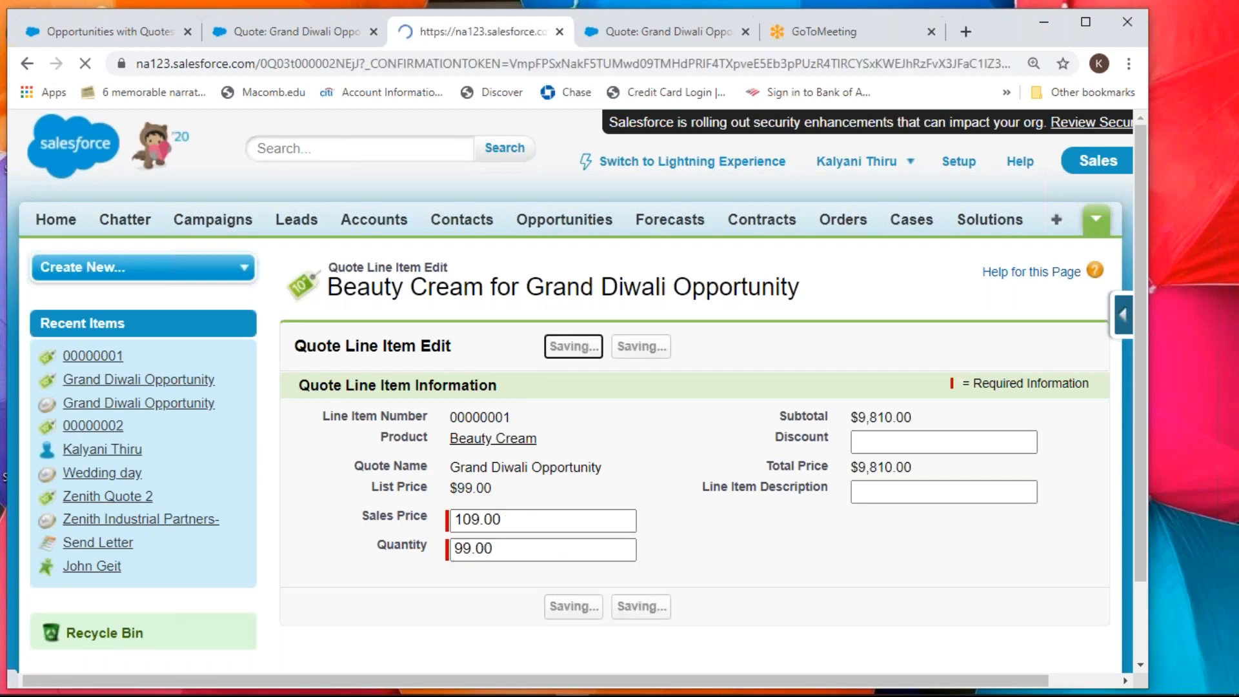
- In the third quote tab, set the SLA: Platinum line item's quantity to 160 and save it
{"action": "left_click", "coordinate": [629, 32]}
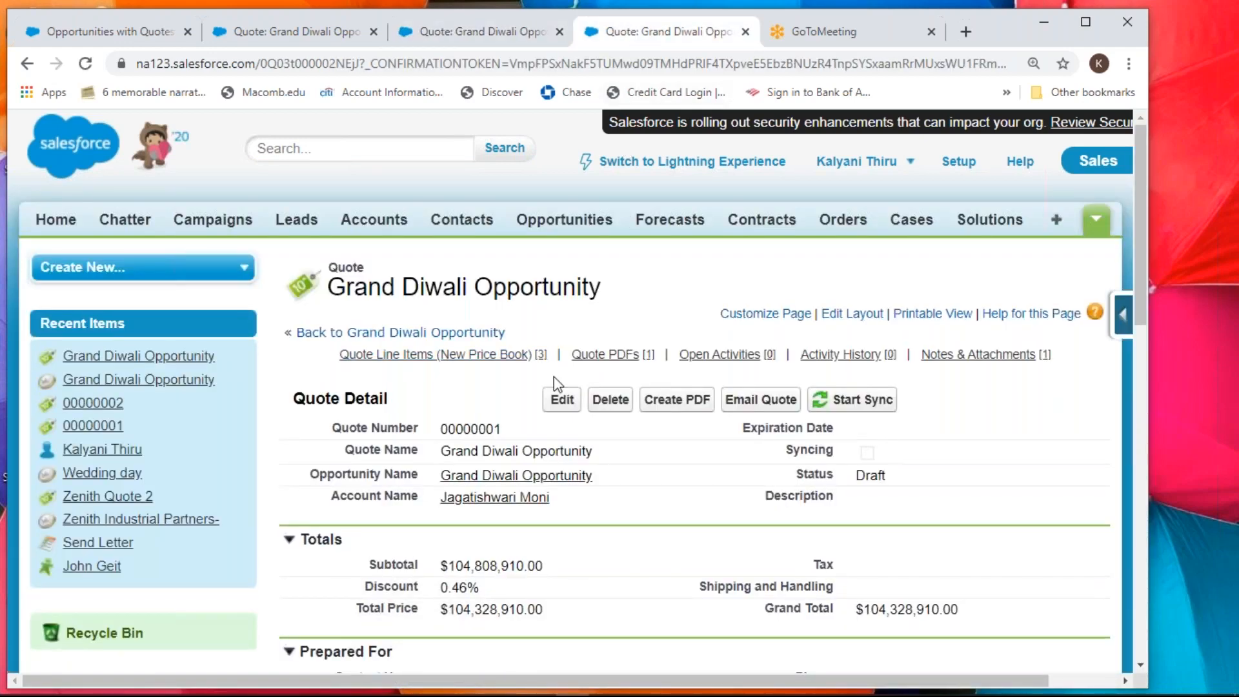
{"action": "scroll", "coordinate": [558, 384], "scroll_direction": "down", "scroll_amount": 4}
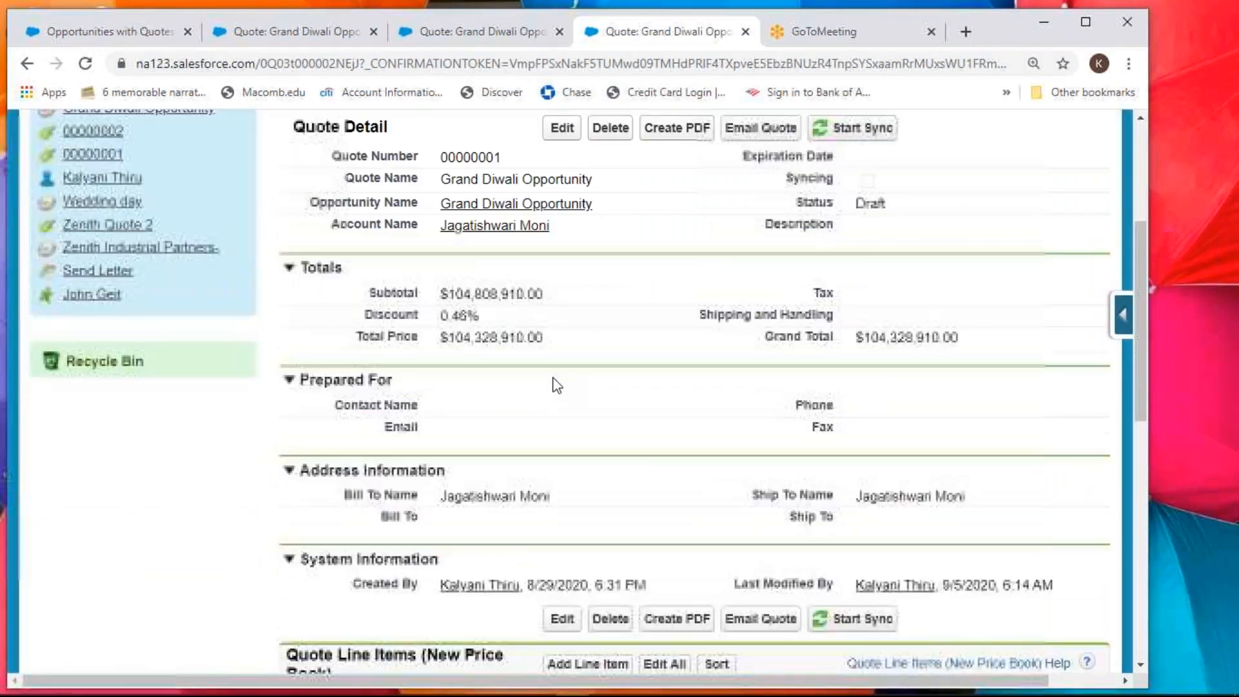
{"action": "scroll", "coordinate": [556, 384], "scroll_direction": "down", "scroll_amount": 4}
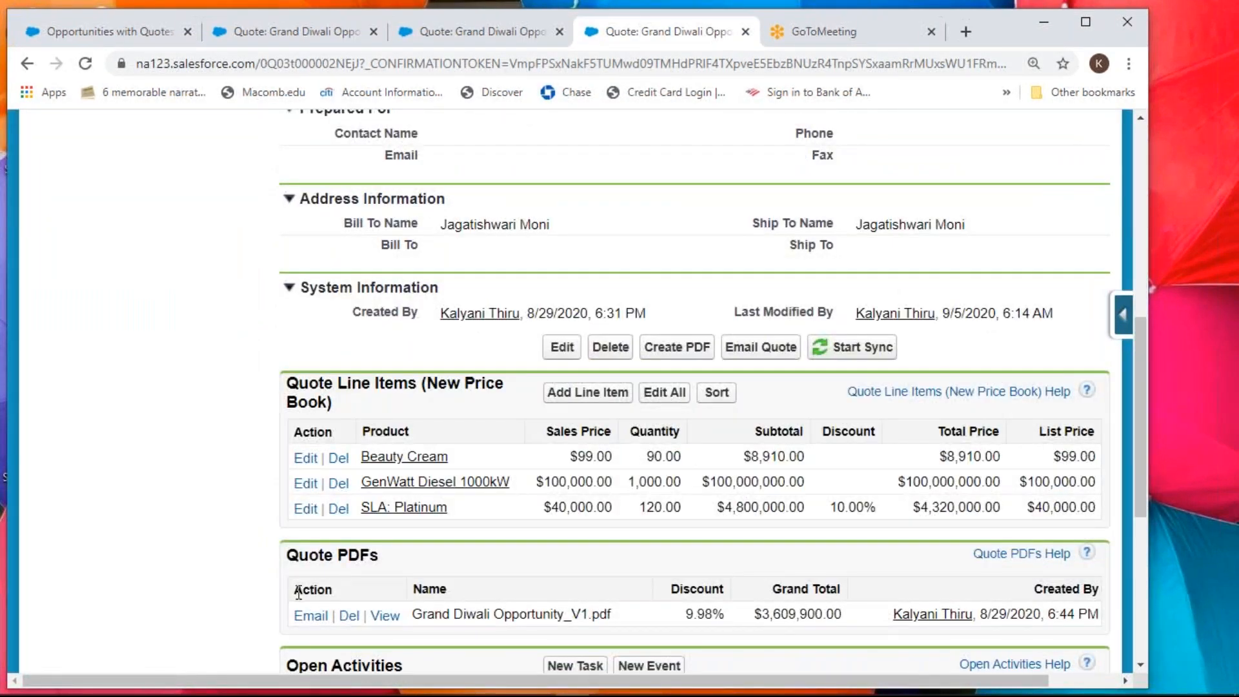
{"action": "left_click", "coordinate": [306, 508]}
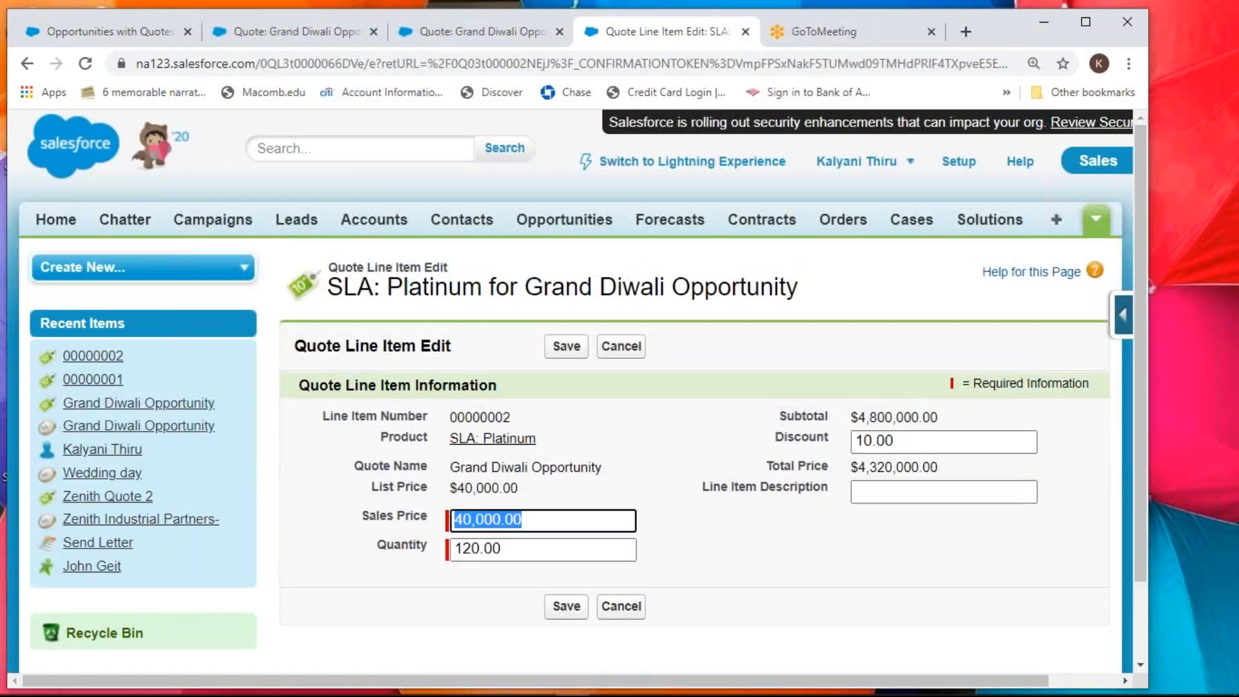
{"action": "left_click", "coordinate": [473, 548]}
{"action": "key", "text": "BackSpace"}
{"action": "type", "text": "6"}
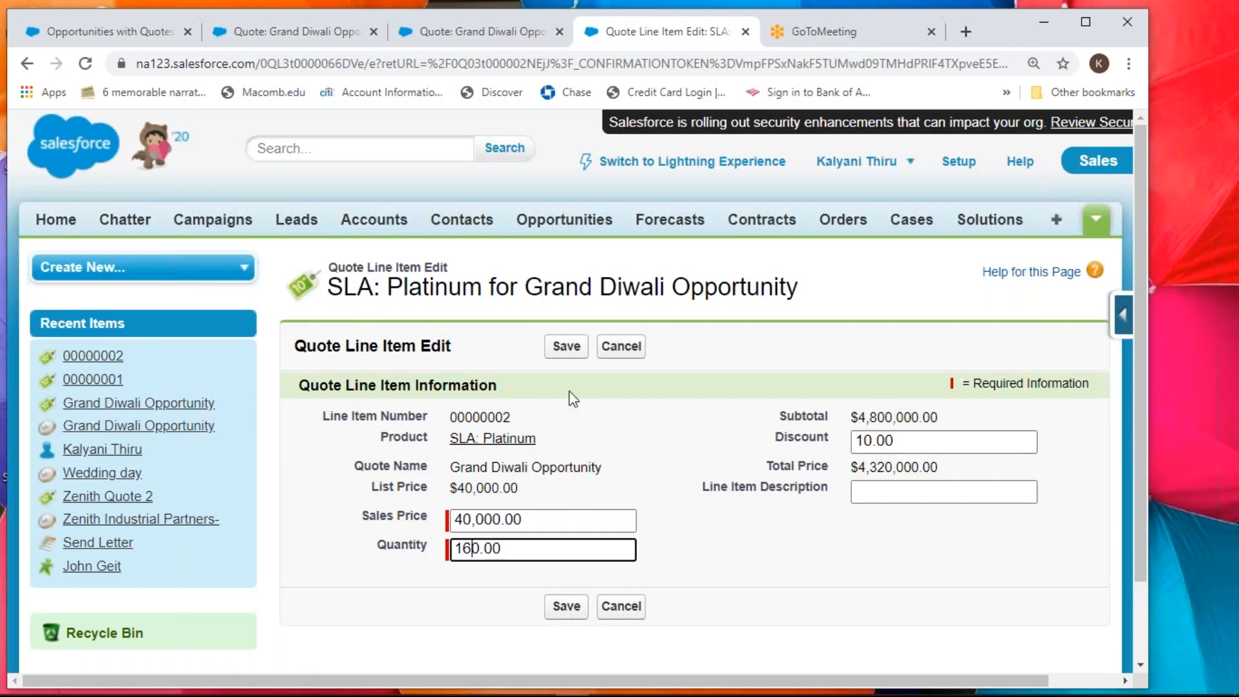
{"action": "left_click", "coordinate": [567, 346]}
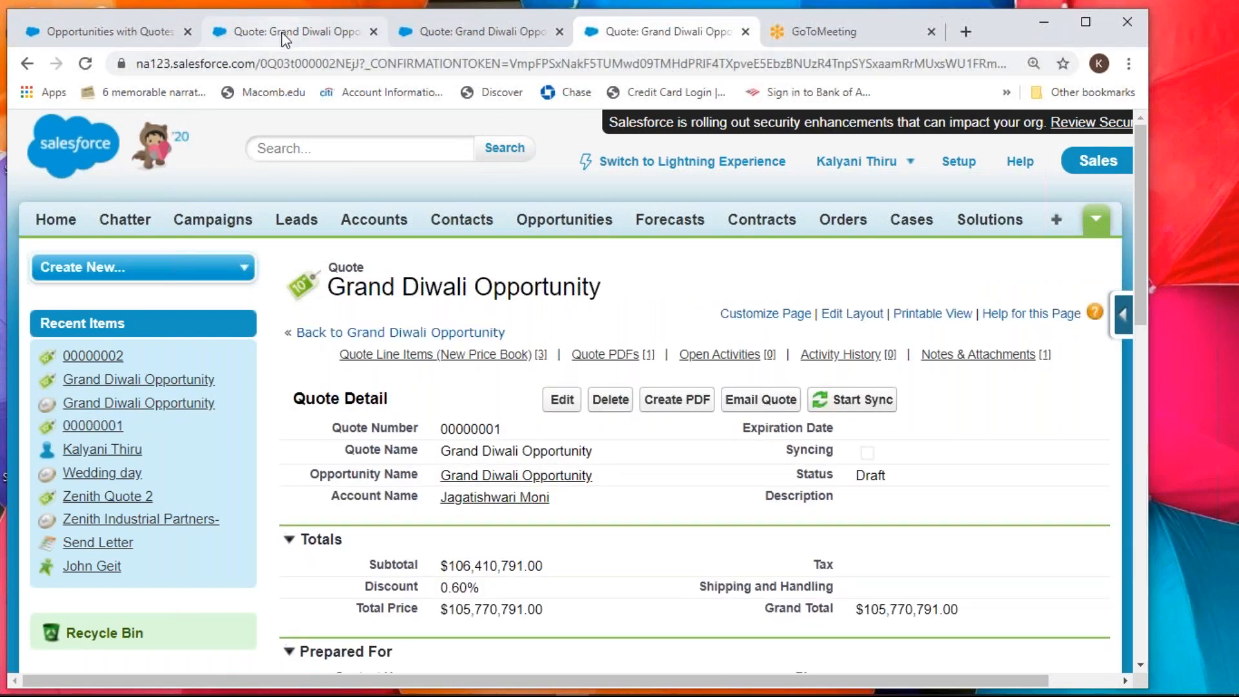
- Close the three Grand Diwali Opportunity quote tabs to return to the report
{"action": "key", "text": "ctrl+w"}
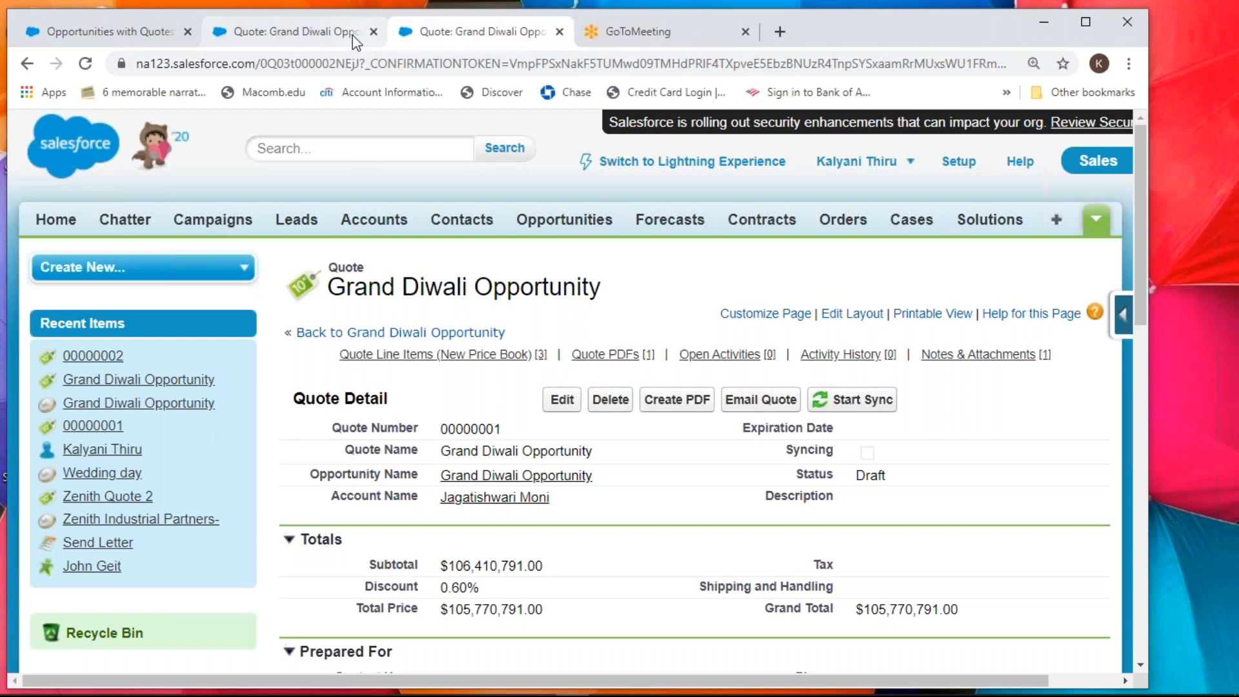
{"action": "left_click", "coordinate": [373, 32]}
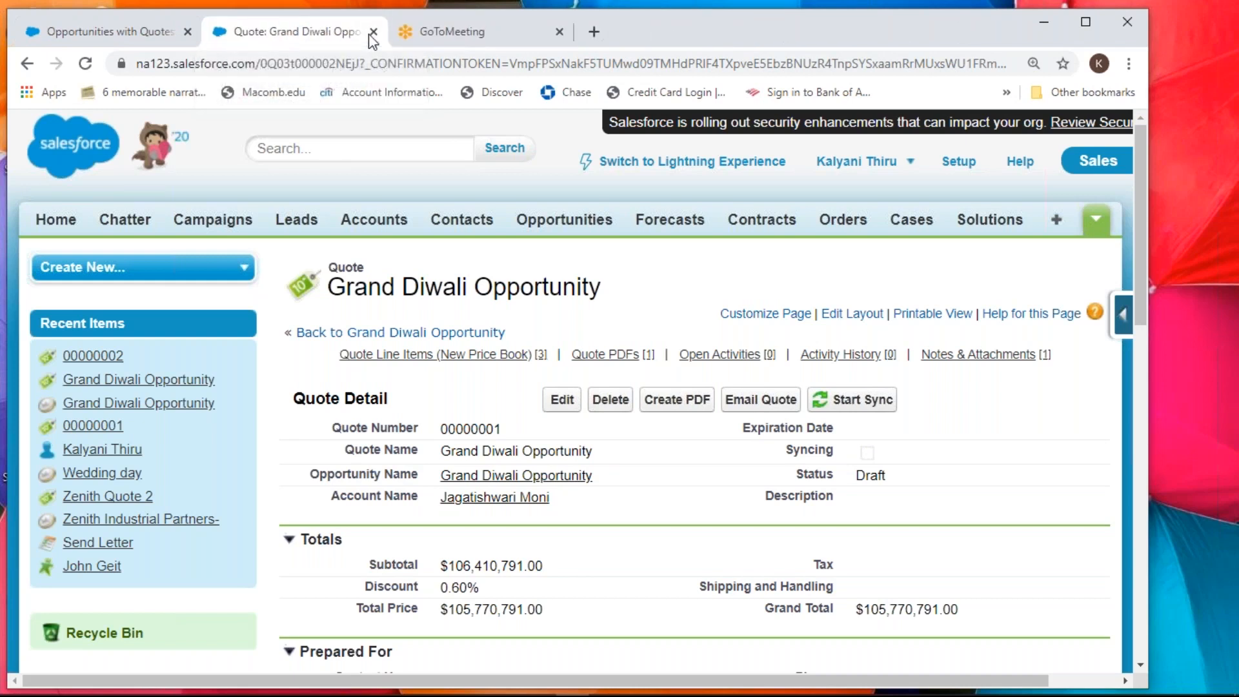
{"action": "left_click", "coordinate": [373, 33]}
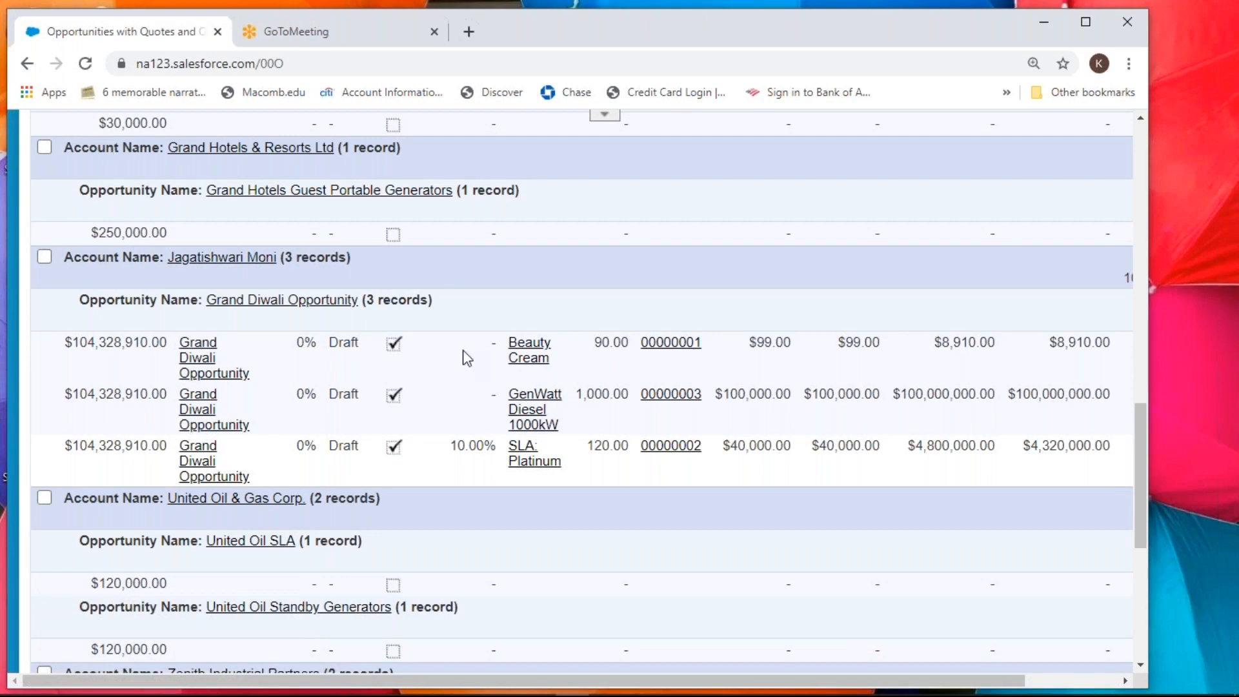
- Rerun the opportunities, quotes and line items report and check the Grand Diwali Opportunity line items against the column headings
{"action": "scroll", "coordinate": [480, 358], "scroll_direction": "up", "scroll_amount": 3}
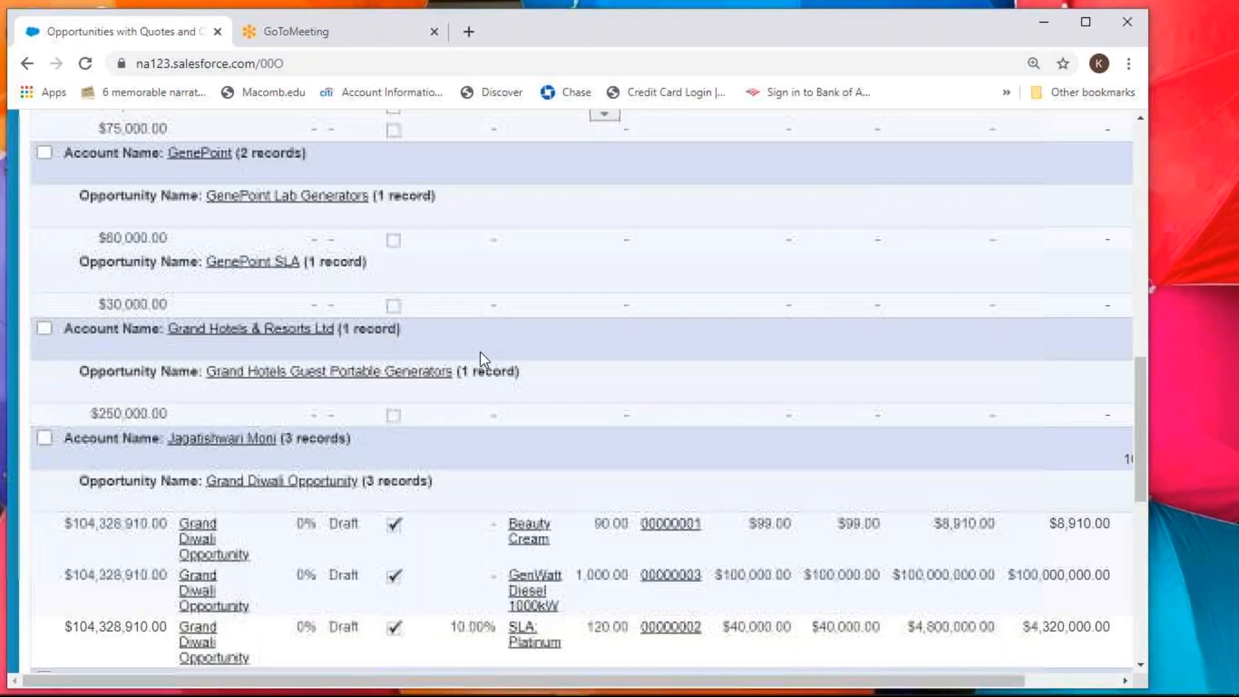
{"action": "scroll", "coordinate": [481, 353], "scroll_direction": "up", "scroll_amount": 7}
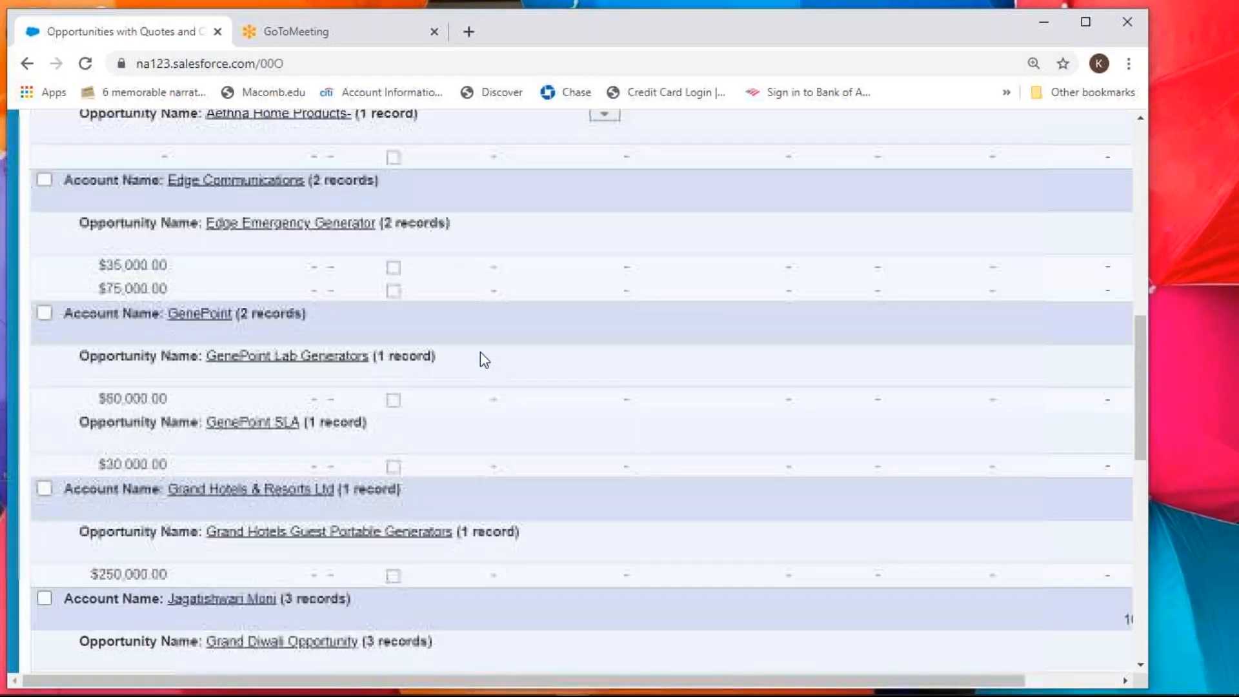
{"action": "scroll", "coordinate": [480, 352], "scroll_direction": "up", "scroll_amount": 3}
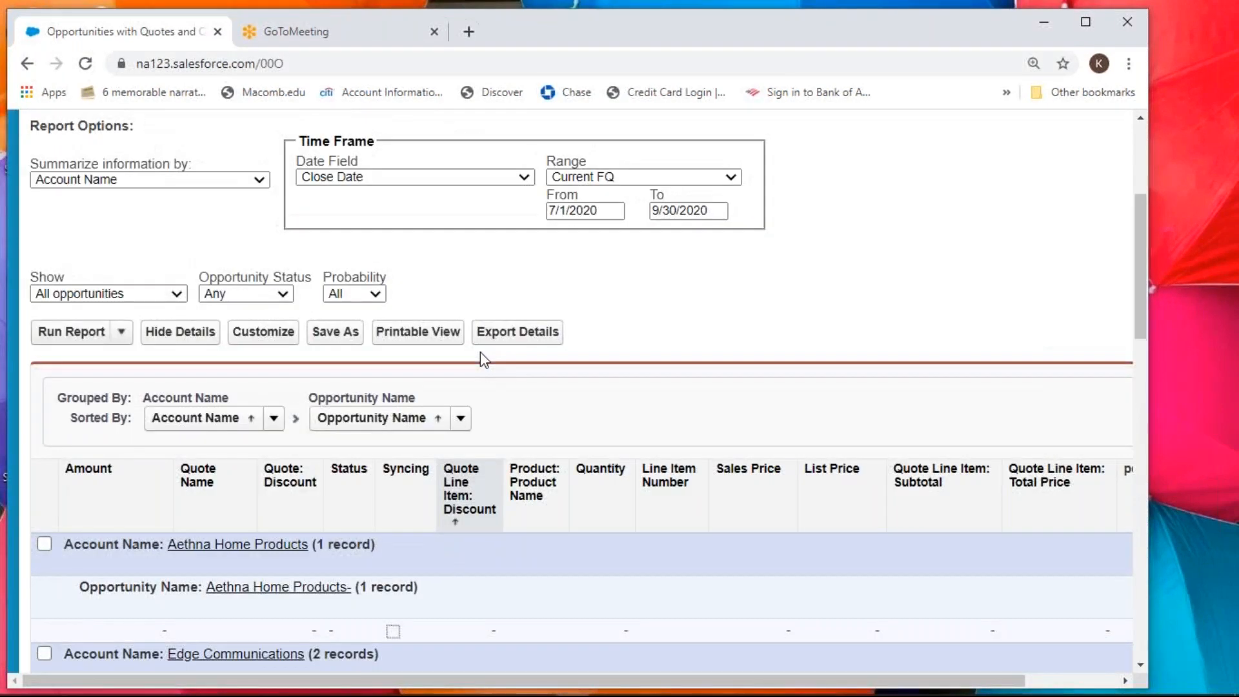
{"action": "left_click", "coordinate": [62, 332]}
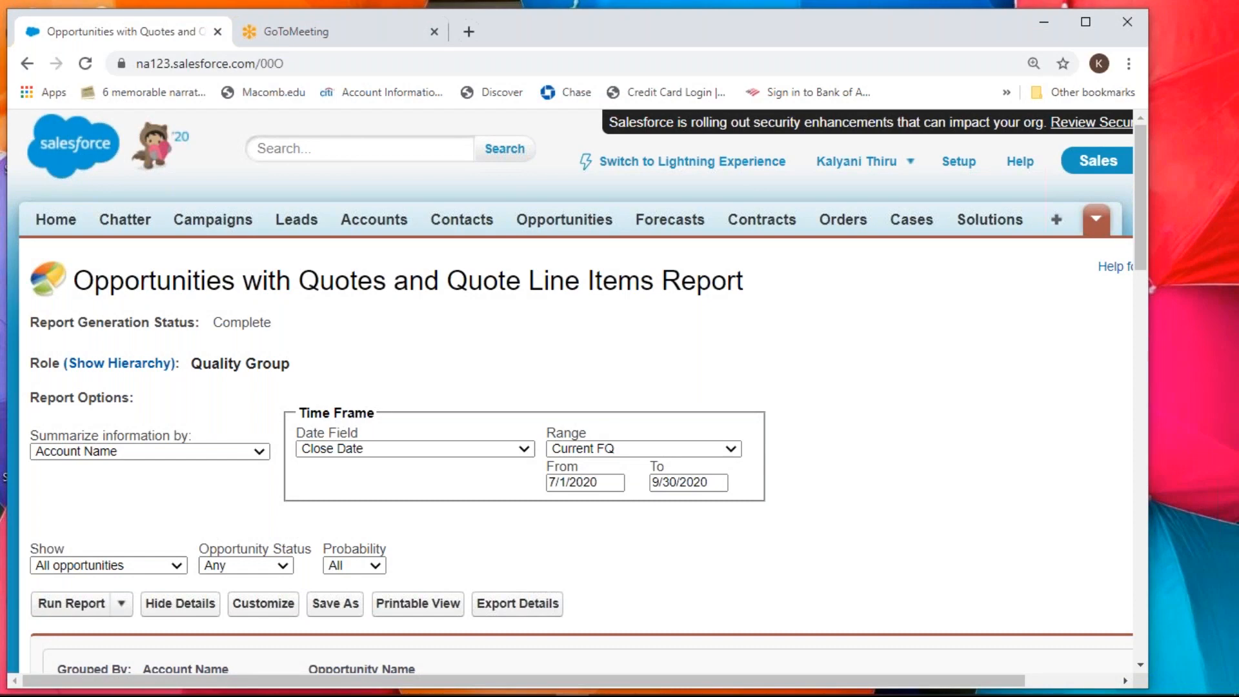
{"action": "scroll", "coordinate": [574, 387], "scroll_direction": "down", "scroll_amount": 2}
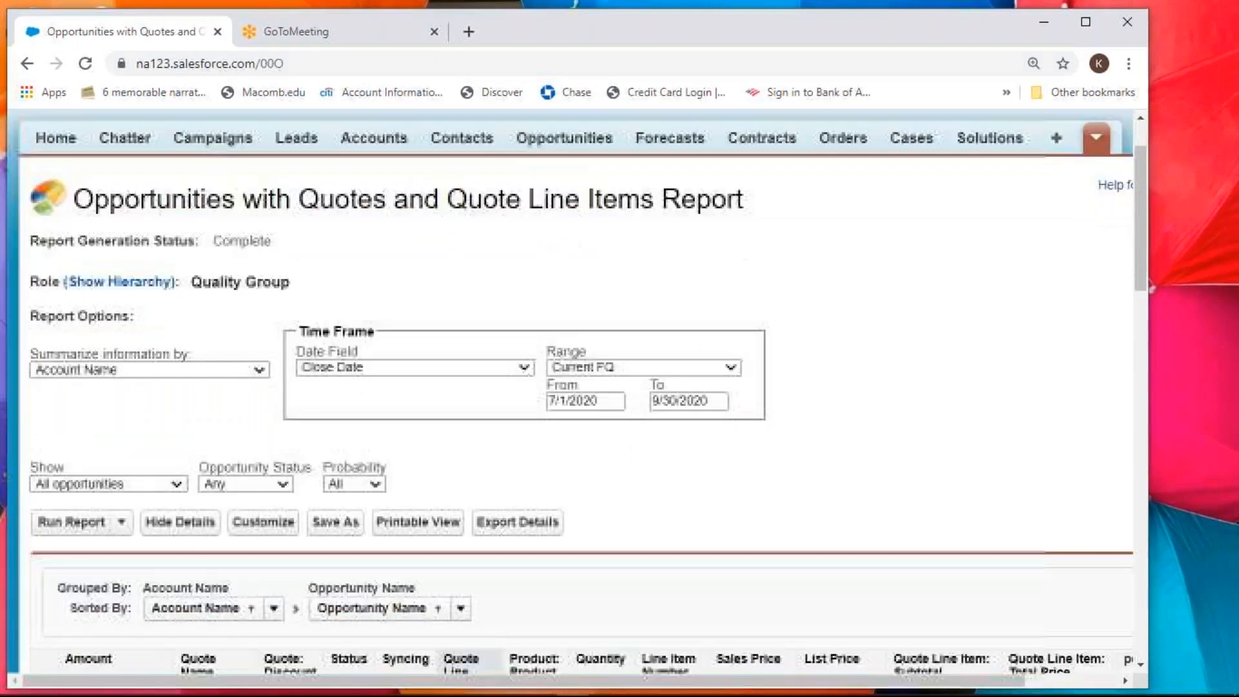
{"action": "scroll", "coordinate": [511, 355], "scroll_direction": "down", "scroll_amount": 8}
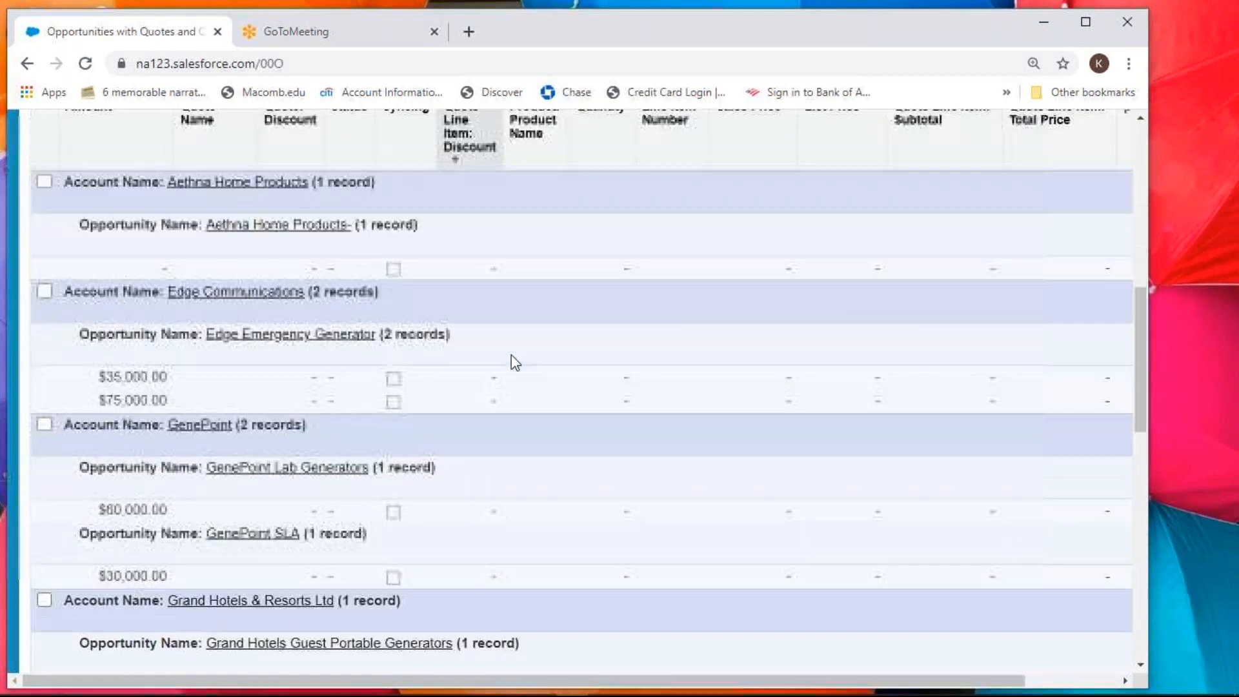
{"action": "scroll", "coordinate": [511, 354], "scroll_direction": "down", "scroll_amount": 4}
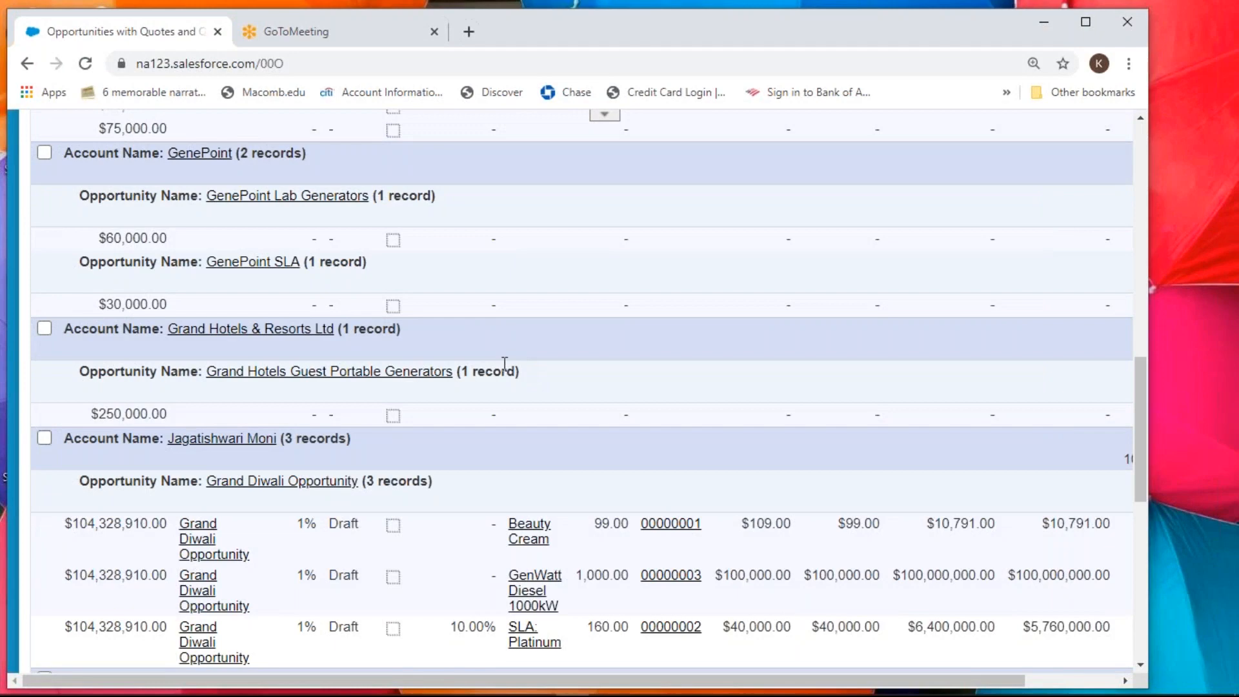
{"action": "scroll", "coordinate": [505, 363], "scroll_direction": "up", "scroll_amount": 7}
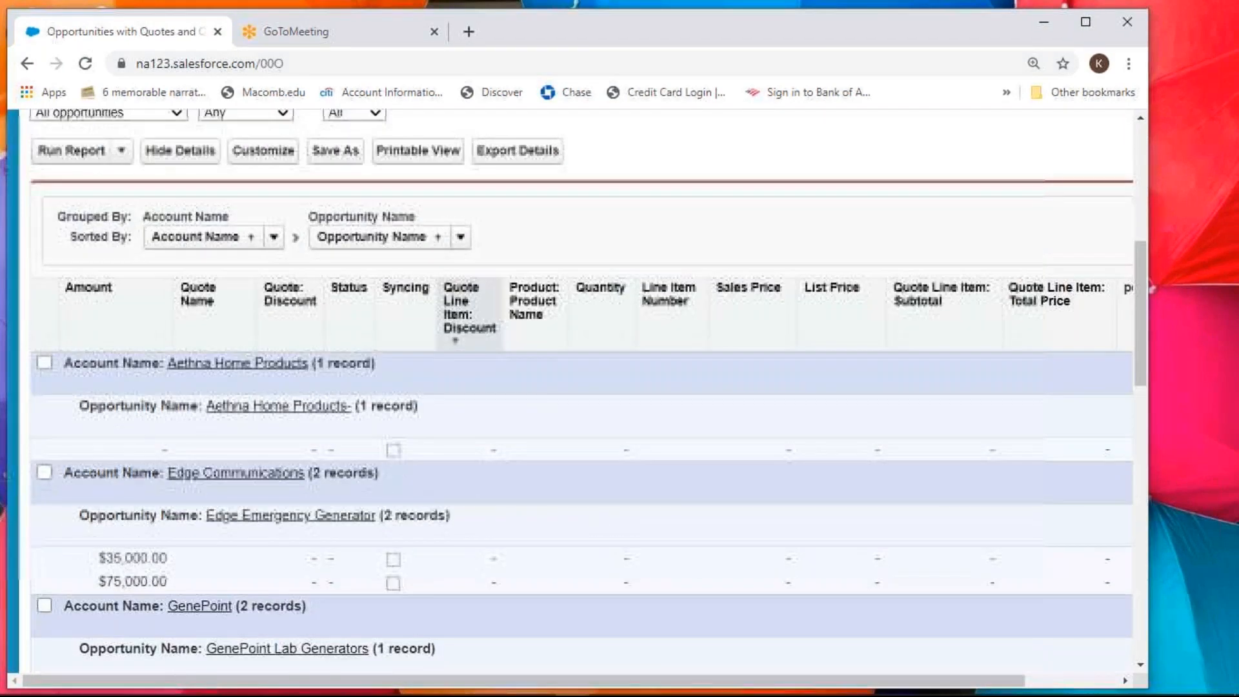
- Open the quote linked in each of the three Grand Diwali Opportunity rows in its own new tab
{"action": "scroll", "coordinate": [504, 364], "scroll_direction": "down", "scroll_amount": 7}
{"action": "scroll", "coordinate": [493, 378], "scroll_direction": "down", "scroll_amount": 4}
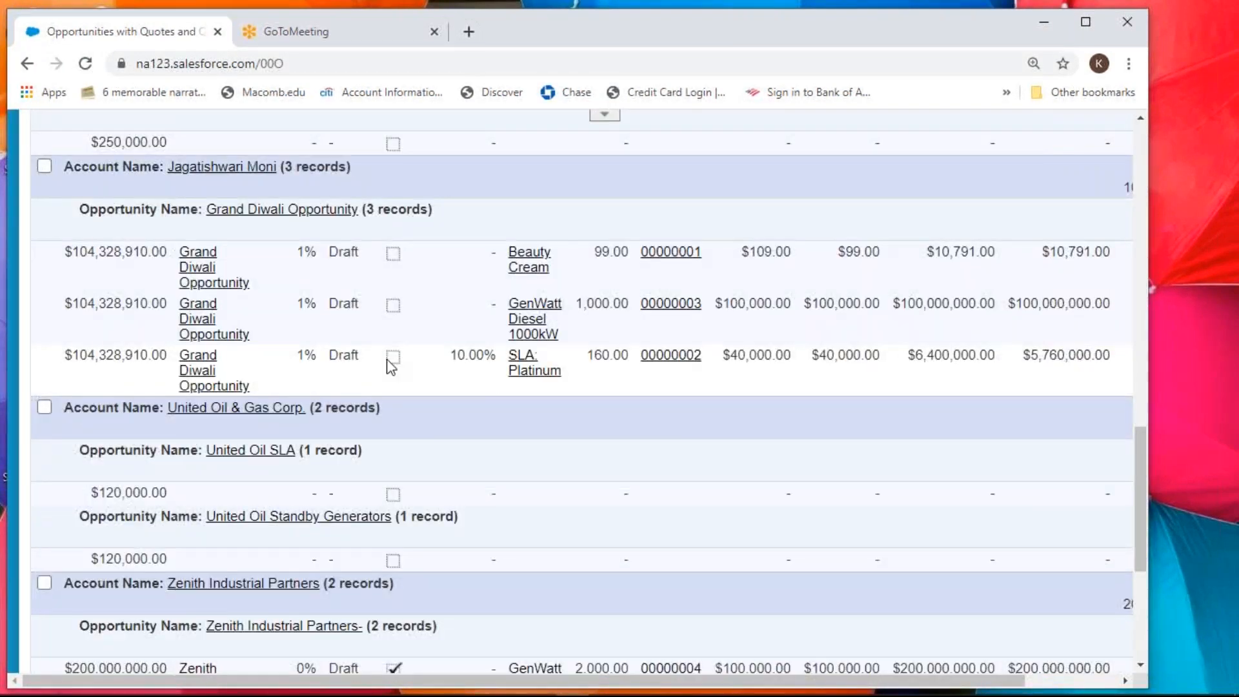
{"action": "right_click", "coordinate": [198, 275]}
{"action": "left_click", "coordinate": [216, 284]}
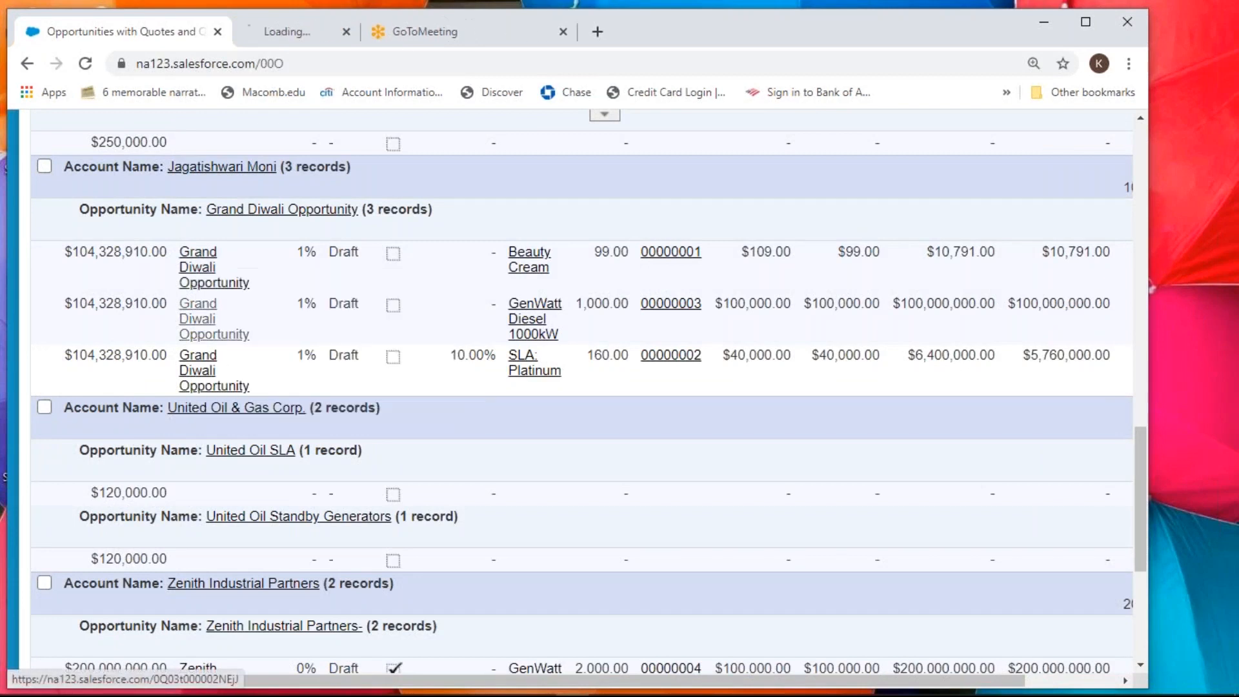
{"action": "right_click", "coordinate": [190, 318]}
{"action": "left_click", "coordinate": [217, 331]}
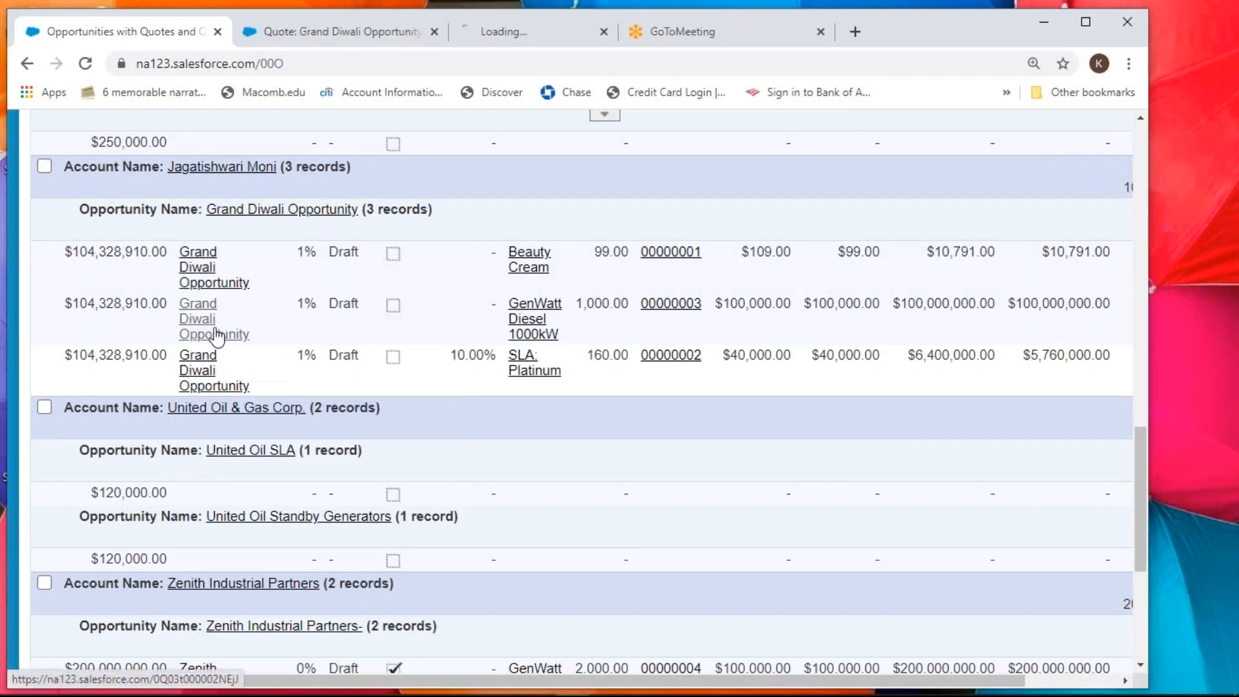
{"action": "right_click", "coordinate": [198, 372]}
{"action": "left_click", "coordinate": [223, 383]}
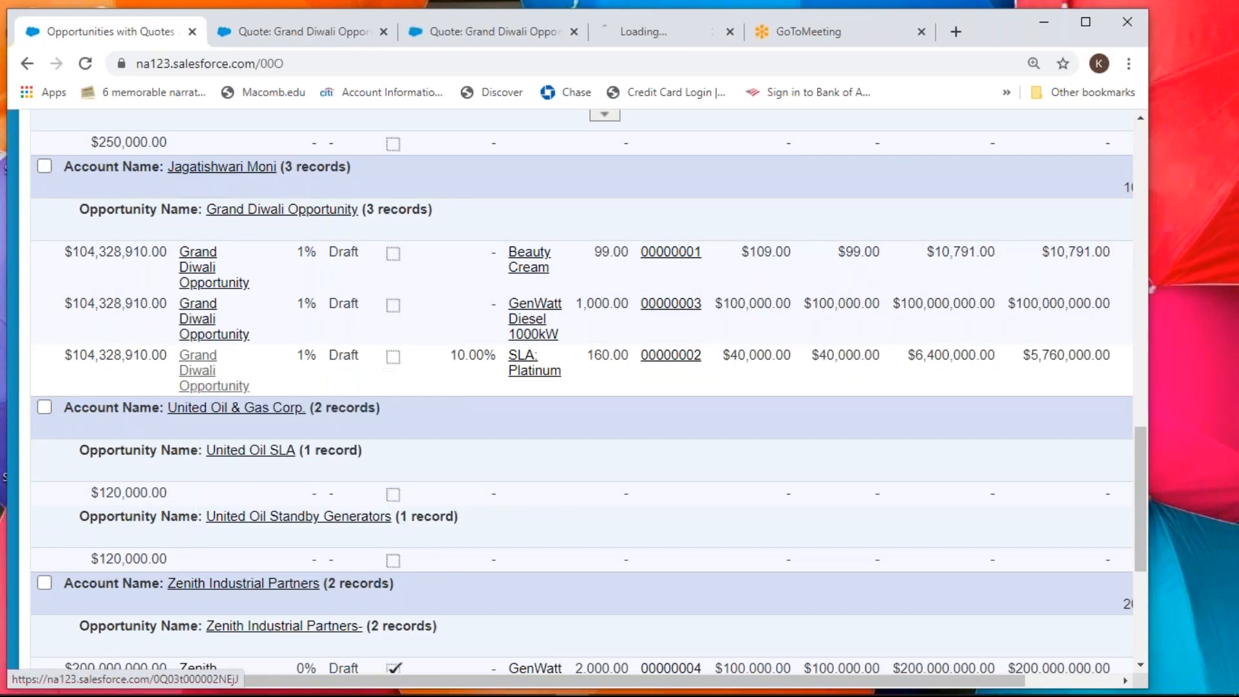
- Compare the quote number, totals and line items across the three quote tabs, and close those tabs
{"action": "left_click", "coordinate": [269, 37]}
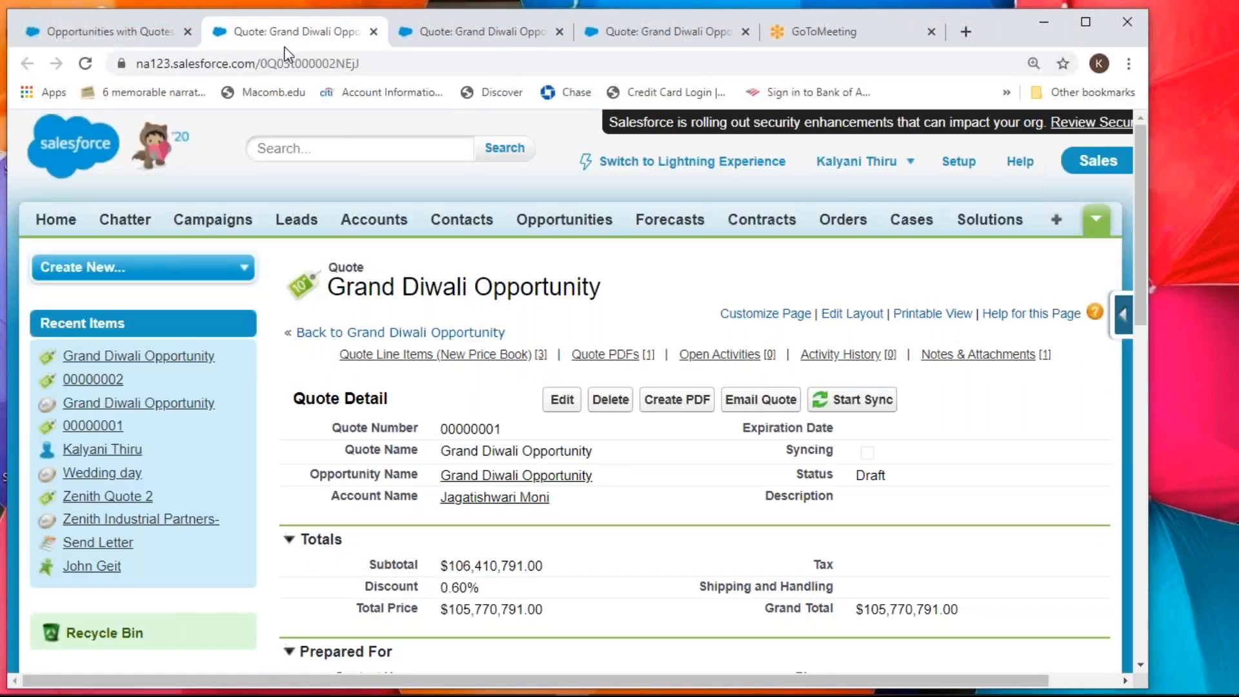
{"action": "left_click", "coordinate": [524, 38]}
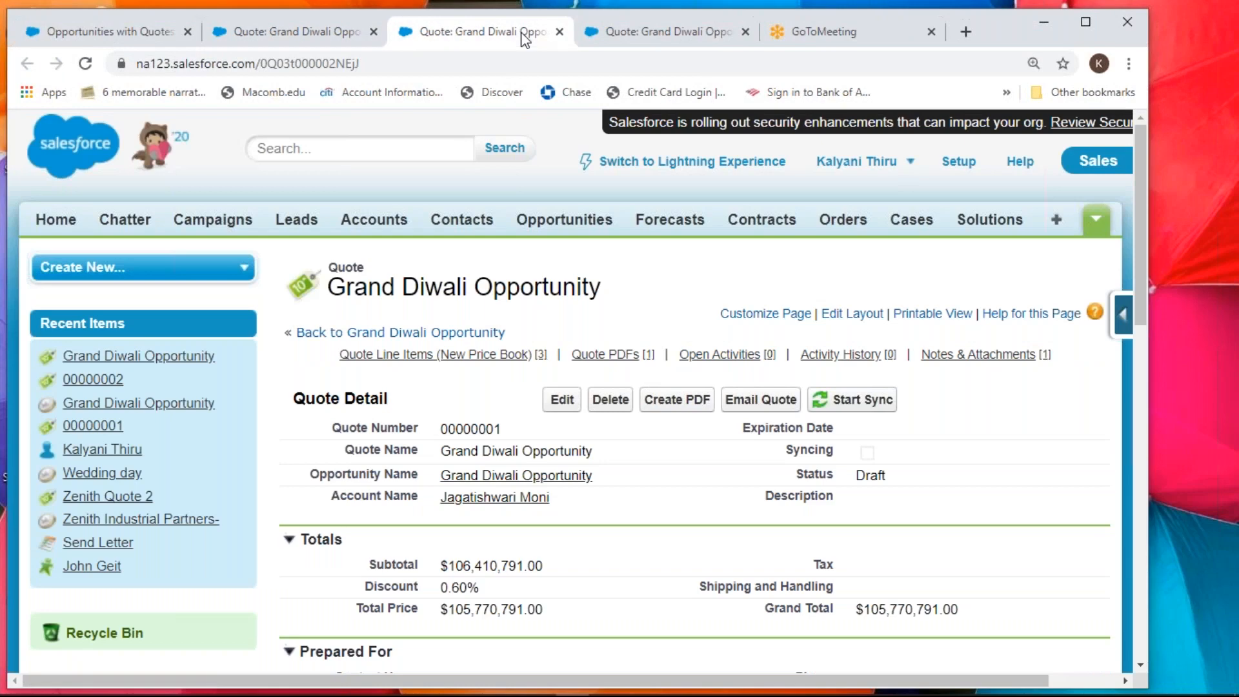
{"action": "left_click", "coordinate": [623, 38]}
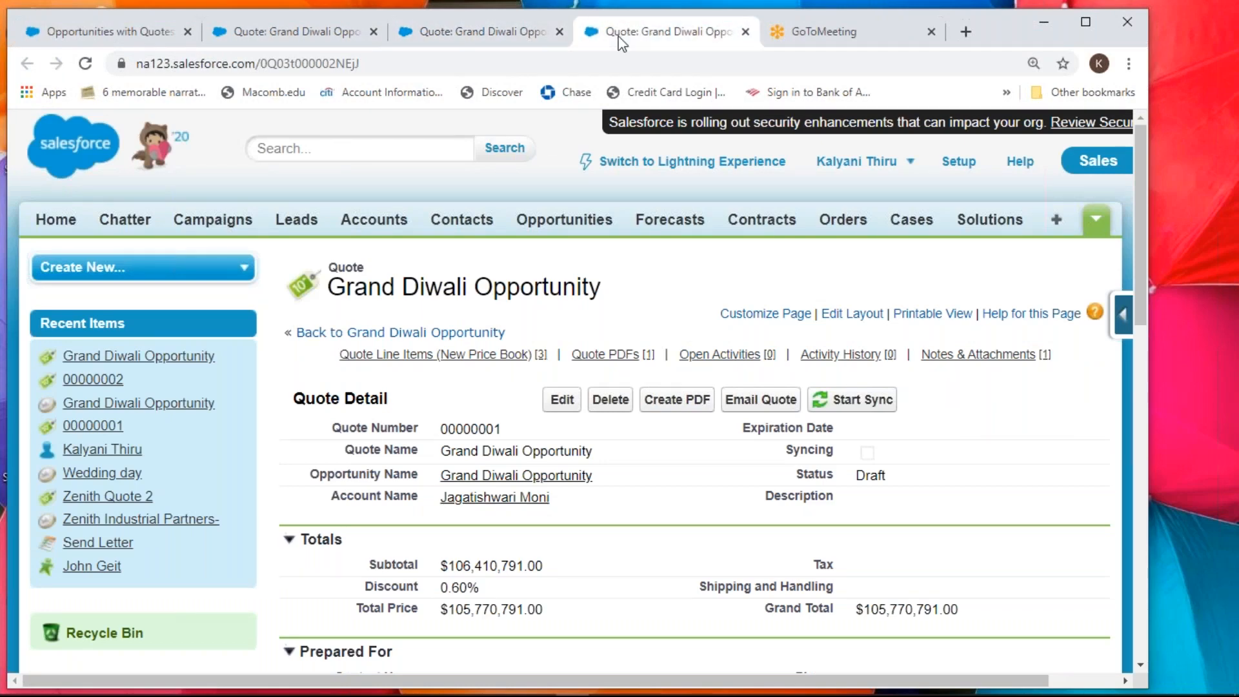
{"action": "scroll", "coordinate": [619, 442], "scroll_direction": "down", "scroll_amount": 5}
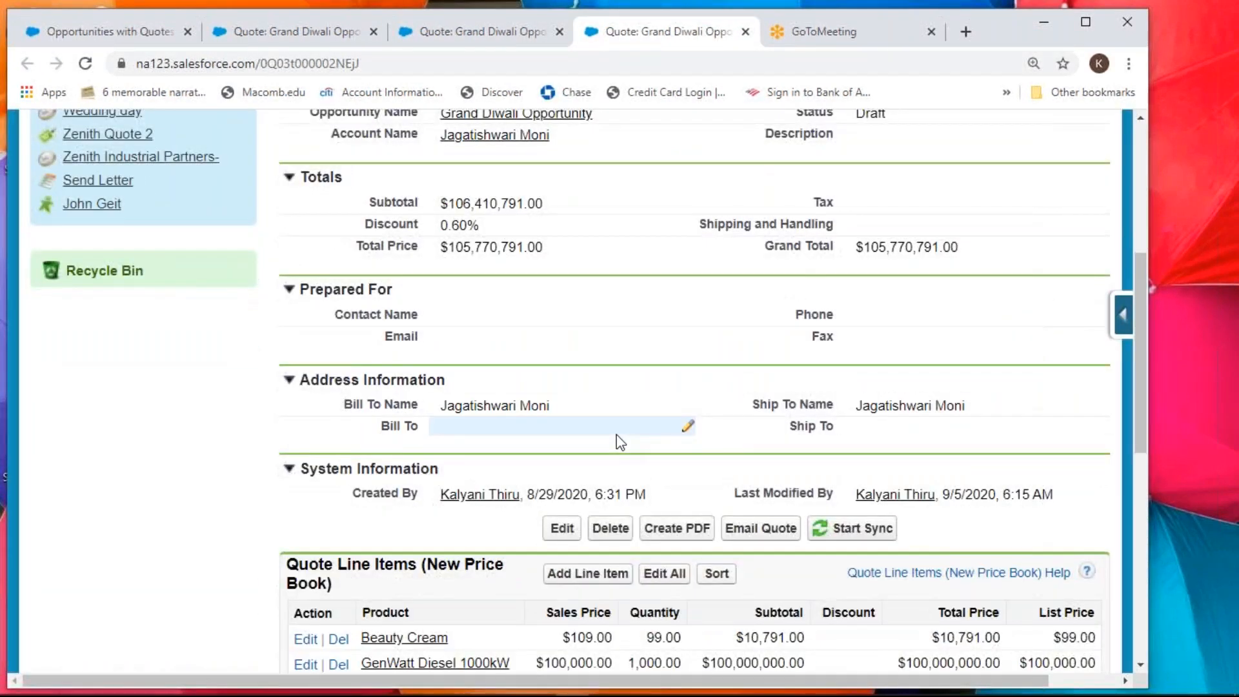
{"action": "scroll", "coordinate": [617, 435], "scroll_direction": "up", "scroll_amount": 5}
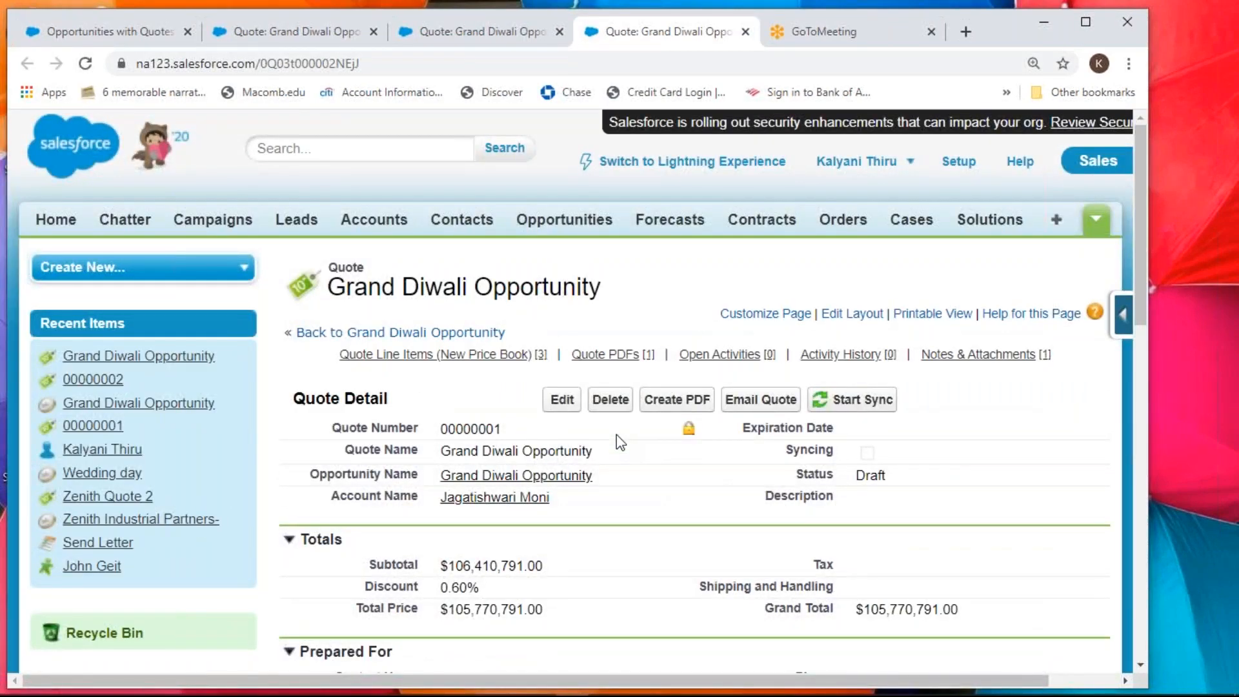
{"action": "scroll", "coordinate": [617, 435], "scroll_direction": "down", "scroll_amount": 6}
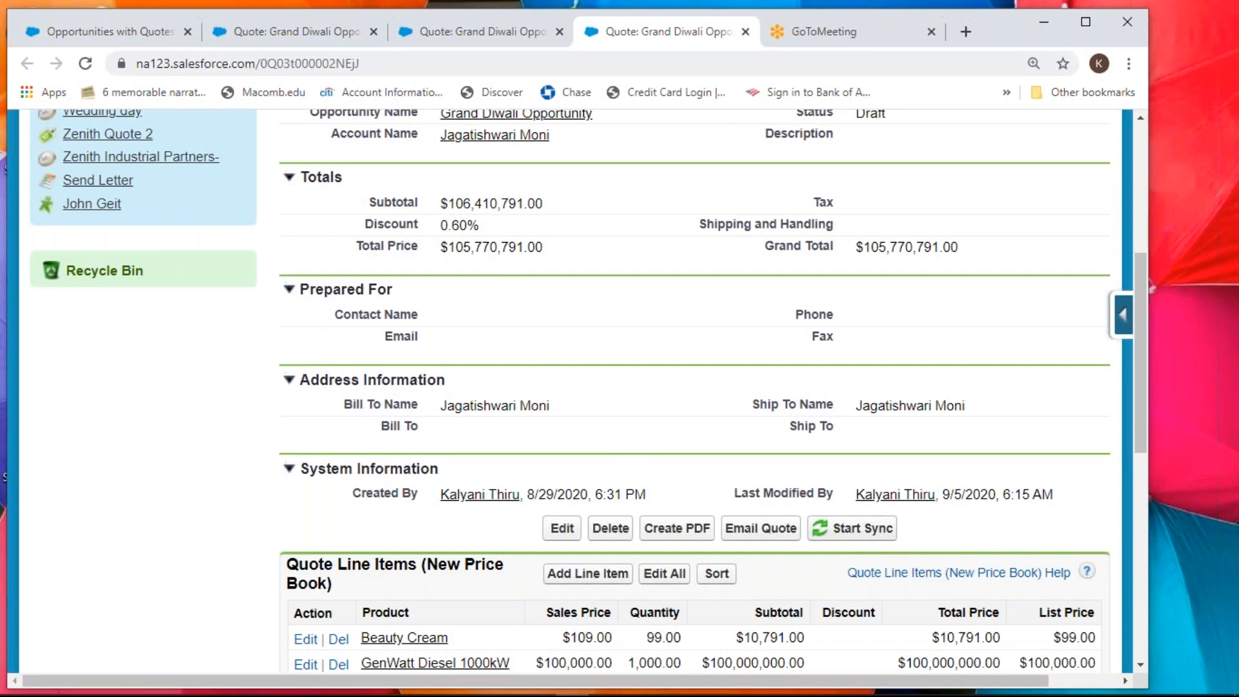
{"action": "left_click", "coordinate": [455, 26]}
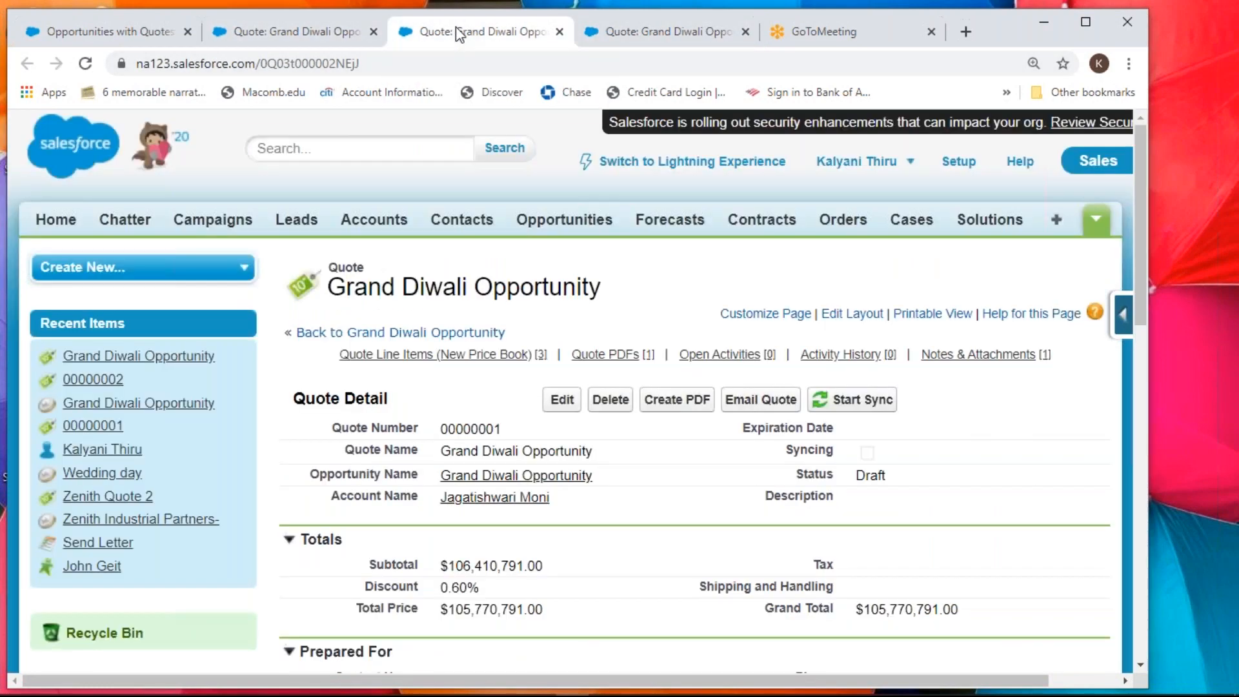
{"action": "left_click", "coordinate": [292, 34]}
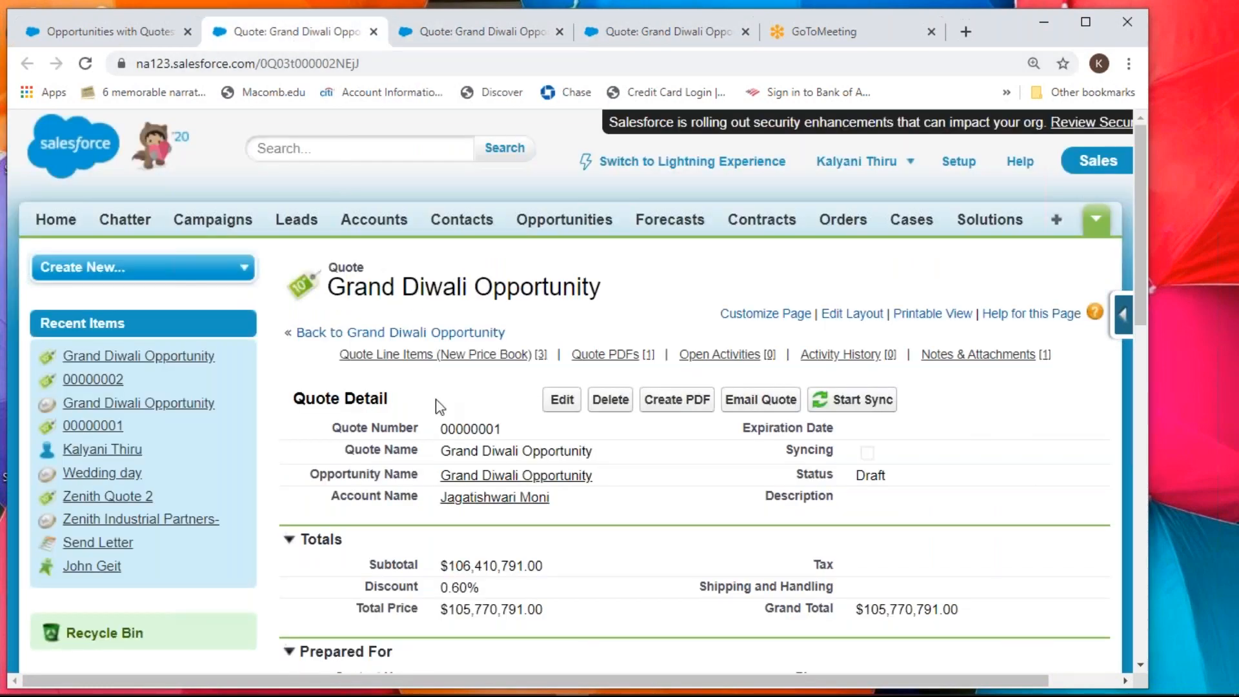
{"action": "scroll", "coordinate": [446, 400], "scroll_direction": "down", "scroll_amount": 3}
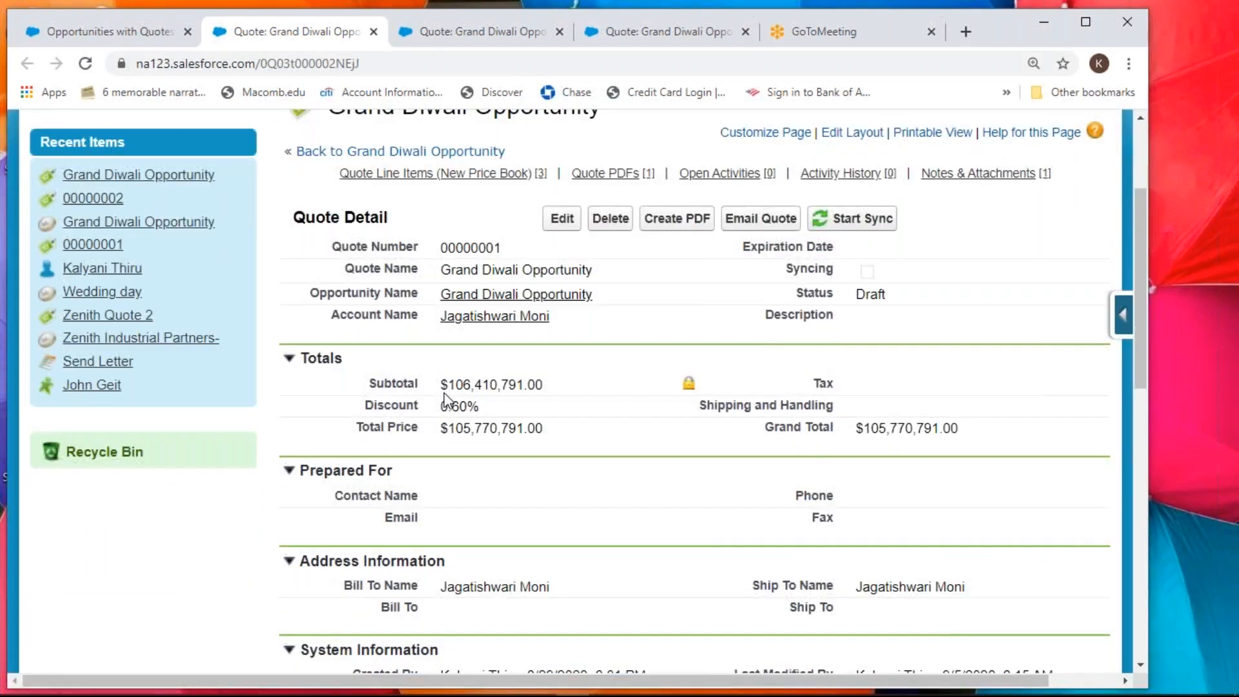
{"action": "left_click", "coordinate": [373, 31]}
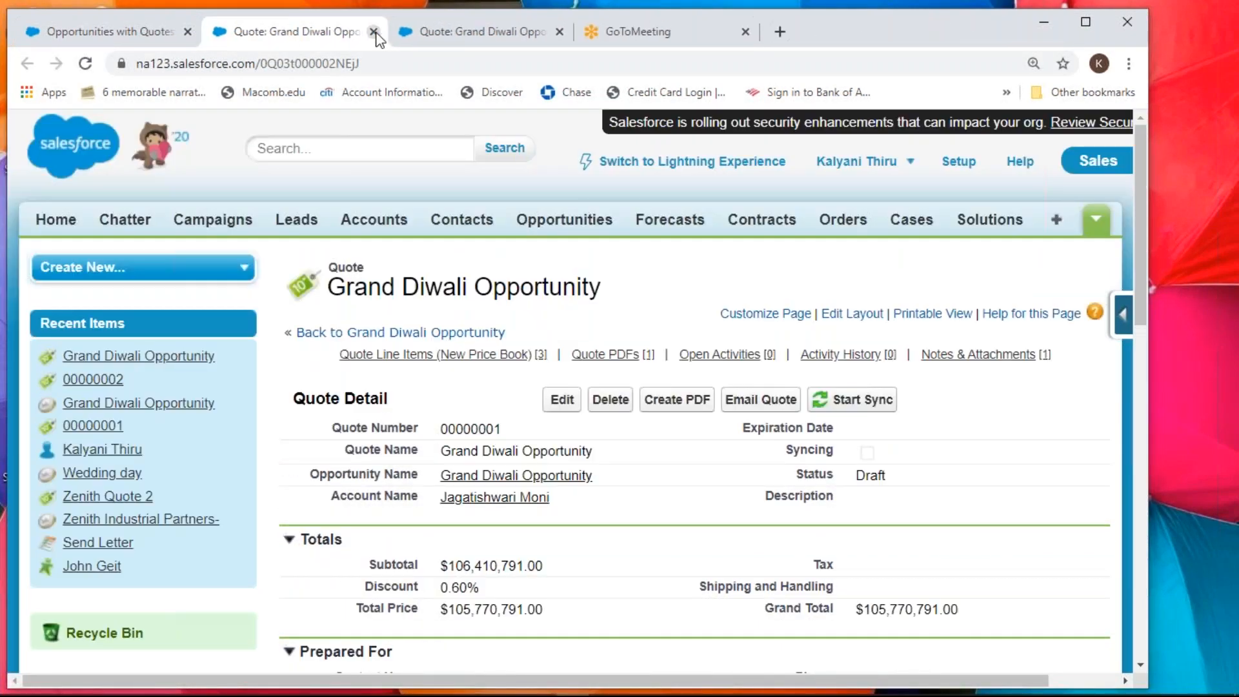
{"action": "left_click", "coordinate": [373, 31]}
{"action": "left_click", "coordinate": [373, 31]}
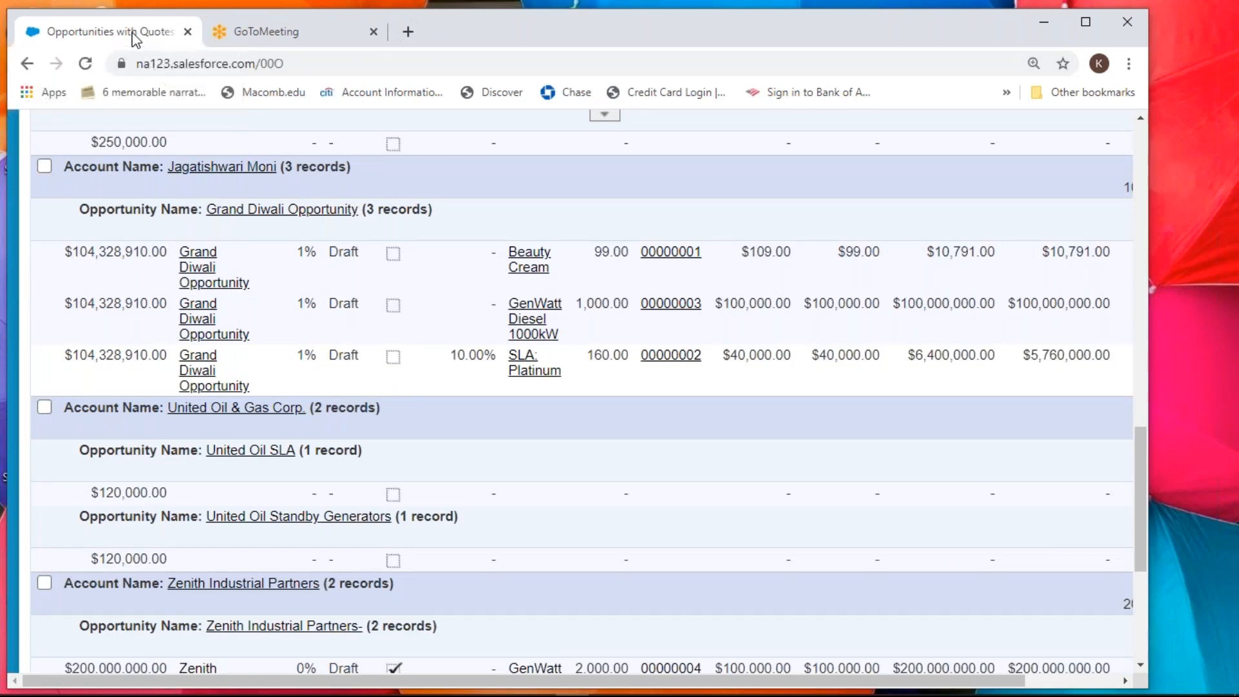
- Customize the report to replace the Amount column with the Quote: Total Price field, and run it again
{"action": "scroll", "coordinate": [323, 551], "scroll_direction": "up", "scroll_amount": 4}
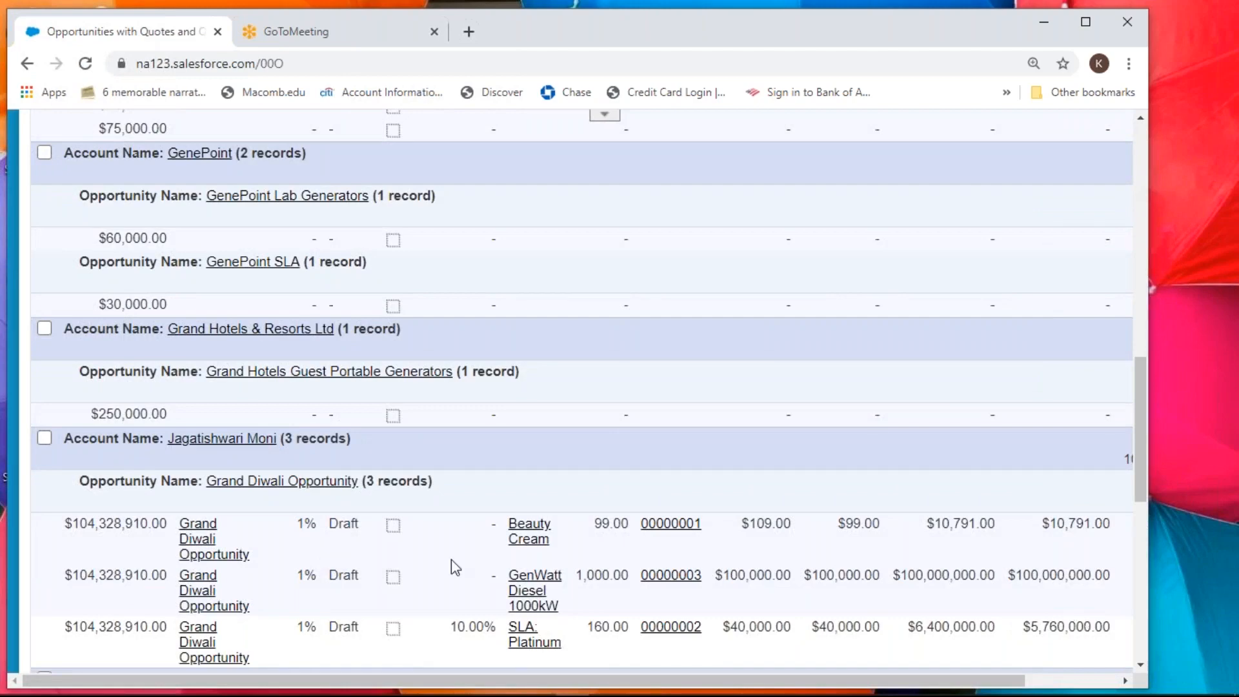
{"action": "scroll", "coordinate": [410, 559], "scroll_direction": "up", "scroll_amount": 7}
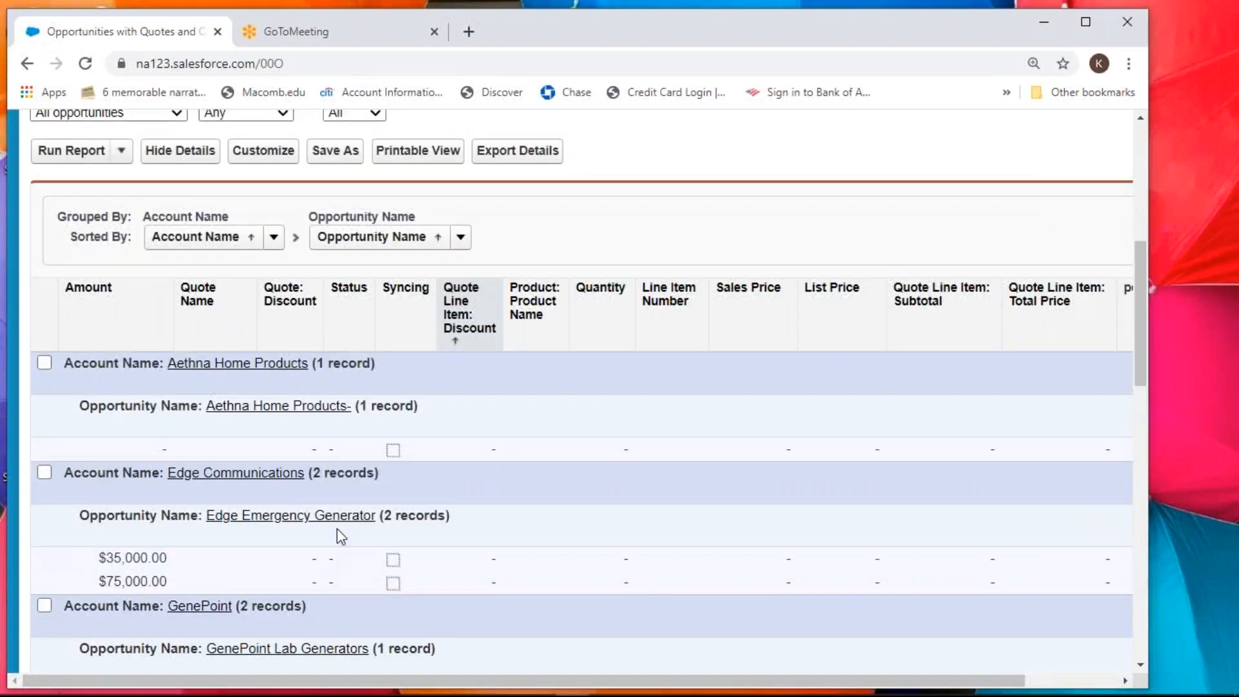
{"action": "left_click", "coordinate": [237, 159]}
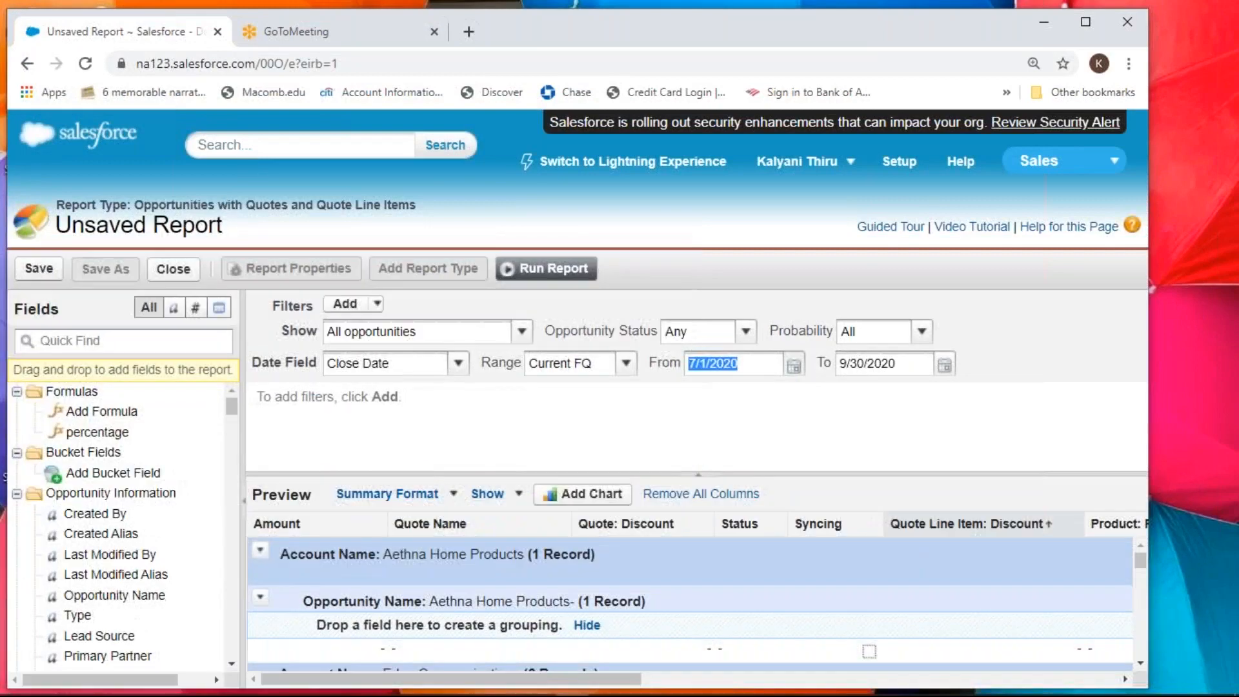
{"action": "left_click", "coordinate": [67, 336]}
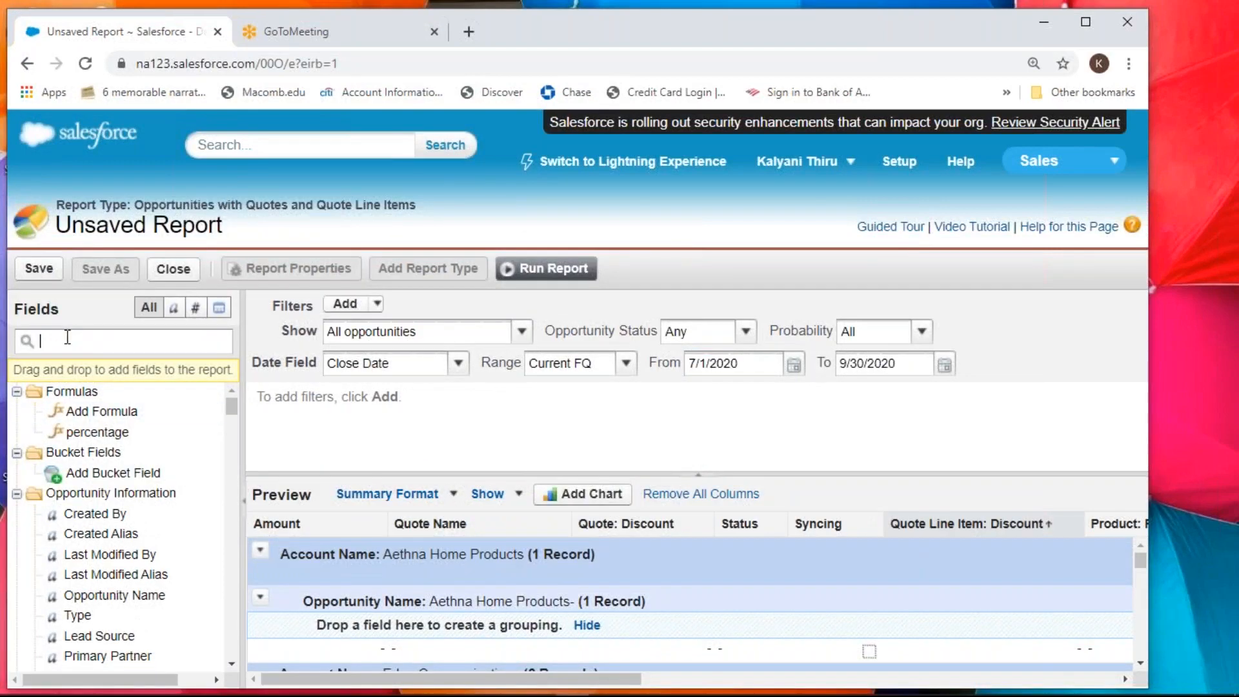
{"action": "type", "text": "quote"}
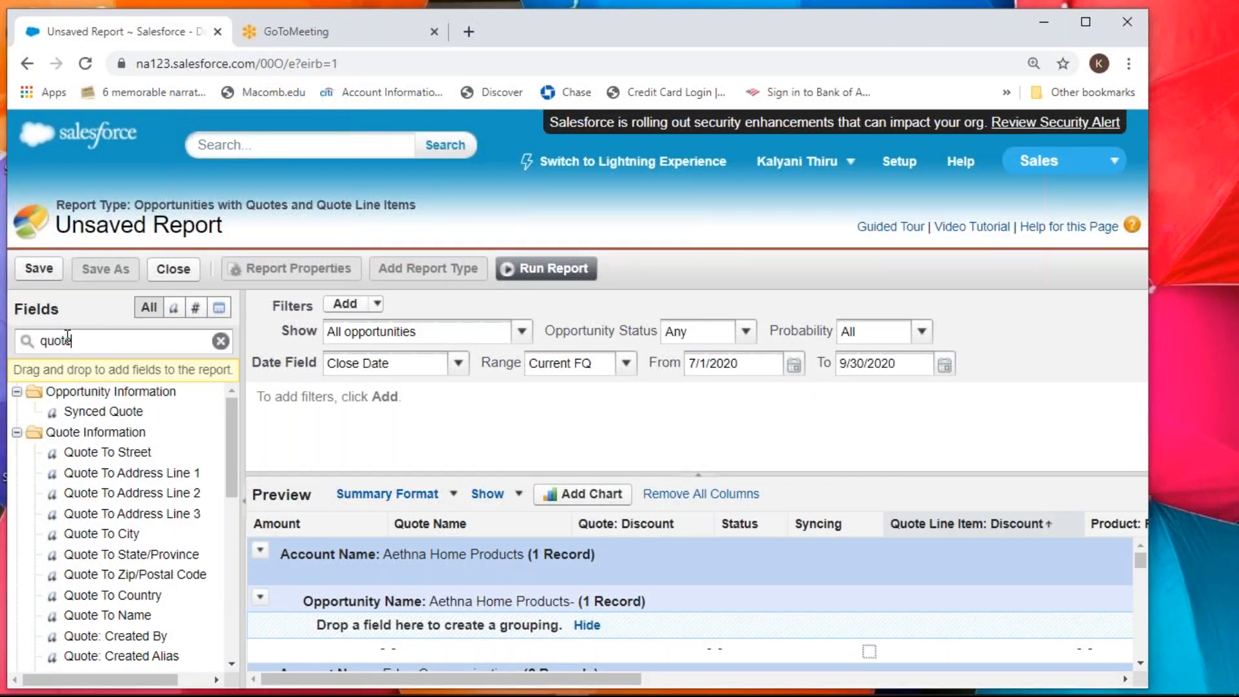
{"action": "double_click", "coordinate": [67, 337]}
{"action": "type", "text": "total"}
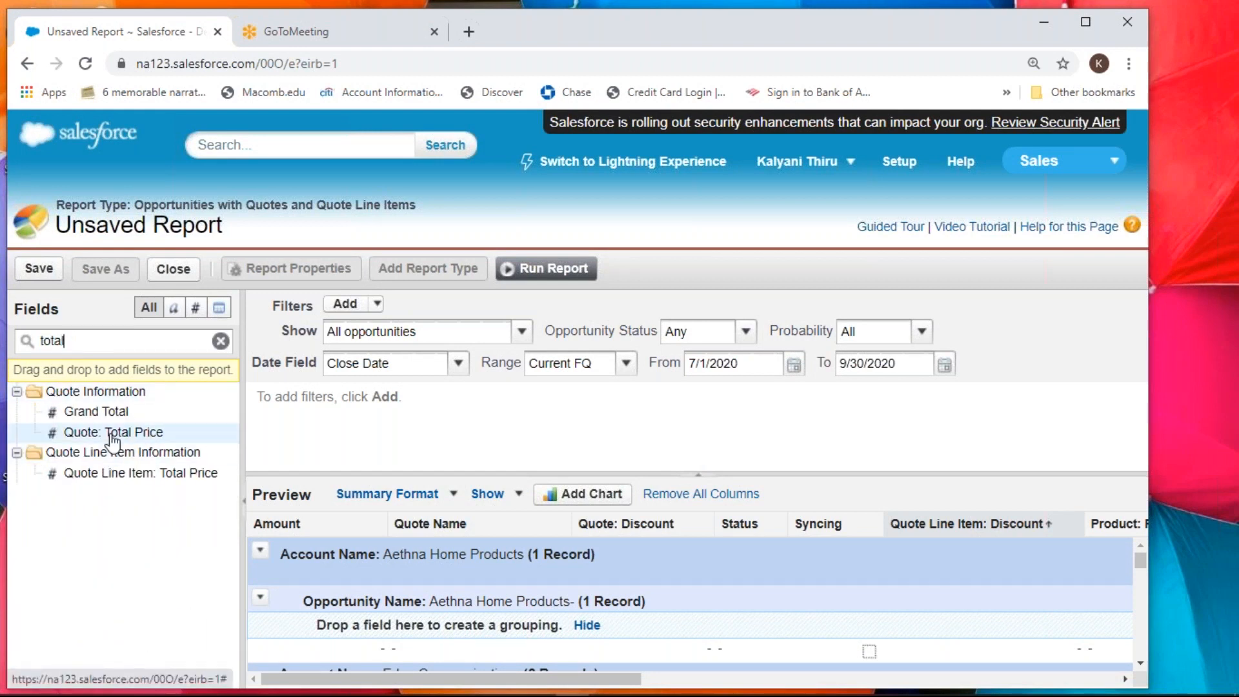
{"action": "left_click_drag", "start_coordinate": [113, 432], "coordinate": [315, 518]}
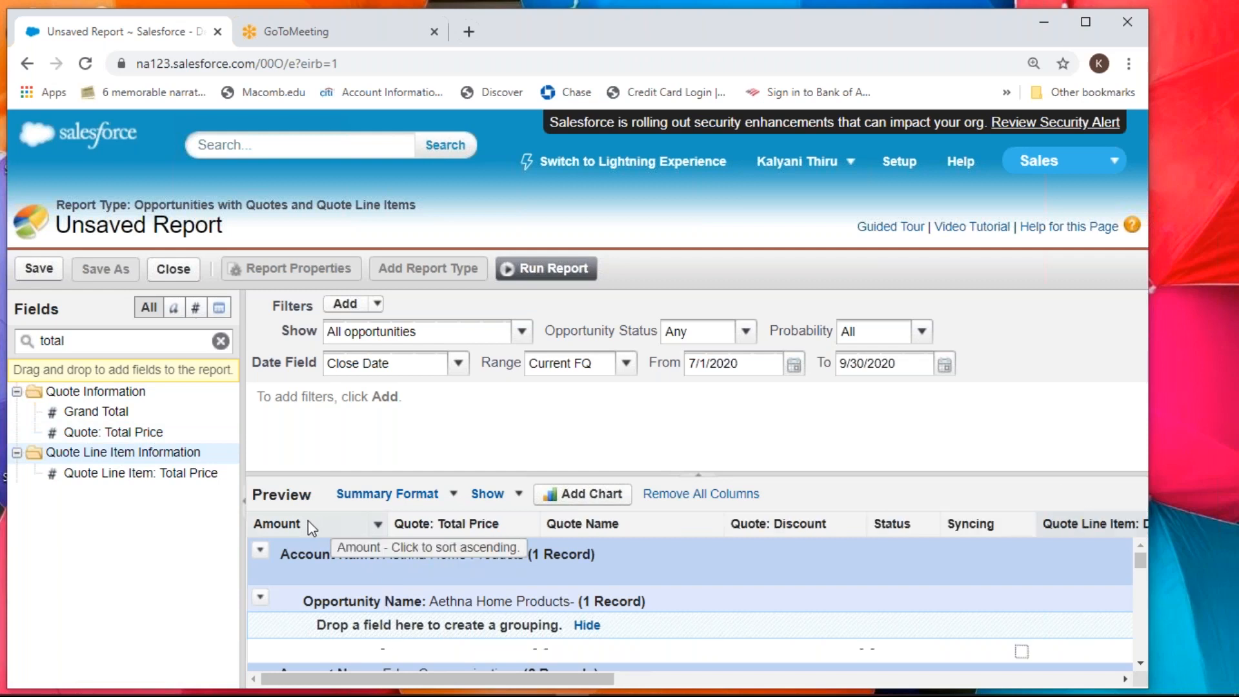
{"action": "left_click_drag", "start_coordinate": [307, 520], "coordinate": [207, 534]}
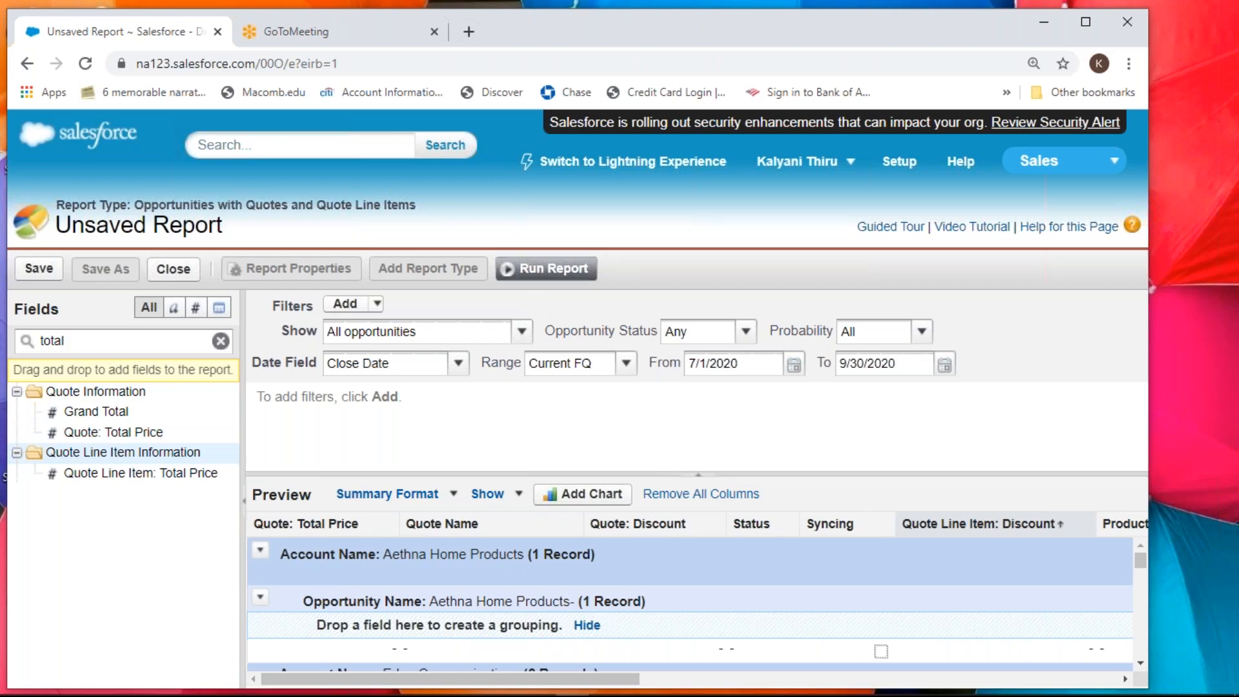
{"action": "left_click", "coordinate": [546, 268]}
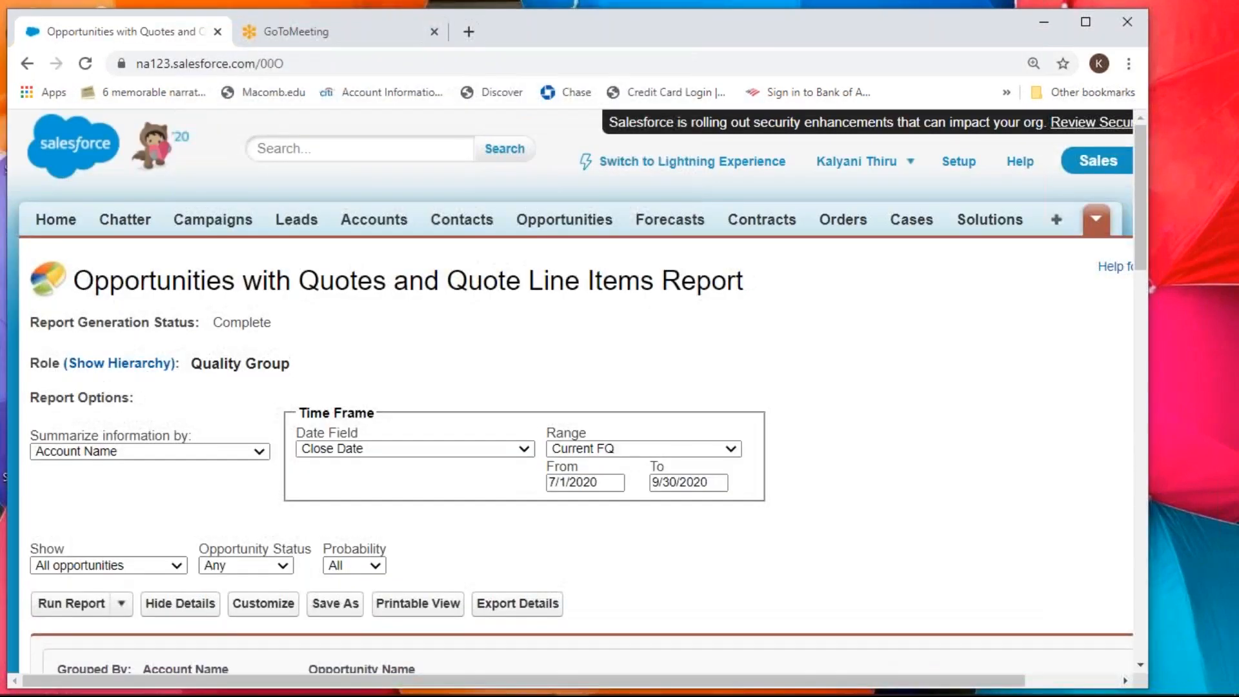
- Check the Quote: Total Price column against the line item totals in the Grand Diwali Opportunity rows of the report
{"action": "scroll", "coordinate": [526, 358], "scroll_direction": "down", "scroll_amount": 8}
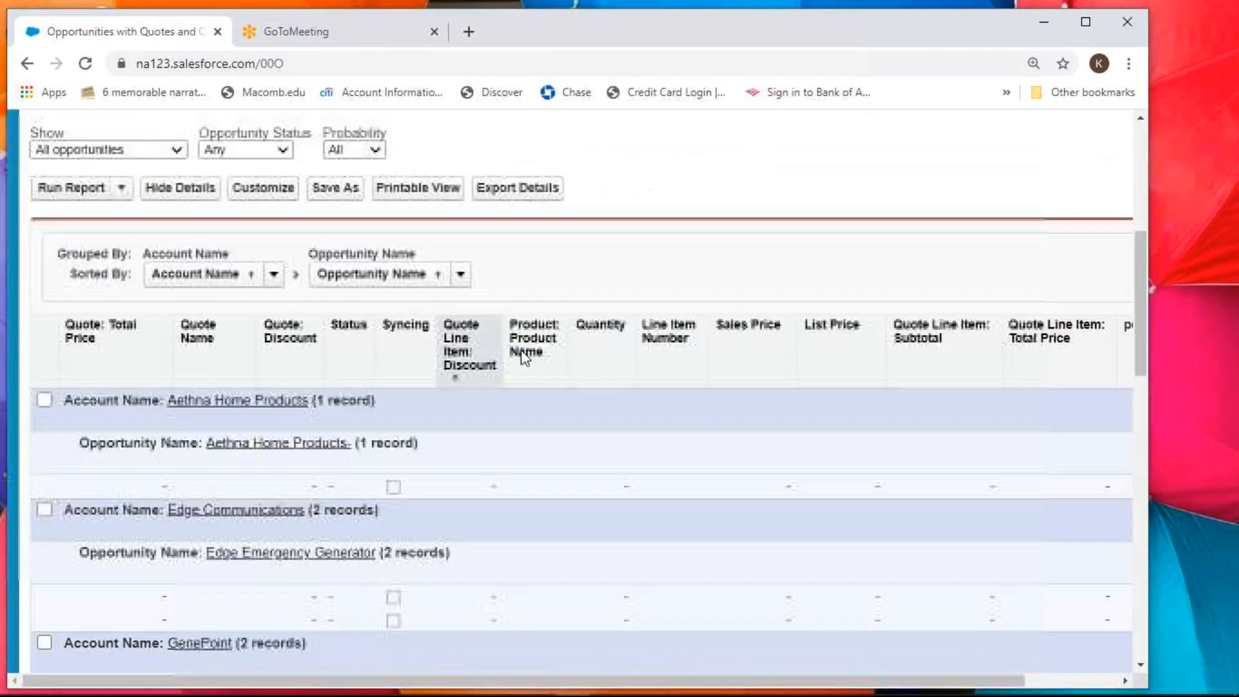
{"action": "scroll", "coordinate": [525, 359], "scroll_direction": "down", "scroll_amount": 6}
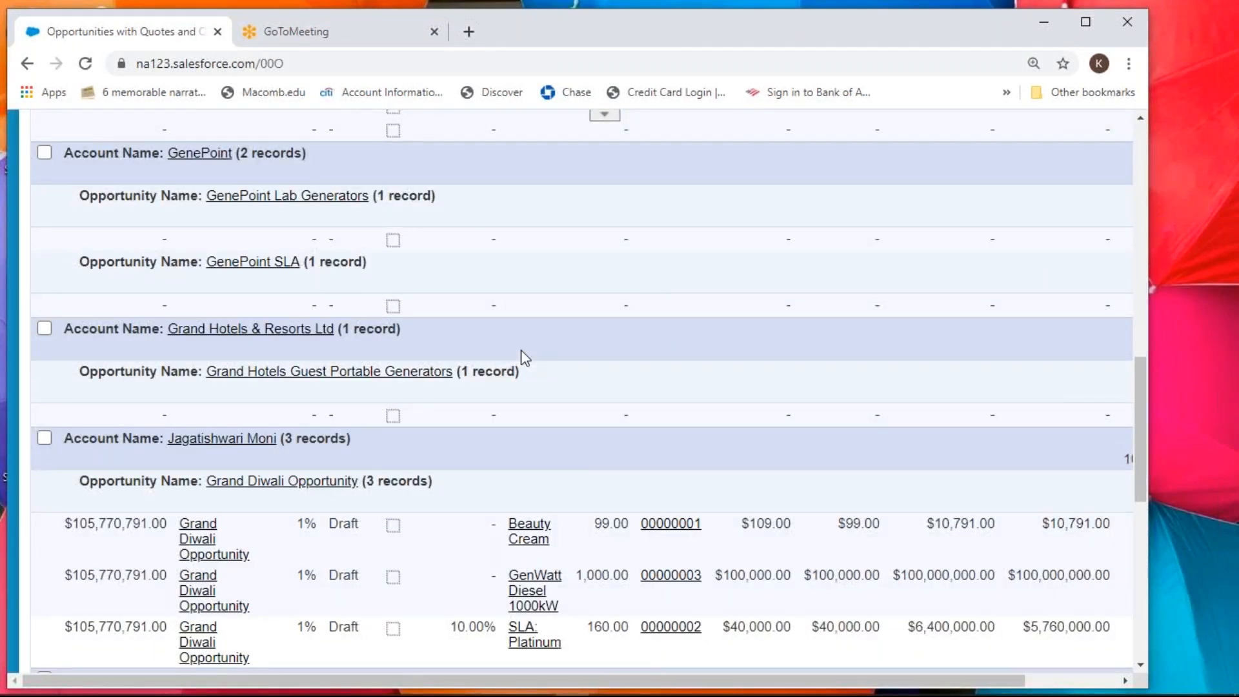
{"action": "scroll", "coordinate": [521, 349], "scroll_direction": "down", "scroll_amount": 2}
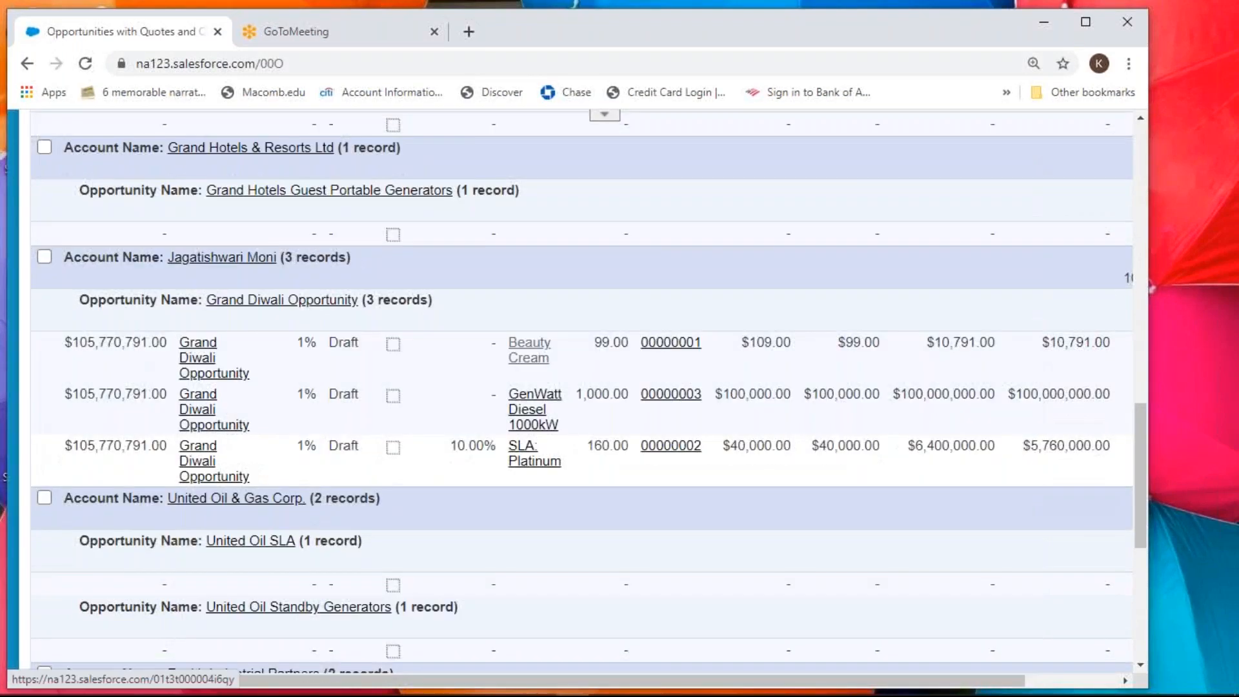
{"action": "right_click", "coordinate": [205, 355]}
{"action": "left_click", "coordinate": [153, 363]}
- Customize the report to place the Quote: Total Price column between Quote Name and Quote: Discount, and run it again
{"action": "scroll", "coordinate": [153, 362], "scroll_direction": "up", "scroll_amount": 15}
{"action": "scroll", "coordinate": [154, 362], "scroll_direction": "up", "scroll_amount": 2}
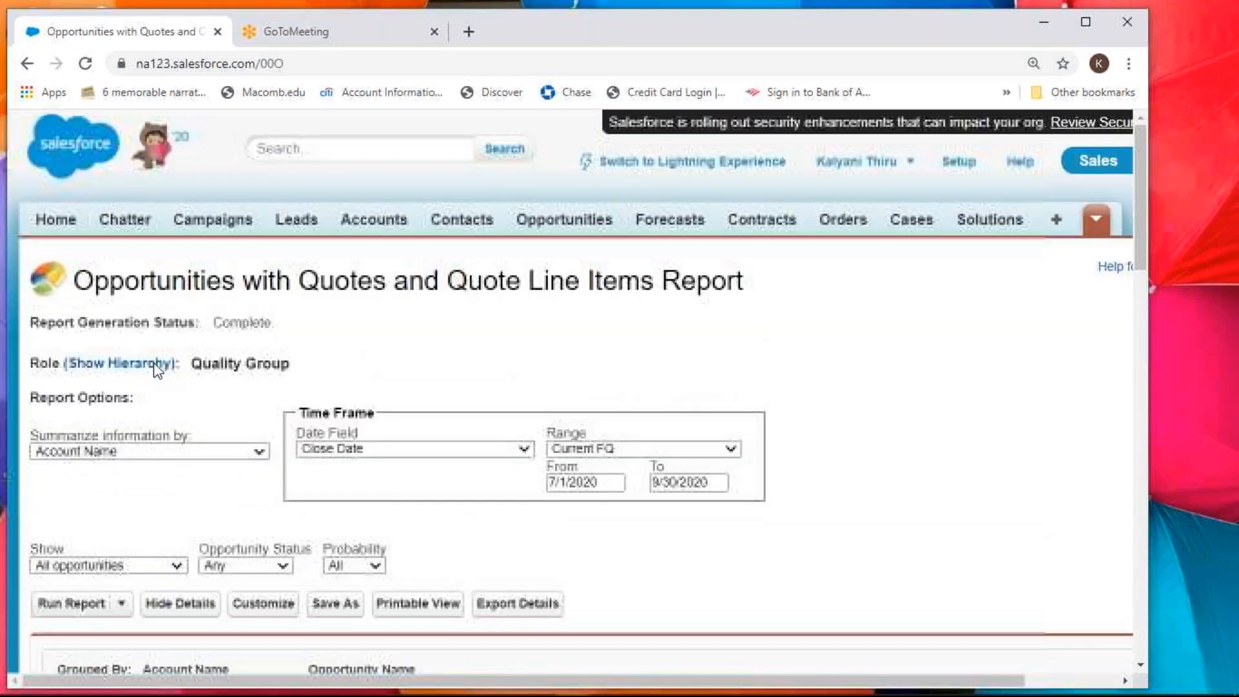
{"action": "left_click", "coordinate": [246, 614]}
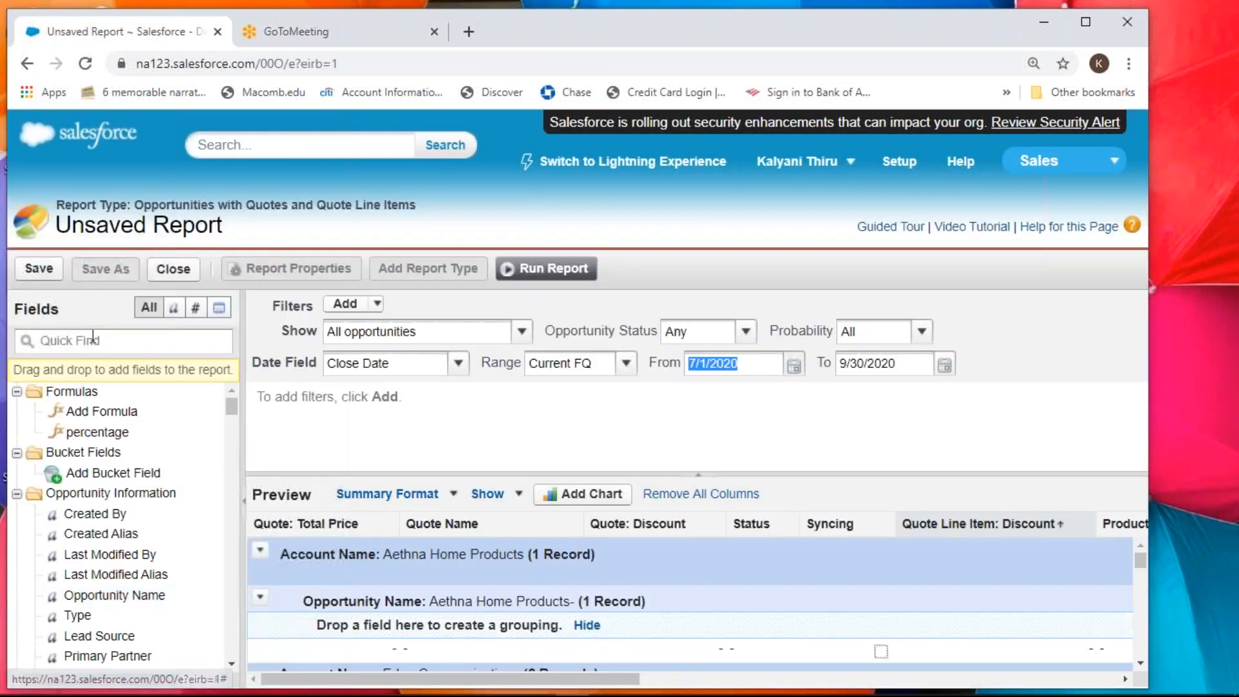
{"action": "left_click", "coordinate": [92, 338]}
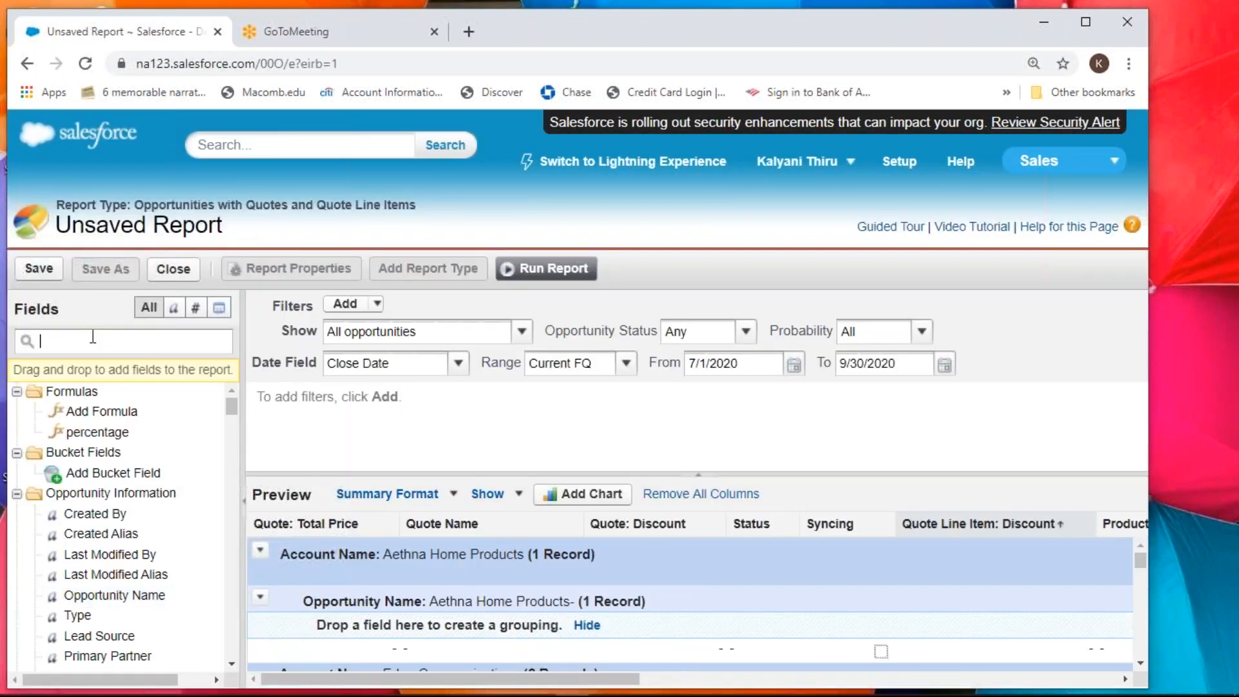
{"action": "type", "text": "total"}
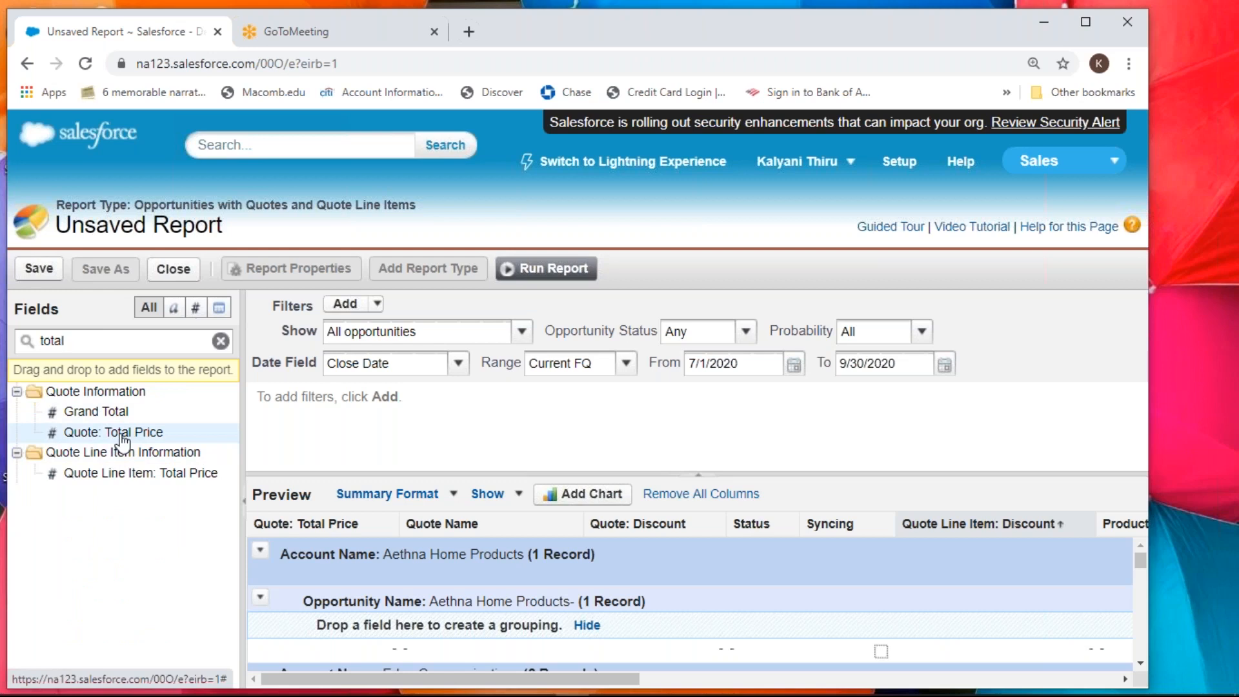
{"action": "mouse_move", "coordinate": [123, 441]}
{"action": "left_mouse_down"}
{"action": "mouse_move", "coordinate": [381, 526]}
{"action": "mouse_move", "coordinate": [567, 535]}
{"action": "mouse_move", "coordinate": [560, 525]}
{"action": "mouse_move", "coordinate": [265, 524]}
{"action": "mouse_move", "coordinate": [502, 524]}
{"action": "left_mouse_up"}
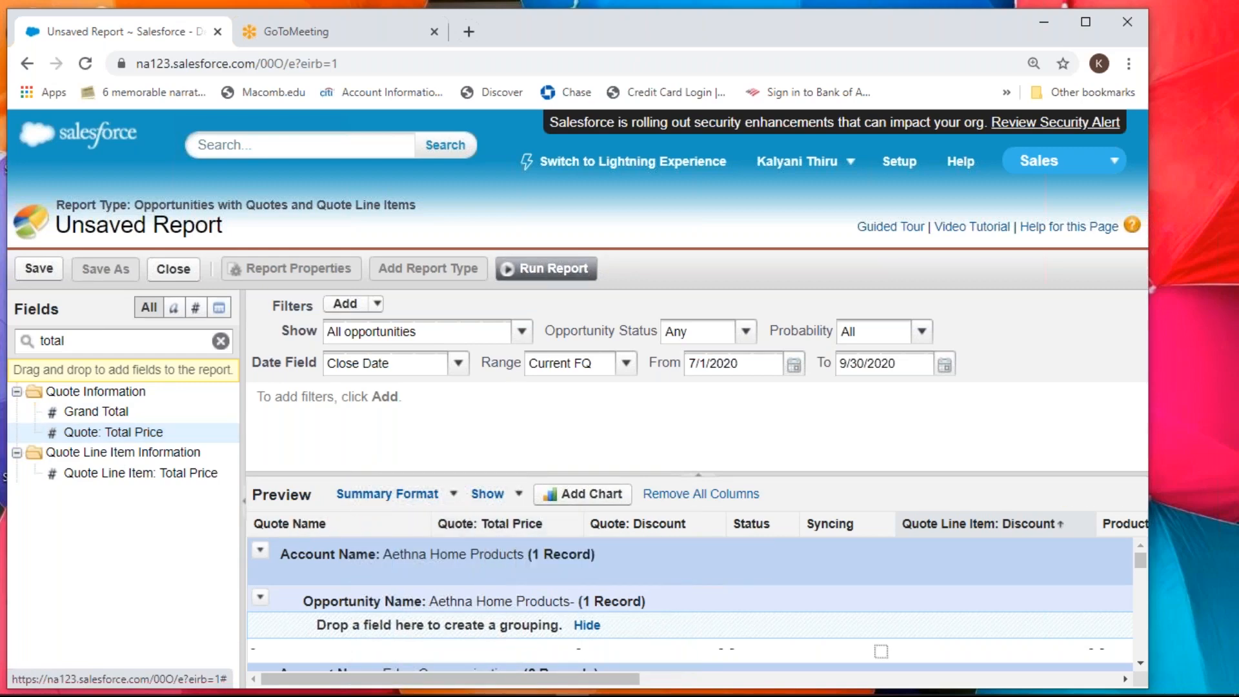
{"action": "left_click", "coordinate": [545, 268]}
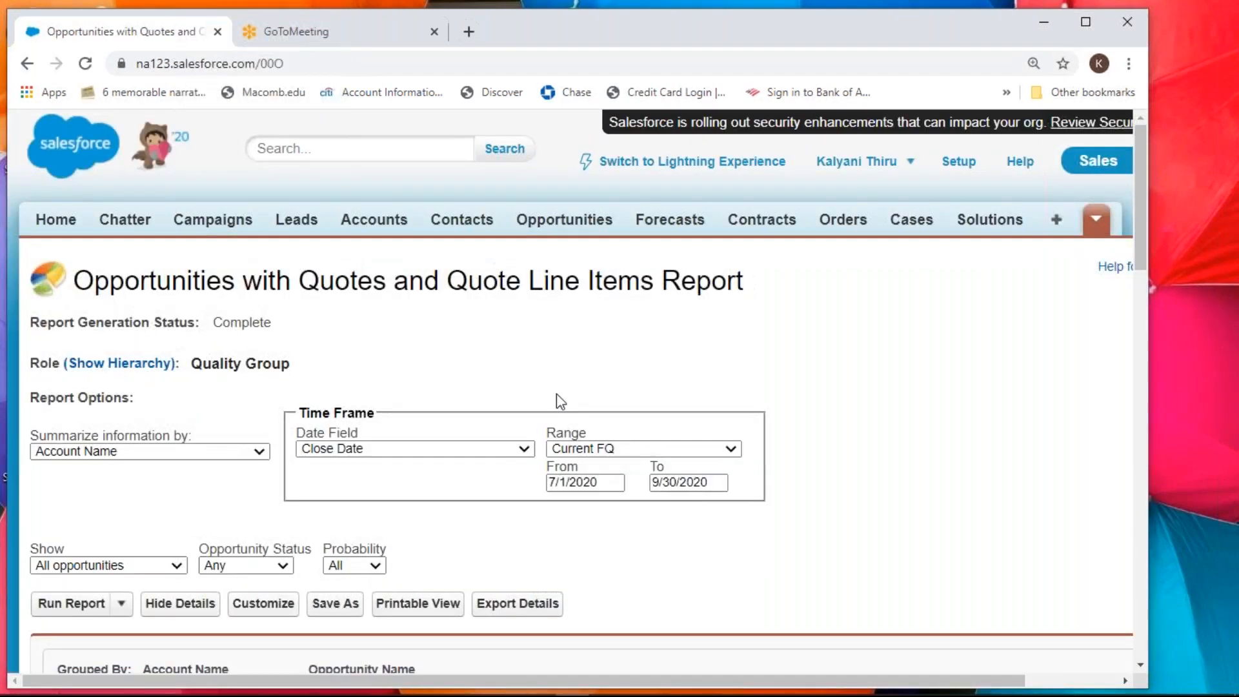
- Open the quotes linked from the Beauty Cream, GenWatt Diesel 1000kW and SLA: Platinum rows of Grand Diwali Opportunity in separate new tabs
{"action": "scroll", "coordinate": [501, 494], "scroll_direction": "down", "scroll_amount": 8}
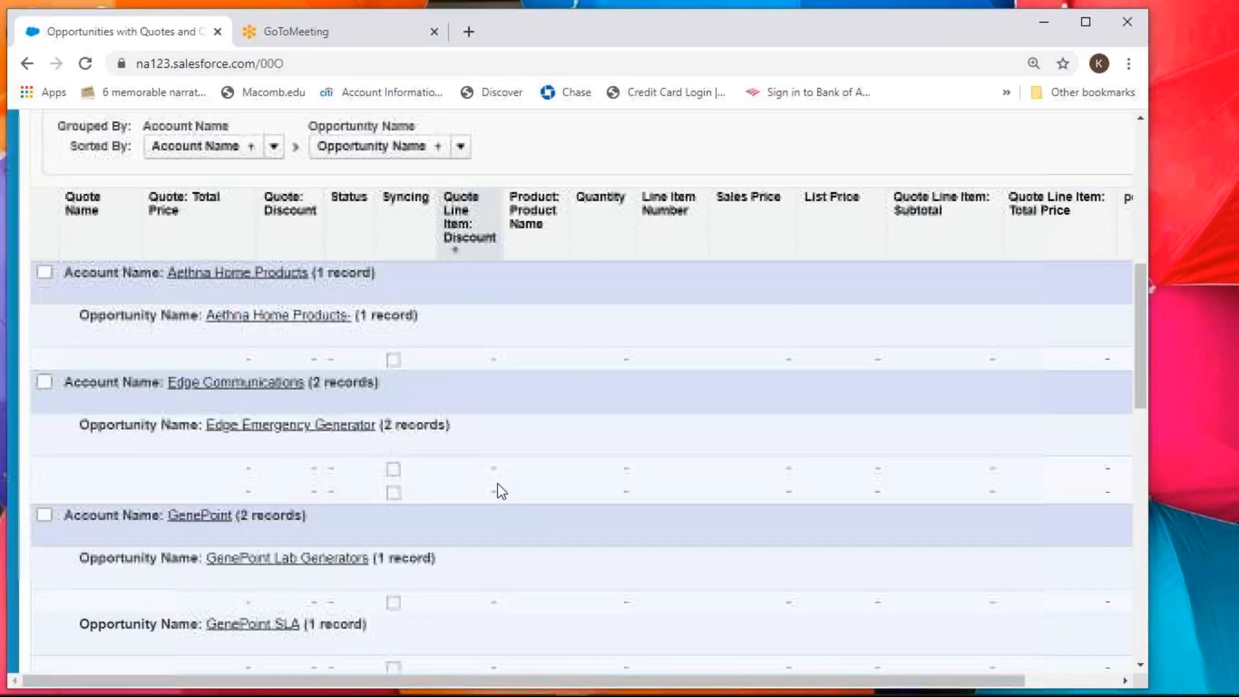
{"action": "scroll", "coordinate": [501, 493], "scroll_direction": "down", "scroll_amount": 4}
{"action": "scroll", "coordinate": [501, 494], "scroll_direction": "down", "scroll_amount": 4}
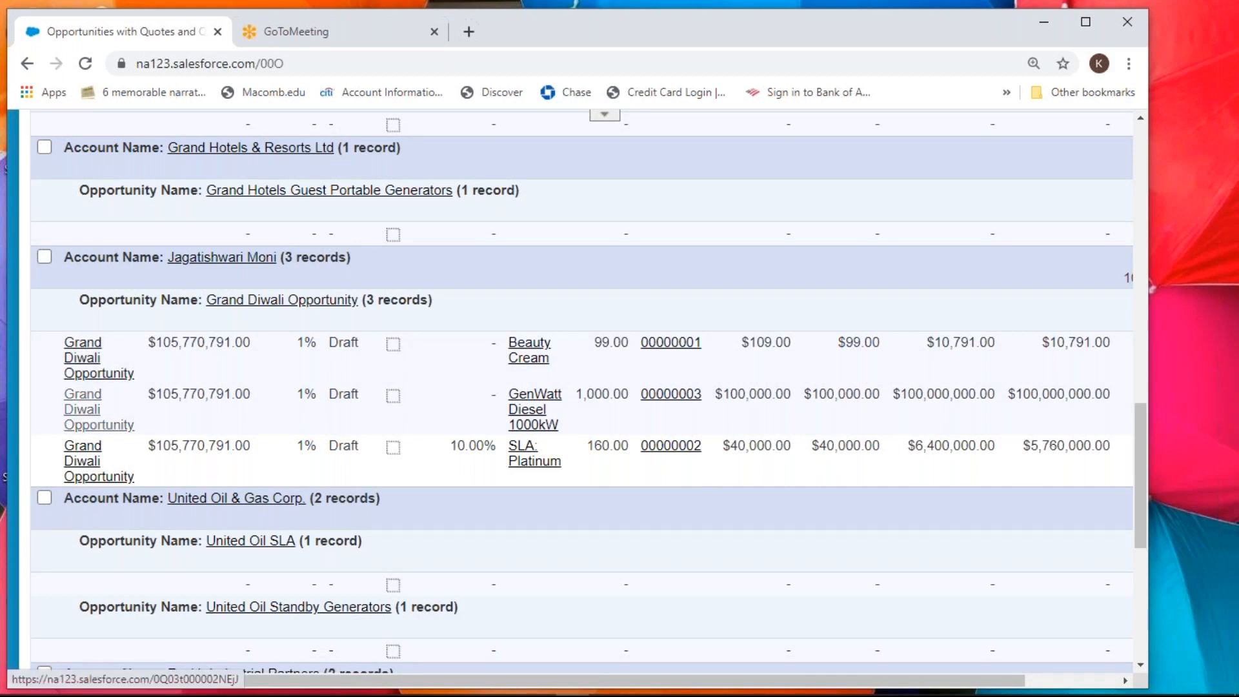
{"action": "right_click", "coordinate": [91, 369]}
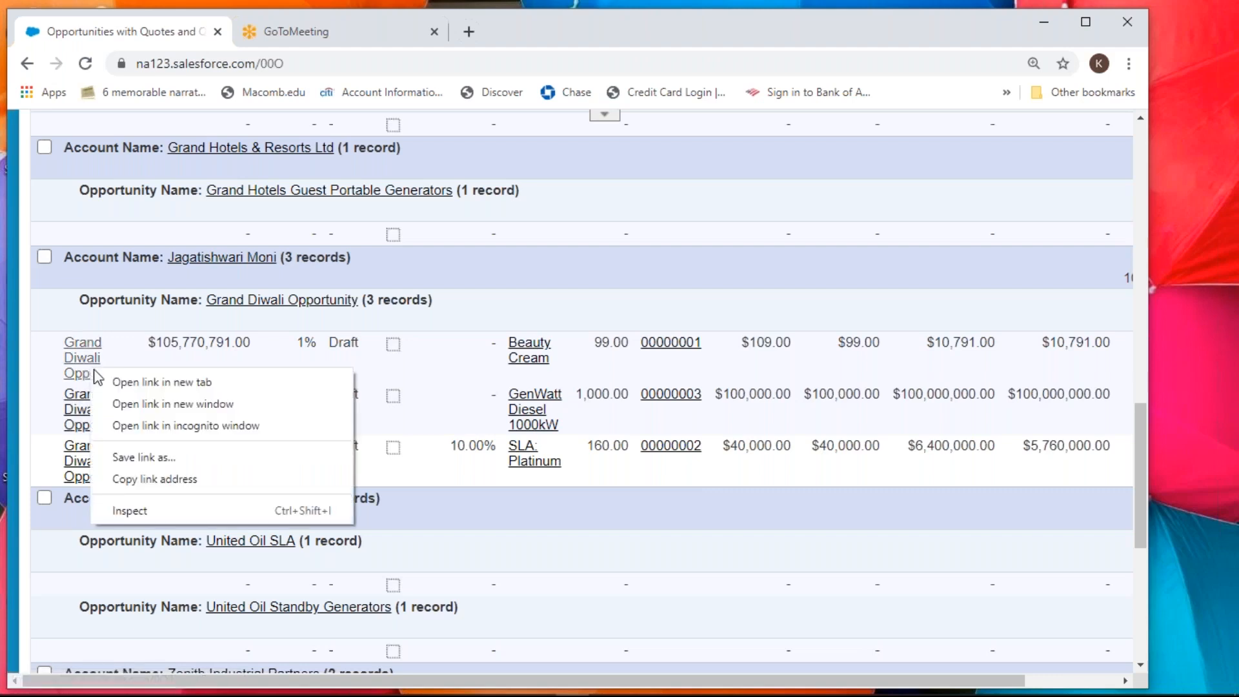
{"action": "left_click", "coordinate": [107, 377]}
{"action": "right_click", "coordinate": [68, 413]}
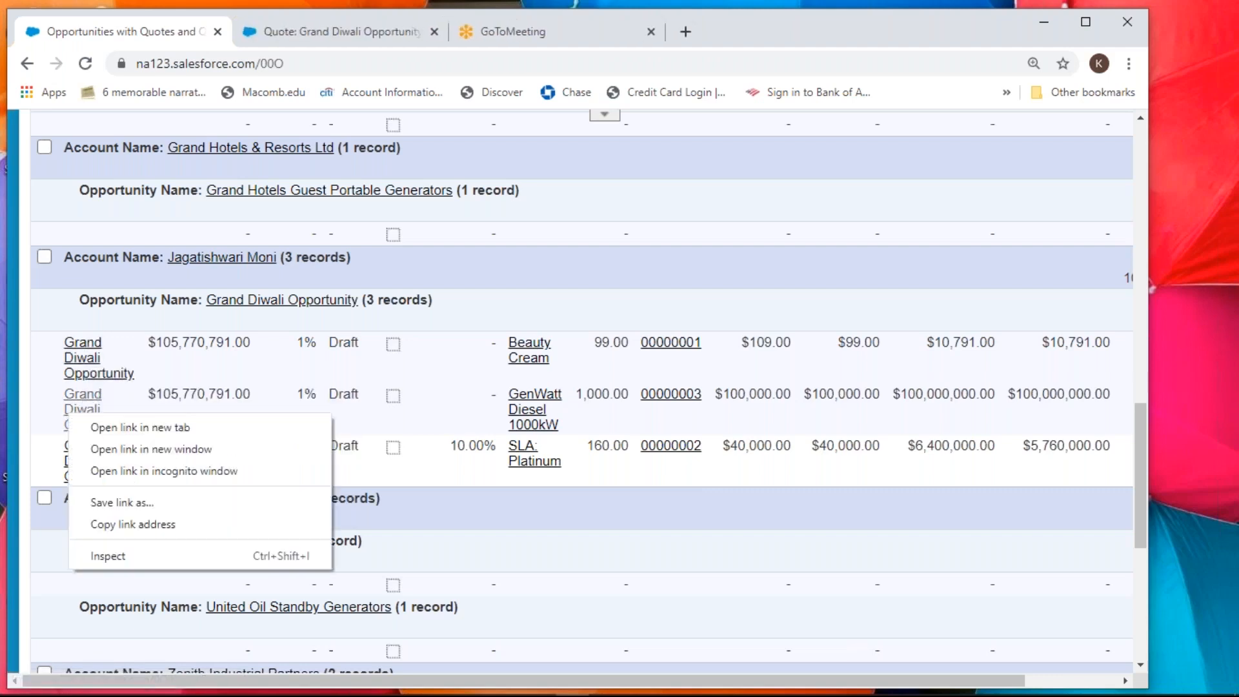
{"action": "left_click", "coordinate": [87, 426]}
{"action": "right_click", "coordinate": [91, 463]}
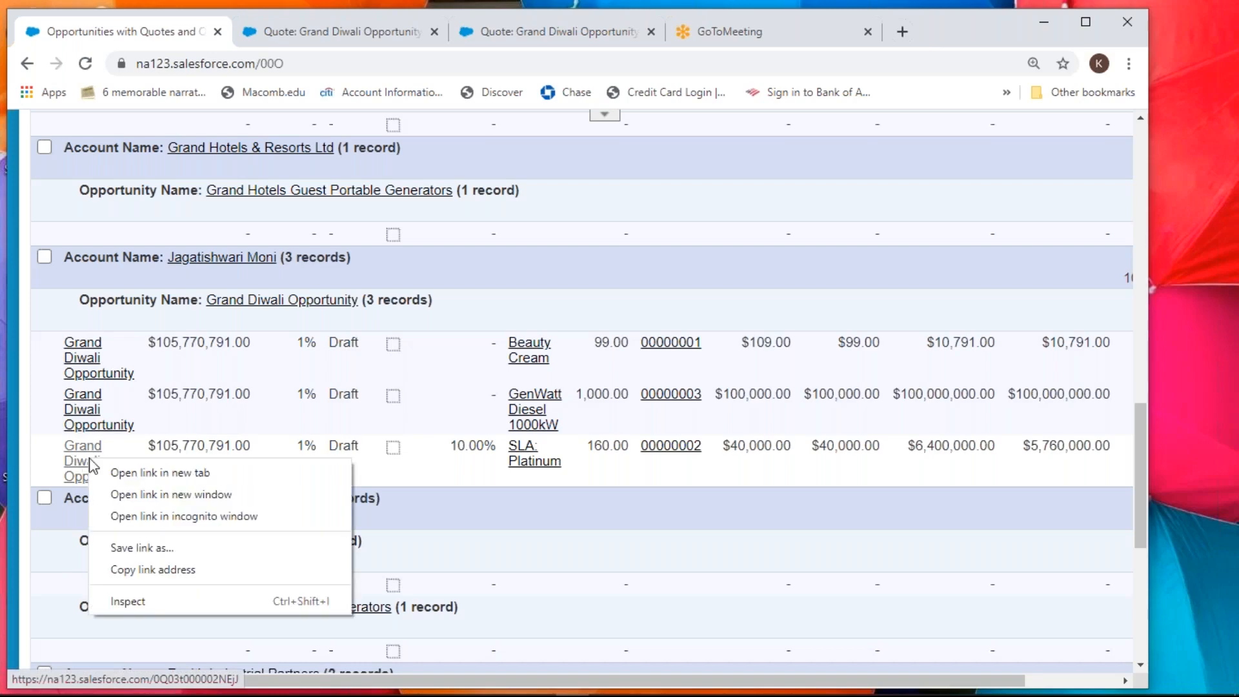
{"action": "left_click", "coordinate": [125, 473]}
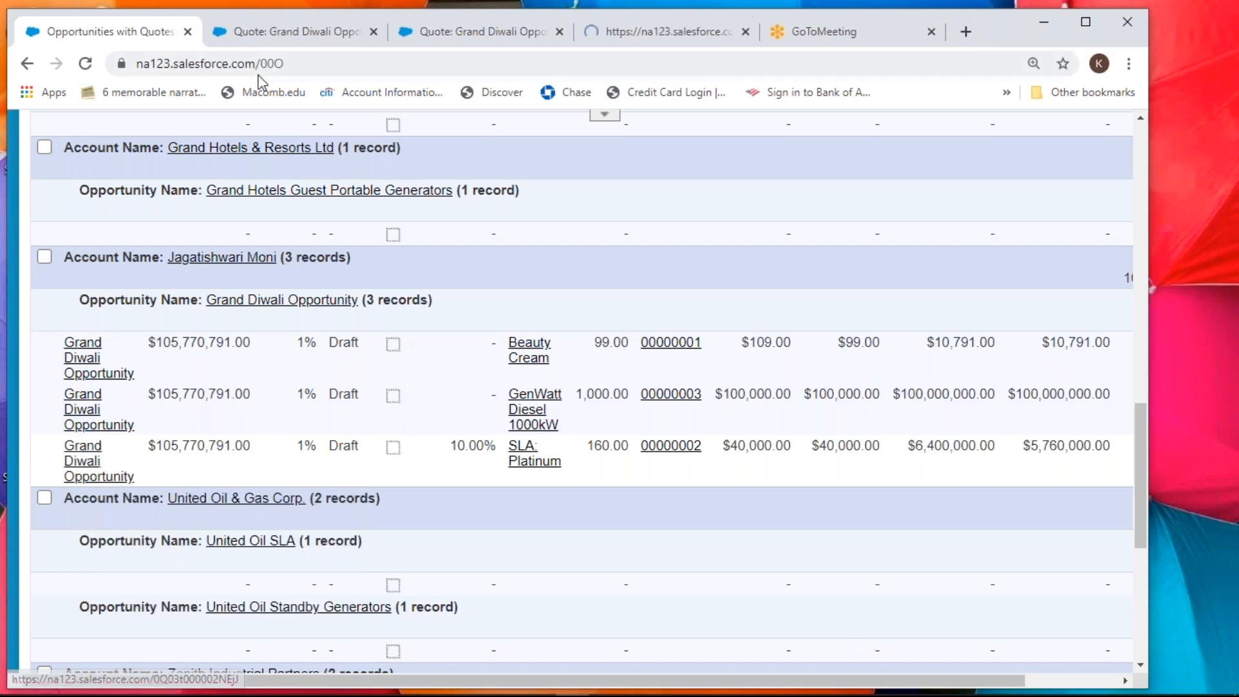
- Set the GenWatt Diesel 1000kW line item quantity to 10.00 in the Grand Diwali Opportunity quote and save the line items
{"action": "left_click", "coordinate": [292, 31]}
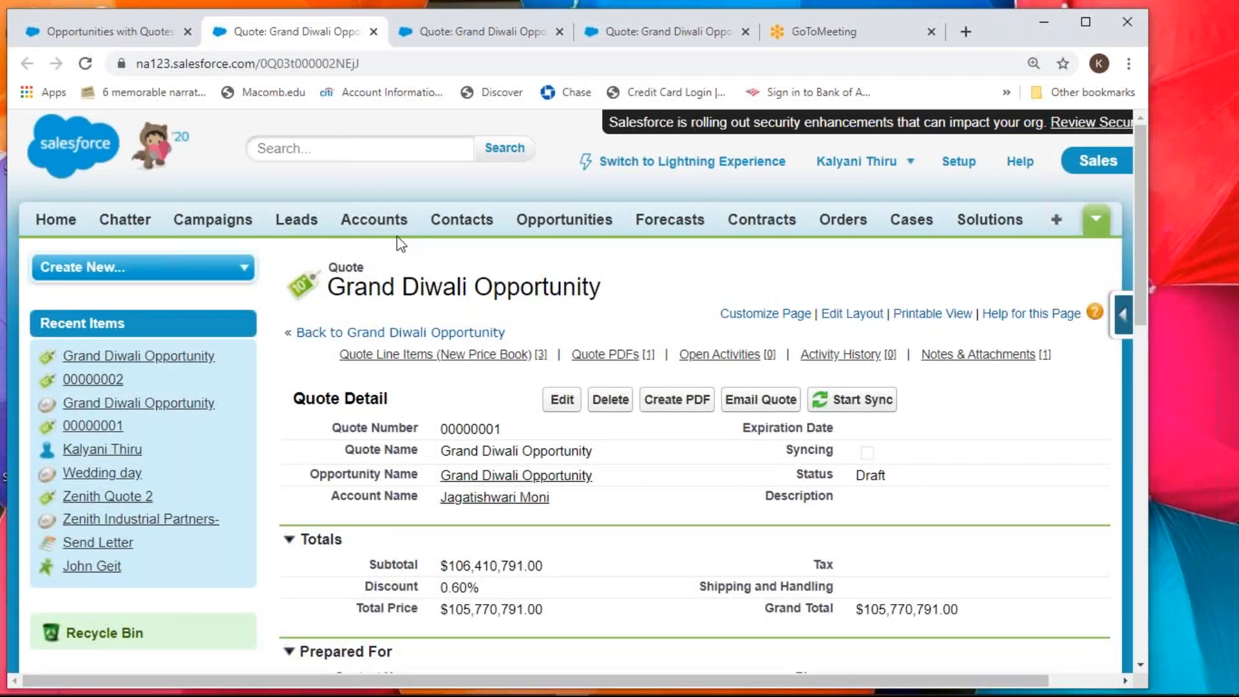
{"action": "left_click", "coordinate": [502, 37]}
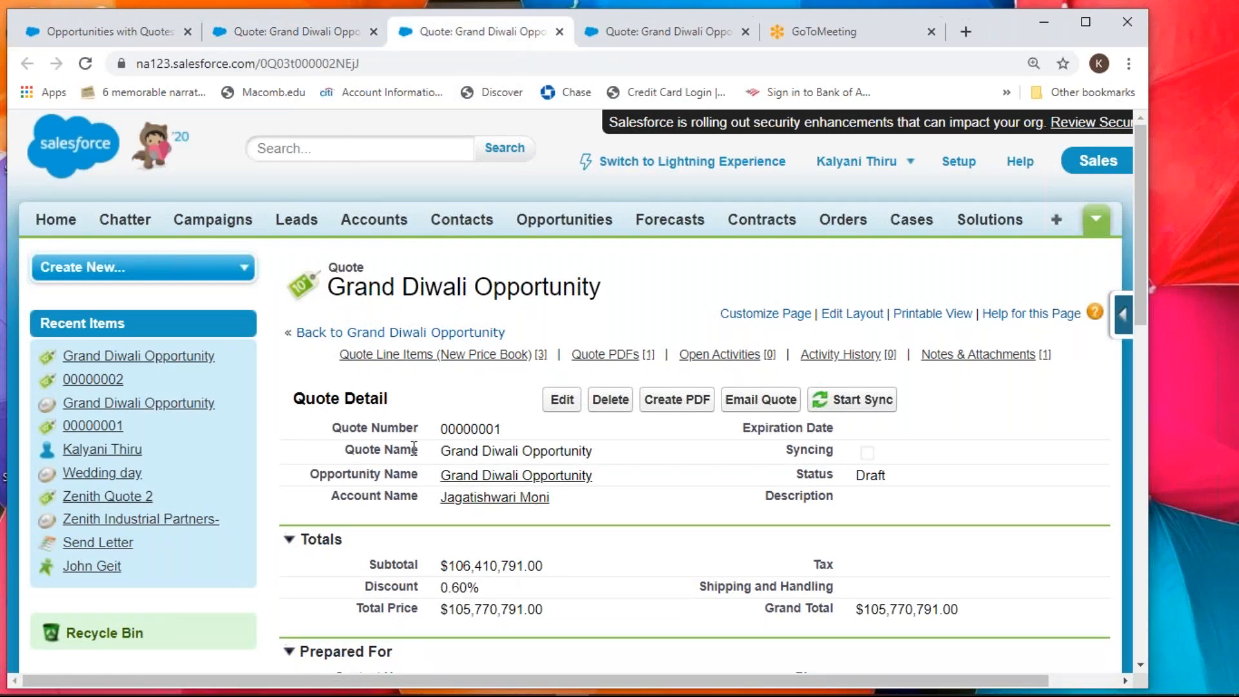
{"action": "scroll", "coordinate": [412, 456], "scroll_direction": "down", "scroll_amount": 3}
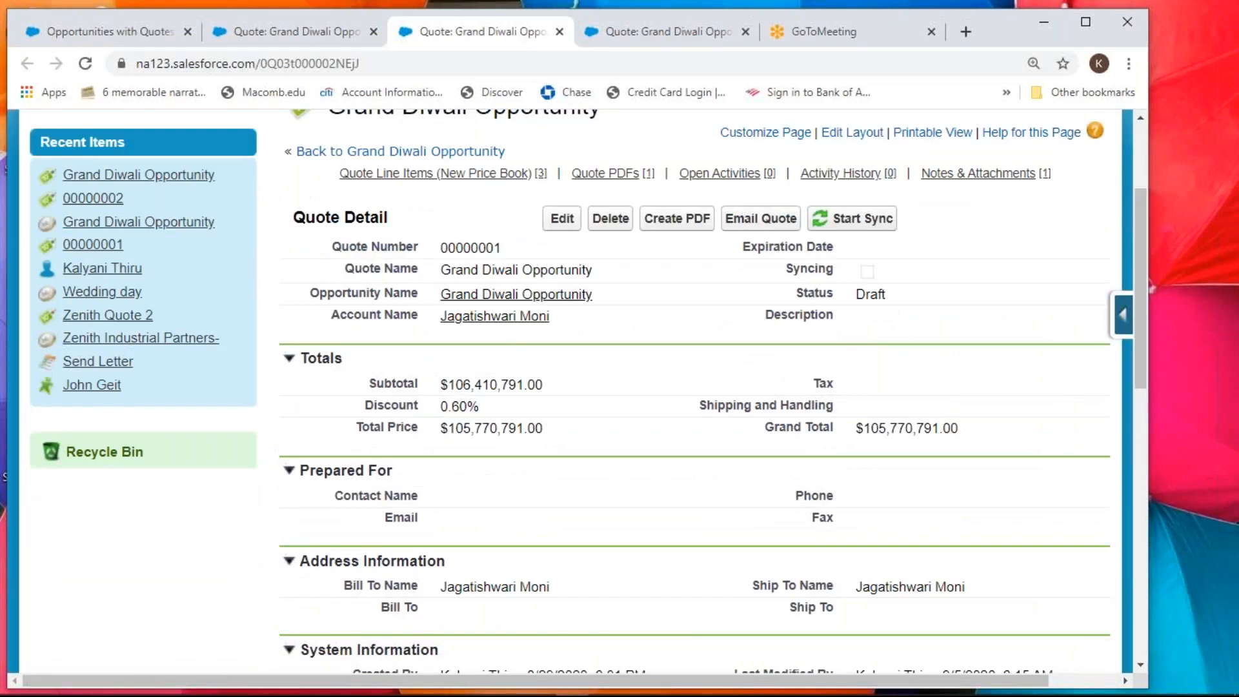
{"action": "scroll", "coordinate": [412, 456], "scroll_direction": "down", "scroll_amount": 6}
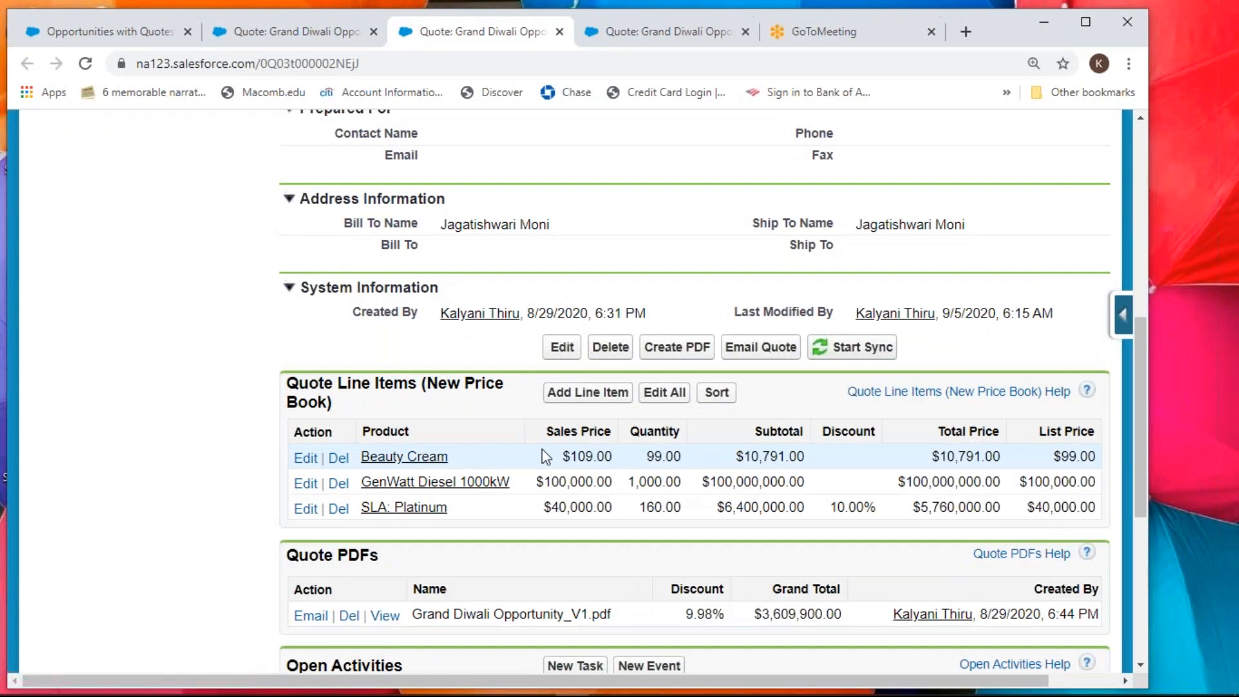
{"action": "left_click", "coordinate": [666, 401]}
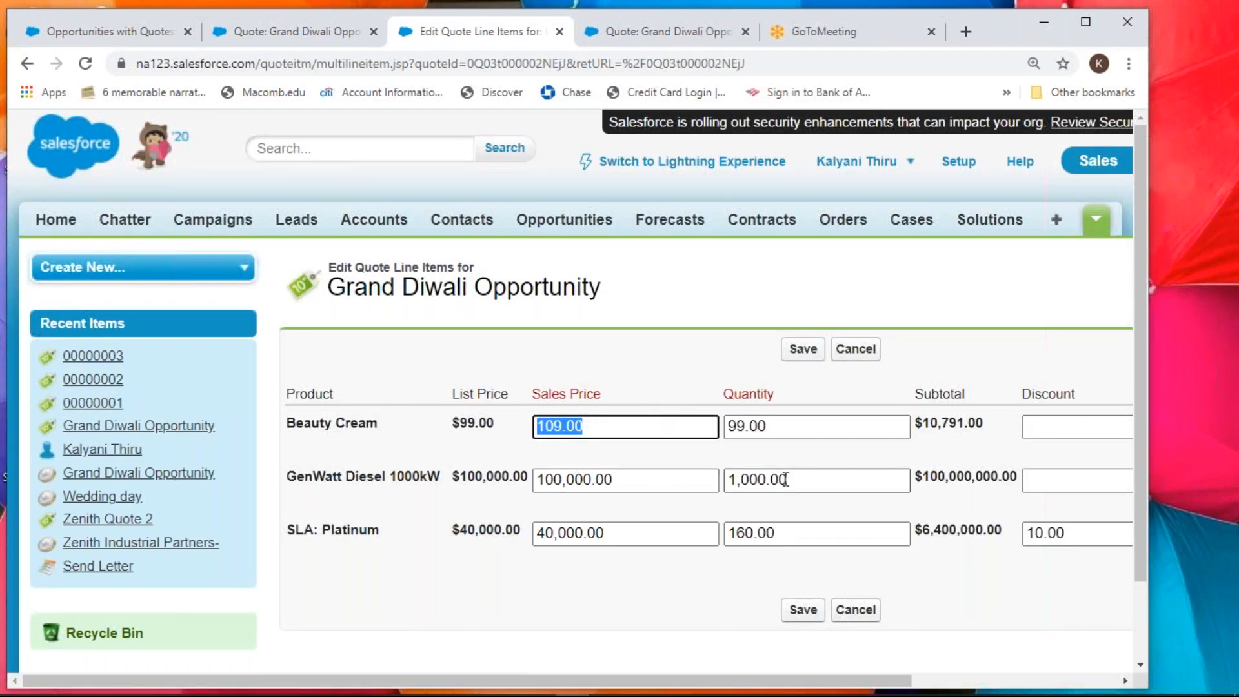
{"action": "left_click", "coordinate": [762, 479]}
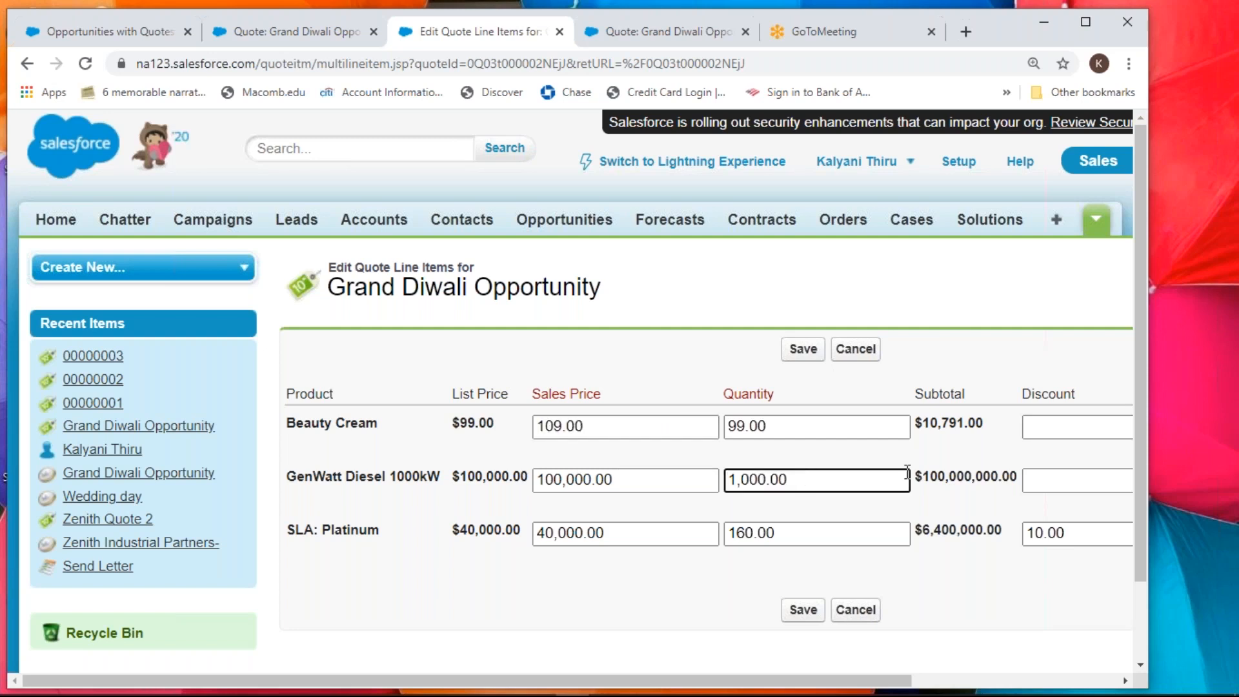
{"action": "key", "text": "BackSpace"}
{"action": "key", "text": "Return"}
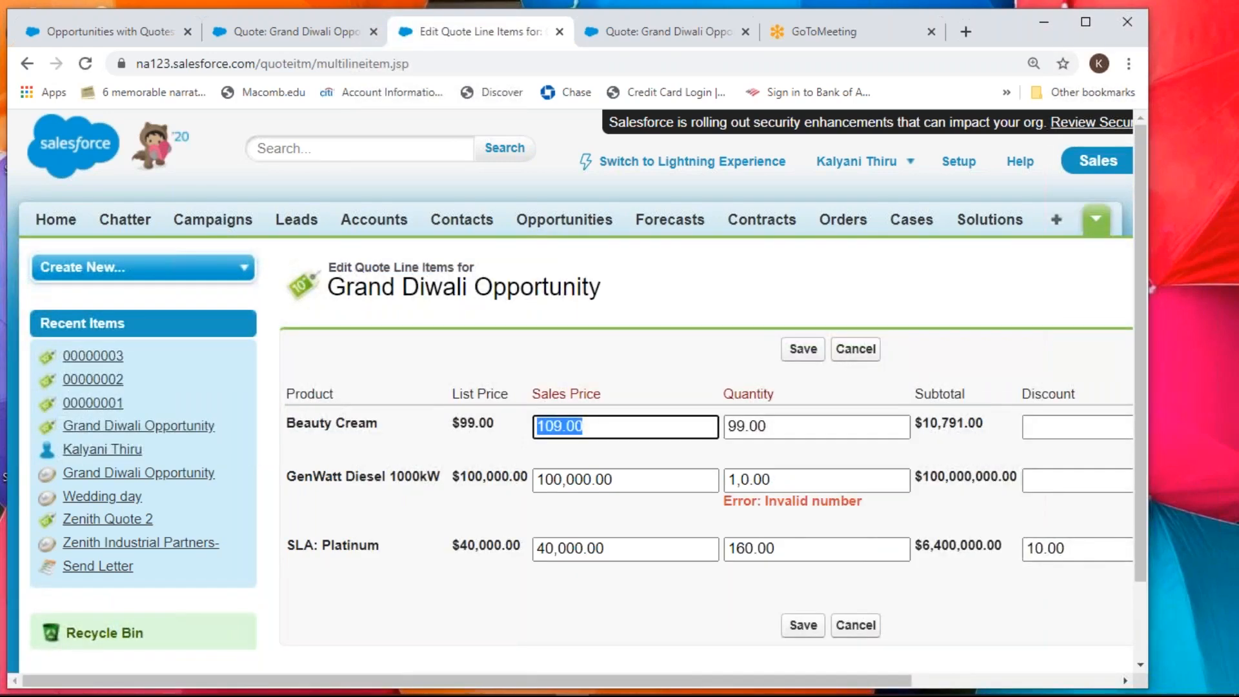
{"action": "left_click", "coordinate": [739, 480]}
{"action": "key", "text": "BackSpace"}
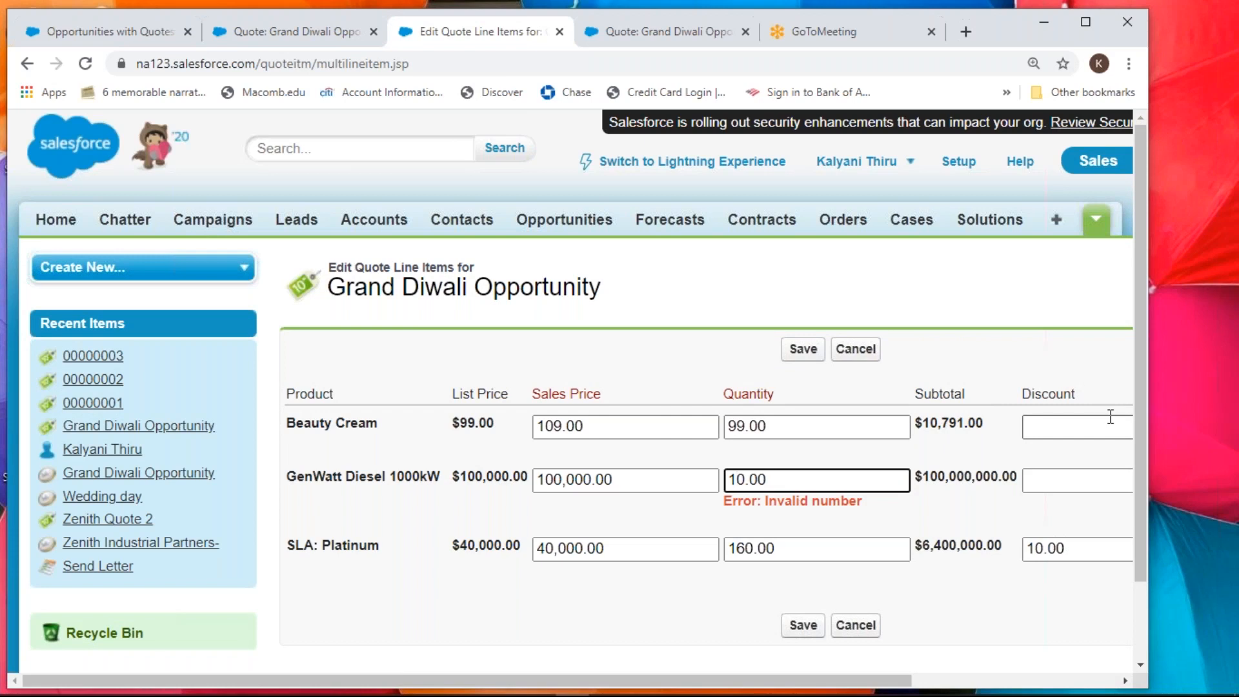
{"action": "left_click", "coordinate": [802, 349]}
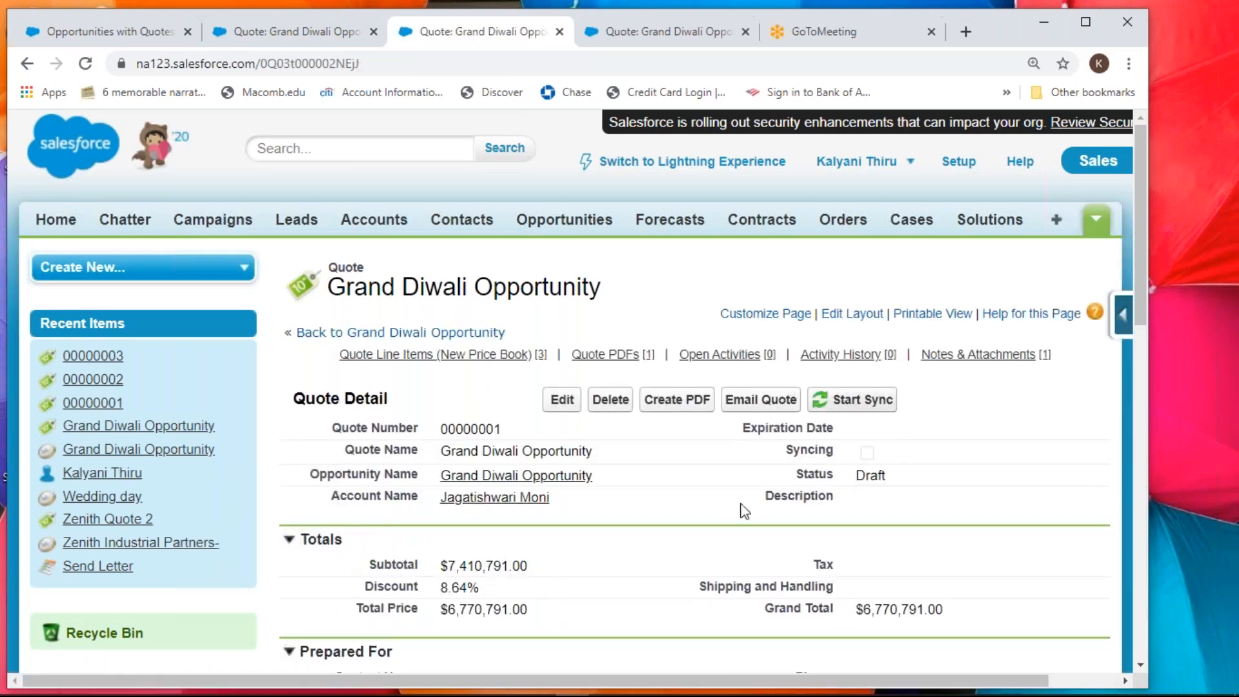
- Check the line items of the Grand Diwali Opportunity quote in the other open tab, and return to its detail page
{"action": "left_click", "coordinate": [653, 36]}
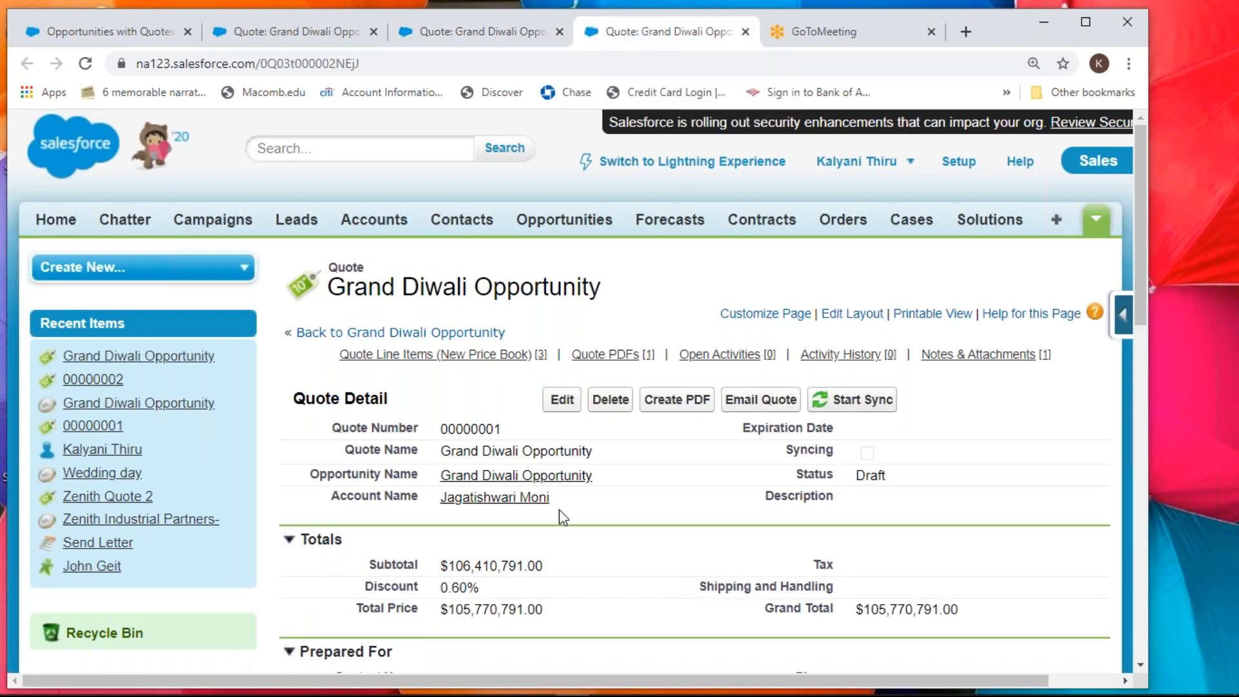
{"action": "left_click", "coordinate": [526, 357]}
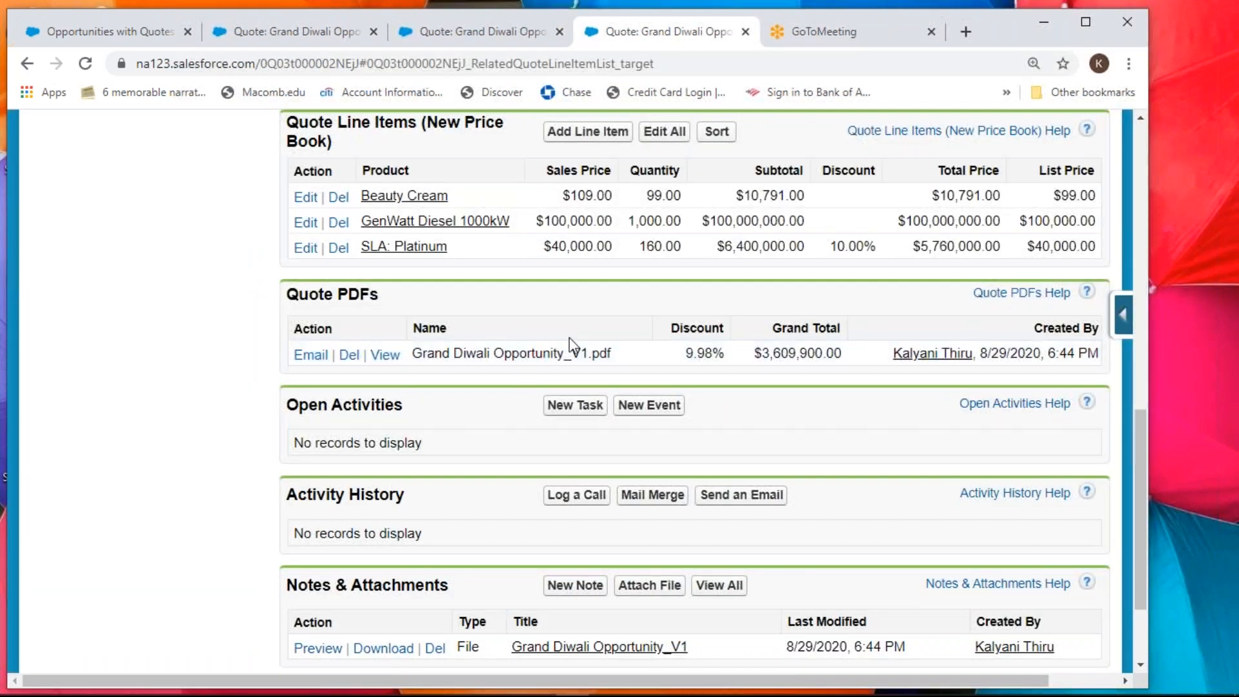
{"action": "left_click", "coordinate": [664, 133]}
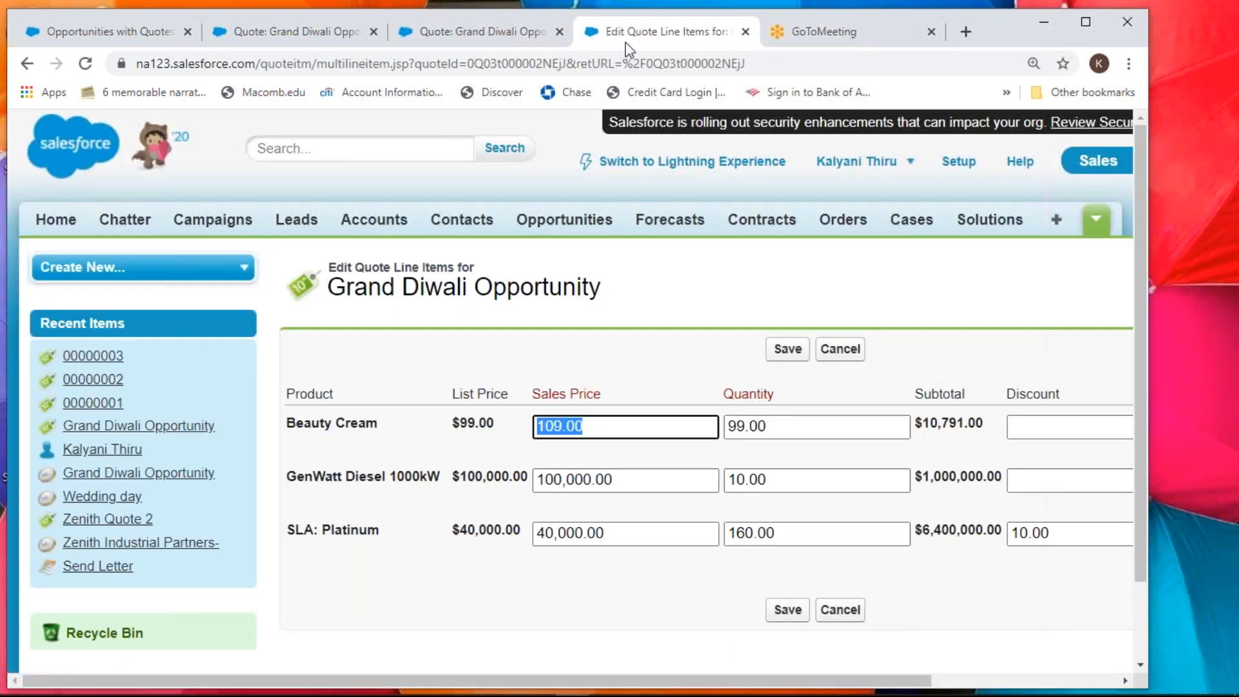
{"action": "key", "text": "Return"}
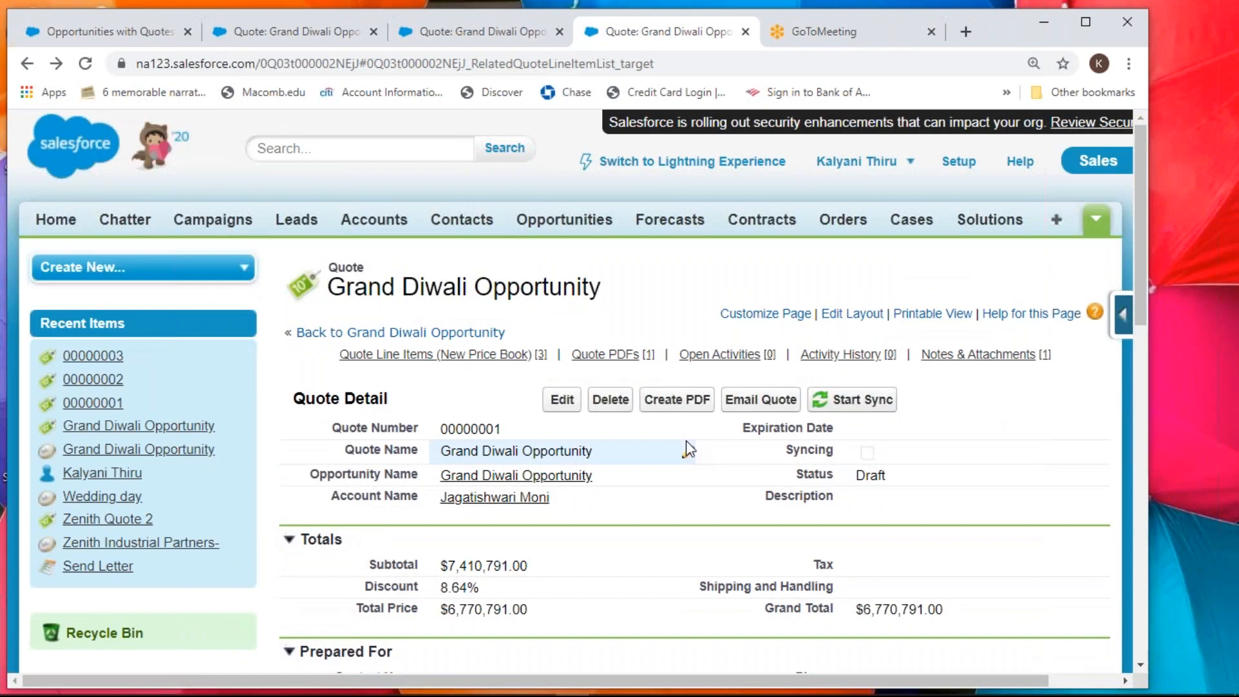
- View the quote-to-opportunity sync prompt without syncing, and compare the quote totals across the open quote tabs
{"action": "left_click", "coordinate": [852, 398]}
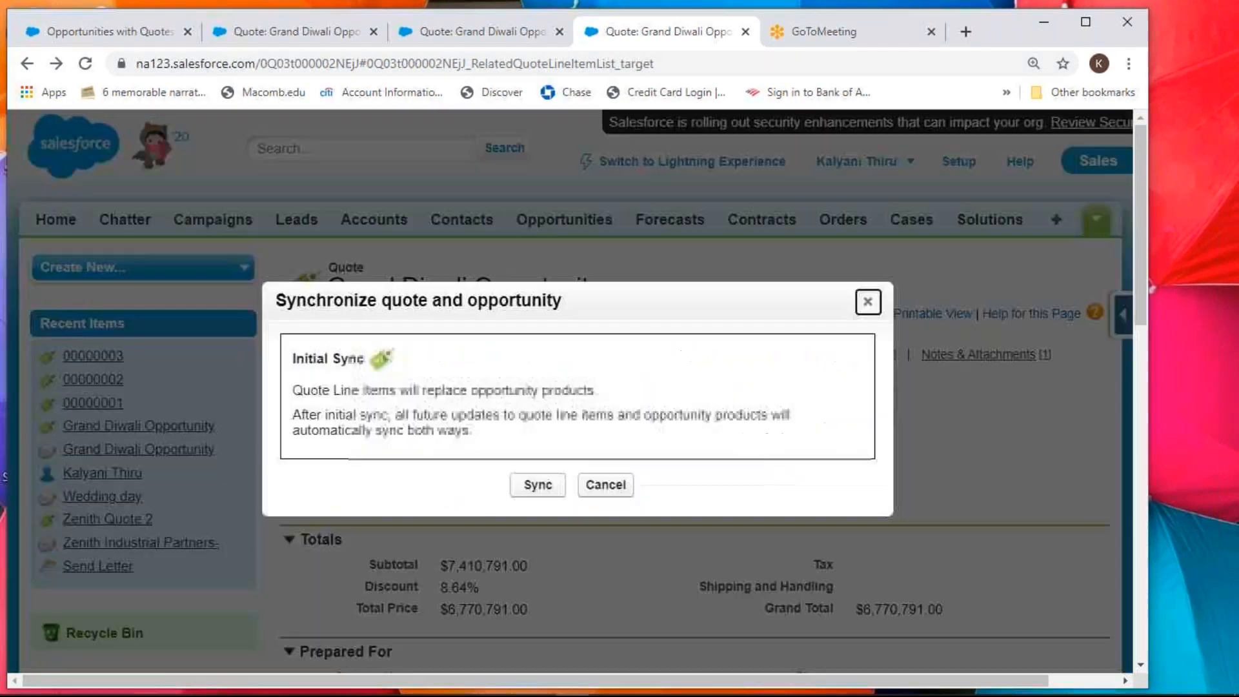
{"action": "left_click", "coordinate": [605, 484]}
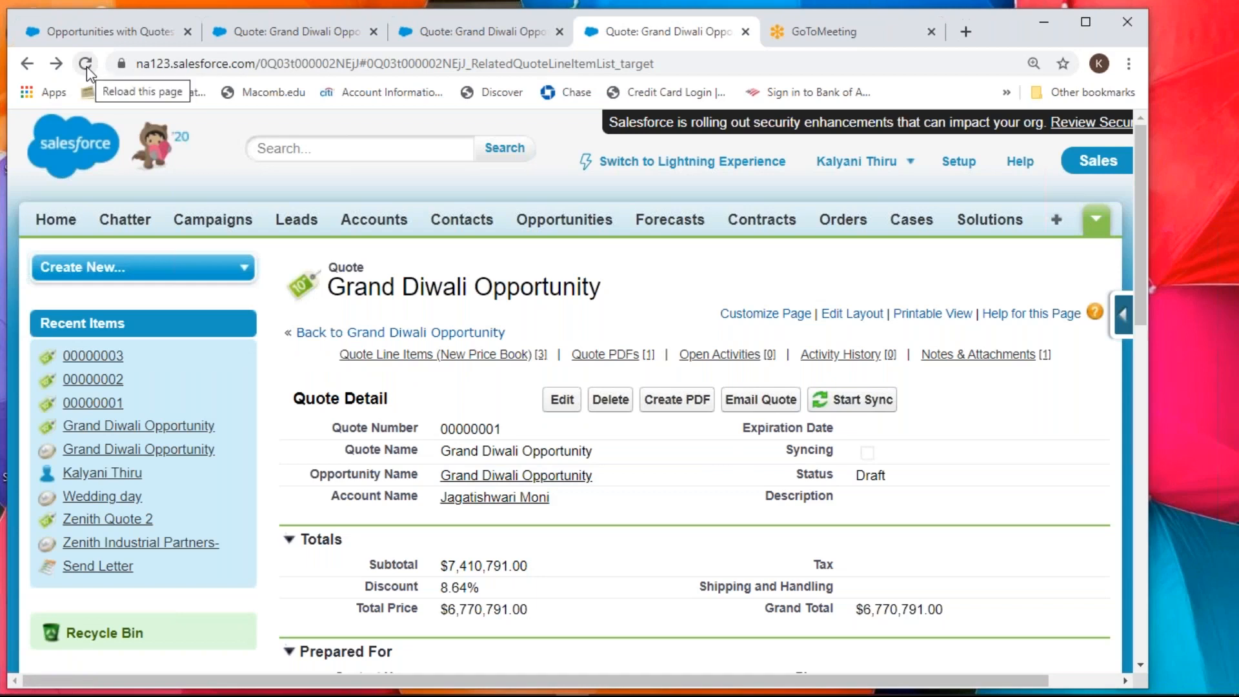
{"action": "left_click", "coordinate": [437, 36]}
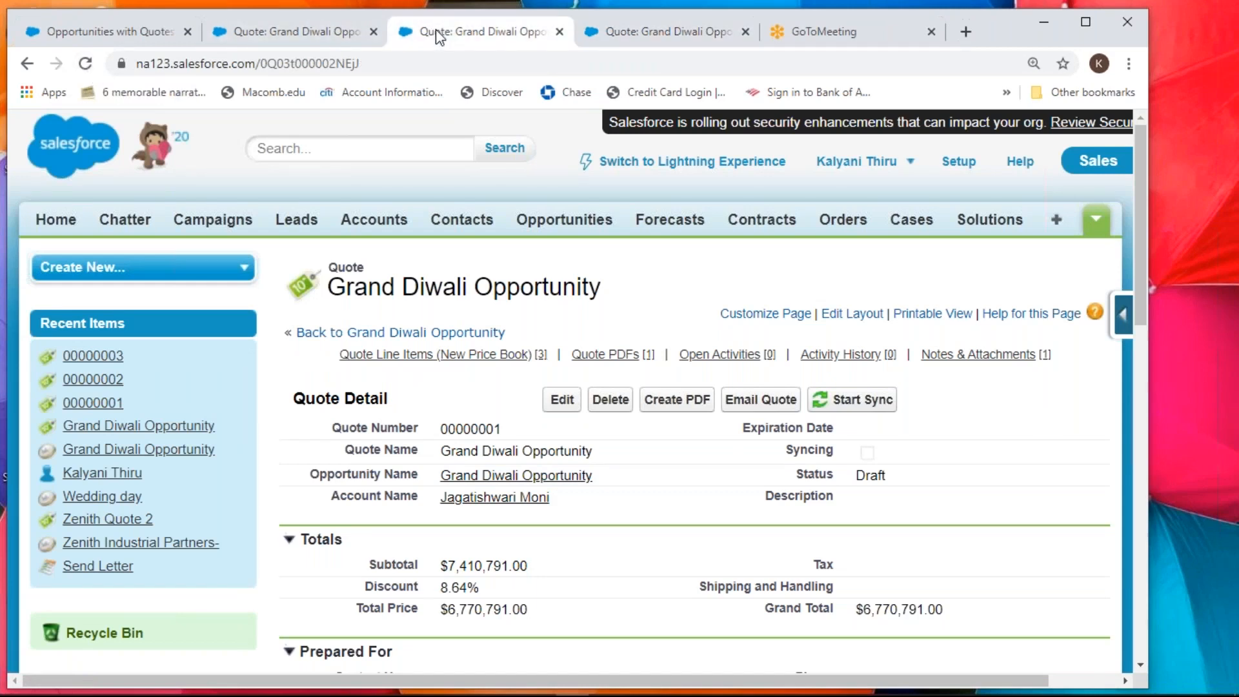
{"action": "left_click", "coordinate": [306, 33]}
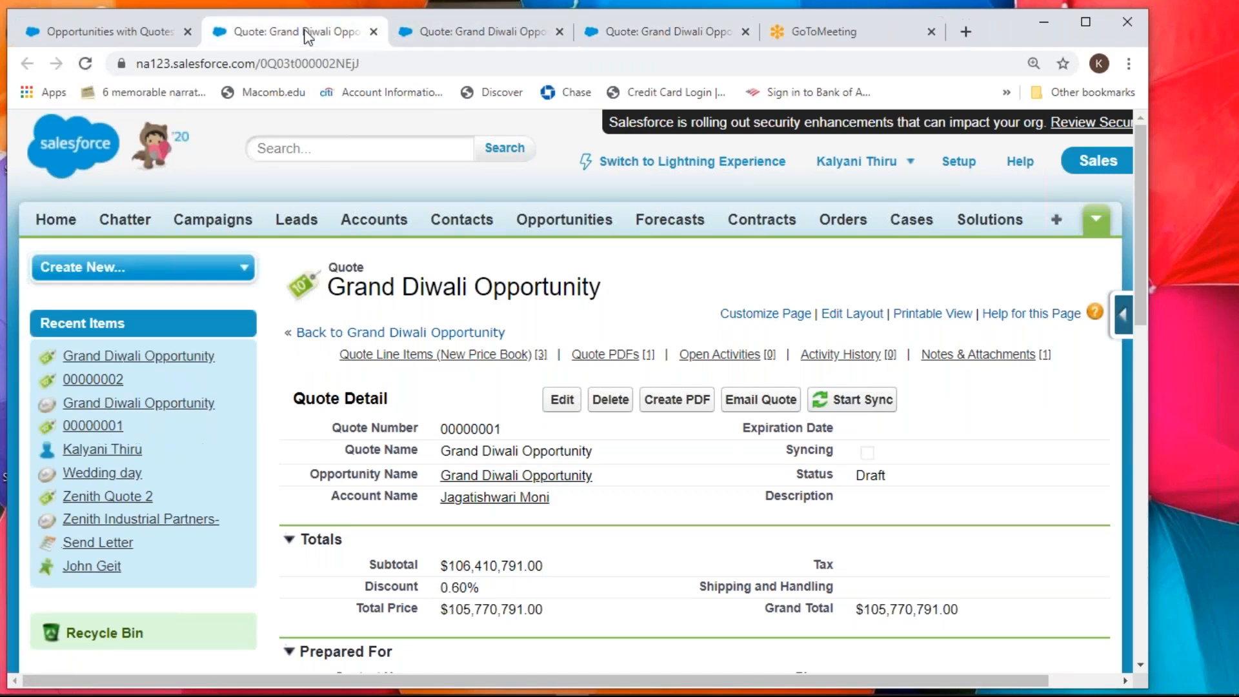
{"action": "left_click", "coordinate": [668, 39]}
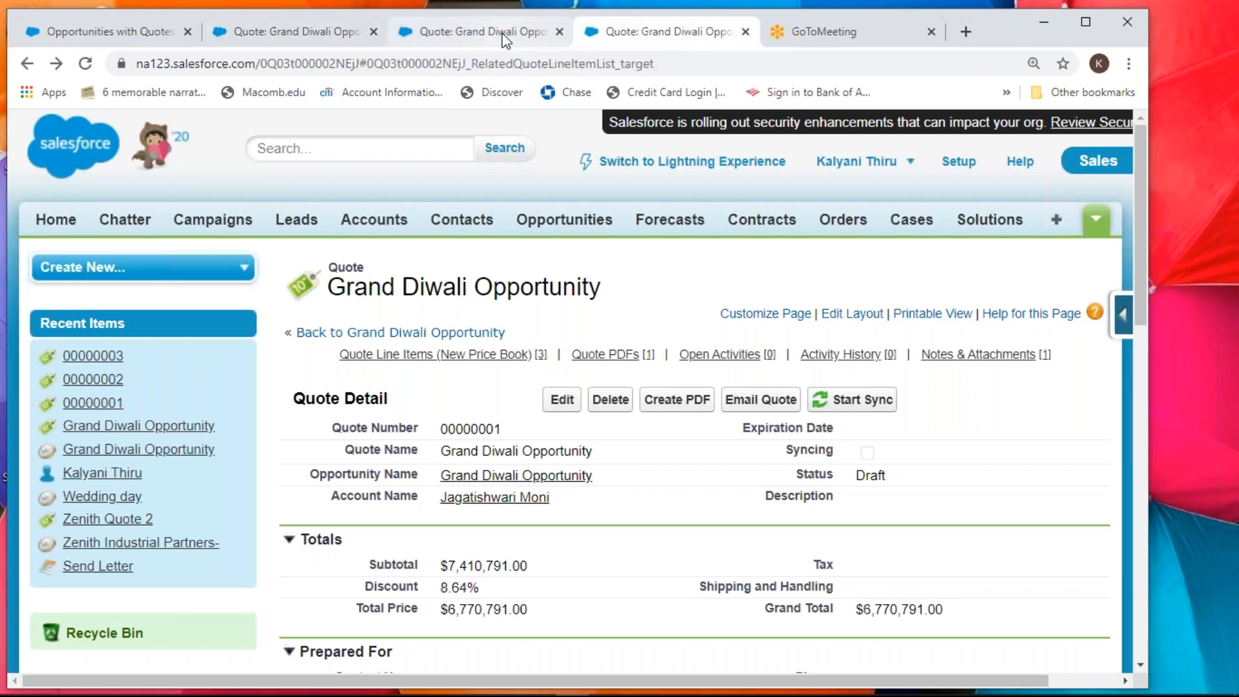
- Close the two duplicate quote tabs and open the Opportunities with Quotes and Quote Line Items report for customization
{"action": "left_click", "coordinate": [559, 32]}
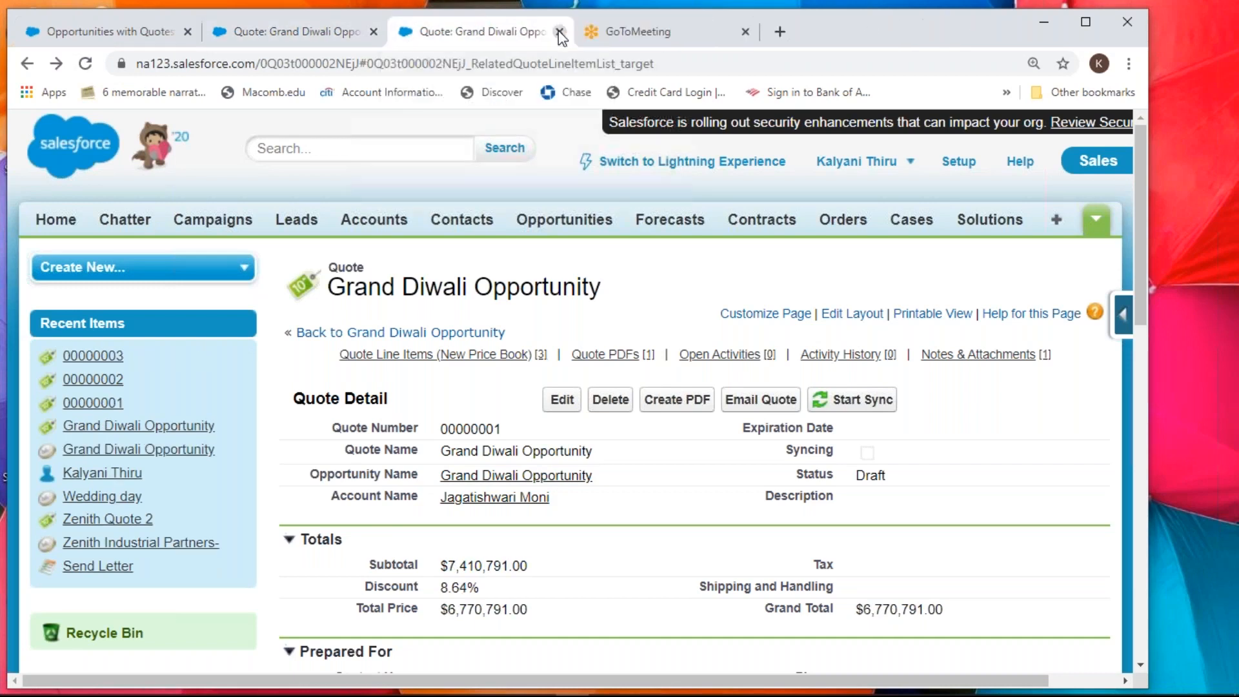
{"action": "left_click", "coordinate": [559, 32]}
{"action": "left_click", "coordinate": [120, 29]}
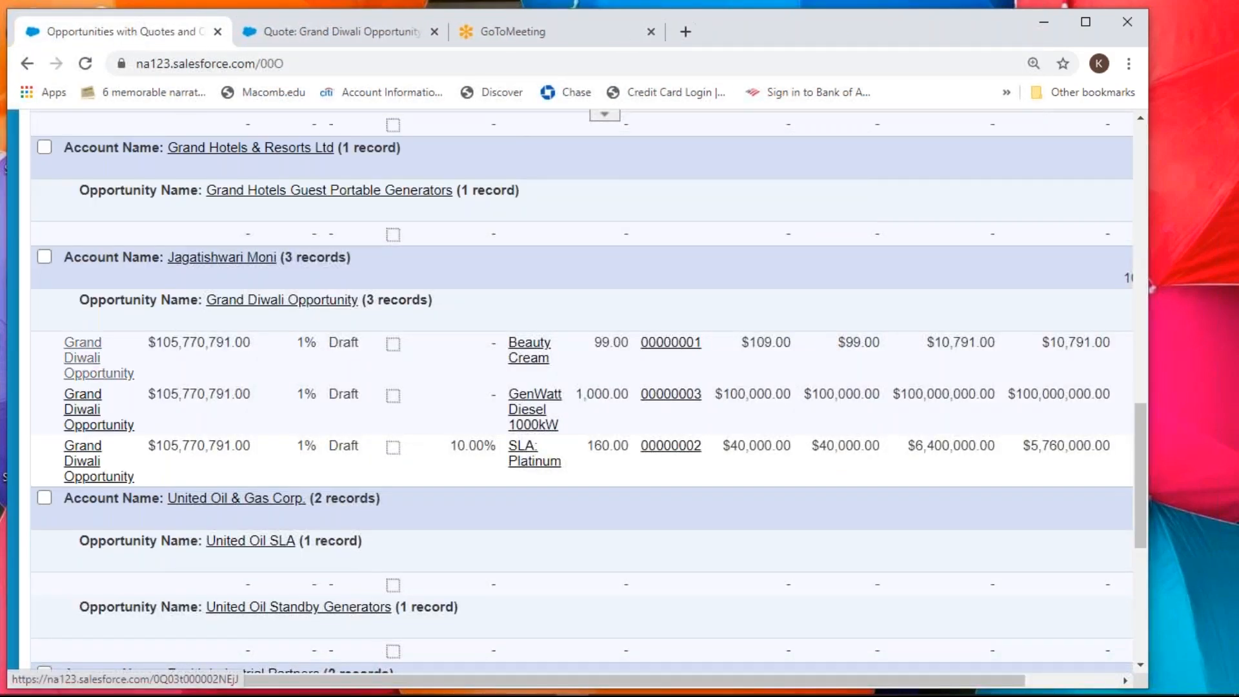
{"action": "scroll", "coordinate": [97, 362], "scroll_direction": "up", "scroll_amount": 5}
{"action": "scroll", "coordinate": [199, 472], "scroll_direction": "up", "scroll_amount": 10}
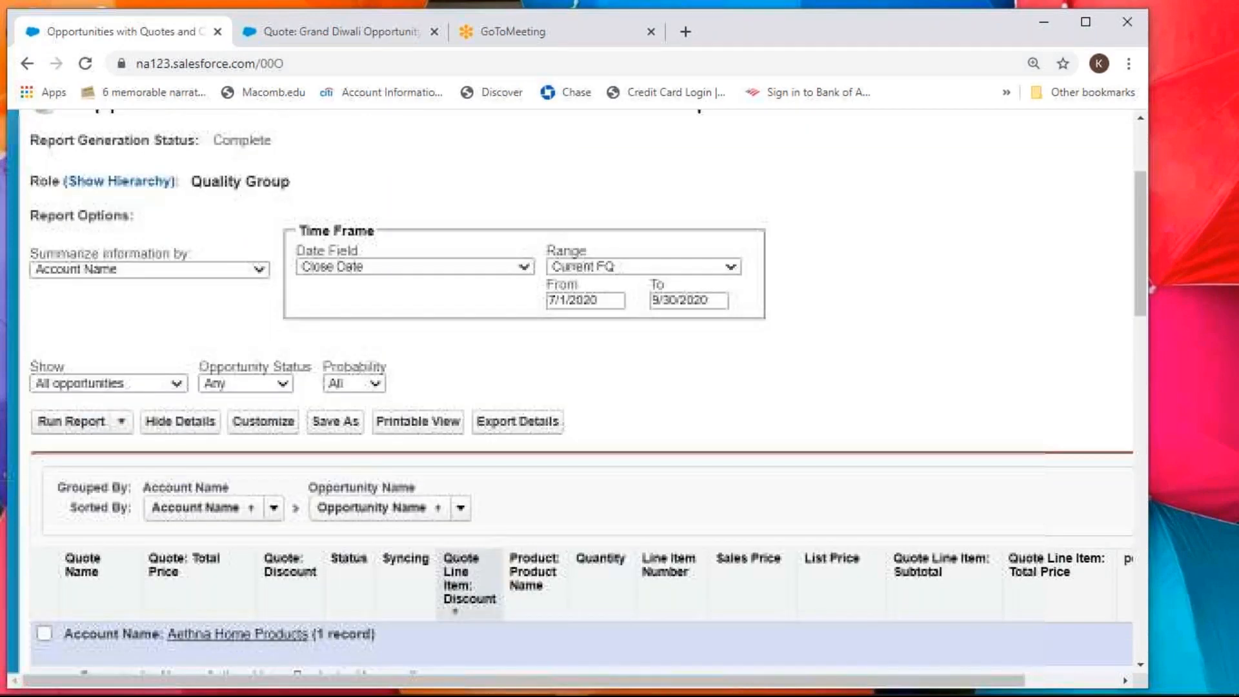
{"action": "scroll", "coordinate": [249, 528], "scroll_direction": "down", "scroll_amount": 4}
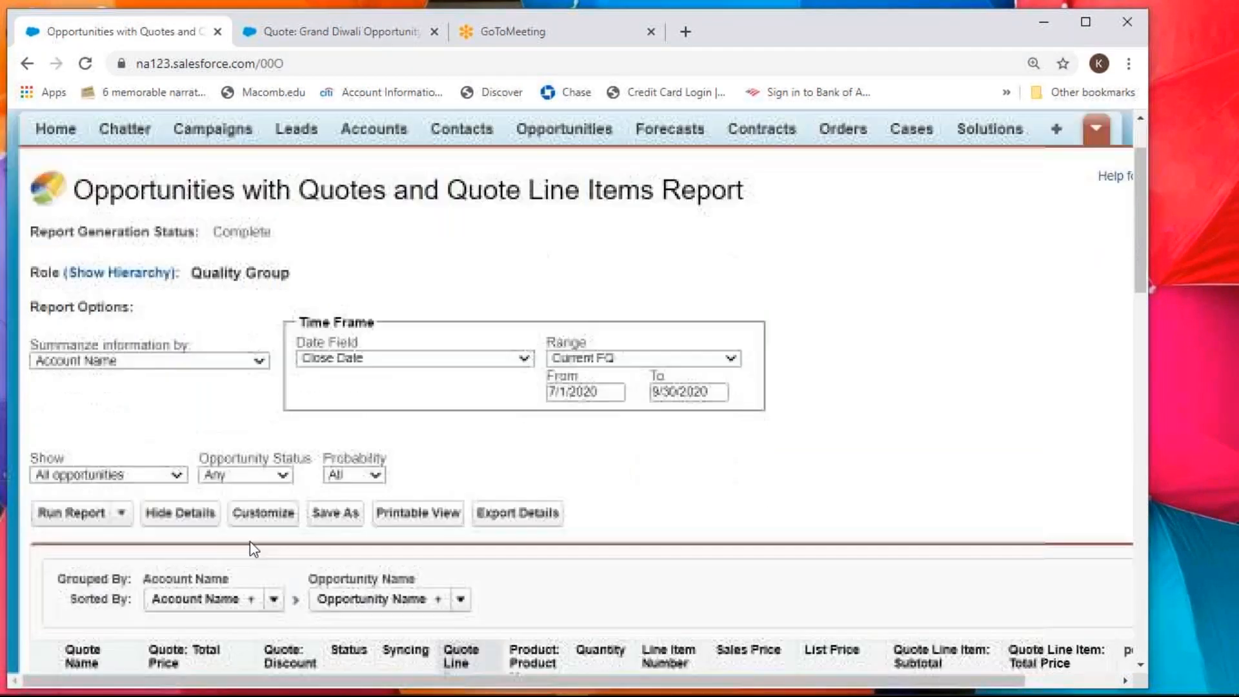
{"action": "left_click", "coordinate": [263, 331]}
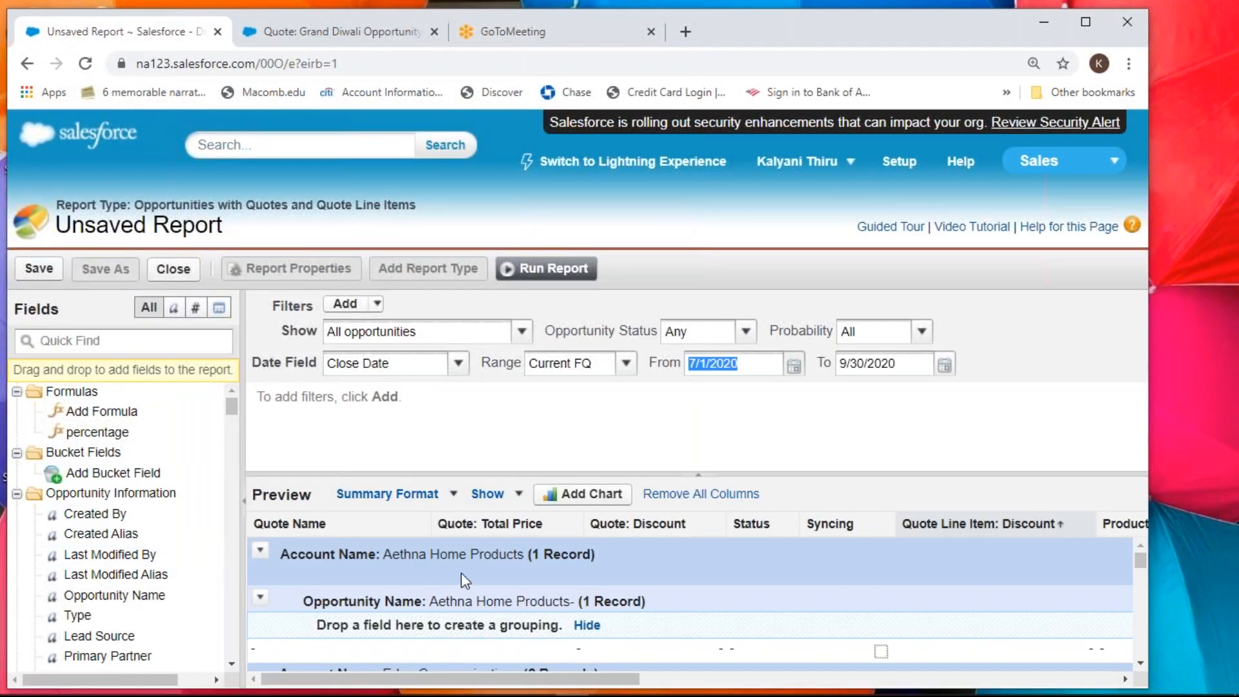
- Remove the Quote Name column from the report preview, and find the field by "name" to restore it as the first column
{"action": "left_click_drag", "start_coordinate": [370, 520], "coordinate": [103, 532]}
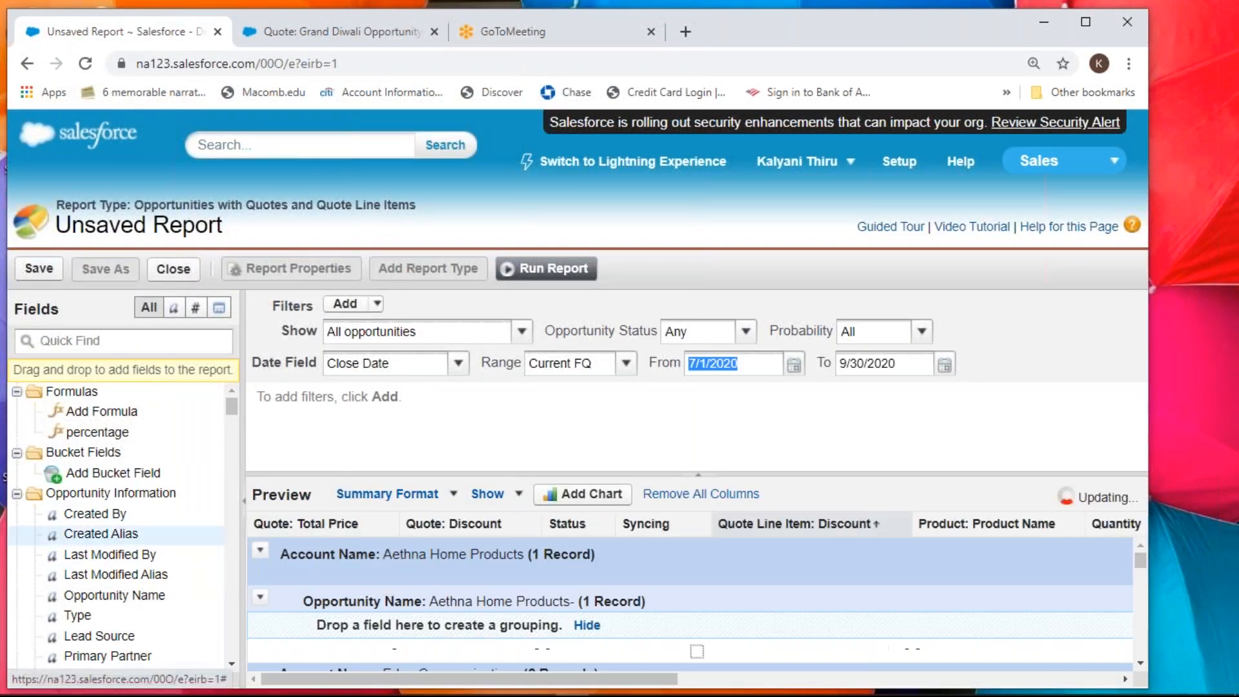
{"action": "left_click", "coordinate": [145, 348]}
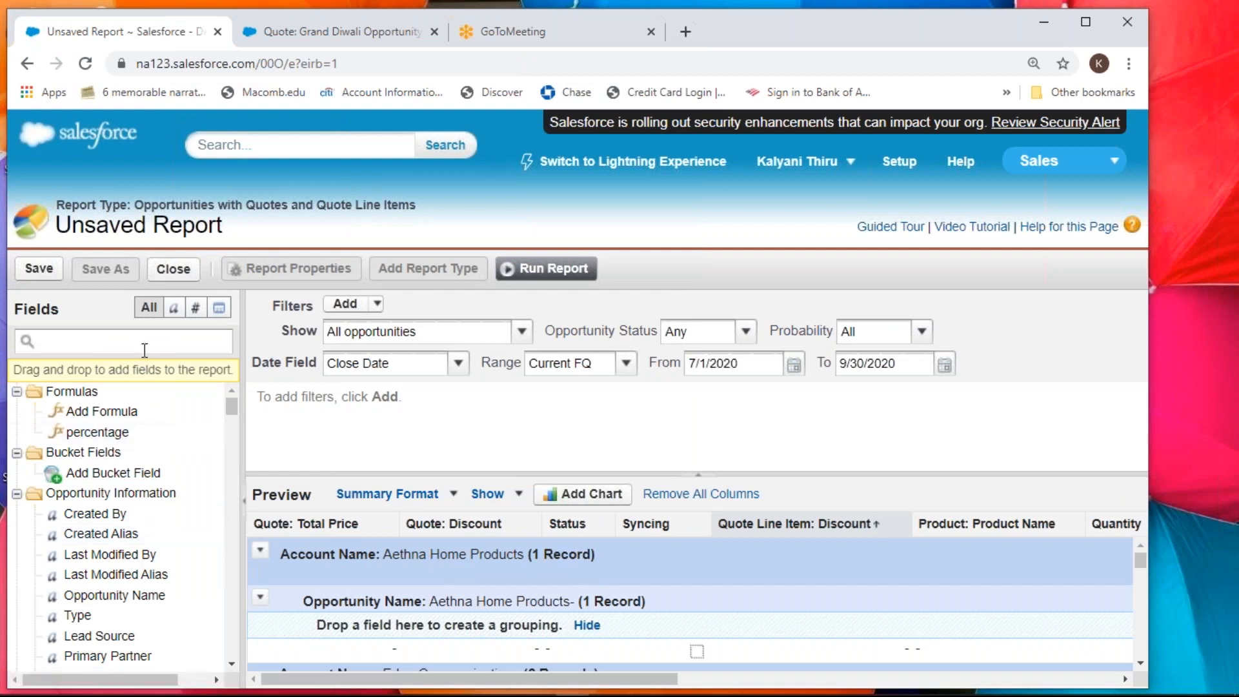
{"action": "type", "text": "name"}
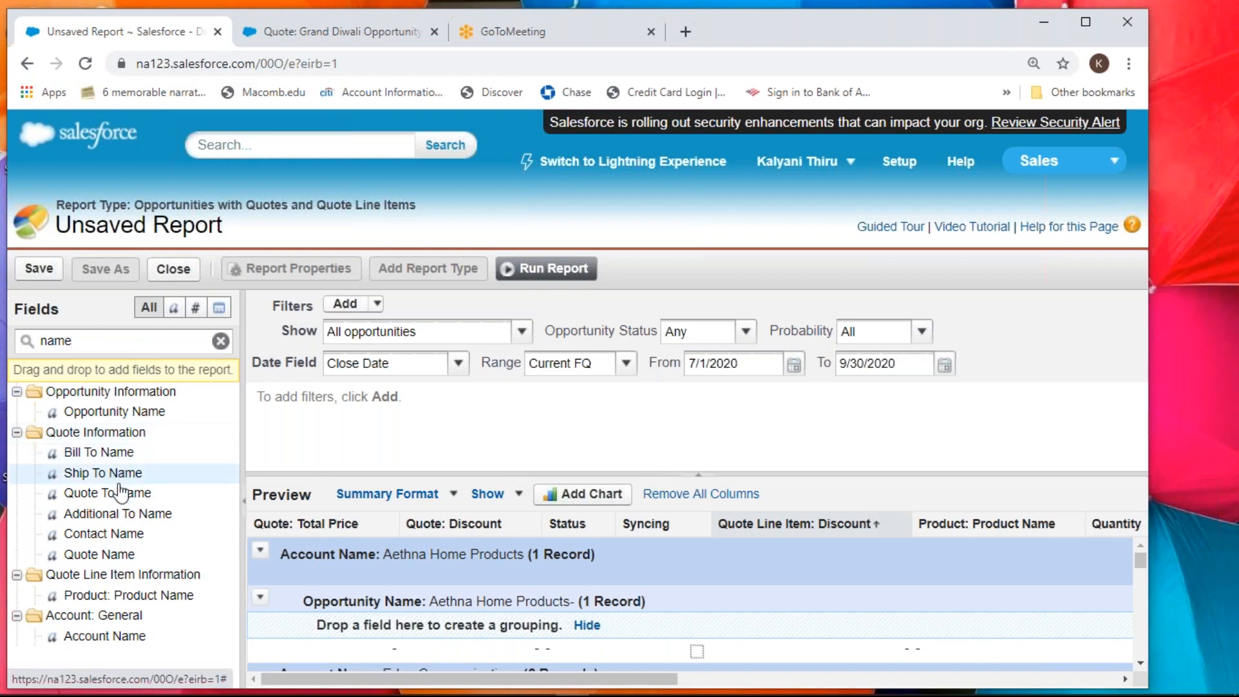
{"action": "left_click_drag", "start_coordinate": [119, 553], "coordinate": [269, 520]}
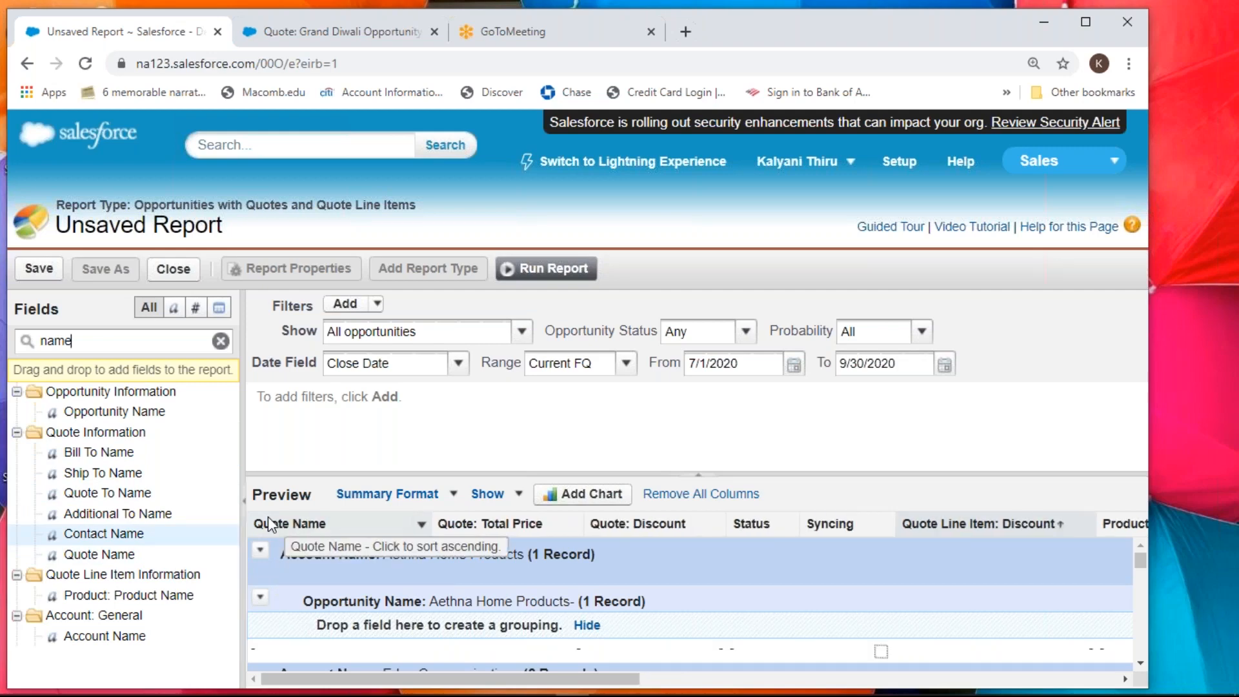
- Remove the Quote Line Item: Discount and Product: Product Name columns from the report preview
{"action": "scroll", "coordinate": [377, 572], "scroll_direction": "down", "scroll_amount": 4}
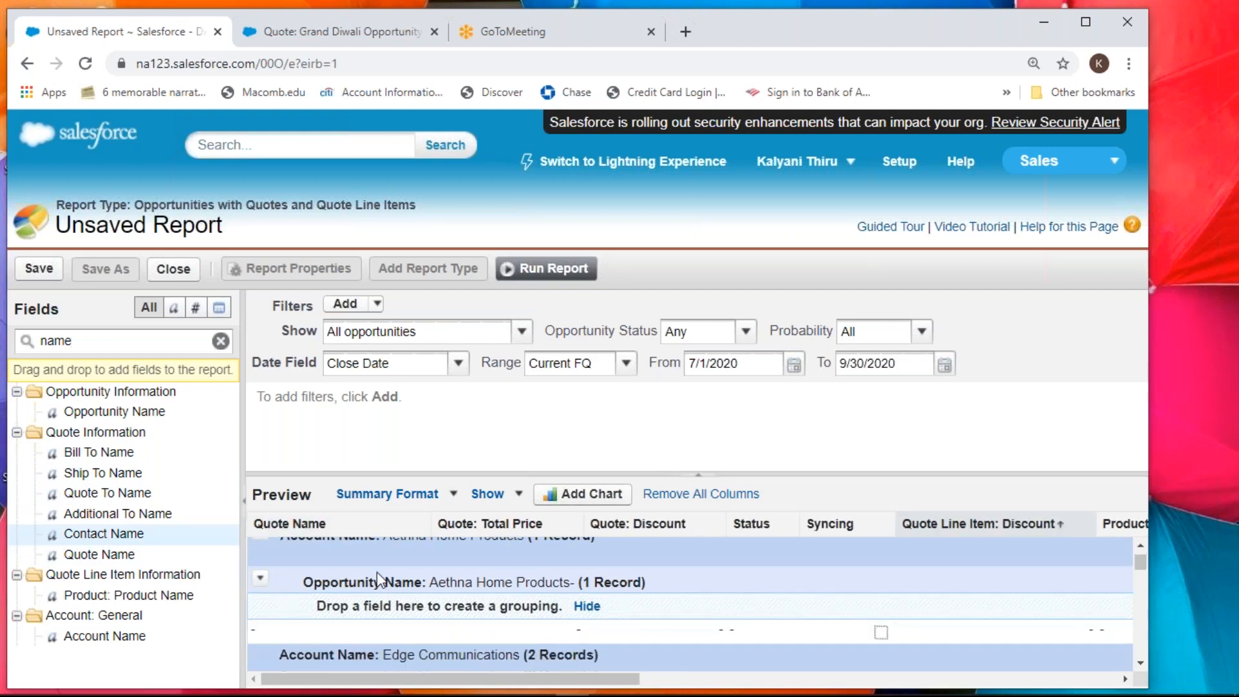
{"action": "scroll", "coordinate": [379, 577], "scroll_direction": "down", "scroll_amount": 8}
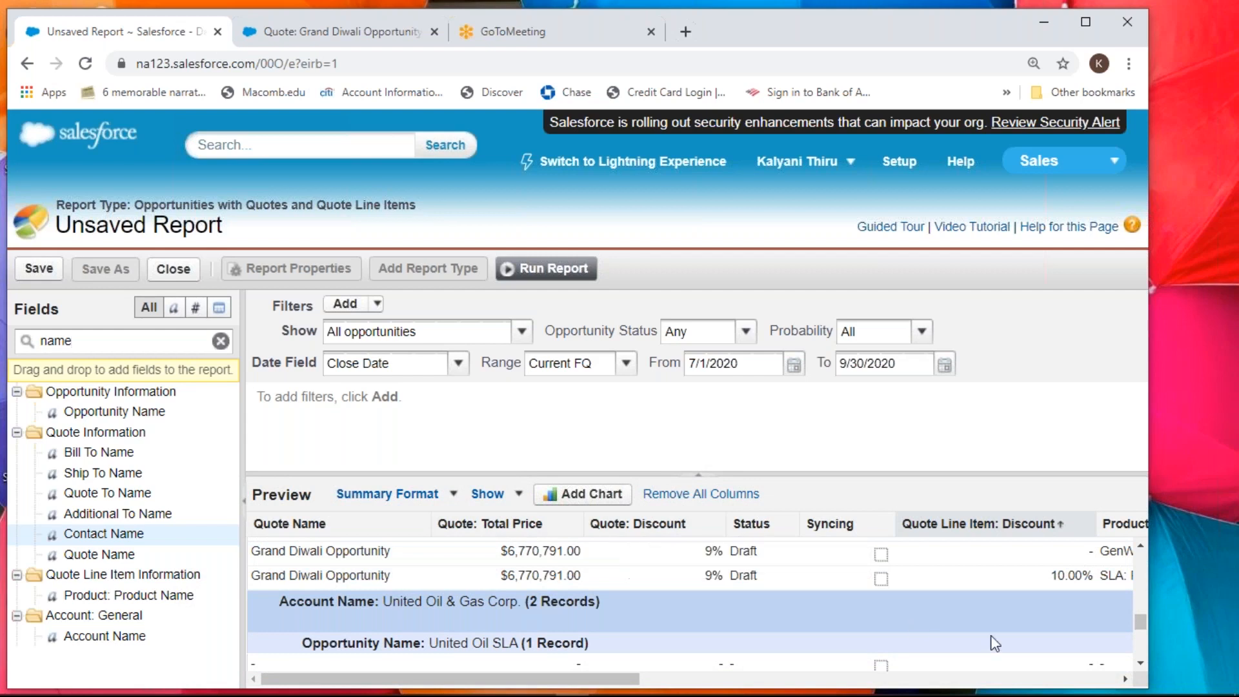
{"action": "left_click_drag", "start_coordinate": [976, 523], "coordinate": [151, 551]}
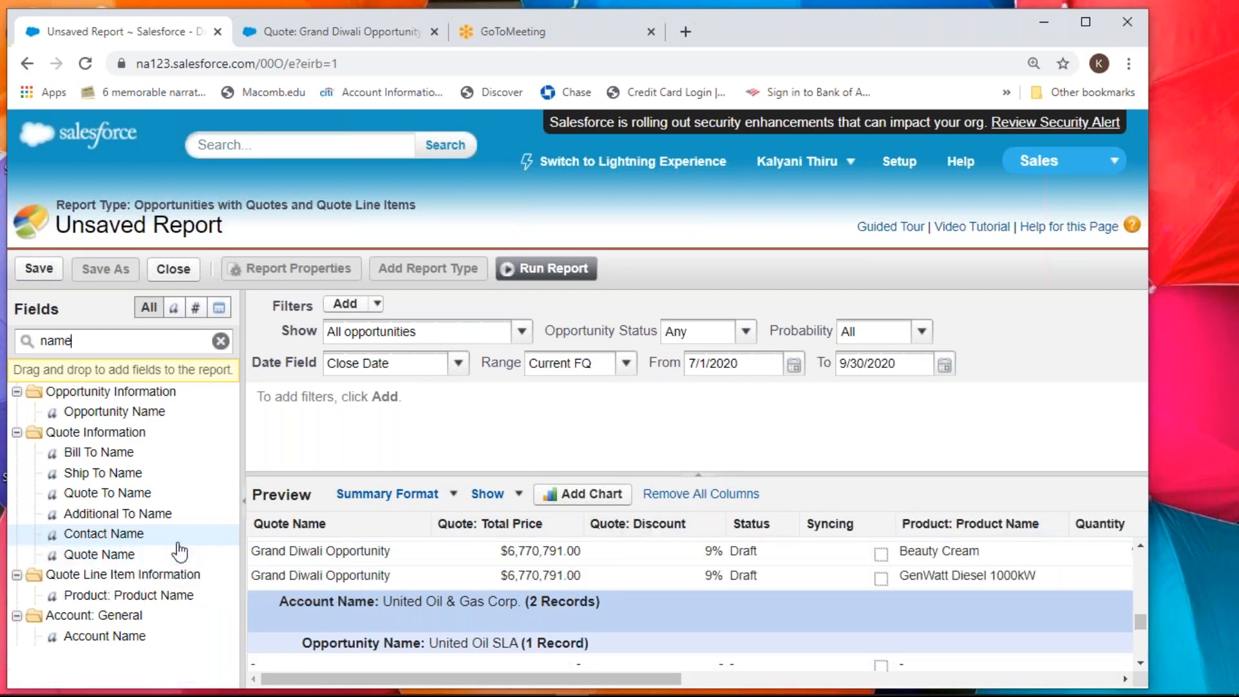
{"action": "scroll", "coordinate": [865, 561], "scroll_direction": "up", "scroll_amount": 3}
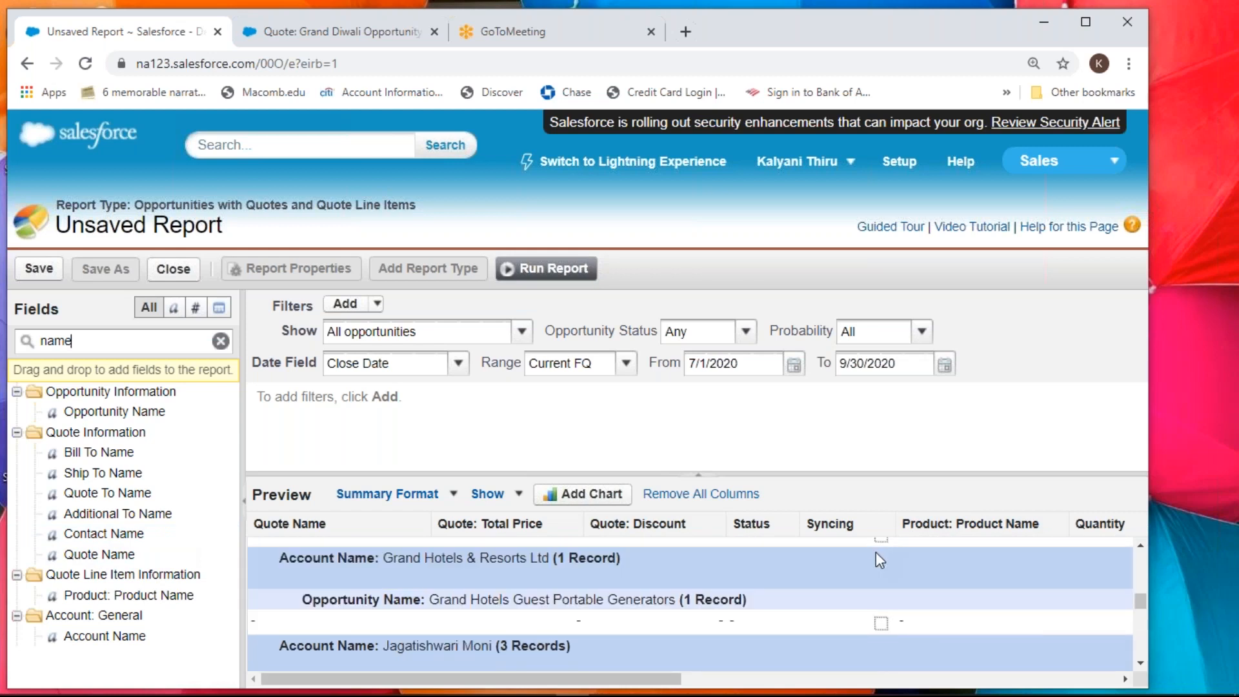
{"action": "left_click_drag", "start_coordinate": [961, 531], "coordinate": [207, 562]}
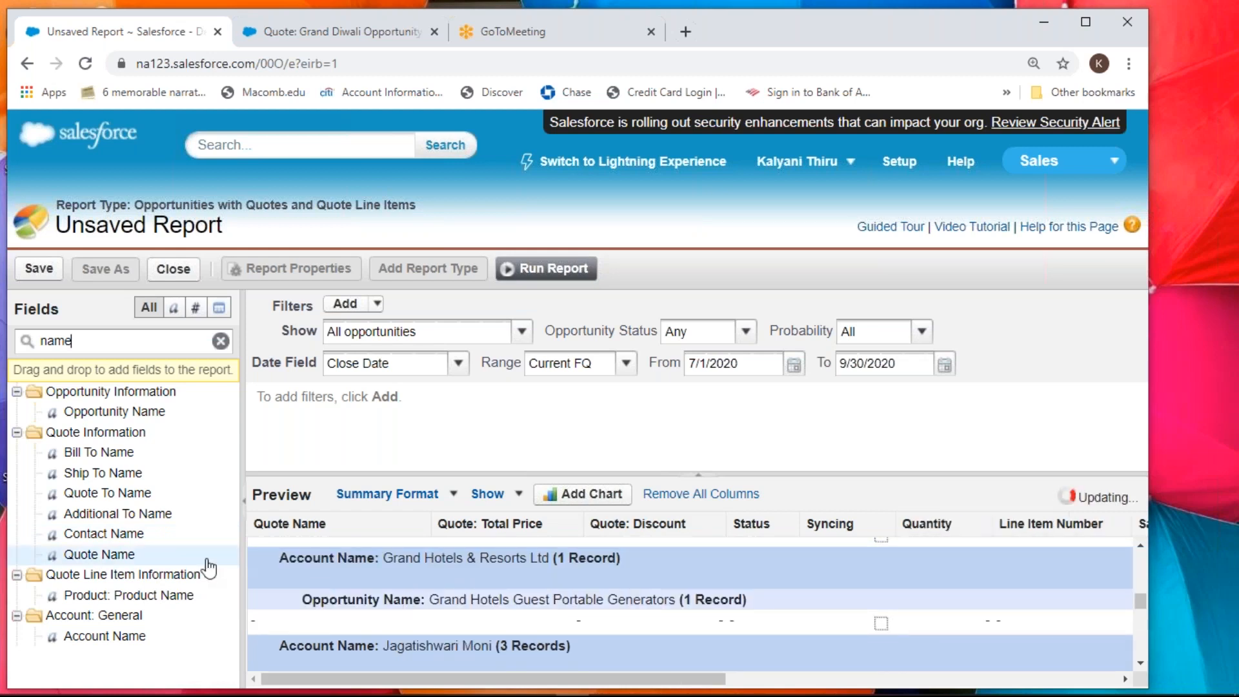
- Remove the Quote Line Item: Total Price and Quote Line Item: Subtotal columns from the report preview
{"action": "left_click", "coordinate": [985, 677]}
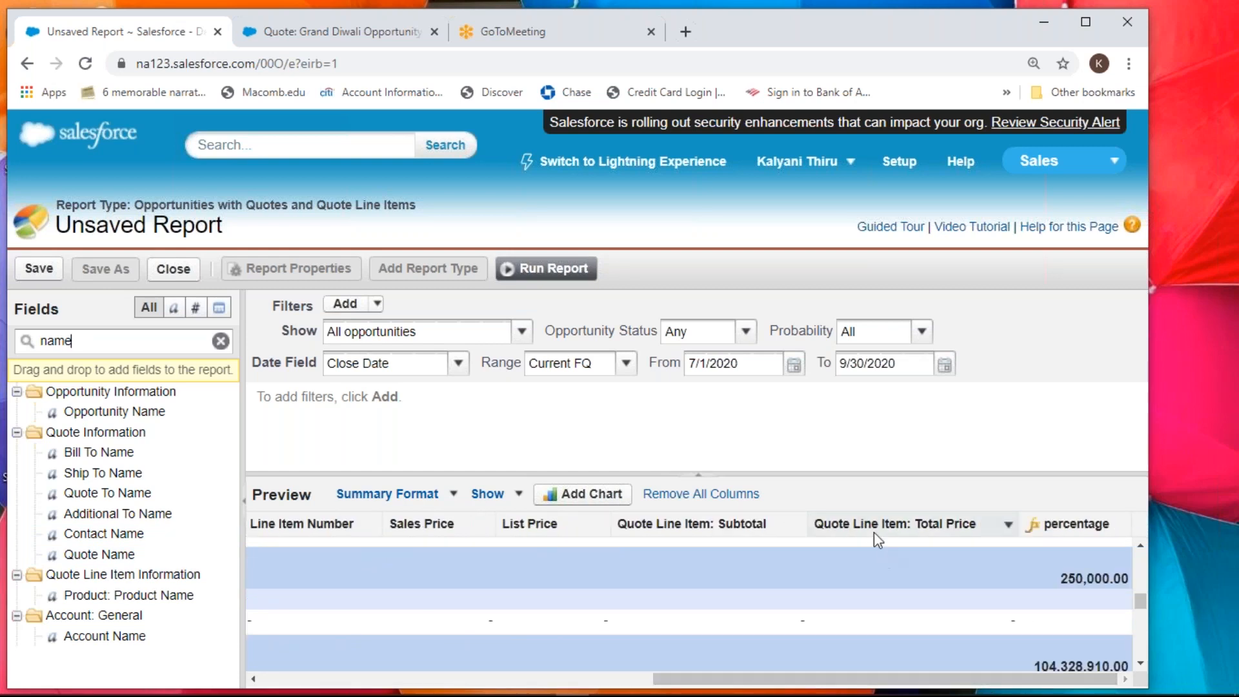
{"action": "left_click_drag", "start_coordinate": [879, 533], "coordinate": [161, 561]}
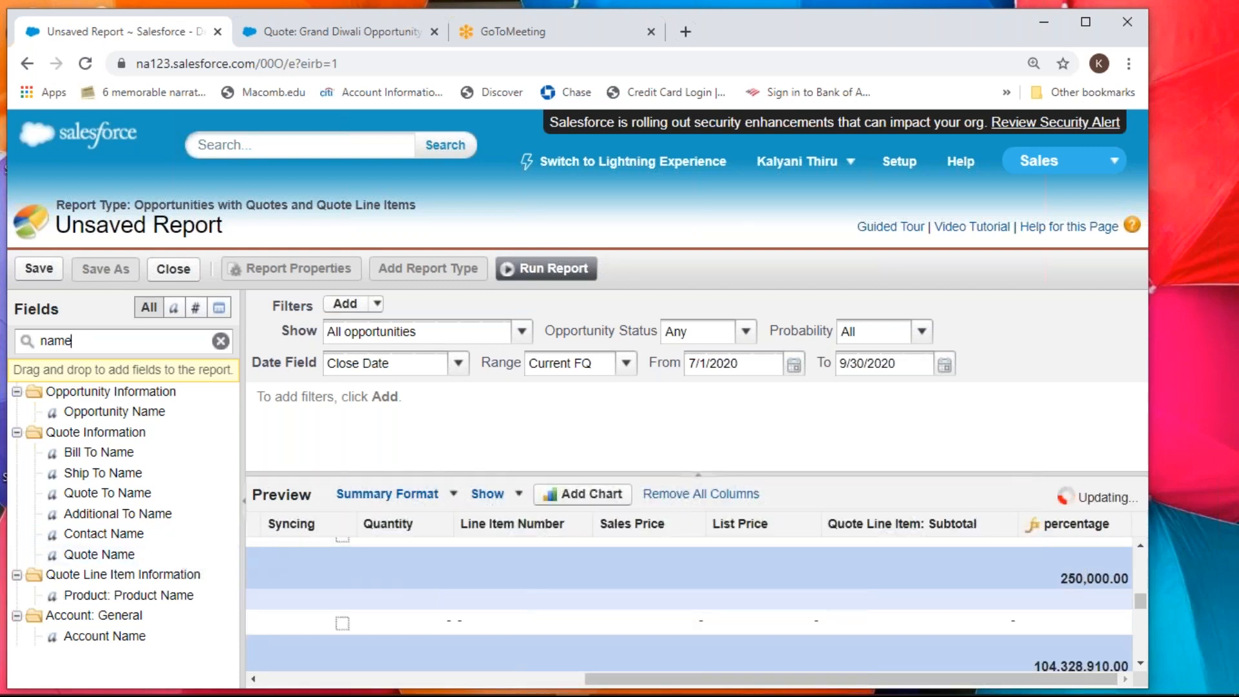
{"action": "left_click_drag", "start_coordinate": [942, 521], "coordinate": [193, 553]}
{"action": "left_click_drag", "start_coordinate": [1013, 678], "coordinate": [328, 663]}
{"action": "scroll", "coordinate": [330, 657], "scroll_direction": "down", "scroll_amount": 10}
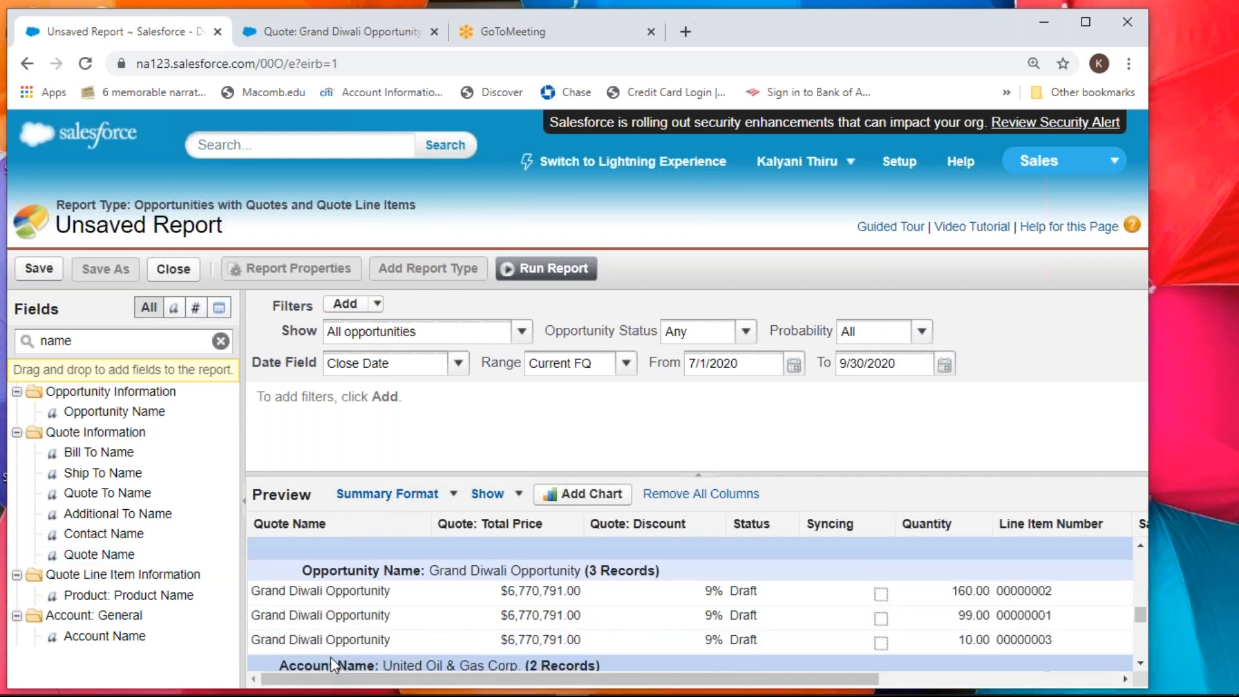
- Remove the Quote: Total Price and Quote: Discount columns from the report preview
{"action": "scroll", "coordinate": [331, 656], "scroll_direction": "up", "scroll_amount": 3}
{"action": "scroll", "coordinate": [665, 567], "scroll_direction": "up", "scroll_amount": 1}
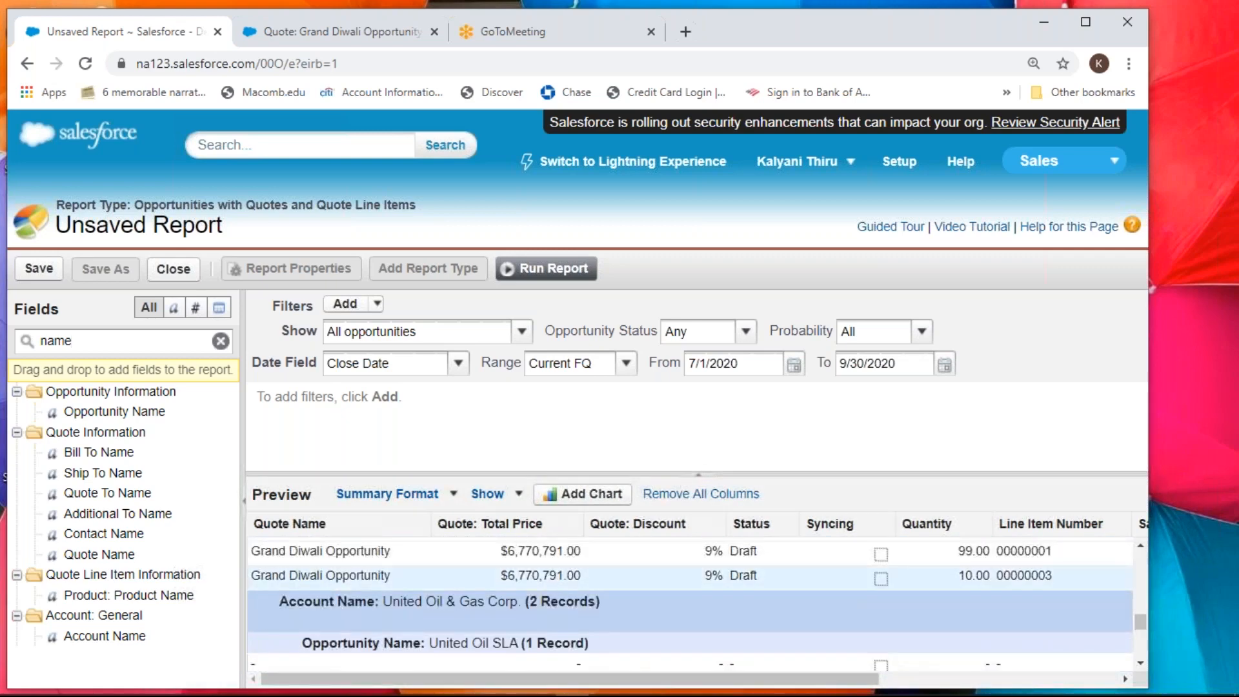
{"action": "left_click_drag", "start_coordinate": [498, 533], "coordinate": [136, 547]}
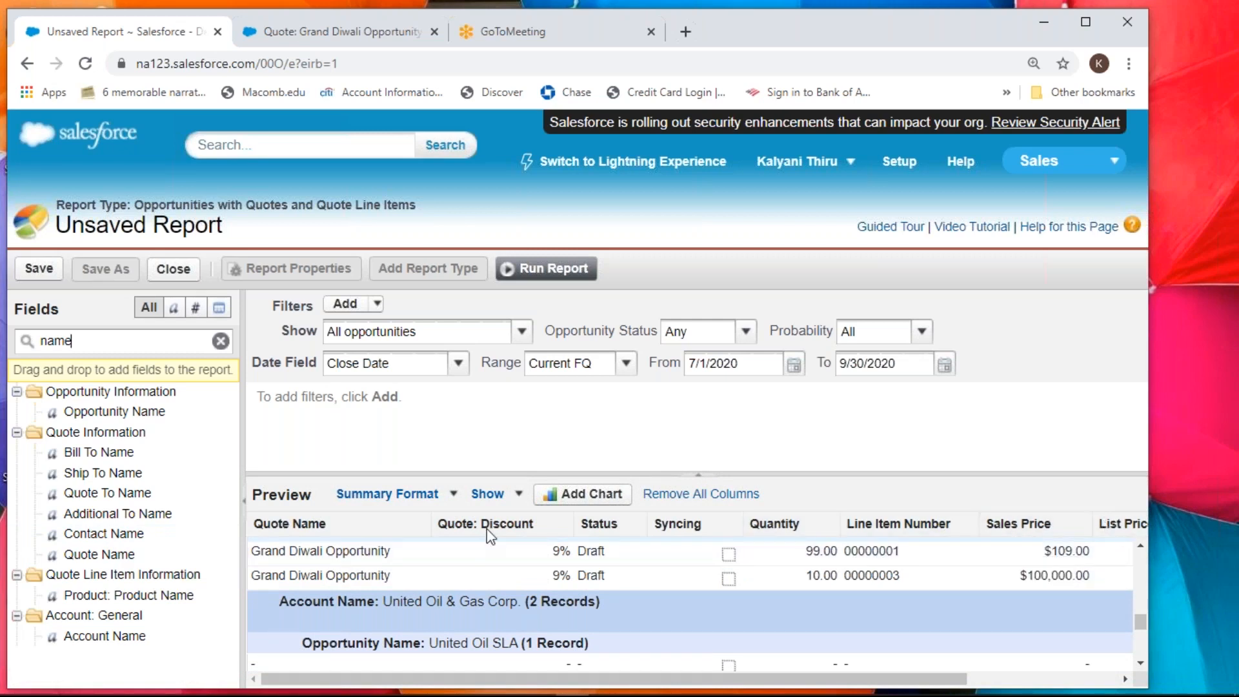
{"action": "left_click_drag", "start_coordinate": [491, 529], "coordinate": [146, 542]}
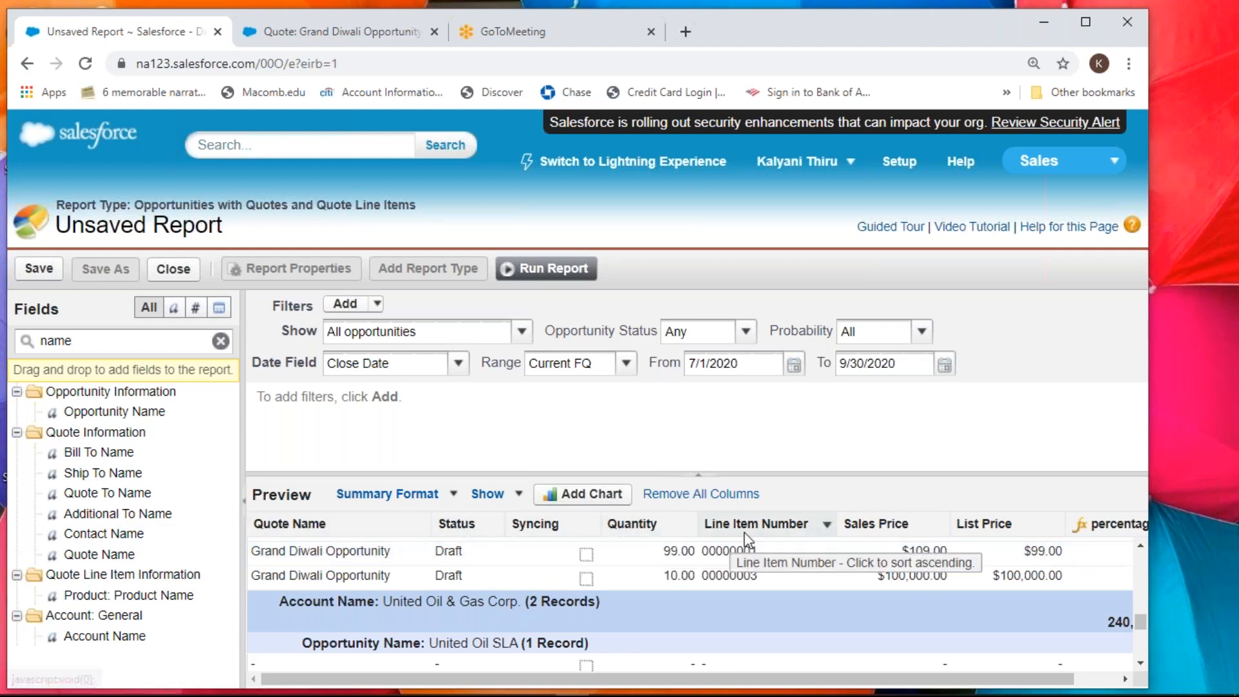
- Remove the Quantity, Line Item Number, Sales Price and List Price columns from the report preview
{"action": "left_click_drag", "start_coordinate": [632, 523], "coordinate": [170, 548]}
{"action": "left_click_drag", "start_coordinate": [729, 534], "coordinate": [166, 542]}
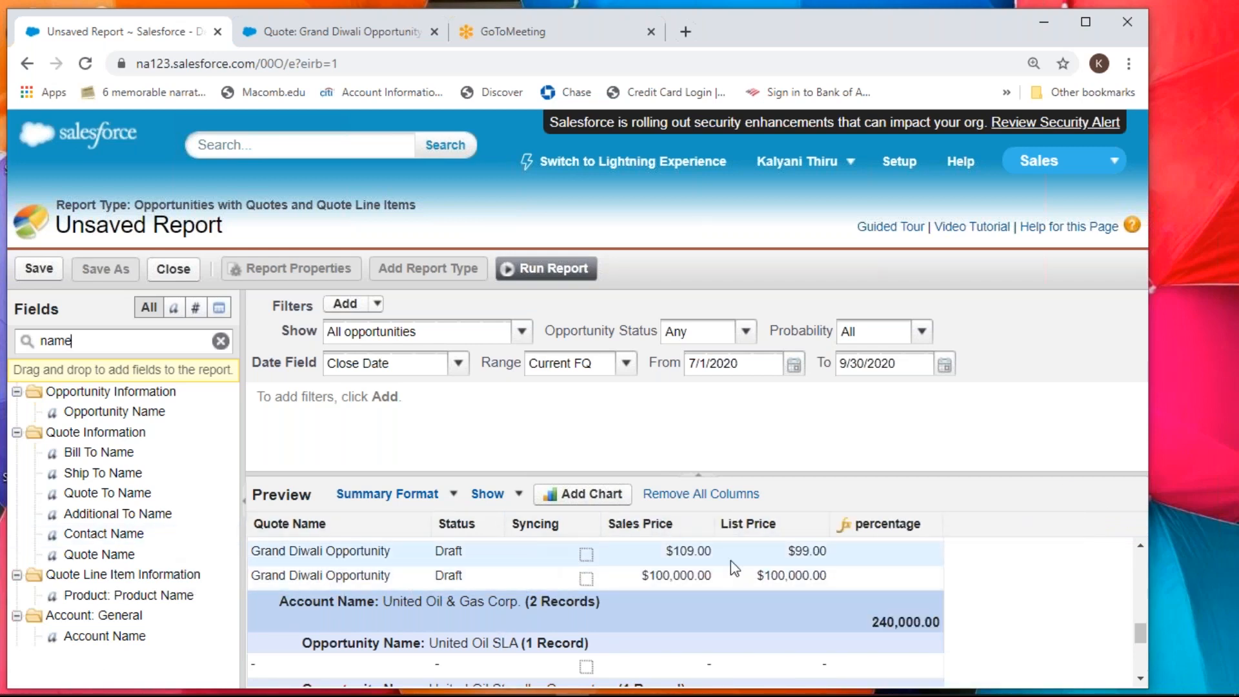
{"action": "left_click_drag", "start_coordinate": [680, 551], "coordinate": [240, 558]}
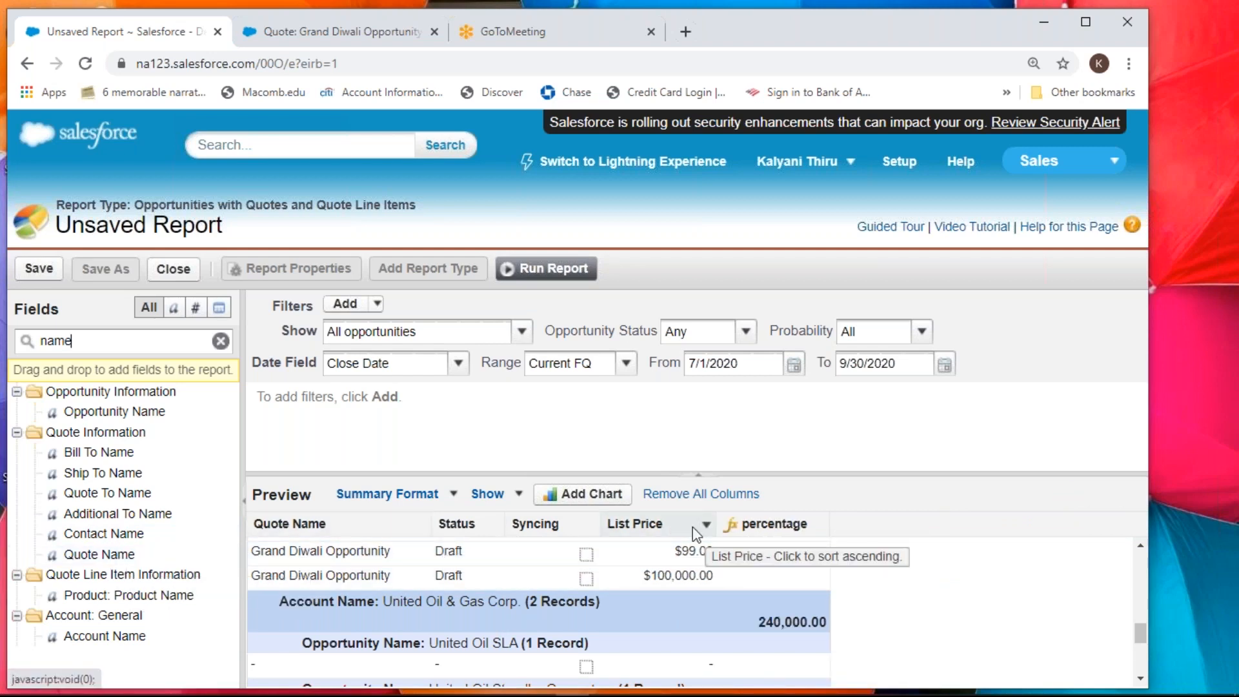
{"action": "left_click_drag", "start_coordinate": [703, 523], "coordinate": [117, 571]}
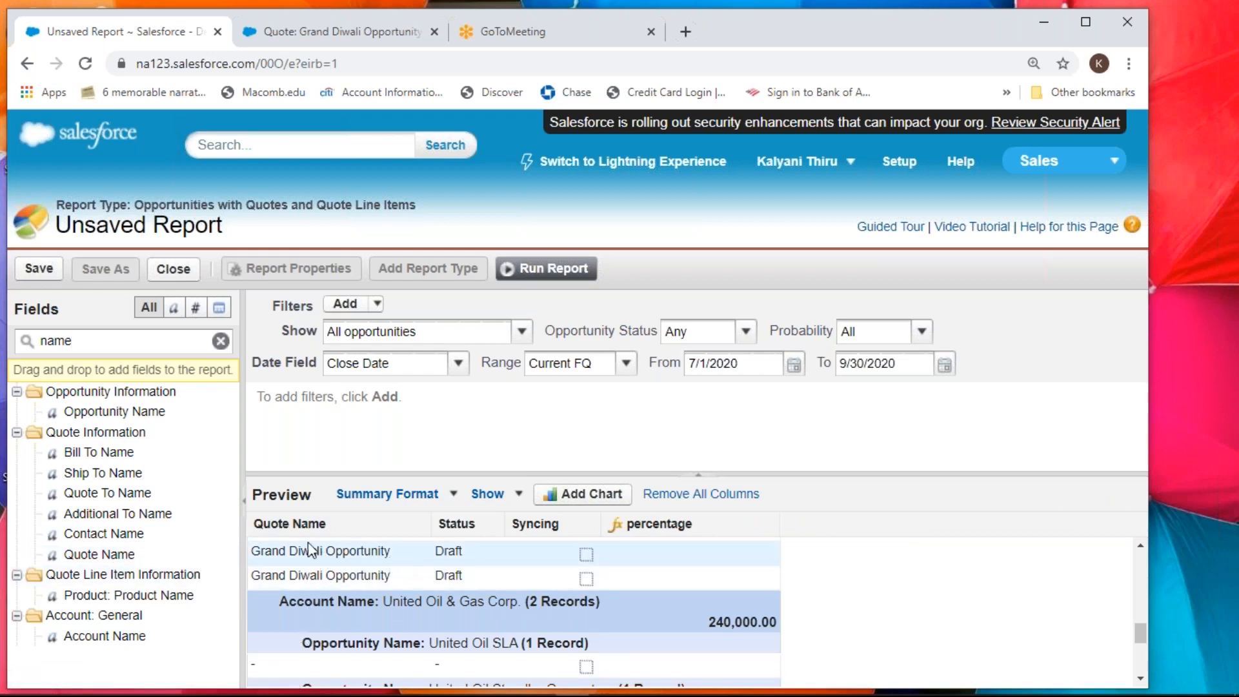
- Sort the report by Status in ascending order and run it
{"action": "scroll", "coordinate": [1045, 615], "scroll_direction": "up", "scroll_amount": 3}
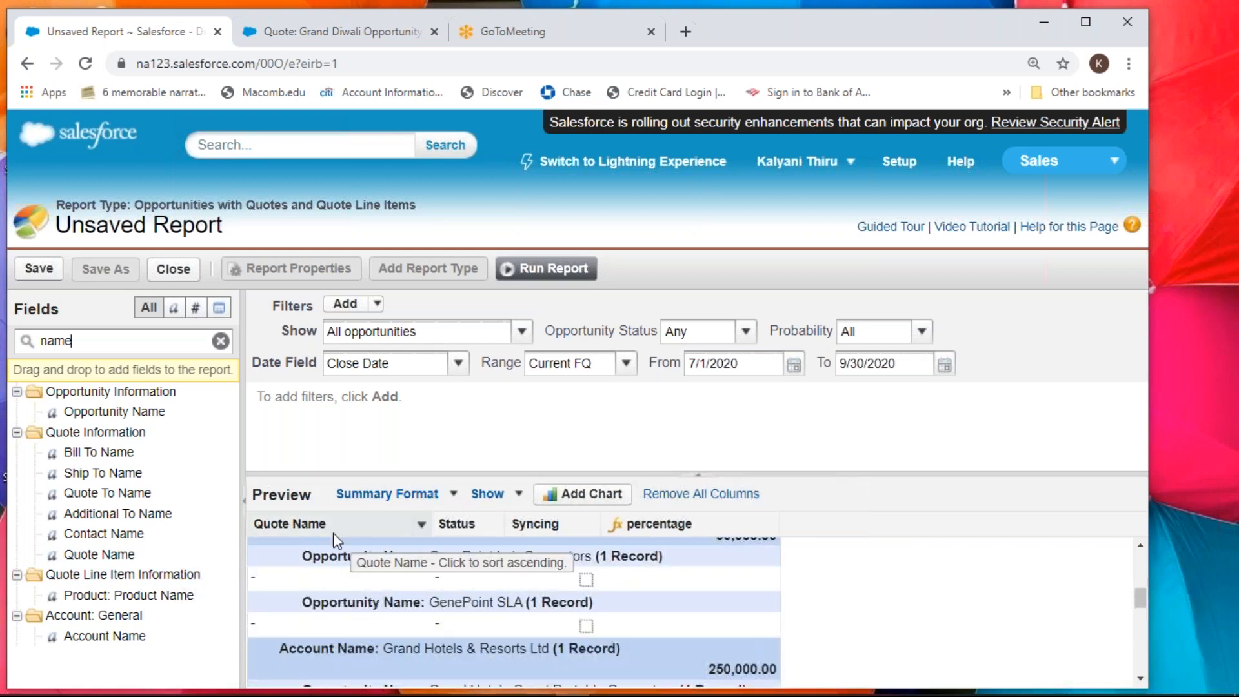
{"action": "left_click", "coordinate": [370, 529]}
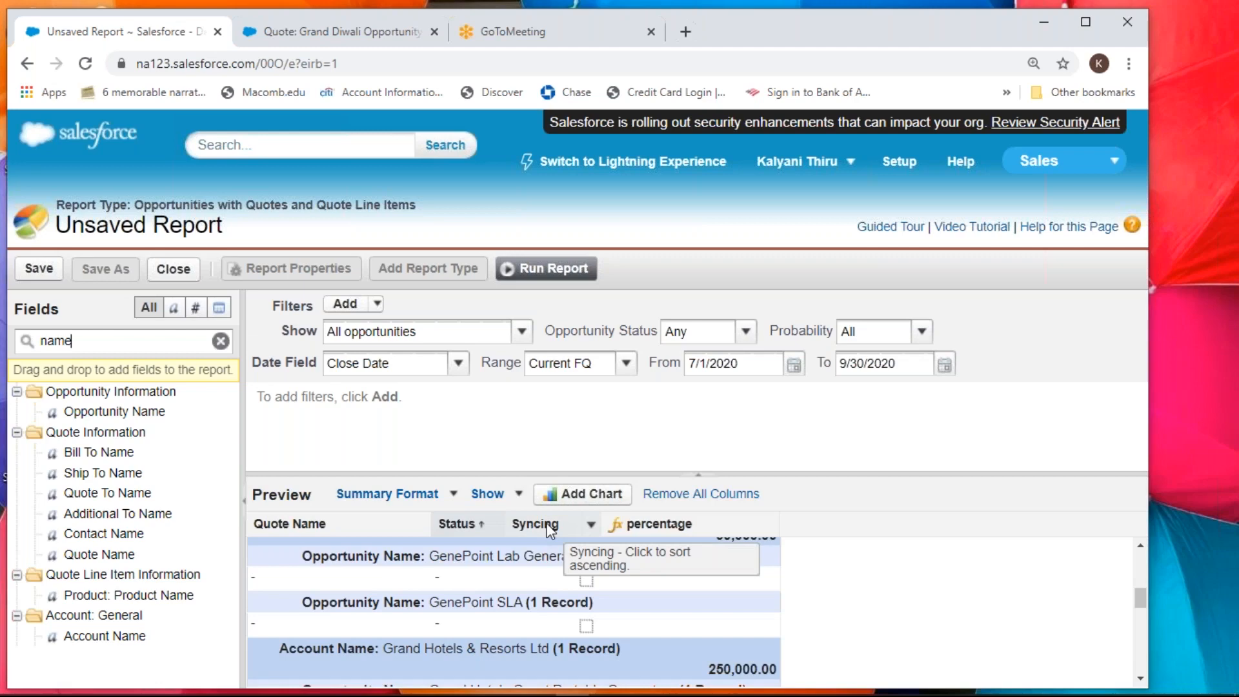
{"action": "left_click", "coordinate": [546, 269]}
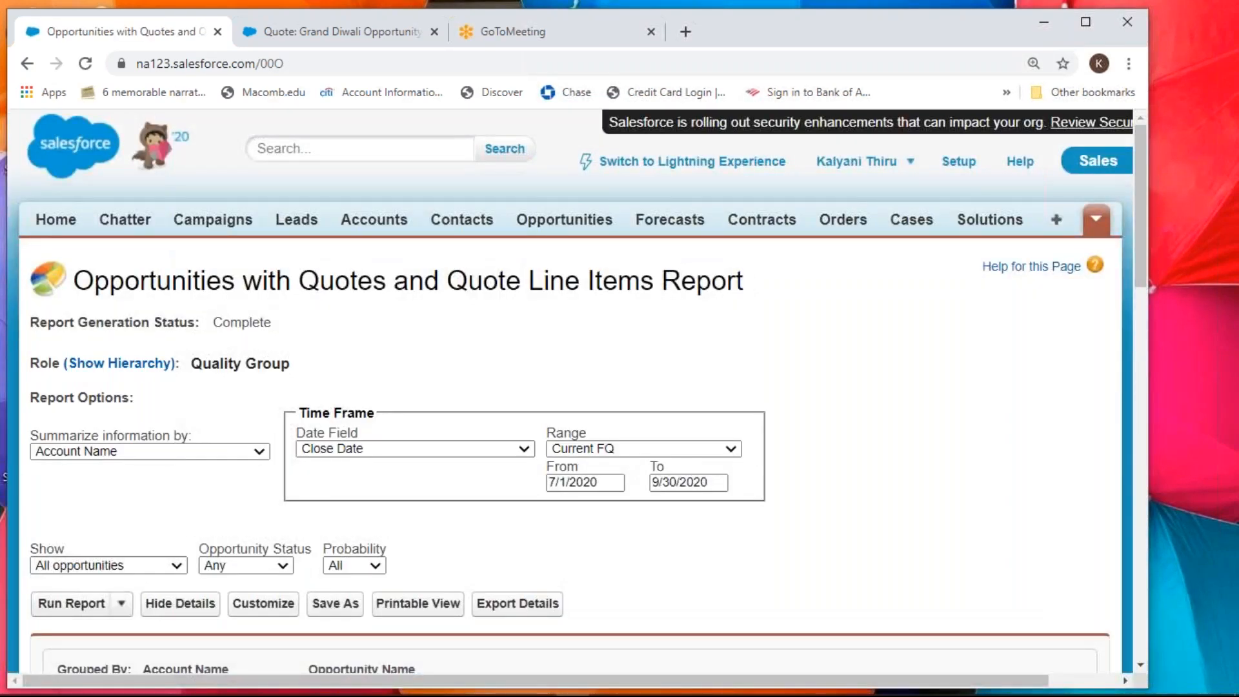
- Examine how quotes are listed under their accounts and opportunities in the report results, especially under Grand Diwali Opportunity
{"action": "scroll", "coordinate": [563, 377], "scroll_direction": "down", "scroll_amount": 6}
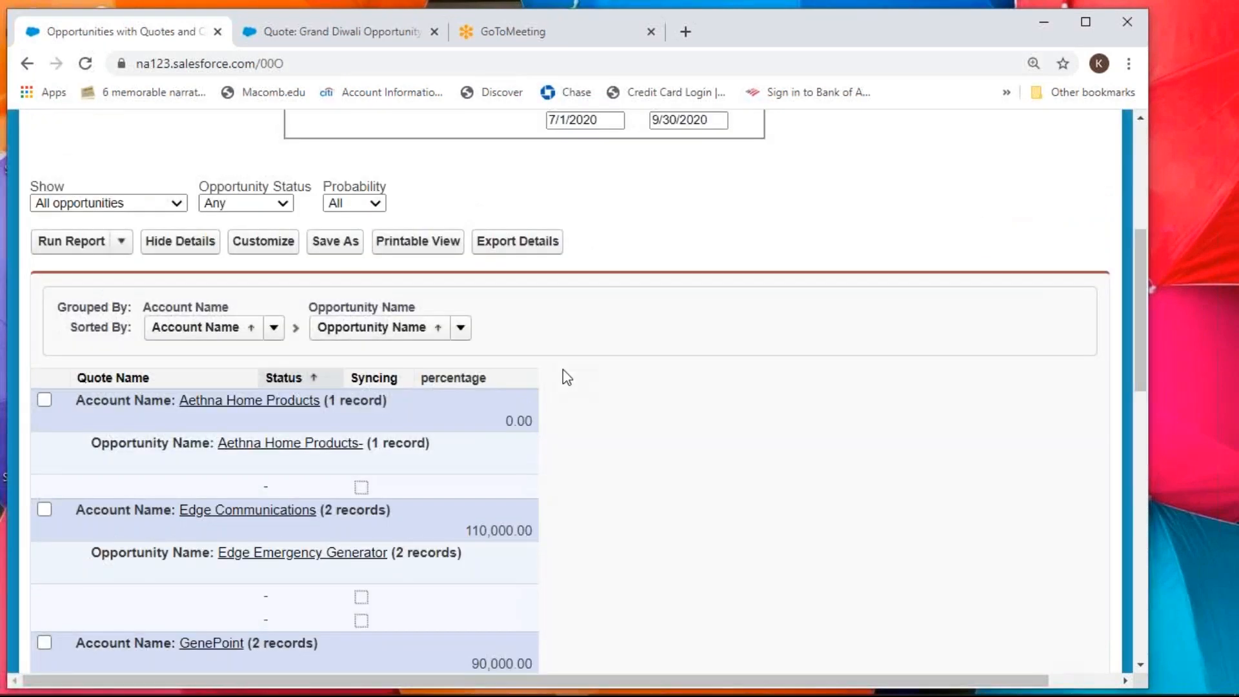
{"action": "scroll", "coordinate": [566, 377], "scroll_direction": "down", "scroll_amount": 5}
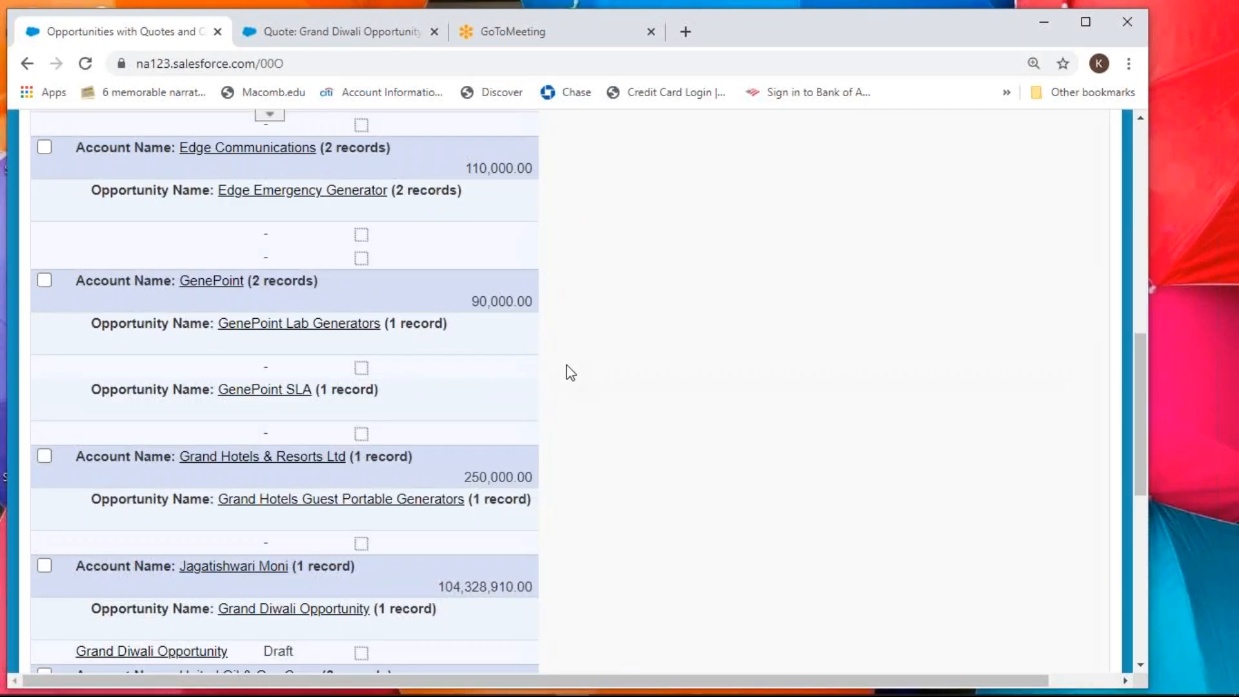
{"action": "scroll", "coordinate": [571, 373], "scroll_direction": "down", "scroll_amount": 8}
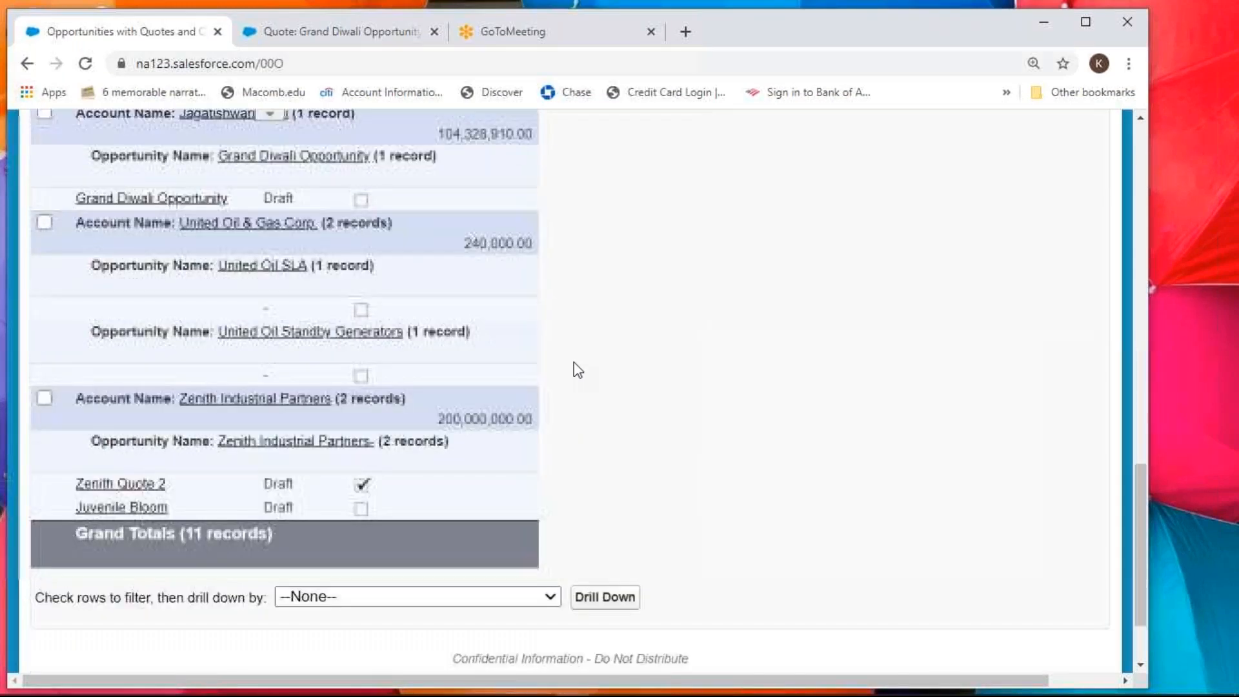
{"action": "scroll", "coordinate": [574, 364], "scroll_direction": "up", "scroll_amount": 4}
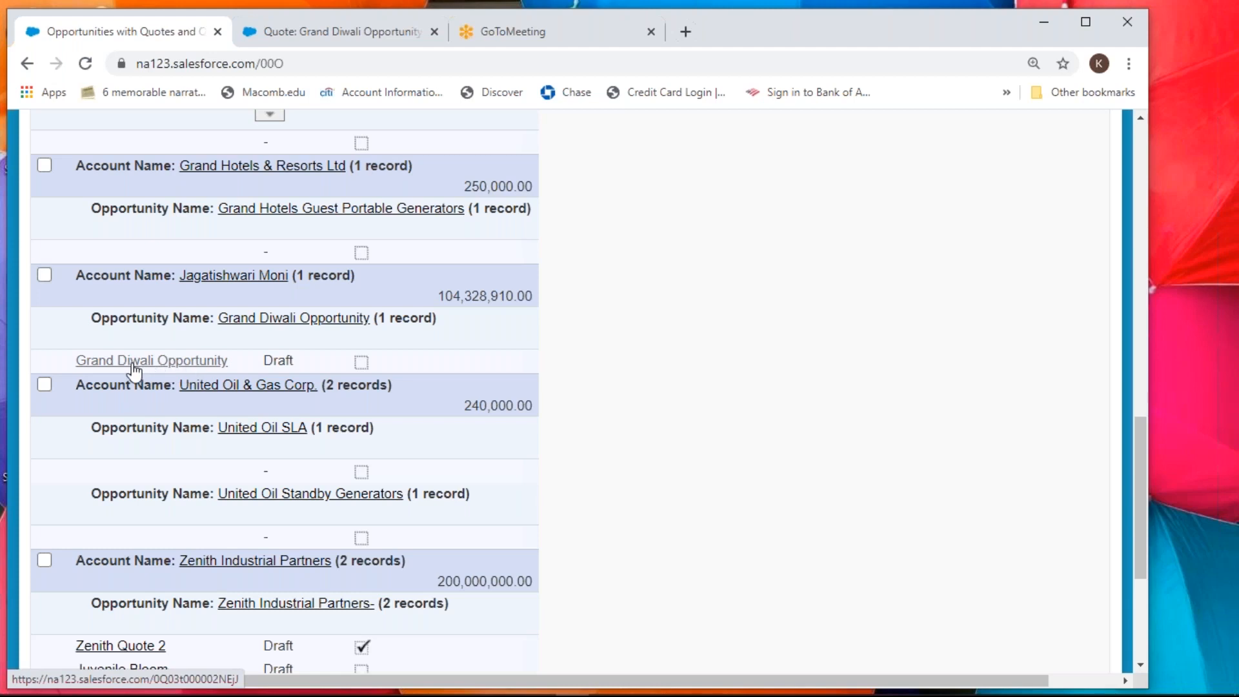
{"action": "left_click_drag", "start_coordinate": [76, 276], "coordinate": [233, 386]}
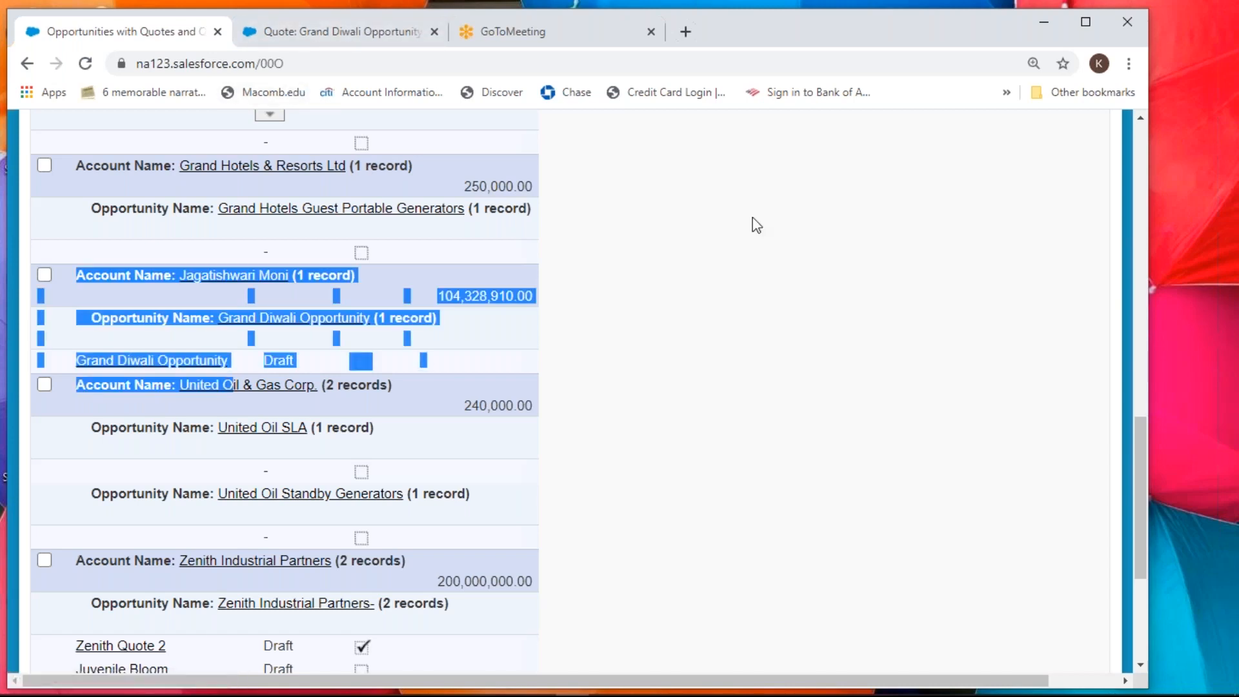
{"action": "left_click", "coordinate": [739, 253]}
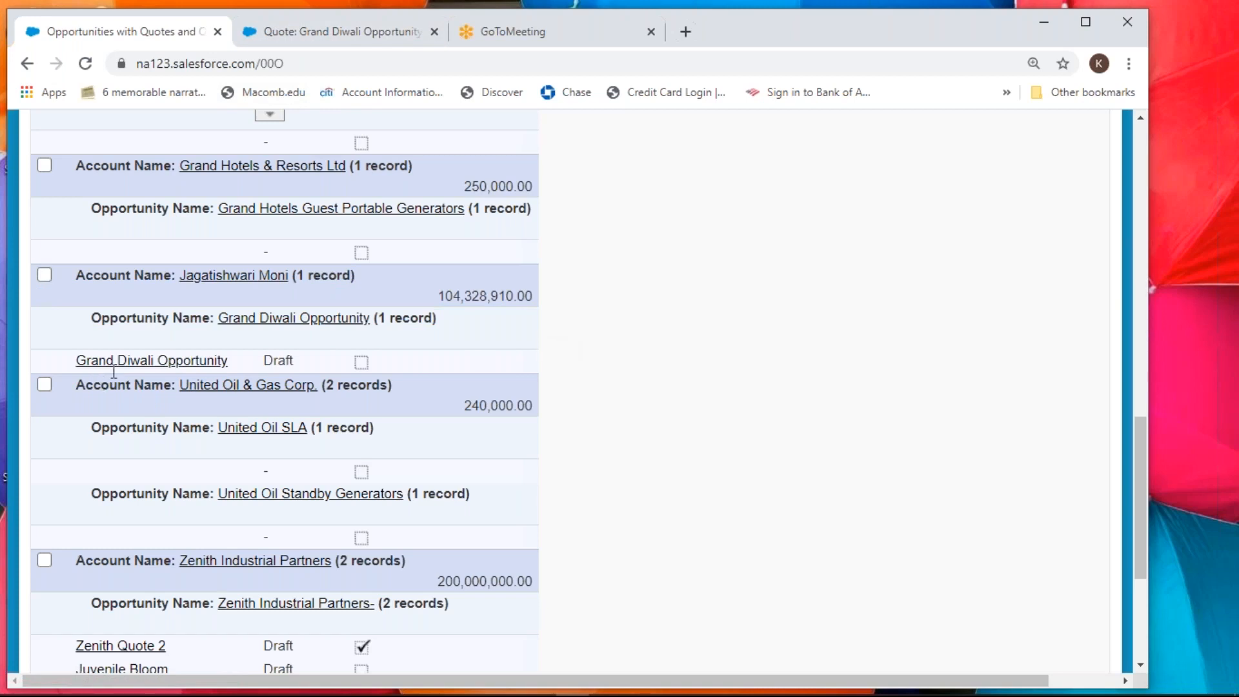
{"action": "left_click_drag", "start_coordinate": [88, 318], "coordinate": [189, 318]}
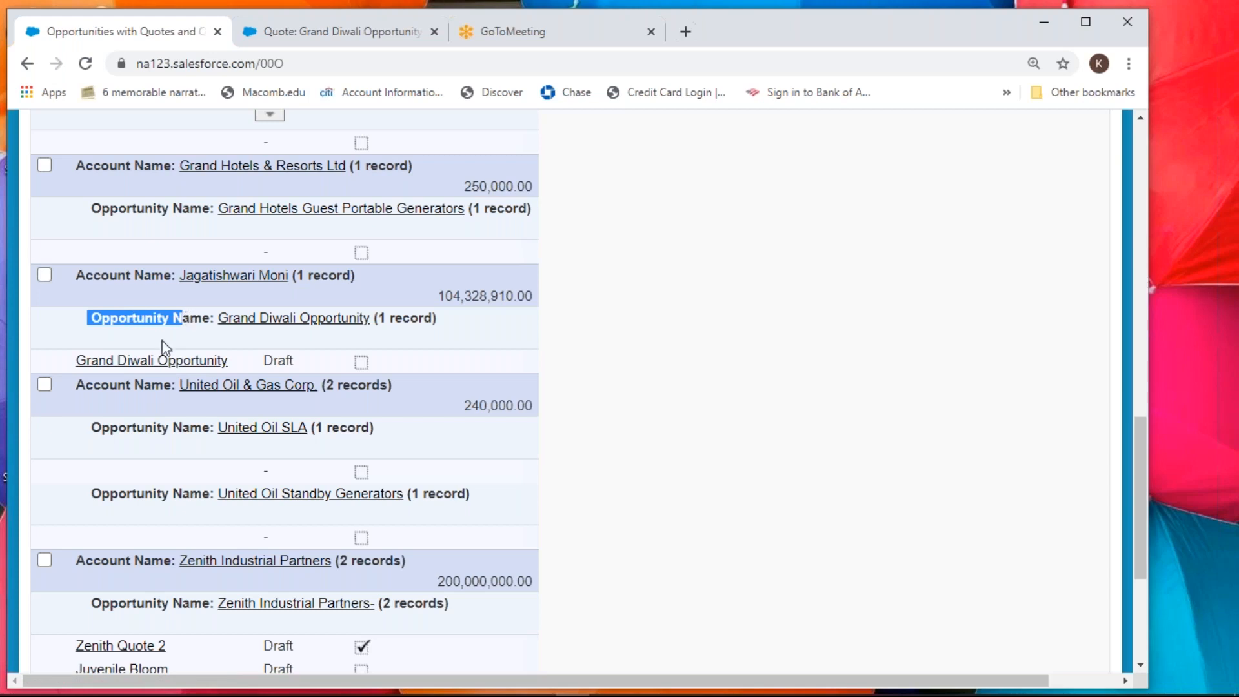
{"action": "left_click_drag", "start_coordinate": [74, 361], "coordinate": [133, 361]}
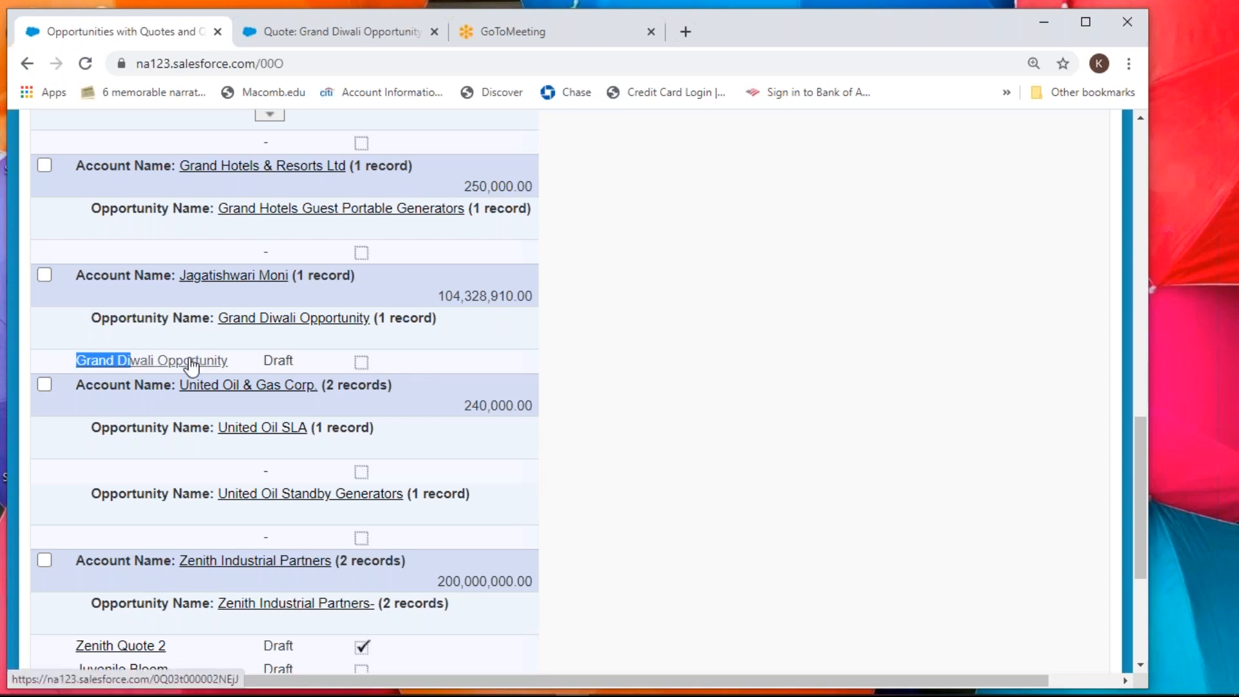
- Reopen the report for customization and collapse the Opportunity Information and Quote Information field folders
{"action": "left_click", "coordinate": [1138, 407]}
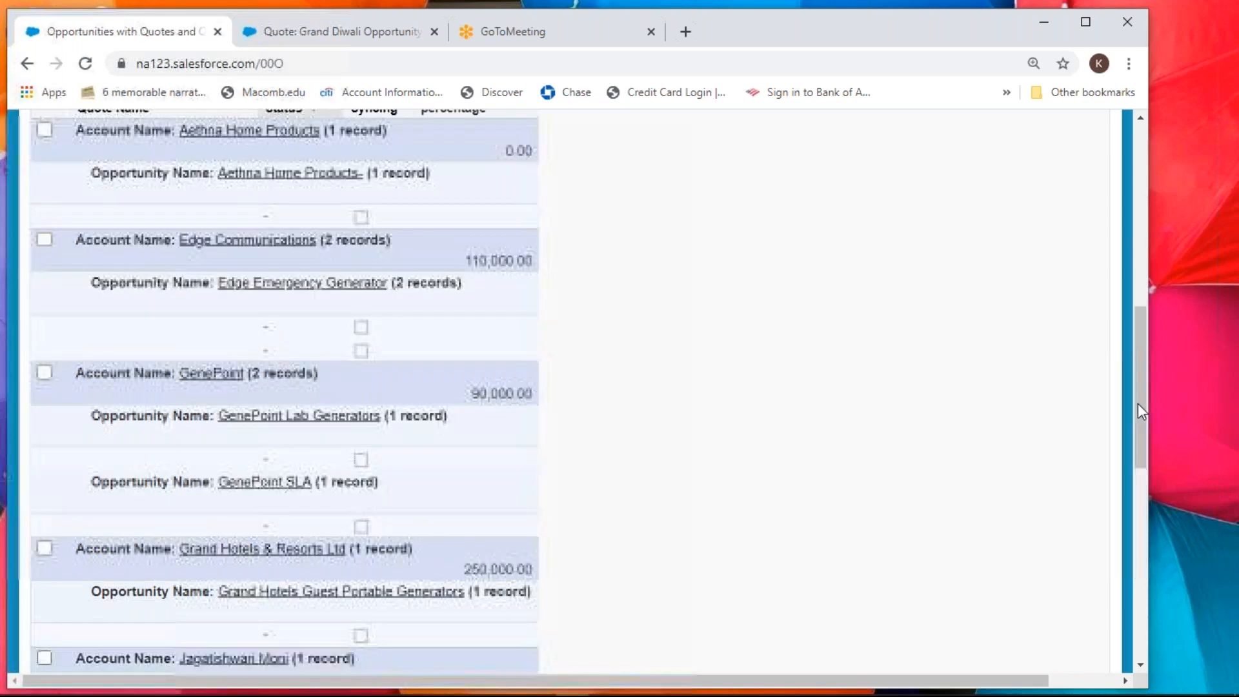
{"action": "left_click_drag", "start_coordinate": [1137, 404], "coordinate": [1144, 138]}
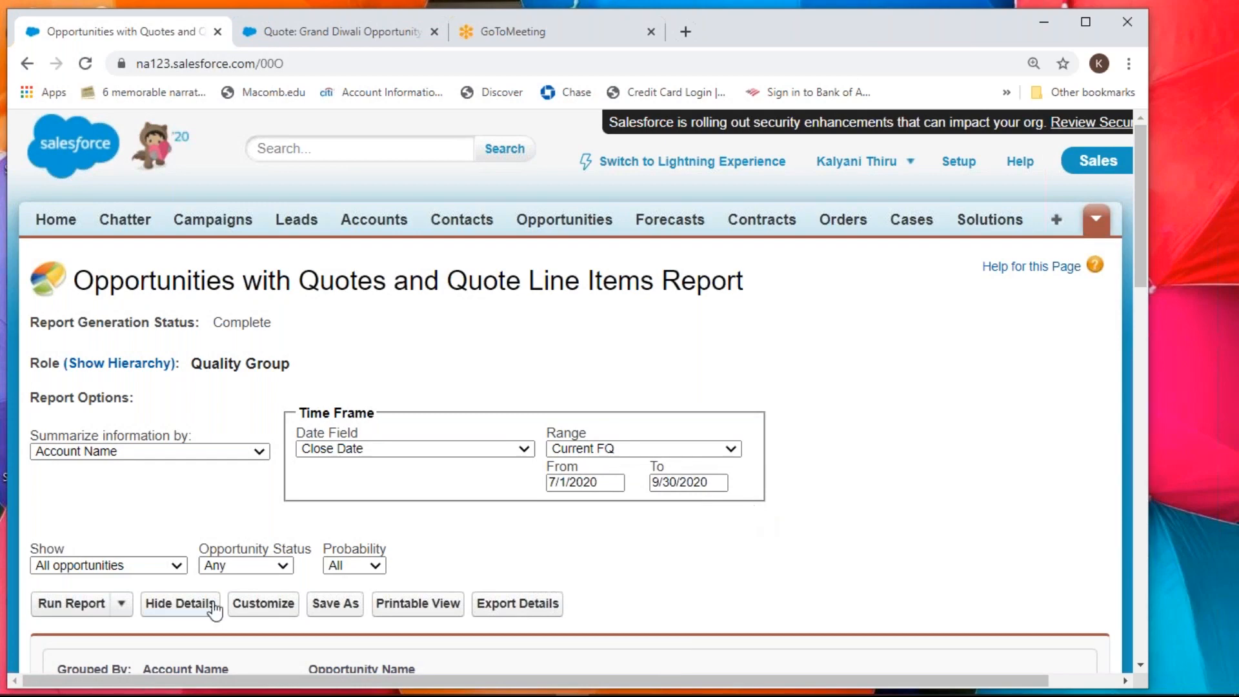
{"action": "left_click", "coordinate": [240, 604]}
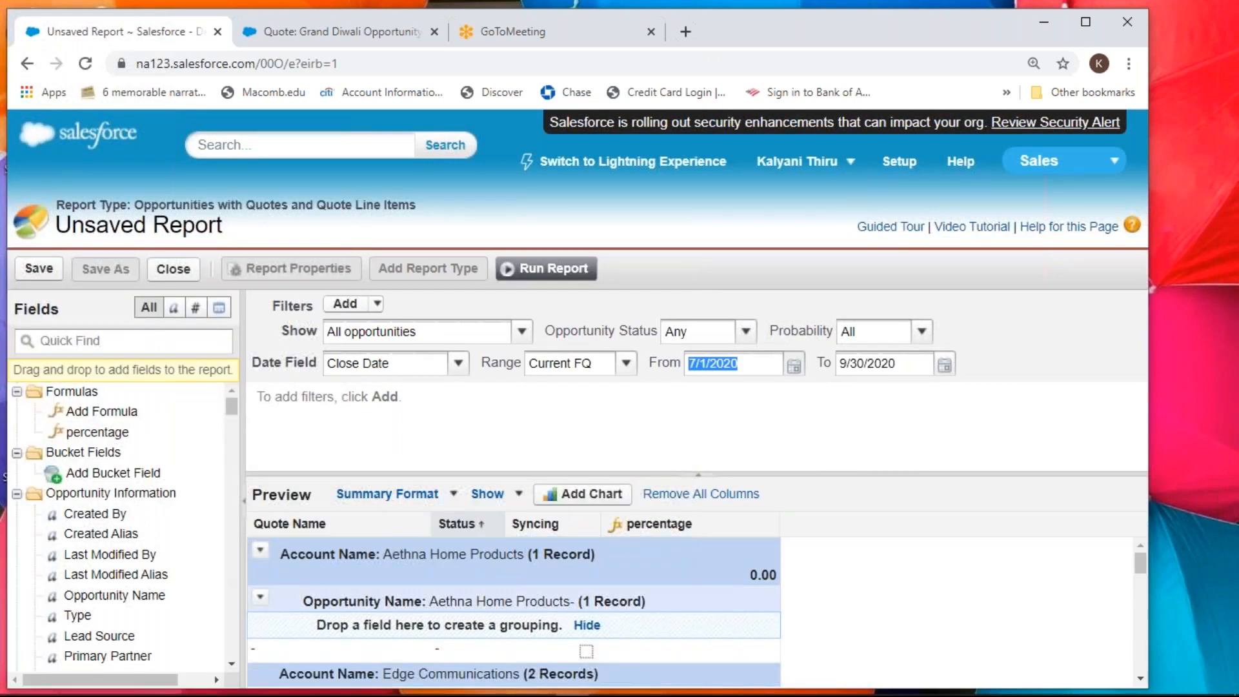
{"action": "left_click", "coordinate": [18, 495]}
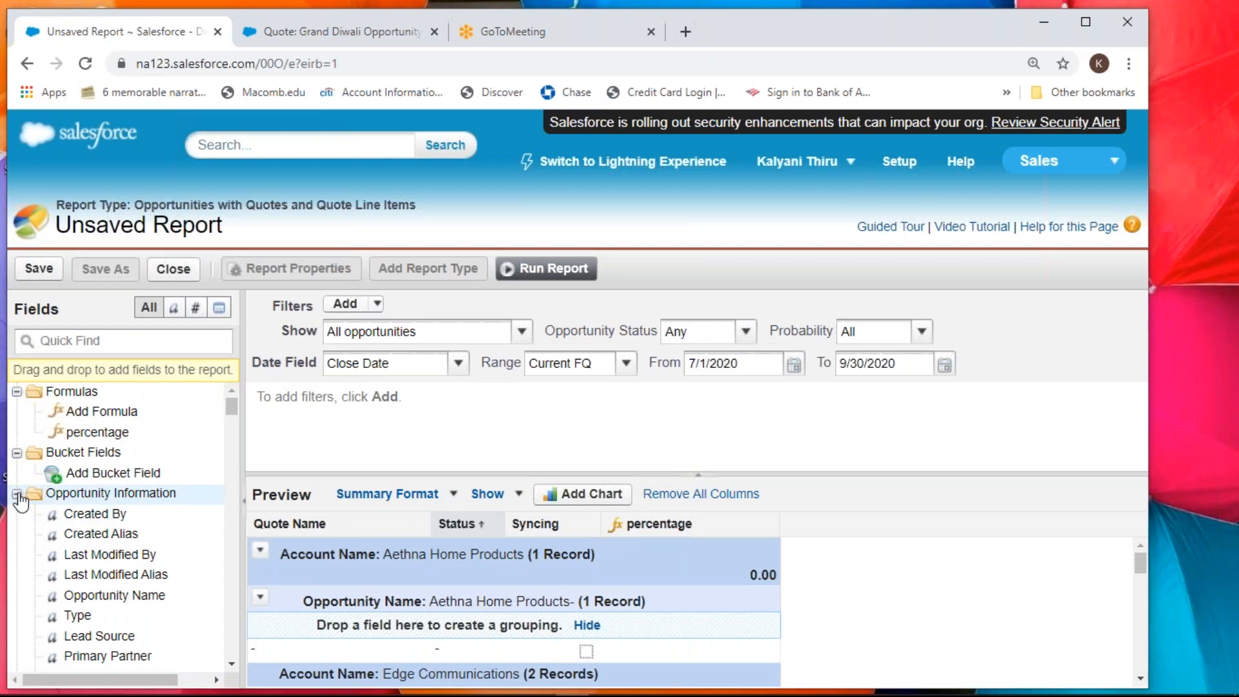
{"action": "left_click", "coordinate": [18, 494]}
{"action": "left_click", "coordinate": [18, 515]}
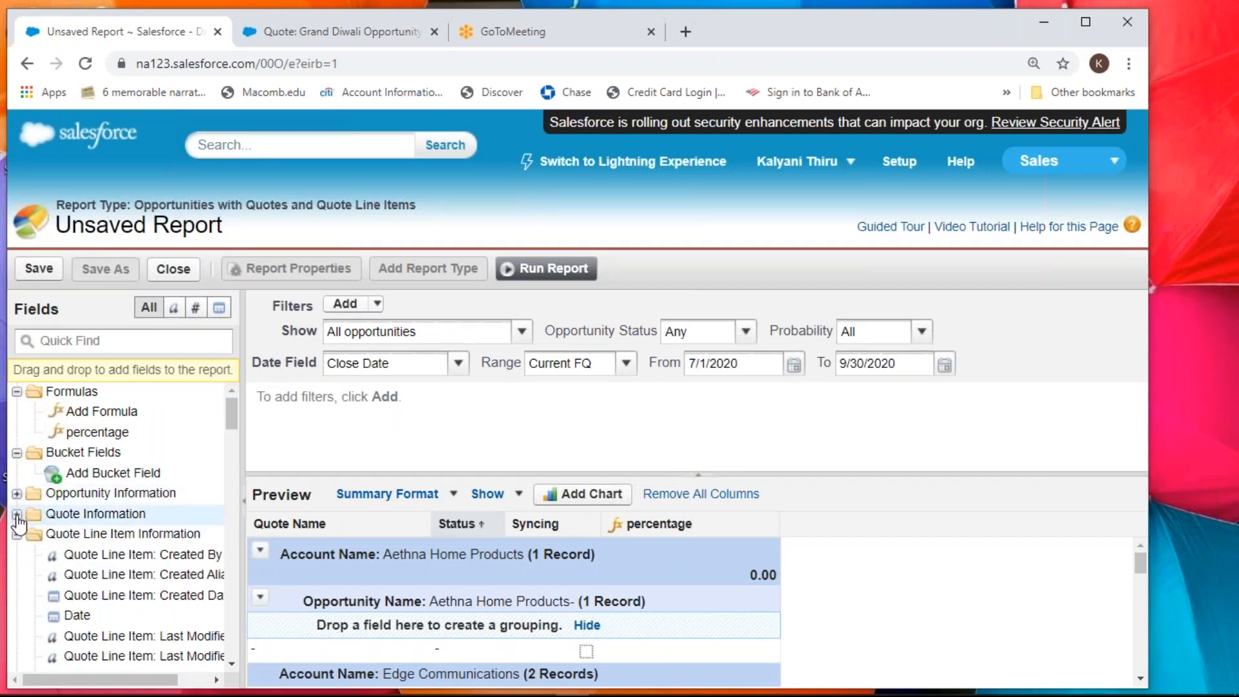
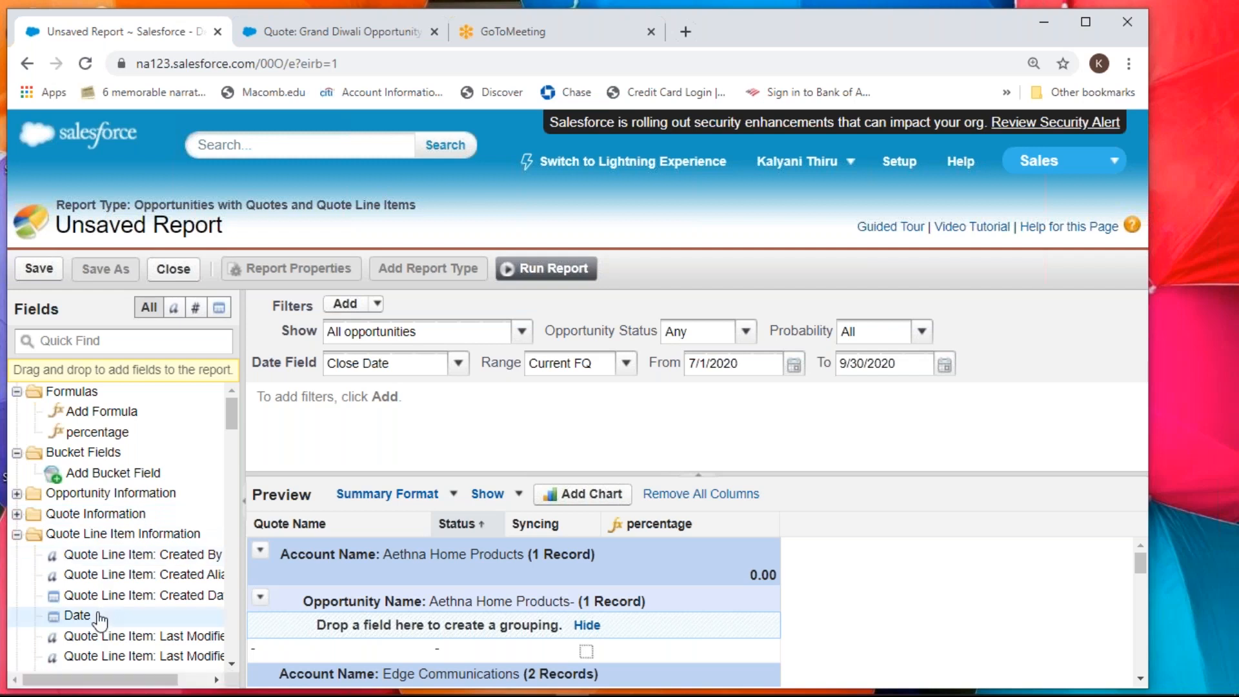
- Add the Sales Price field from Quote Line Item Information as a column between Syncing and percentage
{"action": "scroll", "coordinate": [99, 619], "scroll_direction": "down", "scroll_amount": 3}
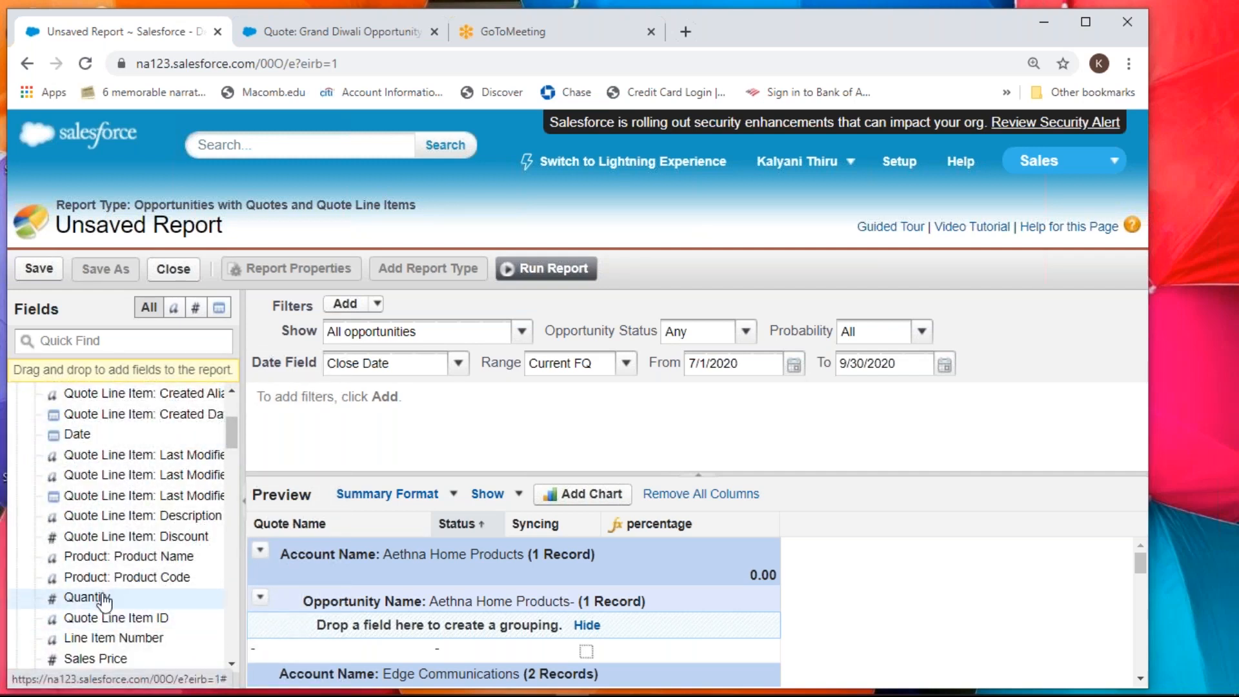
{"action": "scroll", "coordinate": [103, 600], "scroll_direction": "up", "scroll_amount": 3}
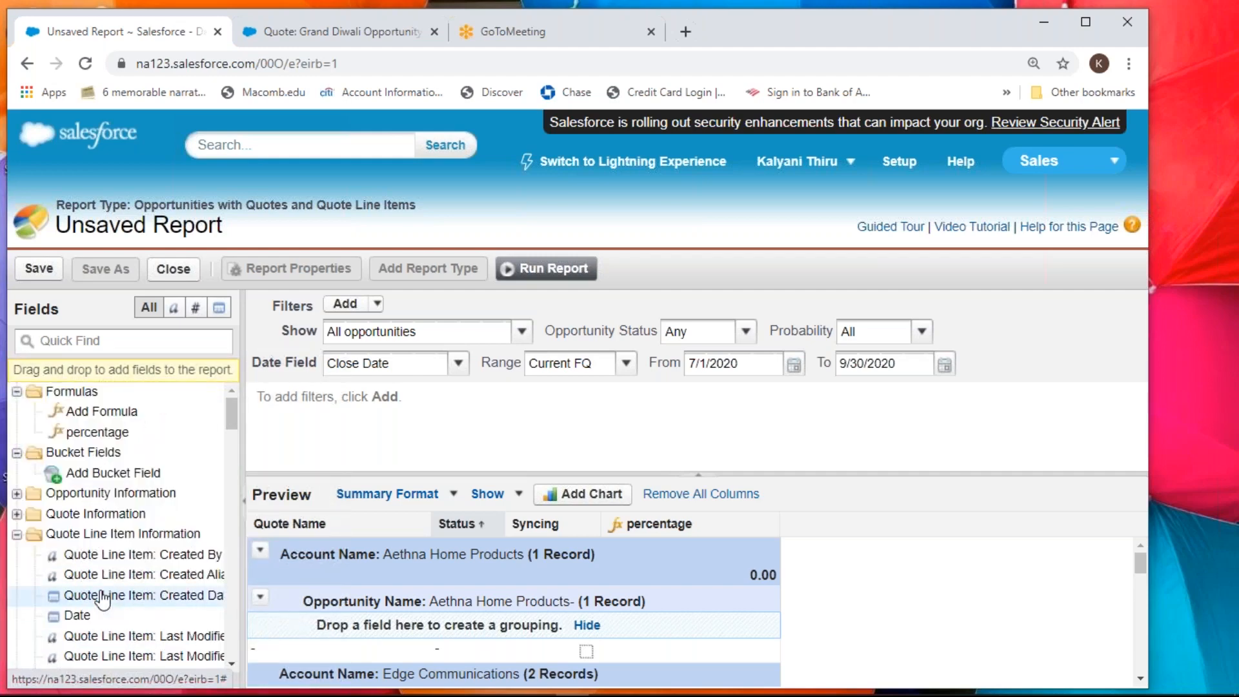
{"action": "scroll", "coordinate": [101, 599], "scroll_direction": "down", "scroll_amount": 3}
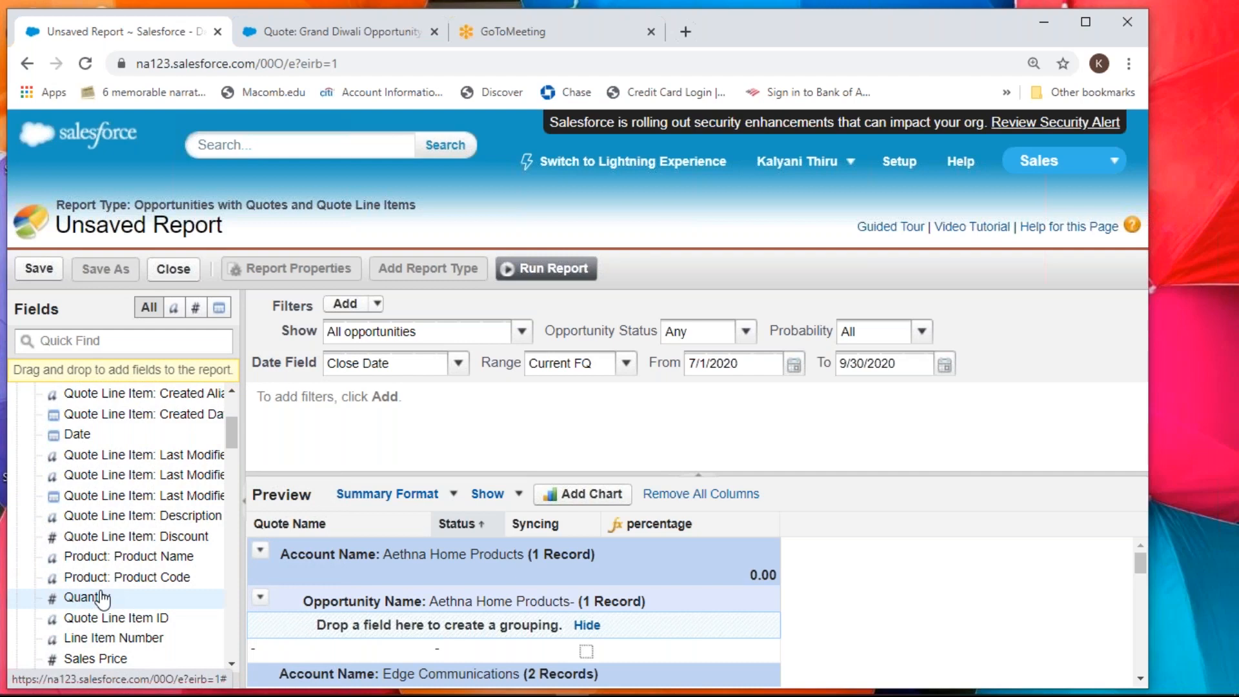
{"action": "scroll", "coordinate": [103, 596], "scroll_direction": "down", "scroll_amount": 2}
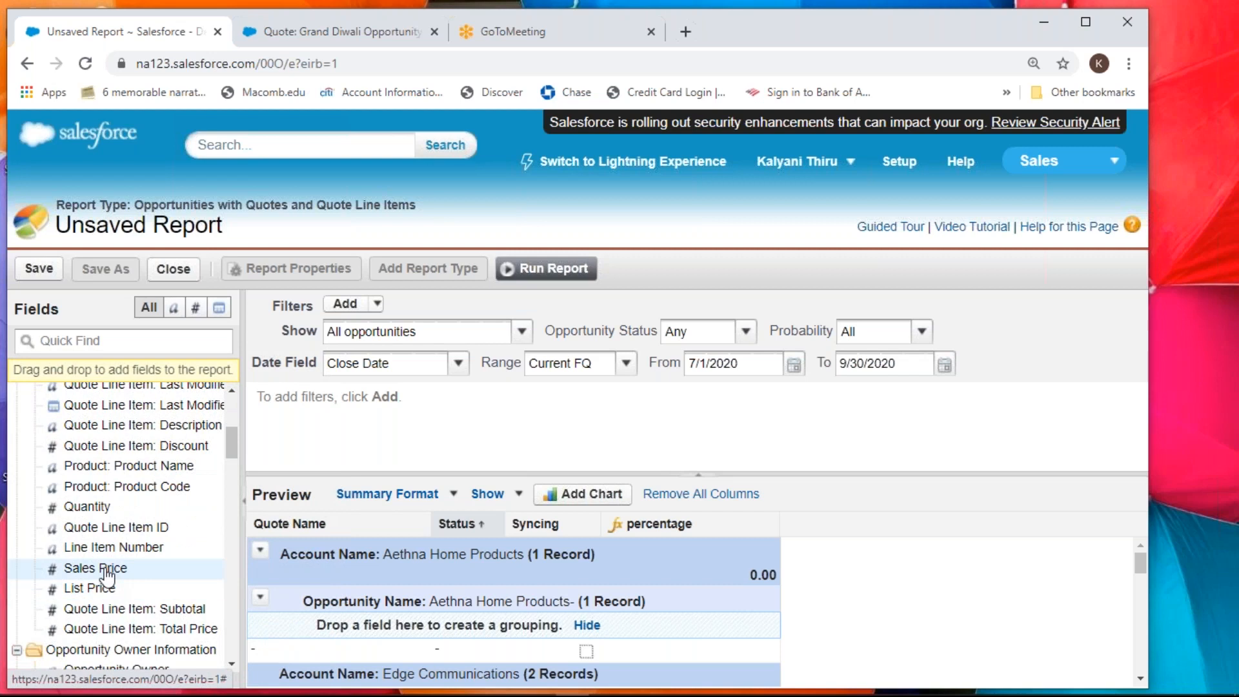
{"action": "scroll", "coordinate": [106, 568], "scroll_direction": "up", "scroll_amount": 4}
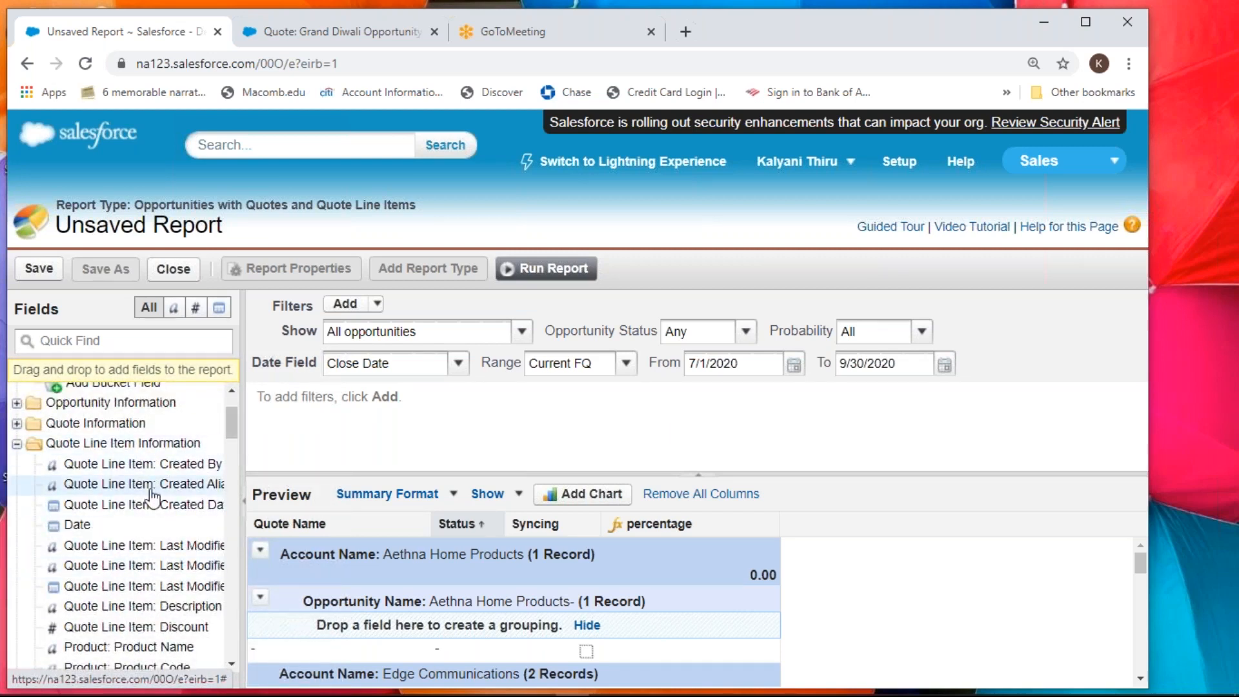
{"action": "scroll", "coordinate": [152, 497], "scroll_direction": "down", "scroll_amount": 3}
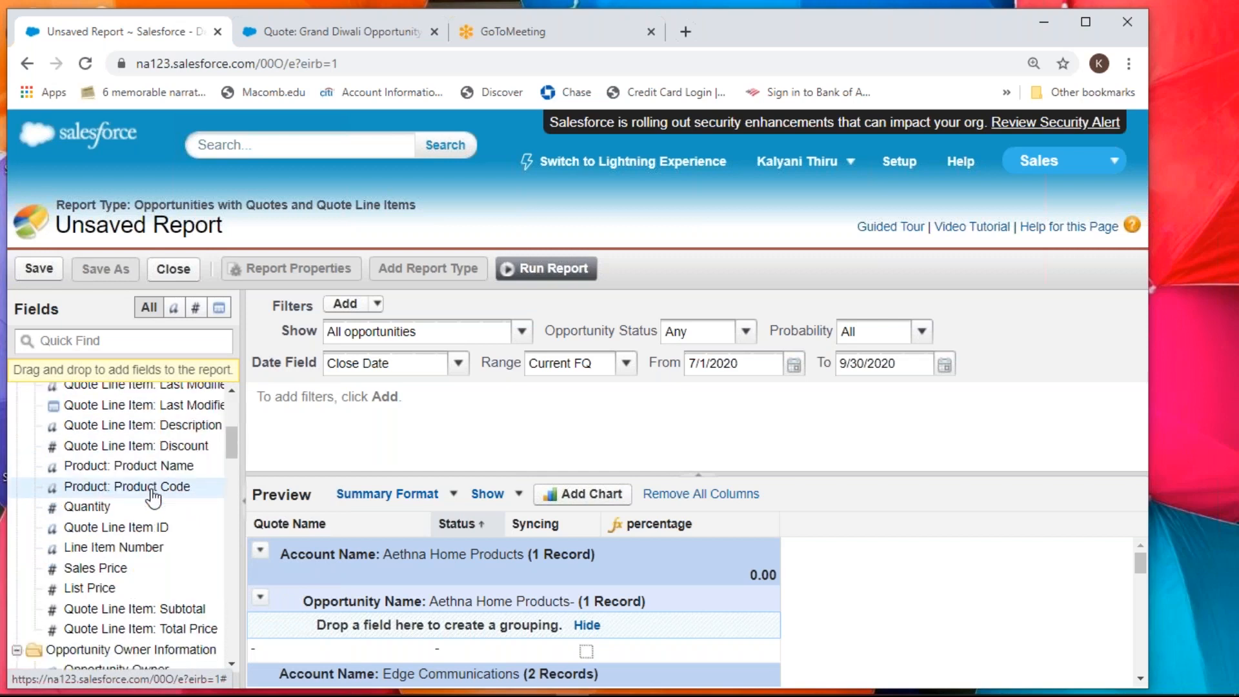
{"action": "left_click_drag", "start_coordinate": [96, 571], "coordinate": [585, 530]}
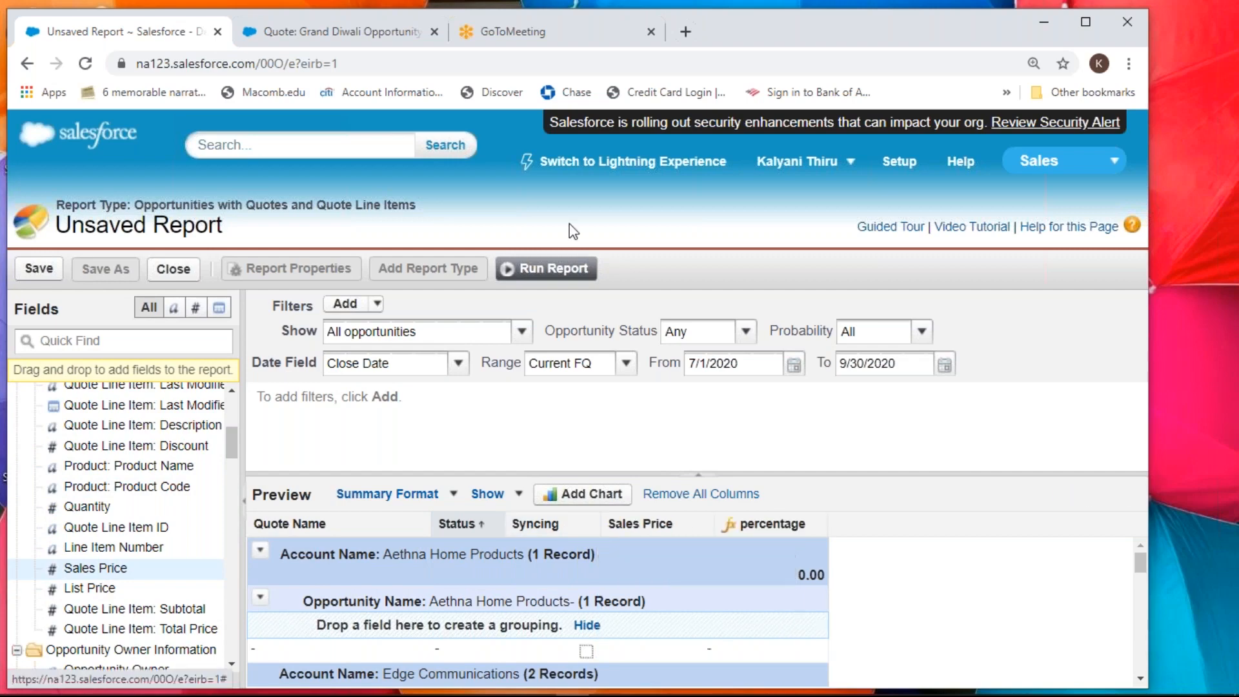
- Run the report and review the Sales Price rows listed under Grand Diwali Opportunity and the accounts below it
{"action": "left_click", "coordinate": [566, 267]}
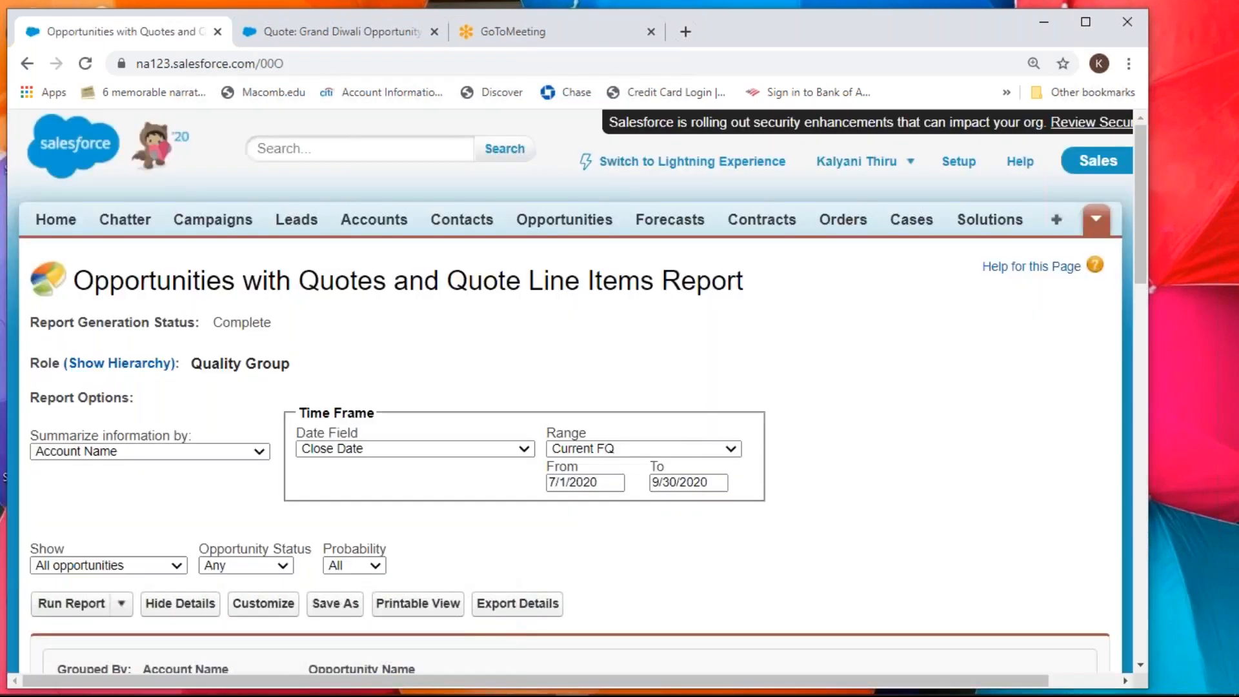
{"action": "scroll", "coordinate": [553, 285], "scroll_direction": "down", "scroll_amount": 3}
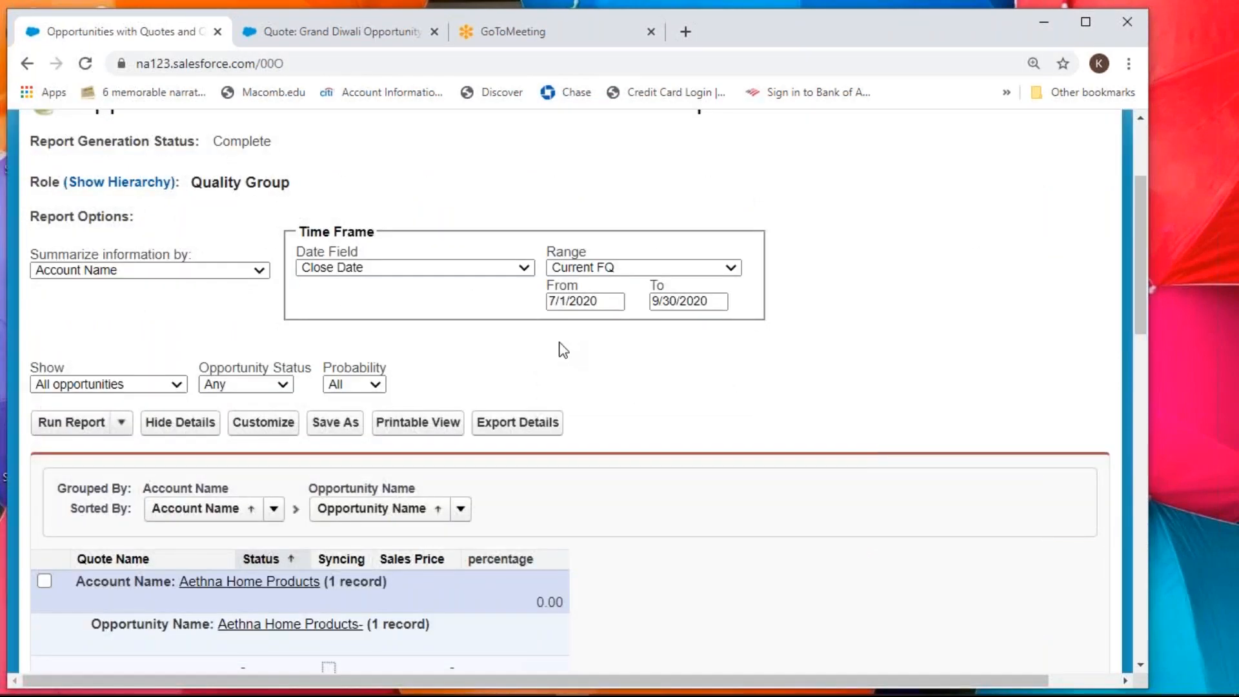
{"action": "scroll", "coordinate": [559, 354], "scroll_direction": "down", "scroll_amount": 9}
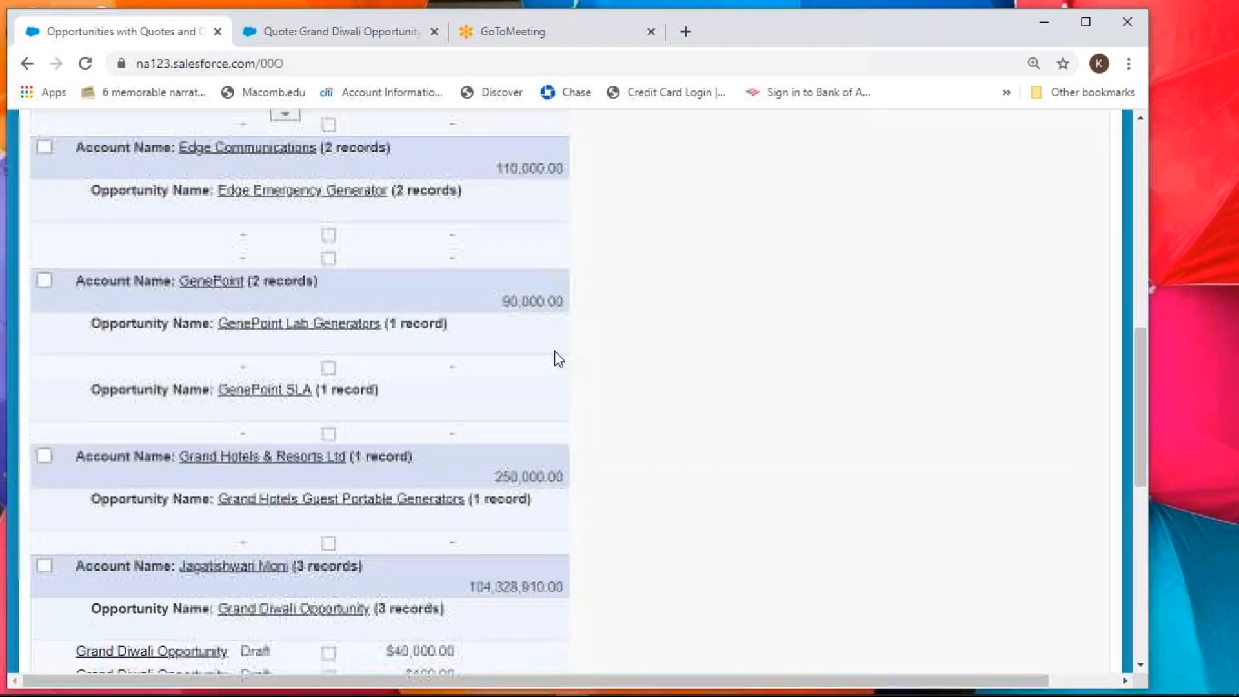
{"action": "scroll", "coordinate": [556, 356], "scroll_direction": "down", "scroll_amount": 1}
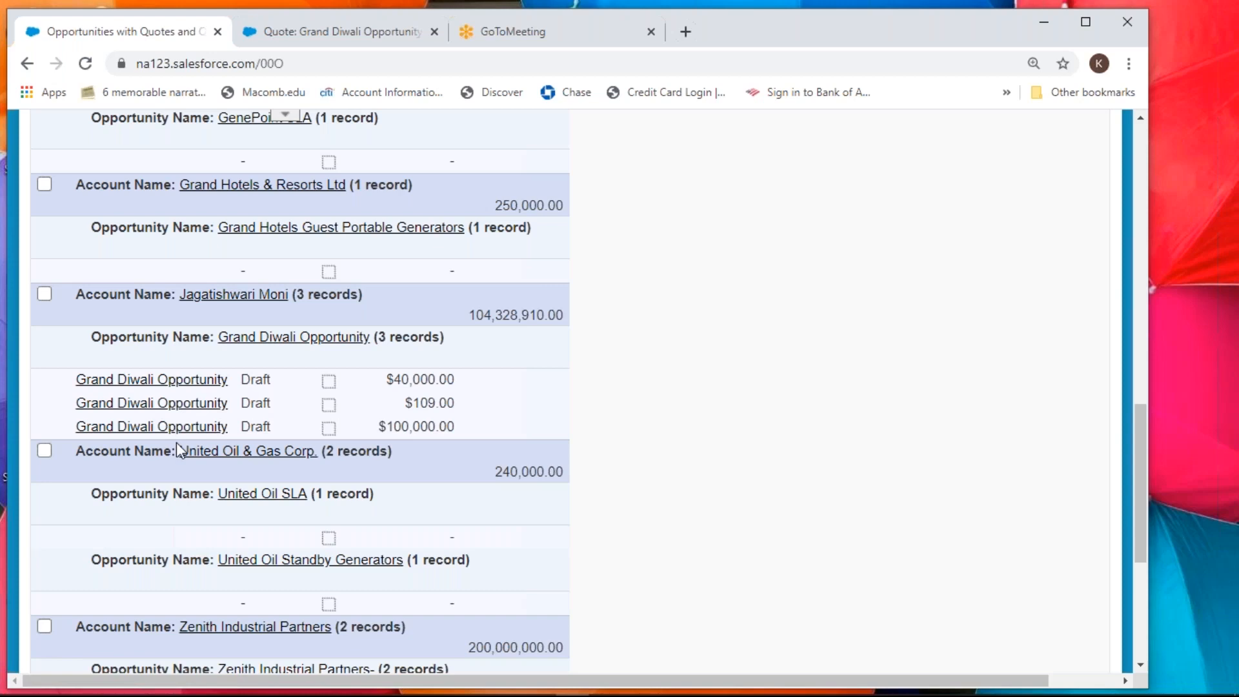
{"action": "scroll", "coordinate": [176, 443], "scroll_direction": "down", "scroll_amount": 1}
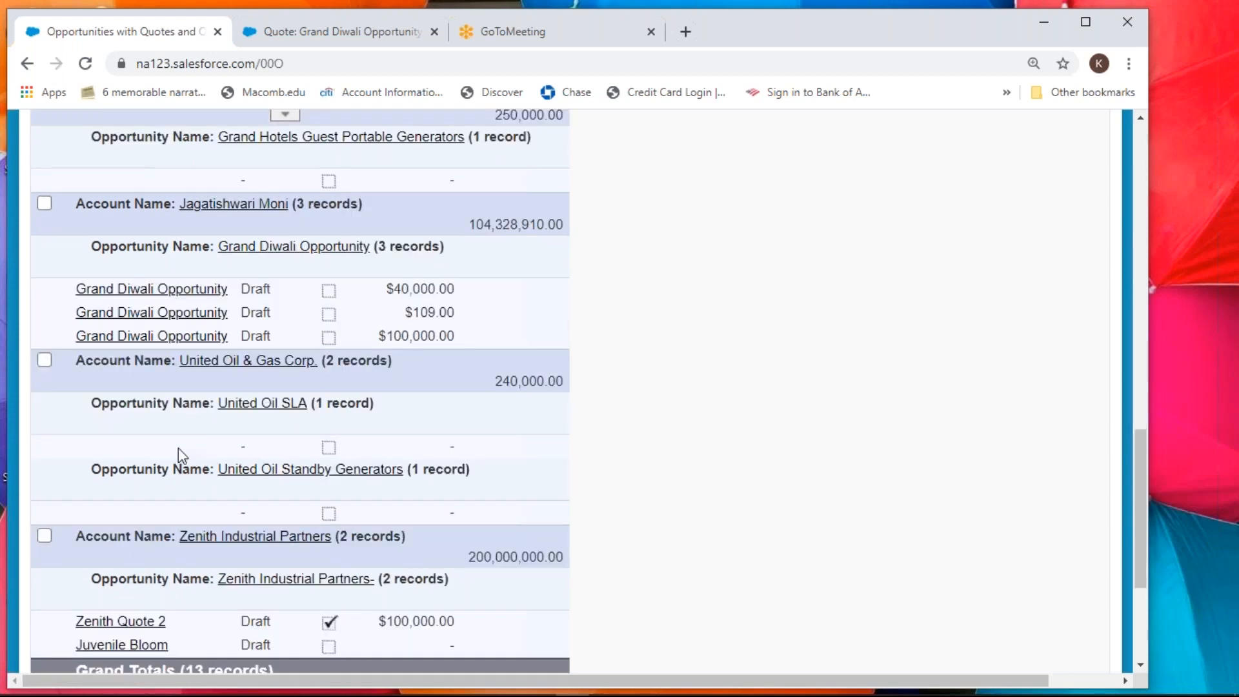
- Leave the current report and open the Reports page from the list of all tabs, finding it with "report"
{"action": "left_click", "coordinate": [27, 64]}
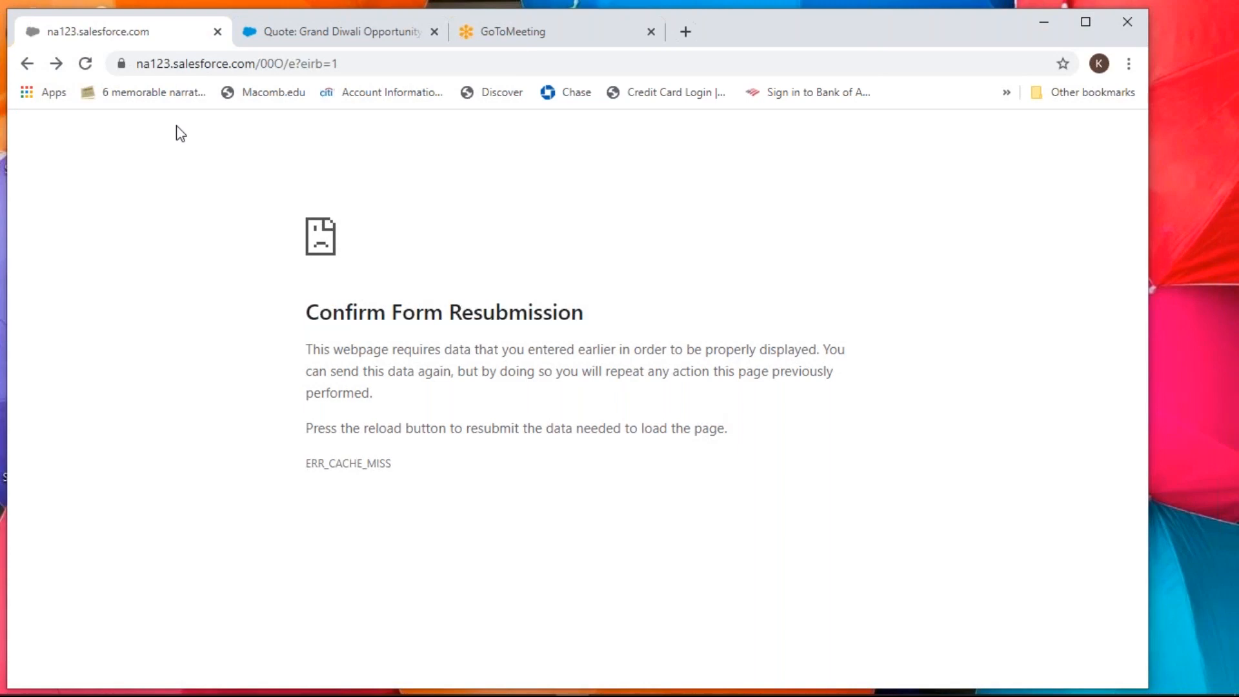
{"action": "left_click", "coordinate": [27, 63]}
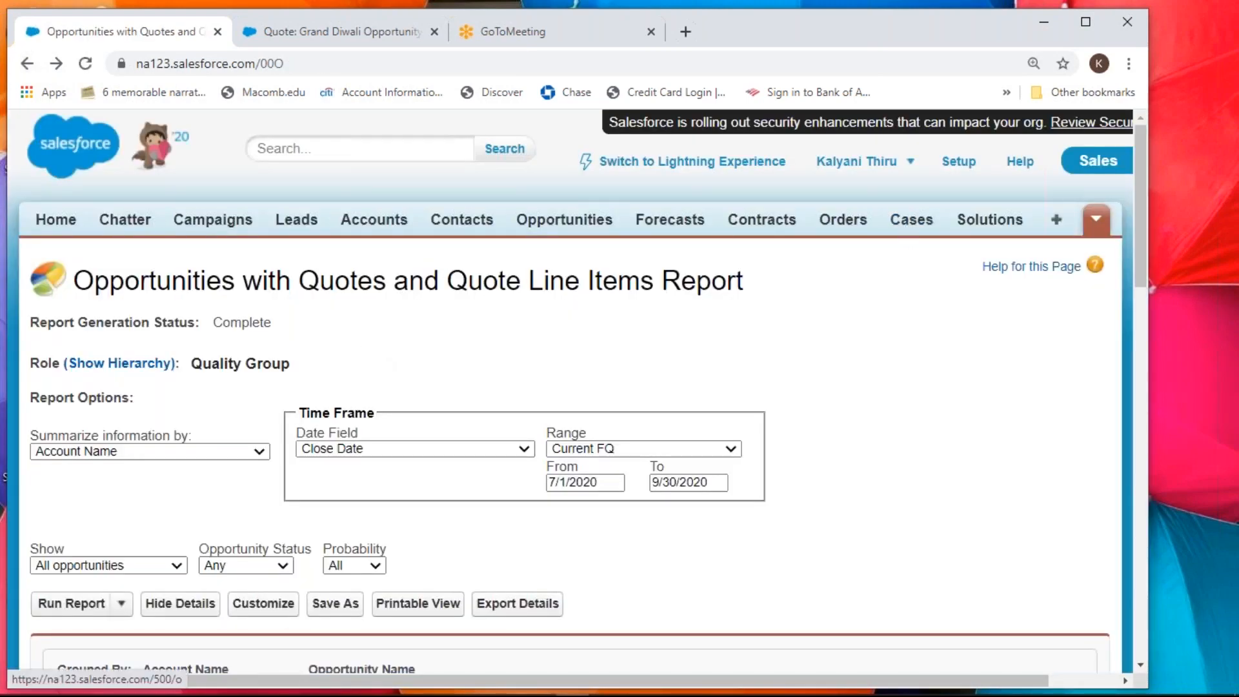
{"action": "left_click", "coordinate": [1056, 220]}
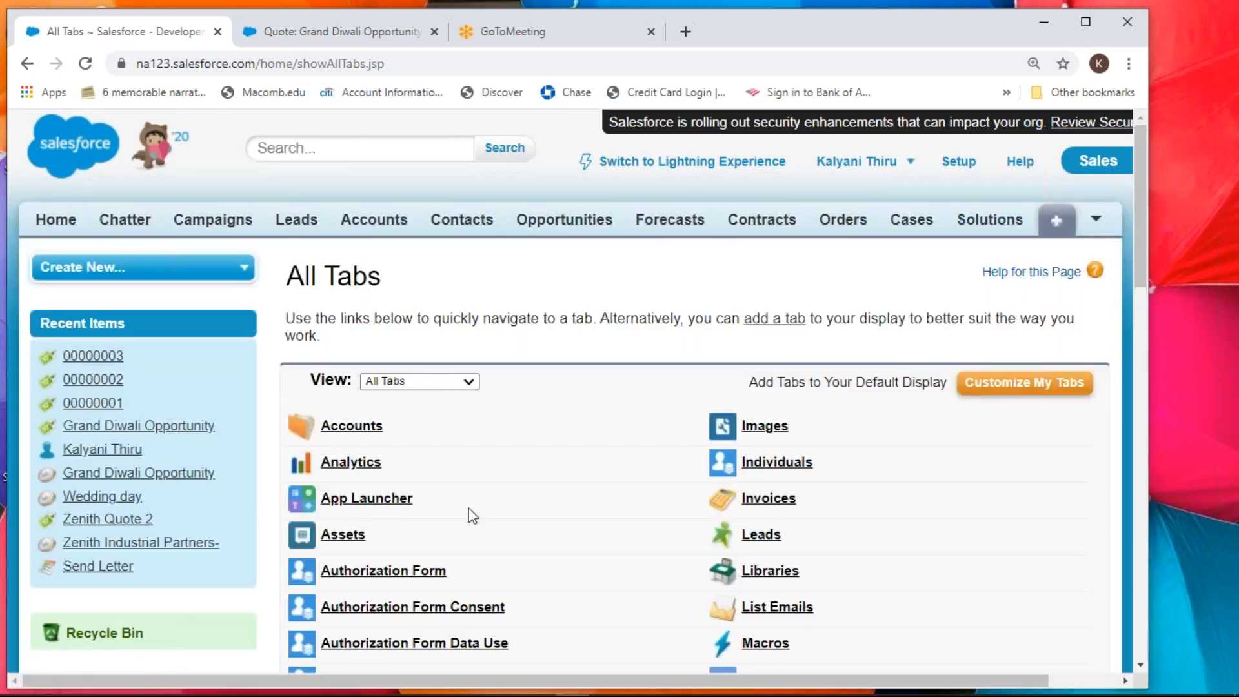
{"action": "key", "text": "ctrl+f"}
{"action": "type", "text": "re"}
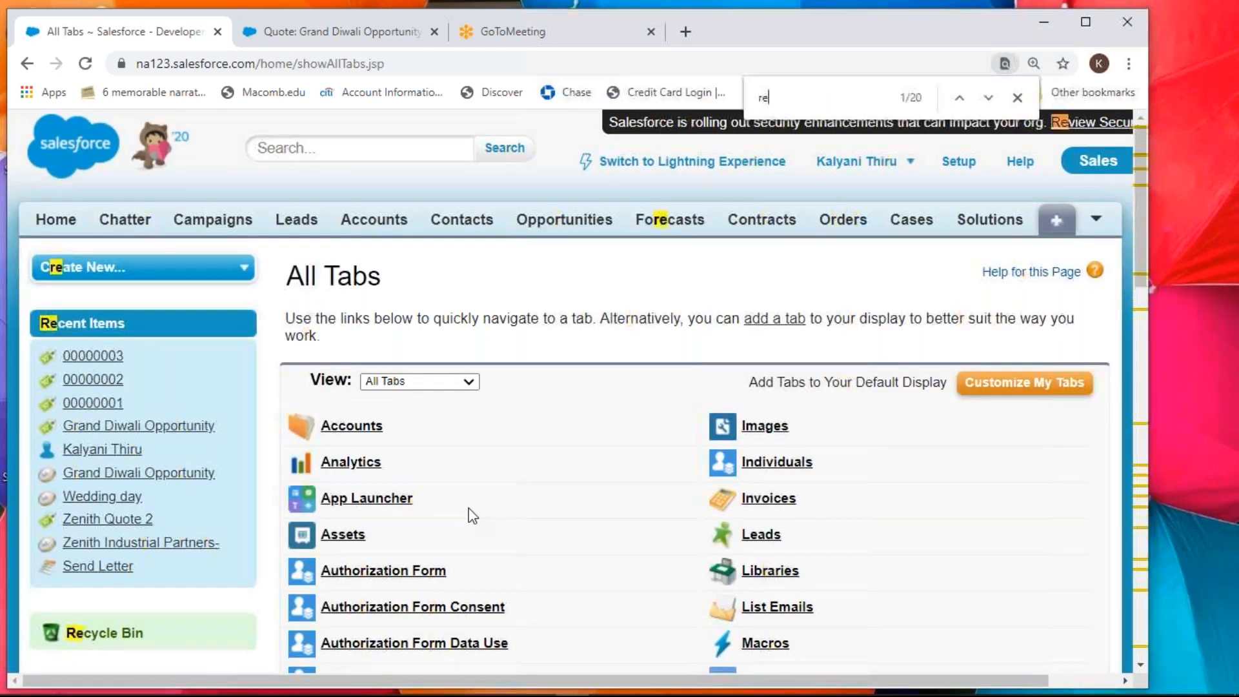
{"action": "type", "text": "port"}
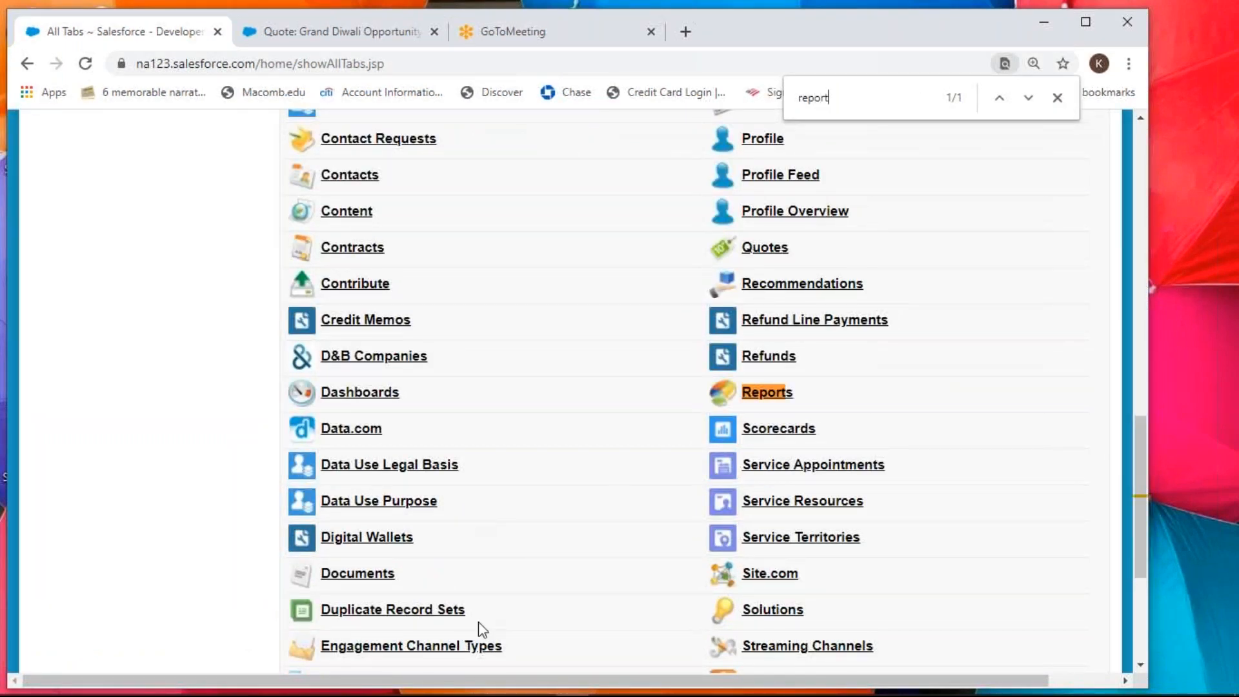
{"action": "key", "text": "ctrl+Return"}
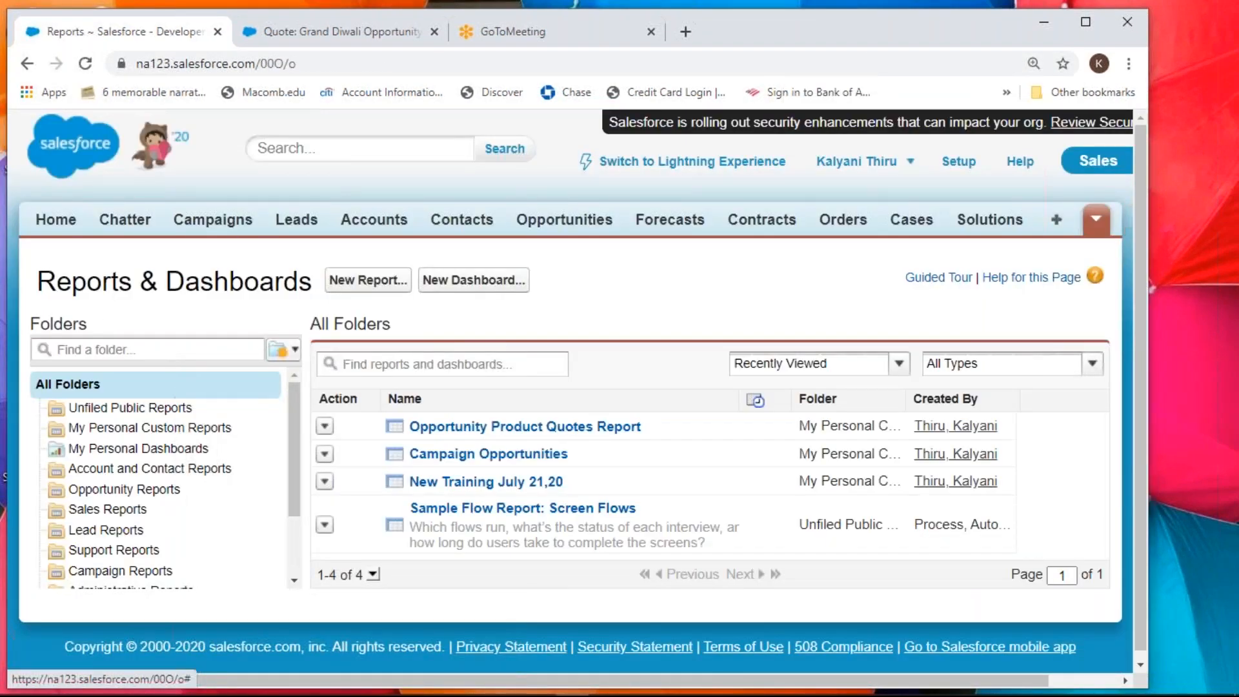
- Create a new report using the Opportunities report type from the Opportunities category
{"action": "left_click", "coordinate": [368, 280]}
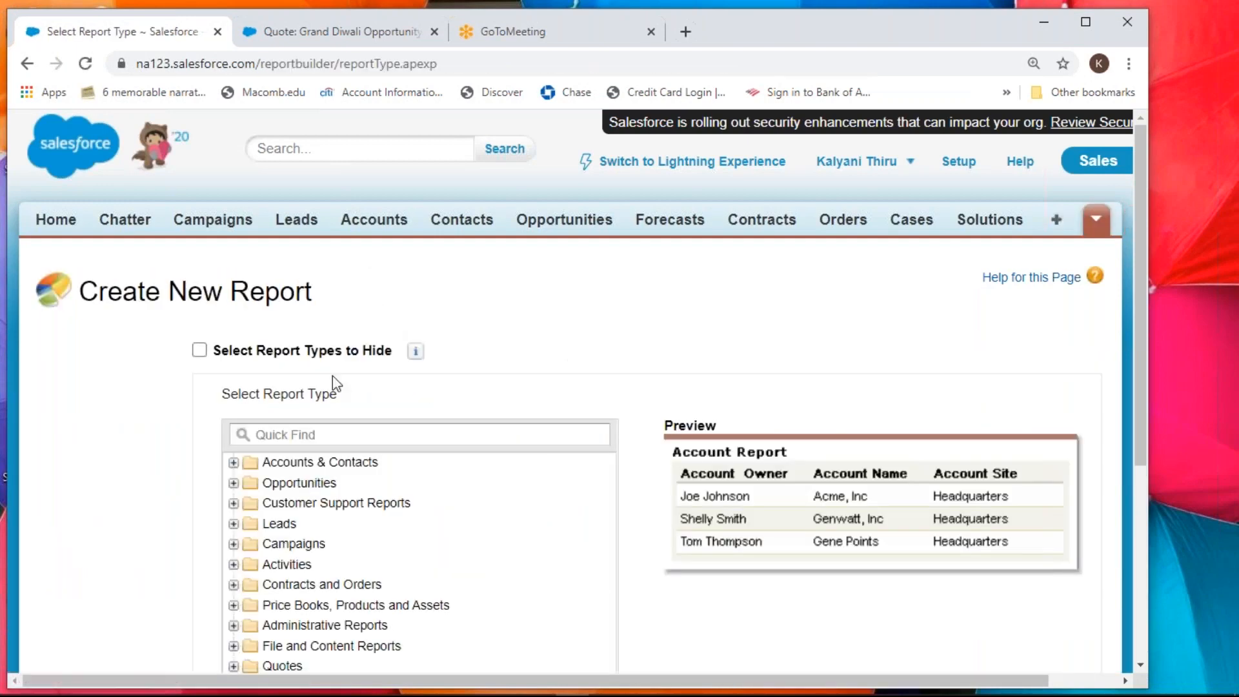
{"action": "left_click", "coordinate": [234, 483]}
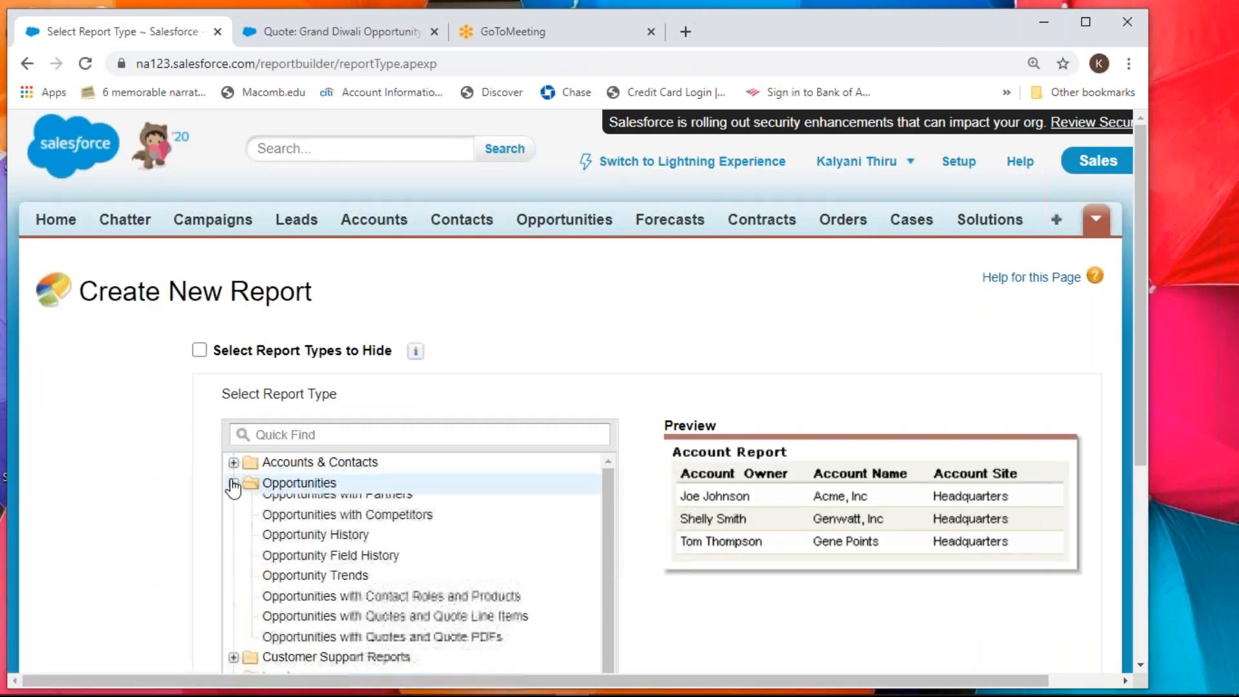
{"action": "left_click", "coordinate": [288, 504]}
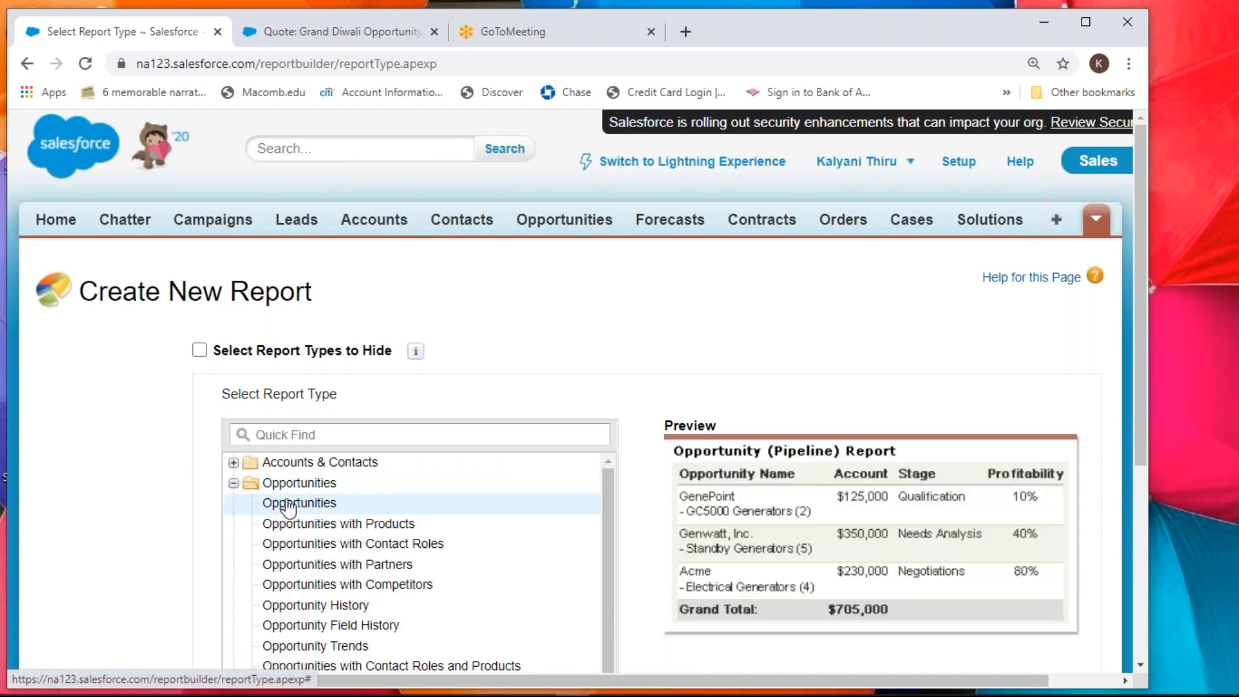
{"action": "left_click", "coordinate": [1140, 568]}
{"action": "left_click", "coordinate": [1076, 542]}
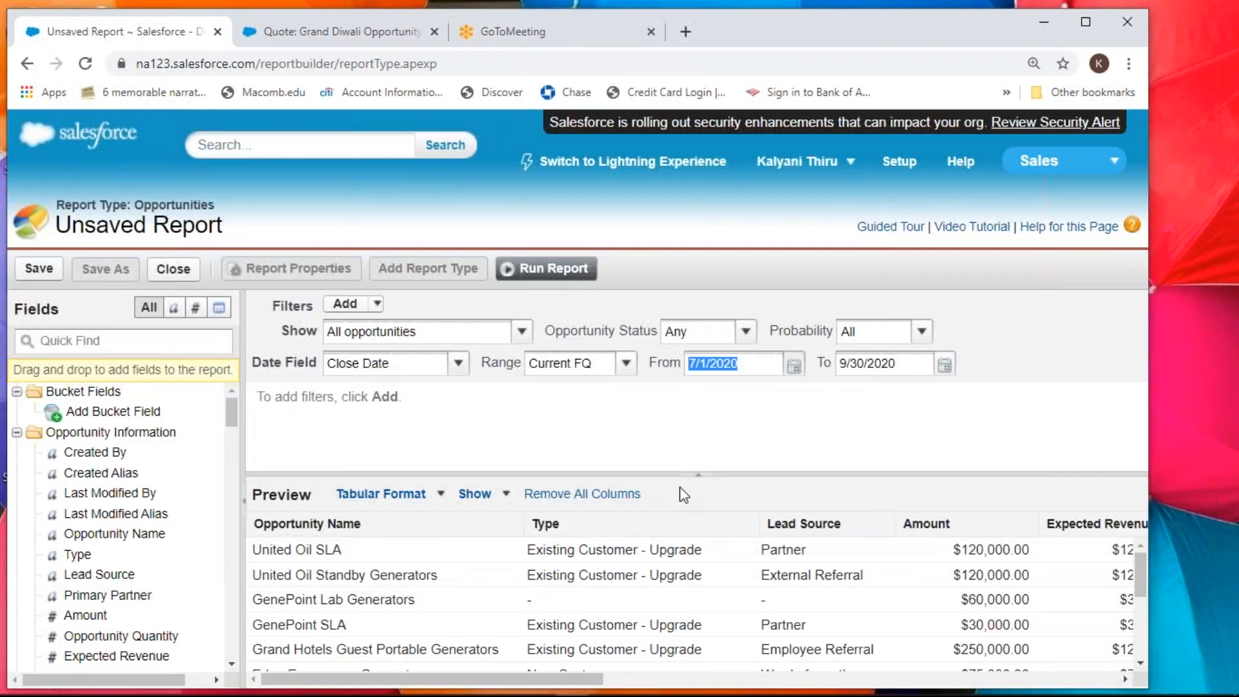
- Remove the Type, Lead Source and Next Step columns from the report preview
{"action": "left_click", "coordinate": [667, 526]}
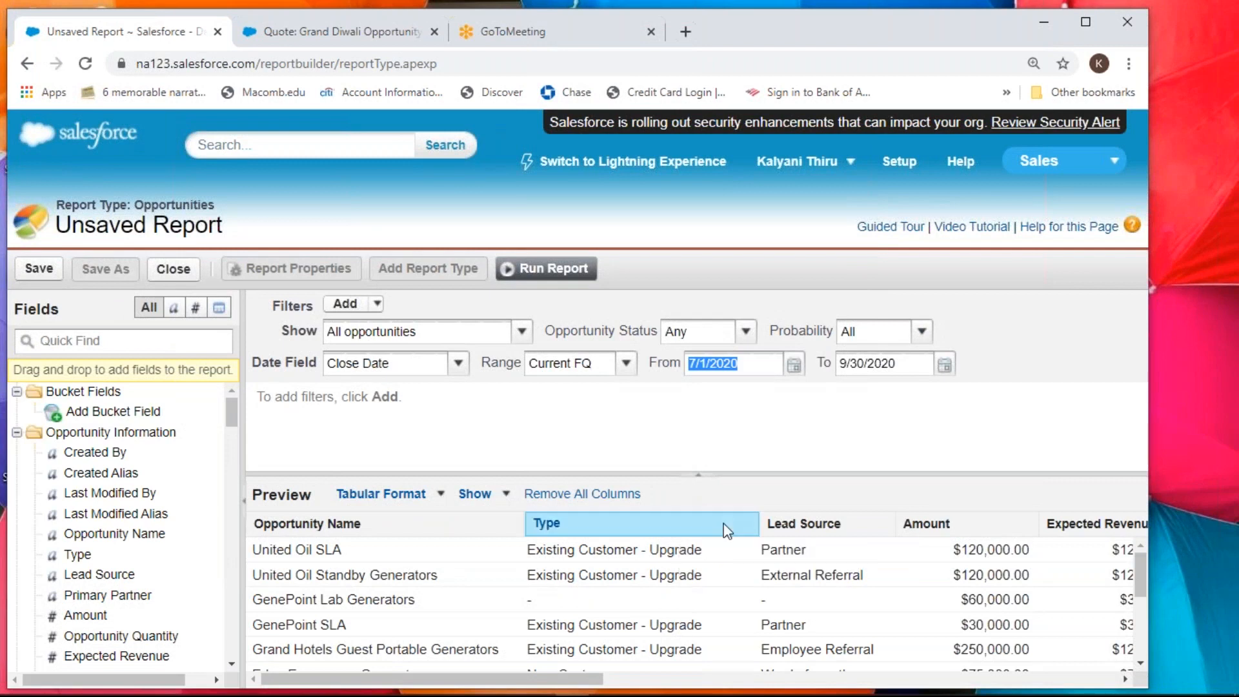
{"action": "left_click", "coordinate": [819, 524], "text": "shift"}
{"action": "left_click", "coordinate": [1081, 528], "text": "ctrl"}
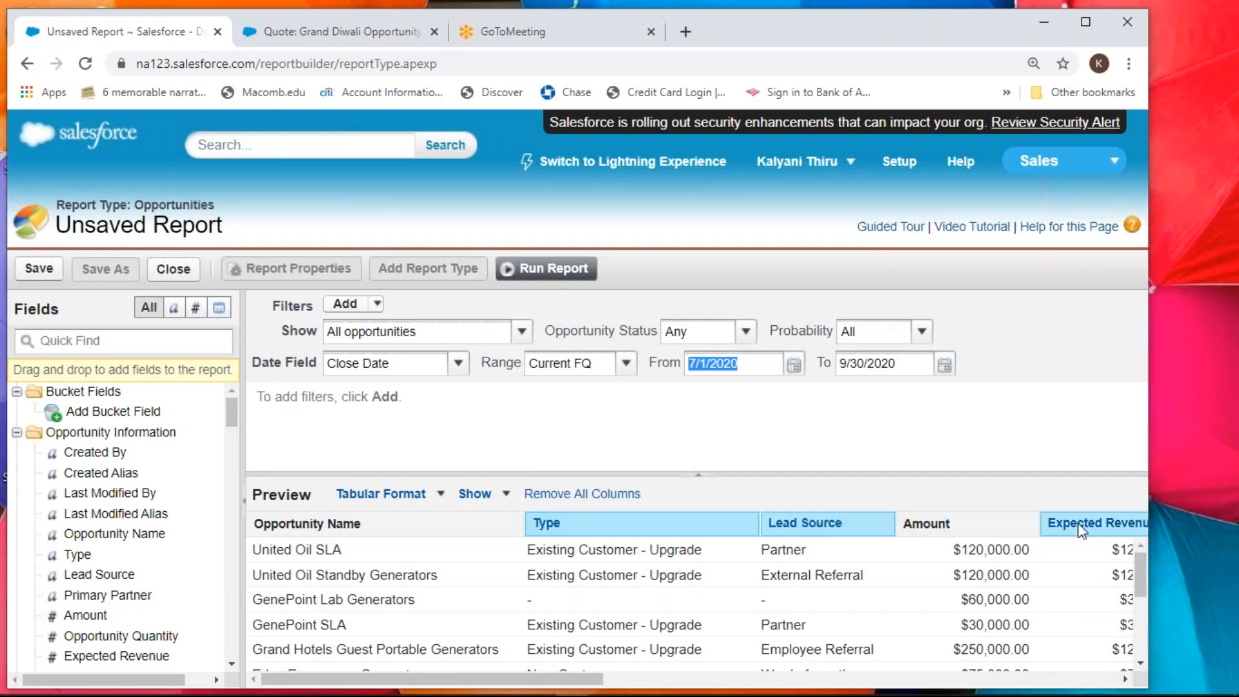
{"action": "left_click", "coordinate": [1081, 528], "text": "ctrl"}
{"action": "left_click_drag", "start_coordinate": [642, 533], "coordinate": [112, 553]}
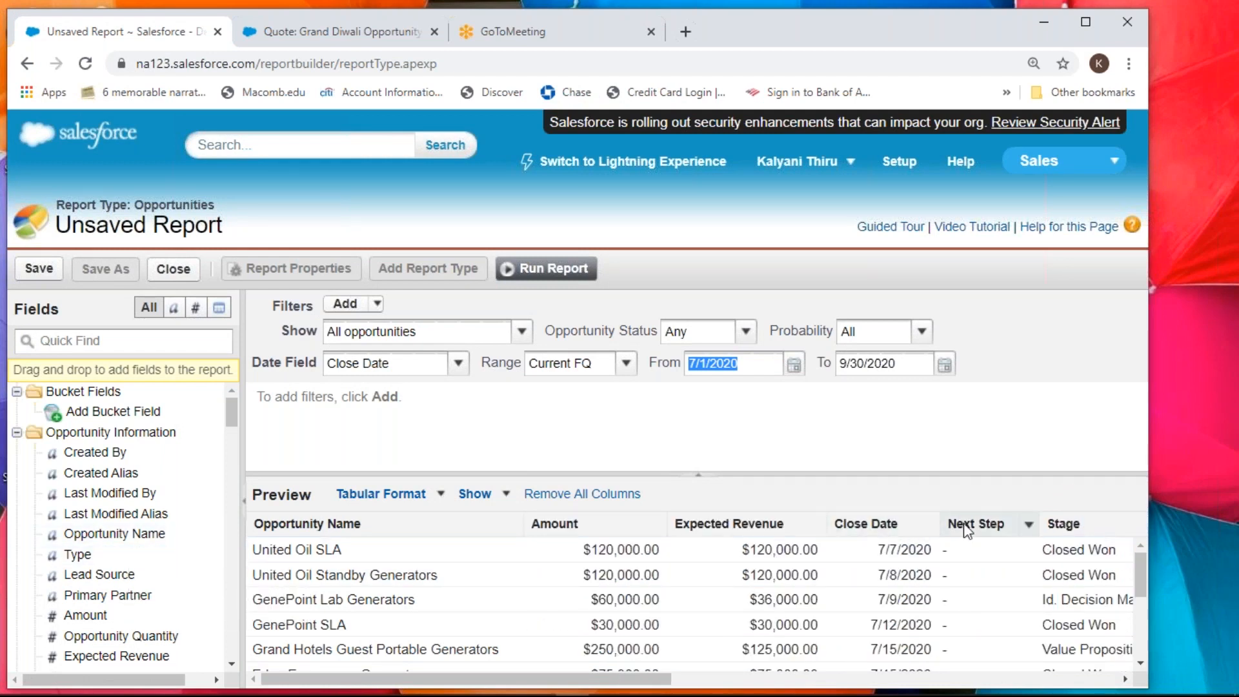
{"action": "left_click", "coordinate": [981, 526], "text": "ctrl"}
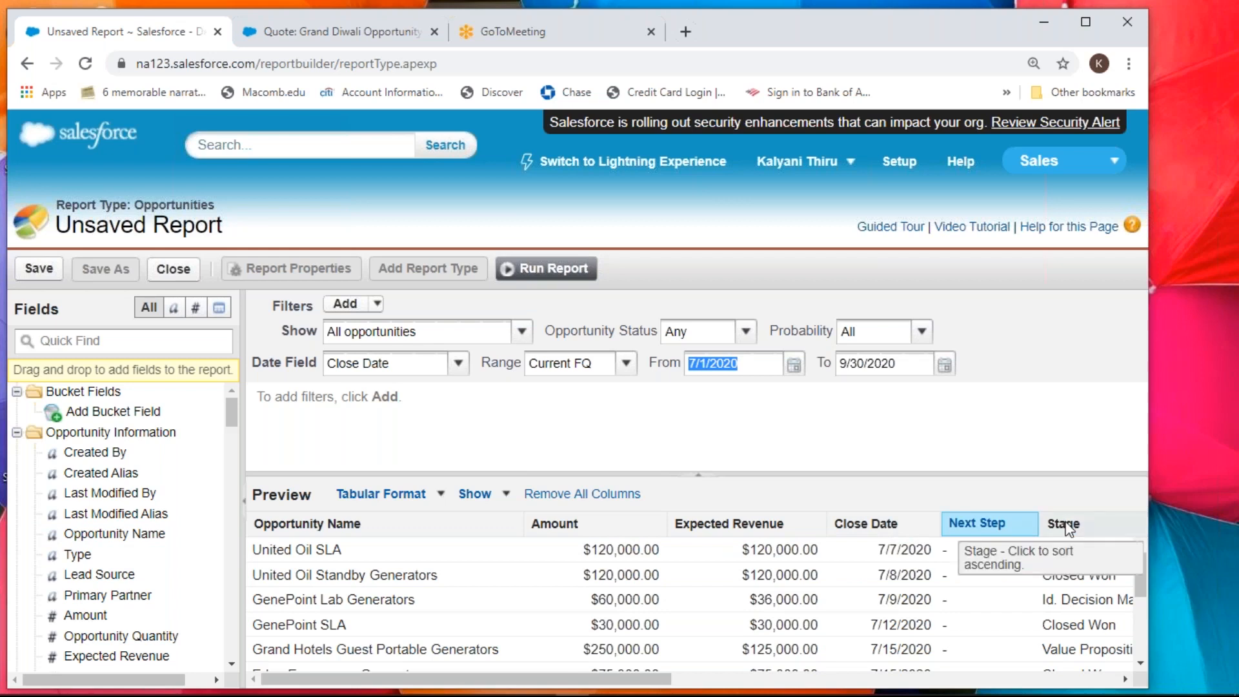
{"action": "left_click_drag", "start_coordinate": [977, 524], "coordinate": [136, 552]}
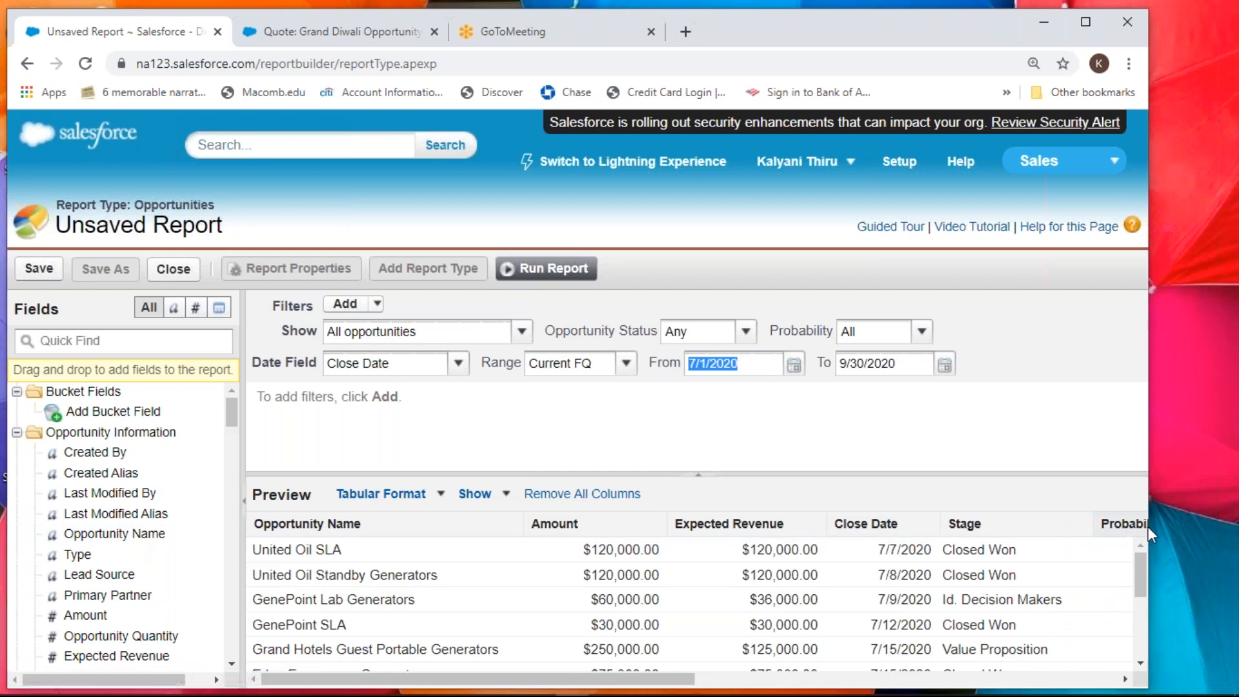
- Remove the Probability, Fiscal Period and Age columns, along with the column just before Opportunity Owner
{"action": "left_click_drag", "start_coordinate": [1123, 529], "coordinate": [144, 553]}
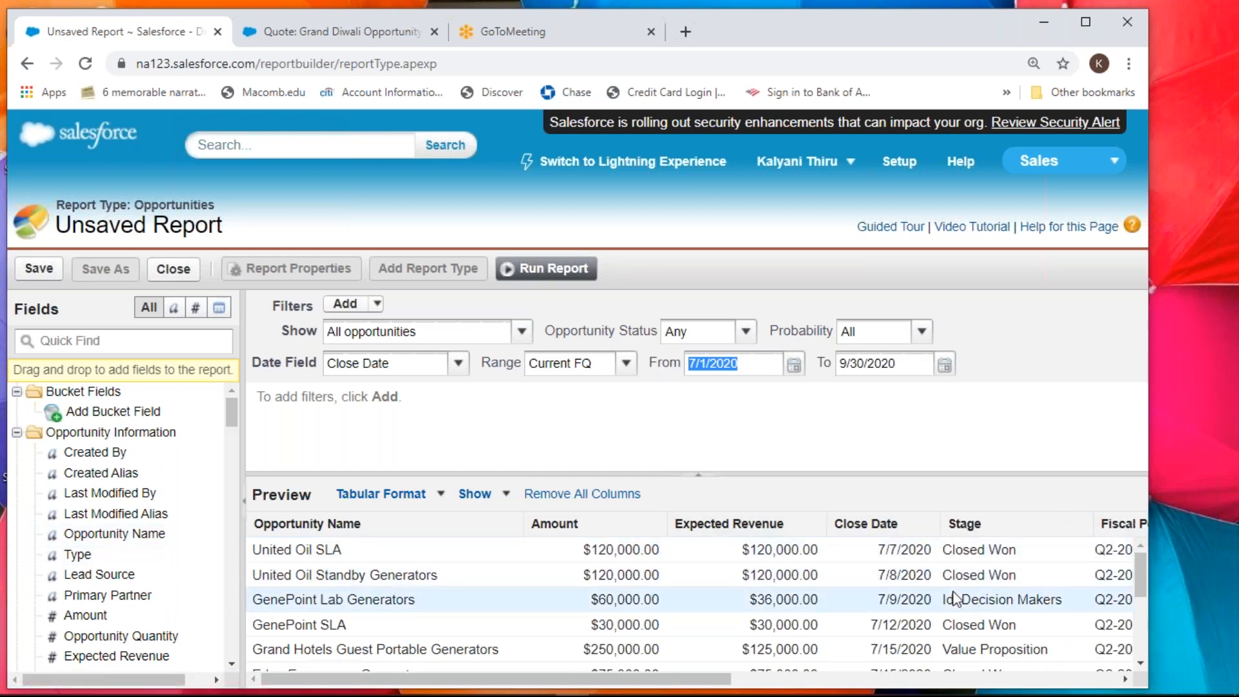
{"action": "left_click_drag", "start_coordinate": [1120, 524], "coordinate": [132, 539]}
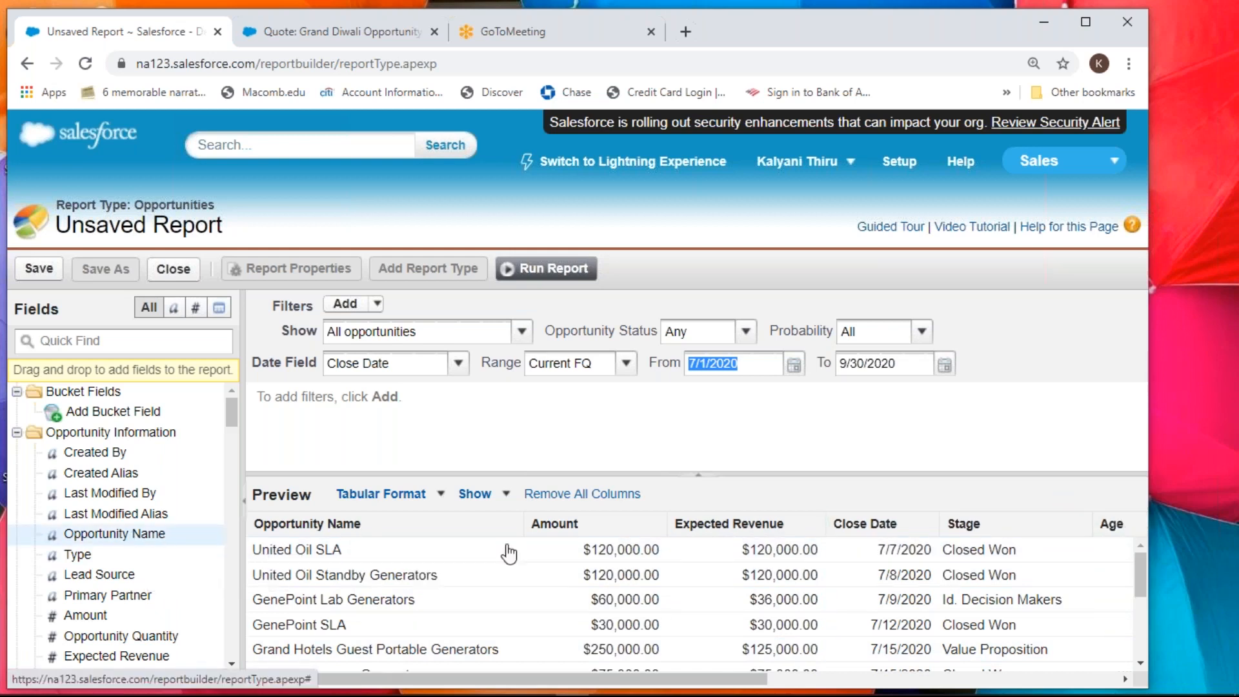
{"action": "left_click_drag", "start_coordinate": [1115, 533], "coordinate": [115, 534]}
{"action": "left_click_drag", "start_coordinate": [1121, 525], "coordinate": [158, 536]}
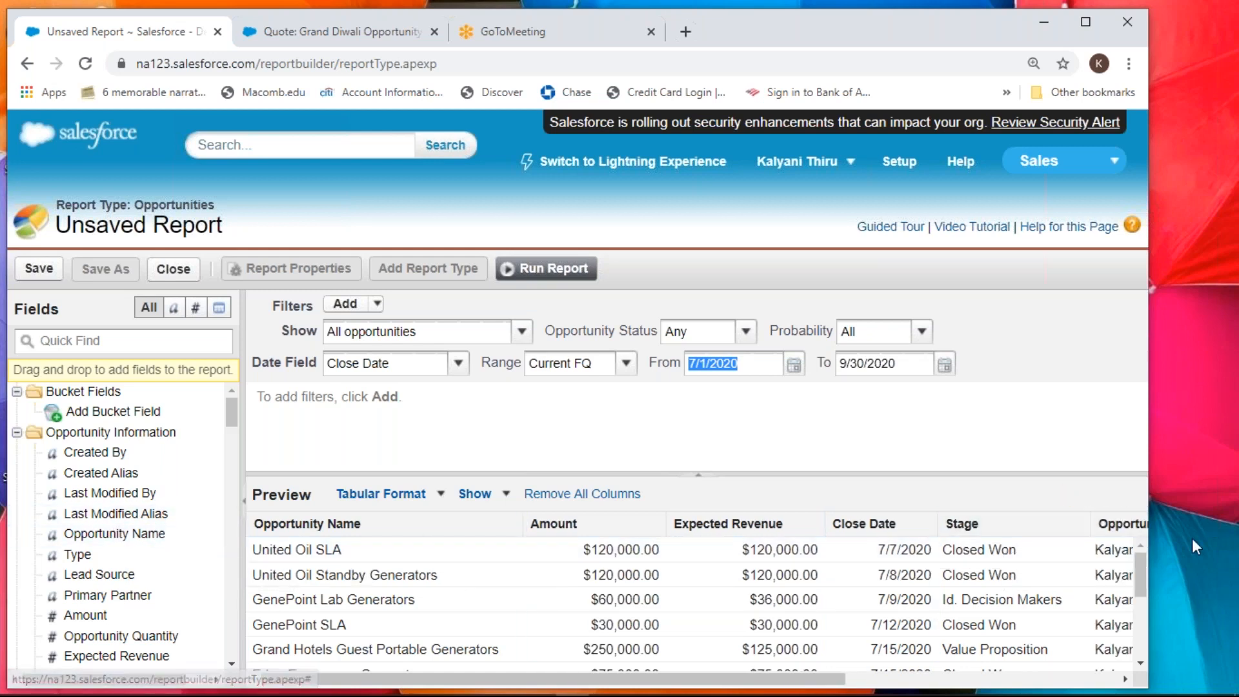
- Remove the Owner Role, Opportunity Owner and Expected Revenue columns from the report preview
{"action": "left_click", "coordinate": [958, 679]}
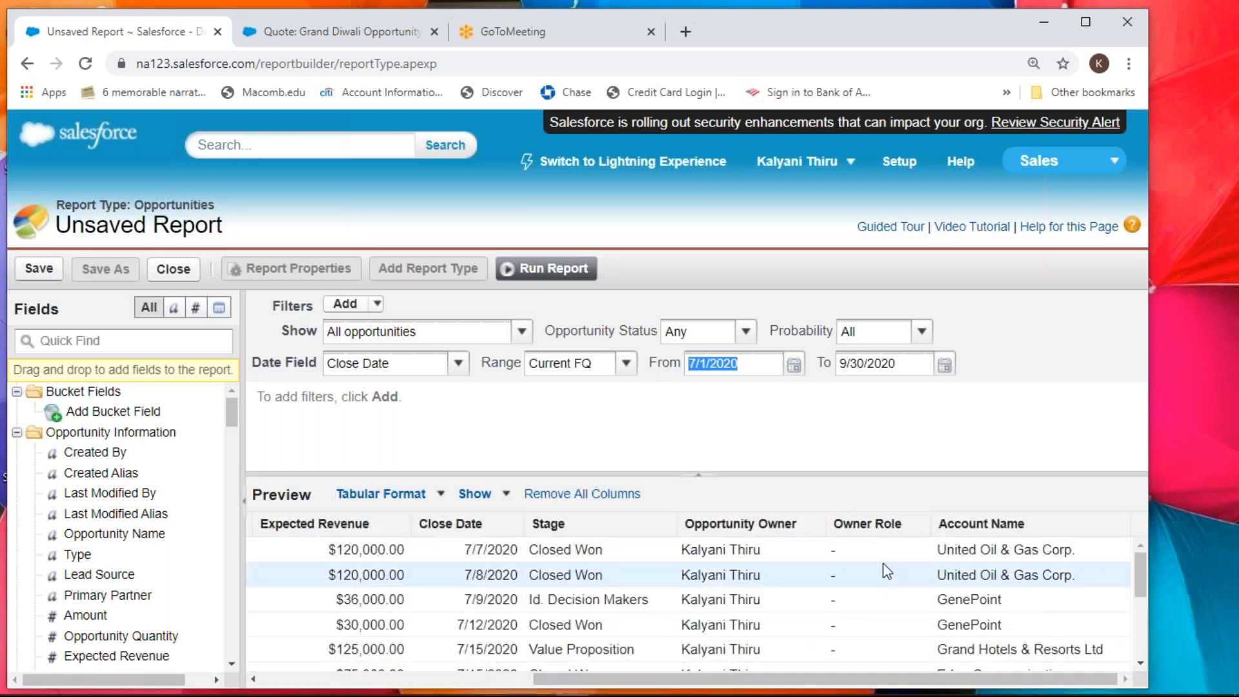
{"action": "left_click_drag", "start_coordinate": [878, 530], "coordinate": [117, 552]}
{"action": "left_click", "coordinate": [765, 529], "text": "ctrl"}
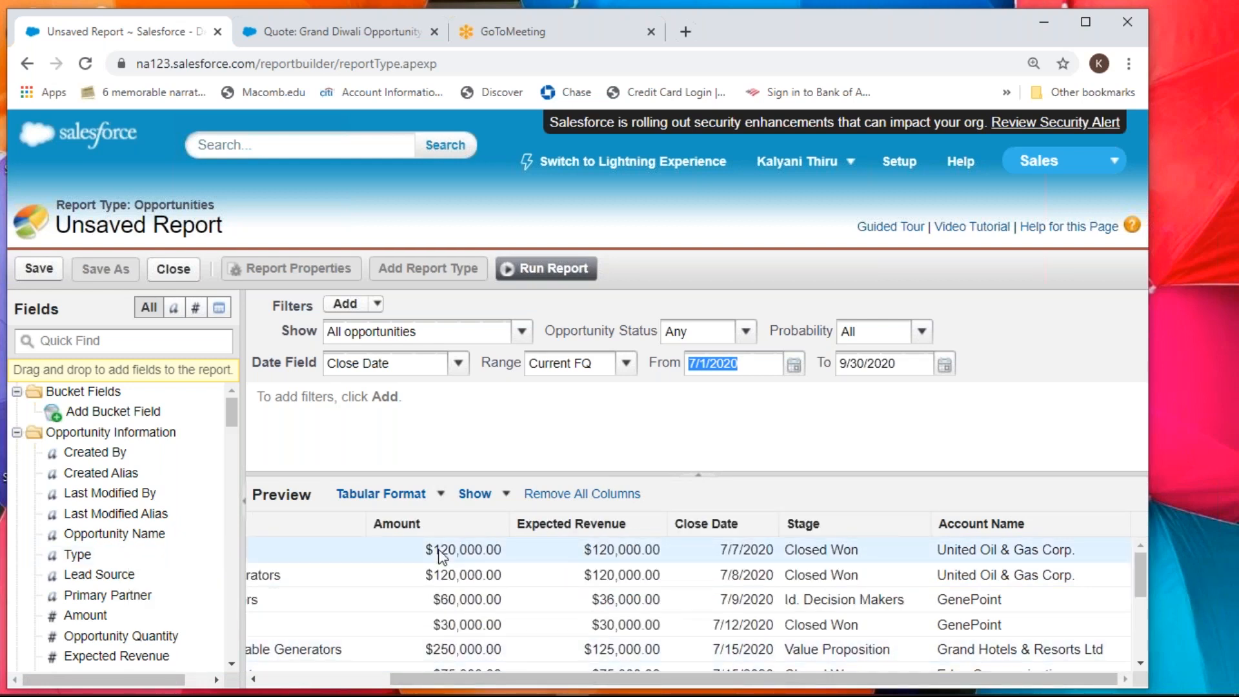
{"action": "left_click_drag", "start_coordinate": [590, 533], "coordinate": [165, 595]}
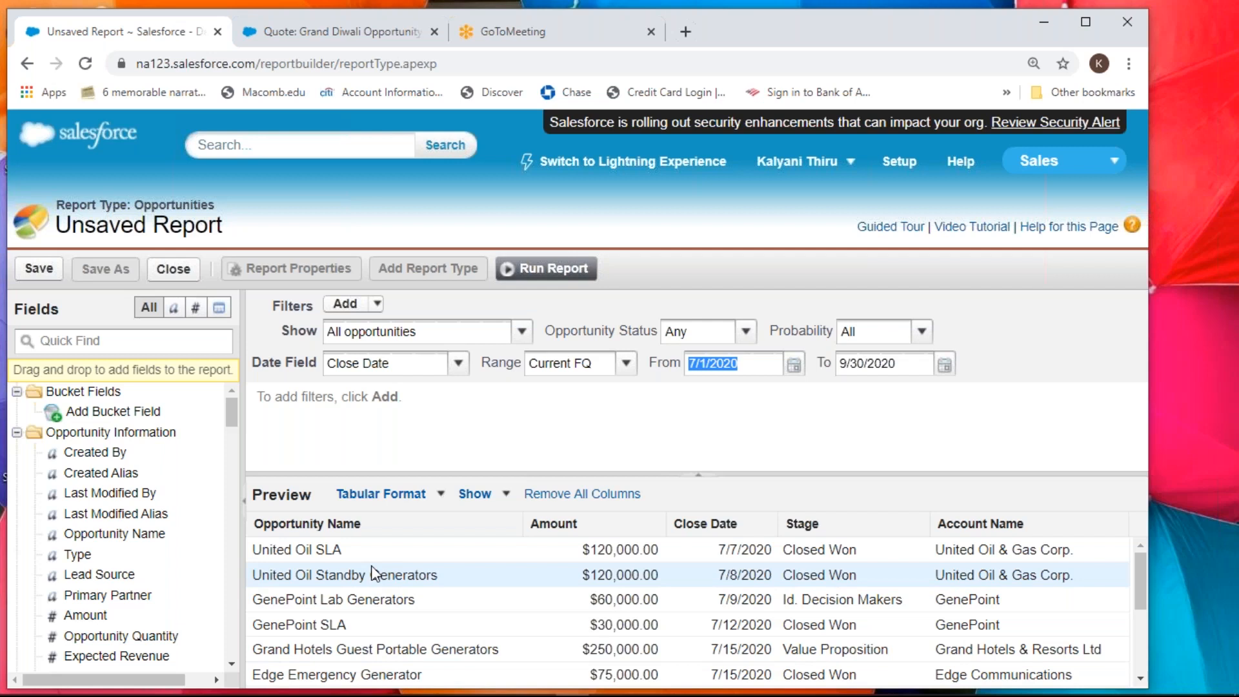
- Check the report type and collapse the Opportunity Information, Opportunity Owner Information, Account: General and Account: Address folders to review the available field groups
{"action": "left_click", "coordinate": [176, 201]}
{"action": "double_click", "coordinate": [176, 203]}
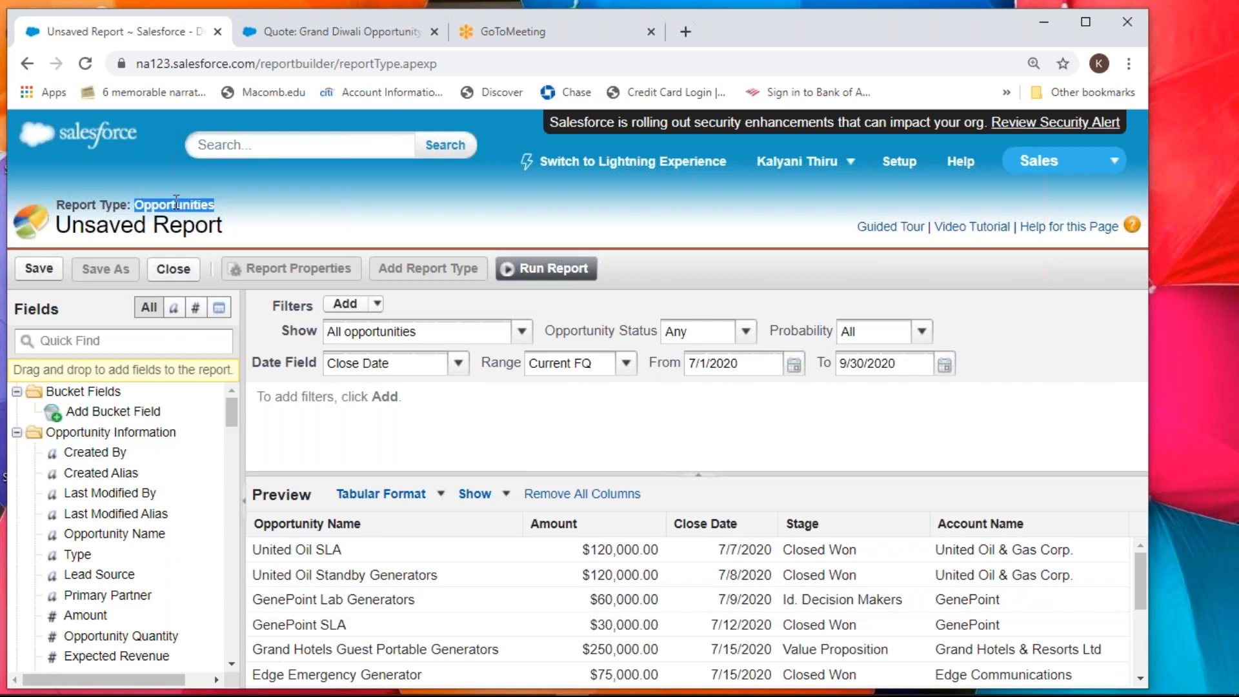
{"action": "left_click", "coordinate": [18, 433]}
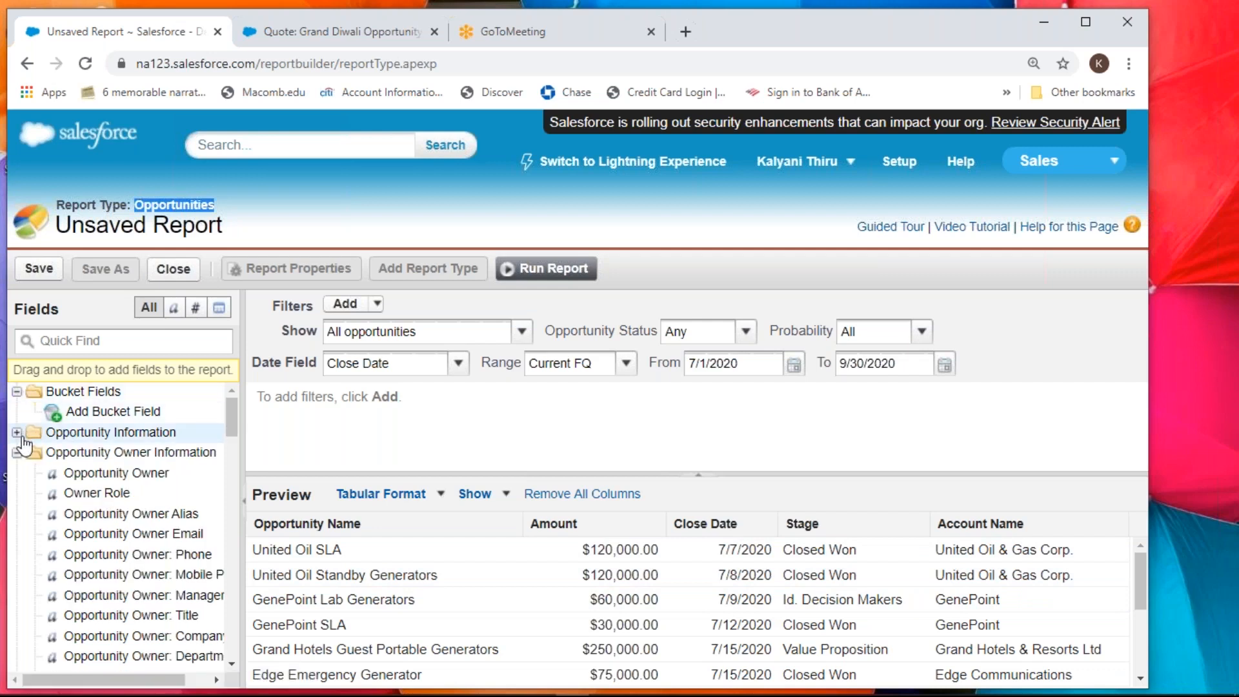
{"action": "left_click", "coordinate": [17, 452]}
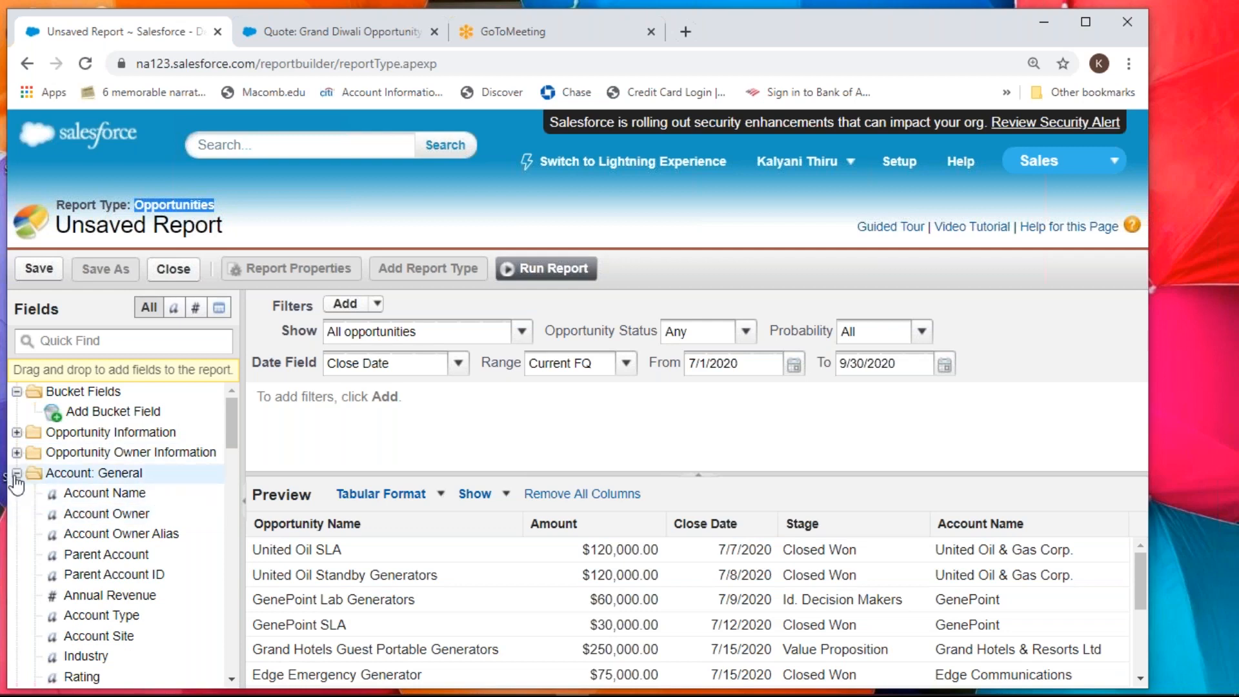
{"action": "left_click", "coordinate": [16, 473]}
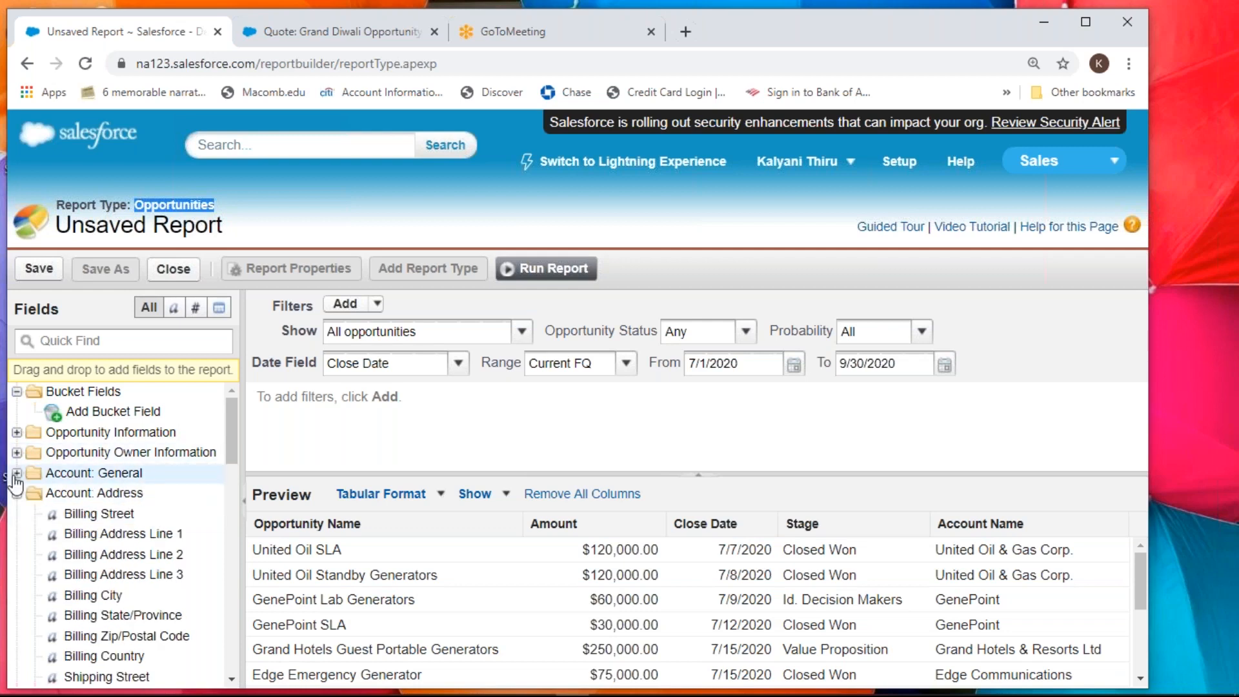
{"action": "left_click", "coordinate": [17, 493]}
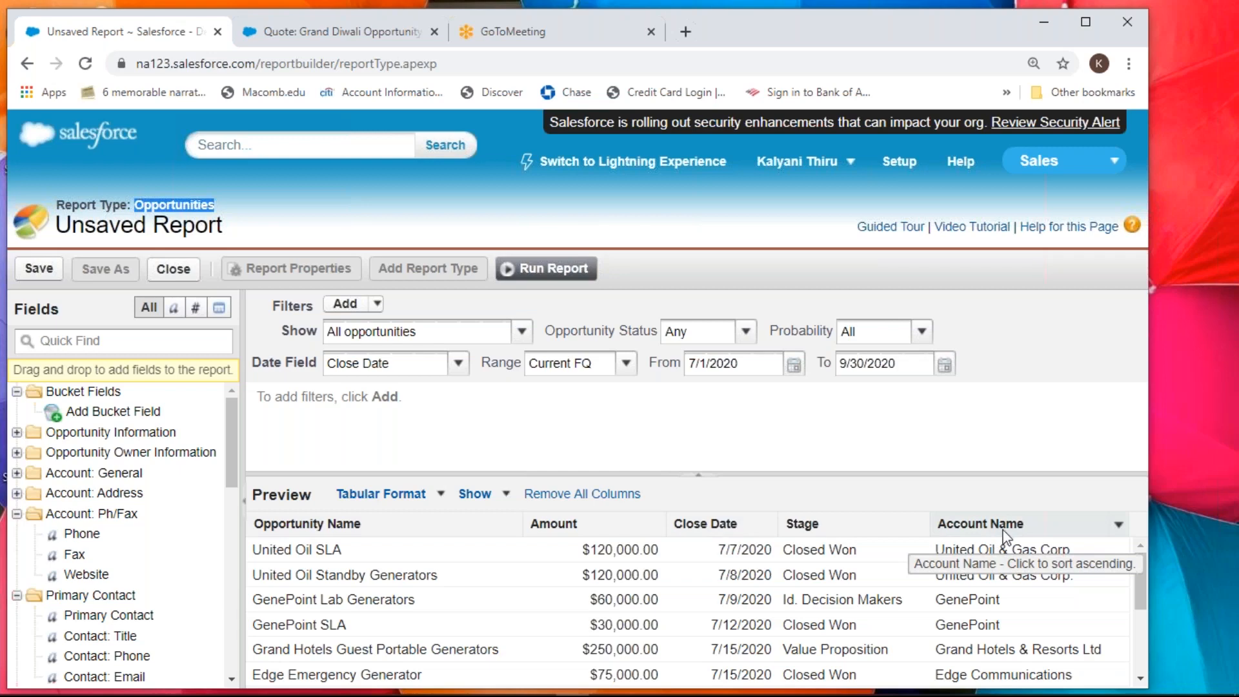
- Group the report by Account Name and run it to review the opportunities listed under each account
{"action": "left_click", "coordinate": [1118, 524]}
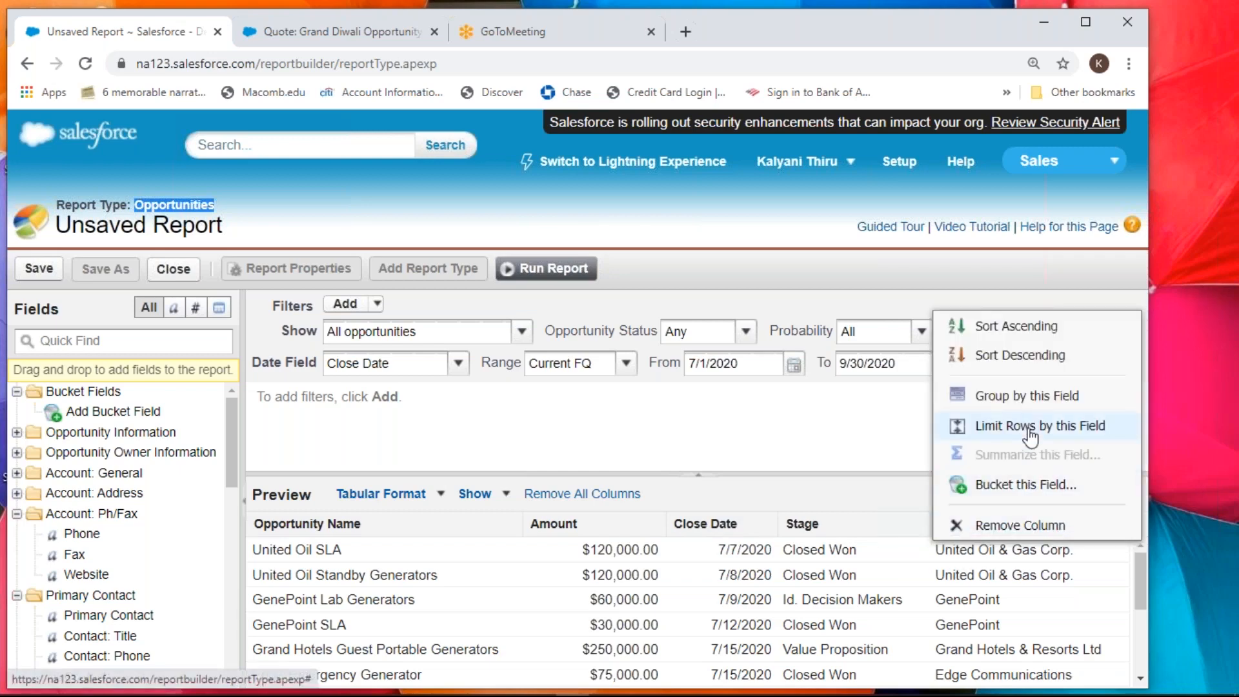
{"action": "left_click", "coordinate": [1029, 397]}
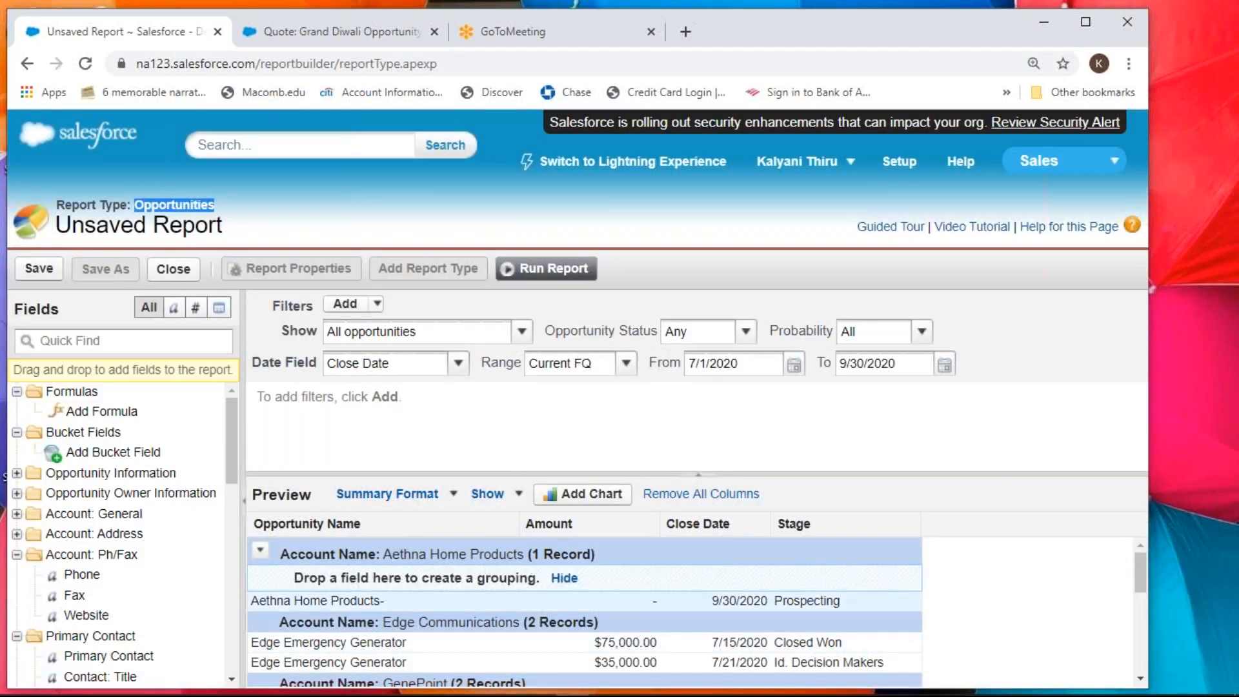
{"action": "left_click", "coordinate": [548, 269]}
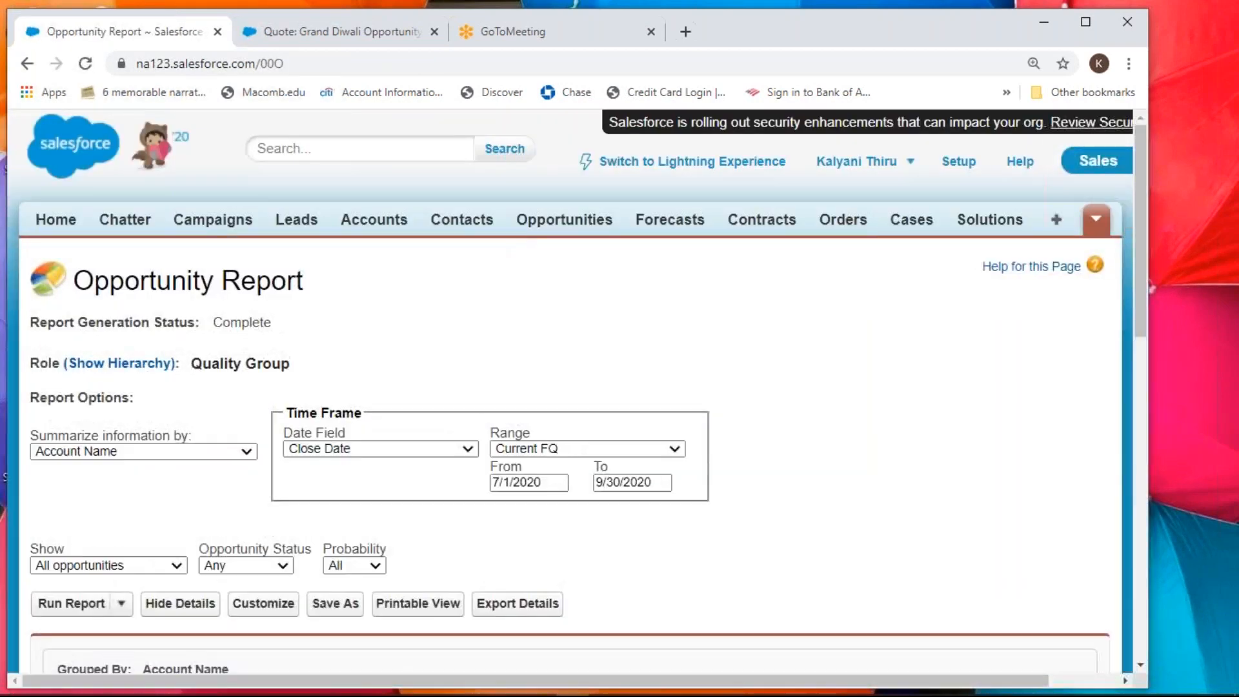
{"action": "scroll", "coordinate": [770, 513], "scroll_direction": "down", "scroll_amount": 10}
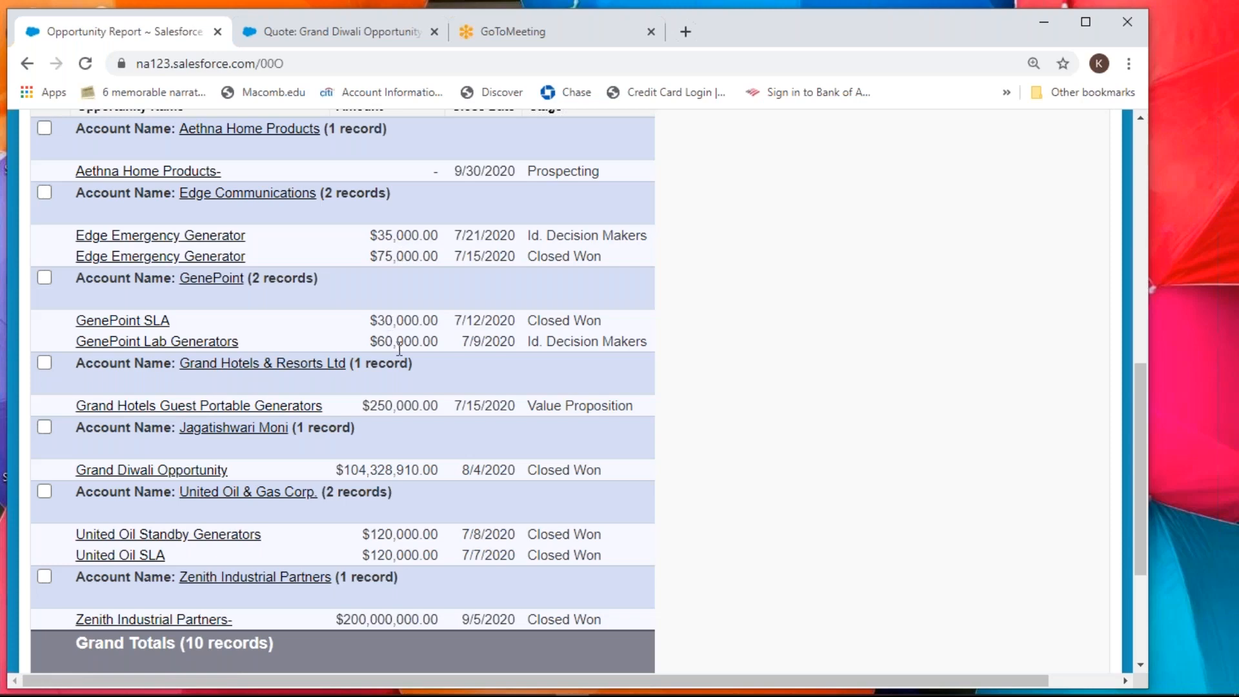
{"action": "scroll", "coordinate": [400, 349], "scroll_direction": "up", "scroll_amount": 7}
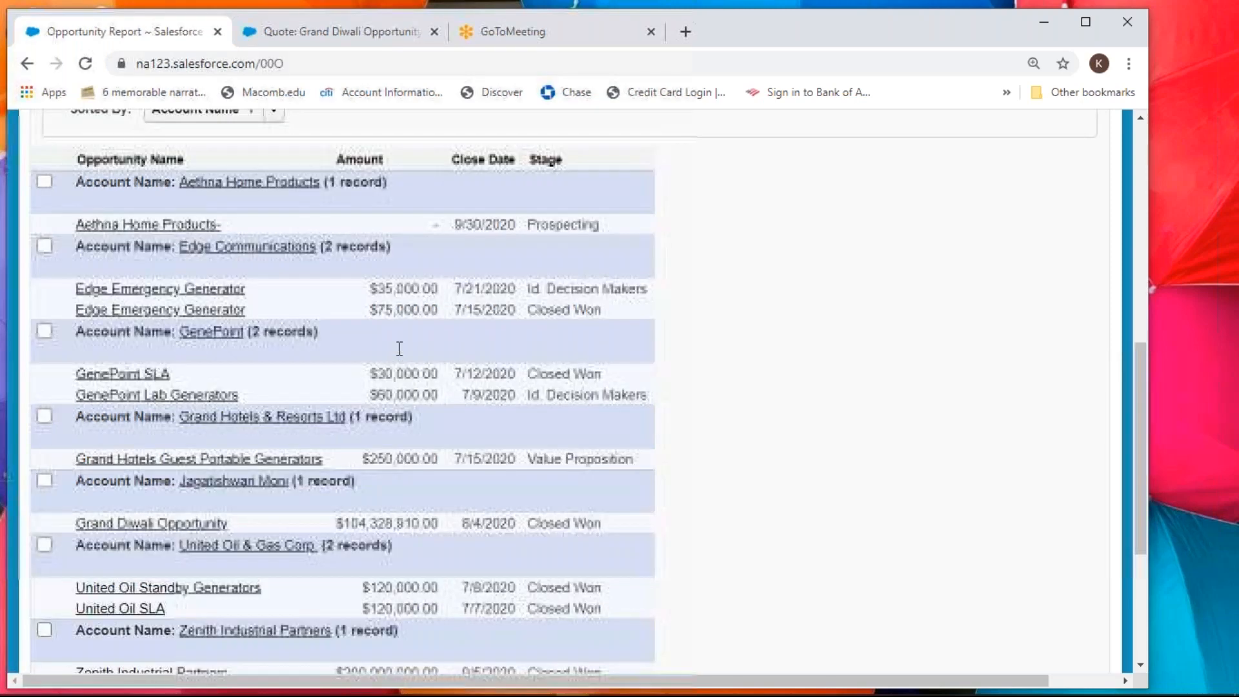
- Reopen the report for customization and remove the Opportunity Name column
{"action": "left_click", "coordinate": [251, 429]}
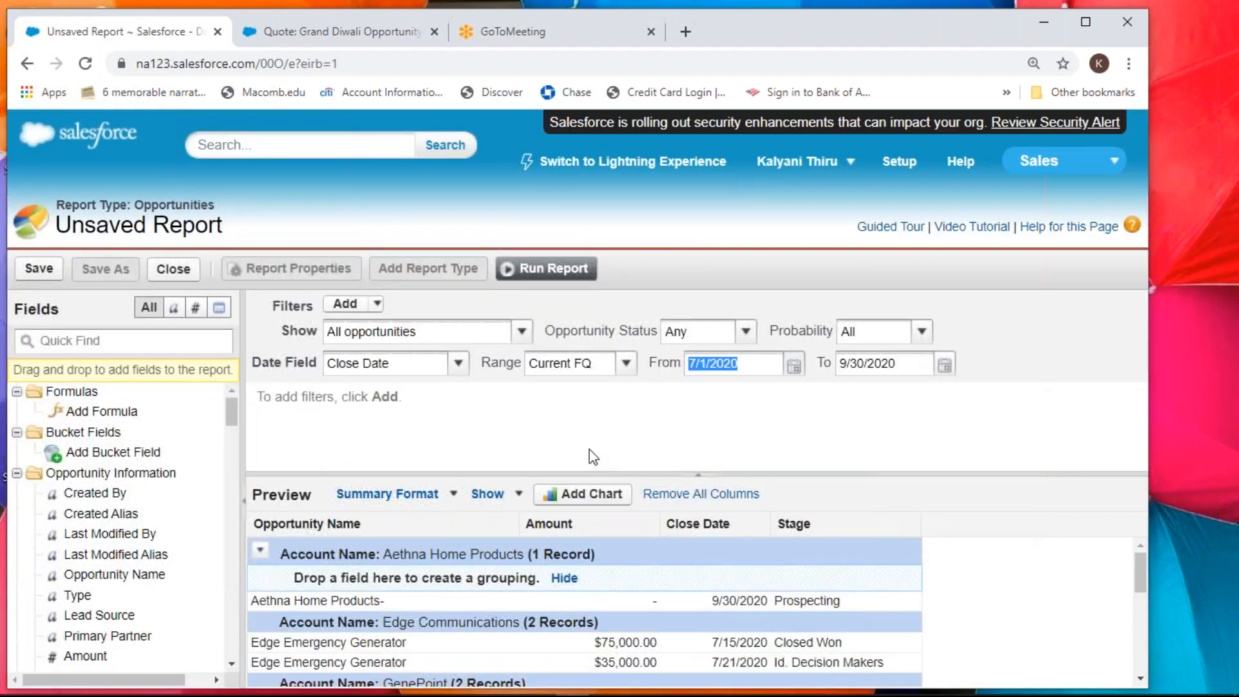
{"action": "scroll", "coordinate": [1117, 562], "scroll_direction": "down", "scroll_amount": 2}
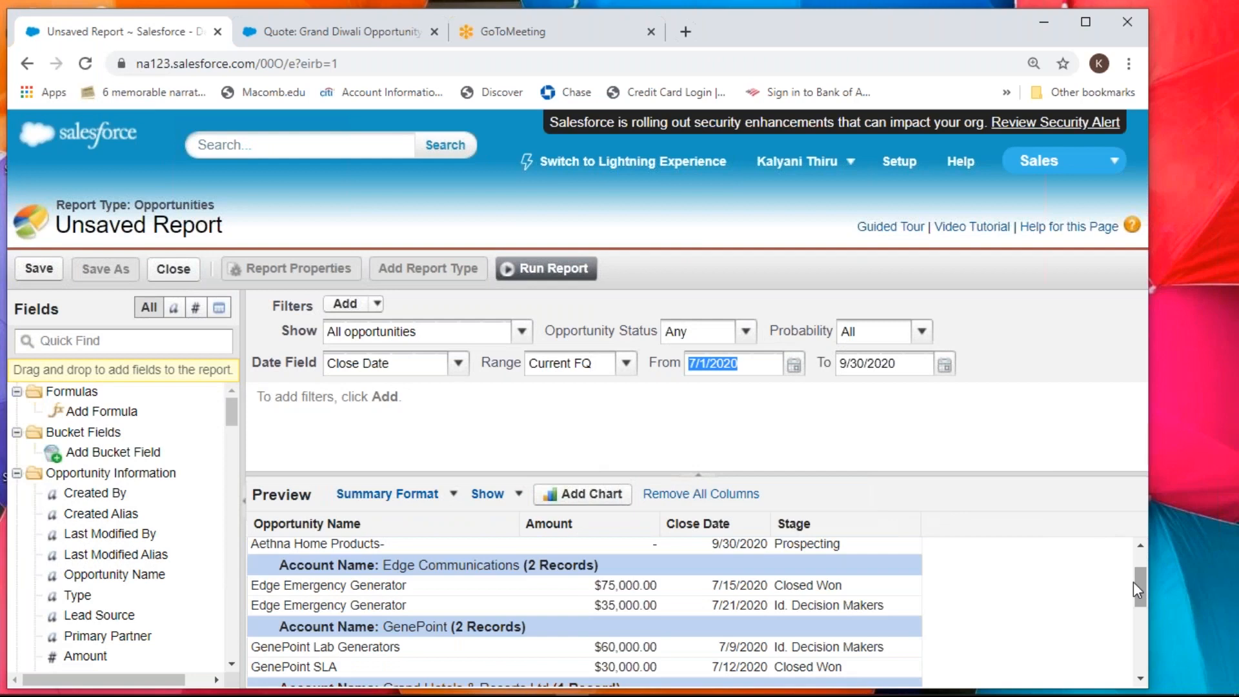
{"action": "left_click_drag", "start_coordinate": [1143, 592], "coordinate": [1152, 555]}
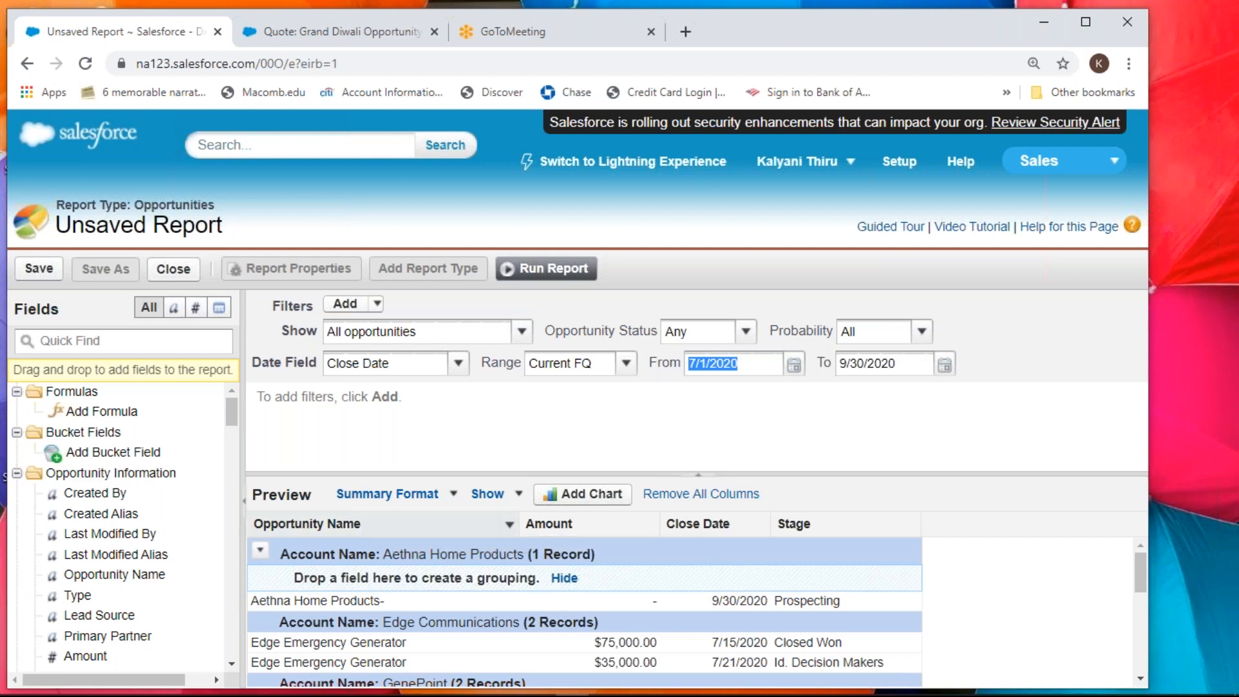
{"action": "left_click_drag", "start_coordinate": [364, 522], "coordinate": [116, 516]}
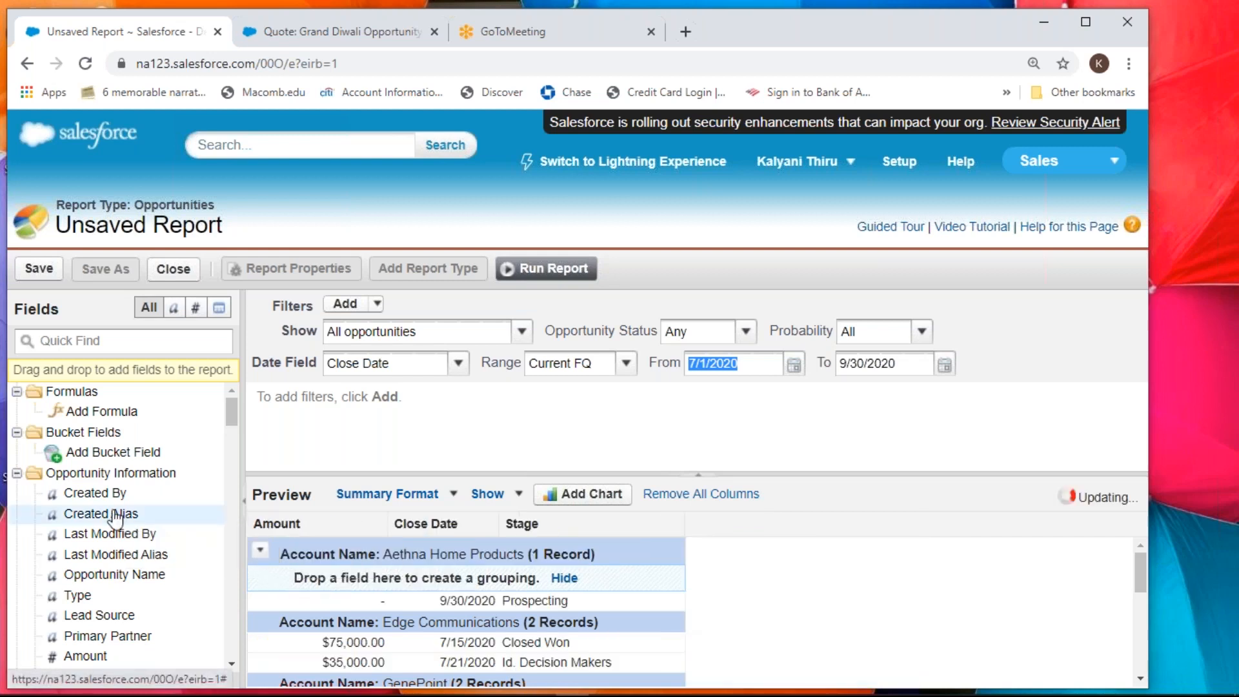
- Add the Account Owner, Account Owner Alias, Parent Account and Parent Account ID columns from the Account: General fields
{"action": "left_click", "coordinate": [17, 474]}
{"action": "left_click", "coordinate": [17, 493]}
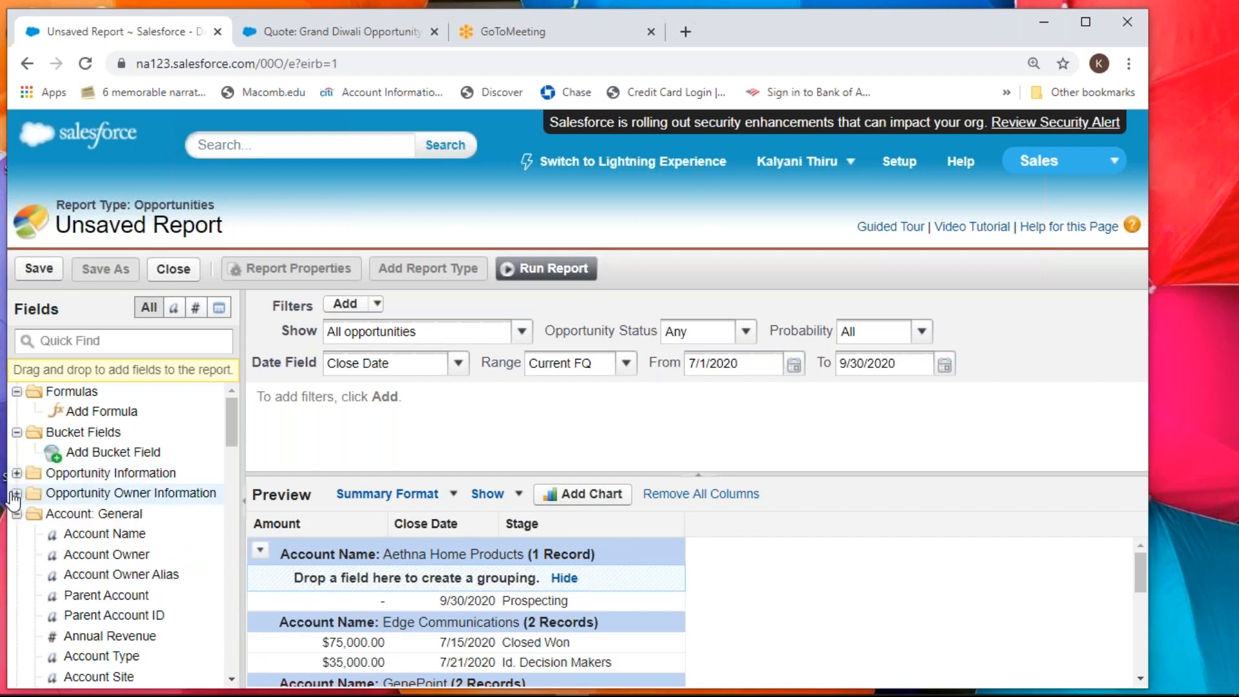
{"action": "double_click", "coordinate": [91, 556]}
{"action": "double_click", "coordinate": [94, 574]}
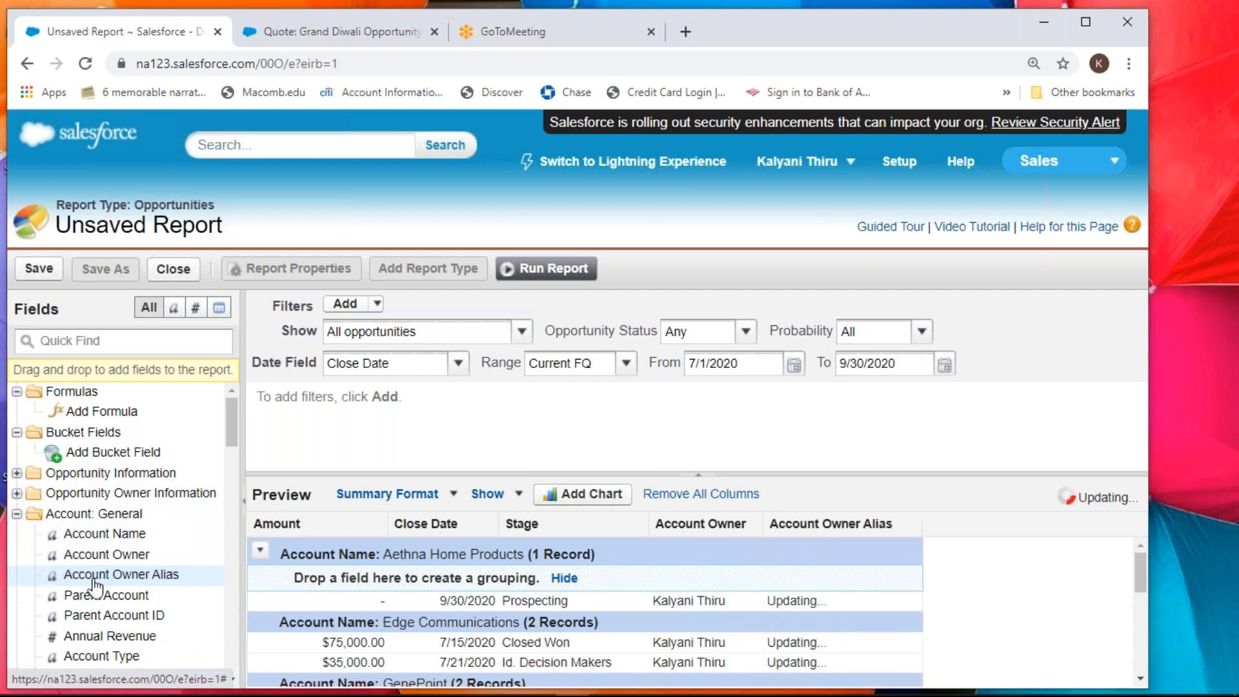
{"action": "double_click", "coordinate": [95, 595]}
{"action": "double_click", "coordinate": [97, 614]}
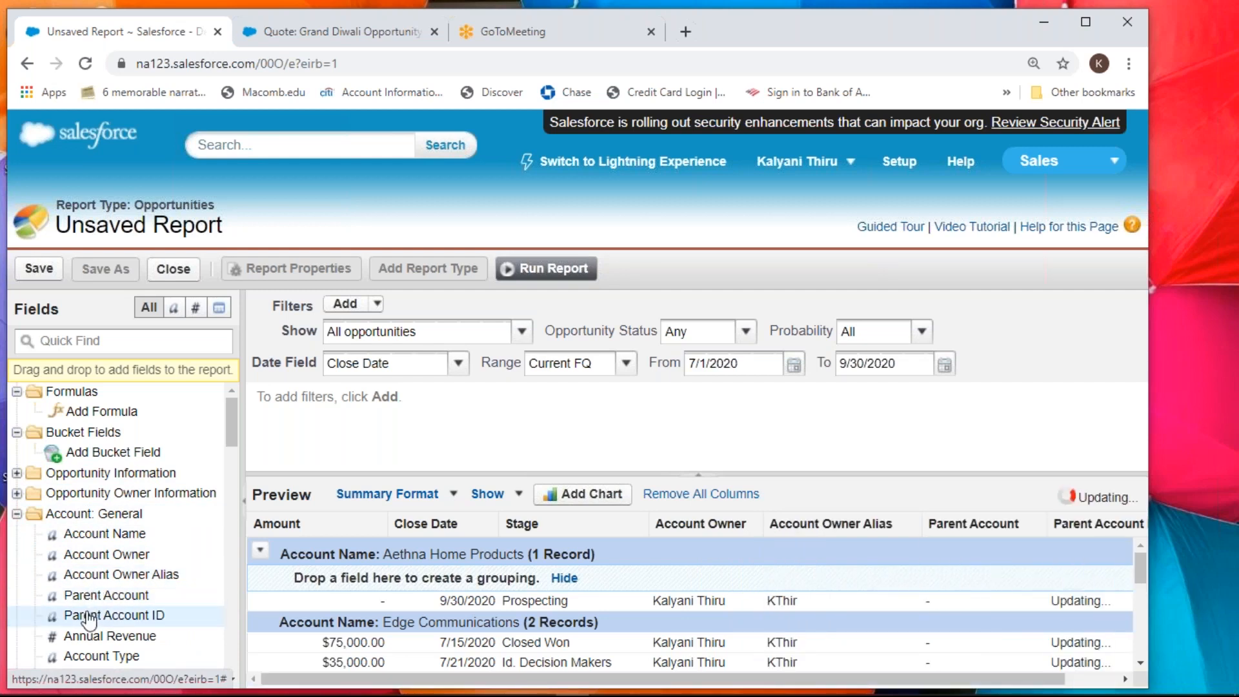
- Remove the Close Date, Amount, Stage and Account Owner Alias columns from the preview, keeping Parent Account ID
{"action": "left_click_drag", "start_coordinate": [420, 521], "coordinate": [129, 595]}
{"action": "left_click_drag", "start_coordinate": [266, 529], "coordinate": [129, 536]}
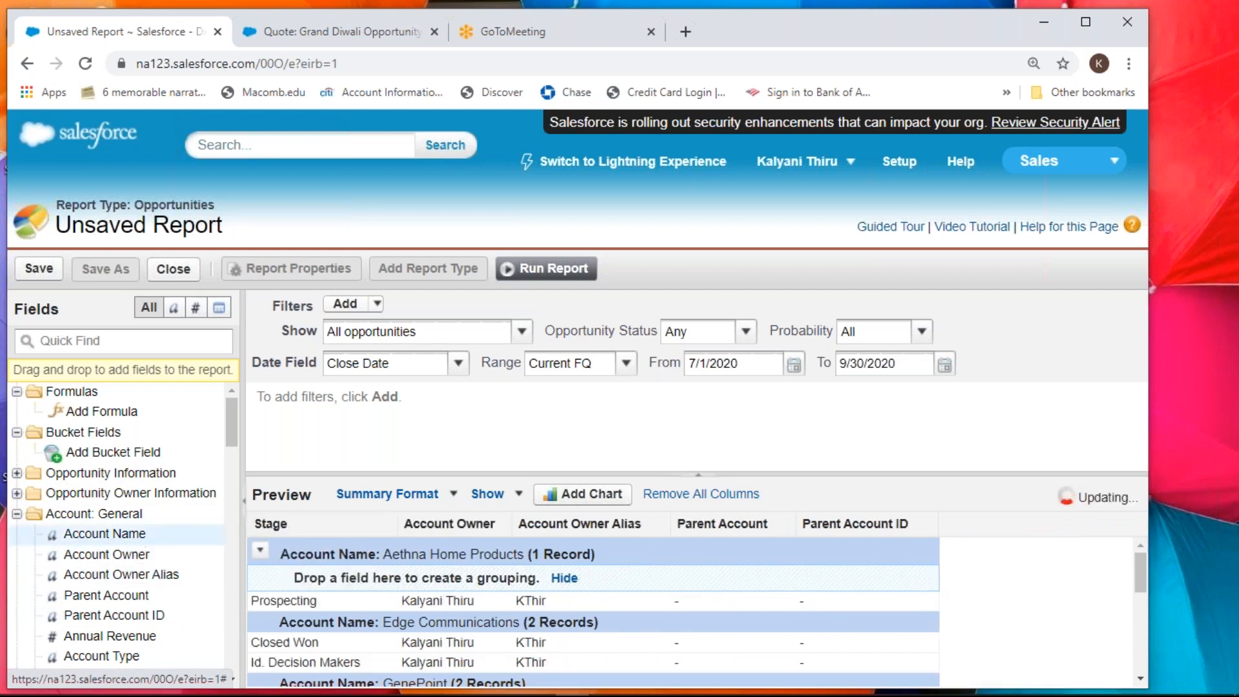
{"action": "left_click_drag", "start_coordinate": [349, 524], "coordinate": [97, 538]}
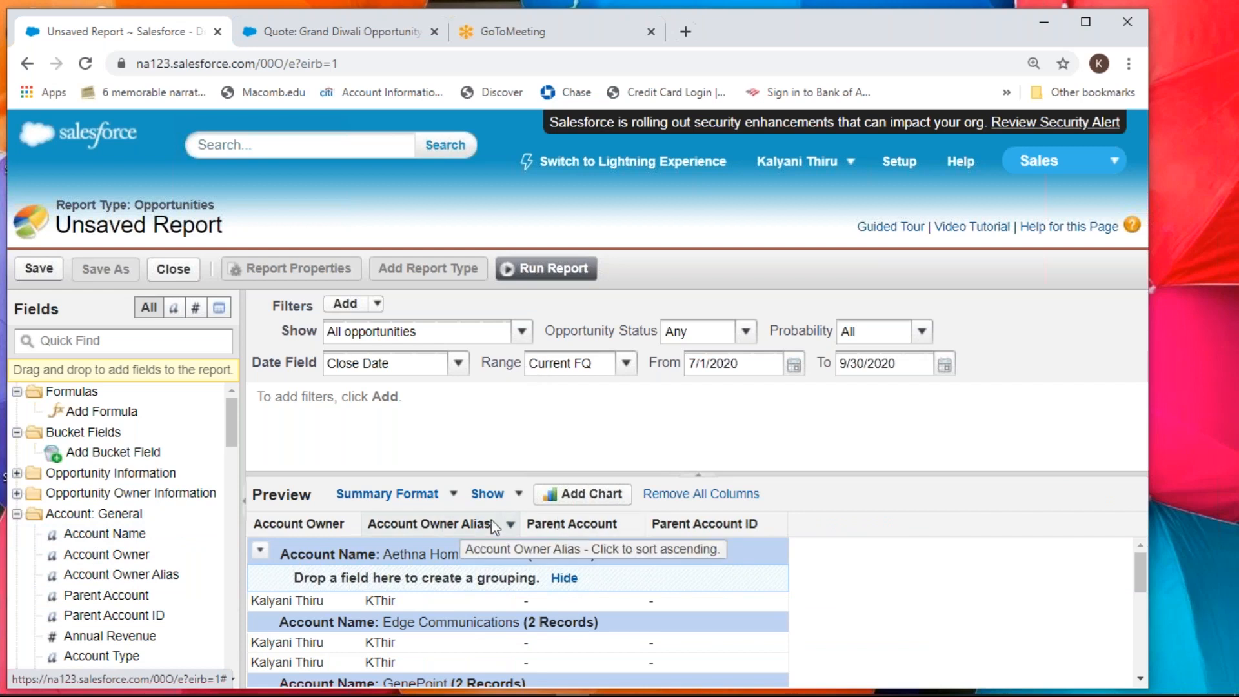
{"action": "left_click_drag", "start_coordinate": [454, 523], "coordinate": [135, 543]}
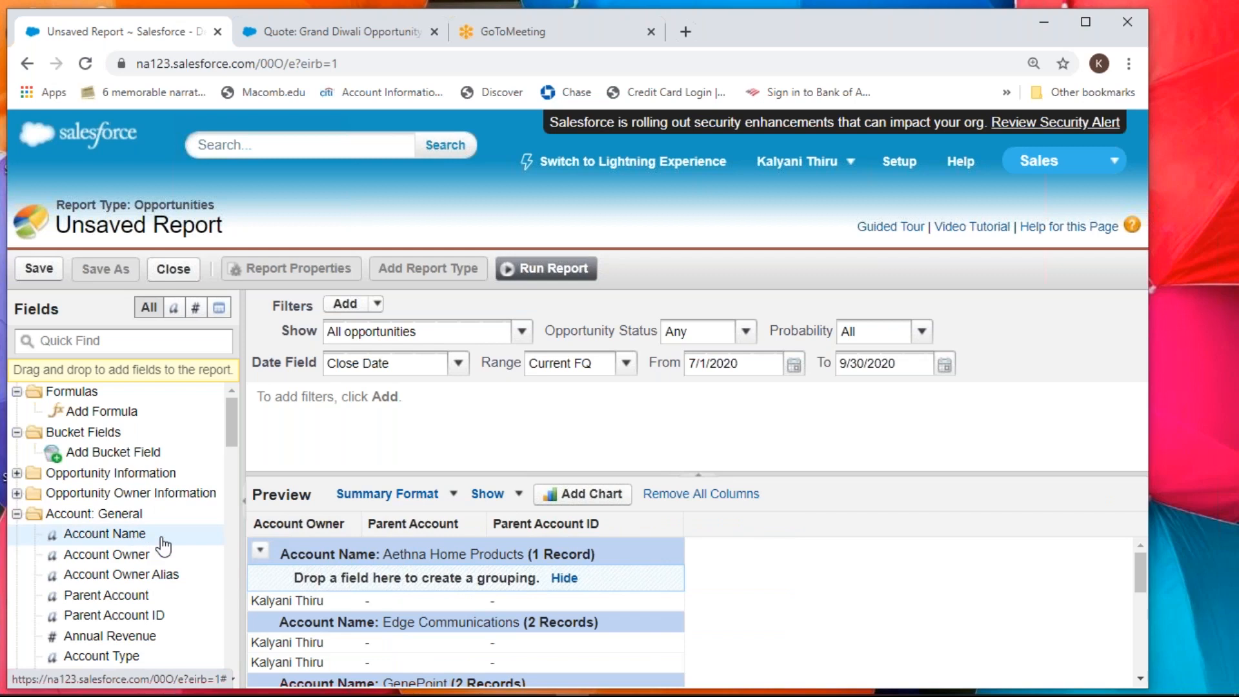
{"action": "left_click_drag", "start_coordinate": [517, 522], "coordinate": [198, 547]}
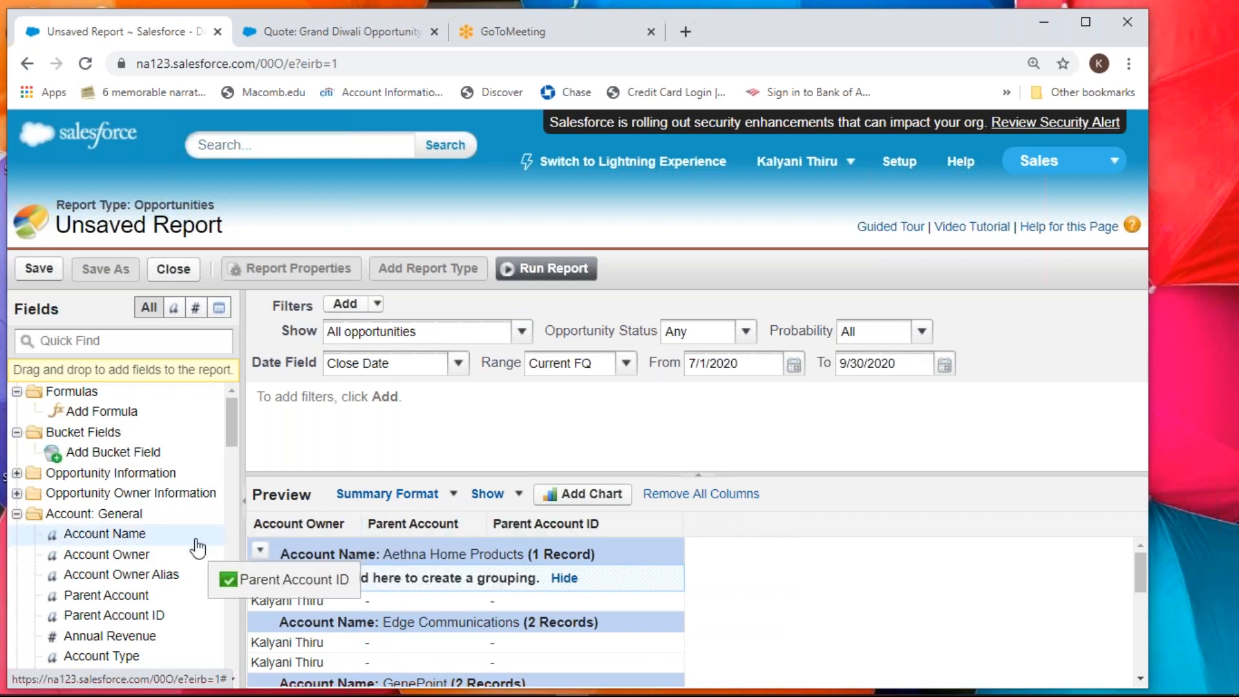
{"action": "left_click_drag", "start_coordinate": [197, 547], "coordinate": [478, 525]}
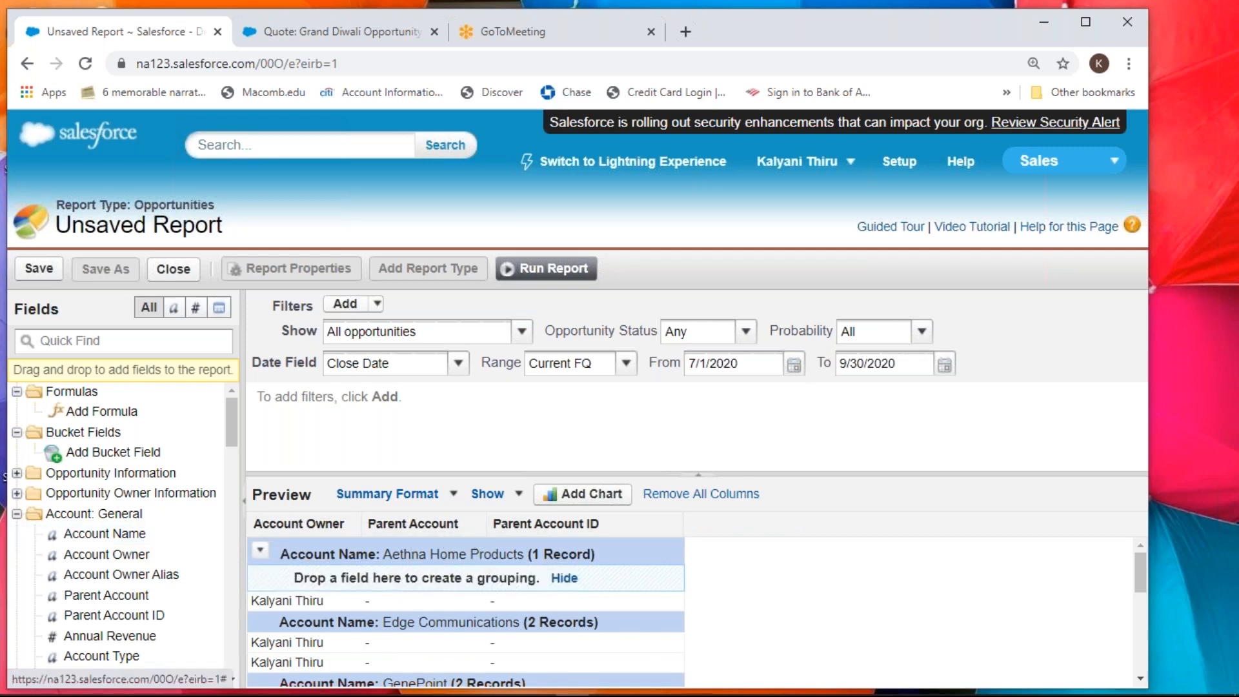
- Run the report and review the account-only columns under each Account Name group
{"action": "left_click", "coordinate": [536, 274]}
{"action": "scroll", "coordinate": [471, 452], "scroll_direction": "down", "scroll_amount": 1}
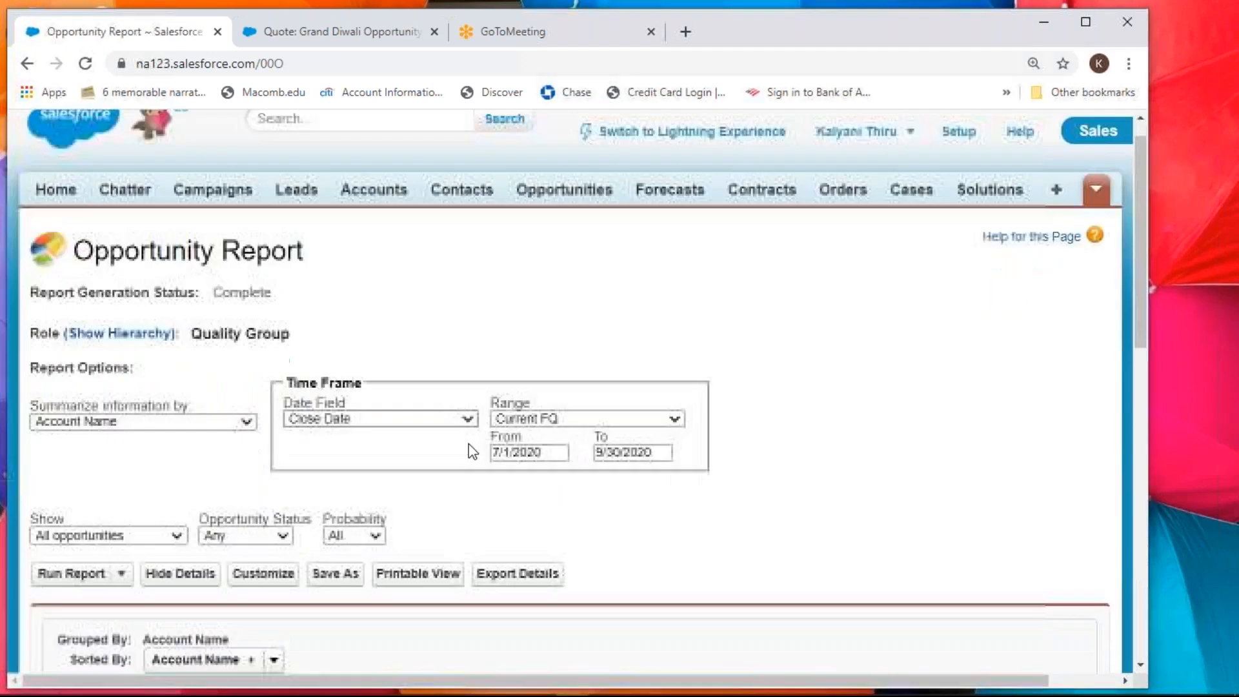
{"action": "scroll", "coordinate": [472, 452], "scroll_direction": "down", "scroll_amount": 6}
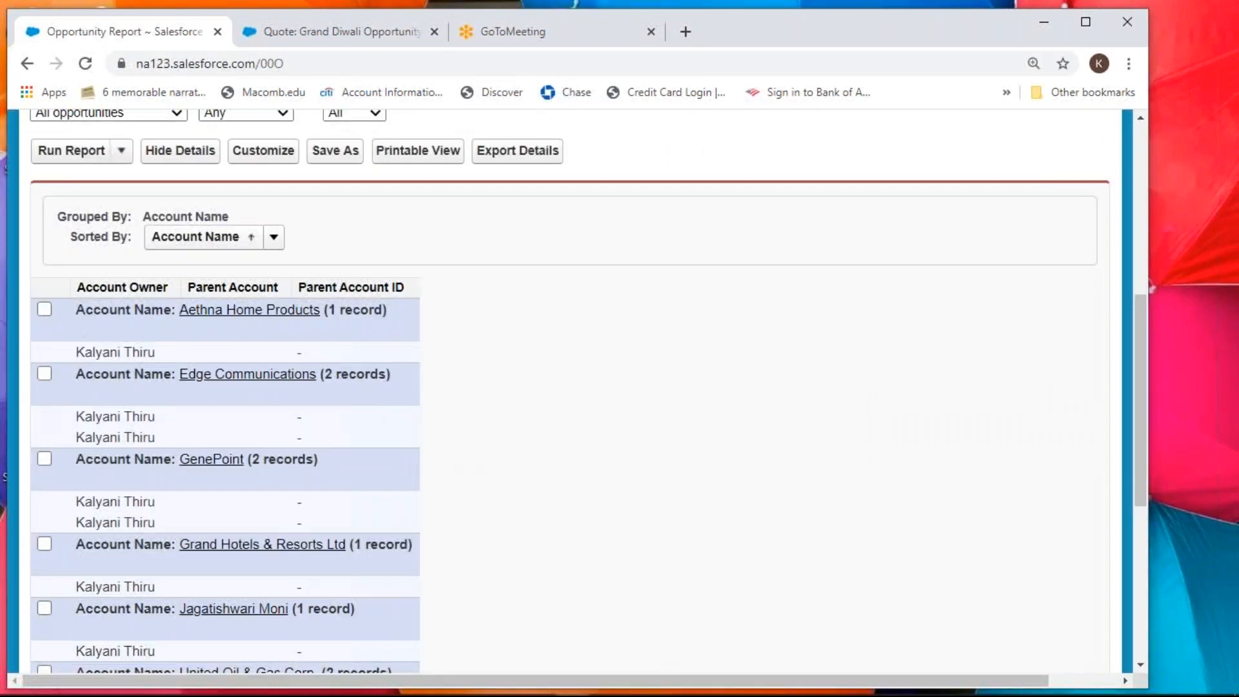
{"action": "scroll", "coordinate": [475, 450], "scroll_direction": "down", "scroll_amount": 2}
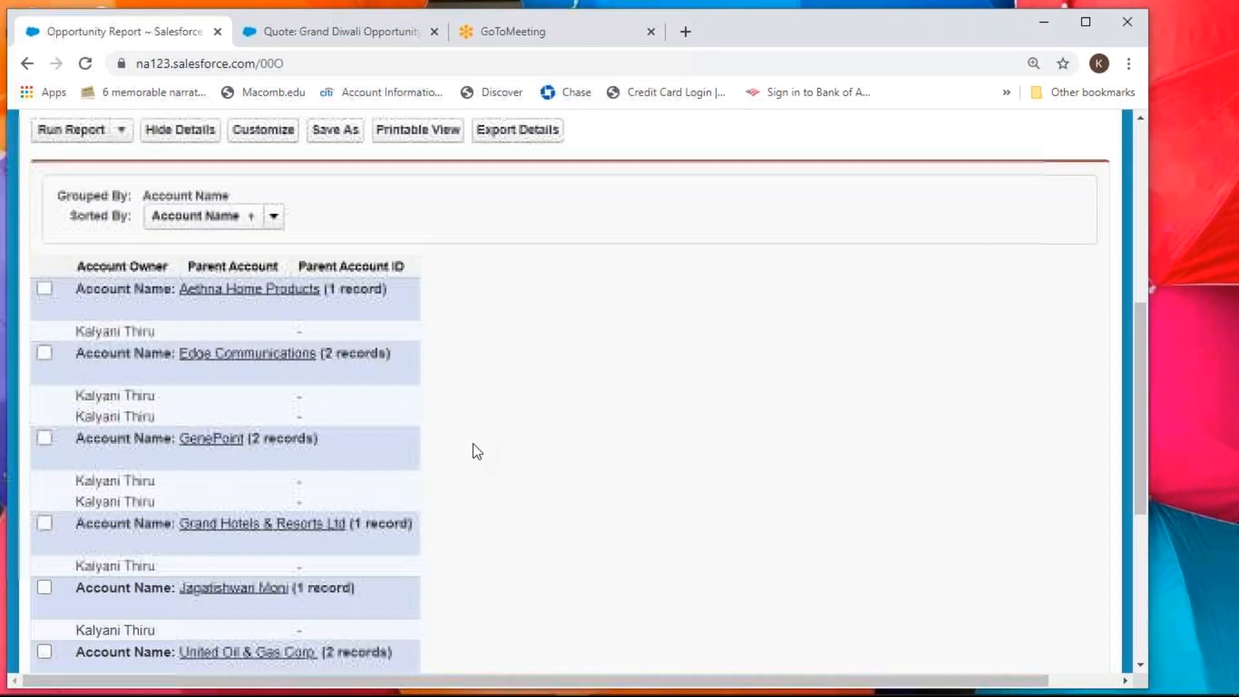
{"action": "scroll", "coordinate": [456, 434], "scroll_direction": "up", "scroll_amount": 4}
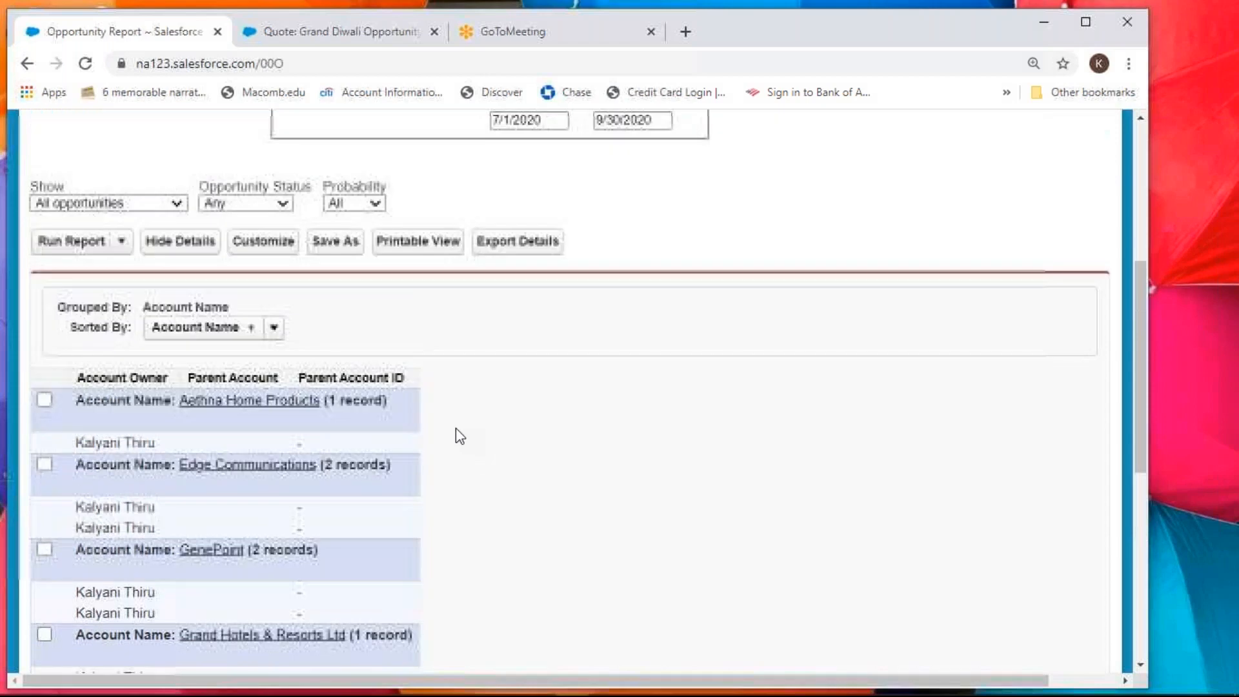
- Reopen the report for customization and remove the Account Owner column and the Account Name grouping
{"action": "left_click", "coordinate": [261, 331]}
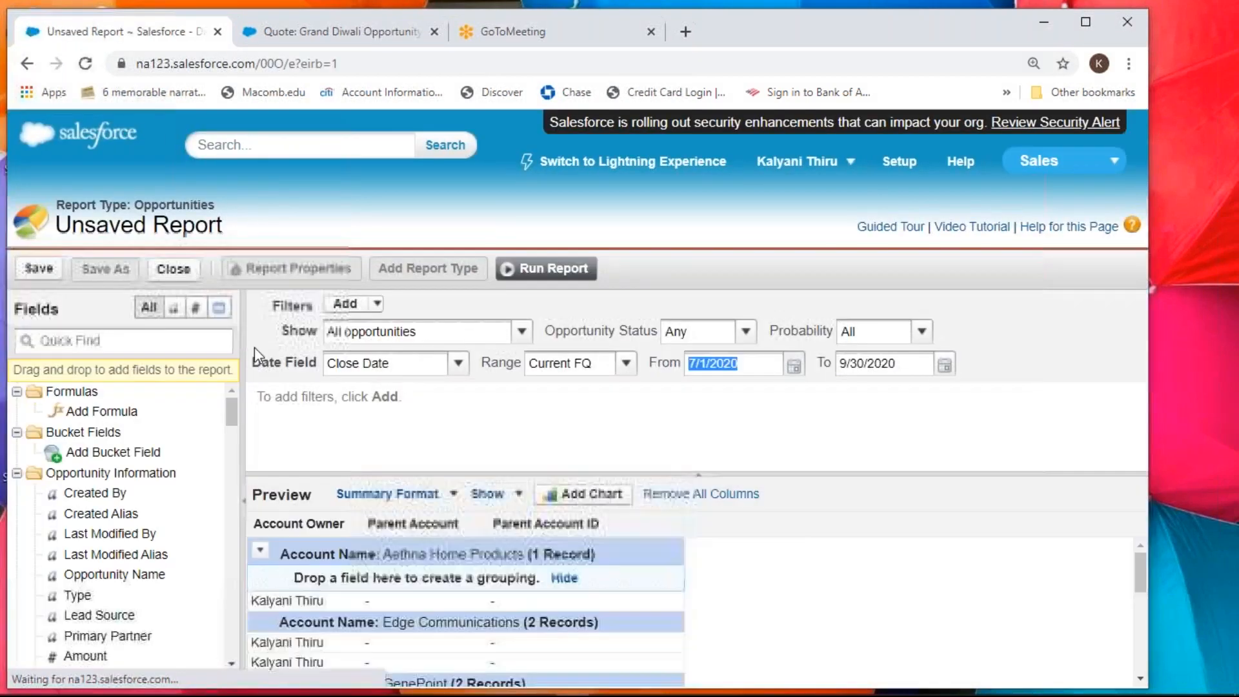
{"action": "left_click_drag", "start_coordinate": [337, 529], "coordinate": [152, 544]}
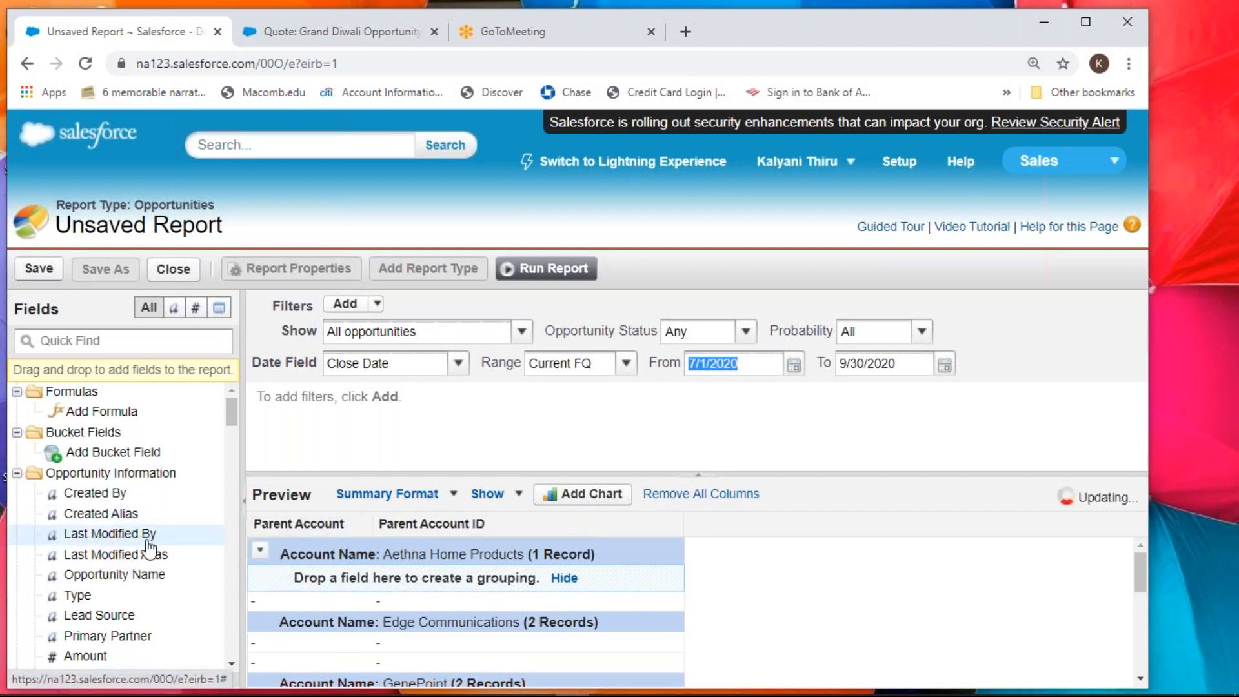
{"action": "left_click_drag", "start_coordinate": [290, 547], "coordinate": [78, 523]}
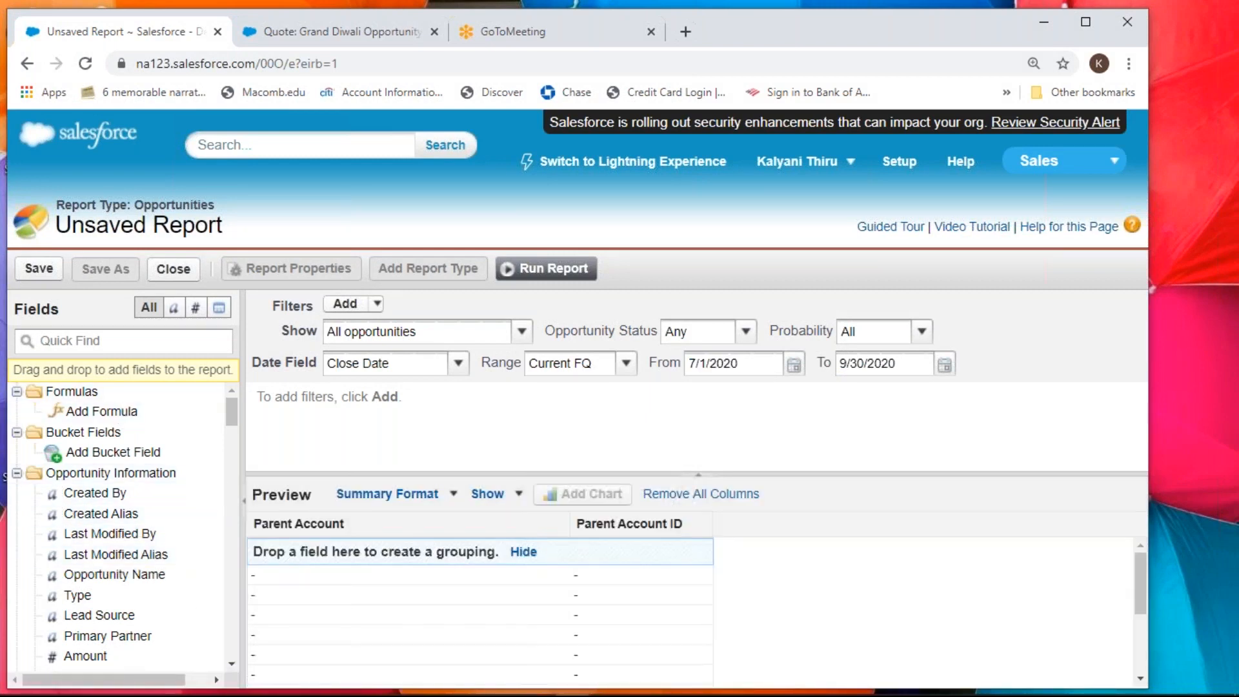
- Search the fields for "name" and add Account Name as the first column of the report
{"action": "left_click", "coordinate": [139, 336]}
{"action": "type", "text": "name"}
{"action": "left_click_drag", "start_coordinate": [83, 454], "coordinate": [261, 530]}
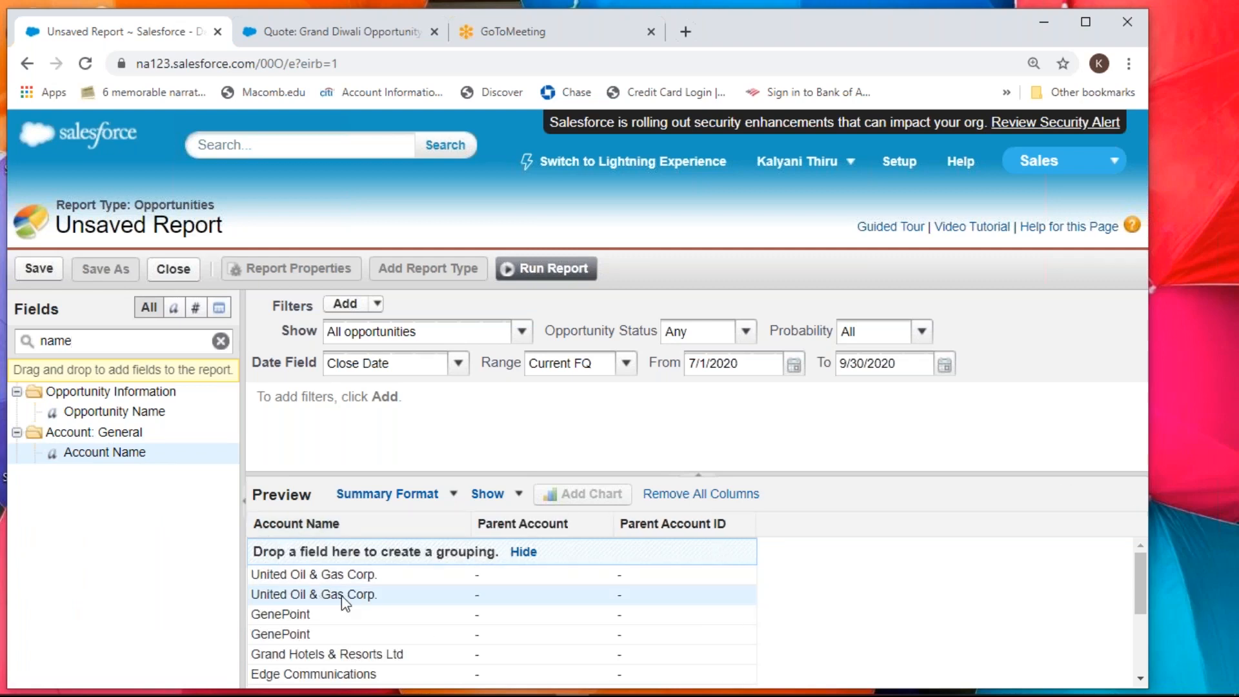
- Group the report by Account Name, remove the Parent Account and Parent Account ID columns, and clear the field search
{"action": "left_click", "coordinate": [462, 524]}
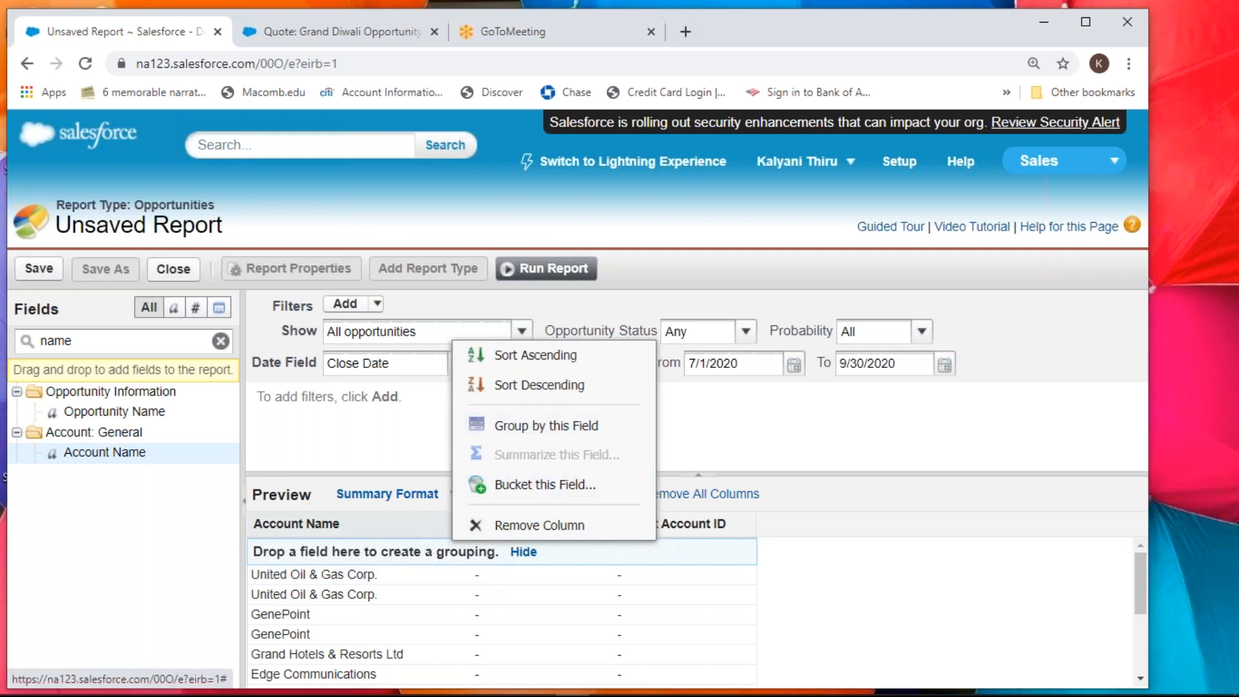
{"action": "left_click", "coordinate": [545, 426]}
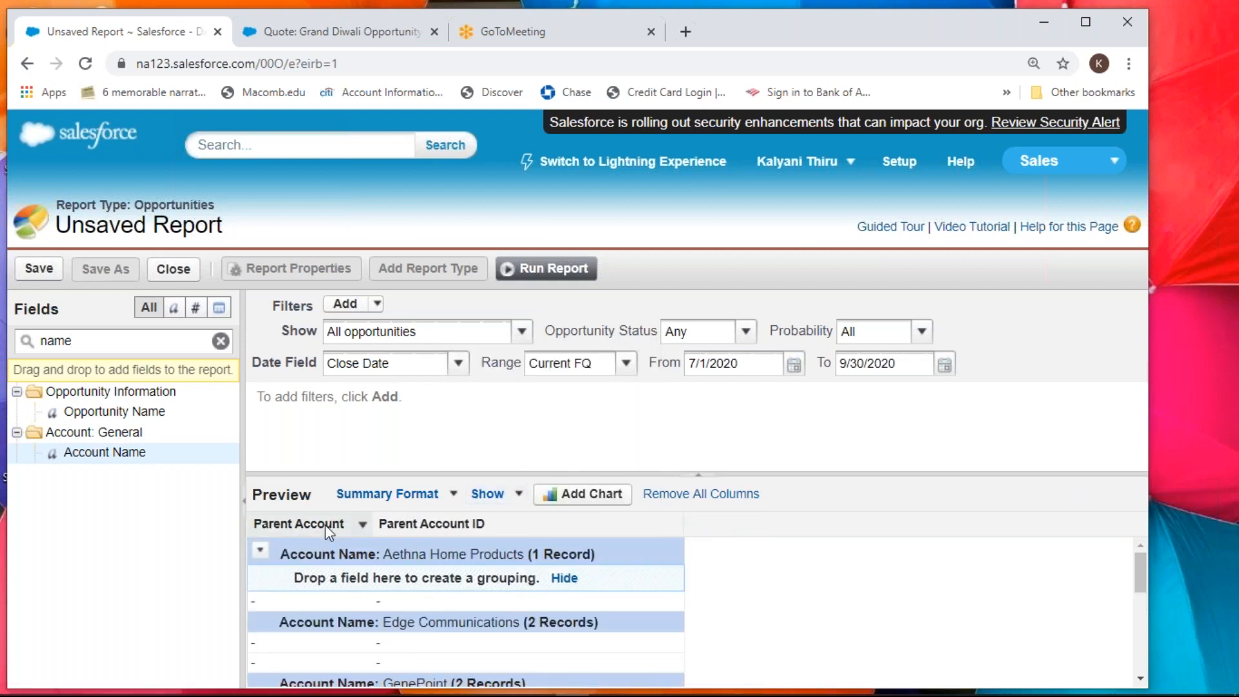
{"action": "left_click_drag", "start_coordinate": [311, 524], "coordinate": [213, 529]}
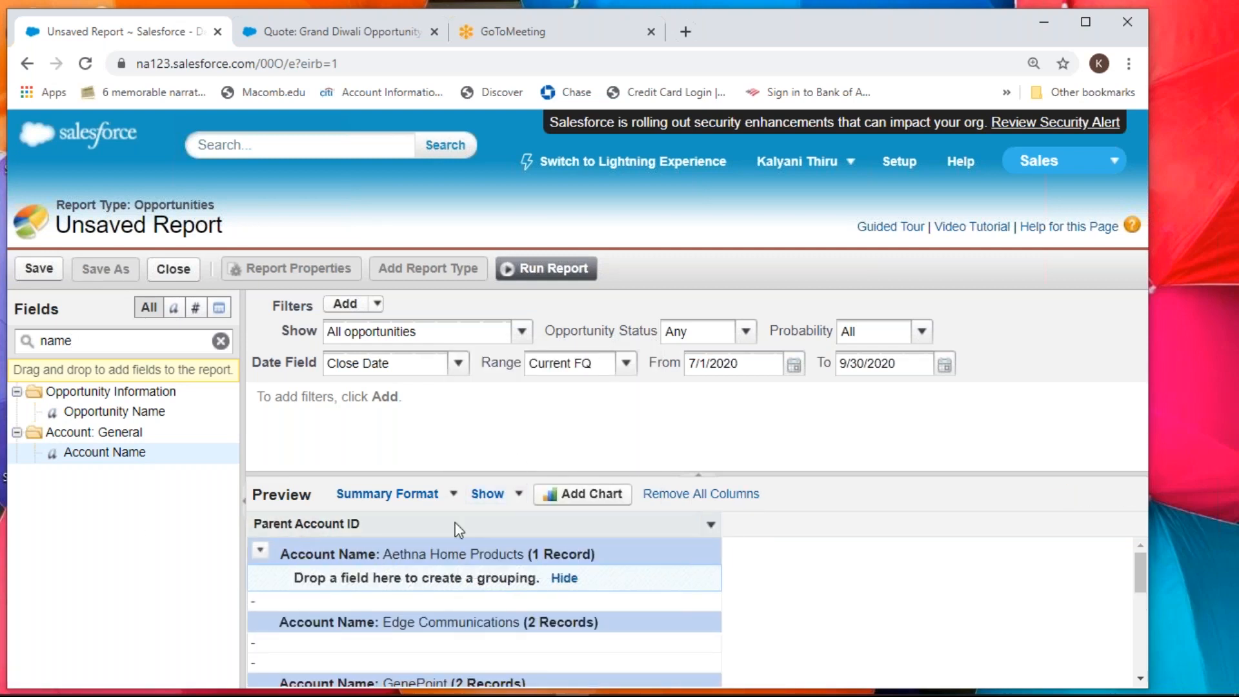
{"action": "left_click", "coordinate": [221, 341]}
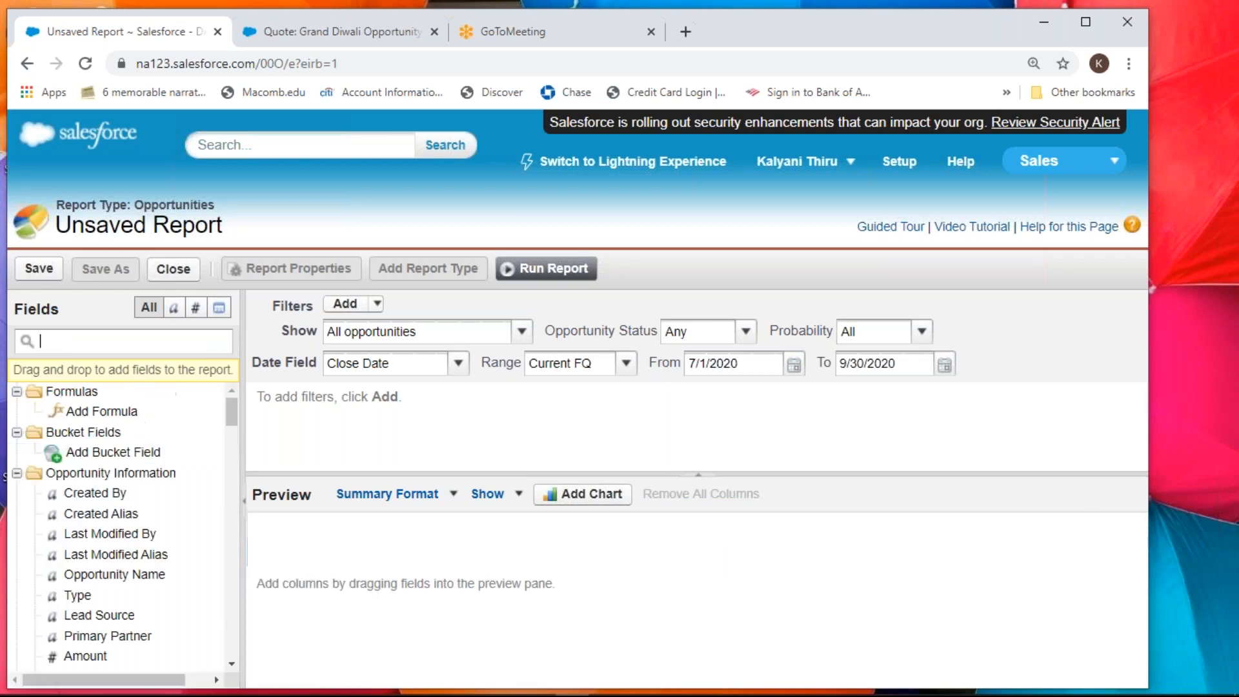
- Add Account Owner, Account Owner Alias, Parent Account, Parent Account ID, Annual Revenue and Account Type columns from the Account: General fields
{"action": "left_click", "coordinate": [17, 472]}
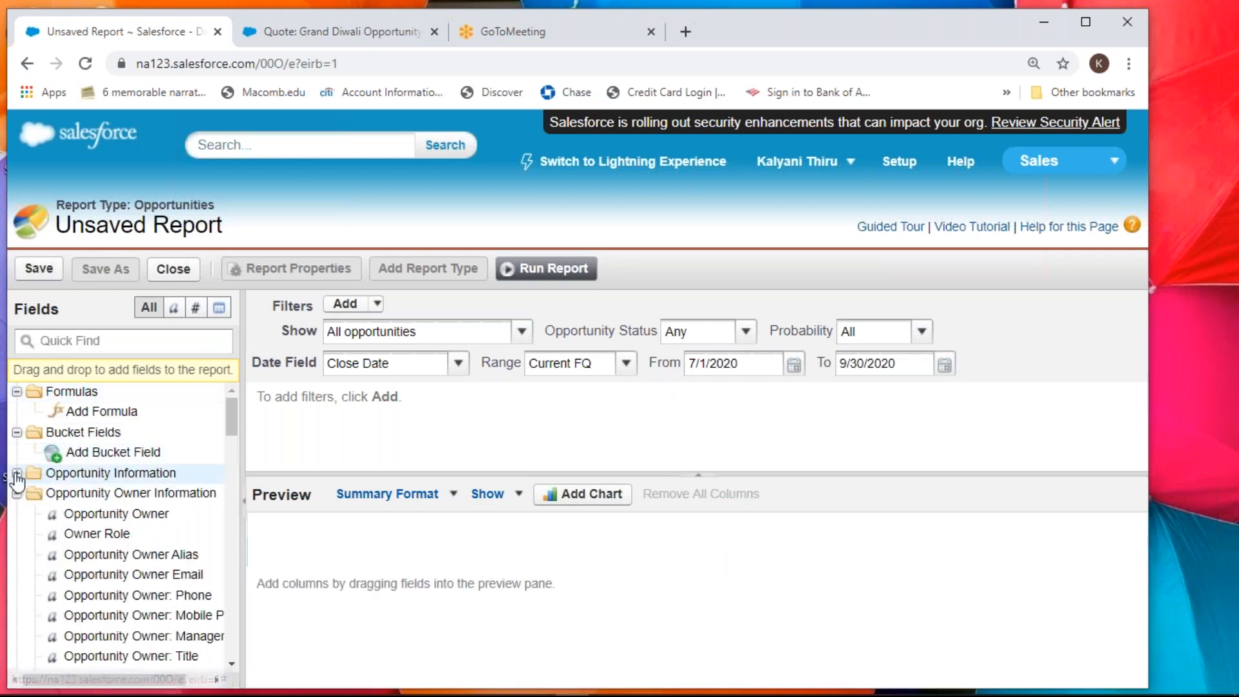
{"action": "left_click", "coordinate": [17, 493]}
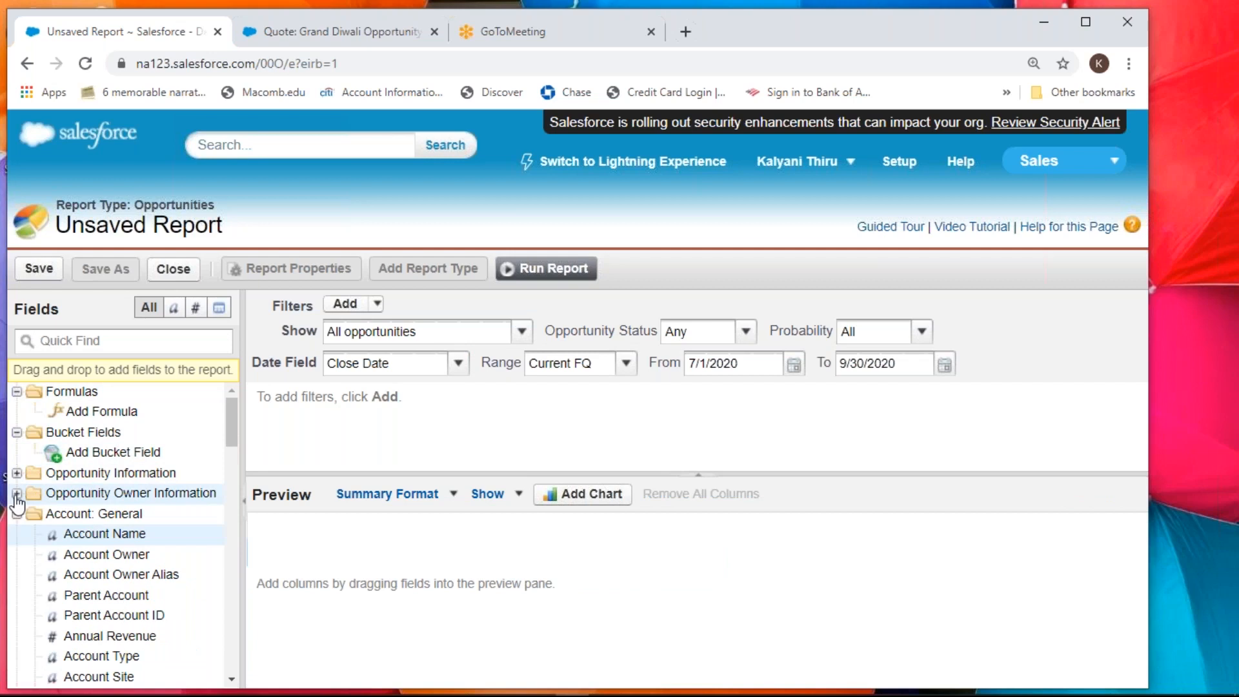
{"action": "scroll", "coordinate": [17, 504], "scroll_direction": "down", "scroll_amount": 1}
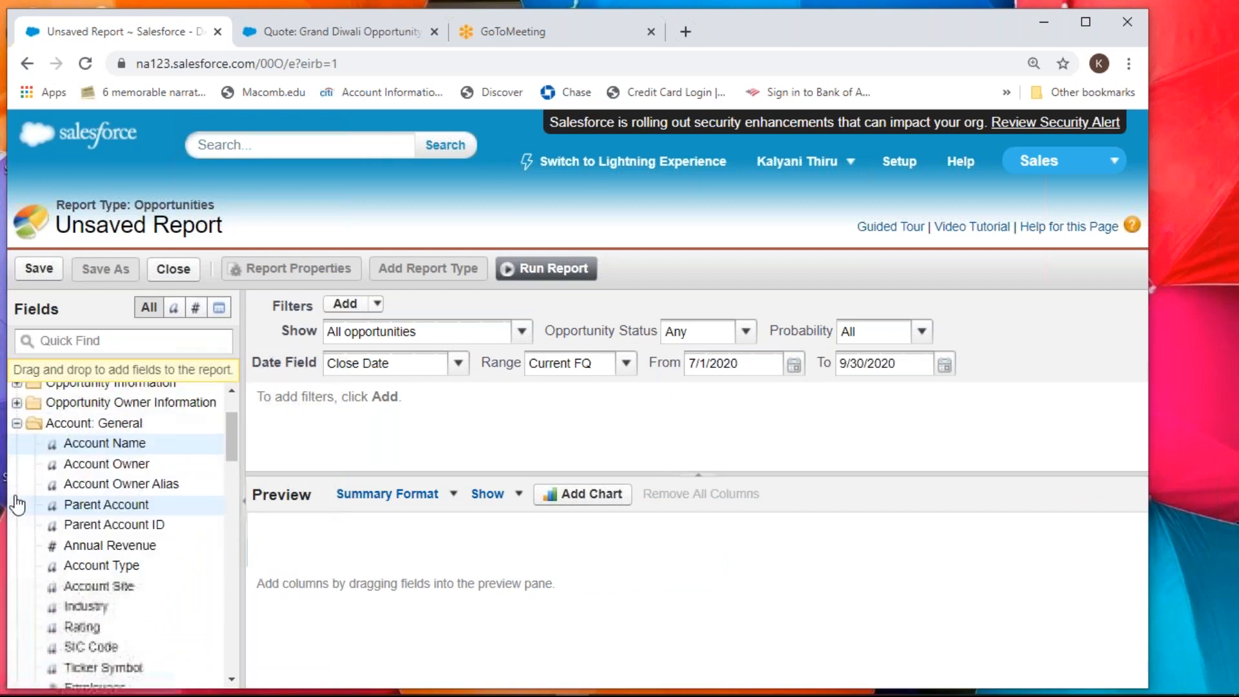
{"action": "double_click", "coordinate": [103, 465]}
{"action": "double_click", "coordinate": [103, 483]}
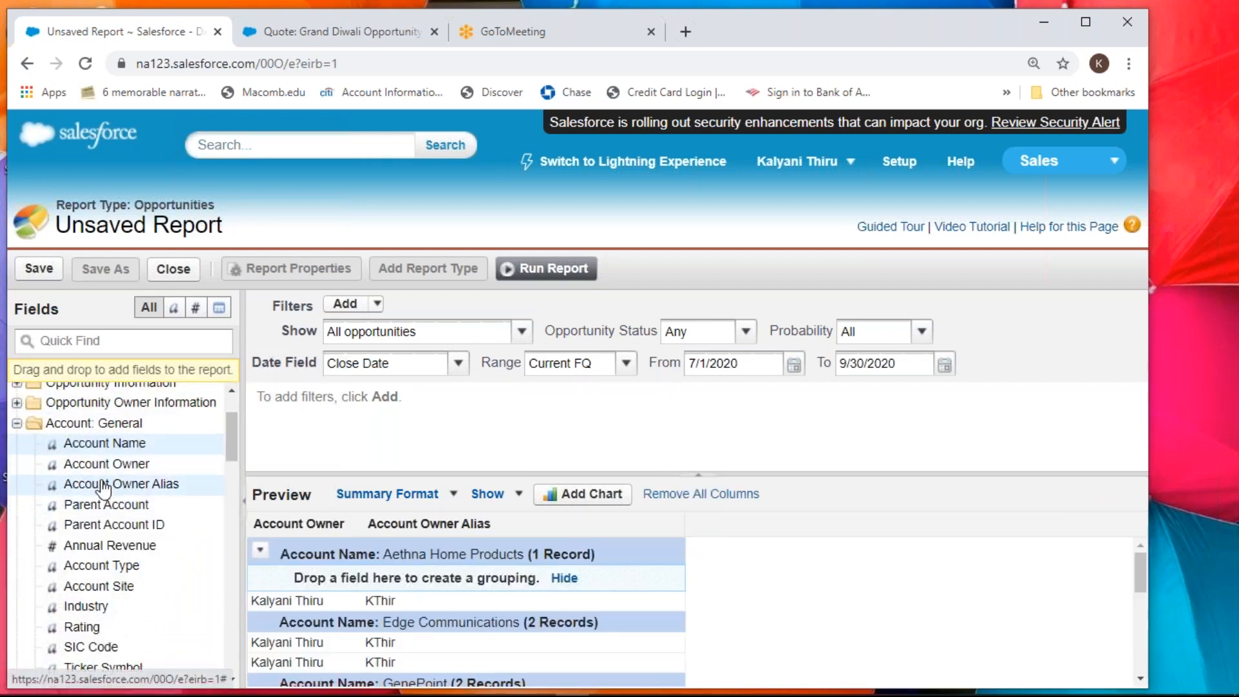
{"action": "double_click", "coordinate": [102, 506]}
{"action": "double_click", "coordinate": [102, 525]}
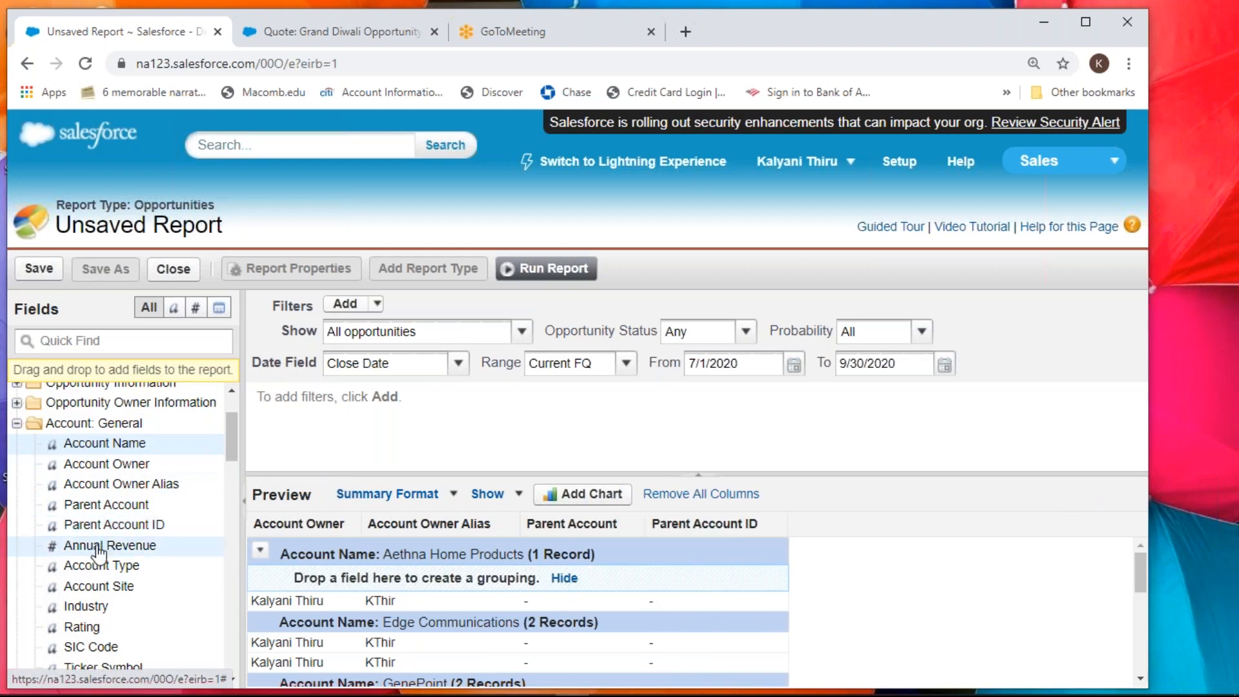
{"action": "double_click", "coordinate": [102, 546]}
{"action": "double_click", "coordinate": [98, 566]}
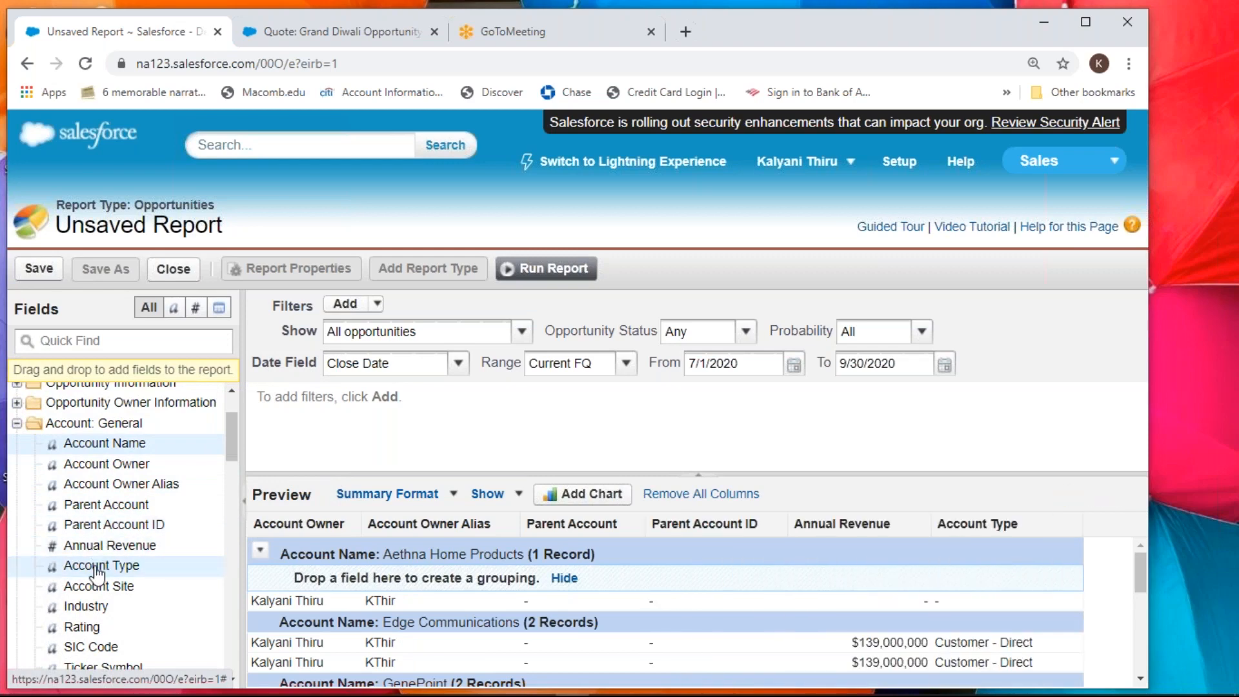
- Run the report and review the account details listed under each Account Name group down to the grand totals
{"action": "left_click", "coordinate": [510, 269]}
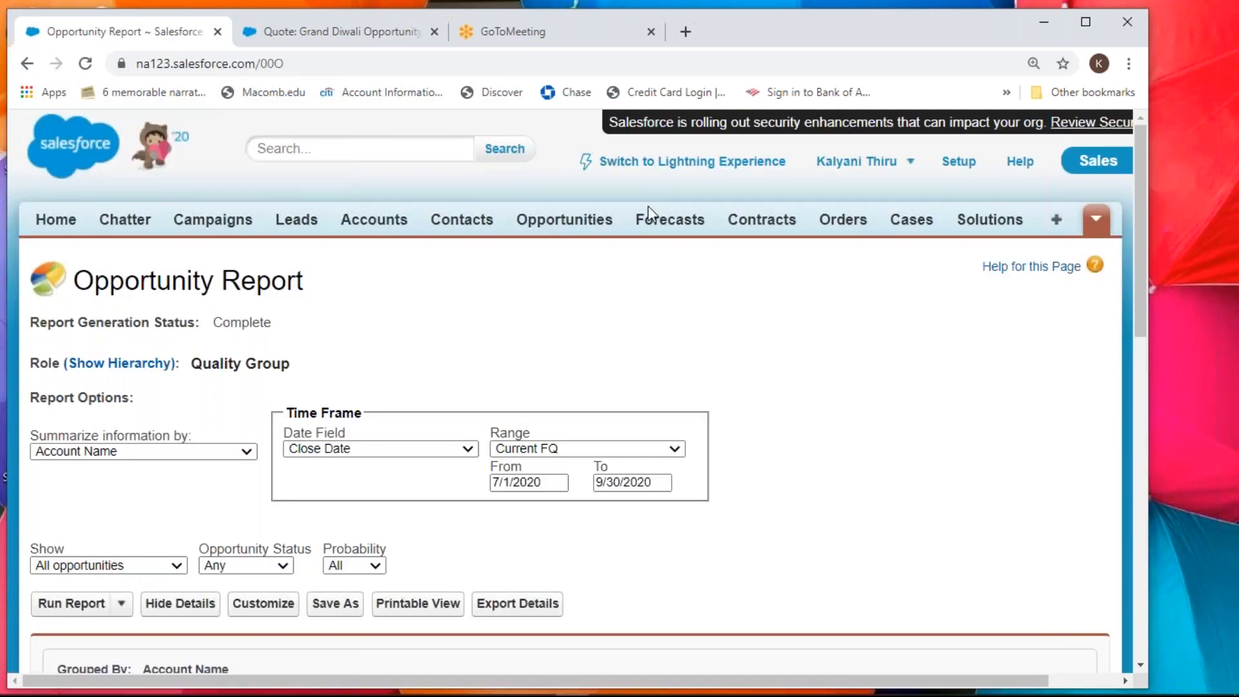
{"action": "scroll", "coordinate": [650, 207], "scroll_direction": "down", "scroll_amount": 5}
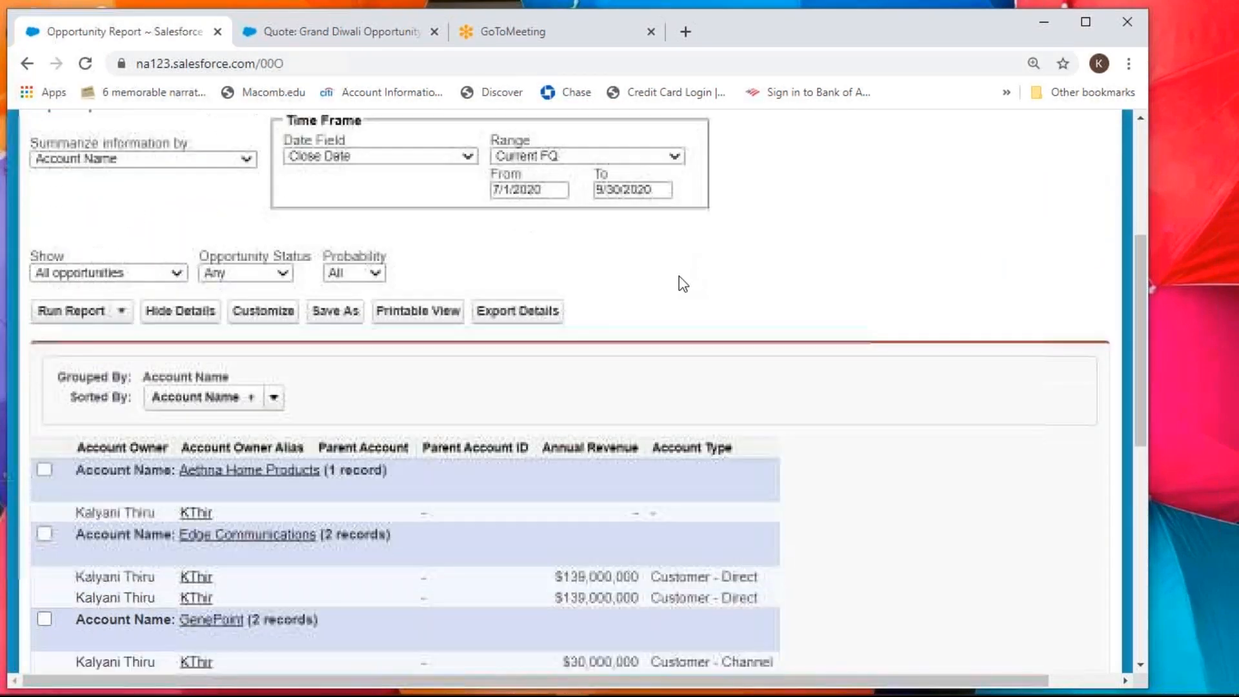
{"action": "scroll", "coordinate": [683, 284], "scroll_direction": "down", "scroll_amount": 3}
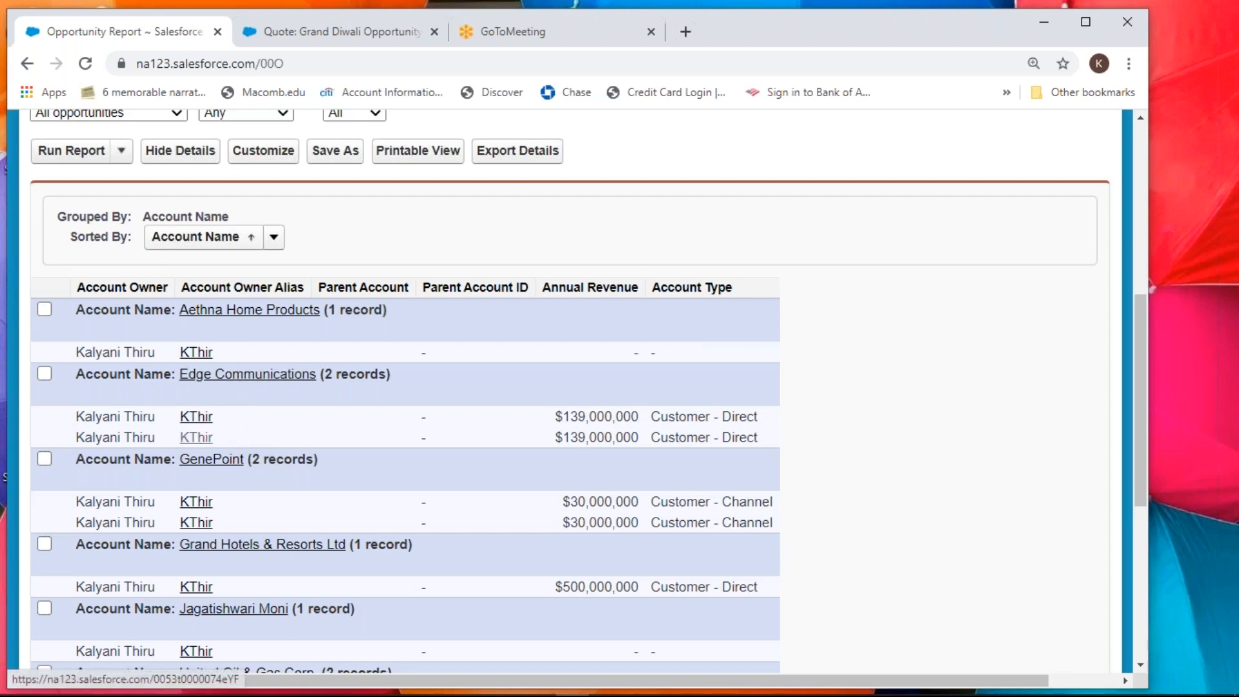
{"action": "scroll", "coordinate": [196, 297], "scroll_direction": "down", "scroll_amount": 5}
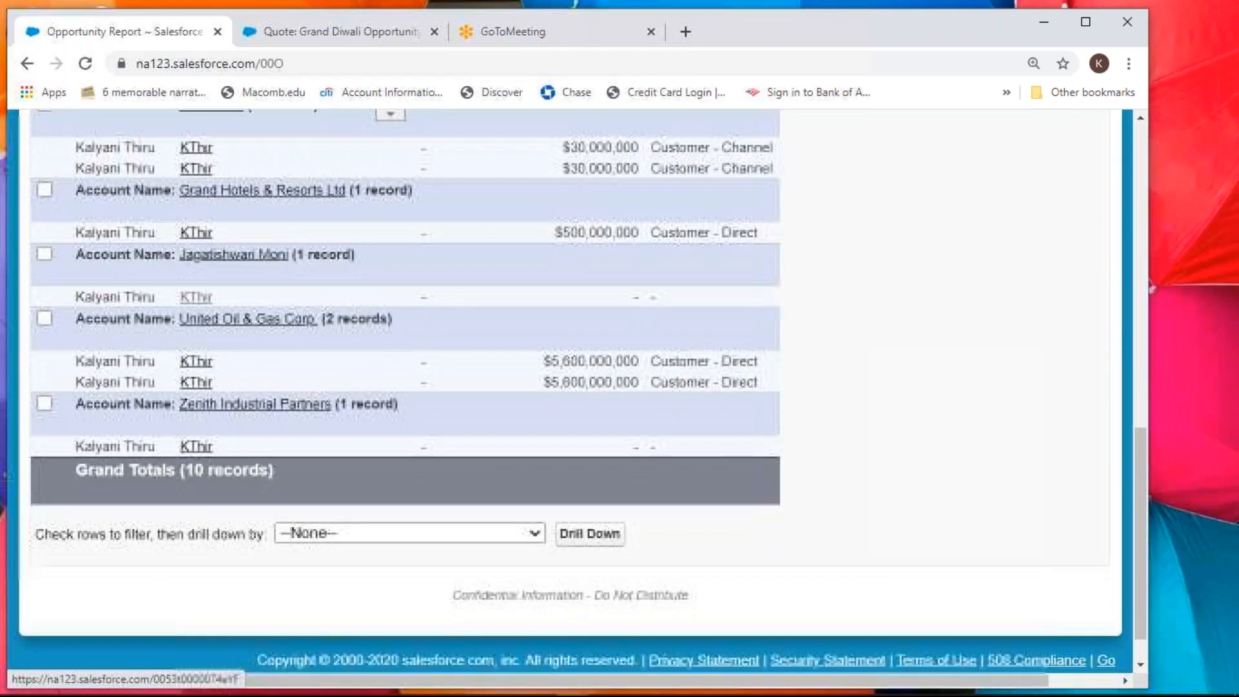
{"action": "scroll", "coordinate": [196, 297], "scroll_direction": "up", "scroll_amount": 2}
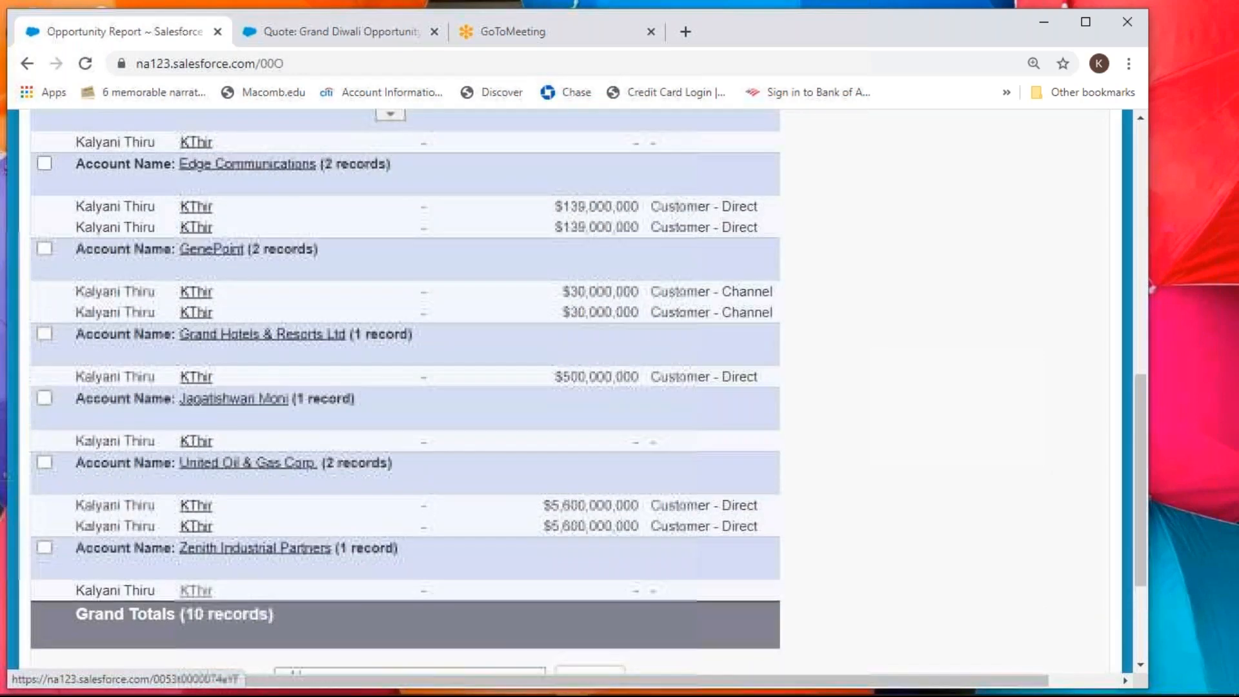
{"action": "scroll", "coordinate": [196, 446], "scroll_direction": "up", "scroll_amount": 1}
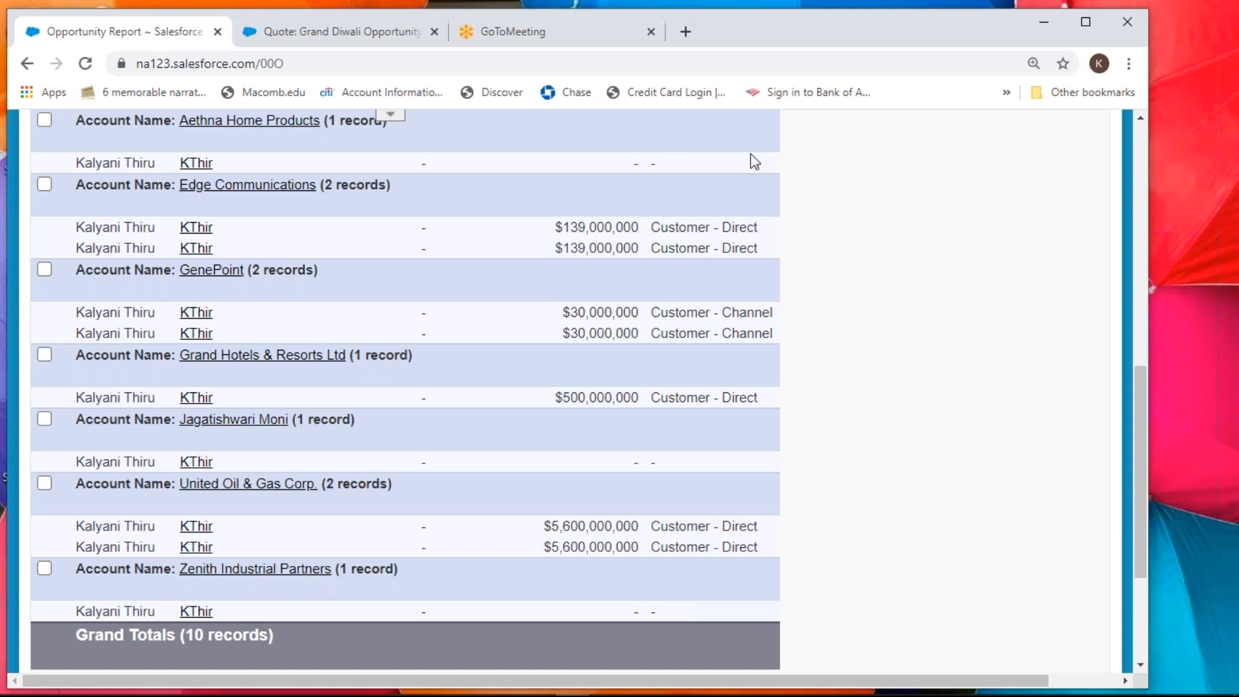
{"action": "scroll", "coordinate": [835, 221], "scroll_direction": "up", "scroll_amount": 10}
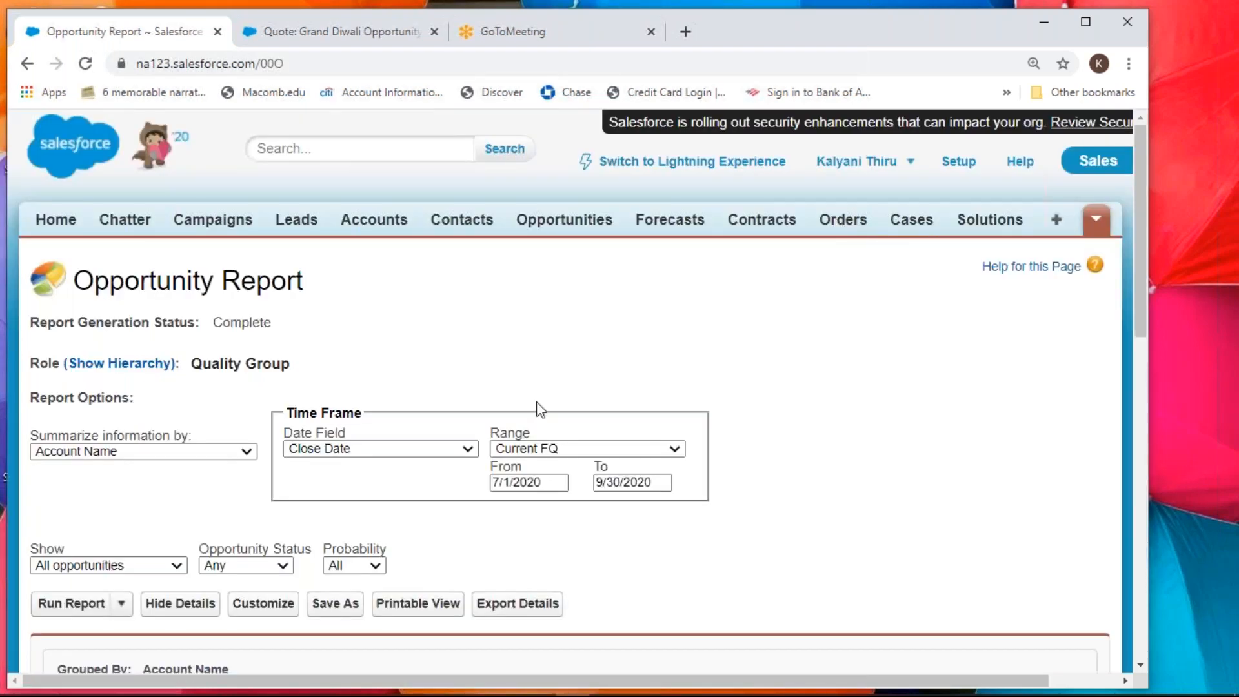
- Reopen the opportunity report for customization and remove the Annual Revenue and Account Type columns
{"action": "left_click", "coordinate": [255, 612]}
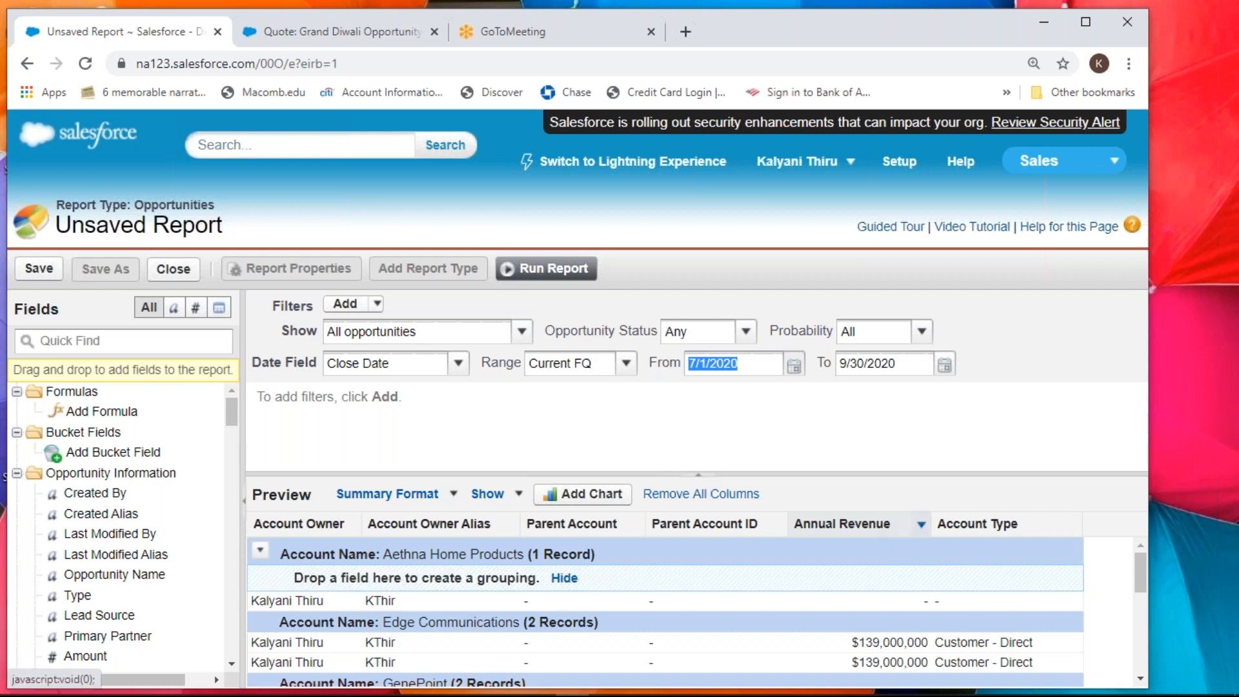
{"action": "left_click", "coordinate": [921, 524]}
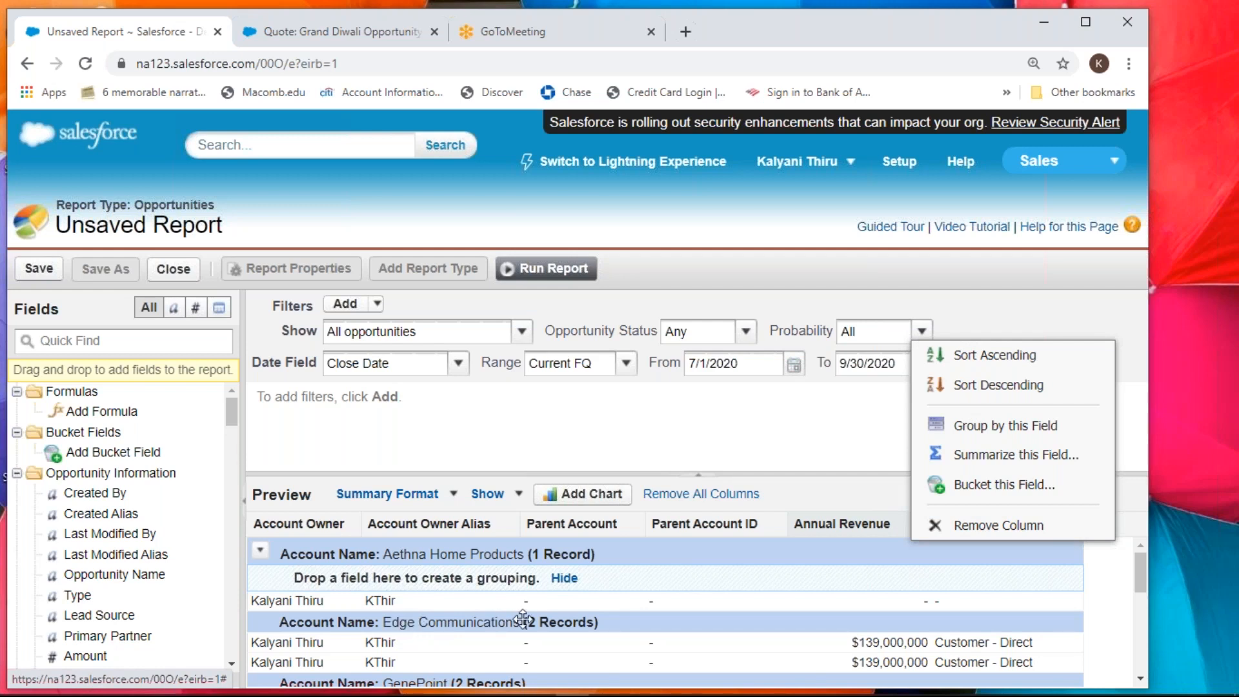
{"action": "left_click", "coordinate": [933, 531]}
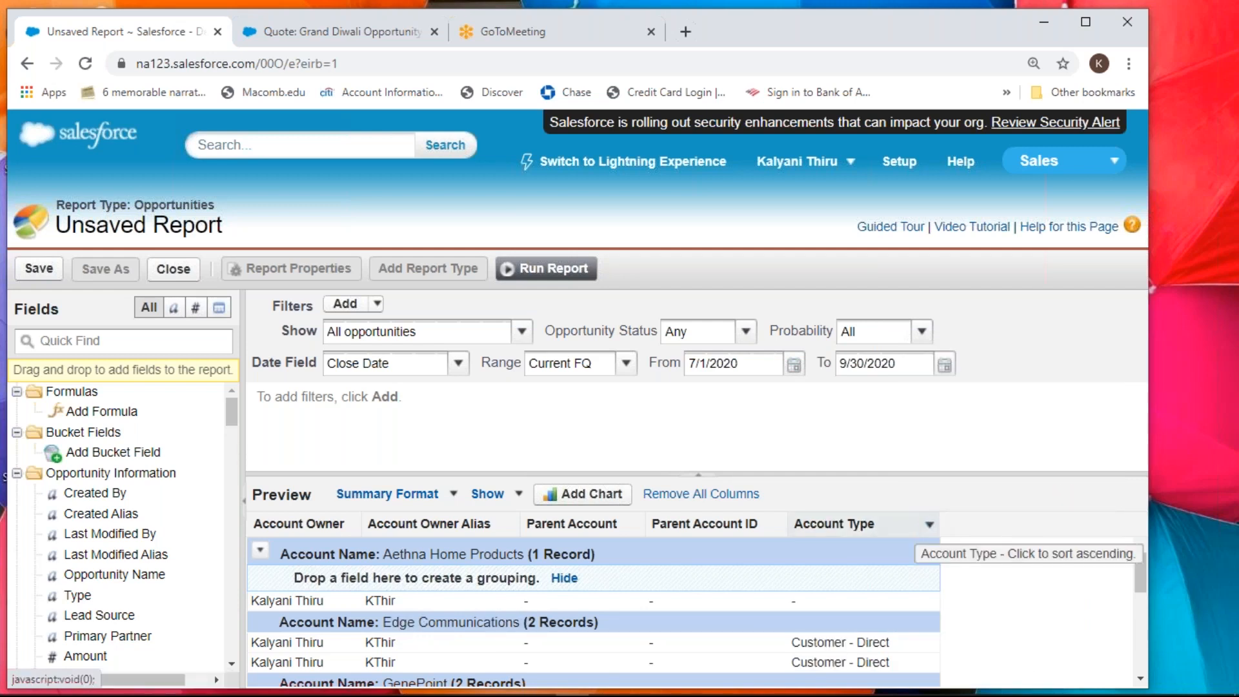
{"action": "left_click", "coordinate": [929, 525]}
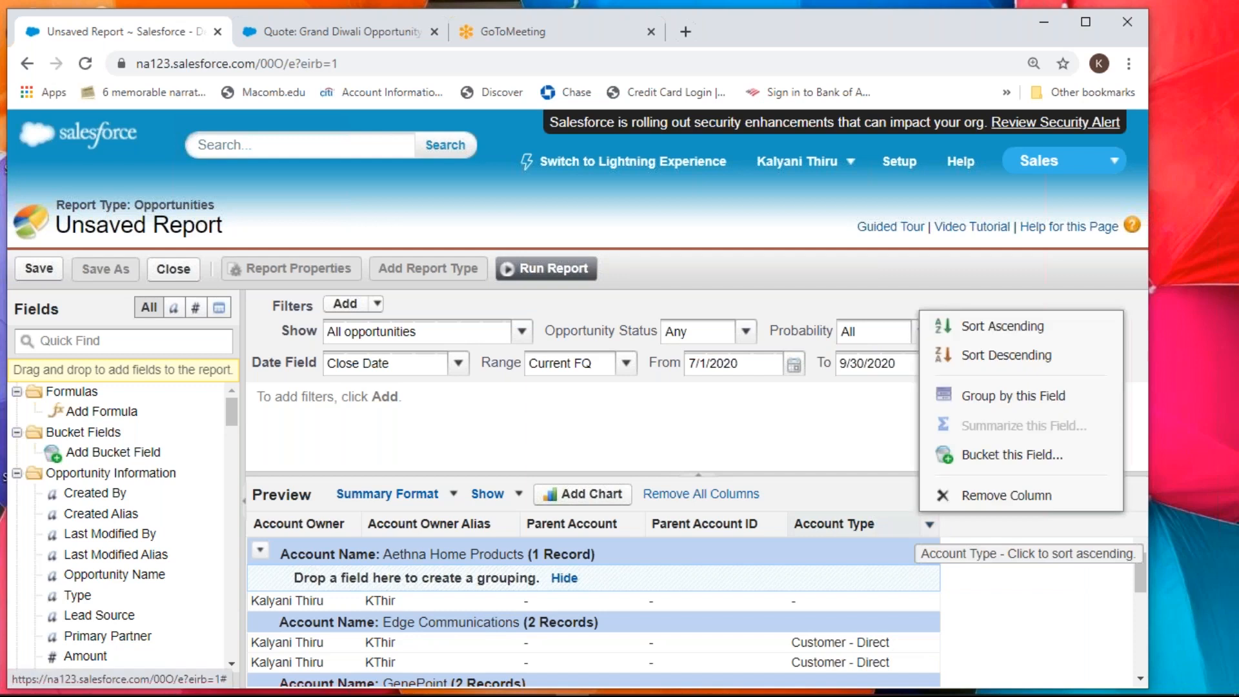
{"action": "left_click", "coordinate": [947, 495]}
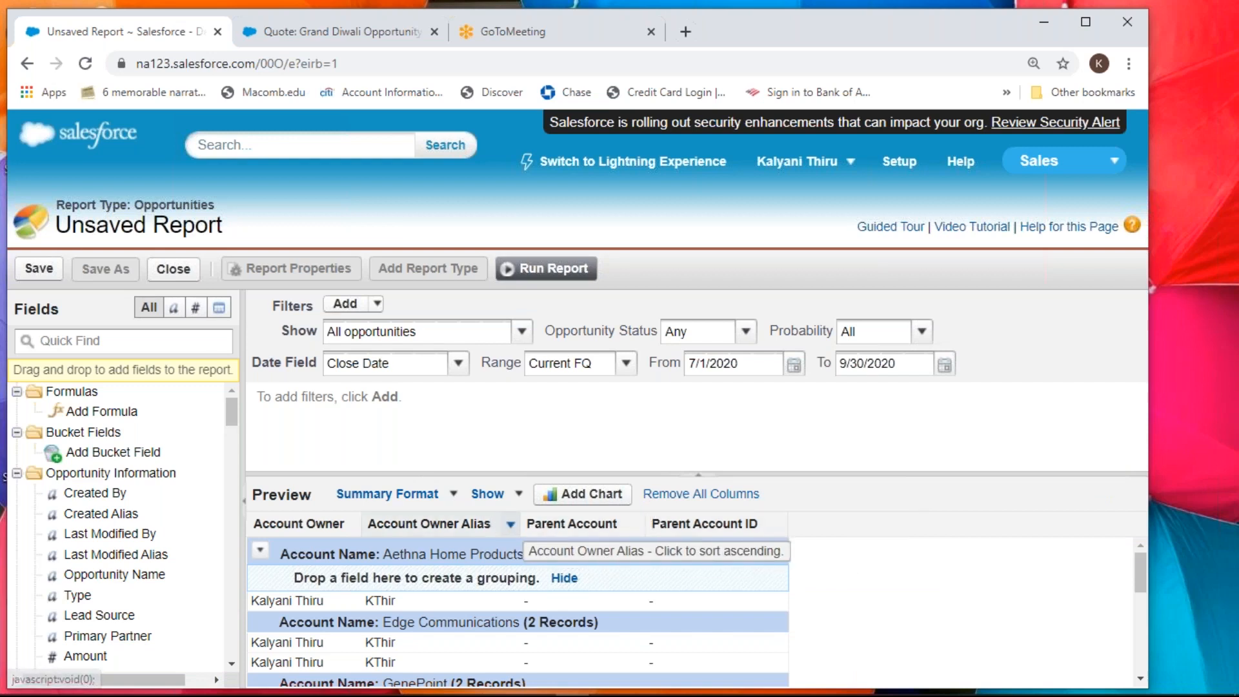
- Remove the Account Owner Alias, Parent Account and Parent Account ID columns from the report
{"action": "left_click", "coordinate": [510, 524]}
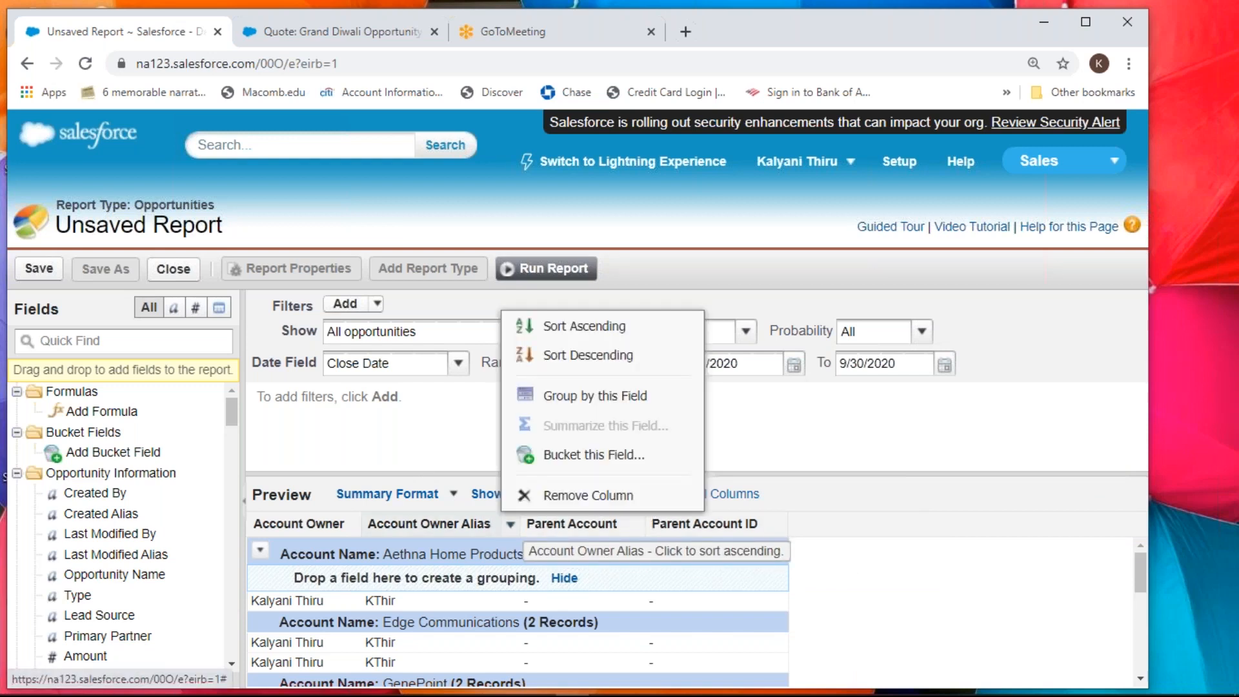
{"action": "left_click", "coordinate": [524, 495]}
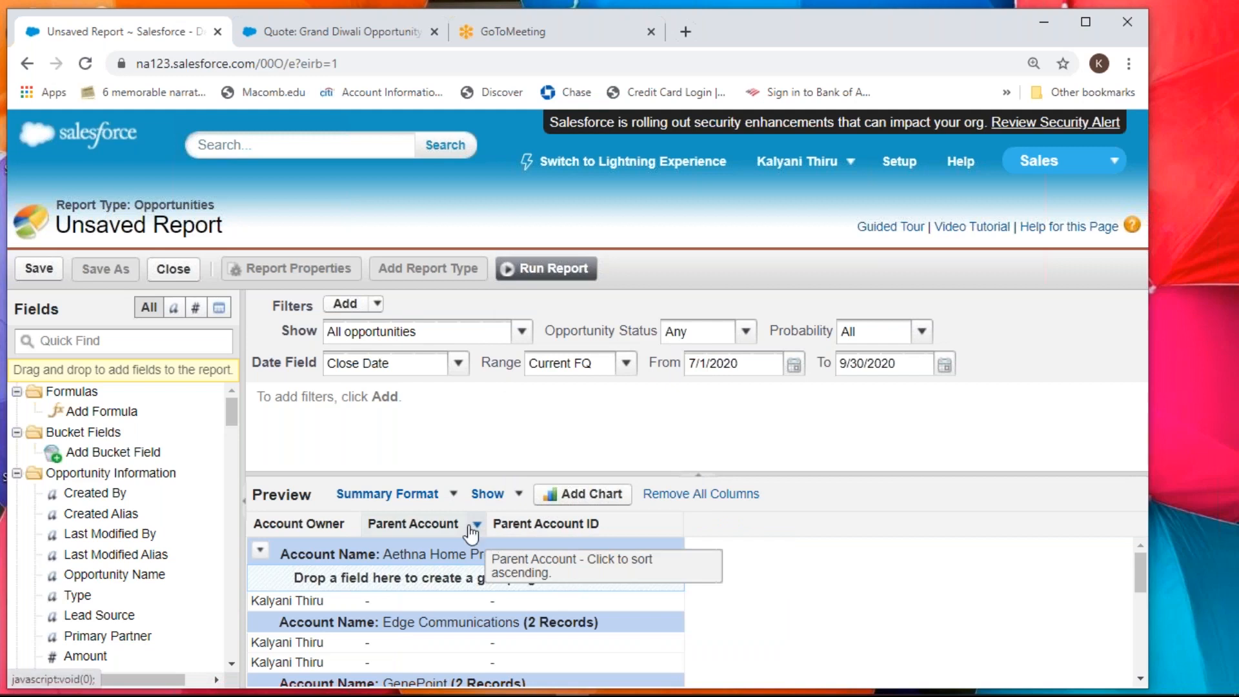
{"action": "left_click", "coordinate": [474, 526]}
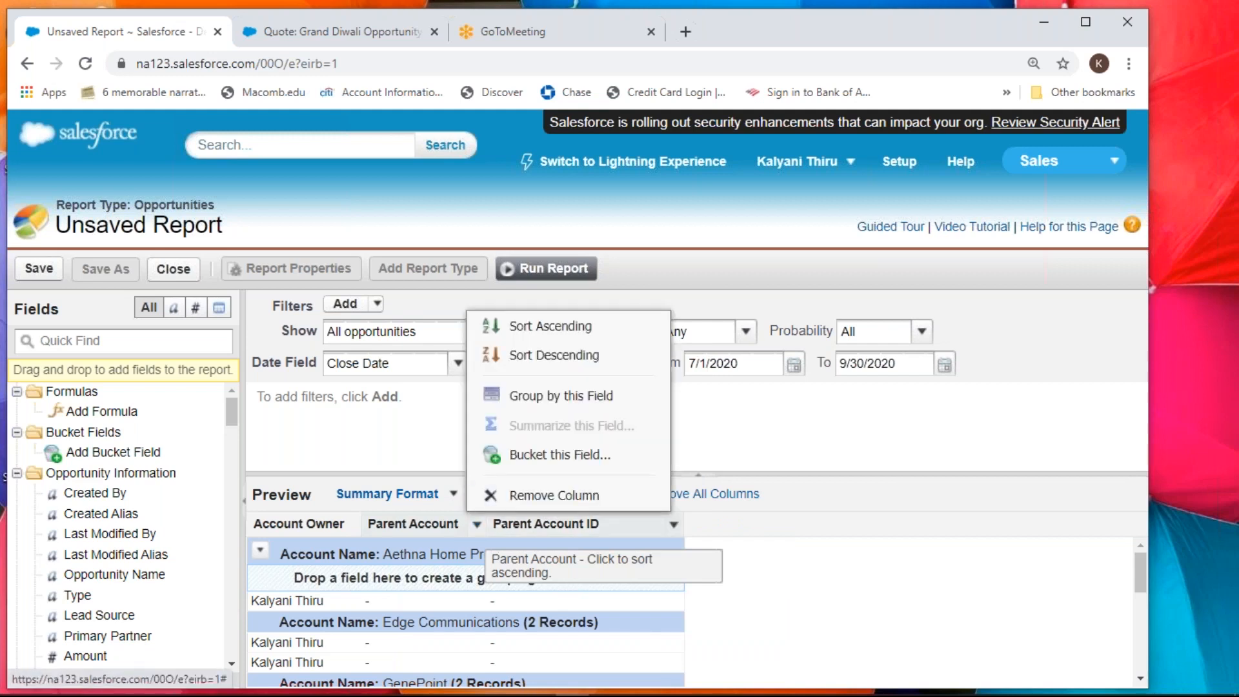
{"action": "left_click", "coordinate": [542, 495]}
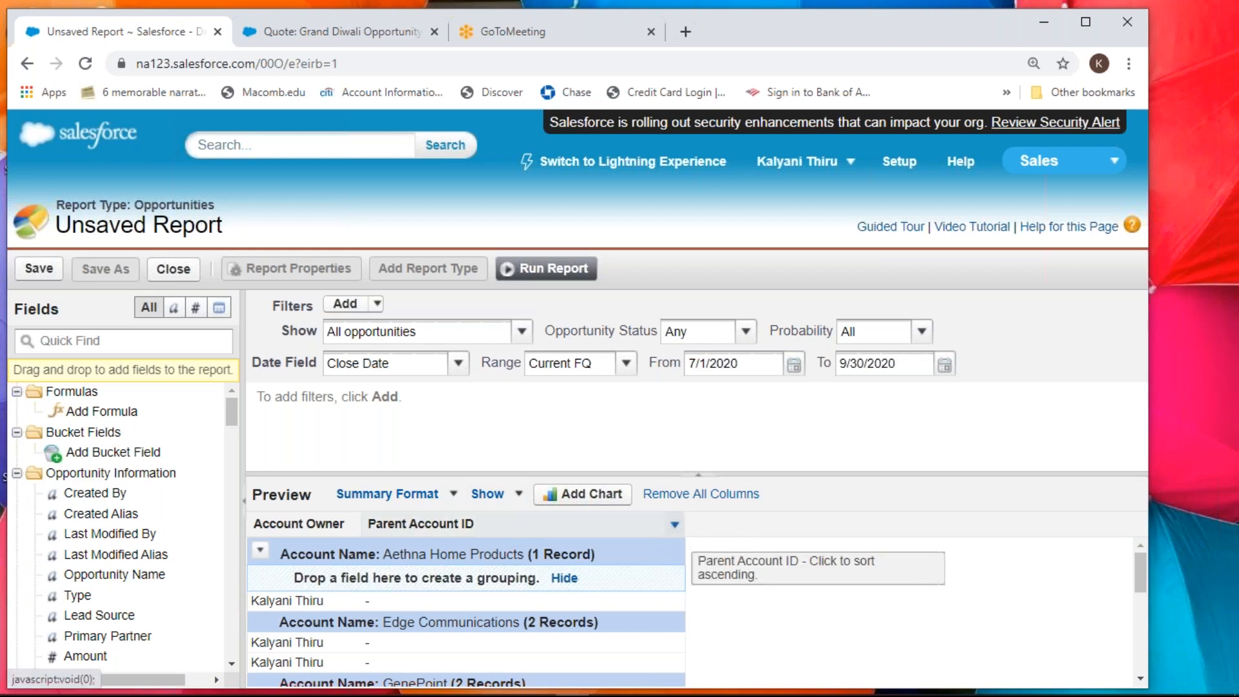
{"action": "left_click", "coordinate": [674, 524]}
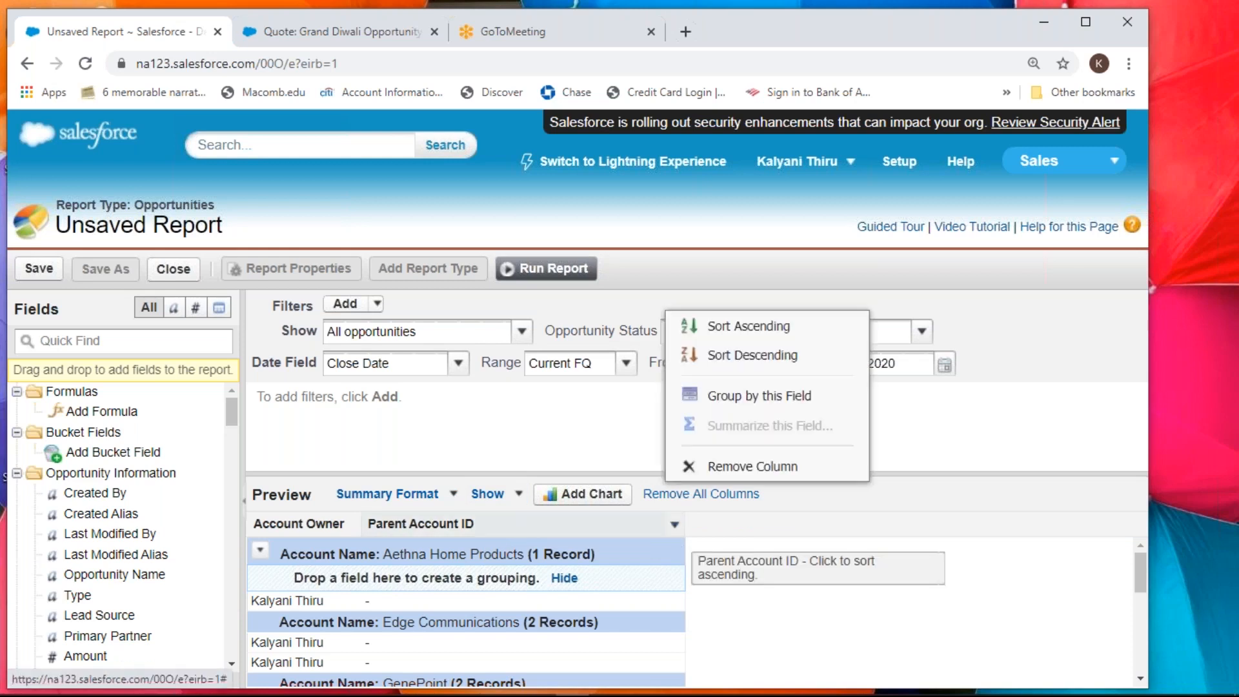
{"action": "left_click", "coordinate": [711, 467]}
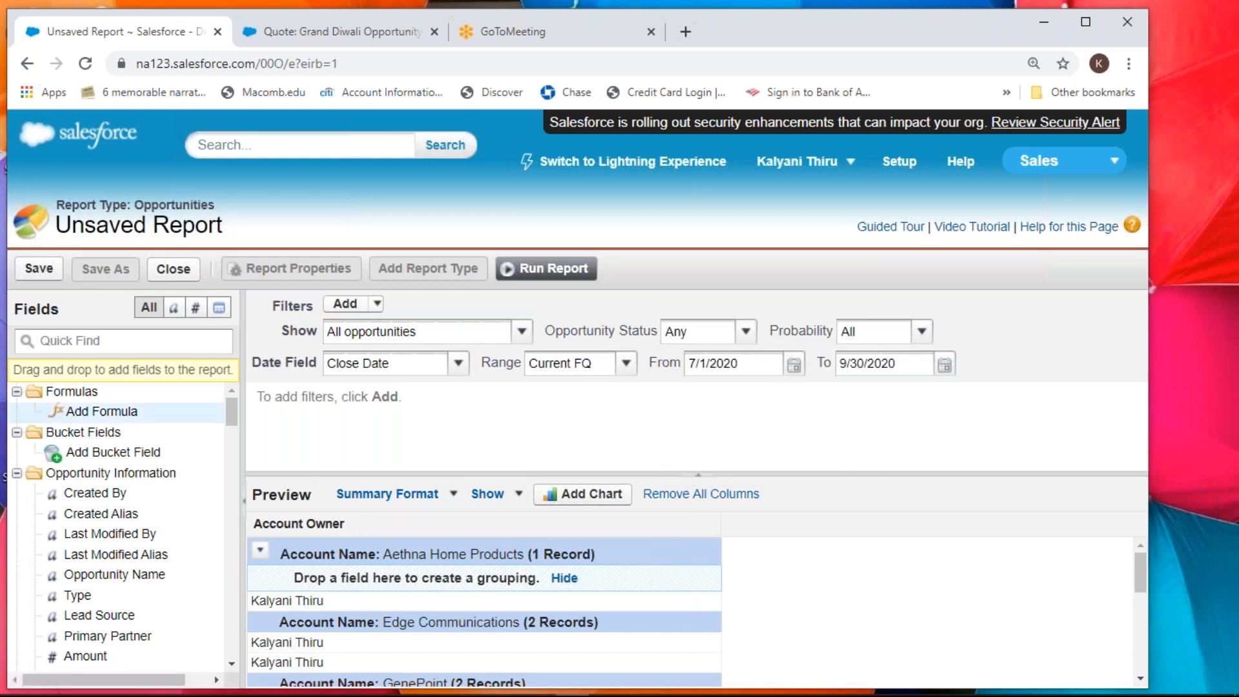
- Search the fields for "amount" and "rev" to add the Amount and Annual Revenue columns to the report
{"action": "left_click", "coordinate": [68, 334]}
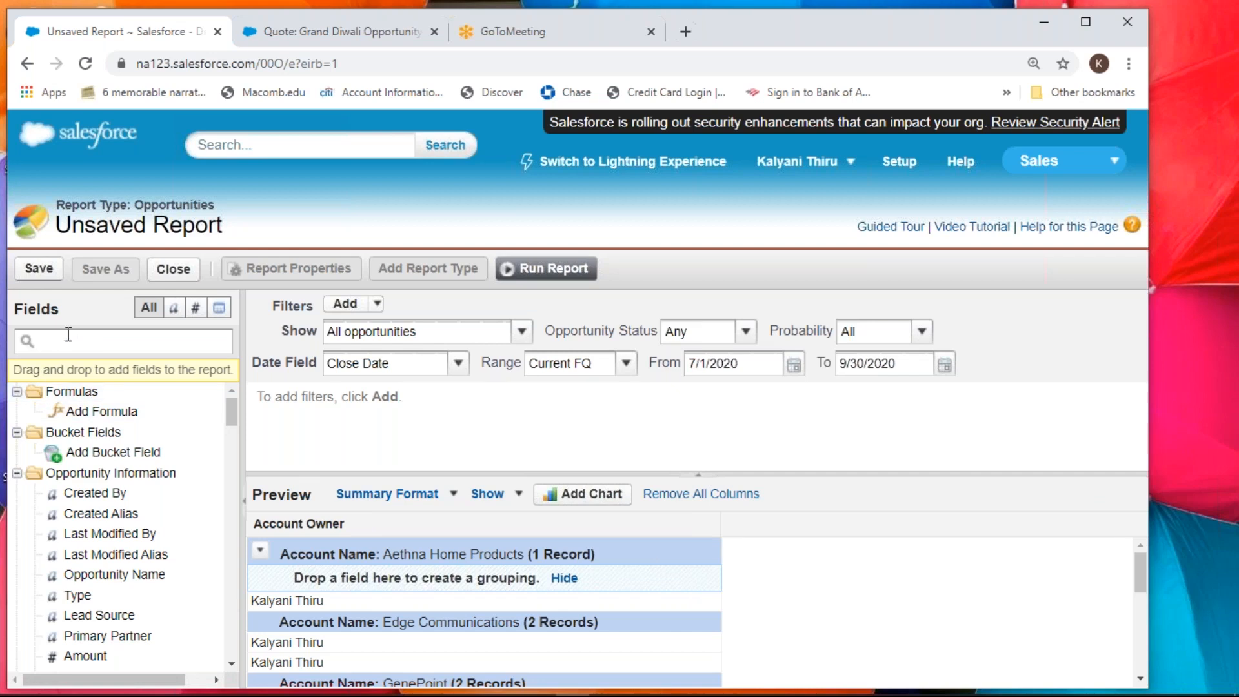
{"action": "type", "text": "amount"}
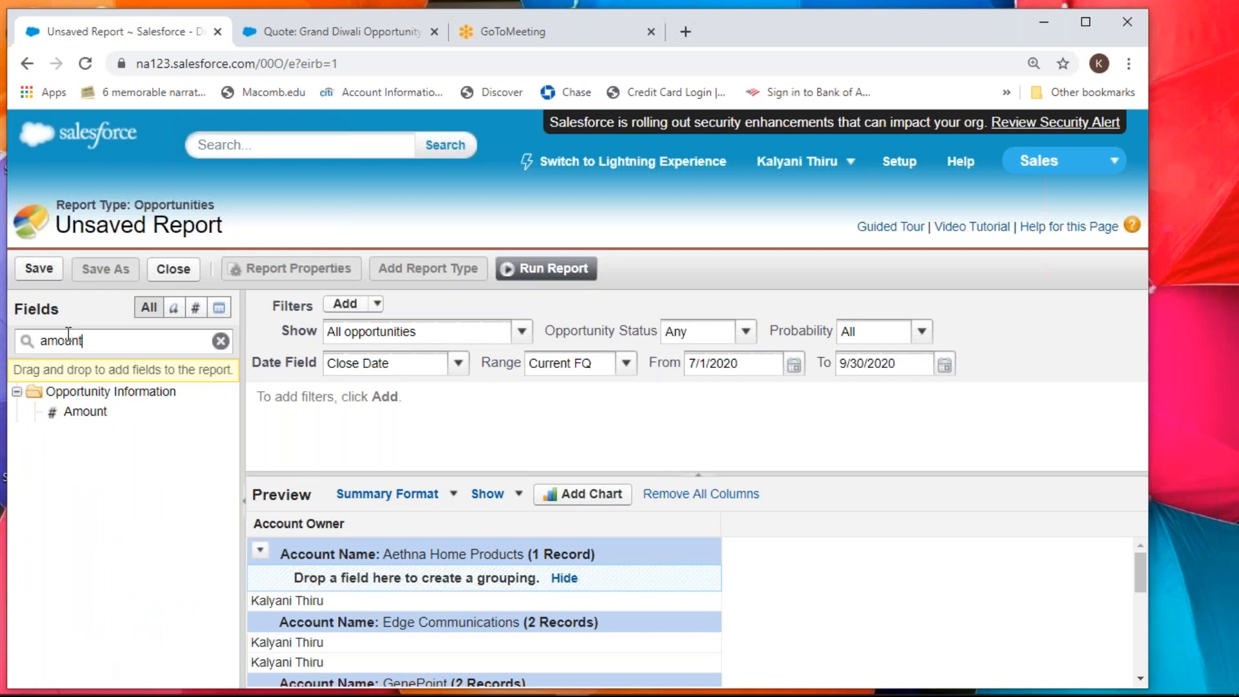
{"action": "double_click", "coordinate": [108, 416]}
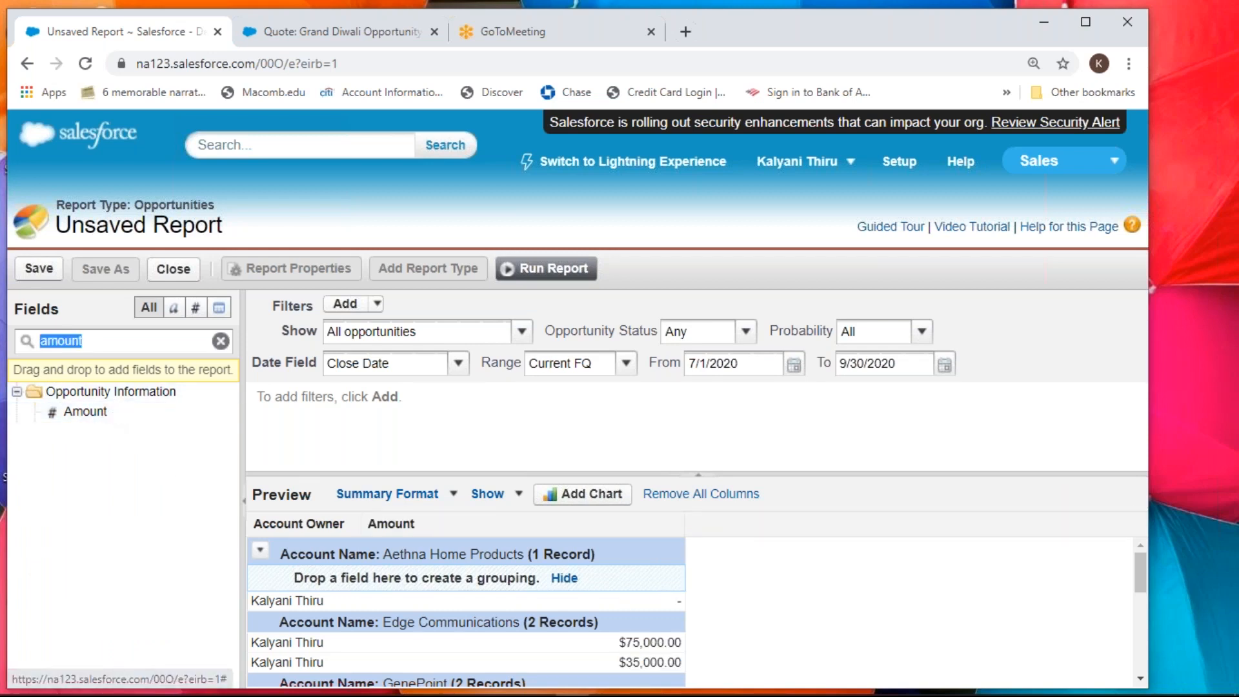
{"action": "key", "text": "BackSpace"}
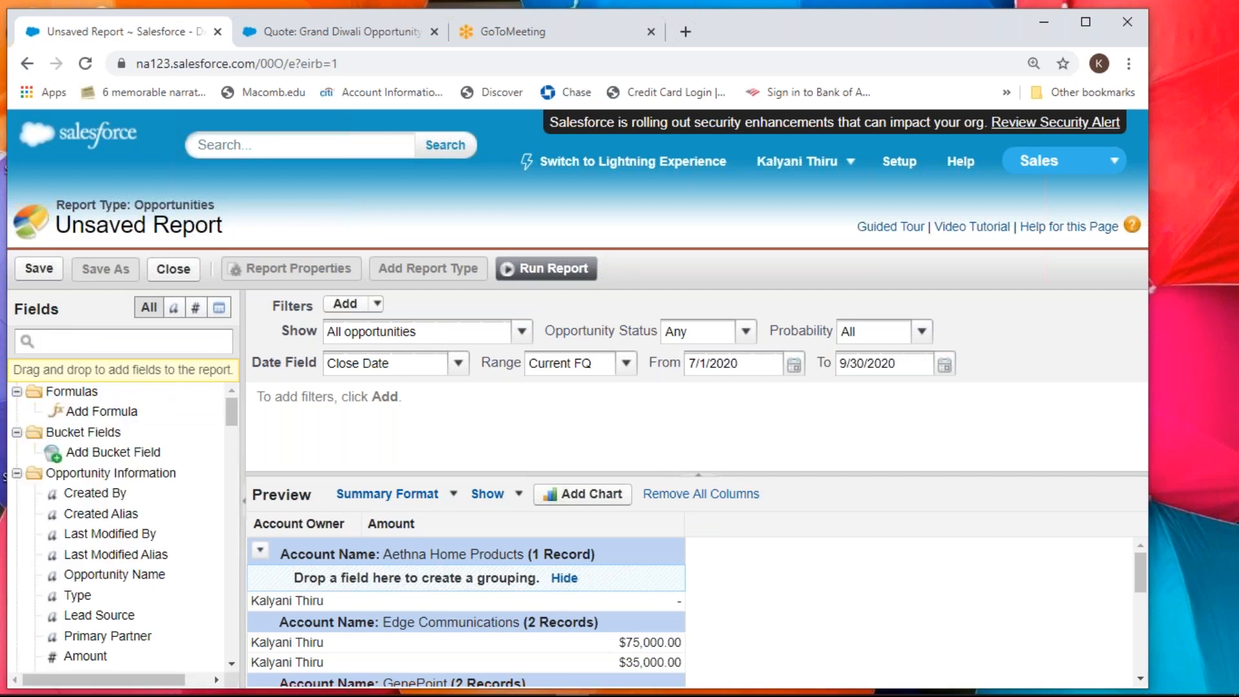
{"action": "type", "text": "rev"}
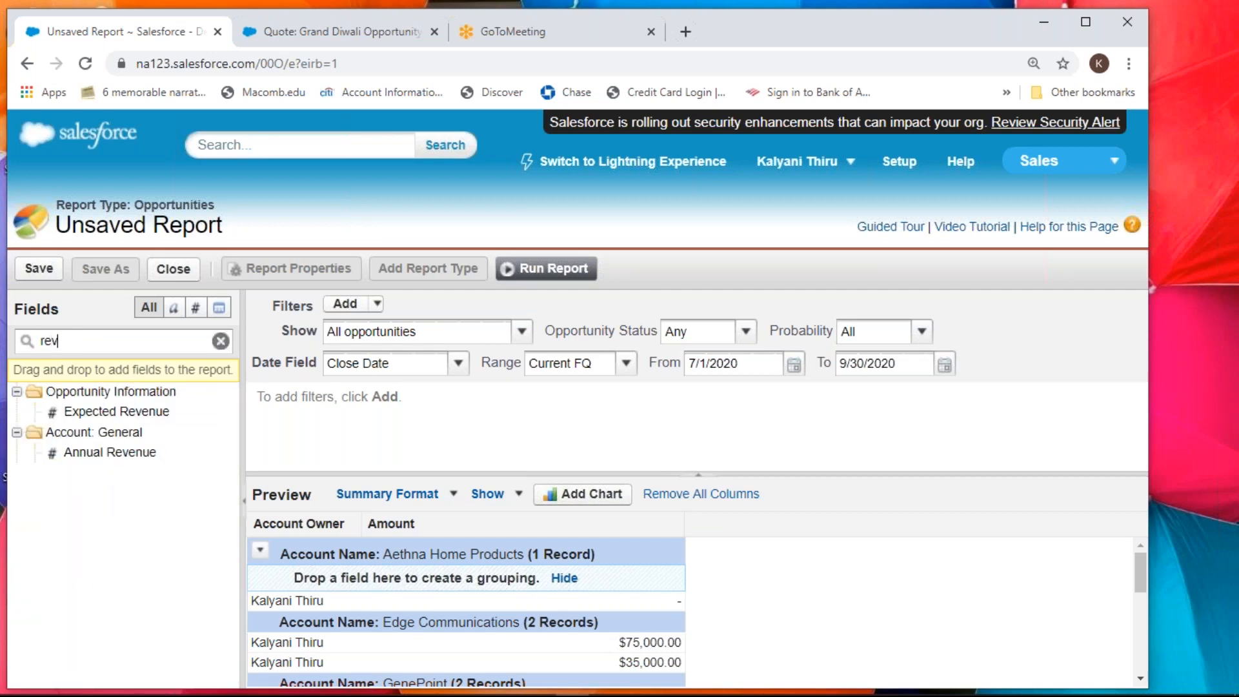
{"action": "double_click", "coordinate": [110, 452]}
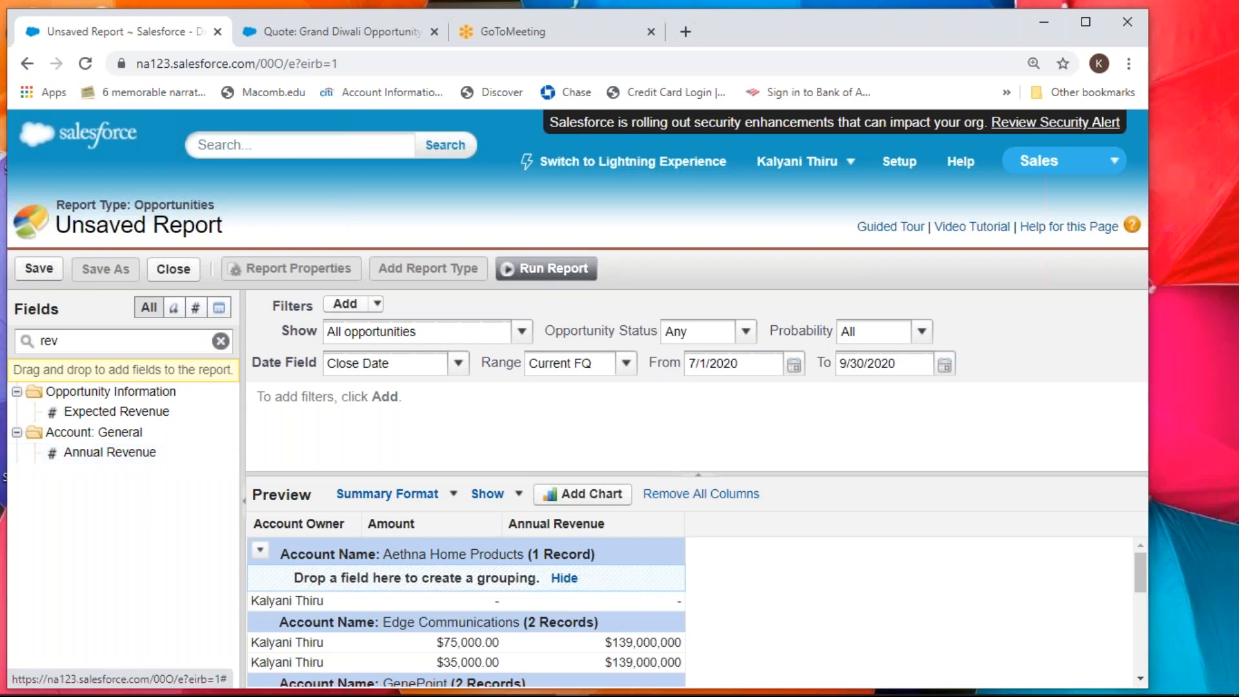
- Run the report and review the Amount and Annual Revenue values listed under each Account Name group
{"action": "left_click", "coordinate": [577, 274]}
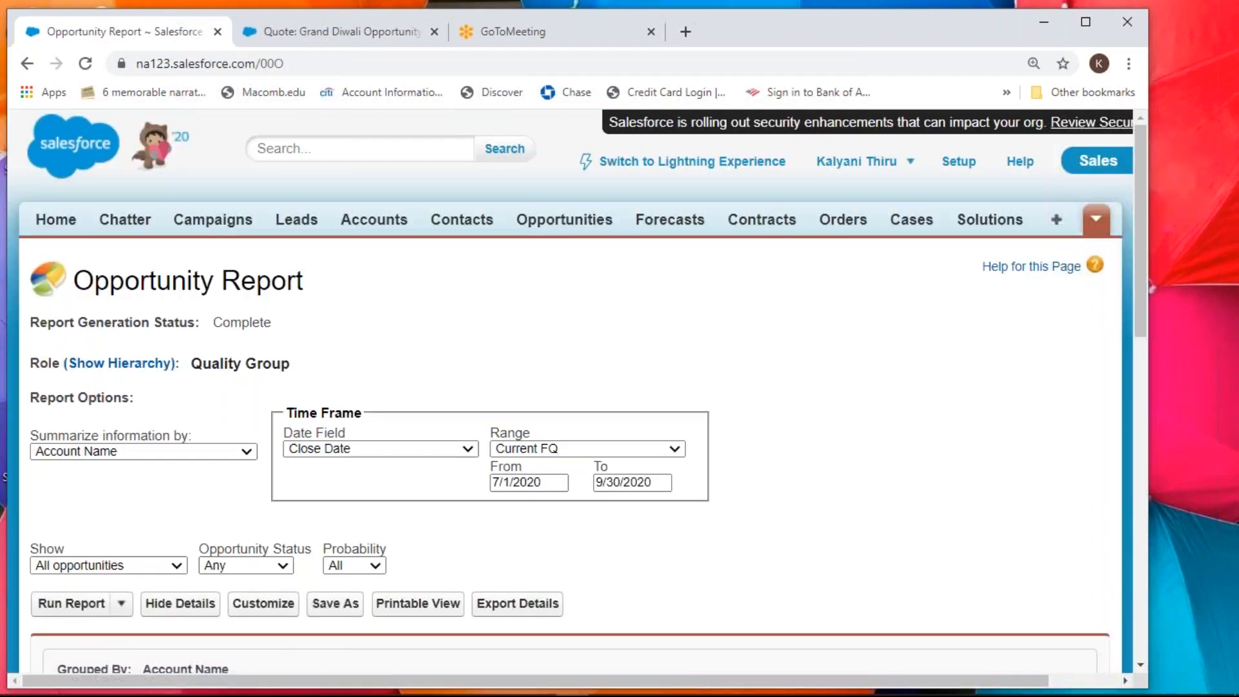
{"action": "scroll", "coordinate": [642, 390], "scroll_direction": "down", "scroll_amount": 6}
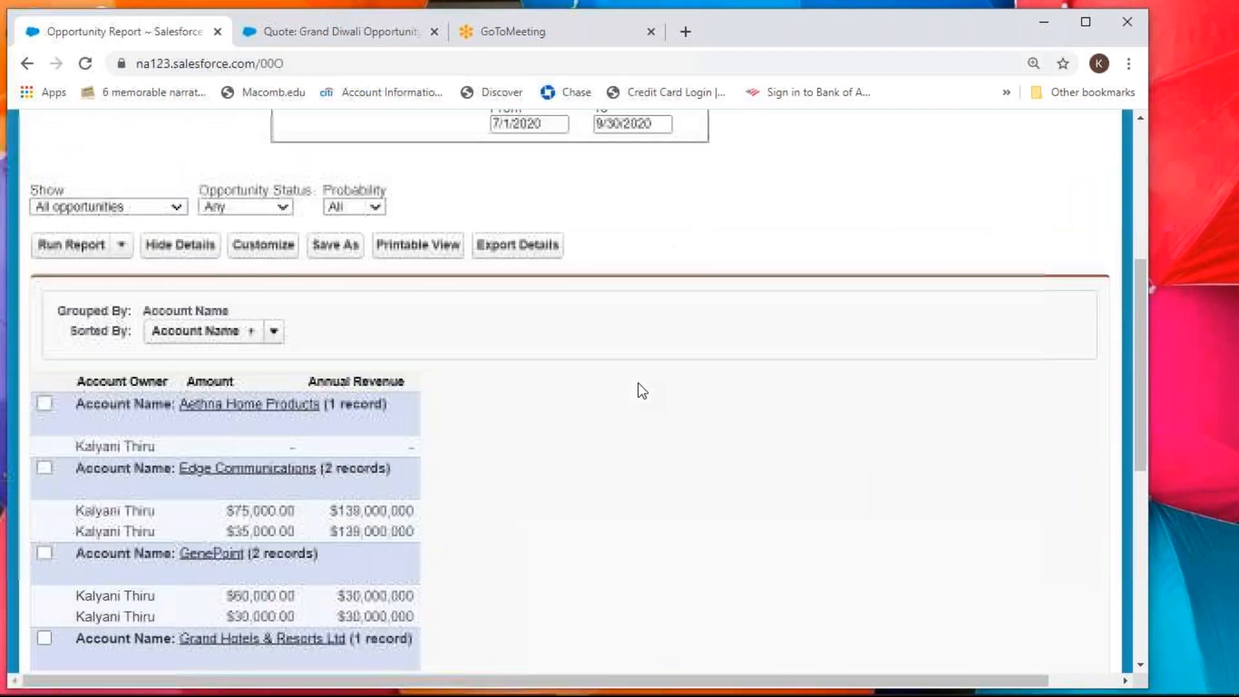
{"action": "scroll", "coordinate": [642, 391], "scroll_direction": "down", "scroll_amount": 2}
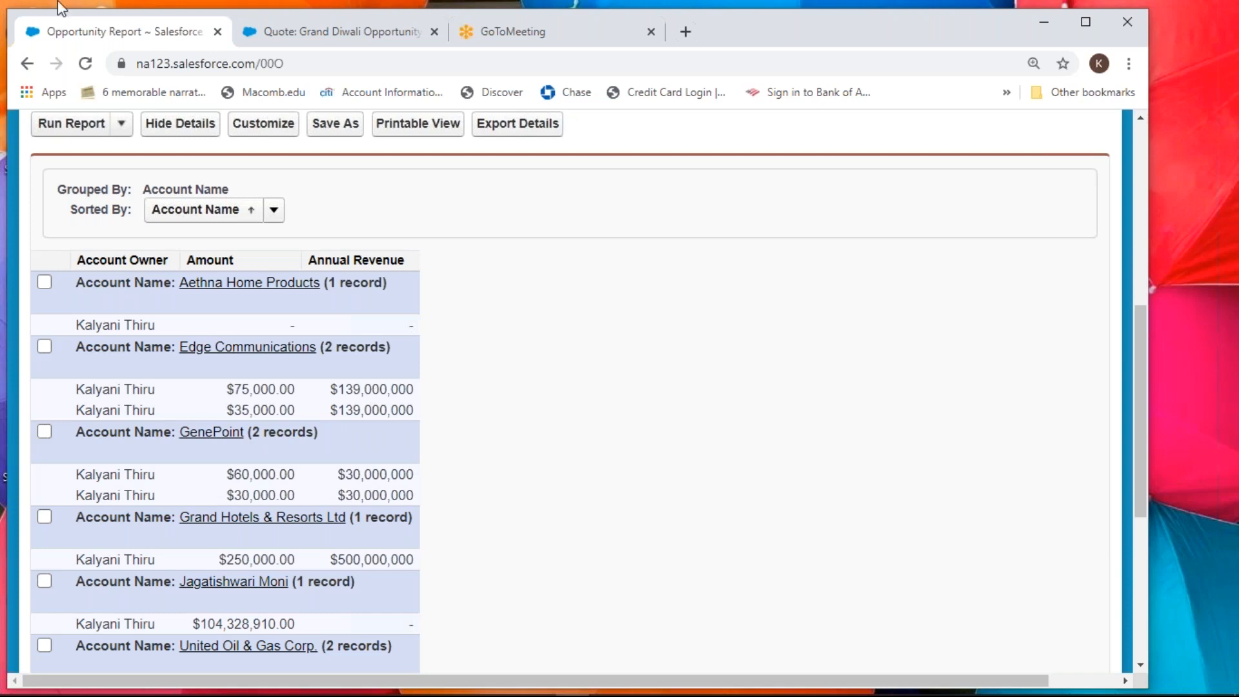
{"action": "left_click", "coordinate": [572, 40]}
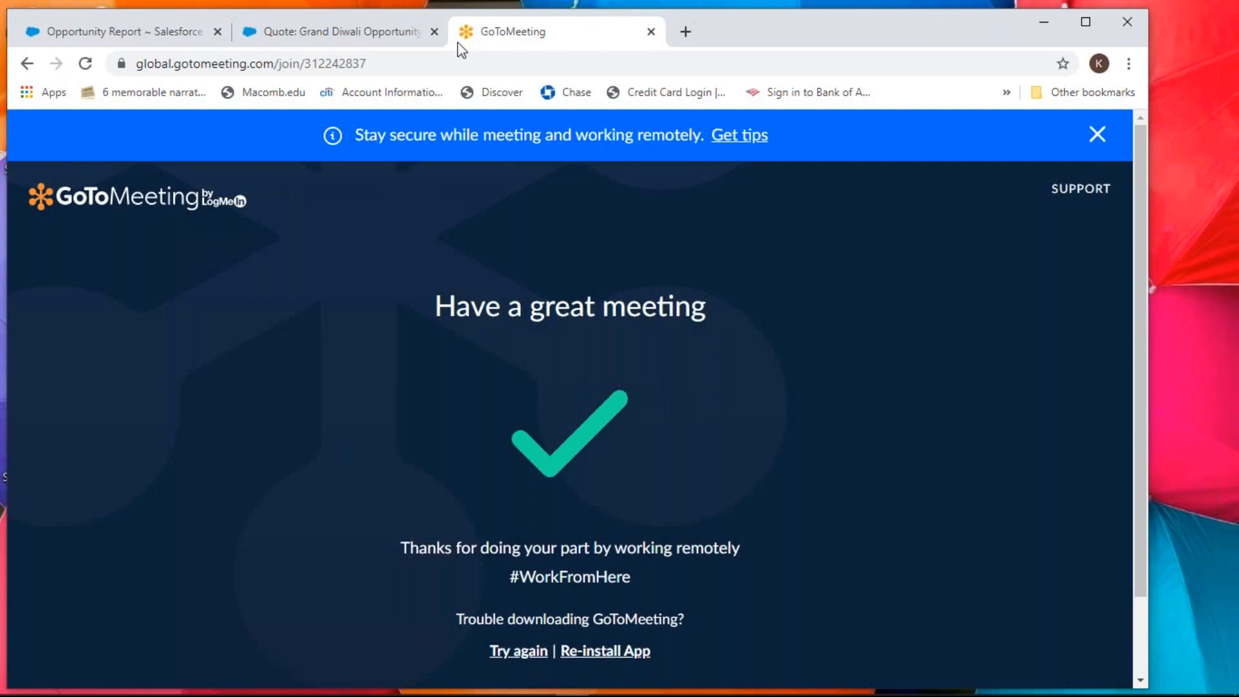
{"action": "left_click", "coordinate": [396, 45]}
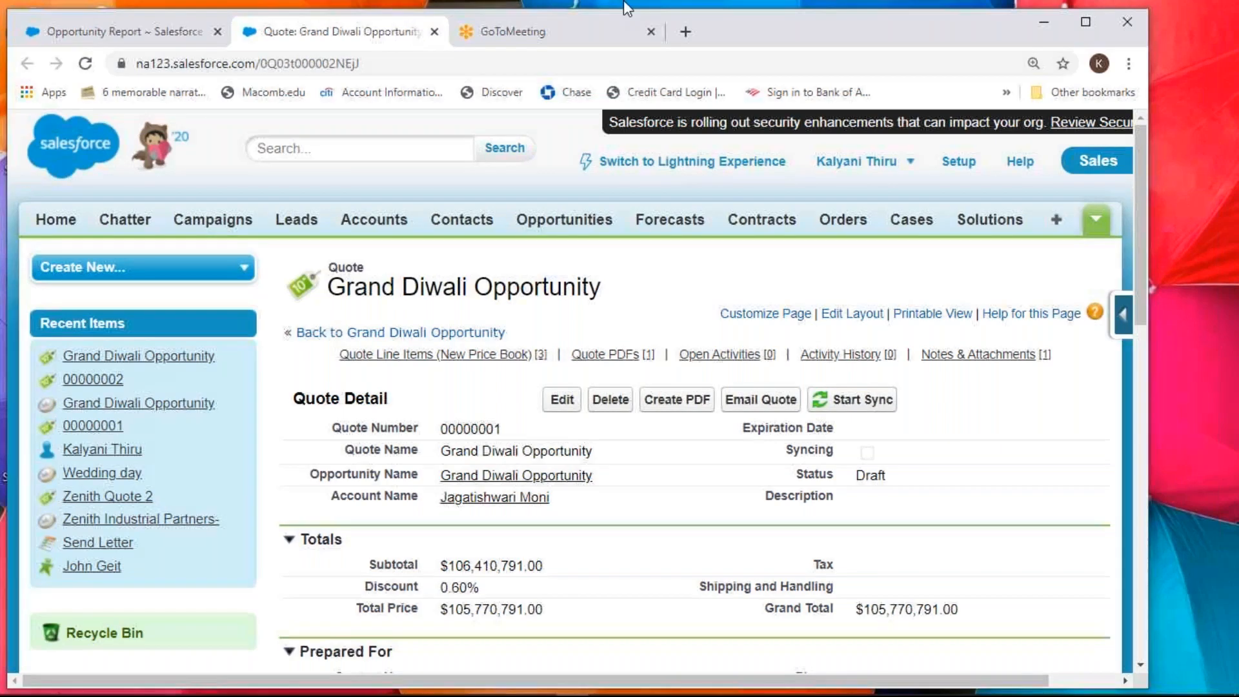
{"action": "left_click", "coordinate": [605, 32]}
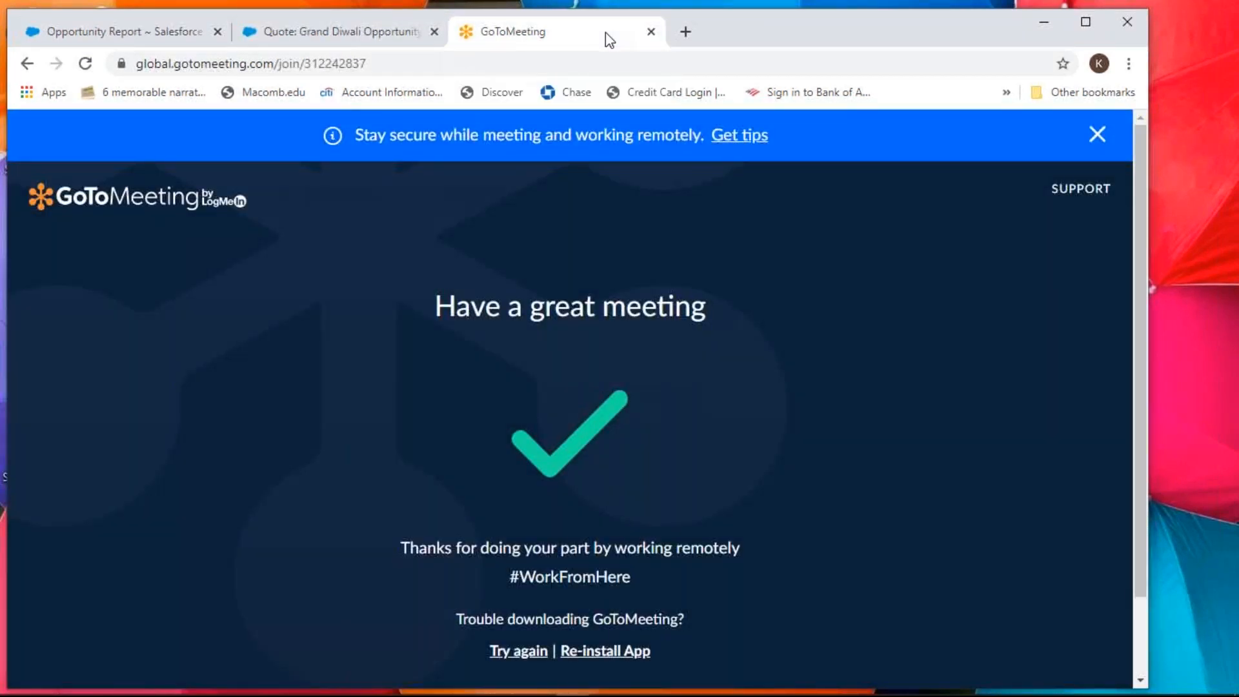
{"action": "left_click", "coordinate": [418, 41]}
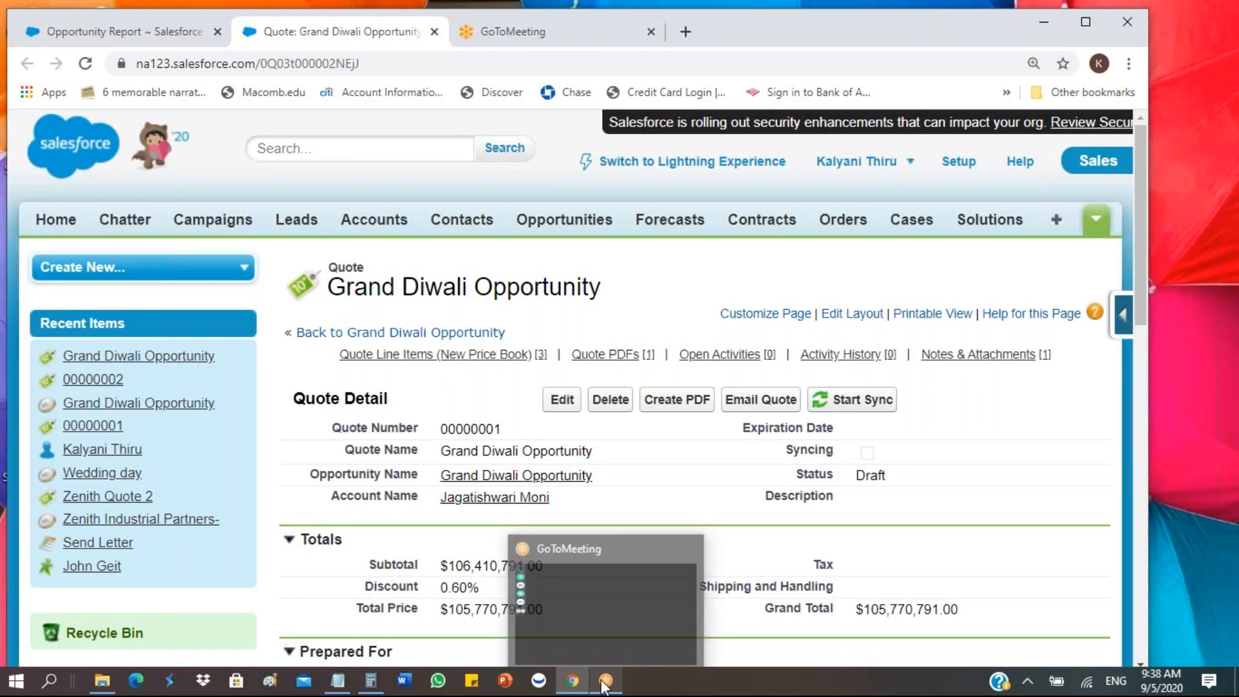
{"action": "left_click_drag", "start_coordinate": [701, 566], "coordinate": [701, 671]}
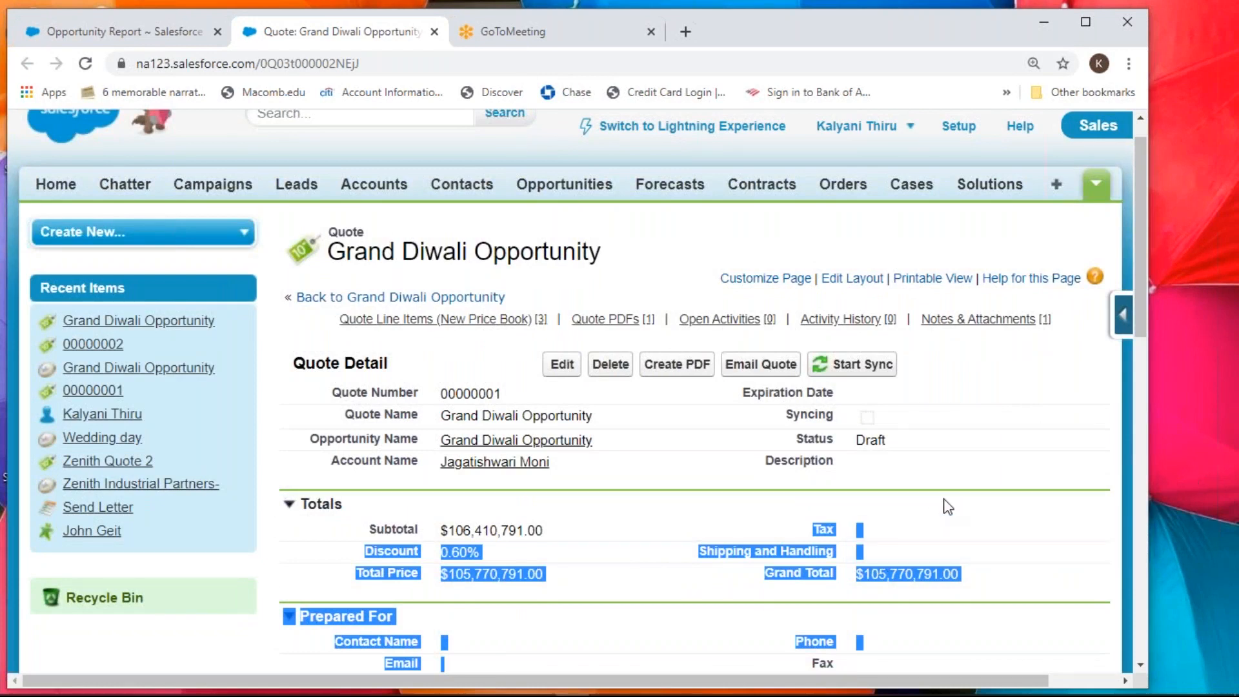
{"action": "left_click", "coordinate": [991, 442]}
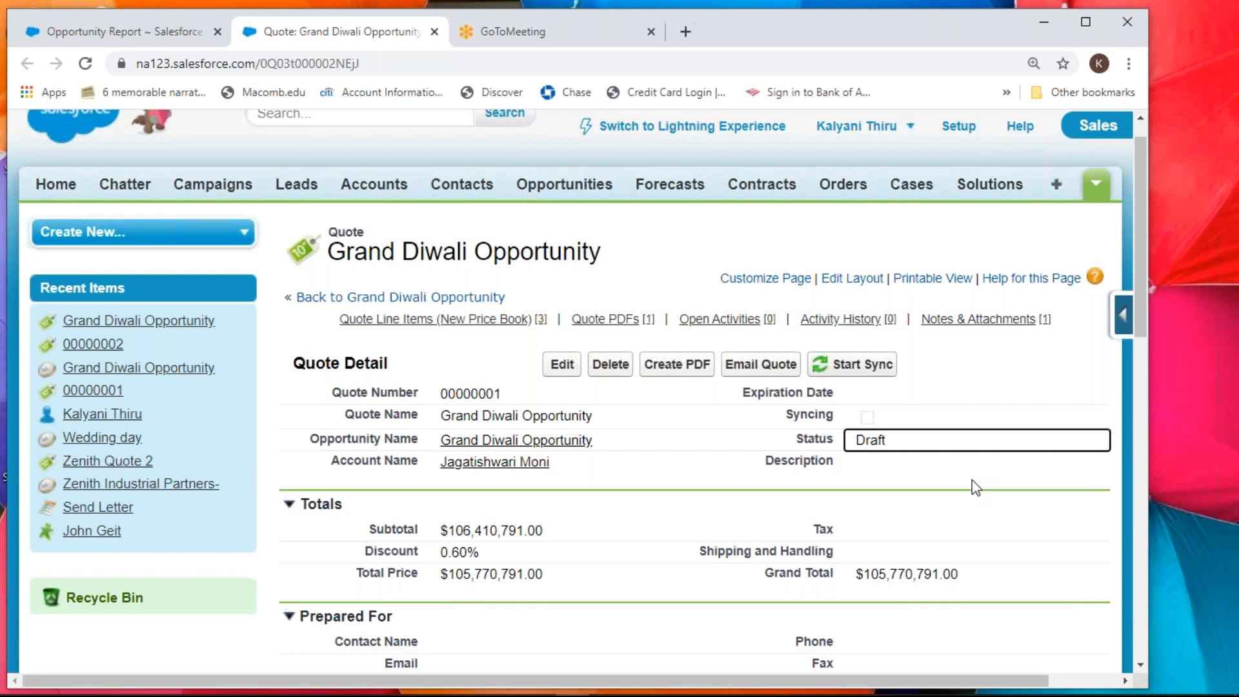
{"action": "mouse_move", "coordinate": [608, 684]}
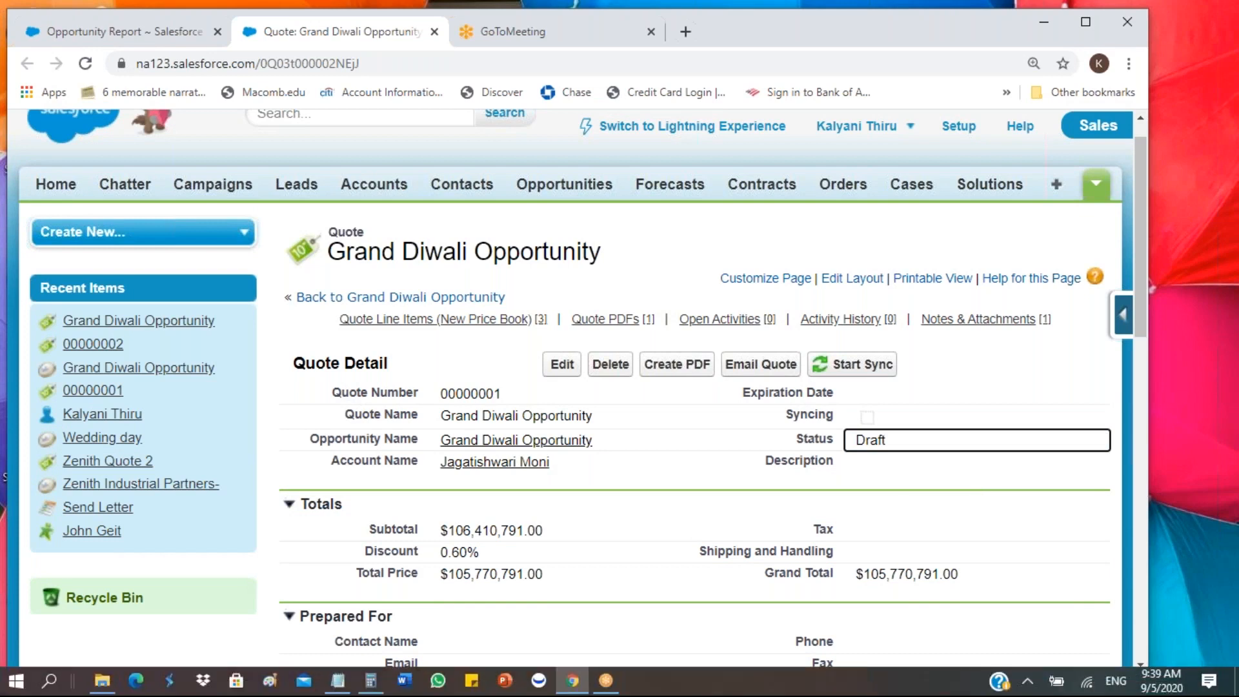
{"action": "left_click", "coordinate": [610, 637]}
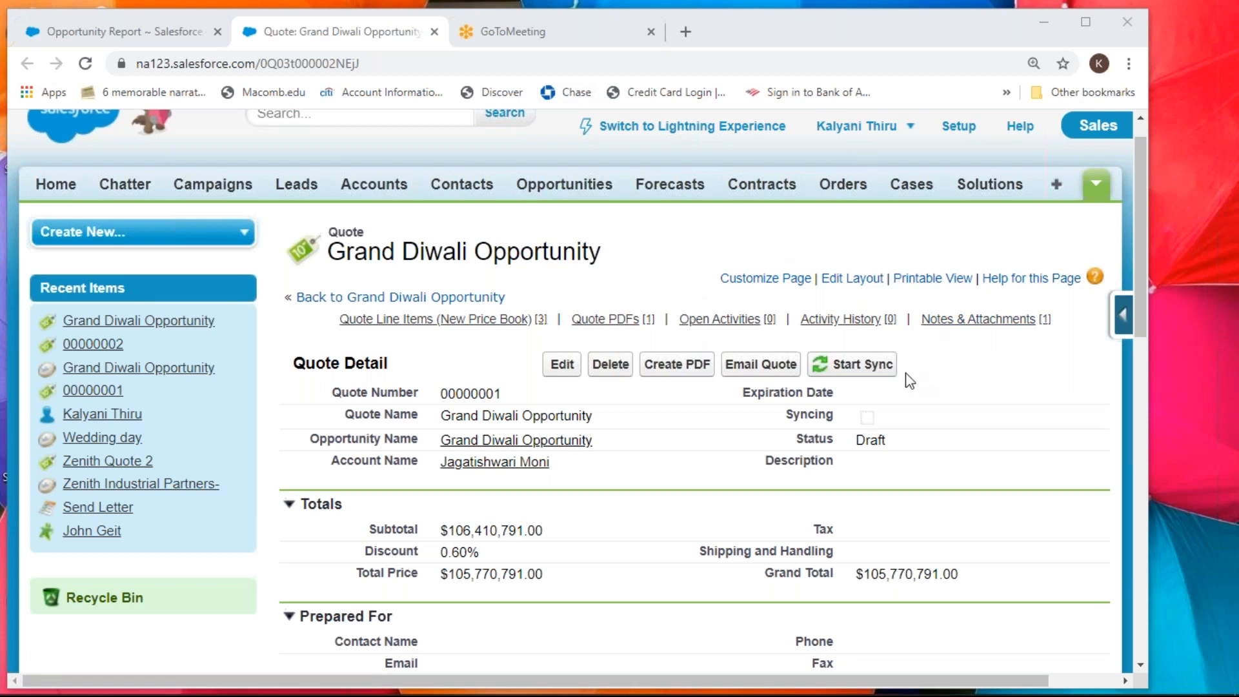
- Select the web address of the "Report on Multiple Child Objects with the Same Parent Object" knowledge article and minimize its window
{"action": "left_click", "coordinate": [844, 363]}
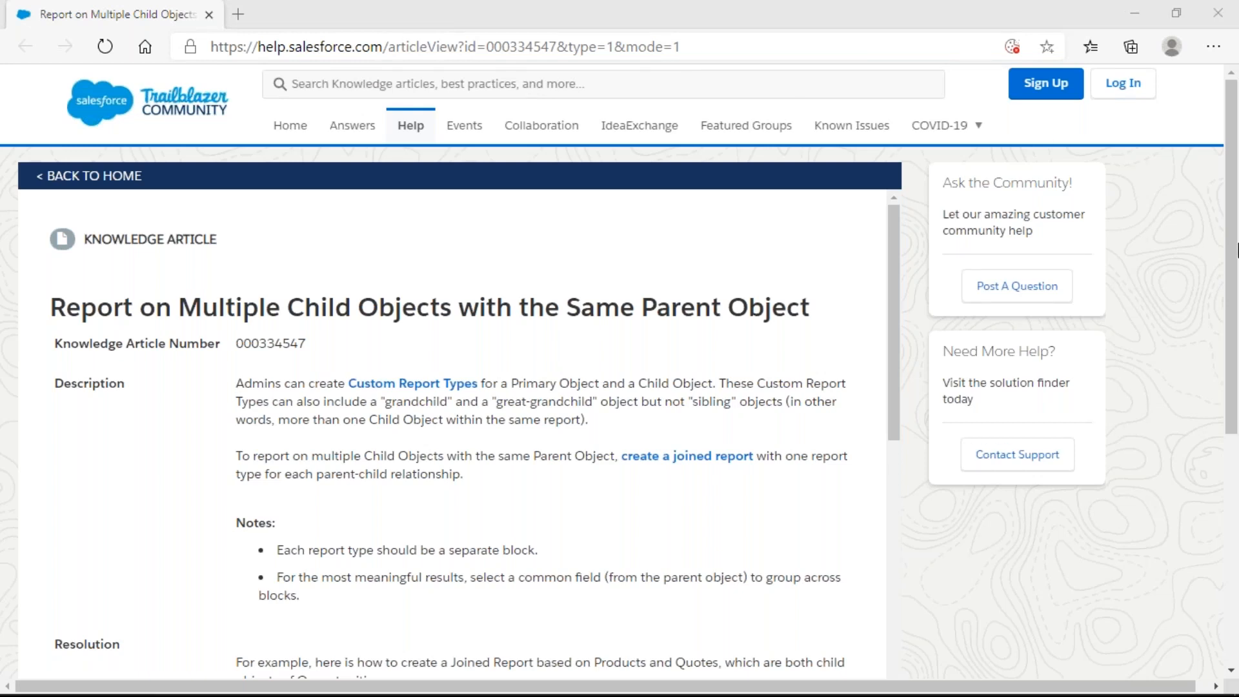
{"action": "left_click", "coordinate": [616, 48]}
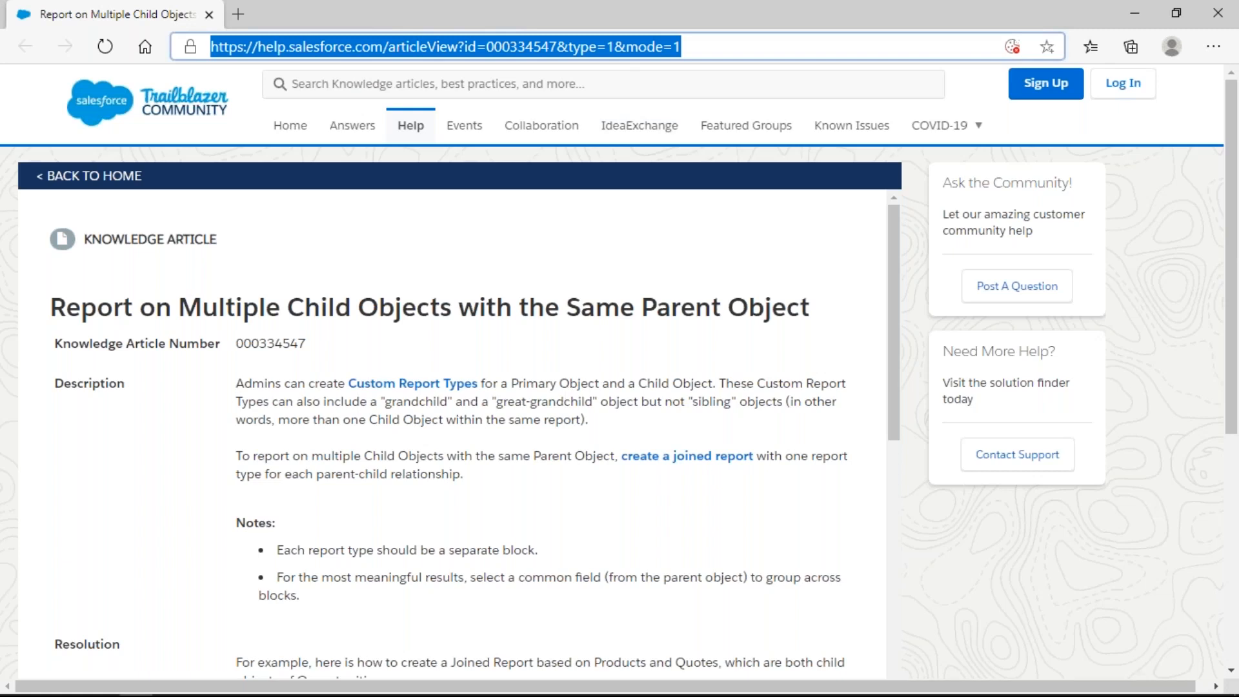
{"action": "left_click", "coordinate": [1134, 14]}
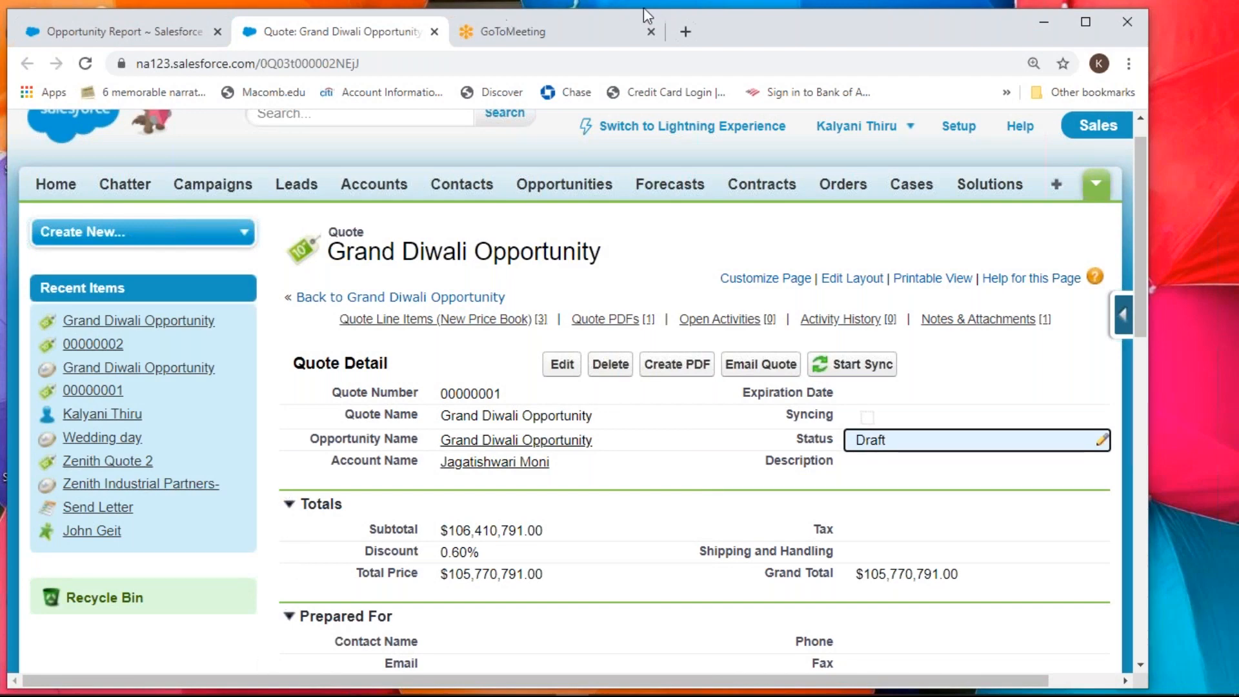
- Minimize the browser and Calculator windows and bring up the sticky note containing the Salesforce help article links
{"action": "left_click", "coordinate": [612, 36]}
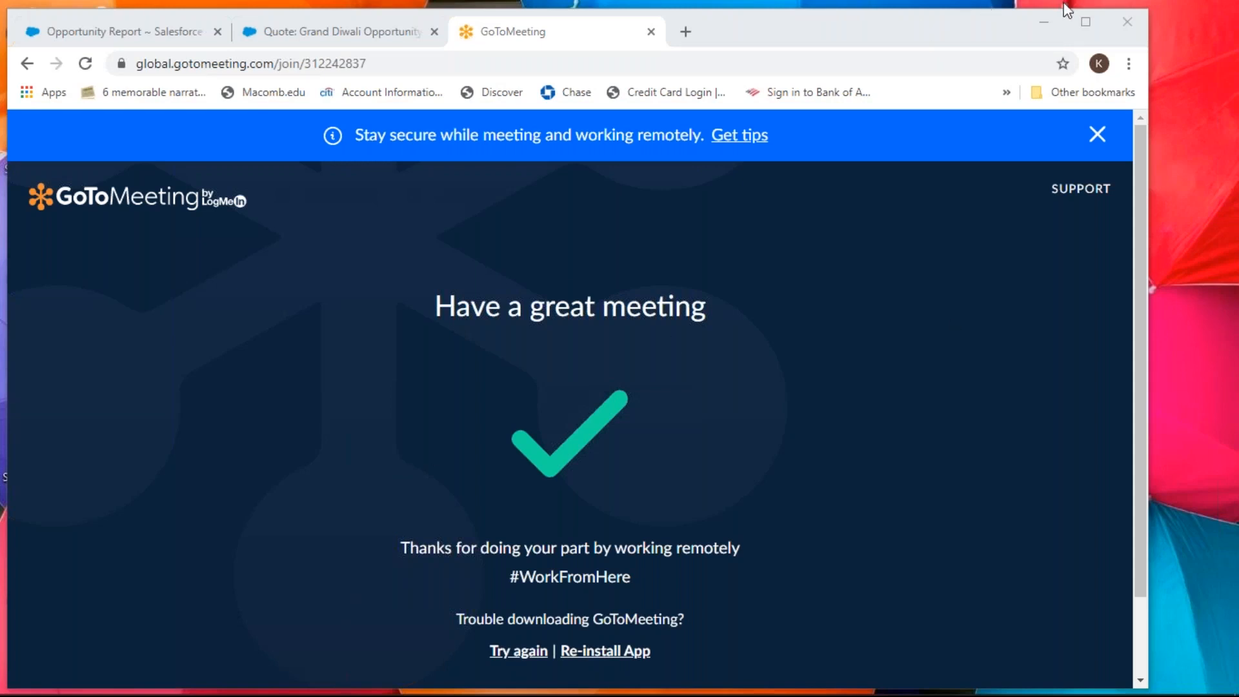
{"action": "left_click", "coordinate": [1044, 18]}
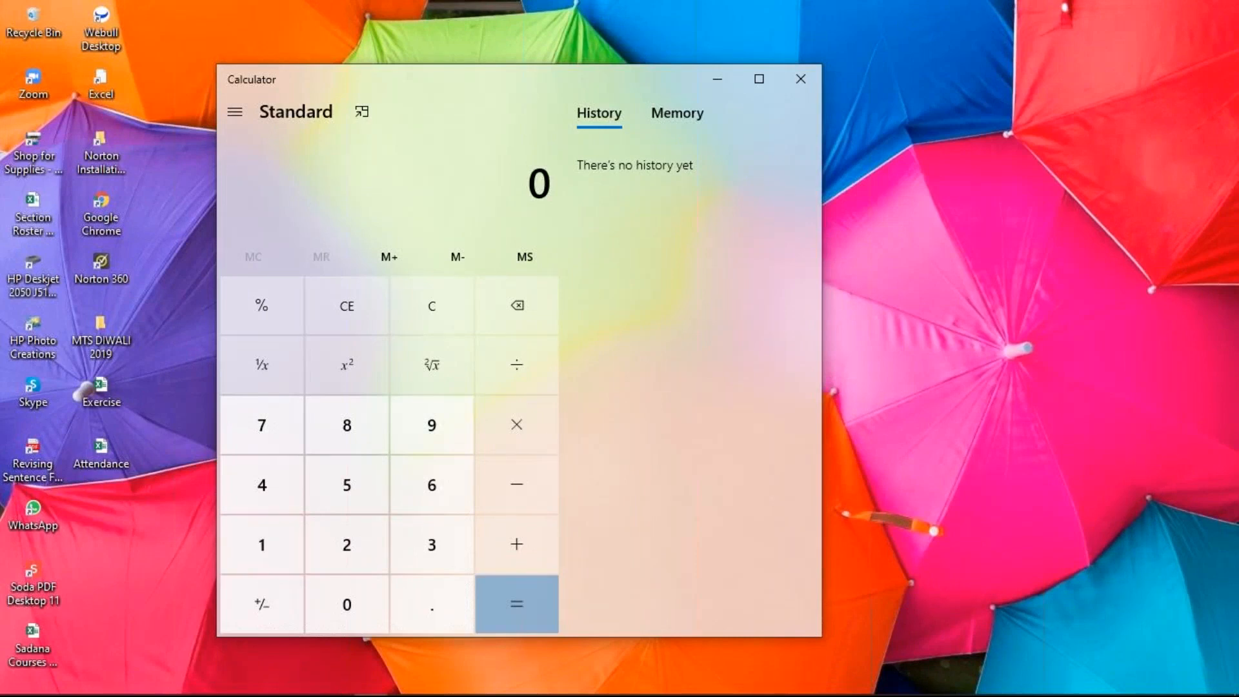
{"action": "left_click", "coordinate": [1121, 214]}
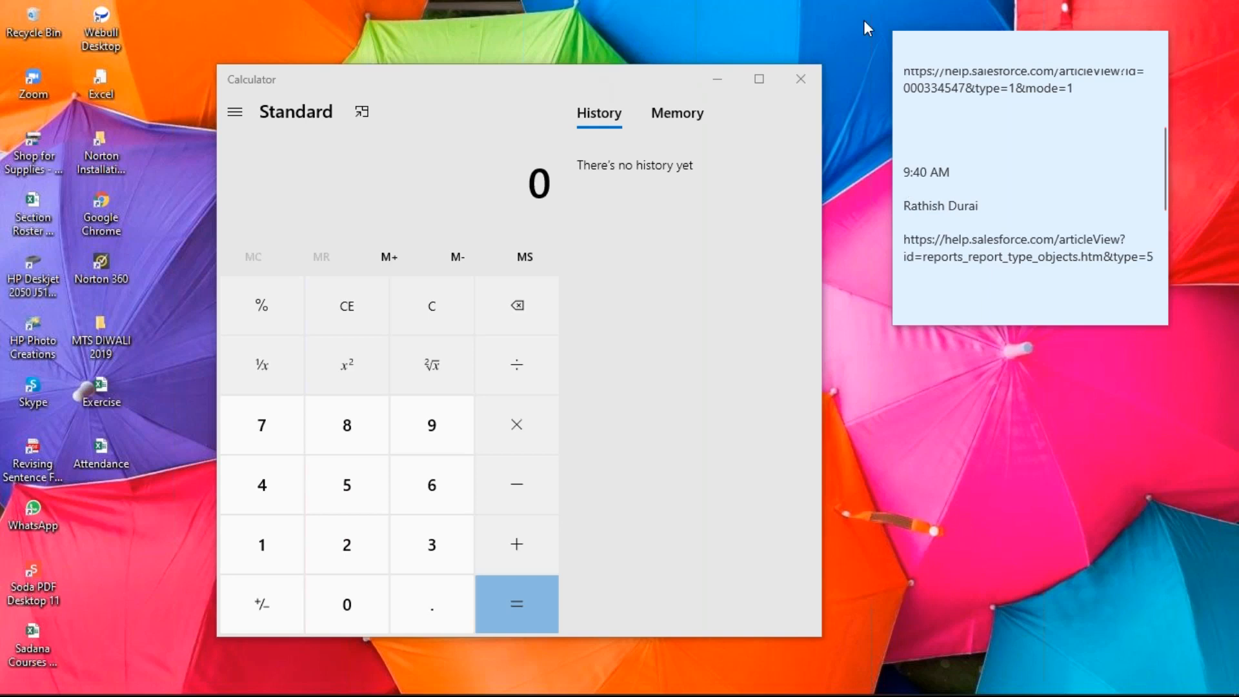
{"action": "left_click", "coordinate": [717, 80]}
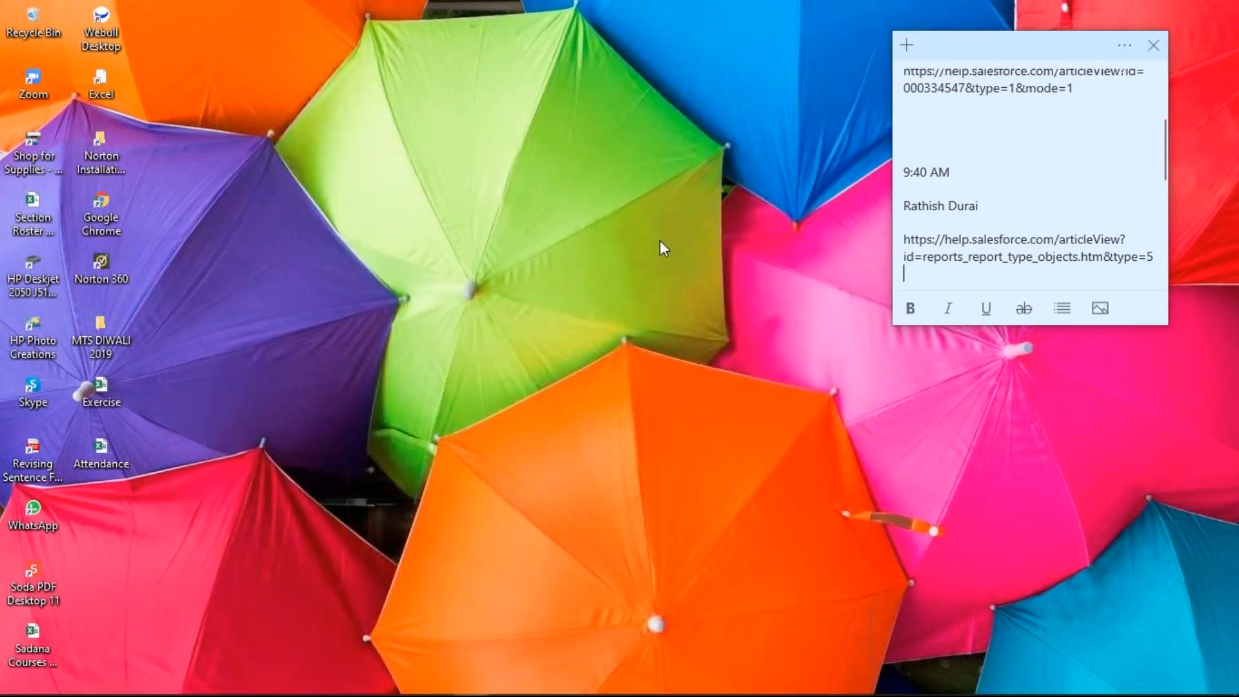
{"action": "left_click", "coordinate": [1124, 50]}
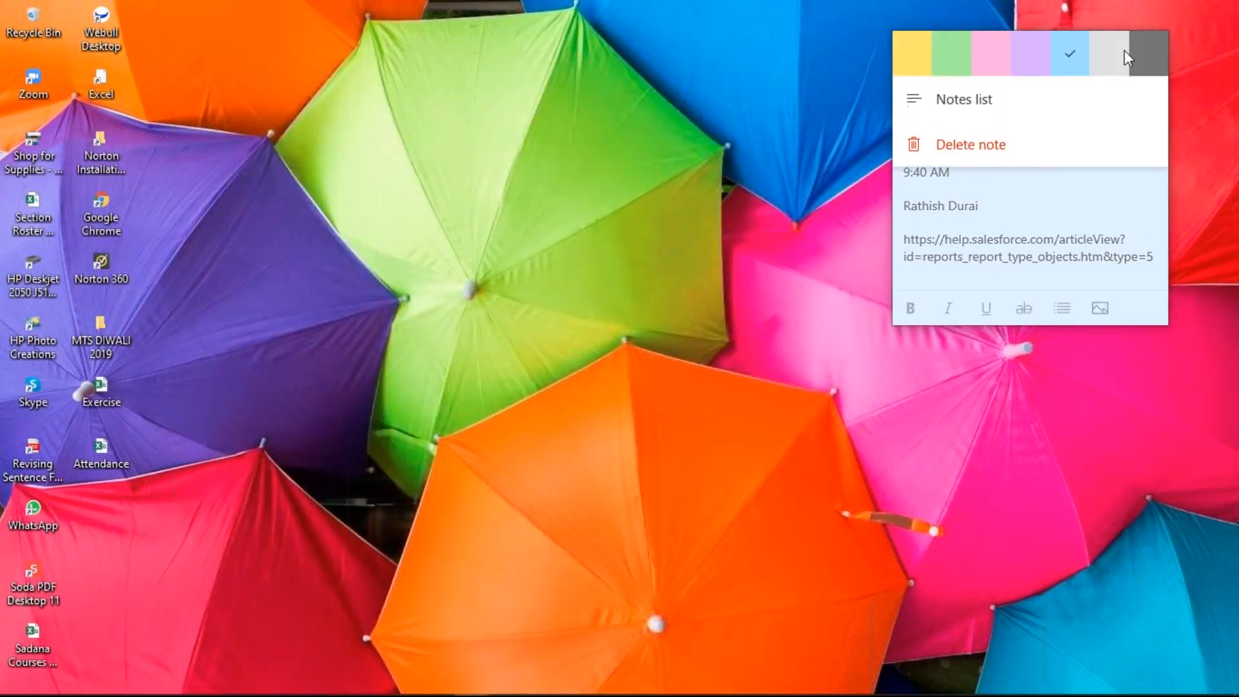
{"action": "left_click", "coordinate": [602, 351]}
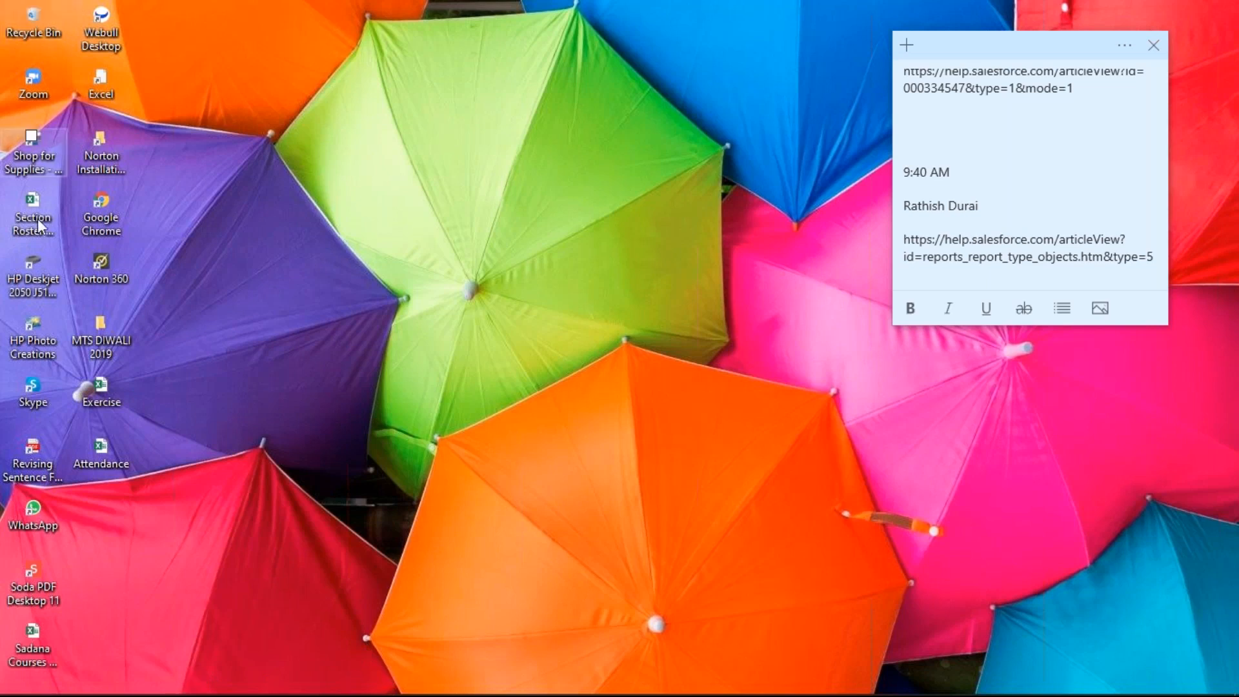
- Switch to the Chrome window with the opportunity report and customize it by adding the Stage column between Amount and Annual Revenue
{"action": "left_click", "coordinate": [109, 207]}
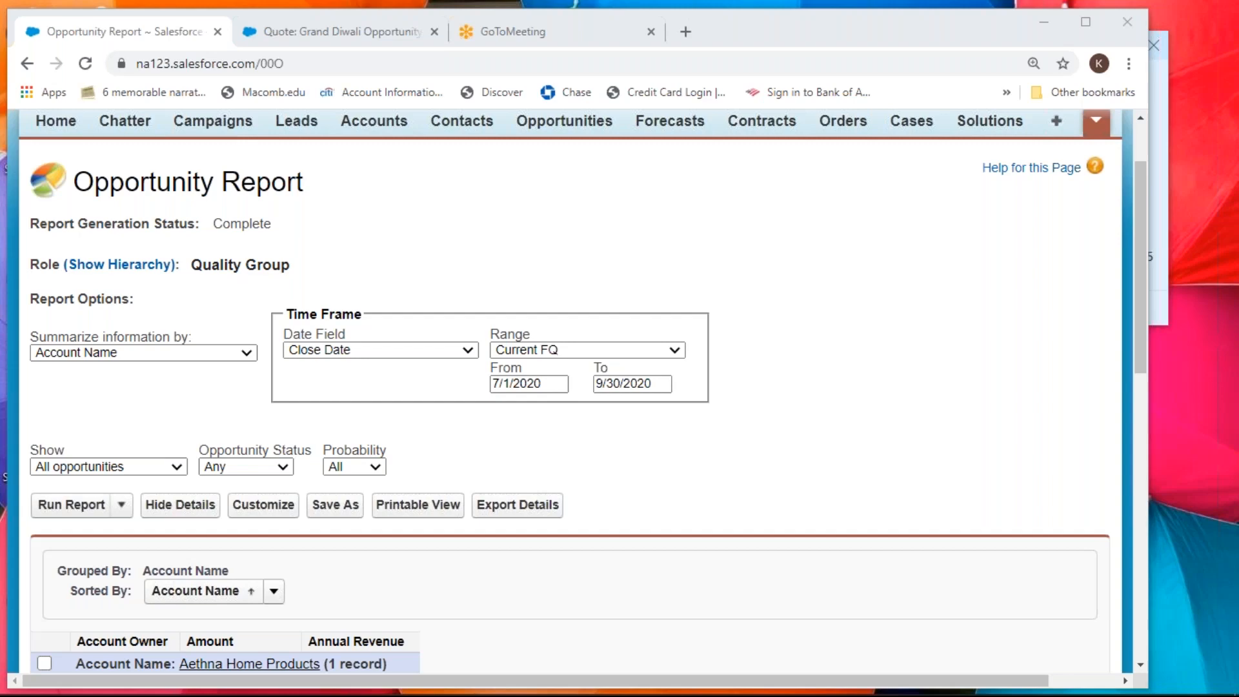
{"action": "left_click", "coordinate": [258, 507]}
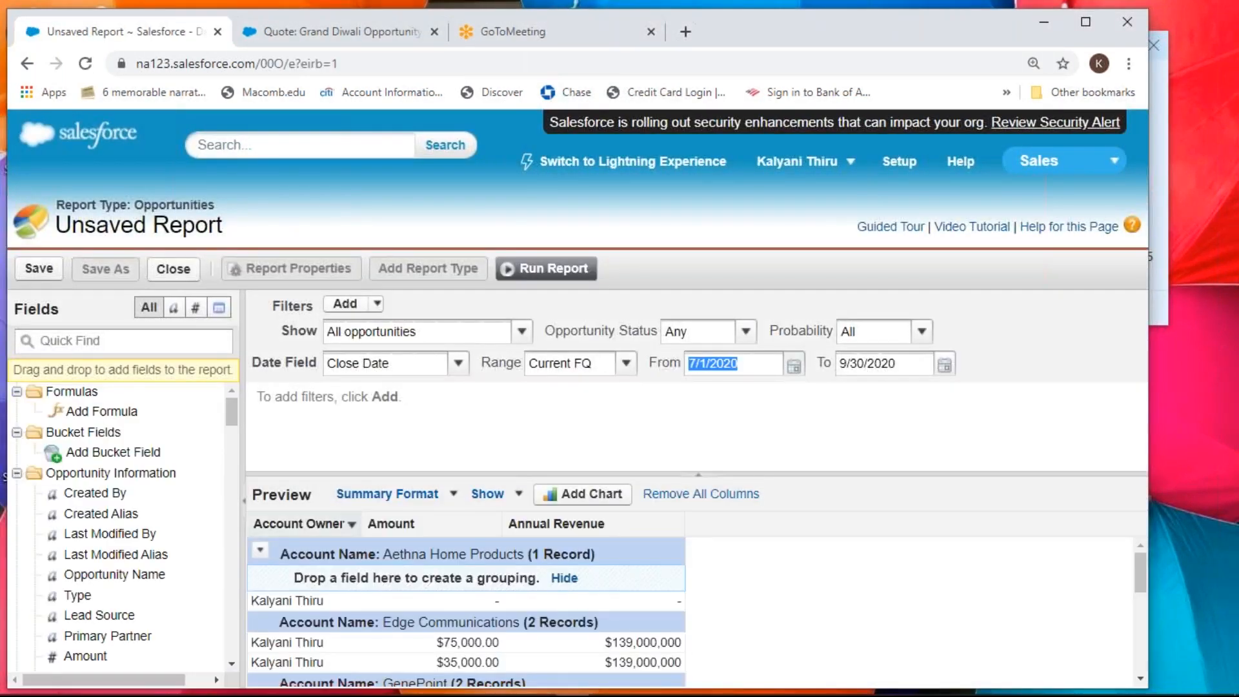
{"action": "left_click", "coordinate": [84, 341]}
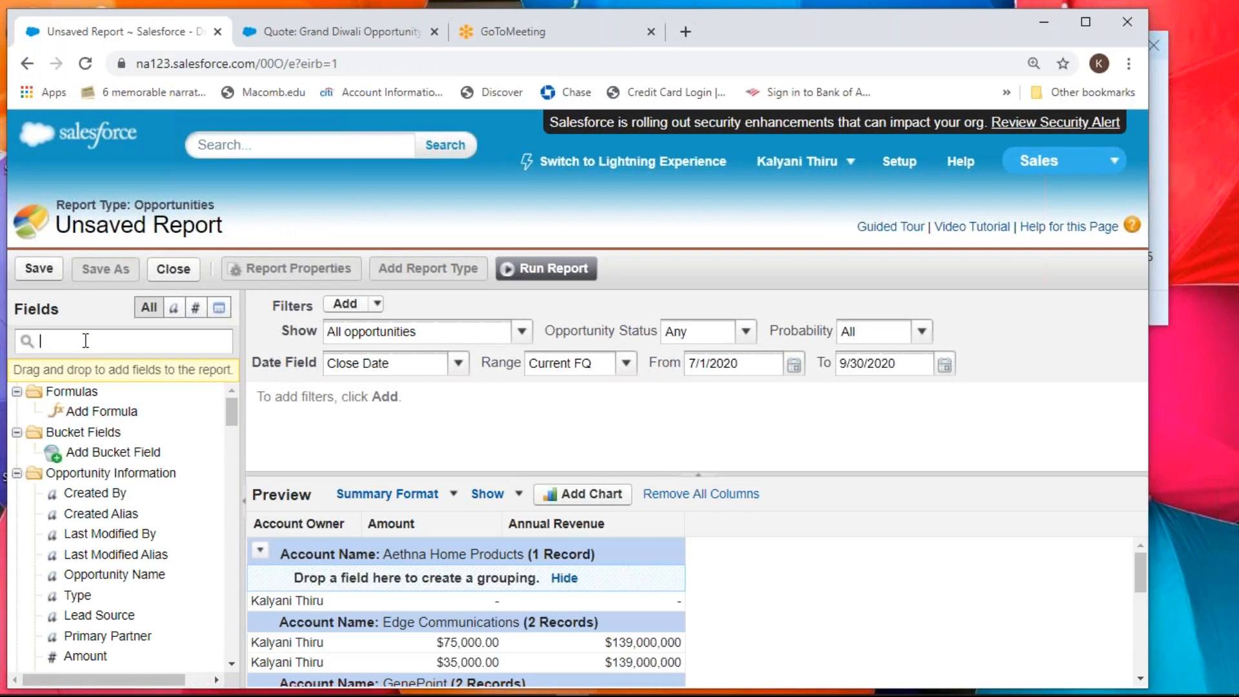
{"action": "type", "text": "stage"}
{"action": "left_click_drag", "start_coordinate": [74, 432], "coordinate": [497, 525]}
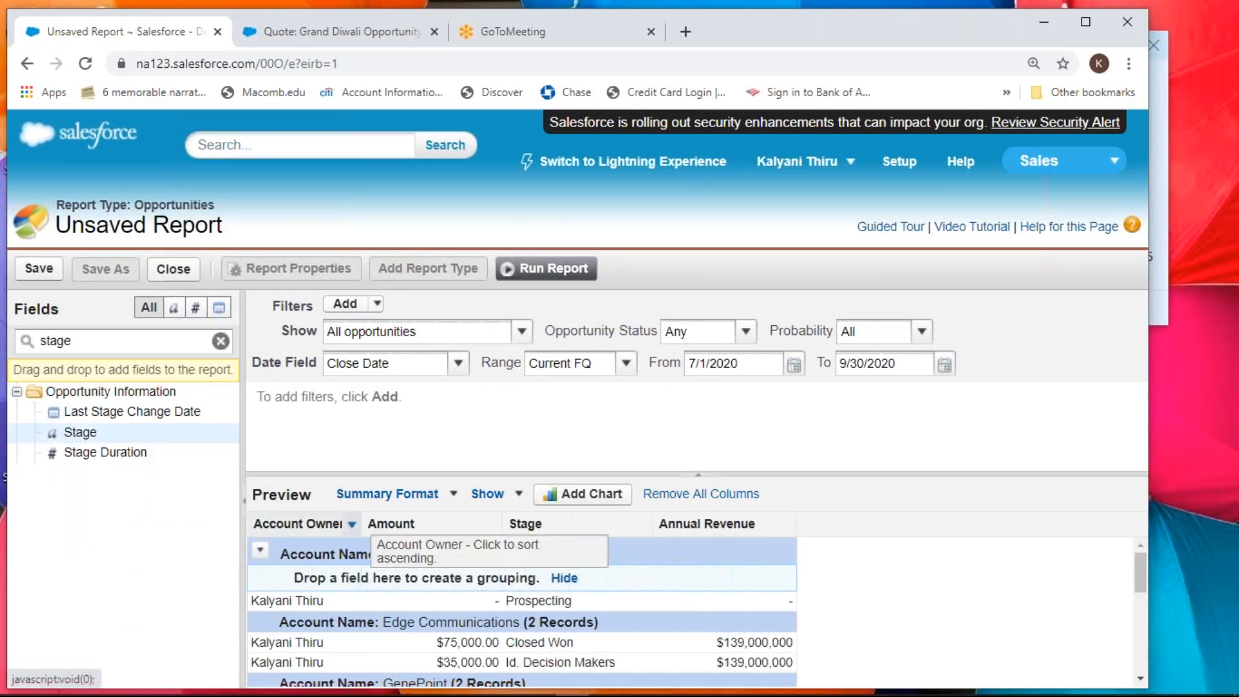
- Search the fields for "name" and add Opportunity Name as a second grouping level under Account Name
{"action": "double_click", "coordinate": [161, 340]}
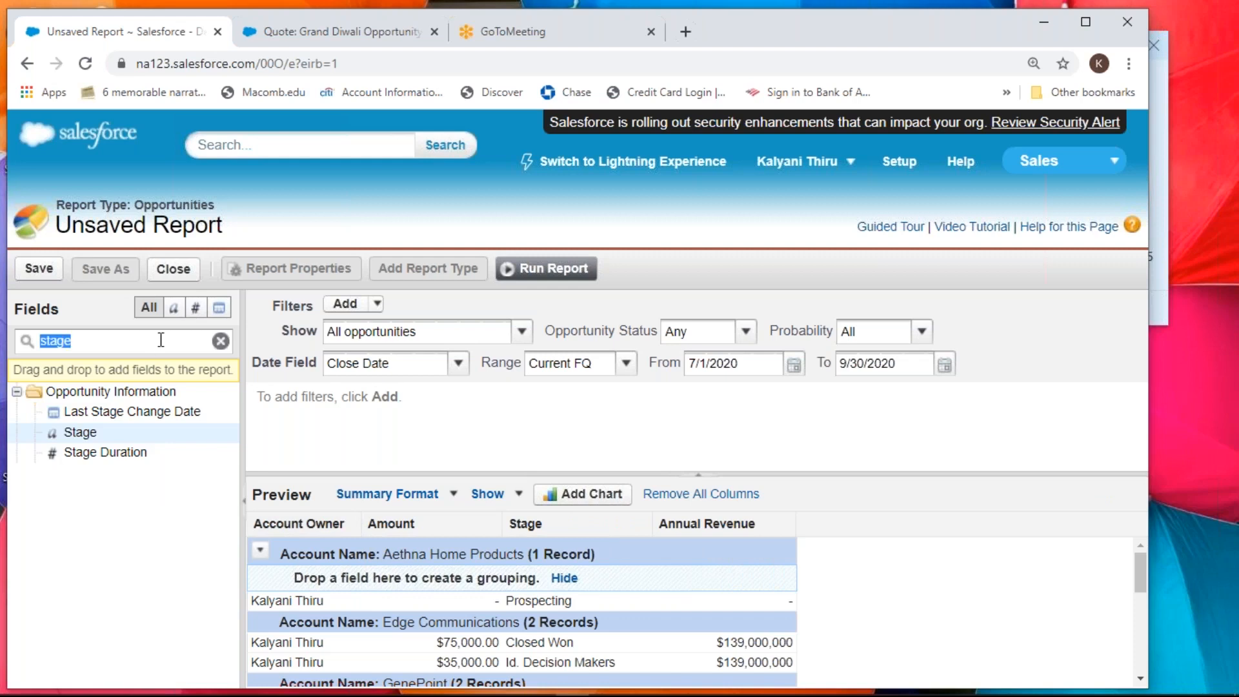
{"action": "type", "text": "name"}
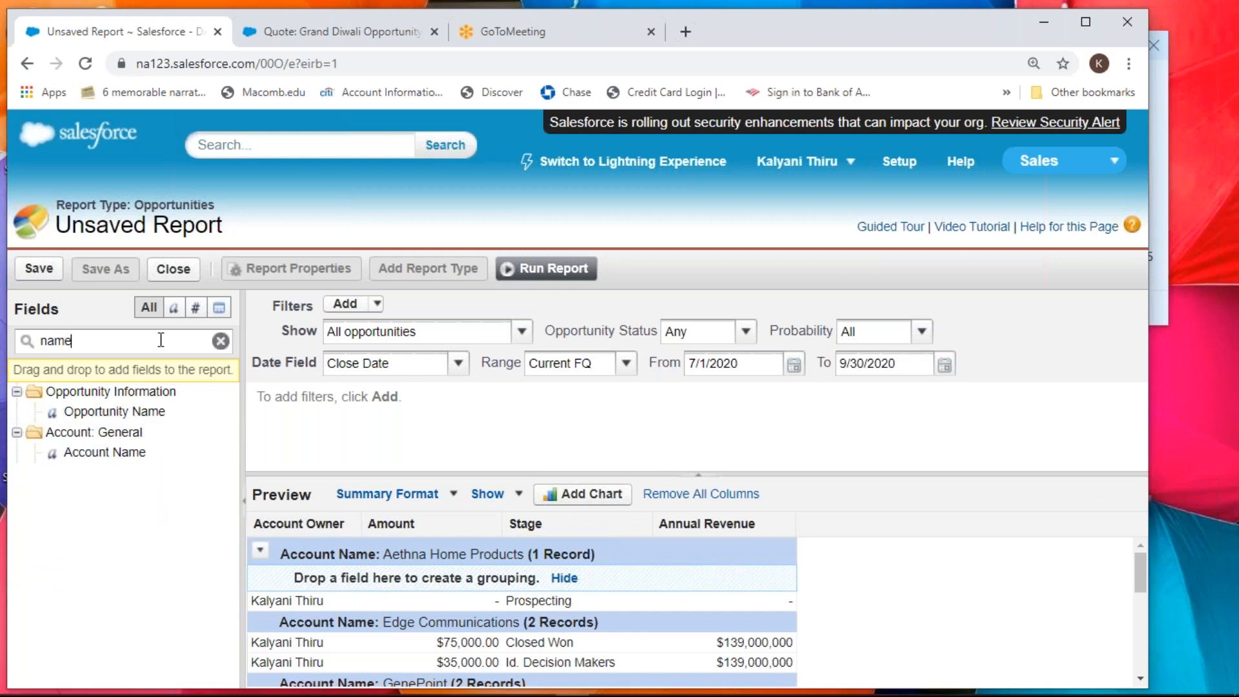
{"action": "left_click_drag", "start_coordinate": [114, 411], "coordinate": [322, 532]}
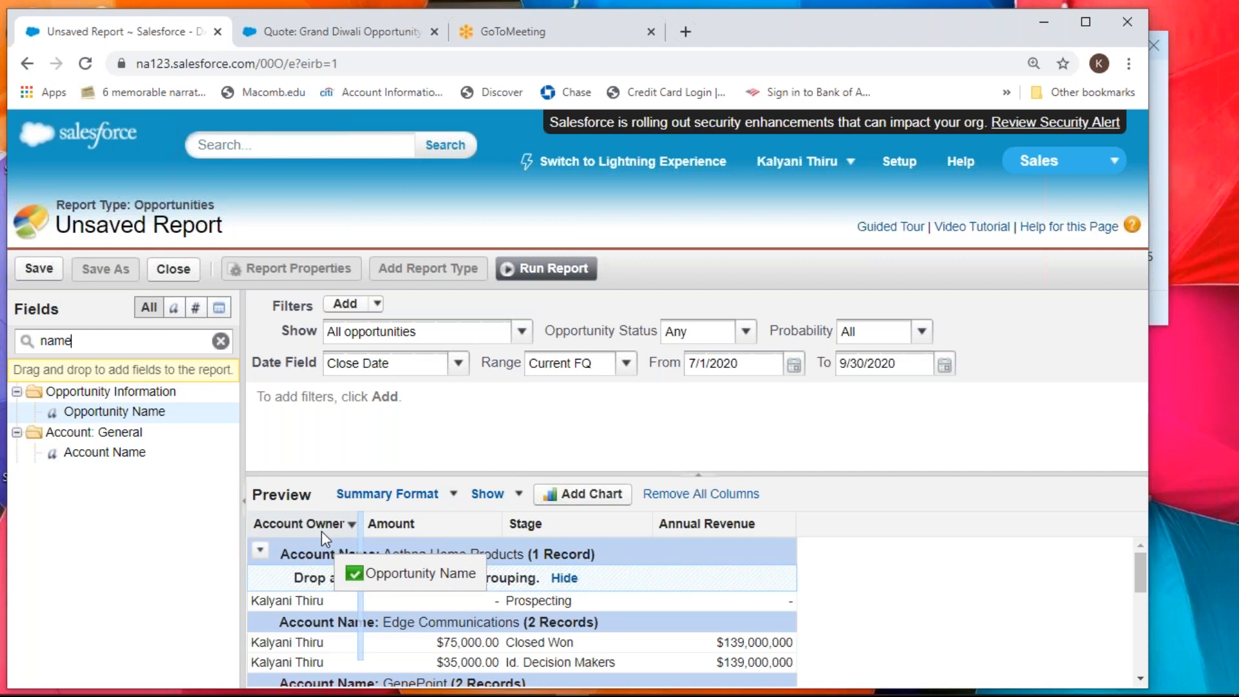
{"action": "left_click_drag", "start_coordinate": [321, 532], "coordinate": [316, 579]}
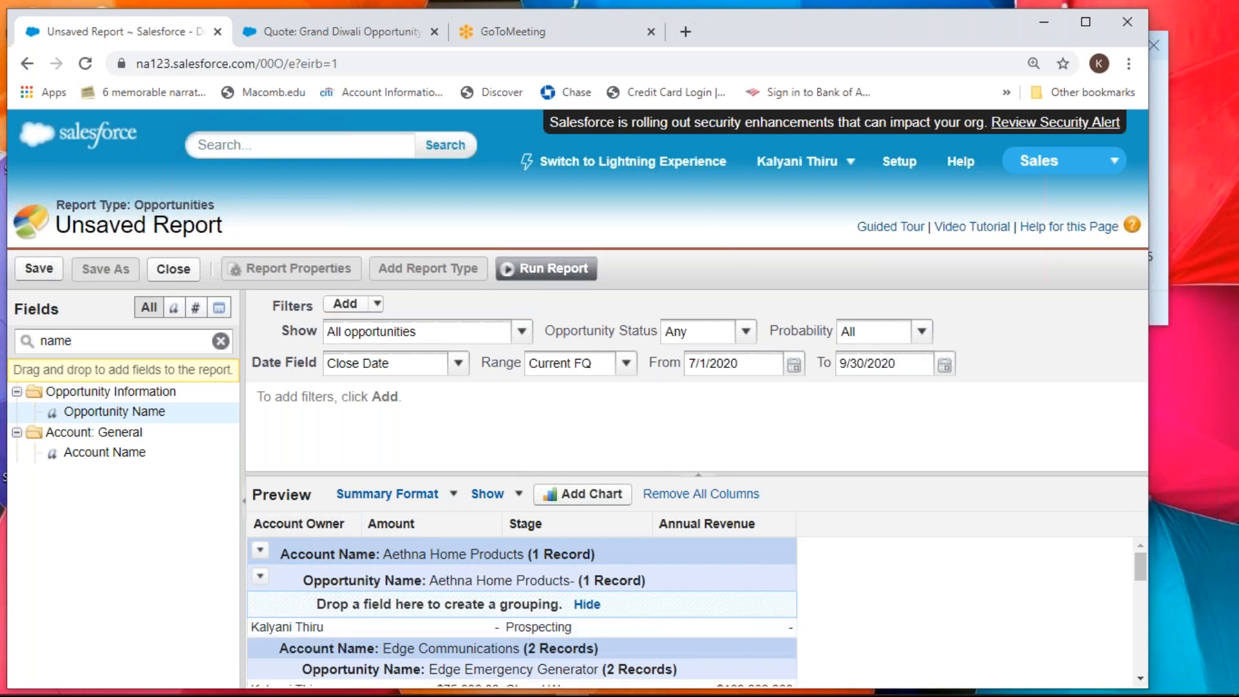
- Run the report and review the amounts, stages and annual revenue listed under each account and opportunity group
{"action": "left_click", "coordinate": [562, 276]}
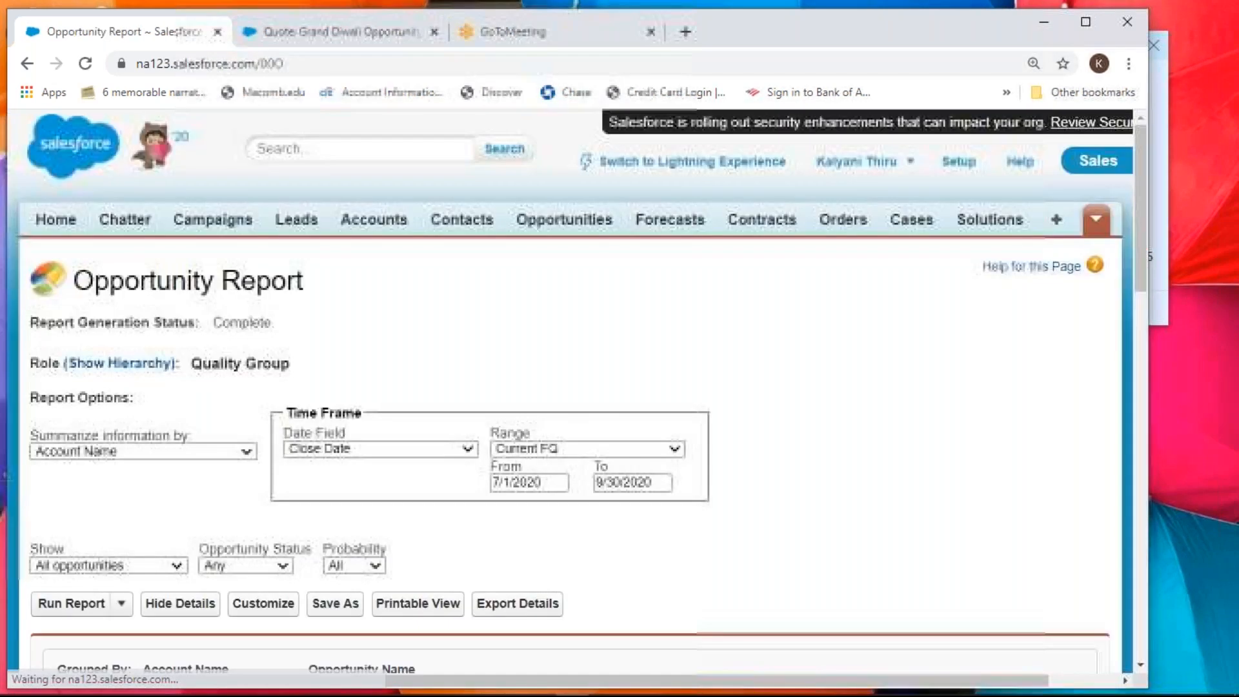
{"action": "scroll", "coordinate": [563, 459], "scroll_direction": "down", "scroll_amount": 8}
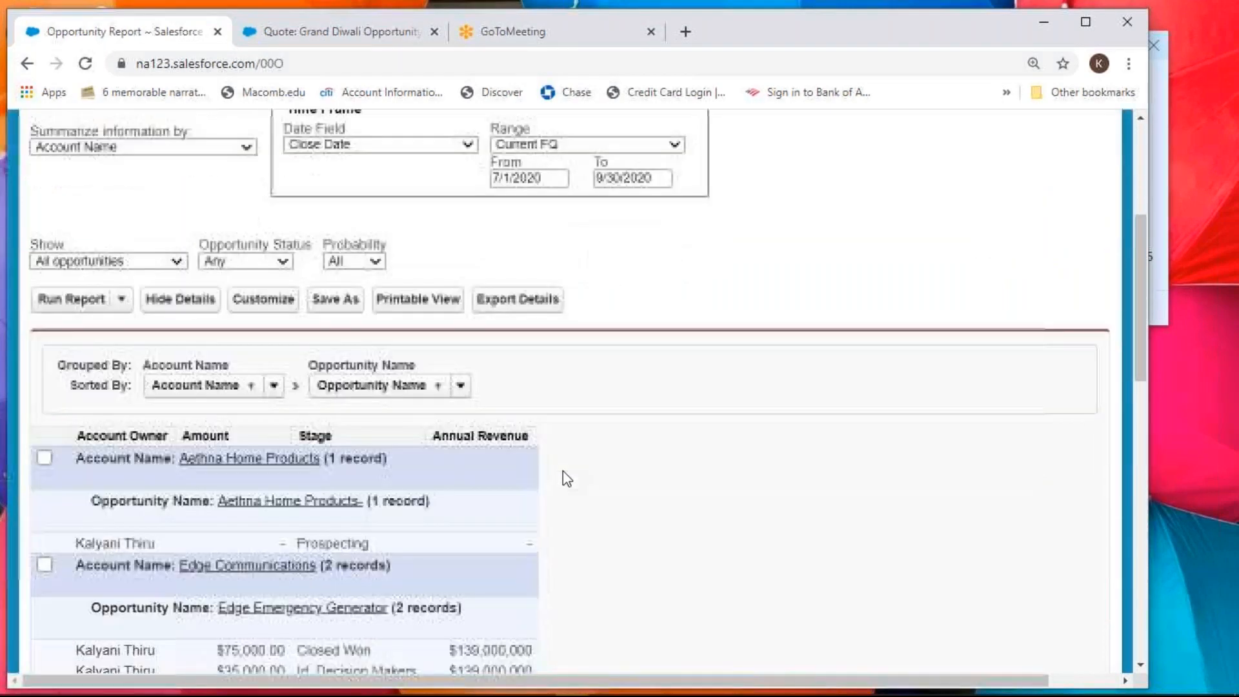
{"action": "scroll", "coordinate": [395, 442], "scroll_direction": "up", "scroll_amount": 2}
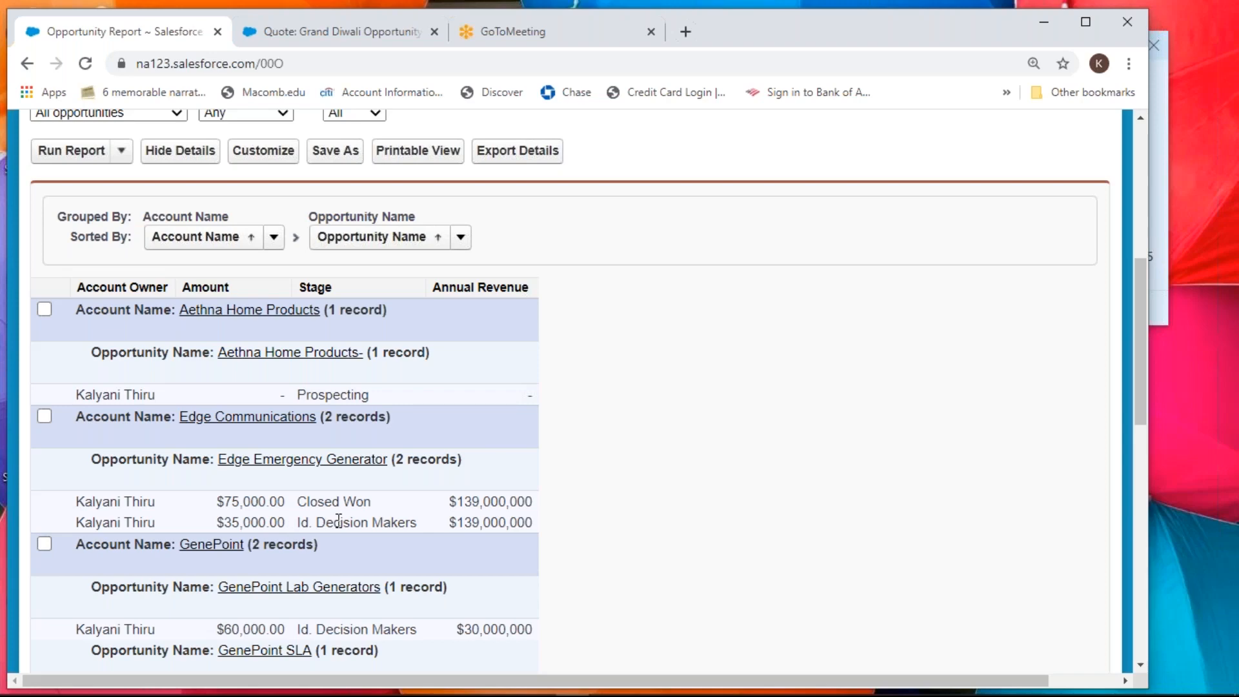
{"action": "scroll", "coordinate": [342, 561], "scroll_direction": "down", "scroll_amount": 3}
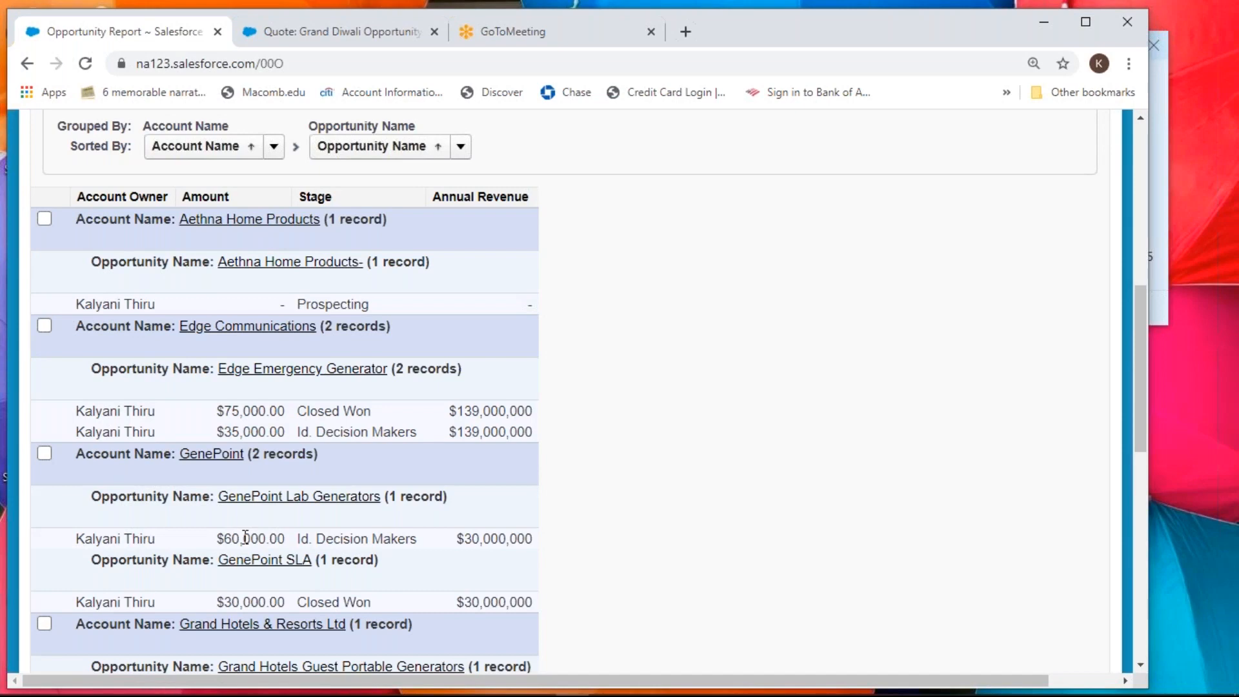
{"action": "scroll", "coordinate": [245, 641], "scroll_direction": "down", "scroll_amount": 3}
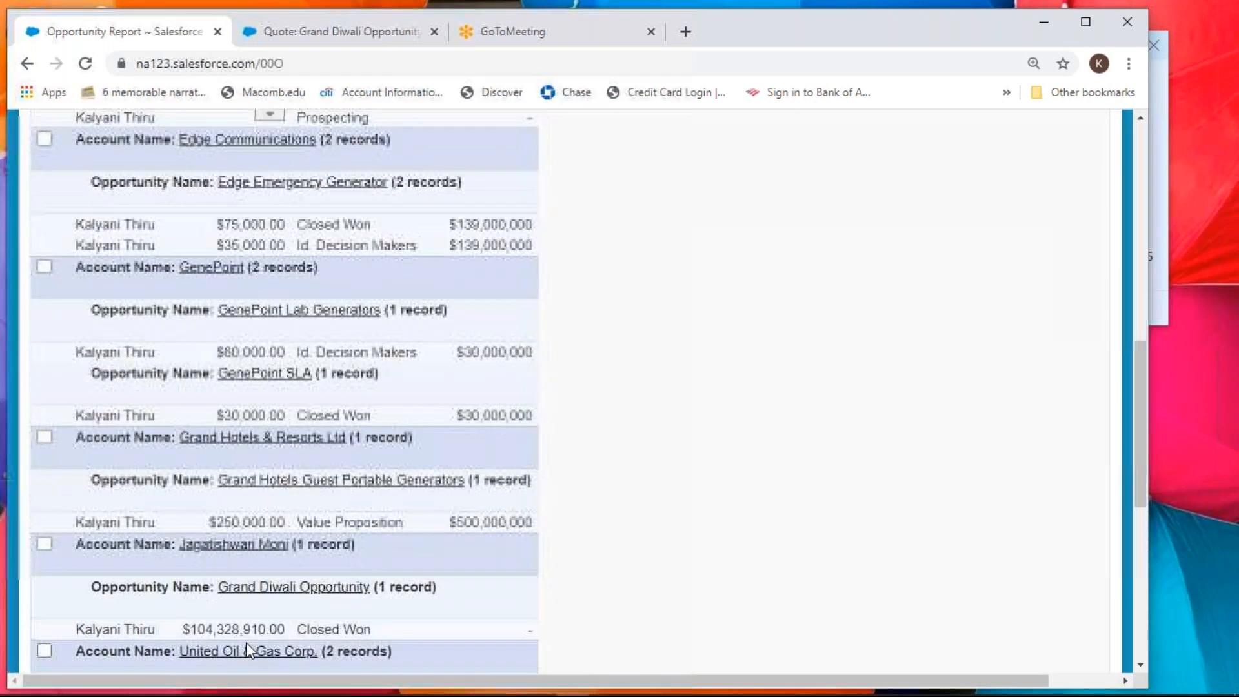
{"action": "scroll", "coordinate": [246, 642], "scroll_direction": "down", "scroll_amount": 2}
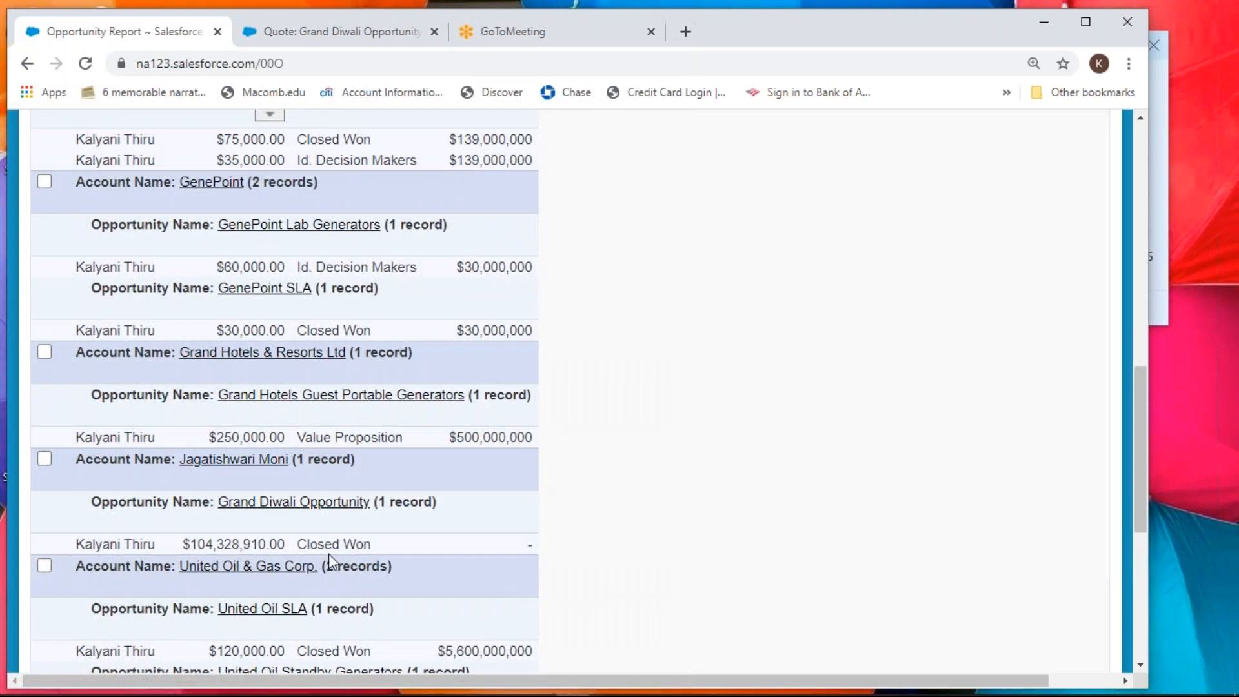
{"action": "scroll", "coordinate": [328, 553], "scroll_direction": "up", "scroll_amount": 5}
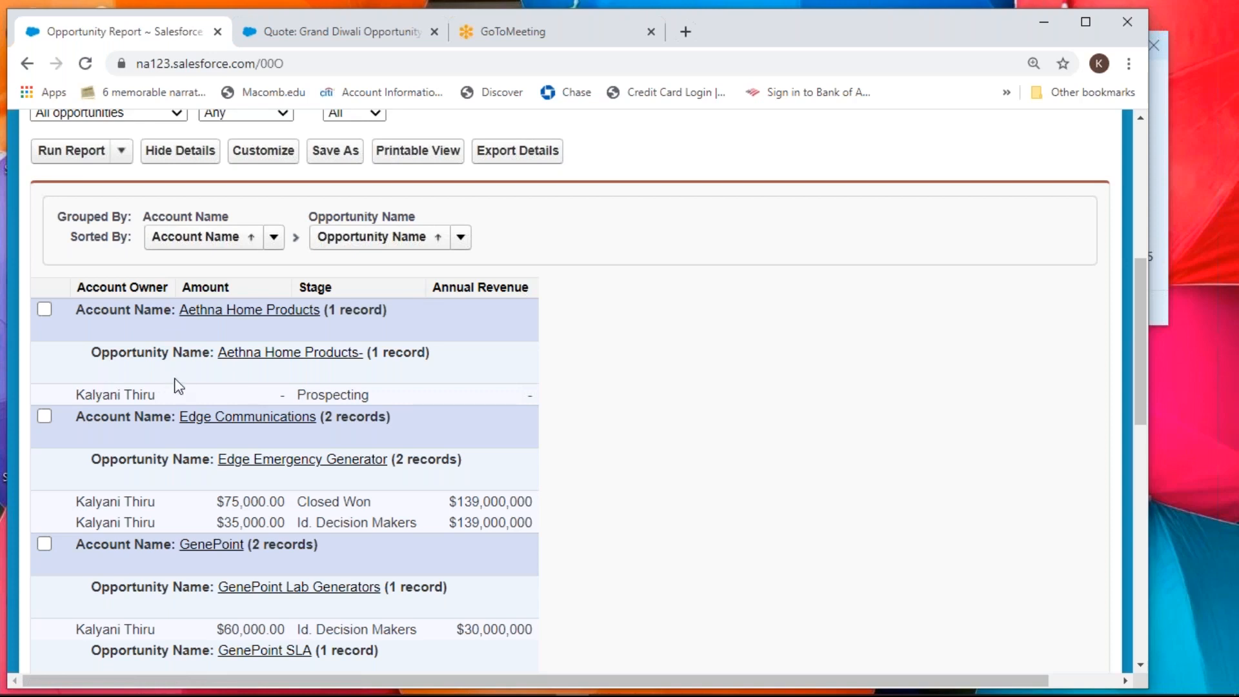
- Customize the report to use the Matrix format and move Opportunity Name from column grouping to row grouping beside Account Name
{"action": "left_click", "coordinate": [263, 150]}
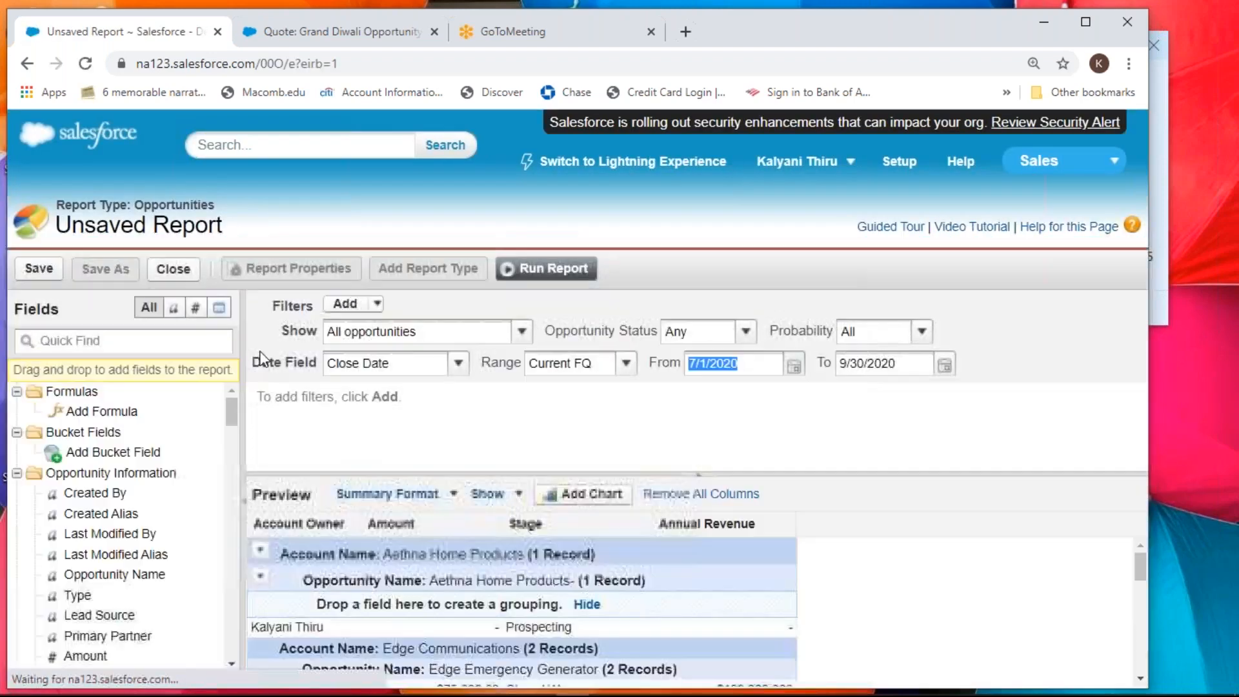
{"action": "left_click", "coordinate": [452, 495]}
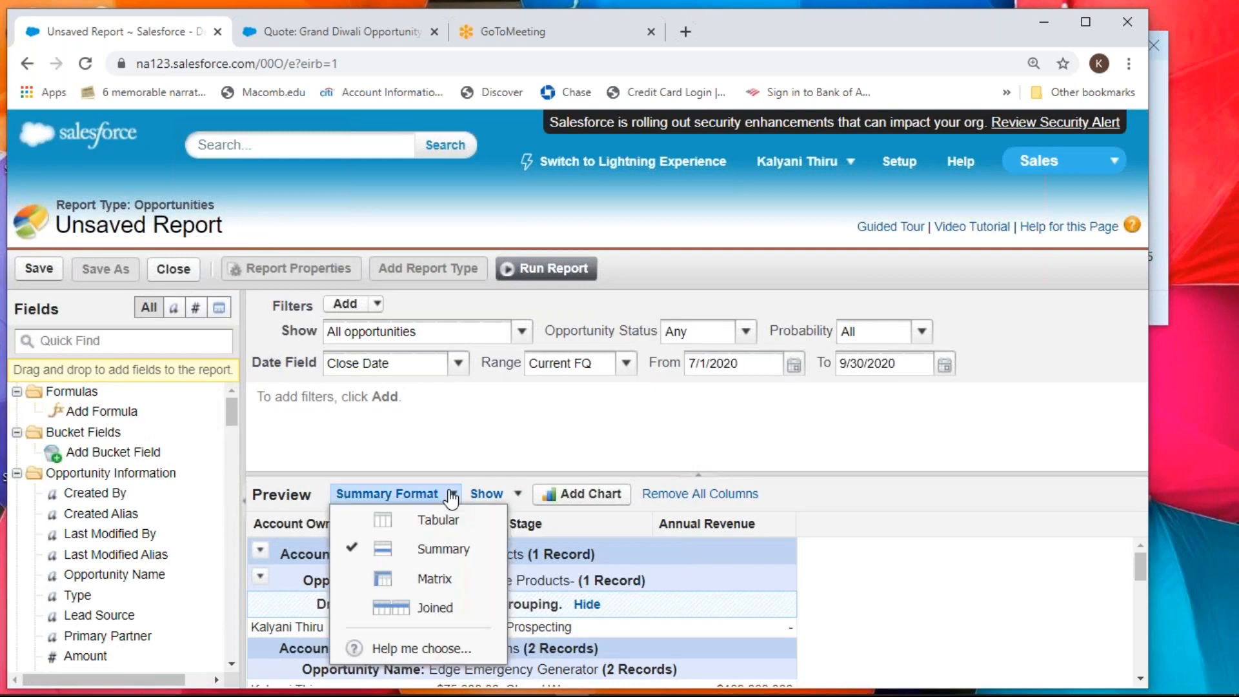
{"action": "left_click", "coordinate": [437, 579]}
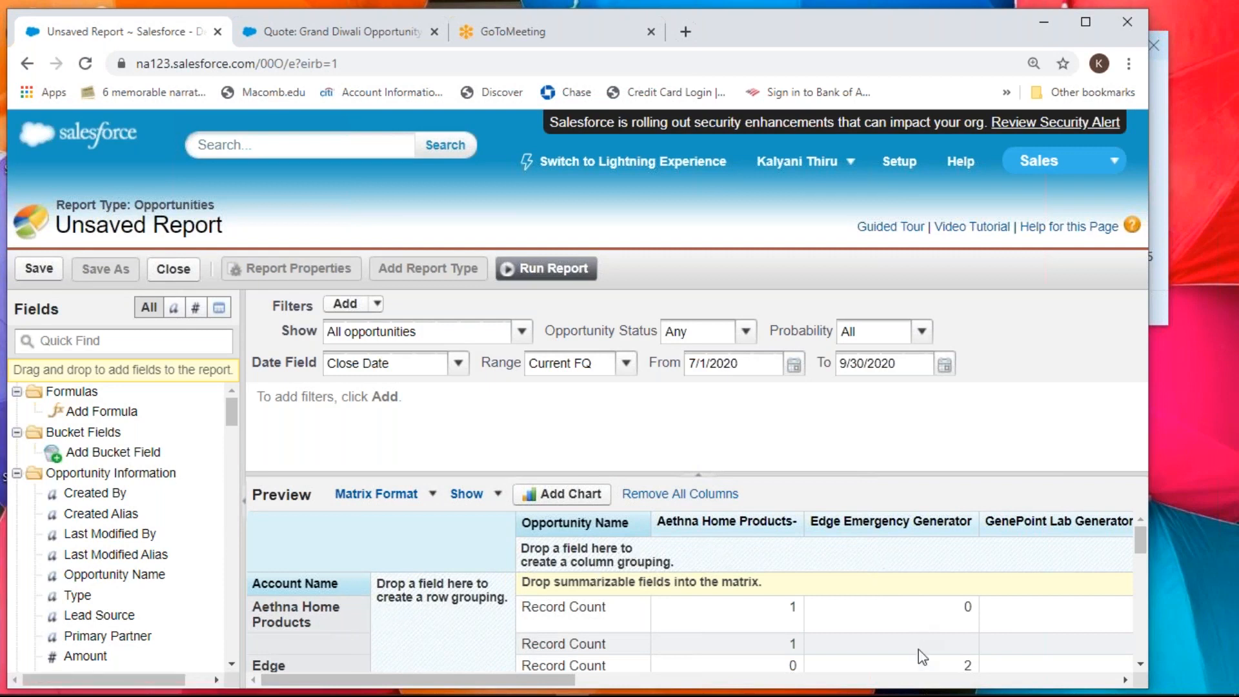
{"action": "left_click_drag", "start_coordinate": [593, 524], "coordinate": [428, 595]}
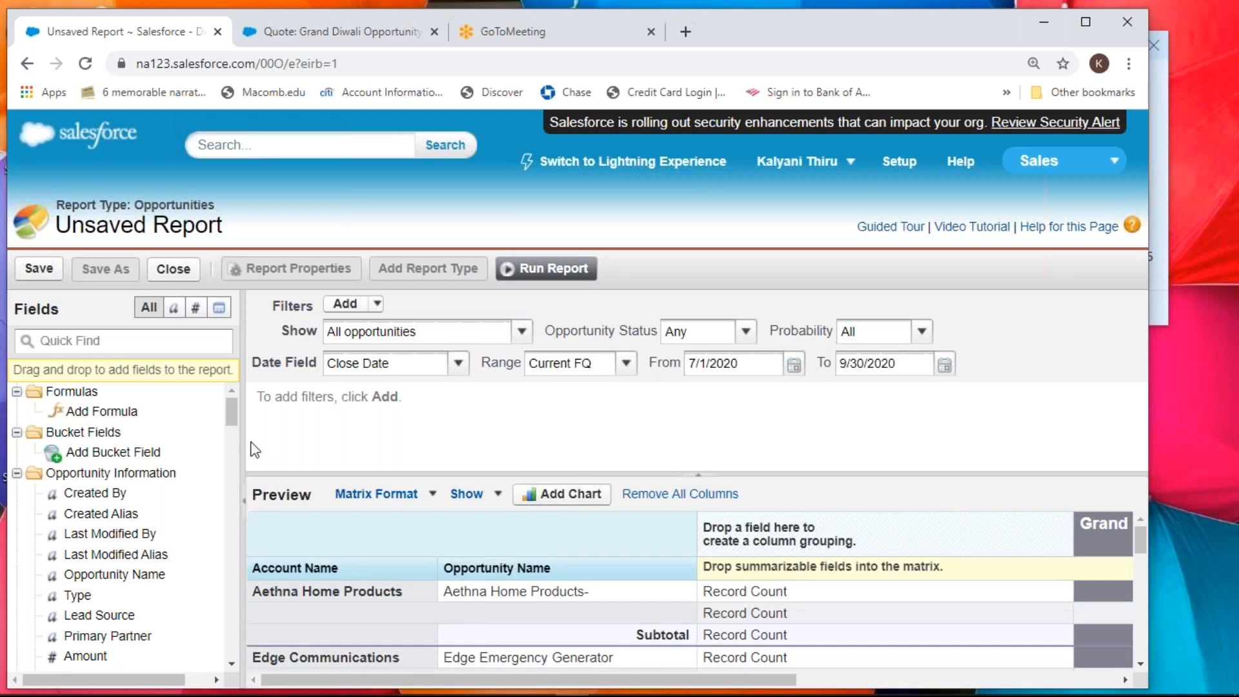
- Search the fields for "stage" and add Stage as the matrix report's column grouping
{"action": "left_click", "coordinate": [122, 340]}
{"action": "type", "text": "satge"}
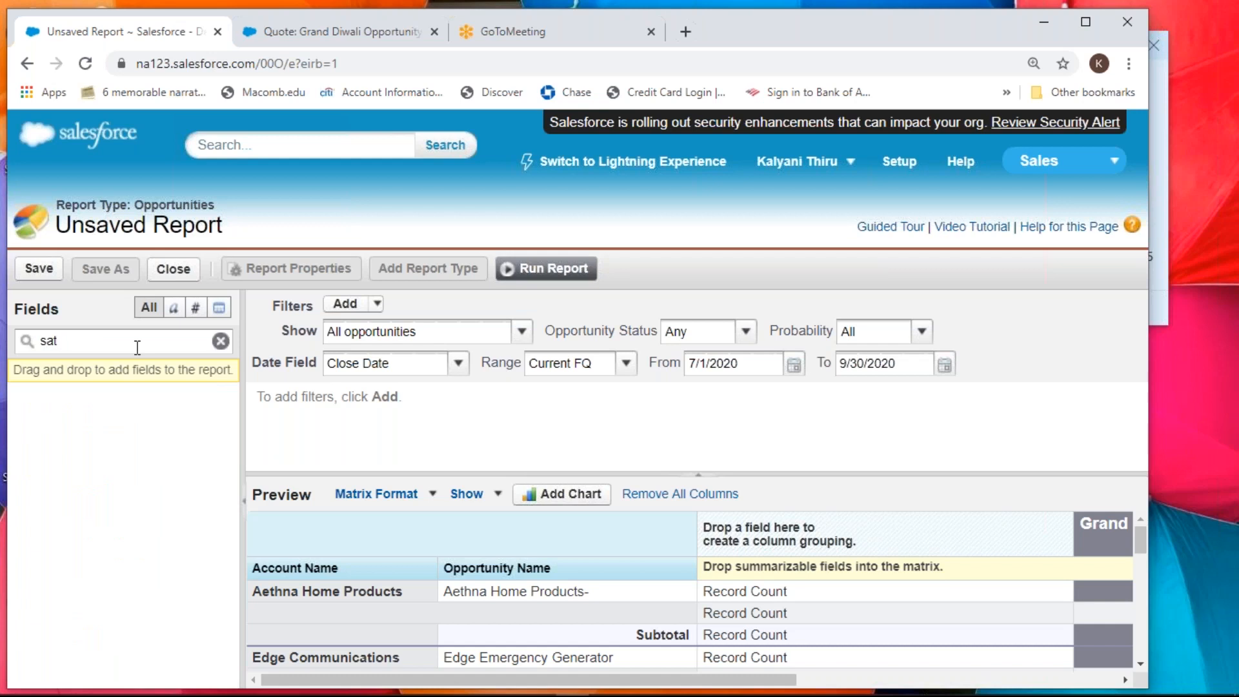
{"action": "key", "text": "BackSpace"}
{"action": "key", "text": "BackSpace"}
{"action": "key", "text": "BackSpace"}
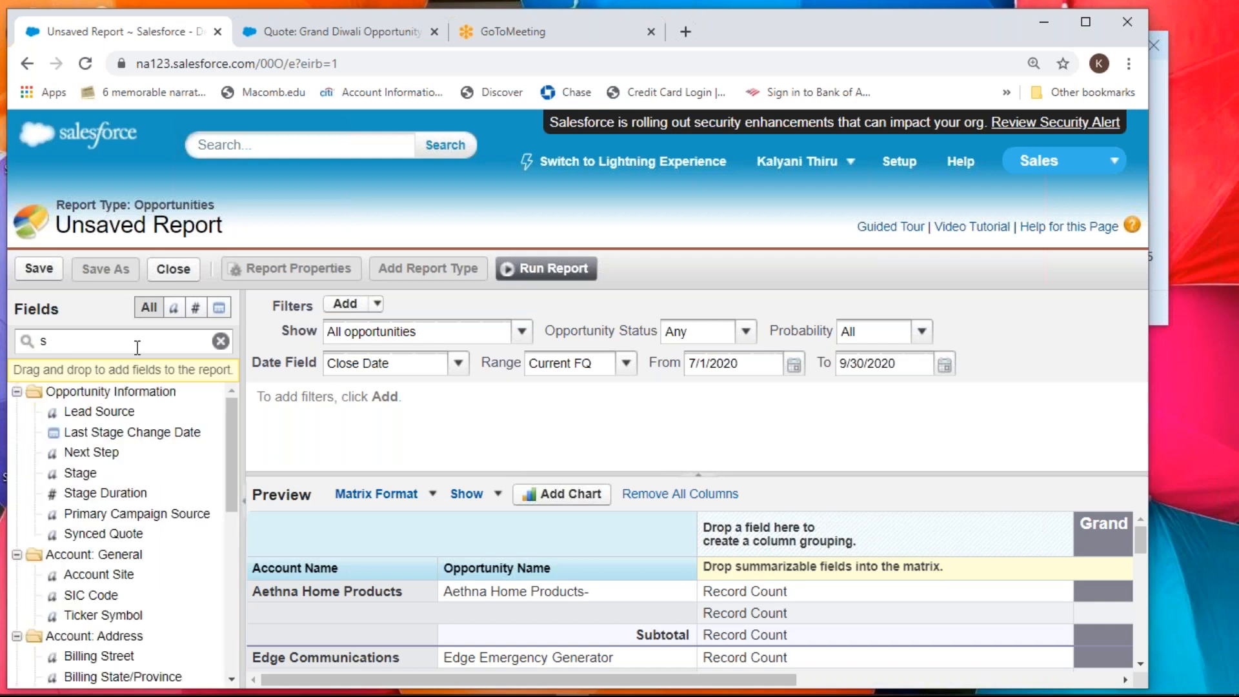
{"action": "type", "text": "tage"}
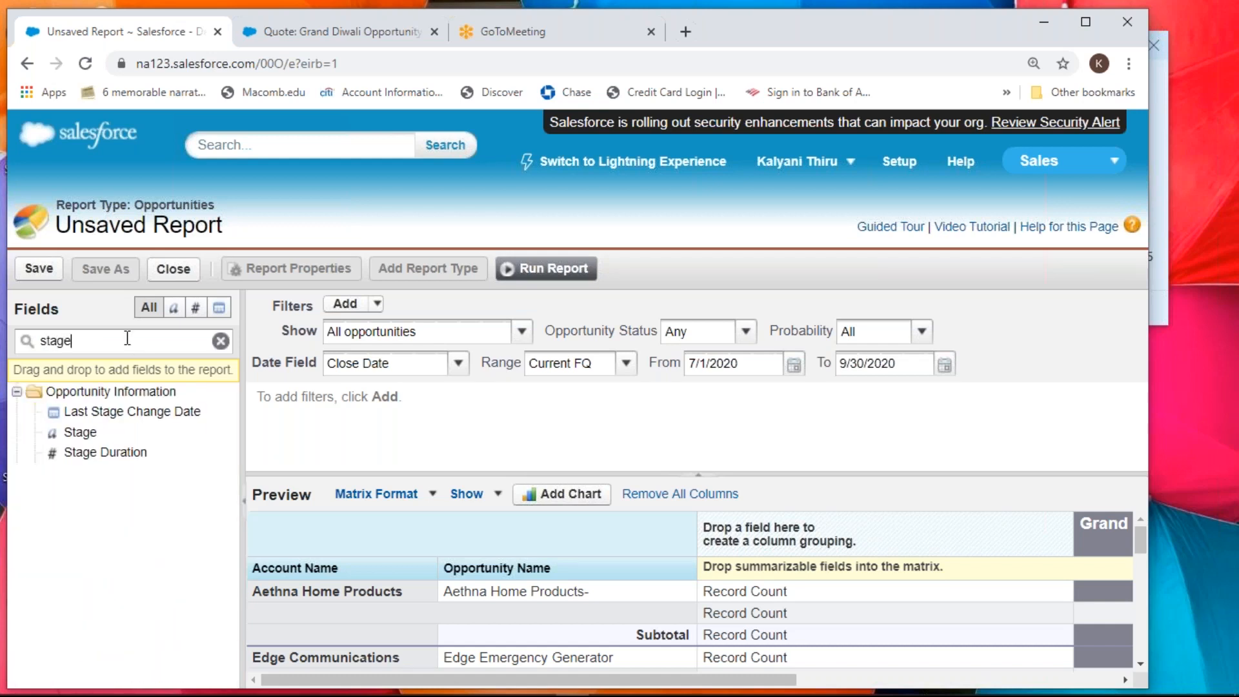
{"action": "left_click_drag", "start_coordinate": [81, 437], "coordinate": [791, 523]}
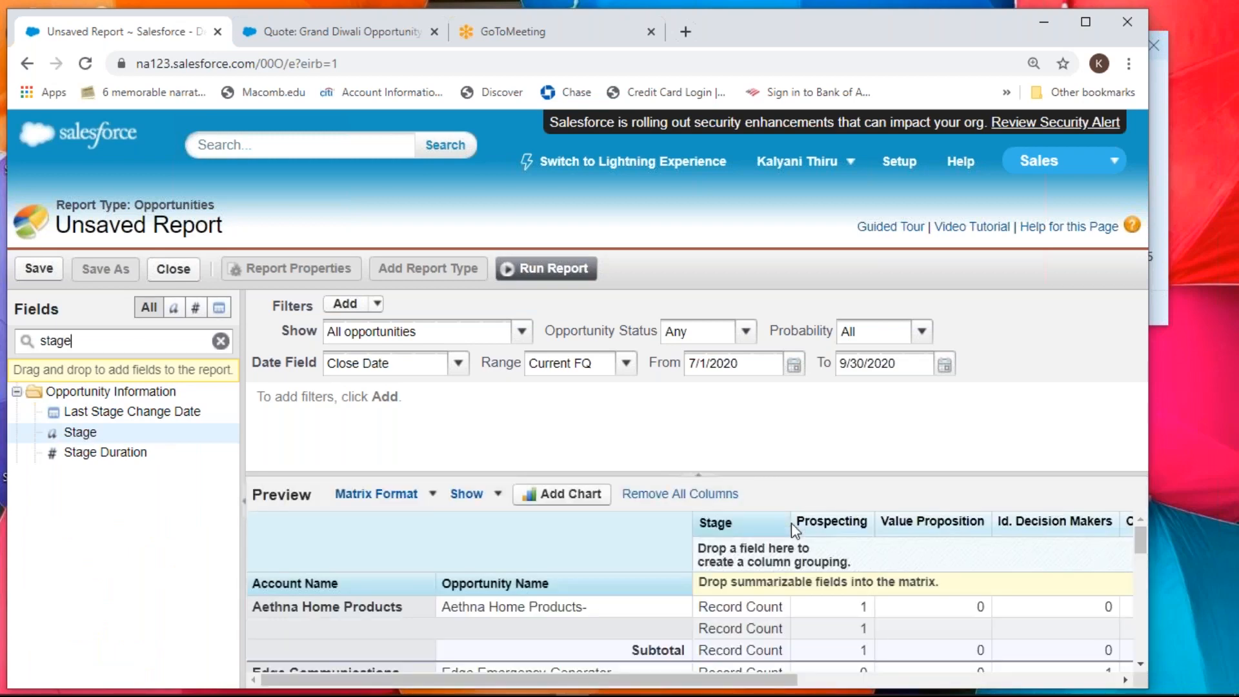
- Run the matrix report and review the record counts by stage for each account and opportunity
{"action": "left_click", "coordinate": [545, 268]}
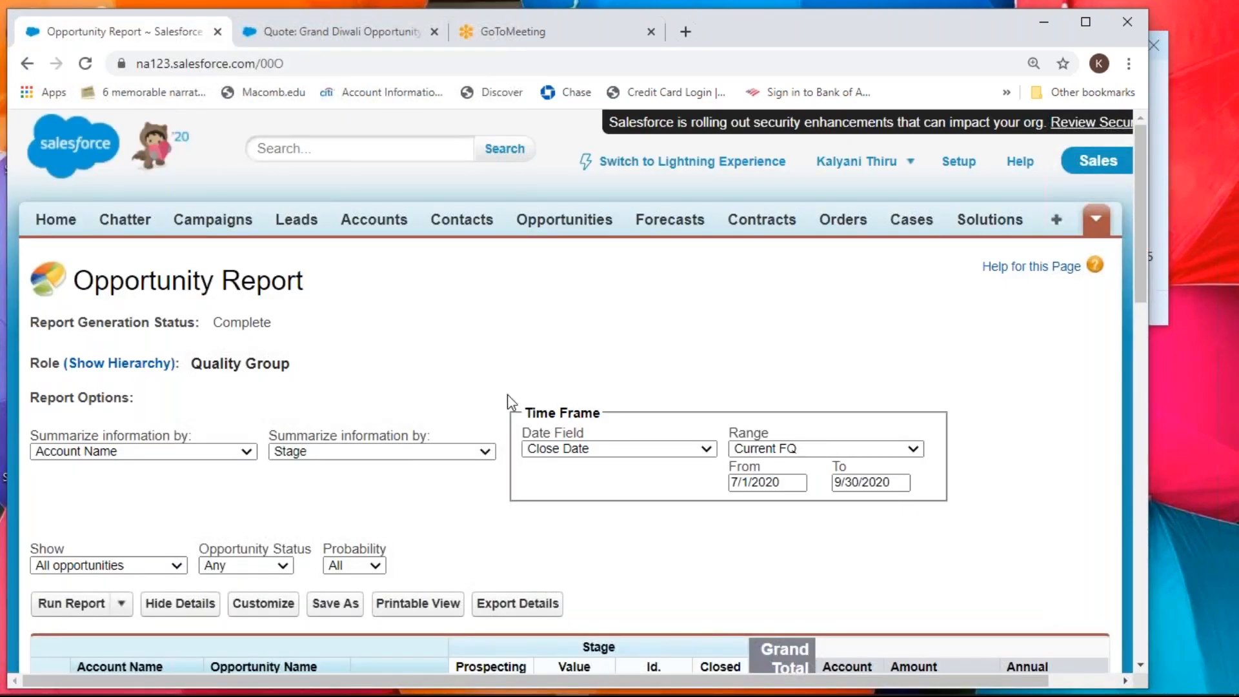
{"action": "scroll", "coordinate": [509, 401], "scroll_direction": "down", "scroll_amount": 4}
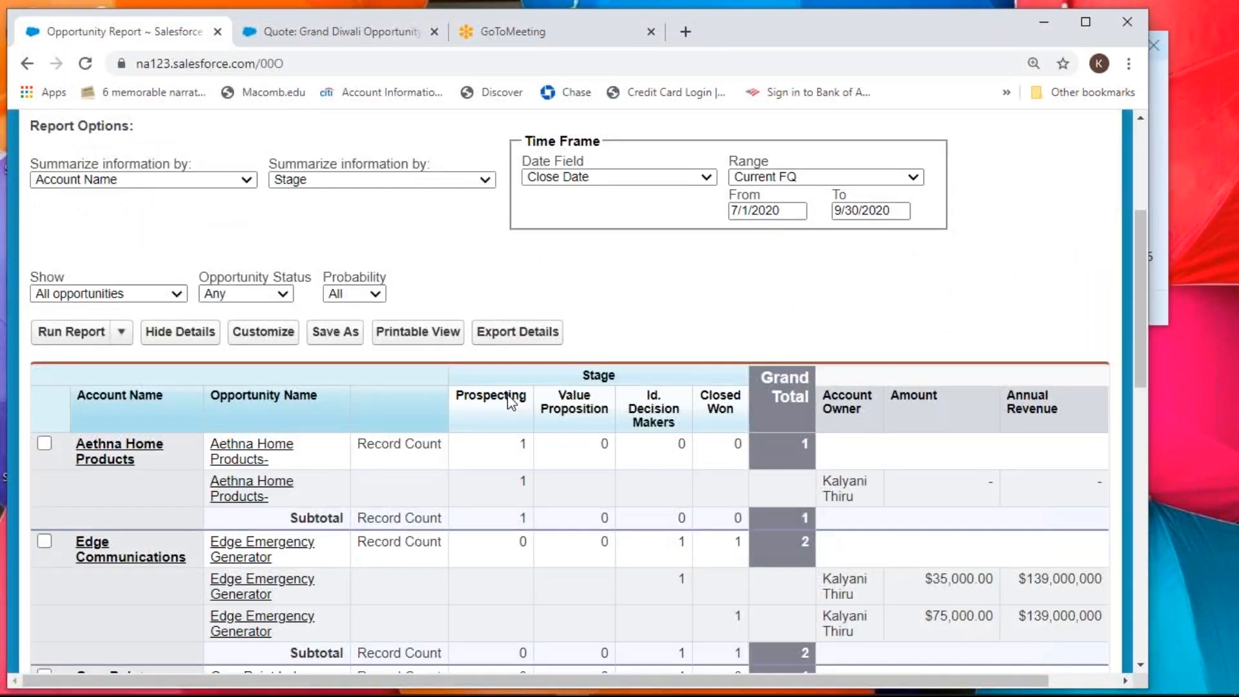
{"action": "scroll", "coordinate": [511, 401], "scroll_direction": "down", "scroll_amount": 1}
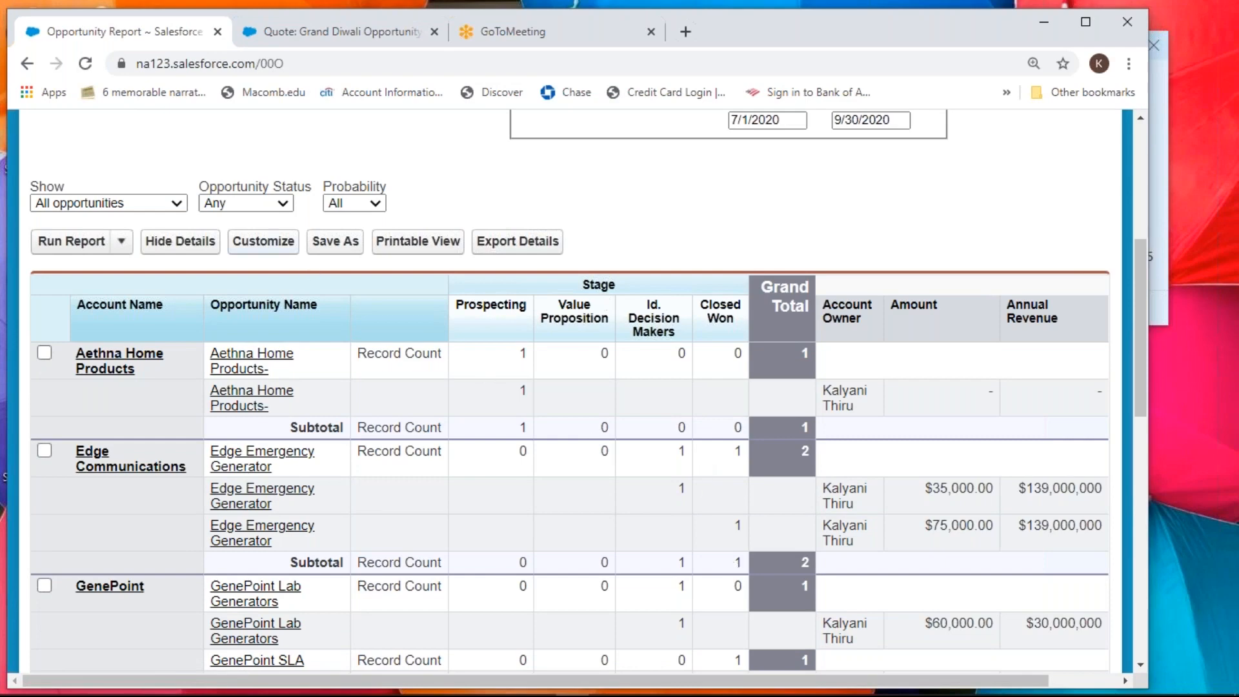
- Customize the matrix report with Amount as a second column grouping under Stage, and run it
{"action": "left_click", "coordinate": [263, 241]}
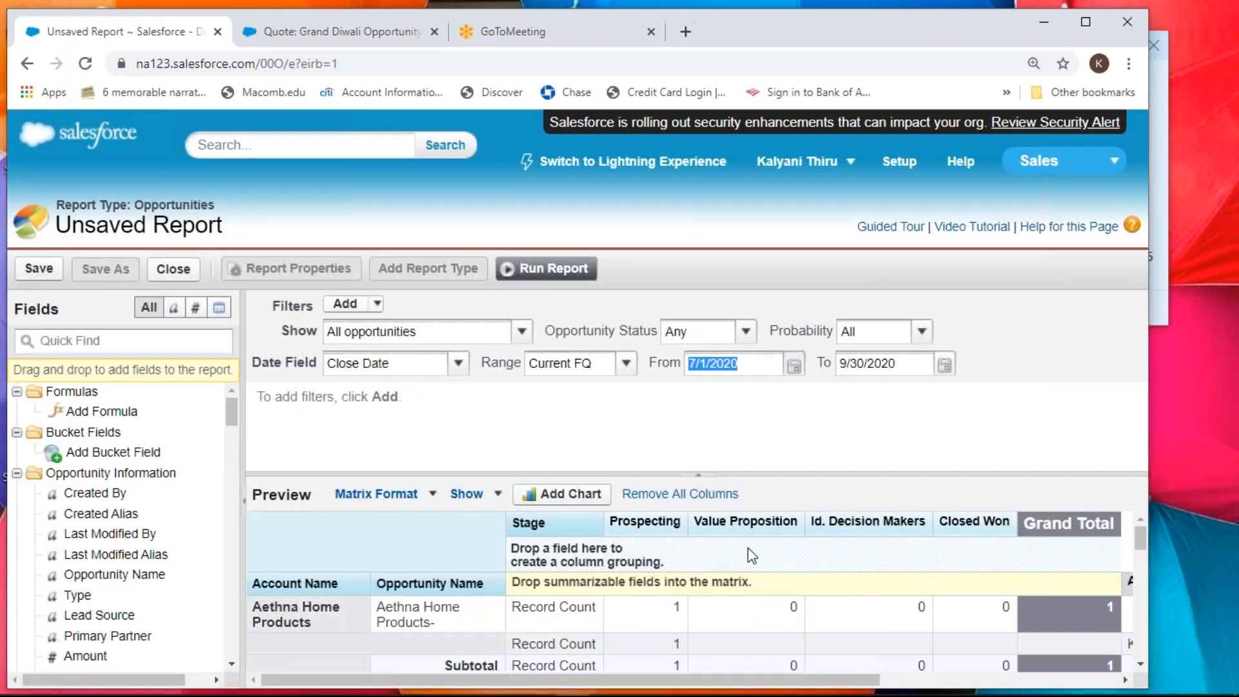
{"action": "left_click", "coordinate": [97, 343]}
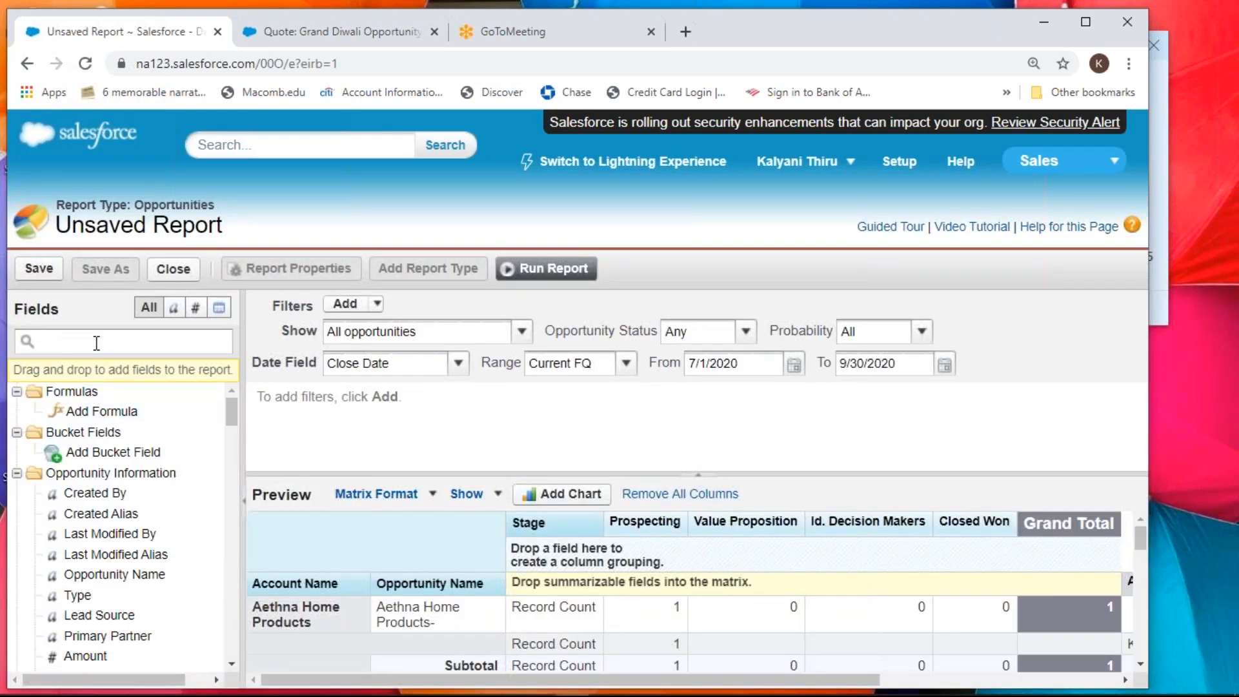
{"action": "type", "text": "amun"}
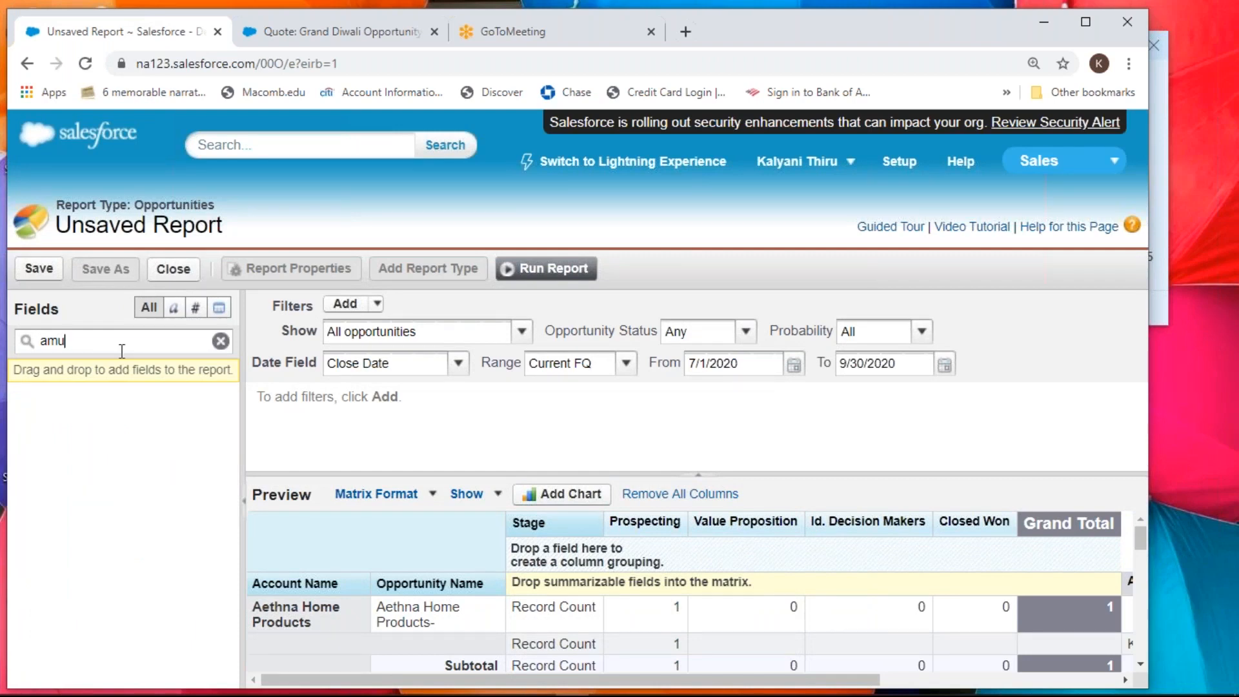
{"action": "key", "text": "BackSpace"}
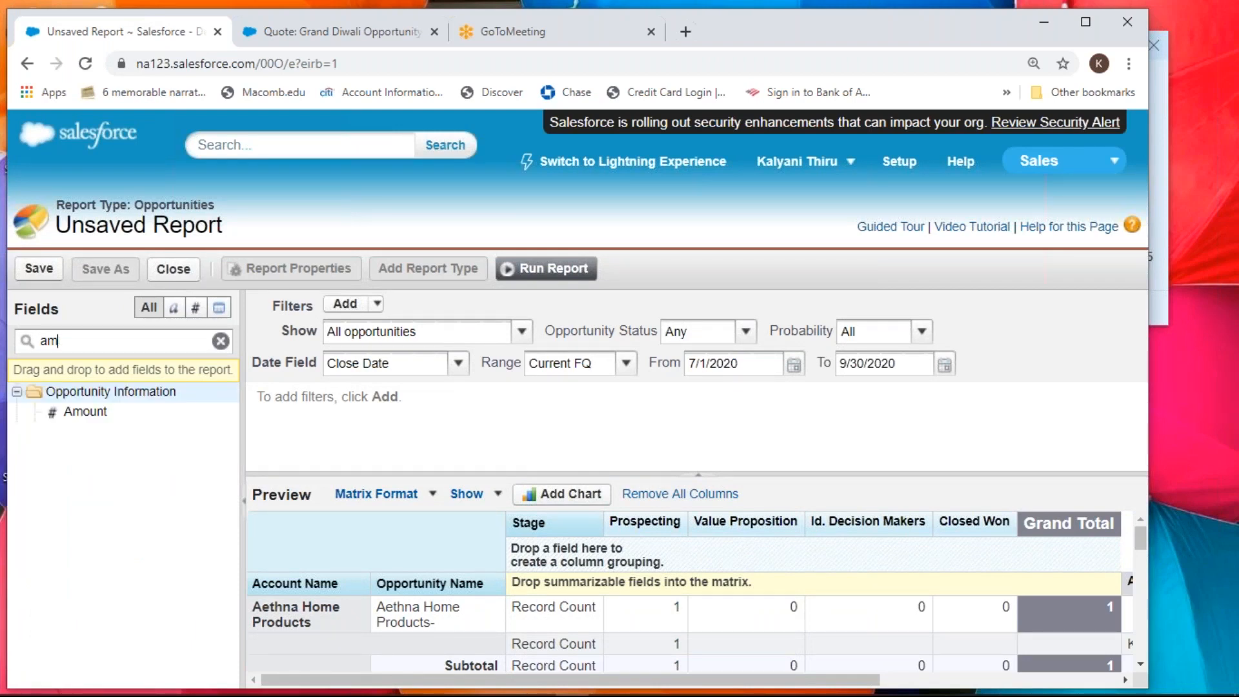
{"action": "left_click_drag", "start_coordinate": [74, 419], "coordinate": [666, 555]}
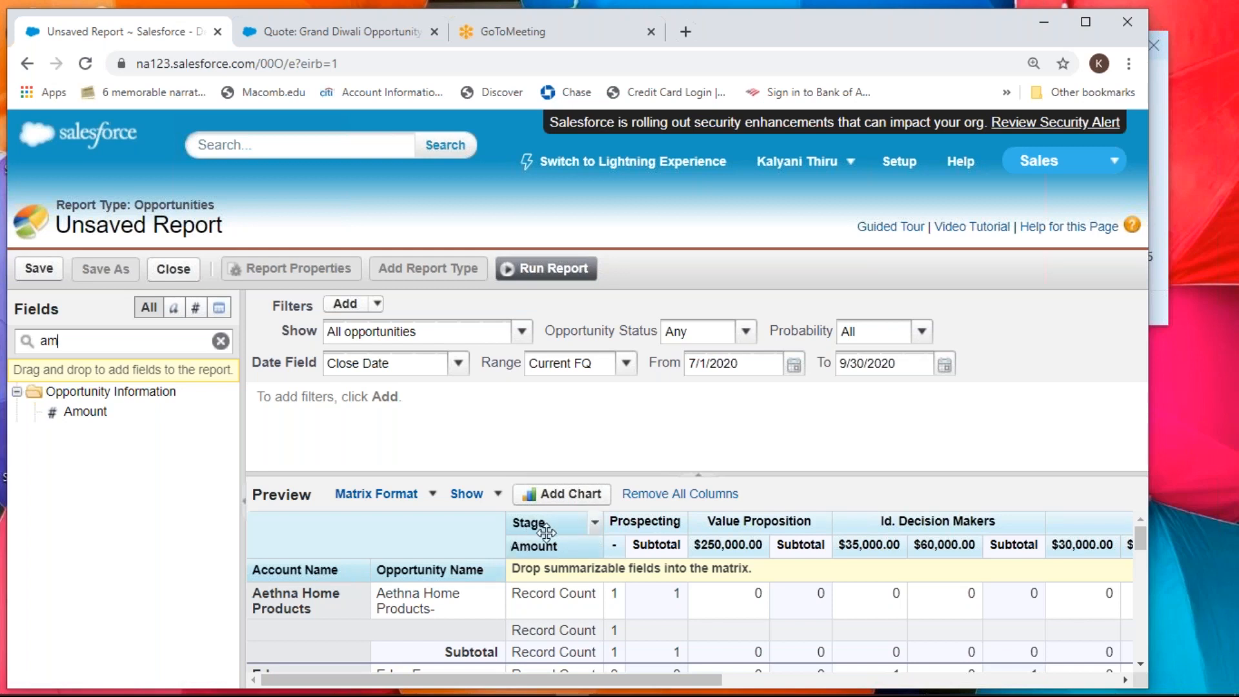
{"action": "left_click", "coordinate": [545, 268]}
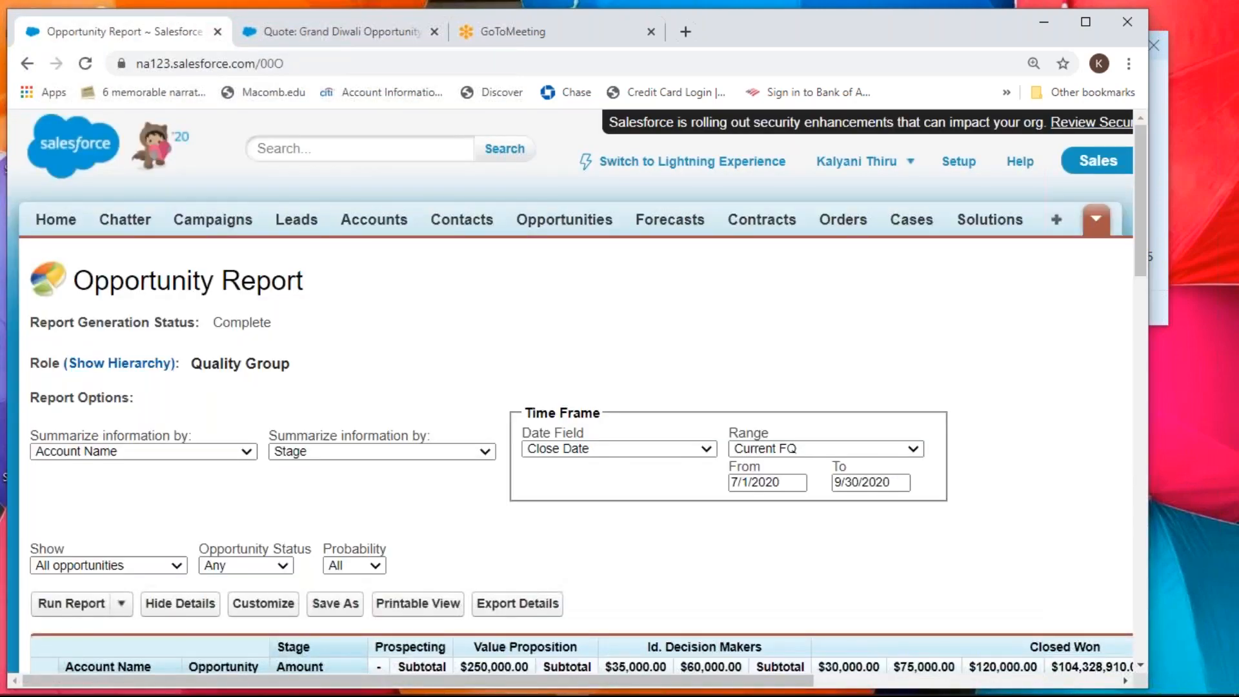
{"action": "scroll", "coordinate": [552, 358], "scroll_direction": "down", "scroll_amount": 1}
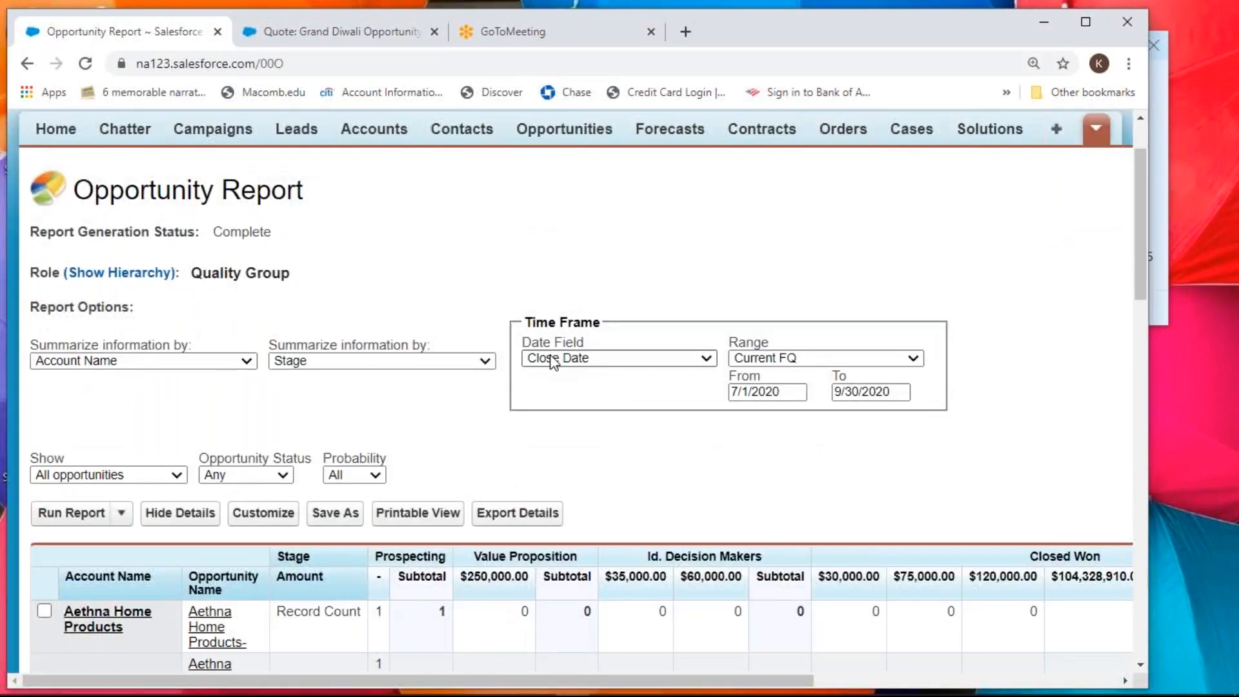
- Examine the matrix report's record counts by stage and amount for every account and opportunity
{"action": "scroll", "coordinate": [553, 363], "scroll_direction": "down", "scroll_amount": 1}
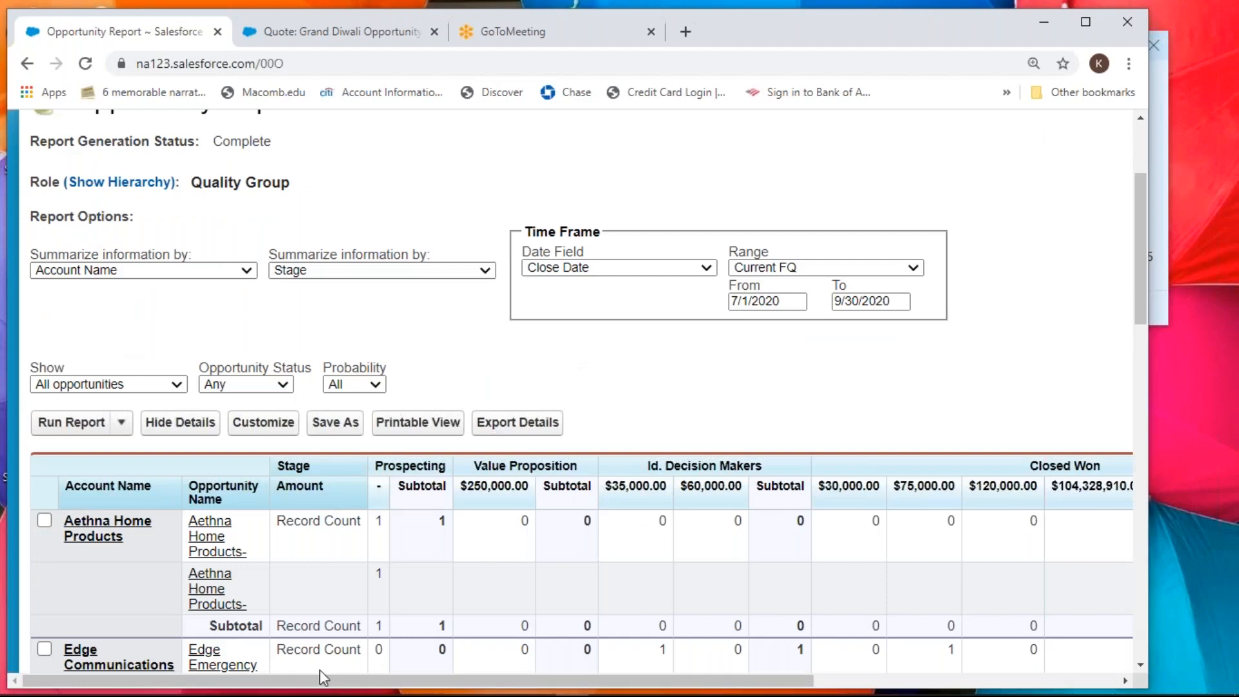
{"action": "left_click_drag", "start_coordinate": [320, 682], "coordinate": [345, 683]}
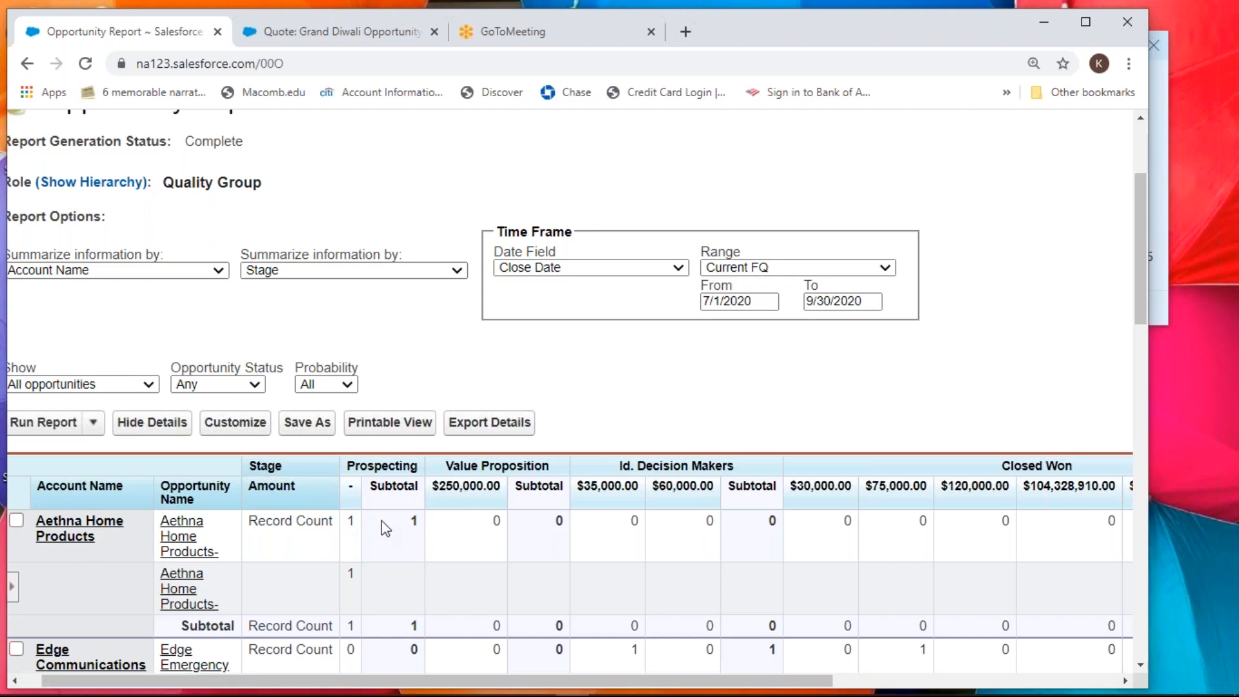
{"action": "left_click", "coordinate": [872, 681]}
{"action": "left_click_drag", "start_coordinate": [871, 678], "coordinate": [371, 694]}
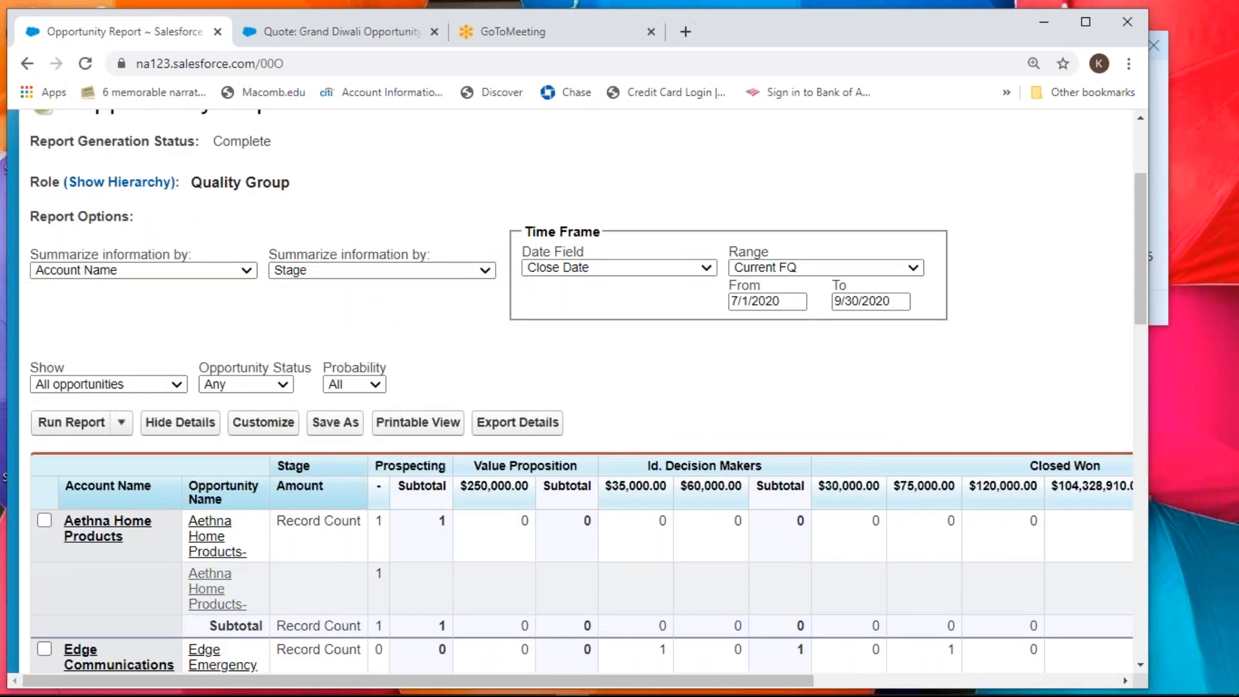
{"action": "scroll", "coordinate": [217, 585], "scroll_direction": "down", "scroll_amount": 3}
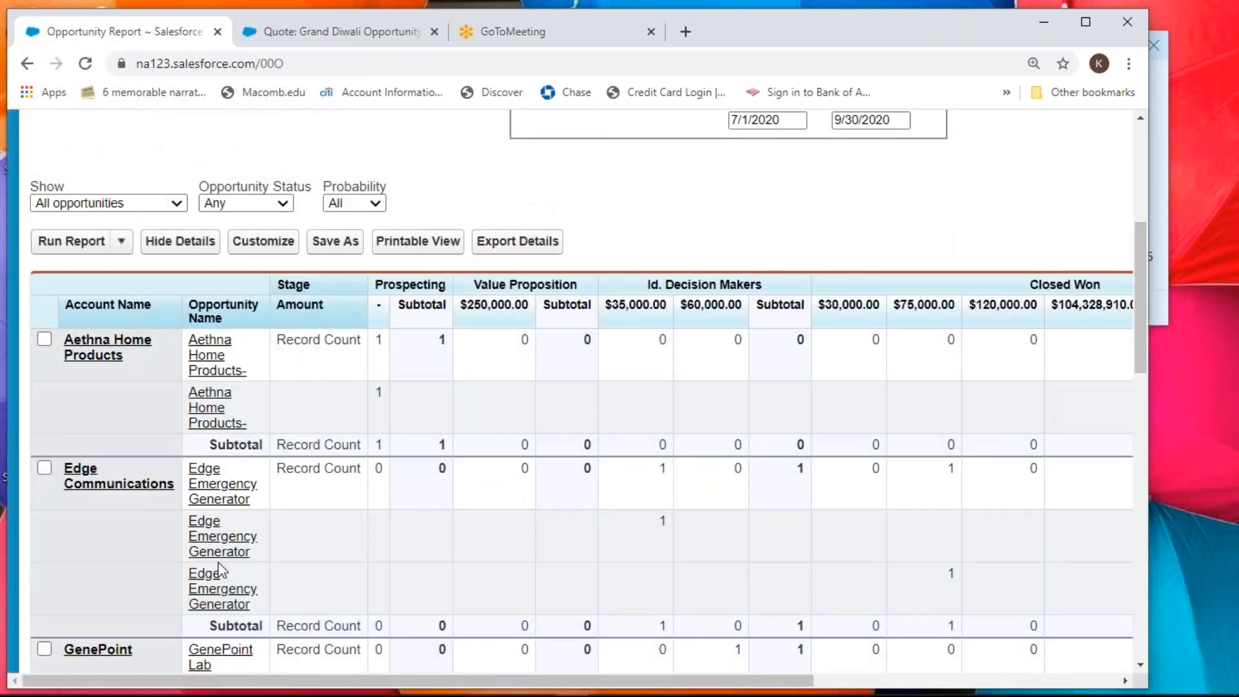
{"action": "scroll", "coordinate": [218, 585], "scroll_direction": "down", "scroll_amount": 3}
{"action": "scroll", "coordinate": [218, 561], "scroll_direction": "down", "scroll_amount": 5}
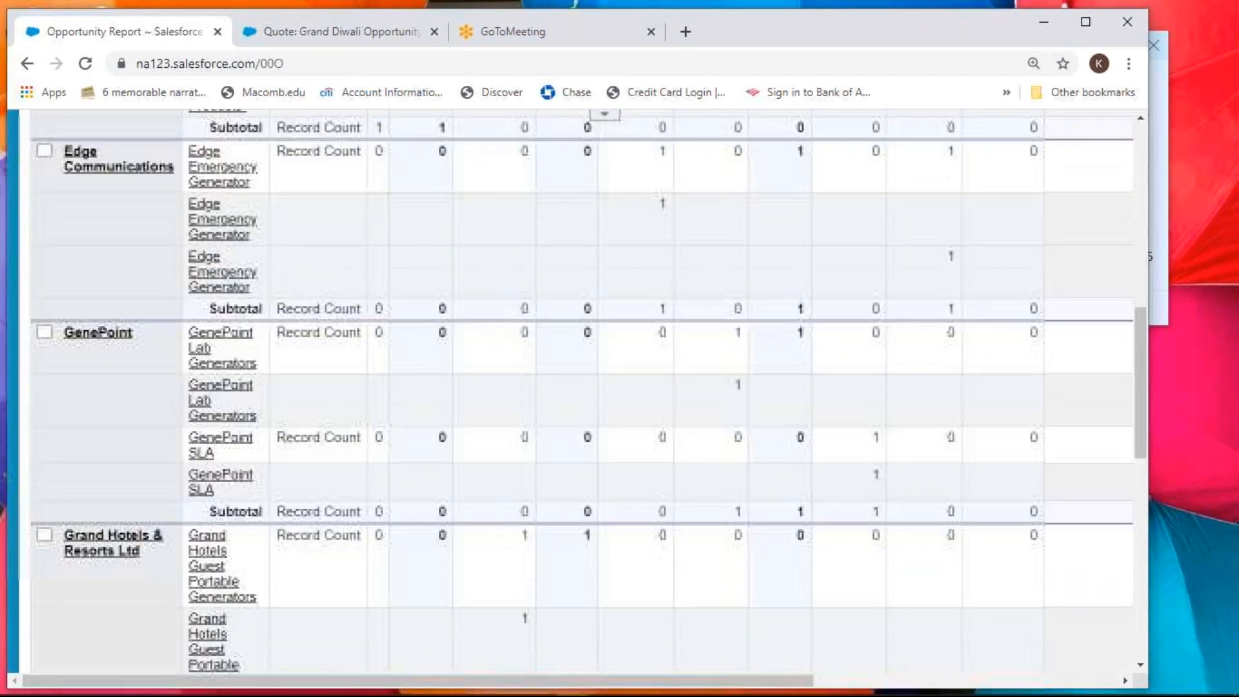
{"action": "scroll", "coordinate": [218, 562], "scroll_direction": "down", "scroll_amount": 7}
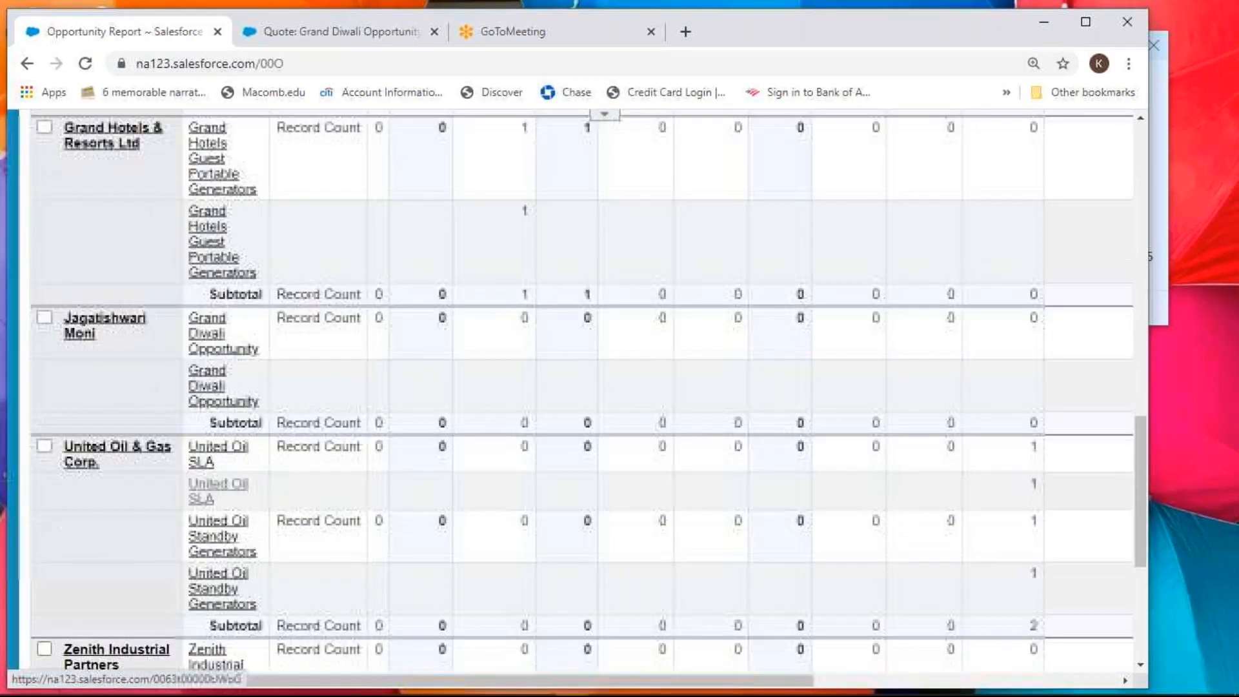
{"action": "scroll", "coordinate": [291, 568], "scroll_direction": "up", "scroll_amount": 15}
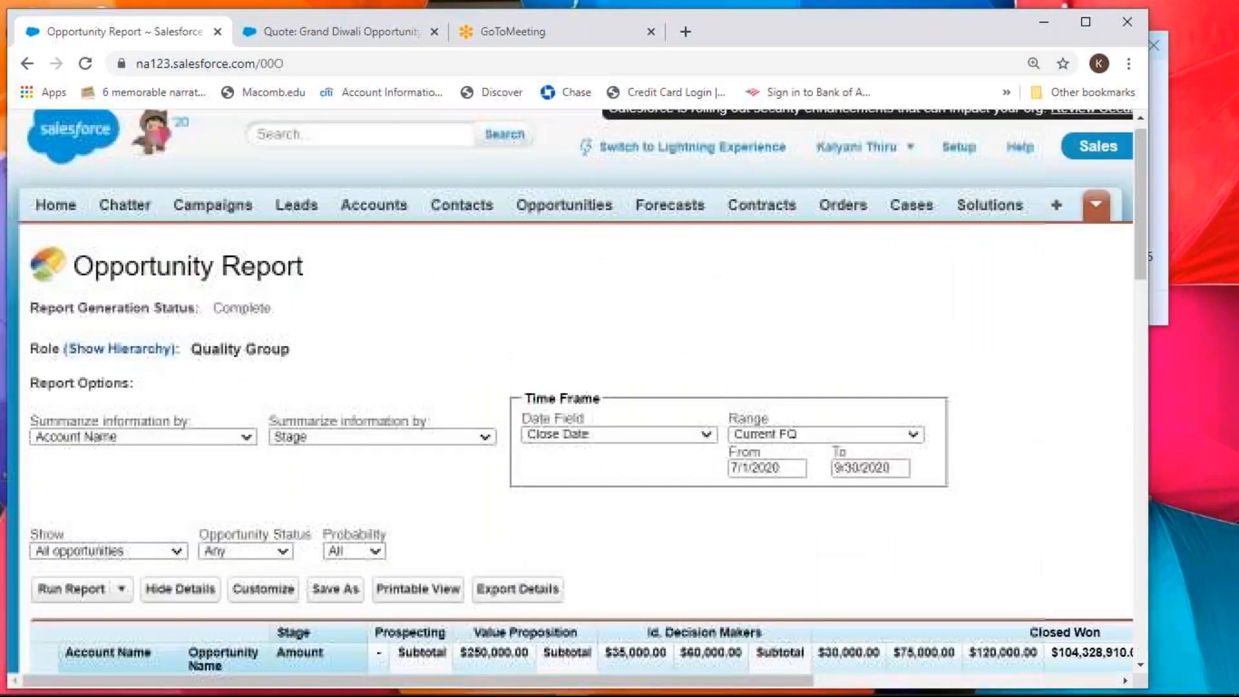
- Customize the matrix report to remove the Account Owner and Annual Revenue columns, and run it
{"action": "left_click", "coordinate": [262, 588]}
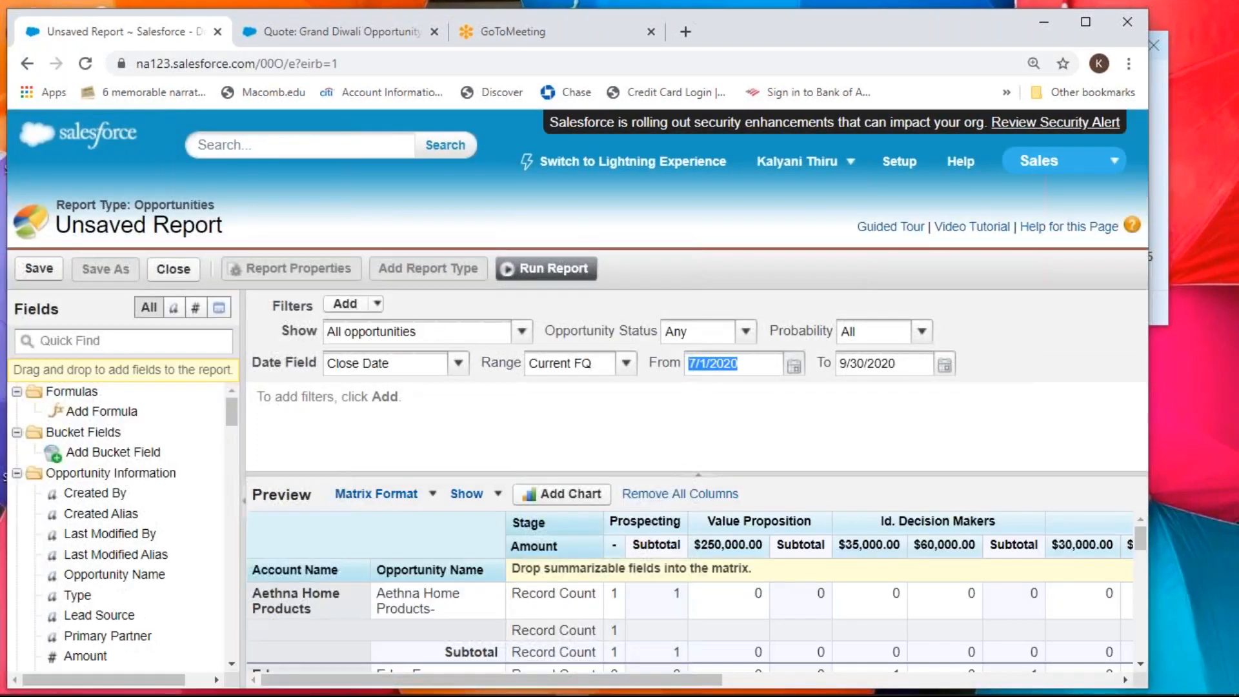
{"action": "left_click", "coordinate": [1019, 679]}
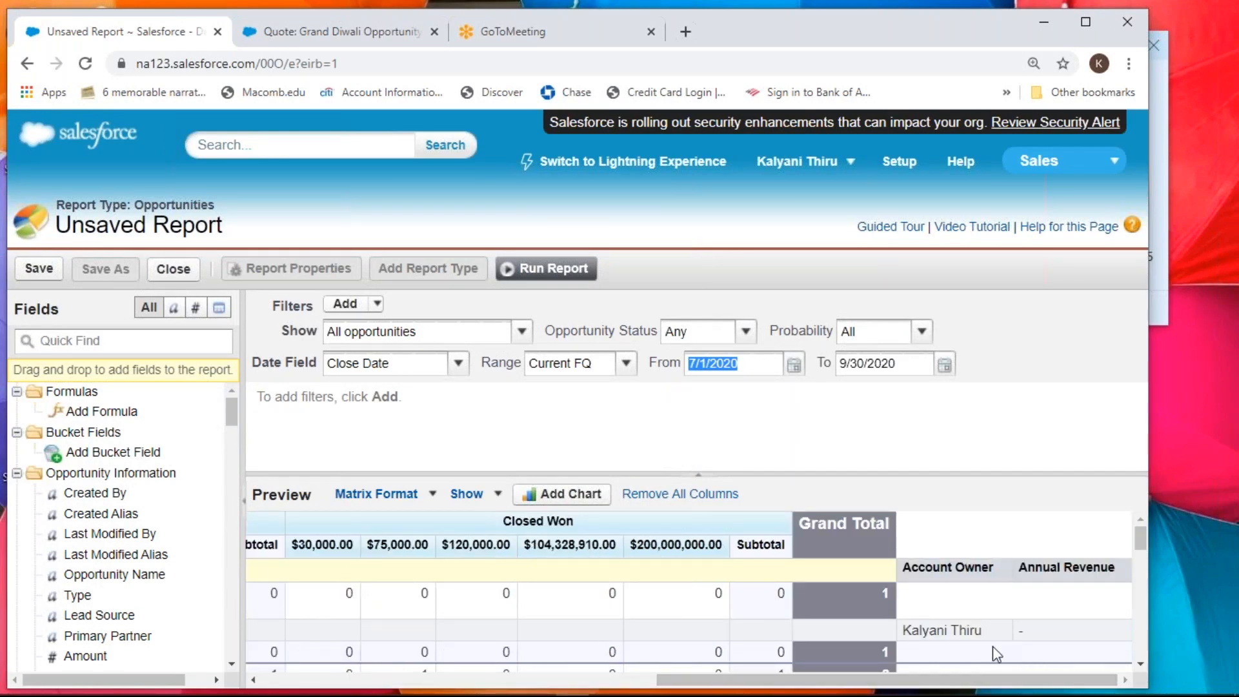
{"action": "left_click_drag", "start_coordinate": [955, 568], "coordinate": [199, 603]}
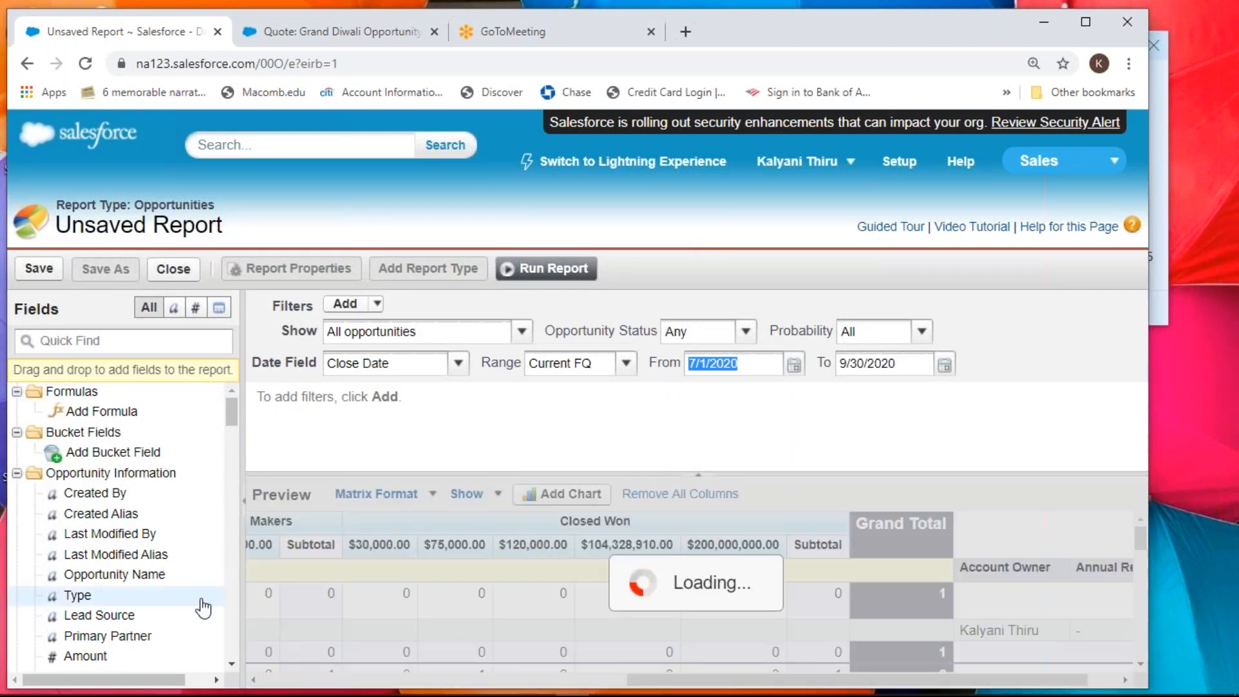
{"action": "left_click_drag", "start_coordinate": [1097, 567], "coordinate": [136, 581]}
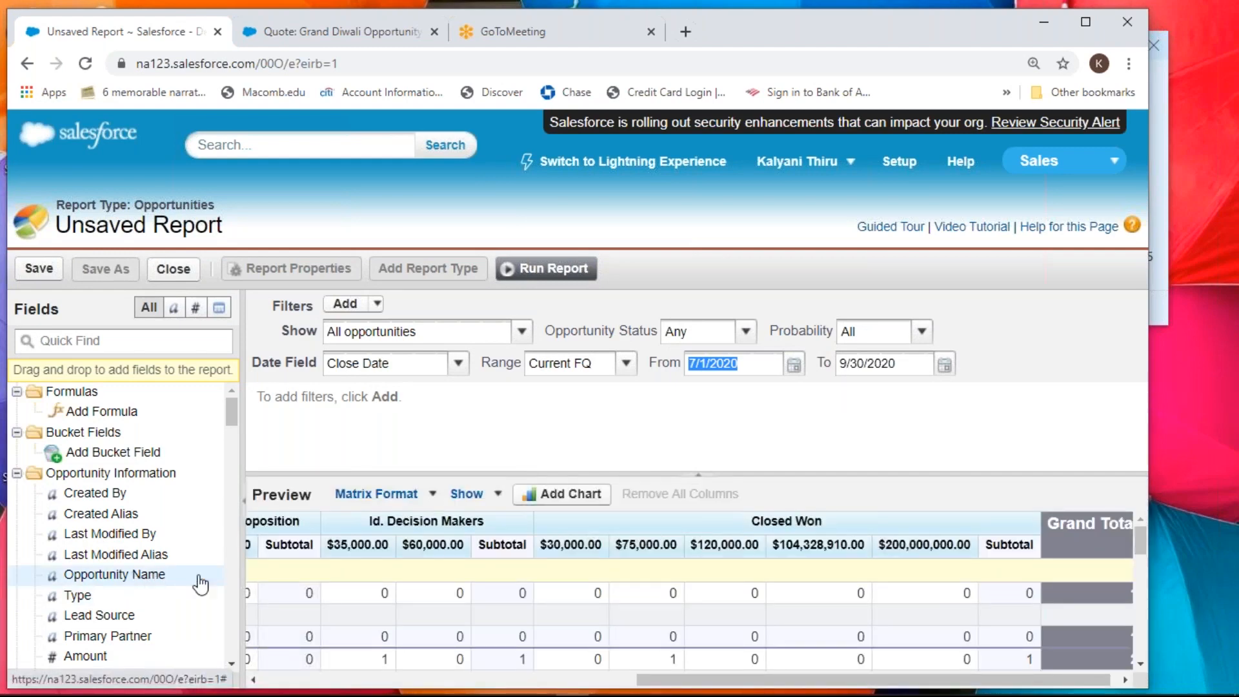
{"action": "left_click", "coordinate": [512, 268]}
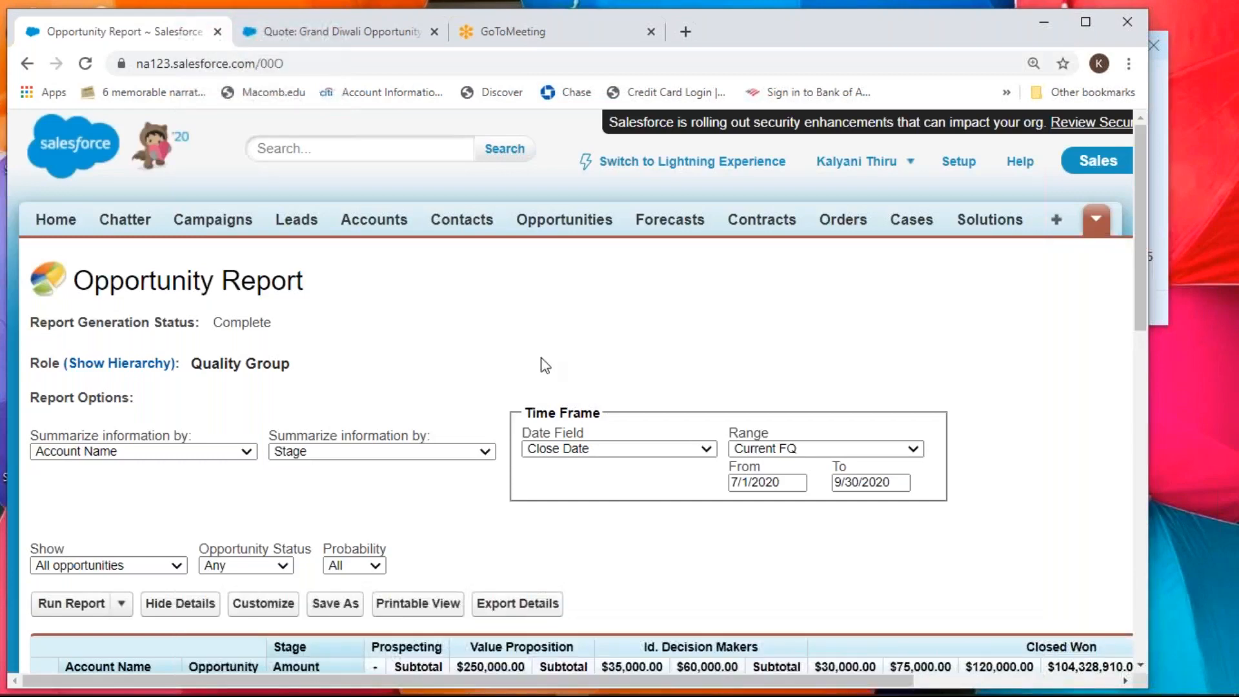
- Review the rerun matrix report's account rows and subtotals under each stage and amount
{"action": "scroll", "coordinate": [896, 625], "scroll_direction": "down", "scroll_amount": 3}
{"action": "scroll", "coordinate": [895, 636], "scroll_direction": "down", "scroll_amount": 4}
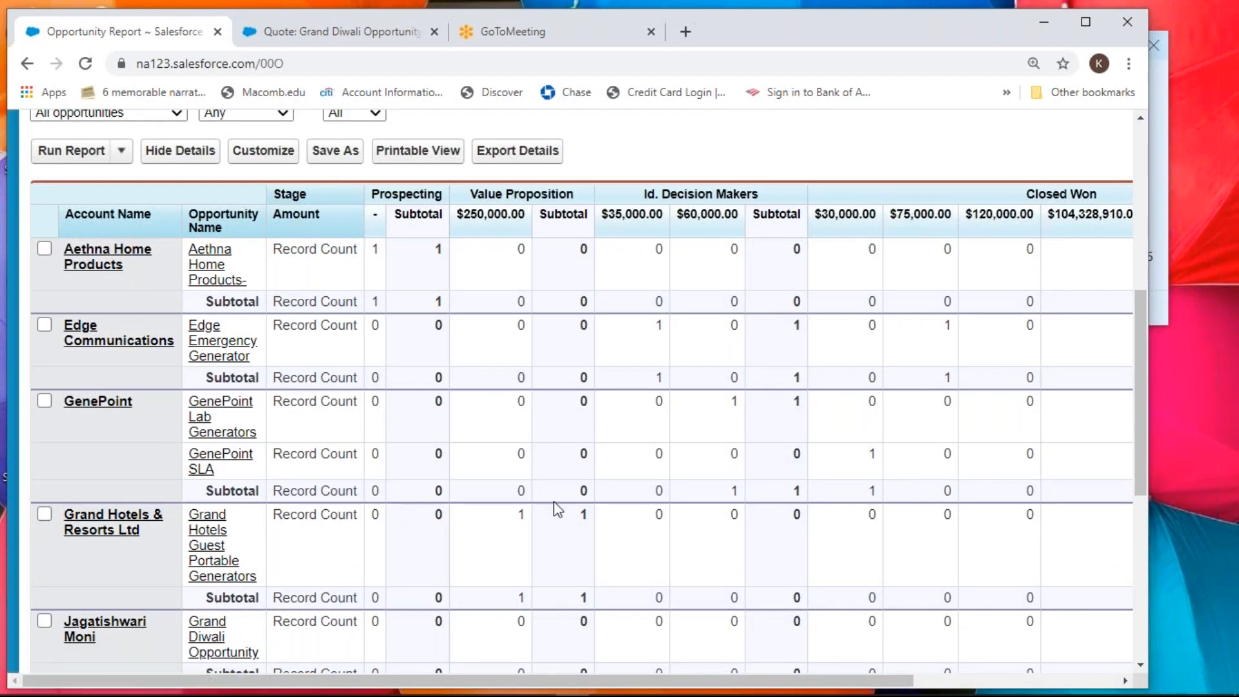
{"action": "scroll", "coordinate": [247, 555], "scroll_direction": "down", "scroll_amount": 4}
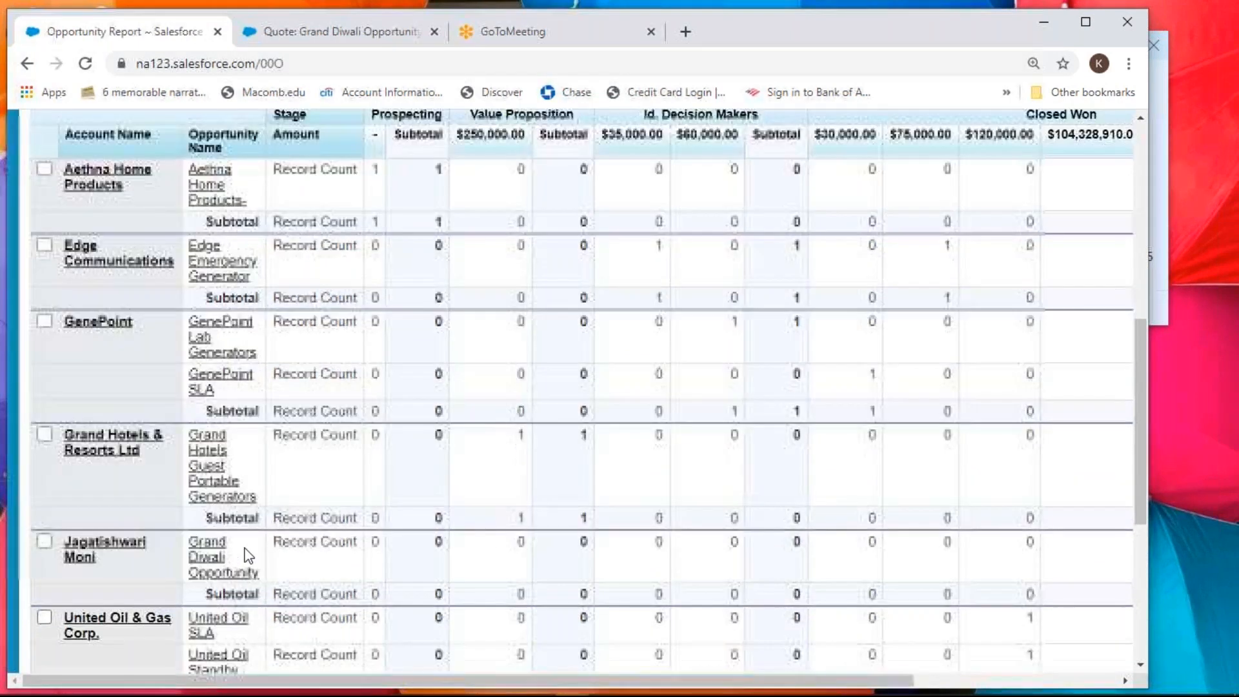
{"action": "scroll", "coordinate": [247, 555], "scroll_direction": "down", "scroll_amount": 1}
{"action": "scroll", "coordinate": [247, 555], "scroll_direction": "up", "scroll_amount": 4}
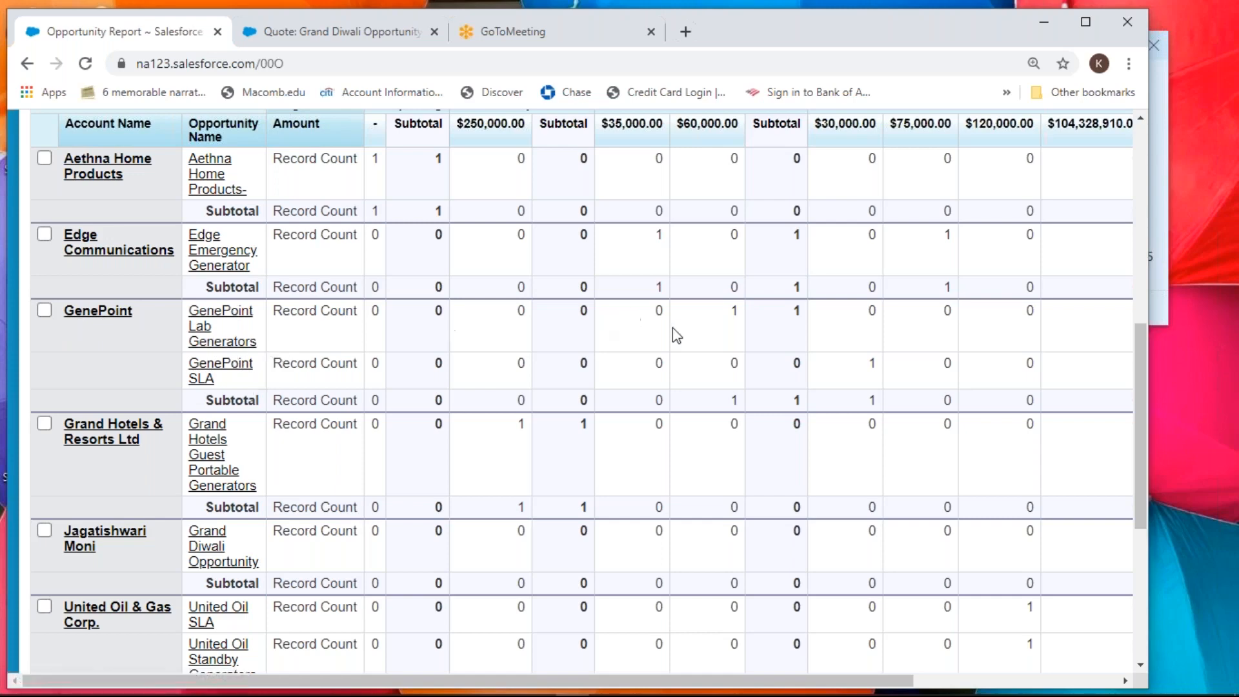
{"action": "scroll", "coordinate": [686, 338], "scroll_direction": "up", "scroll_amount": 3}
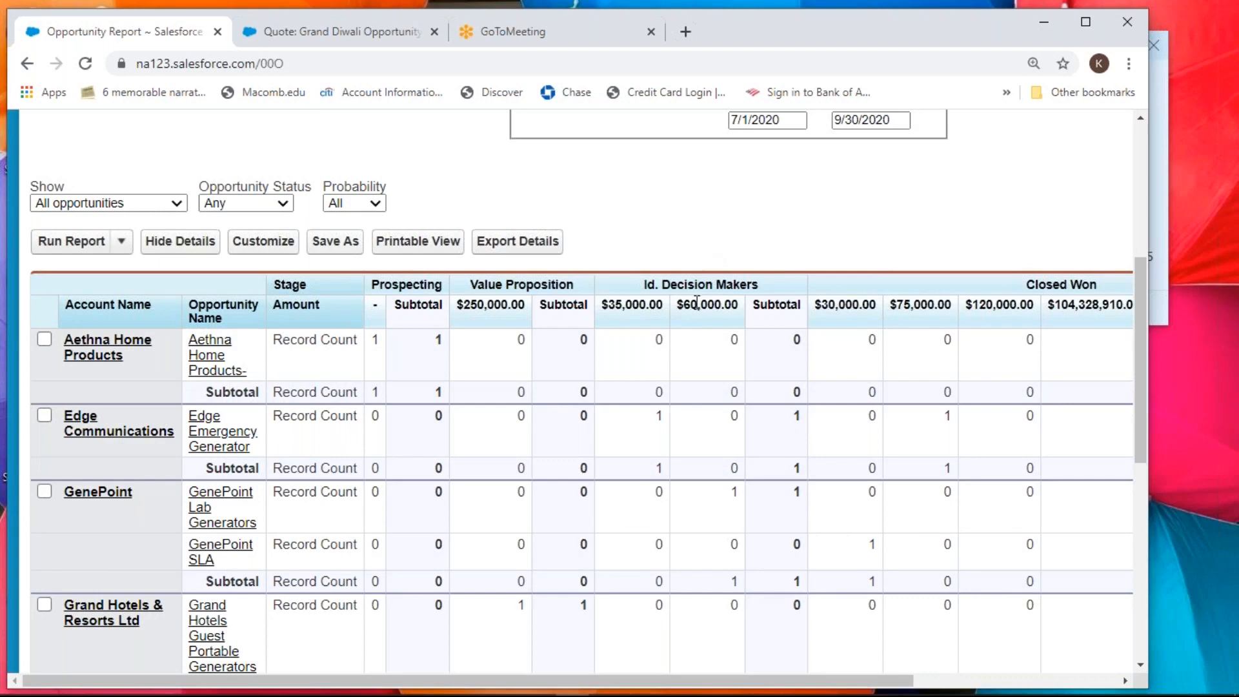
{"action": "scroll", "coordinate": [711, 447], "scroll_direction": "down", "scroll_amount": 2}
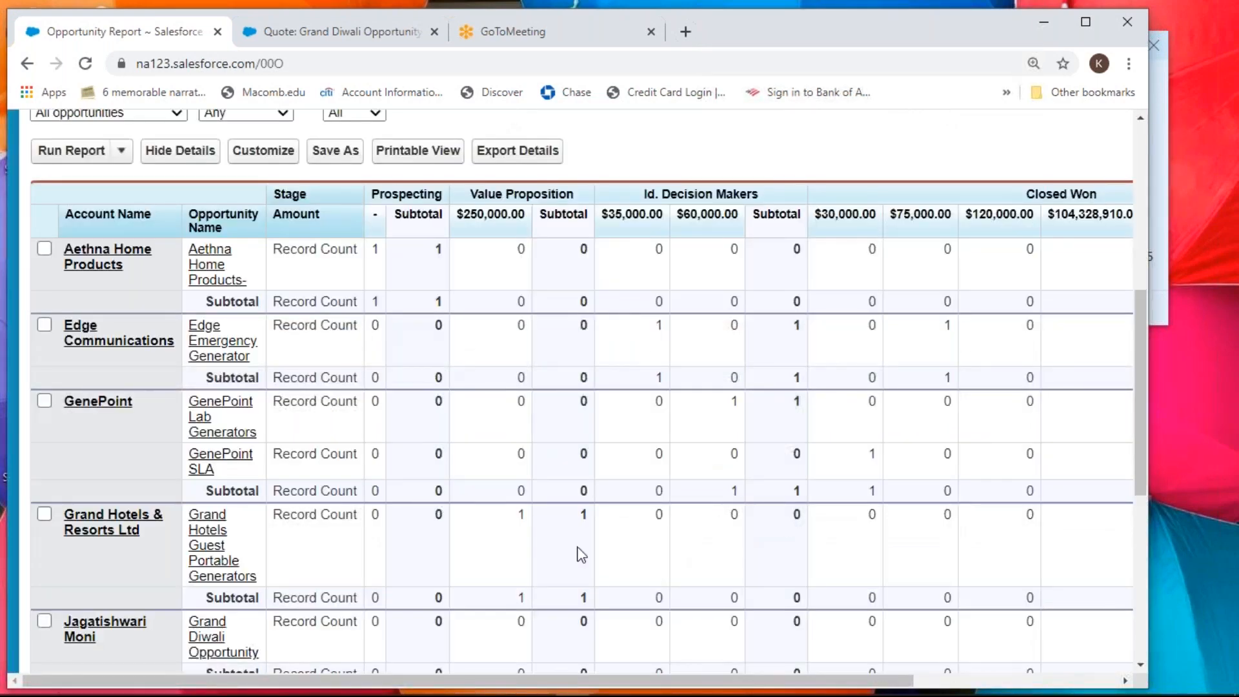
- Drill down the matrix report to only the GenePoint account and view its opportunities
{"action": "left_click", "coordinate": [45, 403]}
{"action": "scroll", "coordinate": [77, 459], "scroll_direction": "down", "scroll_amount": 7}
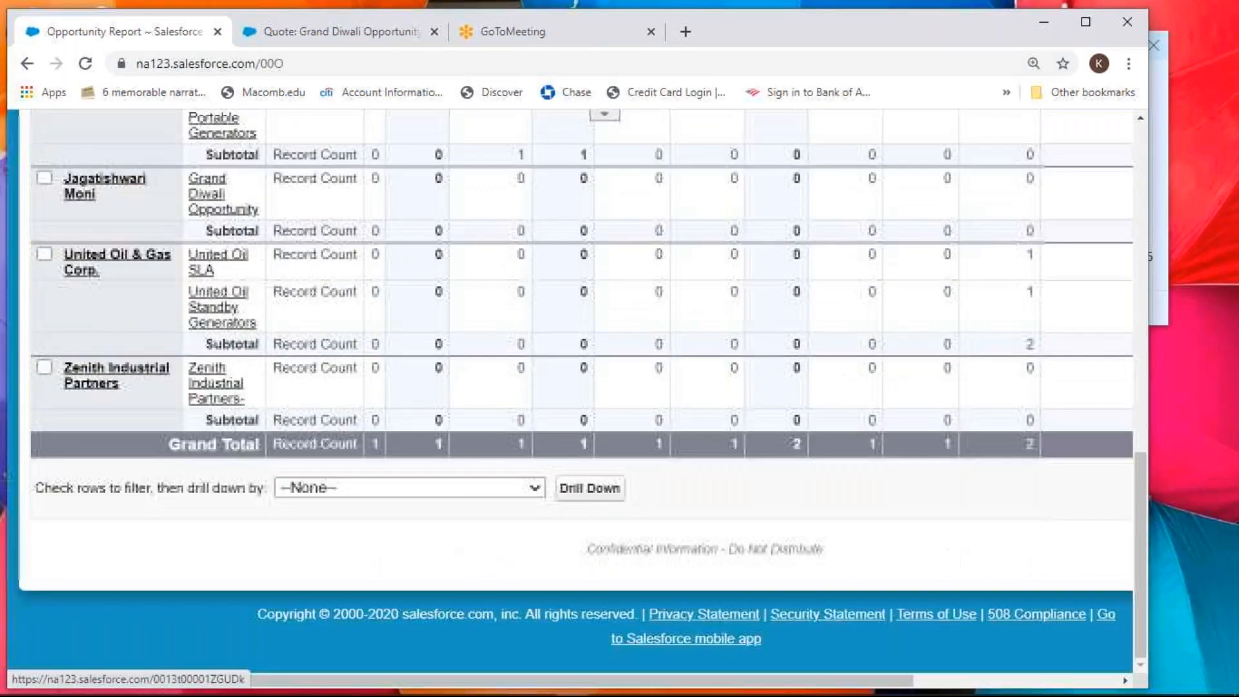
{"action": "left_click", "coordinate": [590, 489]}
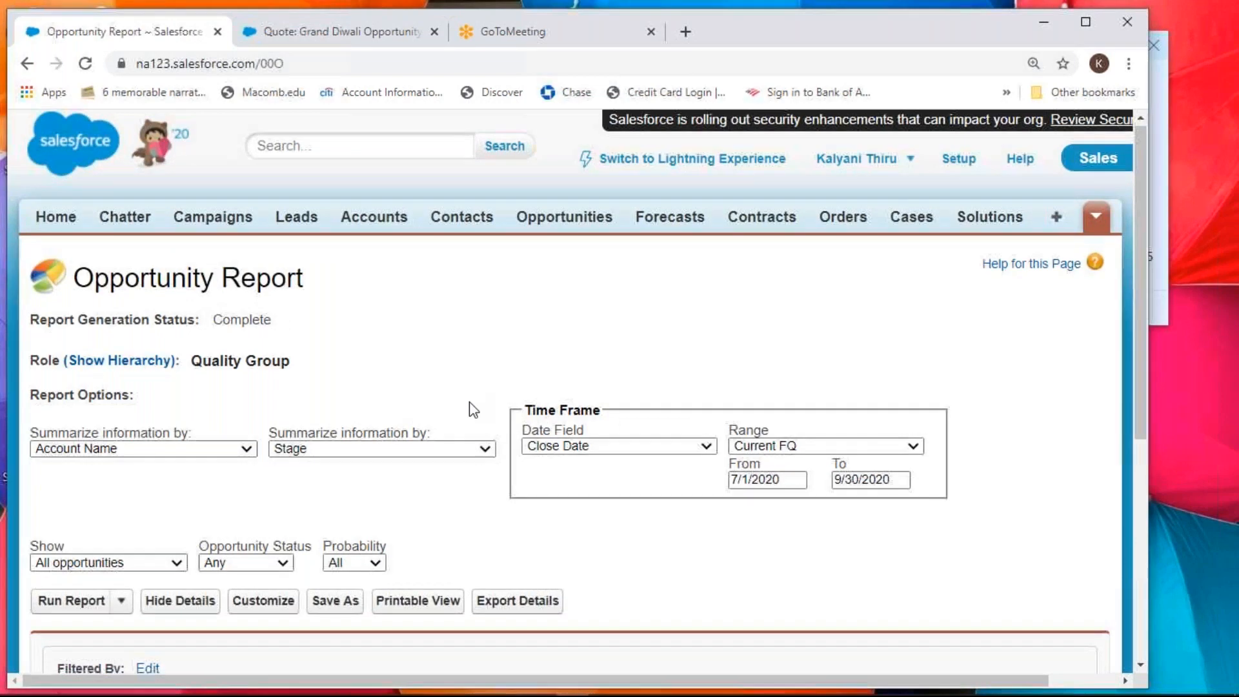
{"action": "scroll", "coordinate": [470, 400], "scroll_direction": "down", "scroll_amount": 3}
{"action": "scroll", "coordinate": [466, 416], "scroll_direction": "down", "scroll_amount": 3}
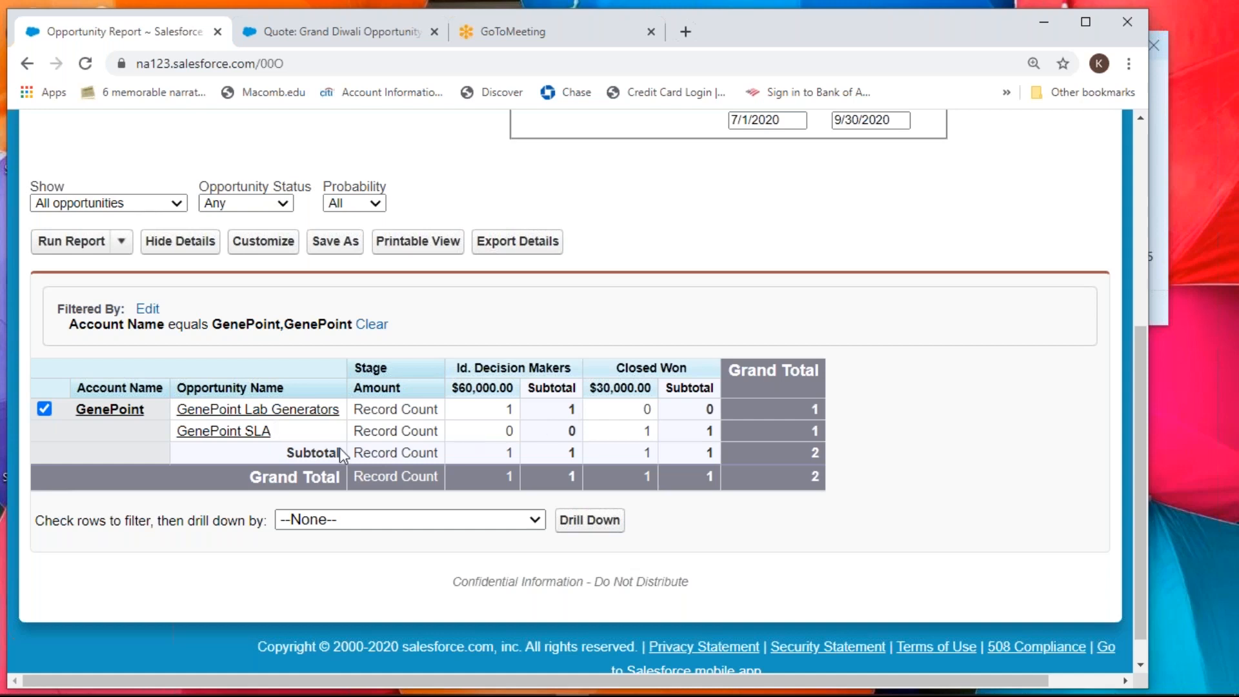
- Customize the report to remove the Amount column grouping and the GenePoint account filter, then run it and check the stage totals
{"action": "left_click", "coordinate": [235, 241]}
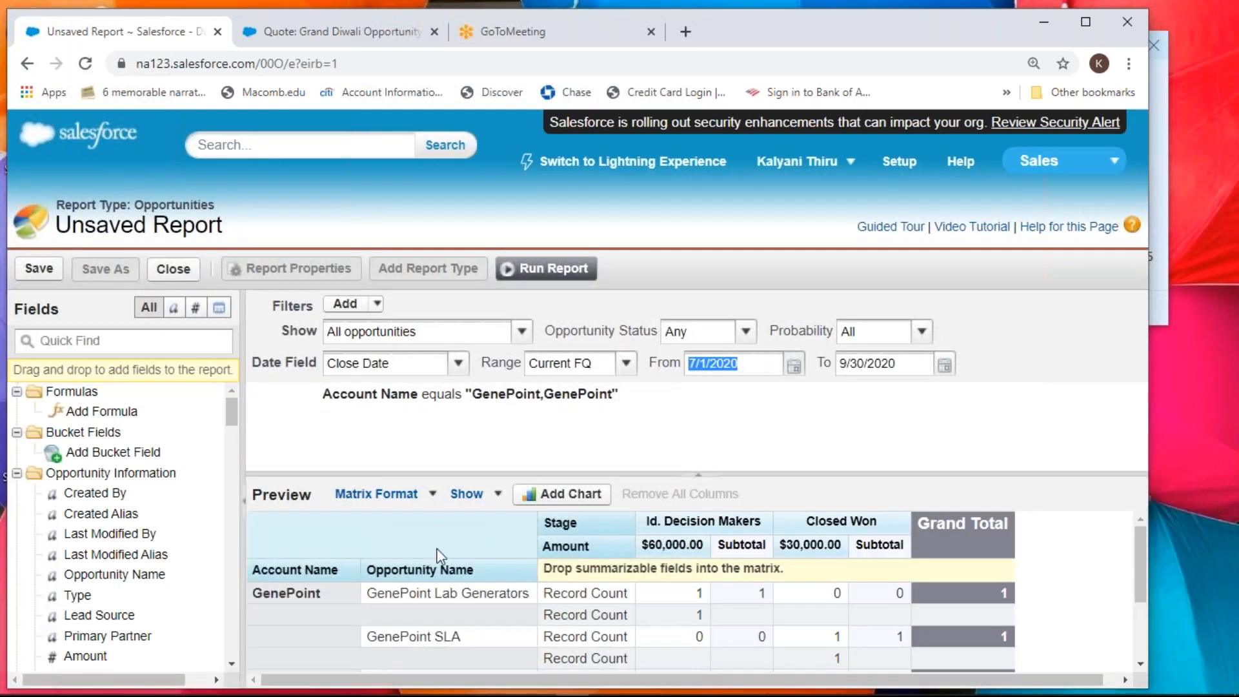
{"action": "left_click_drag", "start_coordinate": [561, 545], "coordinate": [77, 556]}
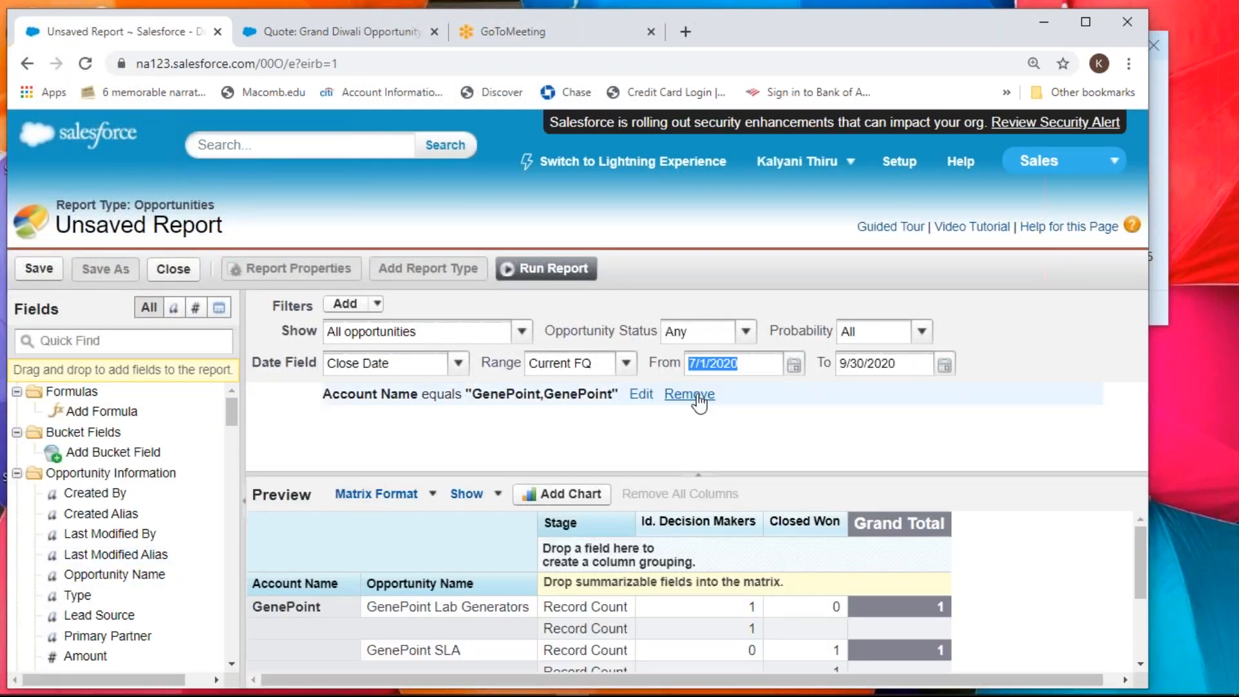
{"action": "left_click", "coordinate": [698, 397]}
{"action": "left_click", "coordinate": [548, 268]}
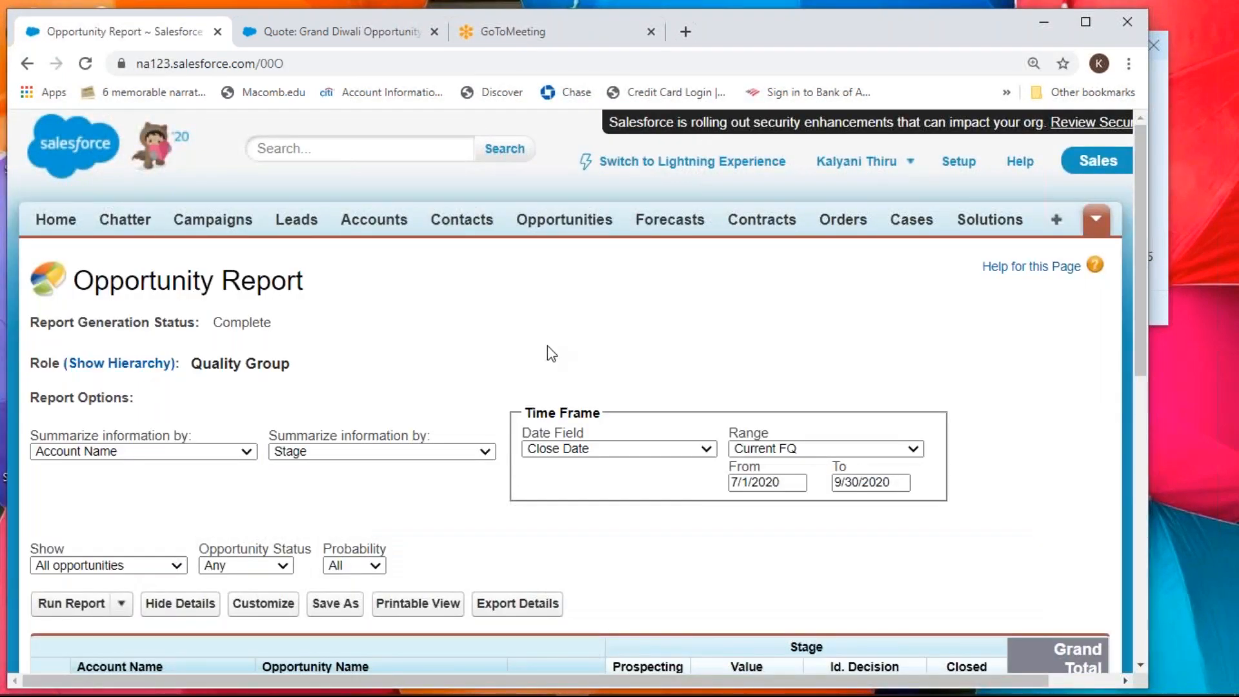
{"action": "scroll", "coordinate": [549, 349], "scroll_direction": "down", "scroll_amount": 5}
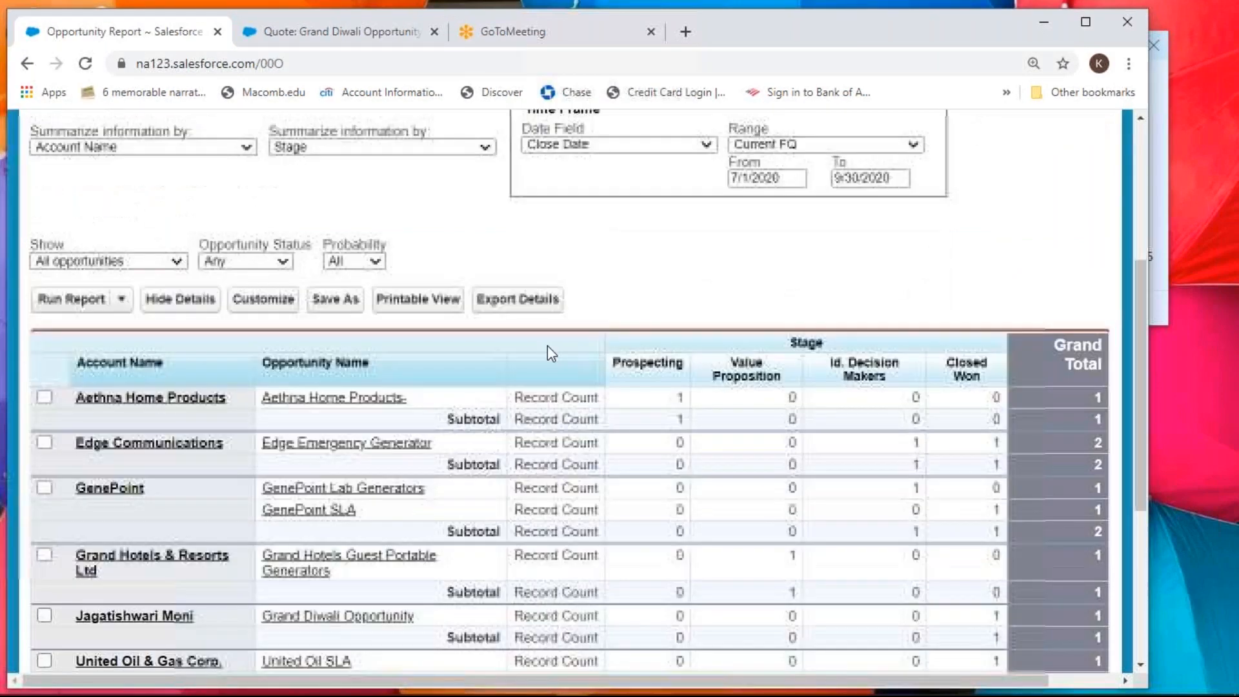
{"action": "scroll", "coordinate": [547, 346], "scroll_direction": "down", "scroll_amount": 3}
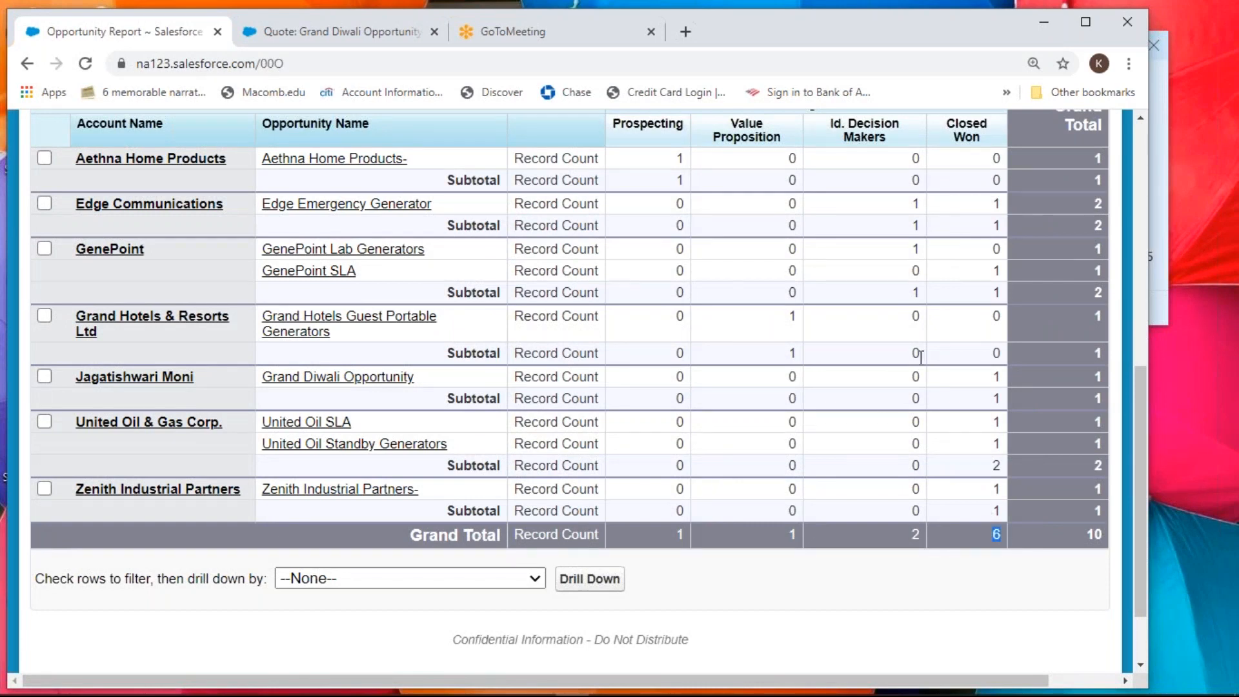
{"action": "double_click", "coordinate": [911, 532]}
- Set the close date range to Current FY and run the matrix report again
{"action": "scroll", "coordinate": [652, 528], "scroll_direction": "up", "scroll_amount": 8}
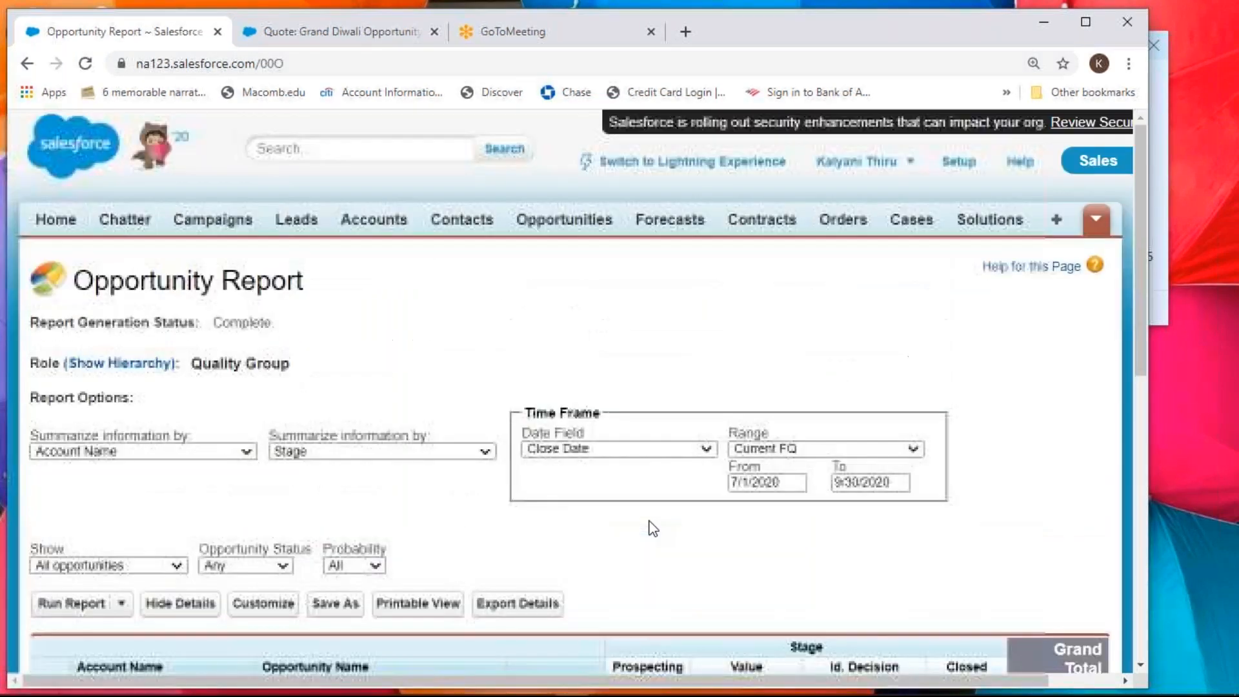
{"action": "left_click", "coordinate": [814, 448]}
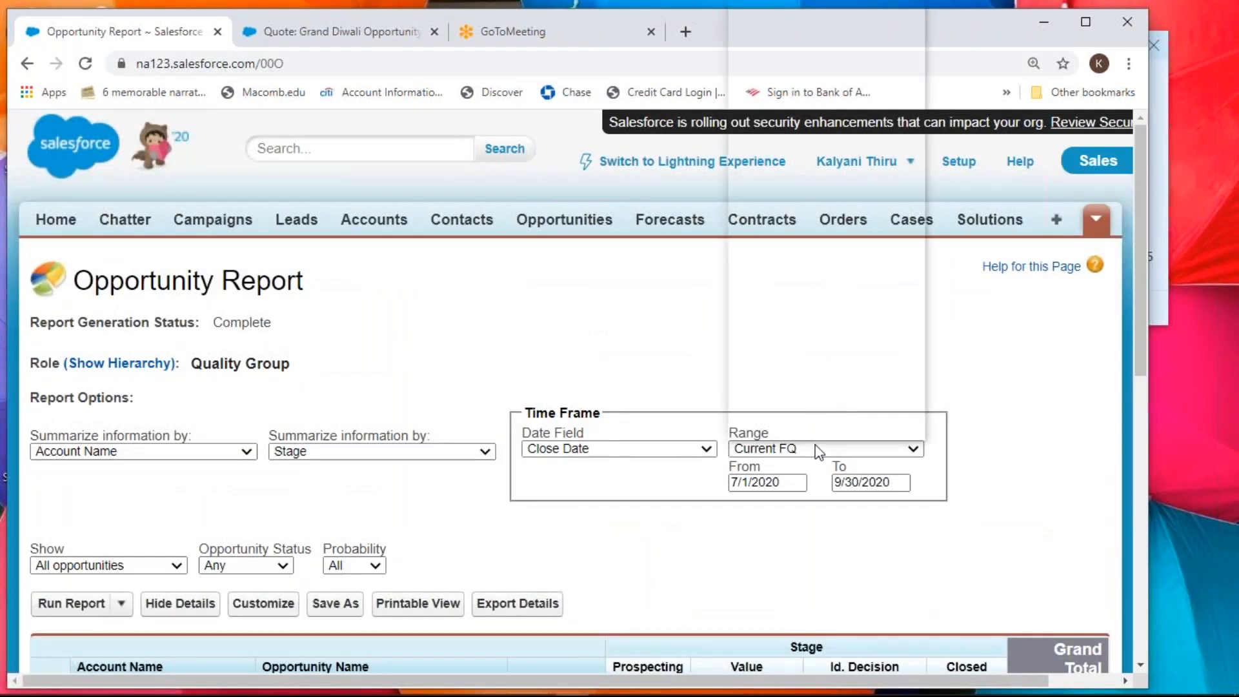
{"action": "scroll", "coordinate": [807, 426], "scroll_direction": "down", "scroll_amount": 1}
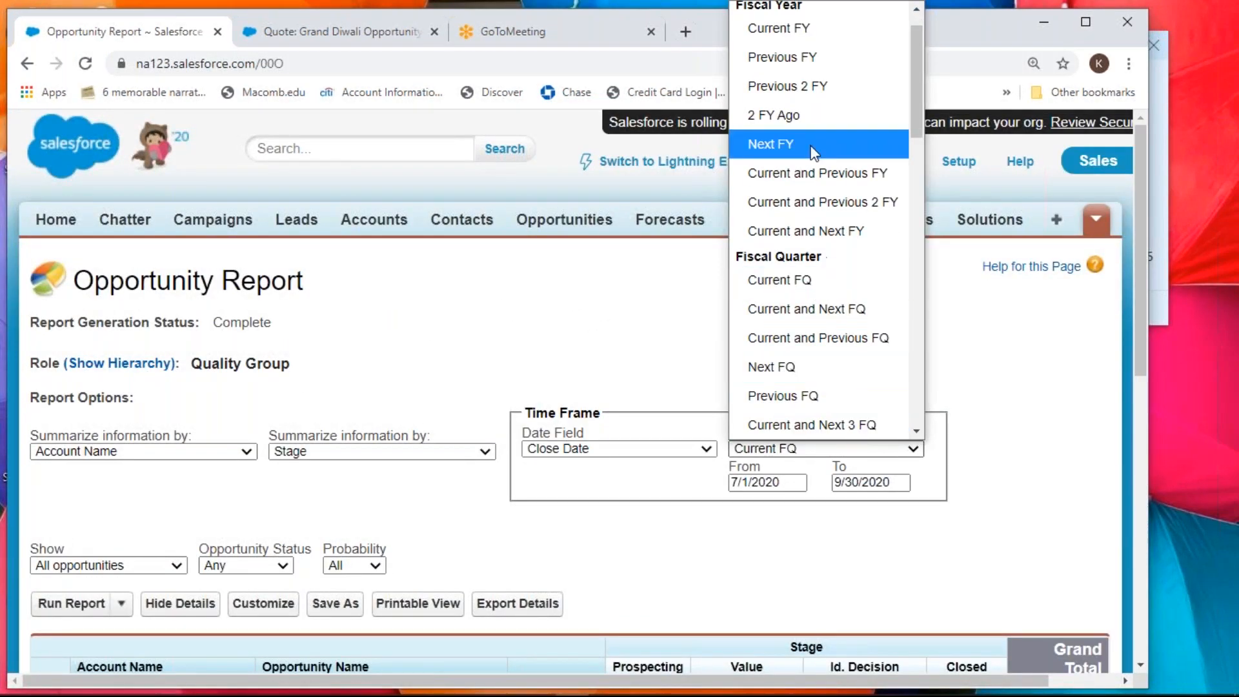
{"action": "left_click", "coordinate": [811, 36]}
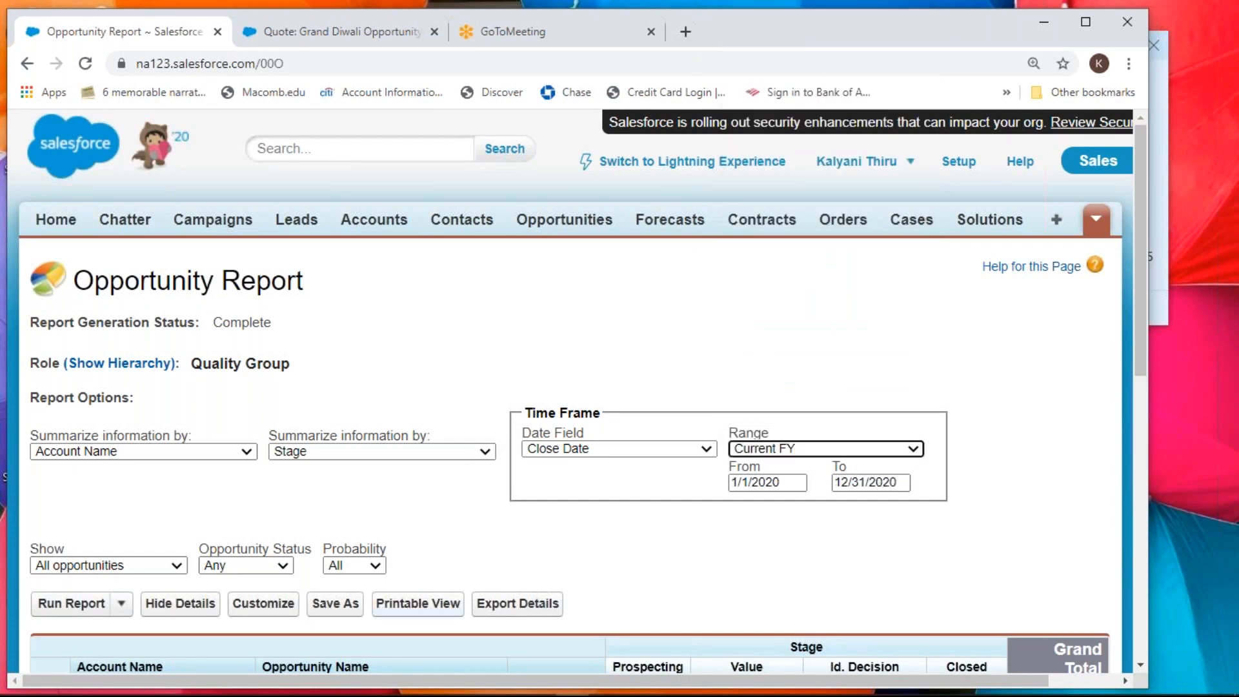
{"action": "left_click", "coordinate": [71, 603]}
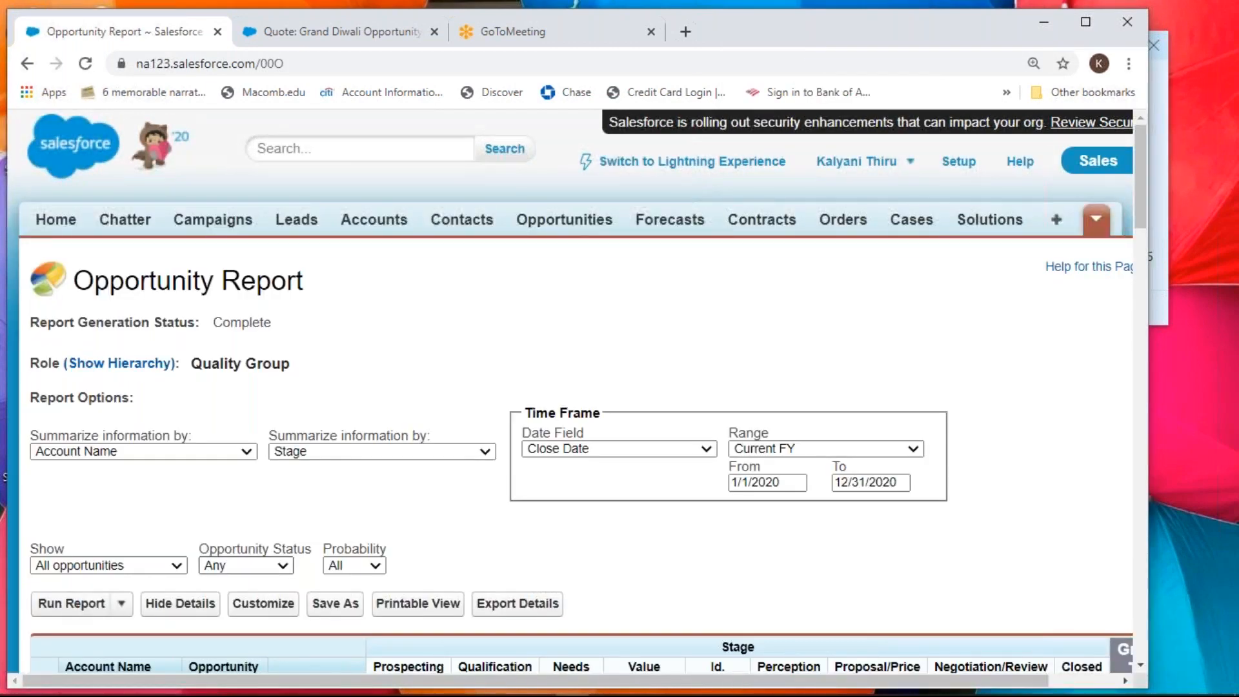
- Examine the fiscal-year matrix report's record counts by stage down to the grand total row
{"action": "scroll", "coordinate": [380, 510], "scroll_direction": "down", "scroll_amount": 5}
{"action": "scroll", "coordinate": [381, 510], "scroll_direction": "down", "scroll_amount": 7}
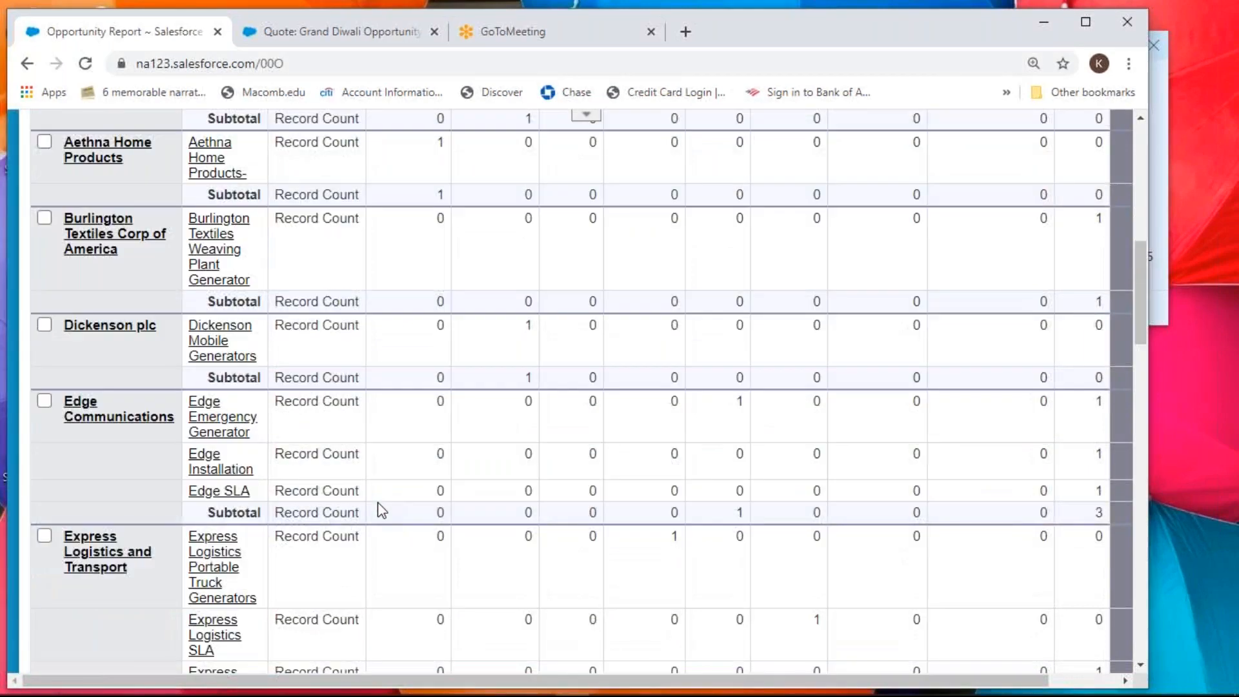
{"action": "scroll", "coordinate": [383, 510], "scroll_direction": "down", "scroll_amount": 15}
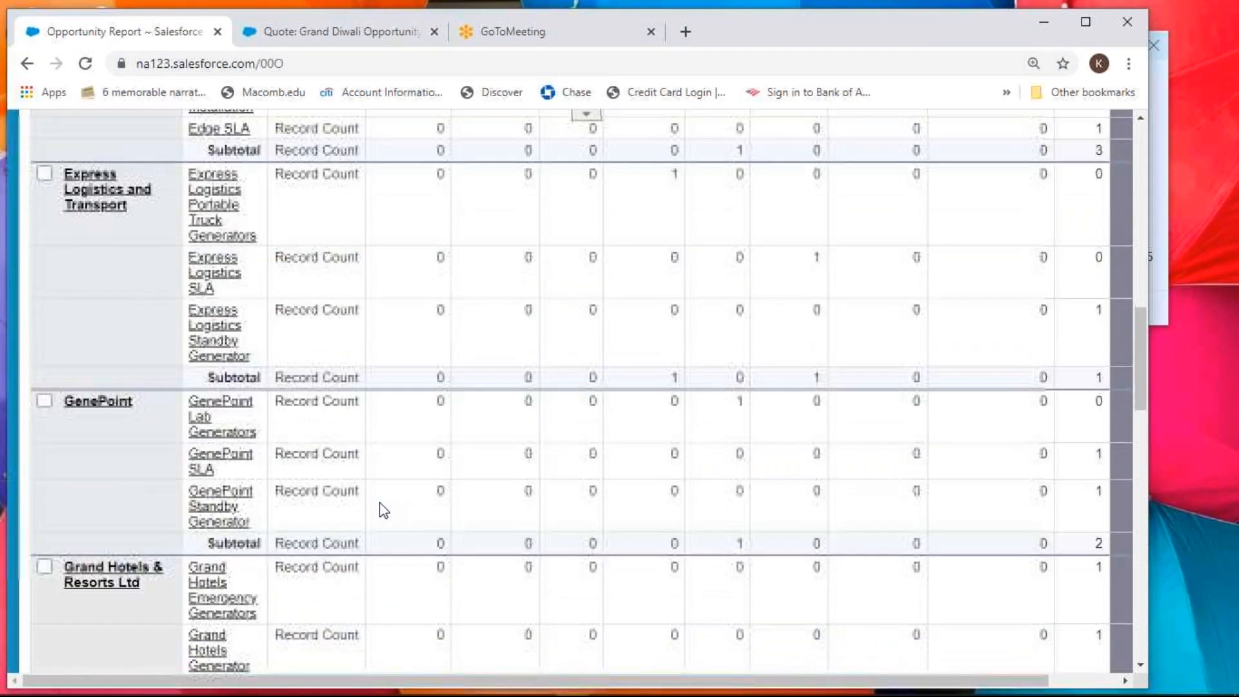
{"action": "scroll", "coordinate": [380, 506], "scroll_direction": "down", "scroll_amount": 8}
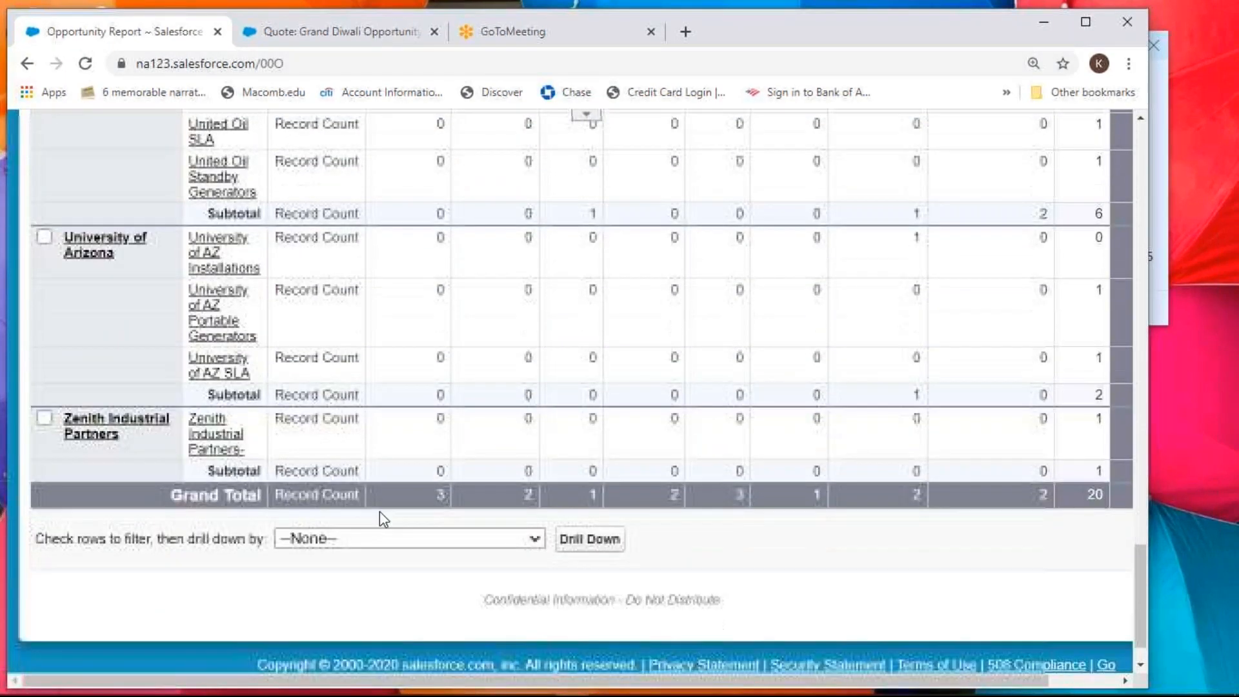
{"action": "scroll", "coordinate": [379, 511], "scroll_direction": "up", "scroll_amount": 3}
{"action": "scroll", "coordinate": [379, 511], "scroll_direction": "up", "scroll_amount": 4}
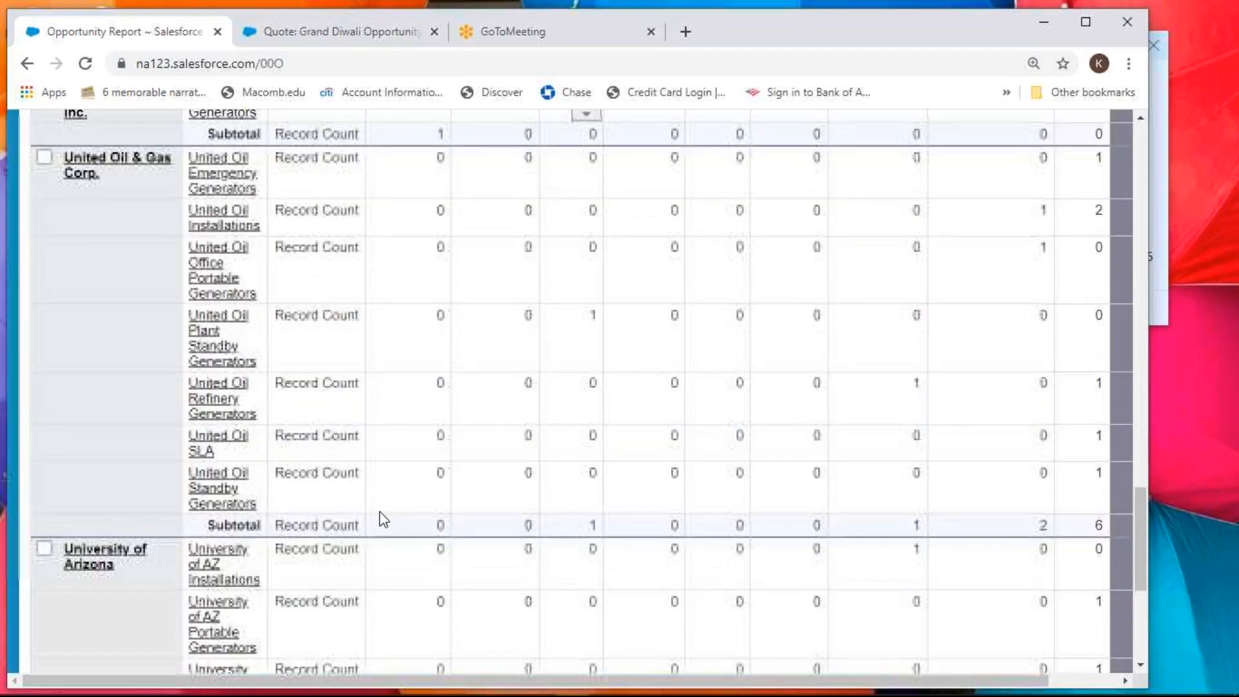
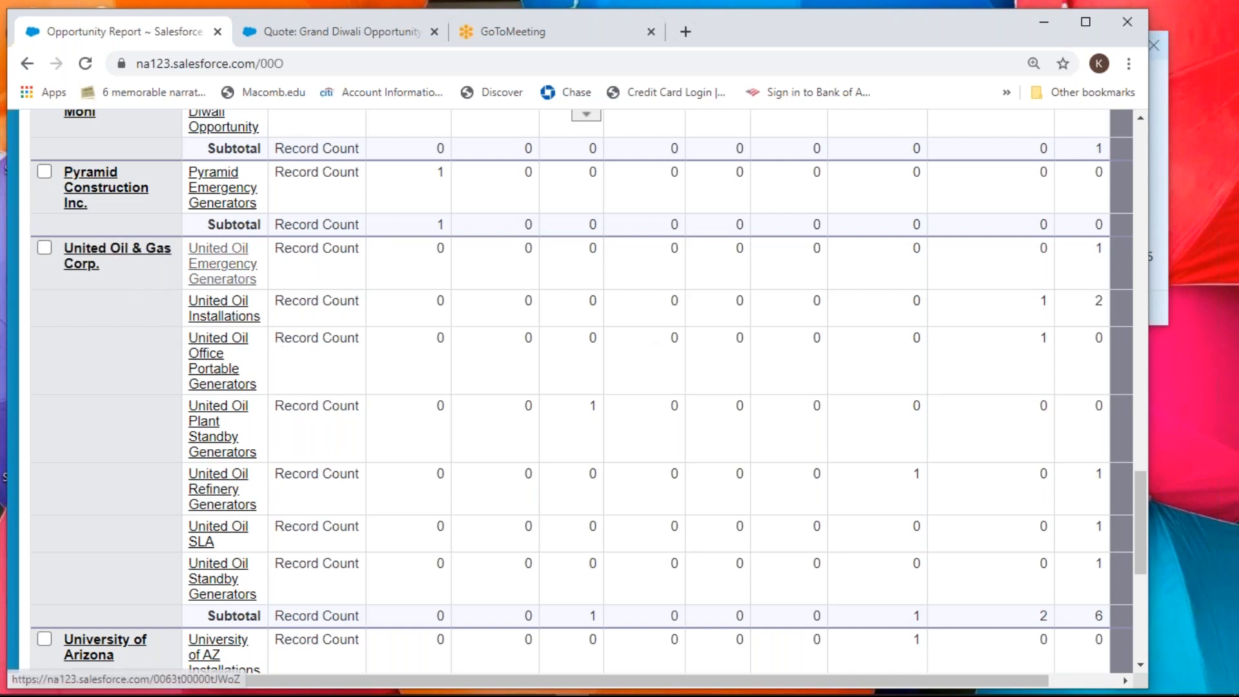
- Review the matrix report's record counts by account and stage, and check the grand totals for Prospecting and Qualification
{"action": "scroll", "coordinate": [213, 274], "scroll_direction": "up", "scroll_amount": 2}
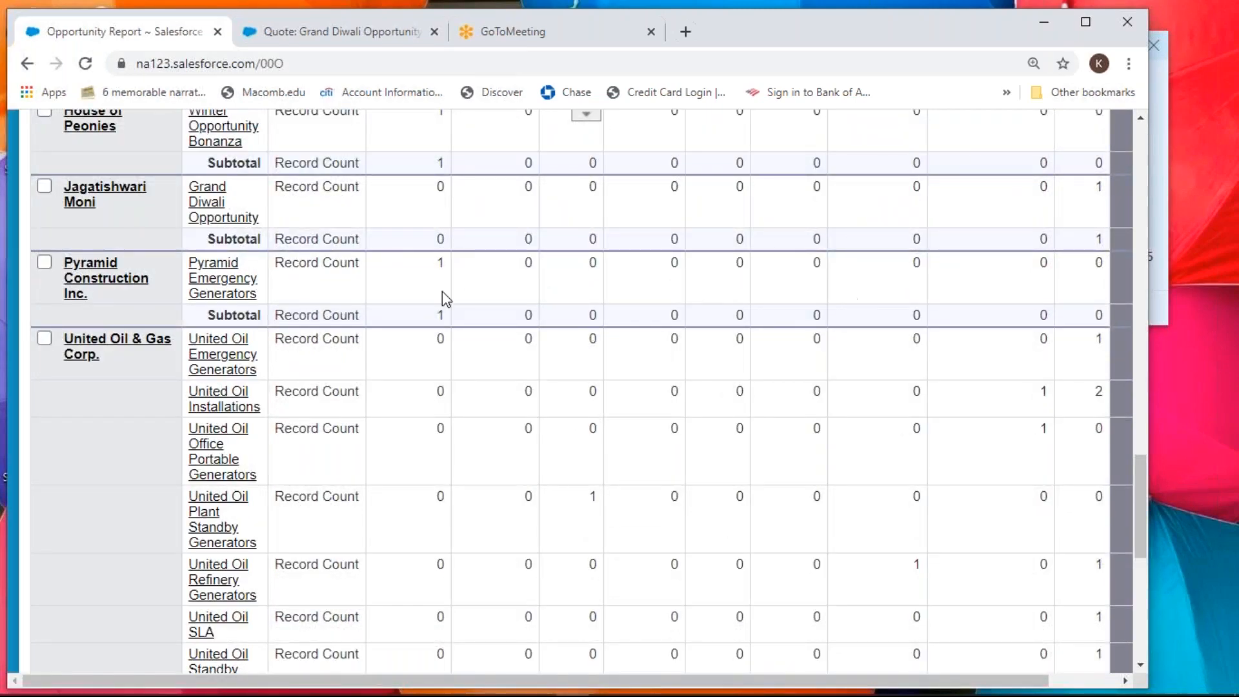
{"action": "scroll", "coordinate": [443, 291], "scroll_direction": "up", "scroll_amount": 1}
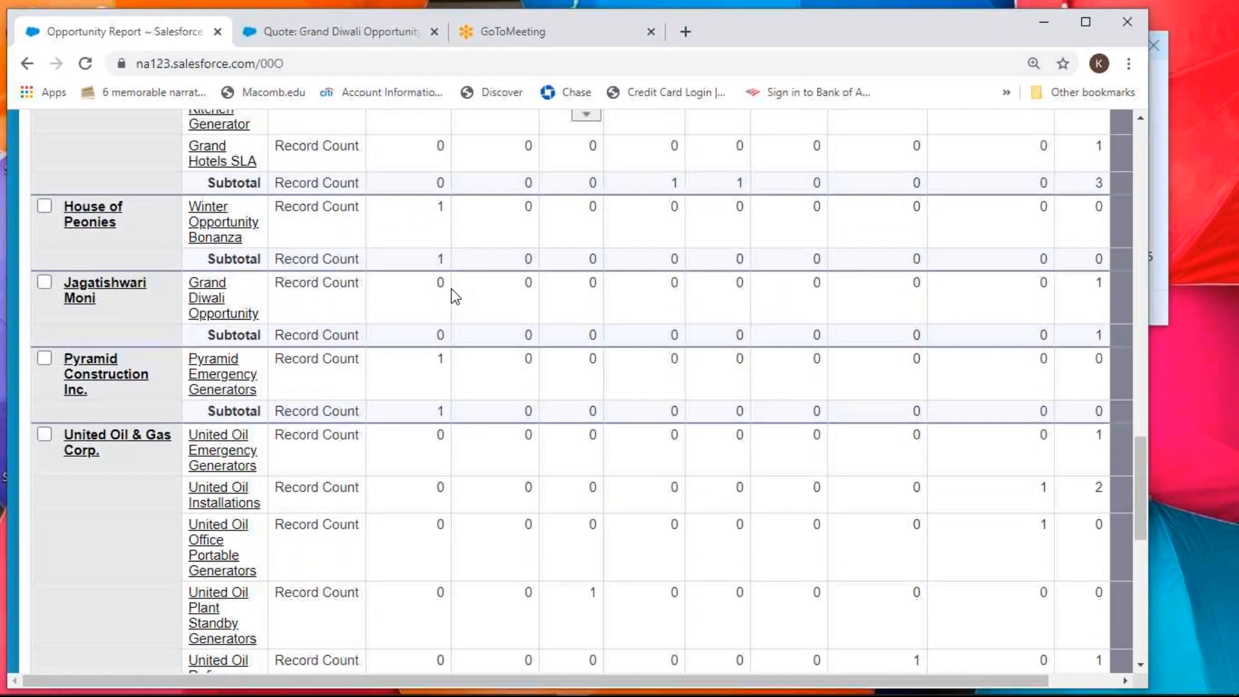
{"action": "scroll", "coordinate": [451, 289], "scroll_direction": "up", "scroll_amount": 5}
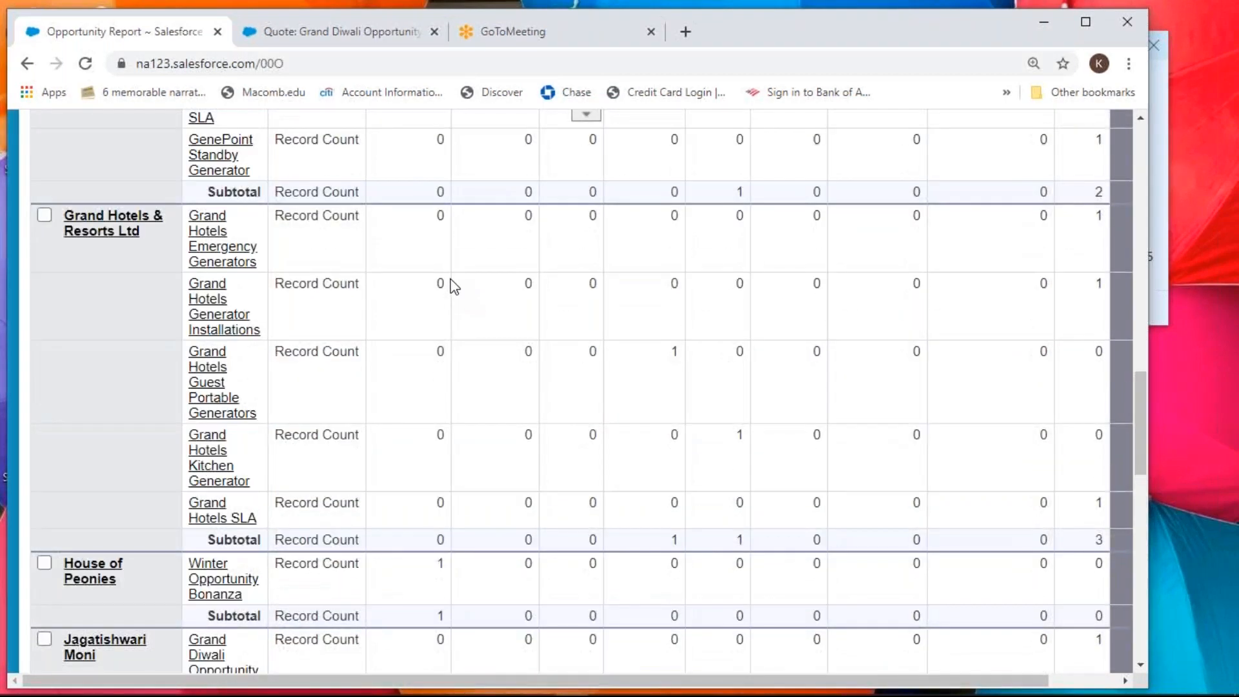
{"action": "scroll", "coordinate": [452, 276], "scroll_direction": "up", "scroll_amount": 4}
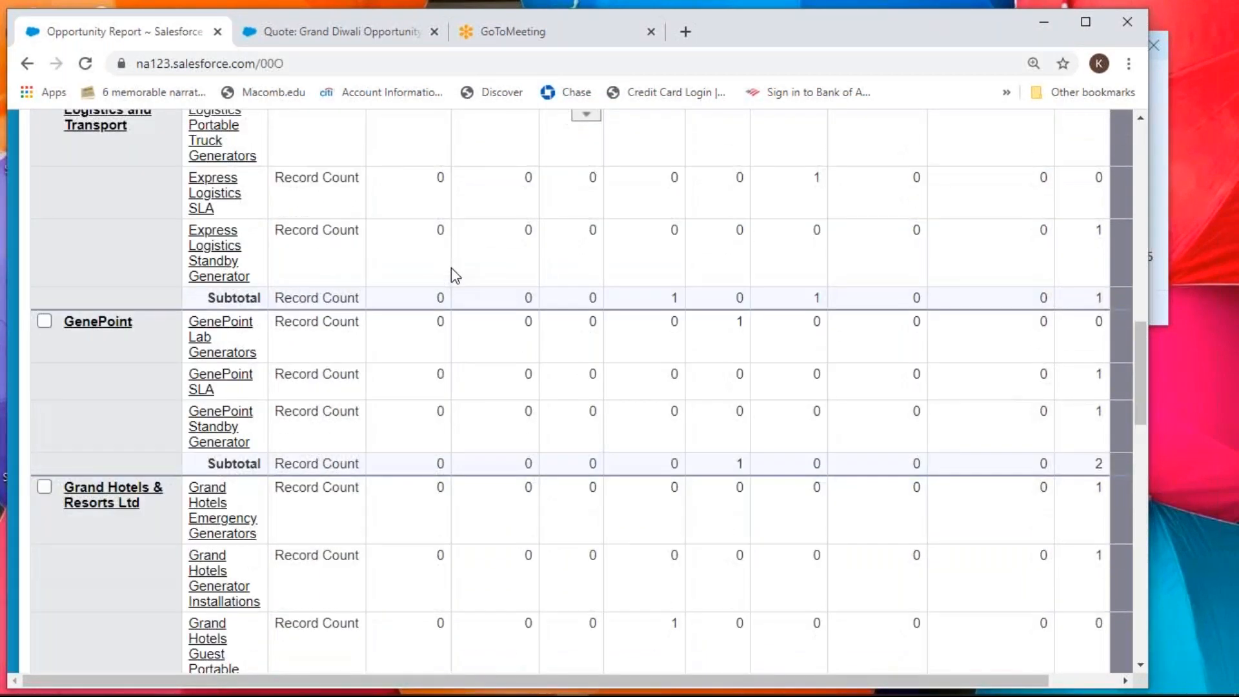
{"action": "scroll", "coordinate": [428, 230], "scroll_direction": "up", "scroll_amount": 1}
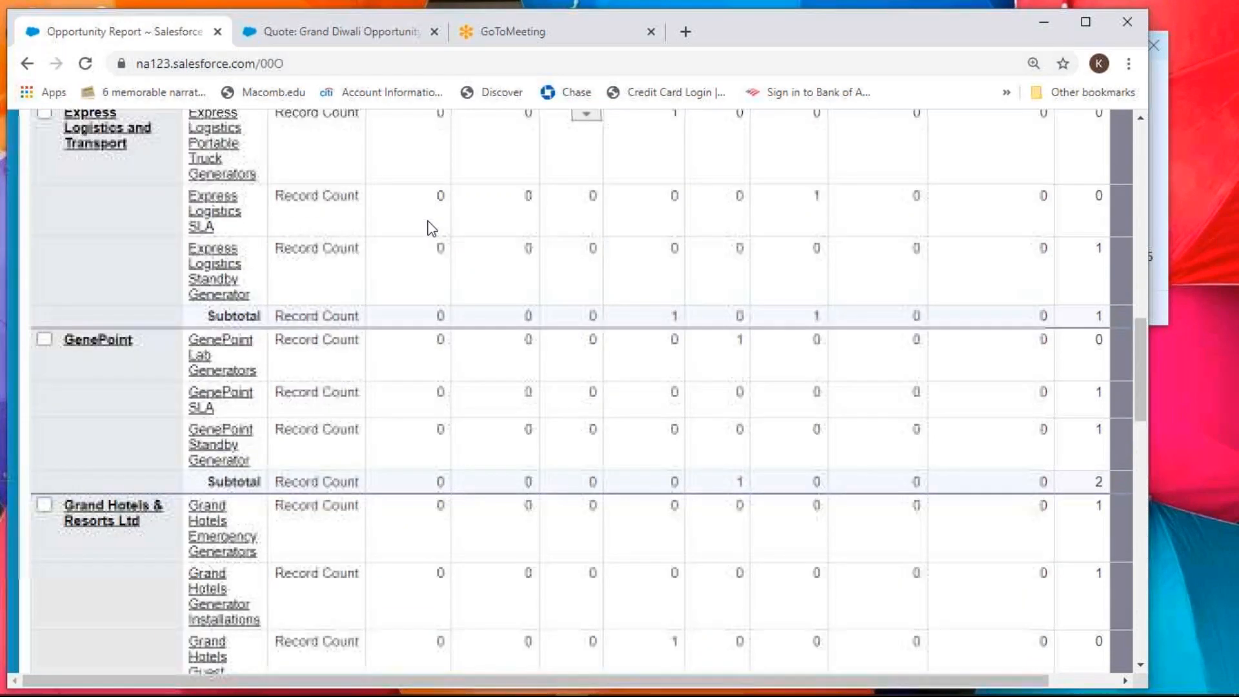
{"action": "scroll", "coordinate": [429, 229], "scroll_direction": "up", "scroll_amount": 10}
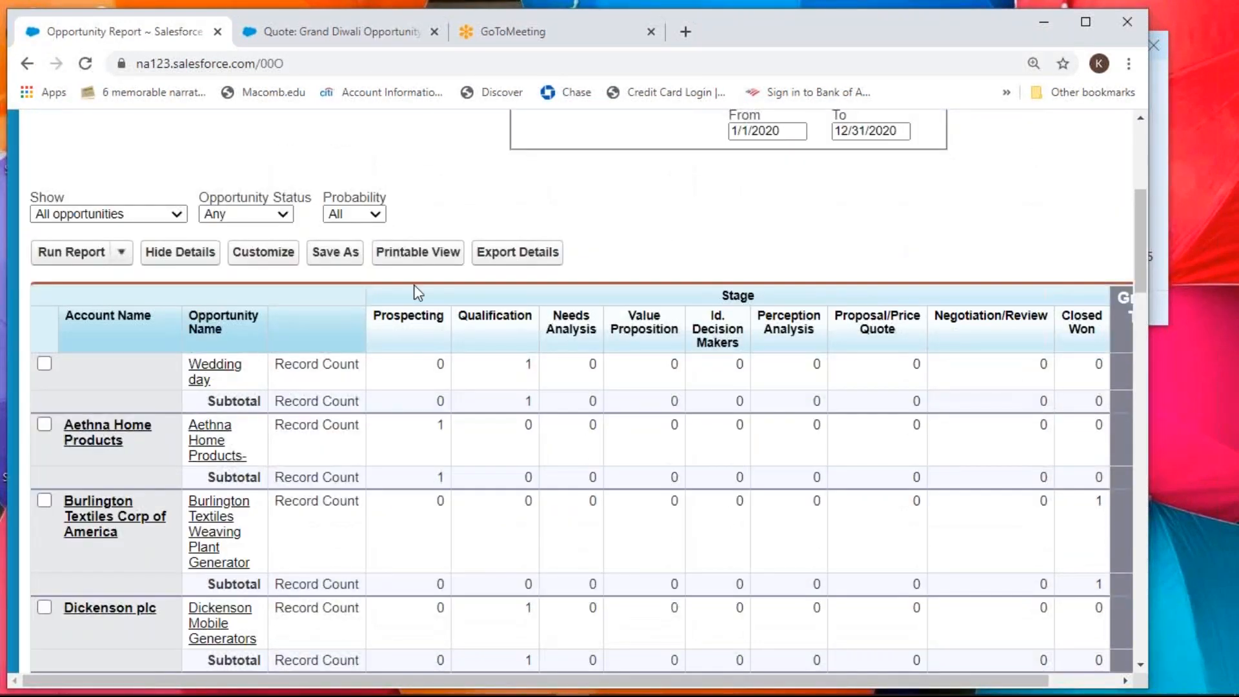
{"action": "scroll", "coordinate": [409, 342], "scroll_direction": "down", "scroll_amount": 20}
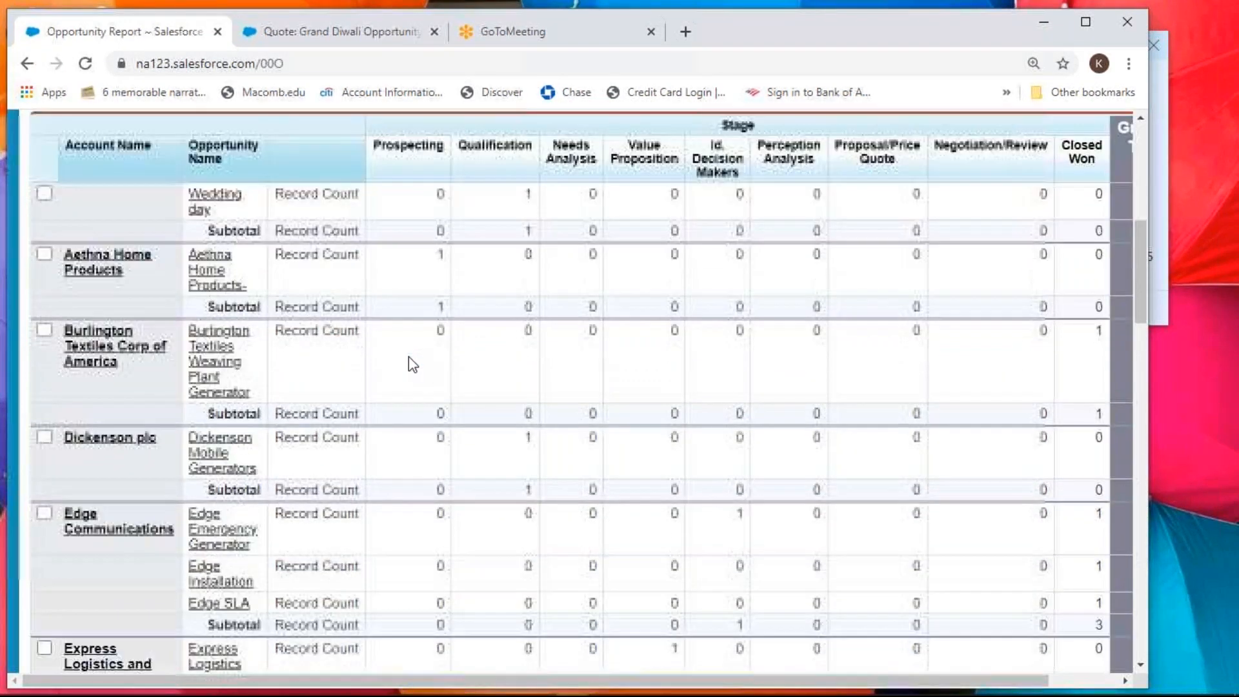
{"action": "scroll", "coordinate": [408, 357], "scroll_direction": "down", "scroll_amount": 5}
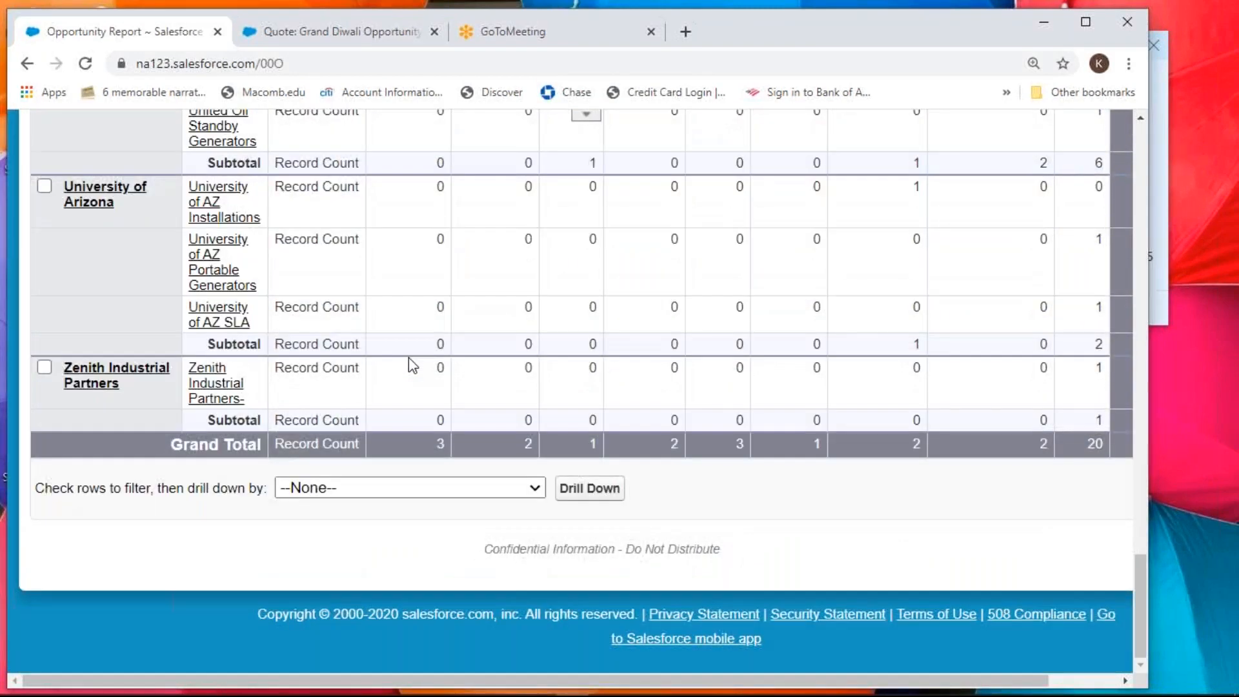
{"action": "double_click", "coordinate": [440, 444]}
{"action": "double_click", "coordinate": [528, 443]}
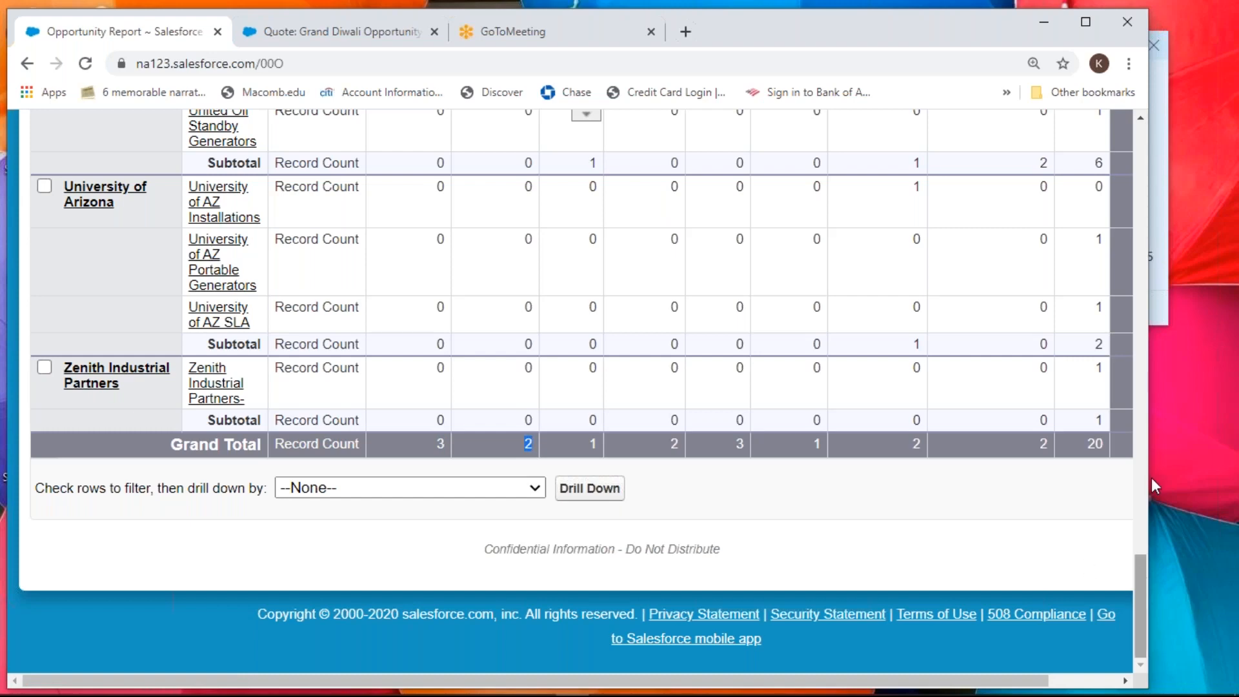
- Hide the matrix report's details and show them again
{"action": "scroll", "coordinate": [1151, 478], "scroll_direction": "up", "scroll_amount": 2}
{"action": "left_click_drag", "start_coordinate": [1140, 541], "coordinate": [1133, 125]}
{"action": "left_click", "coordinate": [195, 606]}
{"action": "scroll", "coordinate": [349, 486], "scroll_direction": "down", "scroll_amount": 5}
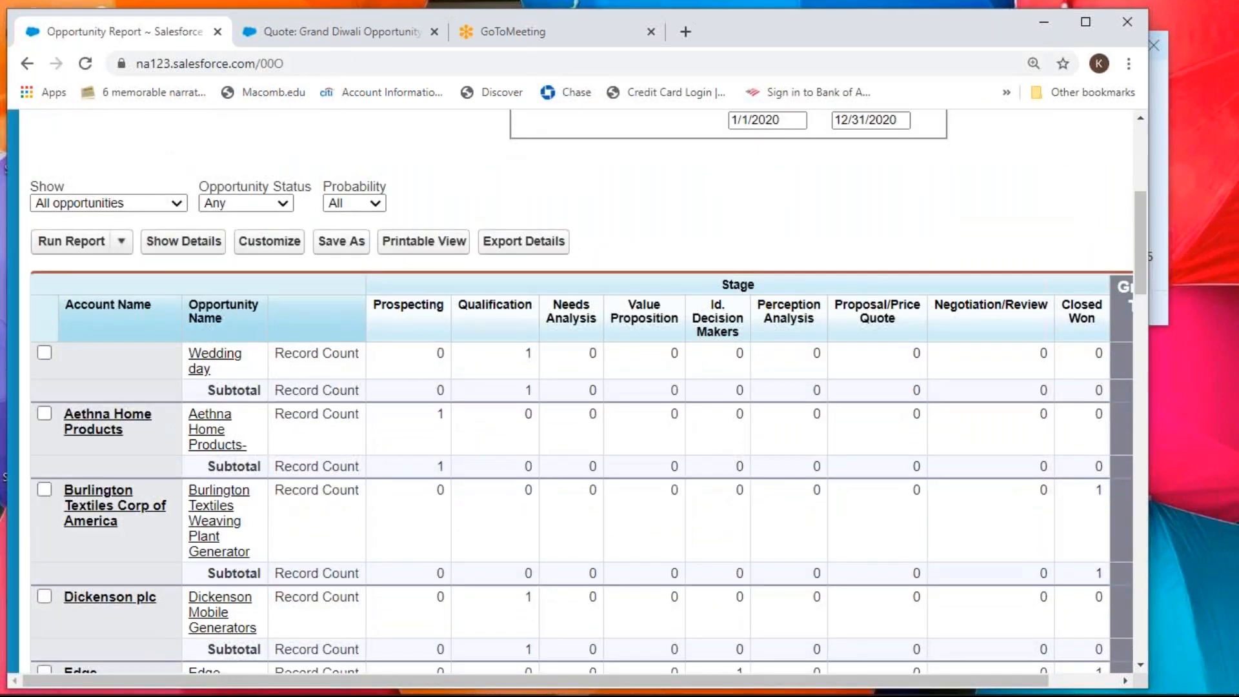
{"action": "left_click", "coordinate": [184, 240]}
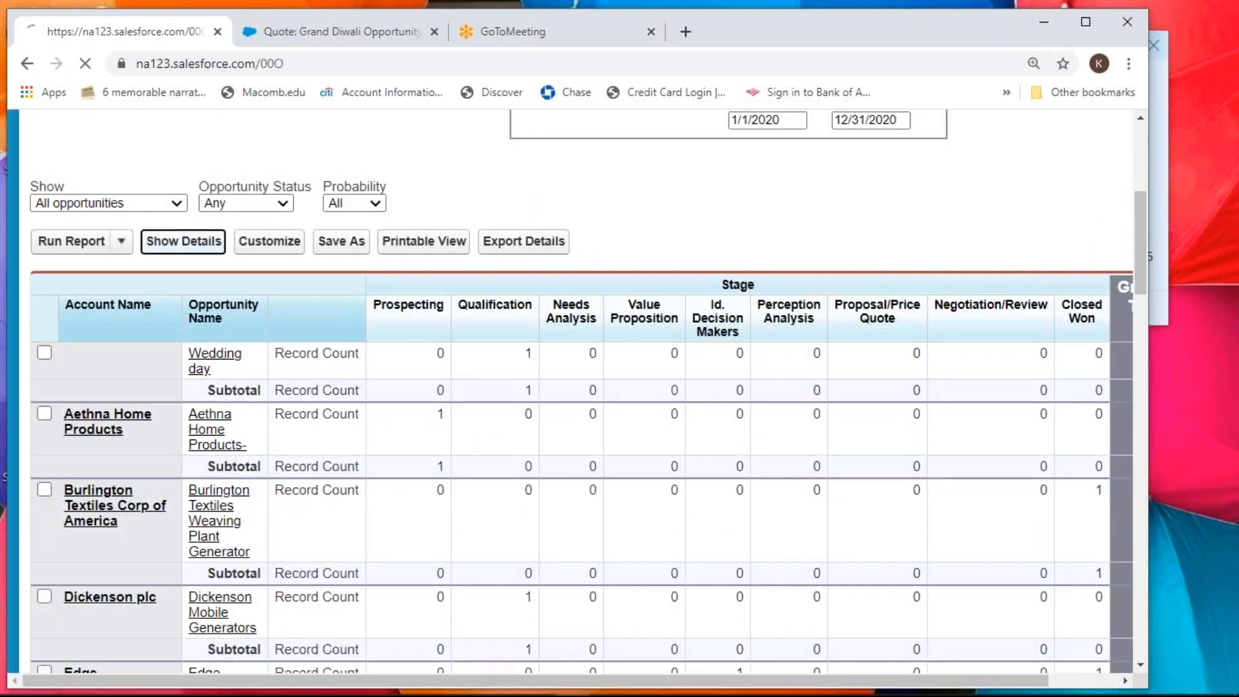
- Match the grand total row's record counts to the stage column headings, from Qualification through to Closed Won
{"action": "scroll", "coordinate": [469, 443], "scroll_direction": "down", "scroll_amount": 1}
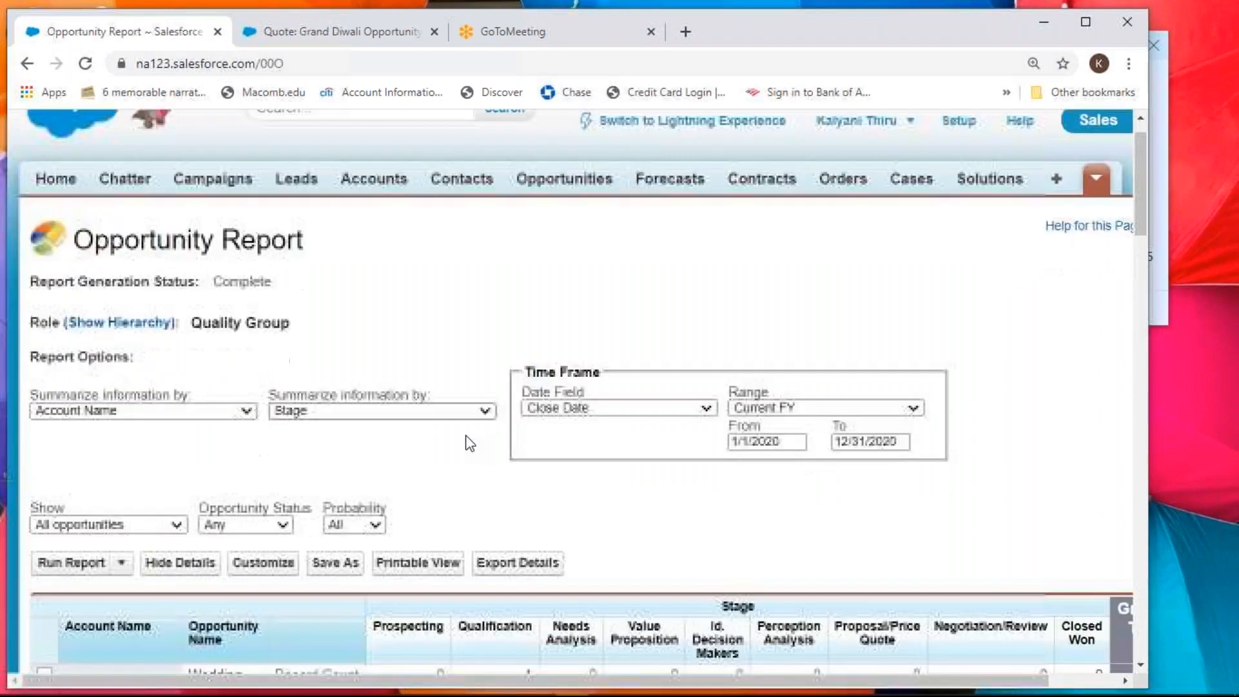
{"action": "scroll", "coordinate": [469, 443], "scroll_direction": "down", "scroll_amount": 3}
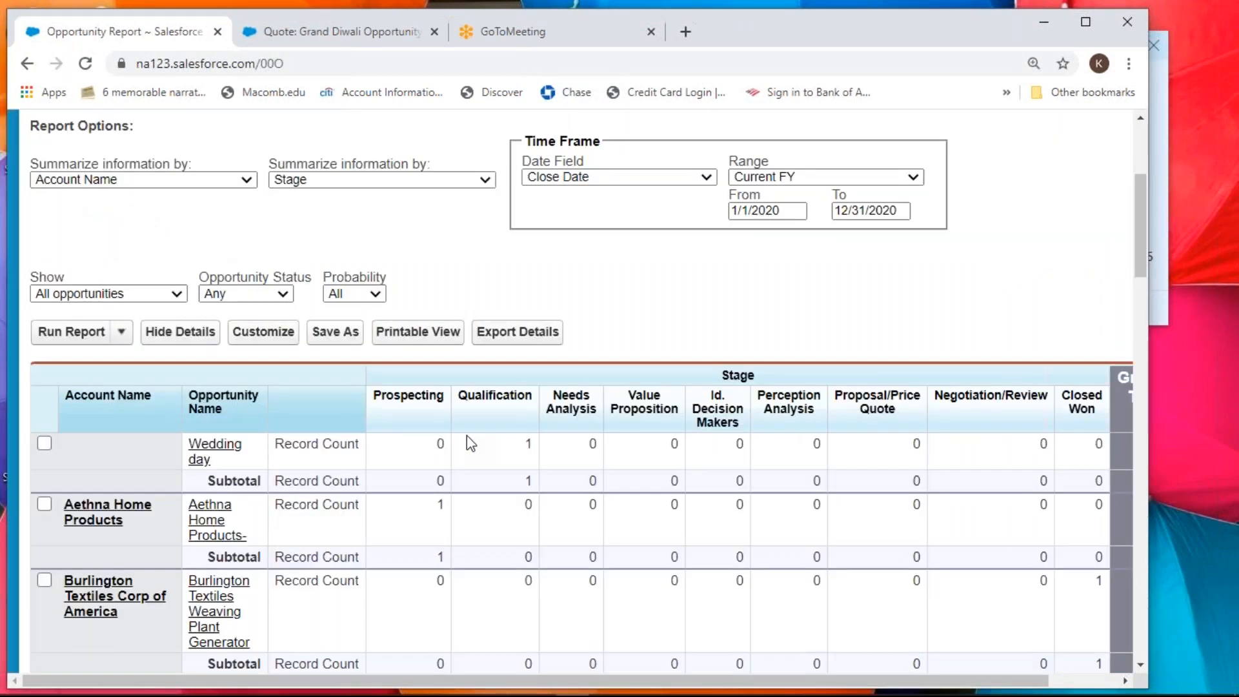
{"action": "scroll", "coordinate": [471, 440], "scroll_direction": "down", "scroll_amount": 2}
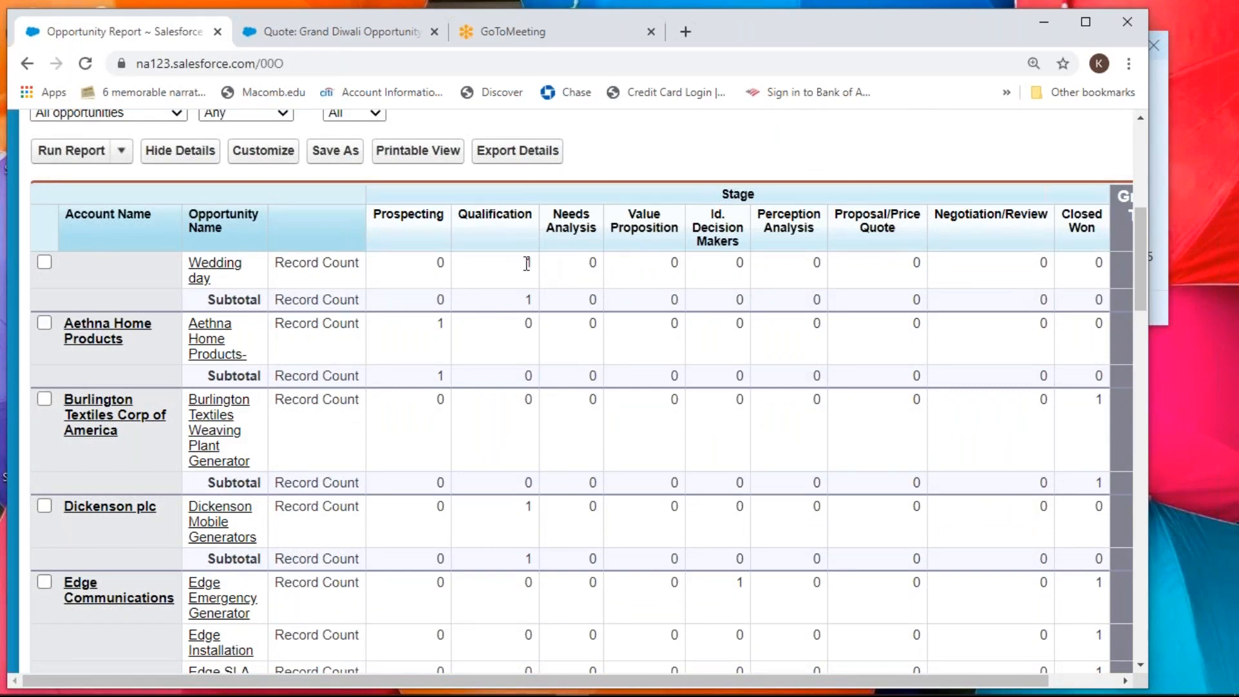
{"action": "scroll", "coordinate": [523, 281], "scroll_direction": "down", "scroll_amount": 20}
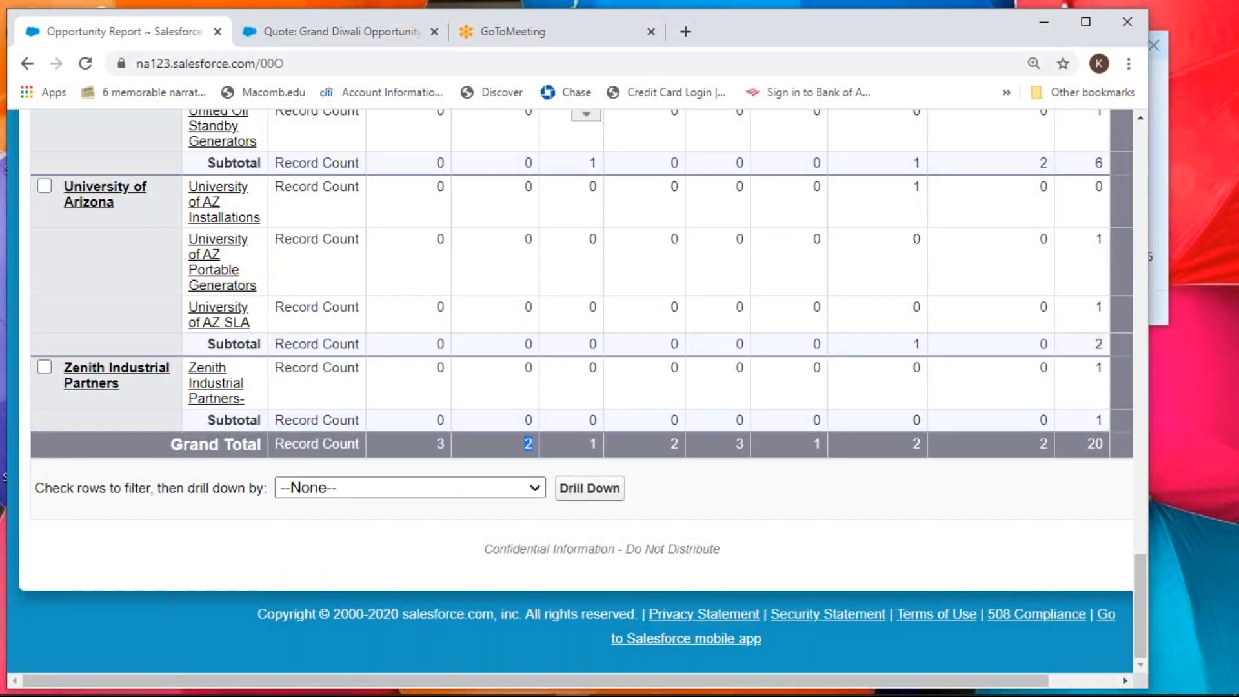
{"action": "left_click", "coordinate": [582, 443]}
{"action": "scroll", "coordinate": [605, 446], "scroll_direction": "up", "scroll_amount": 20}
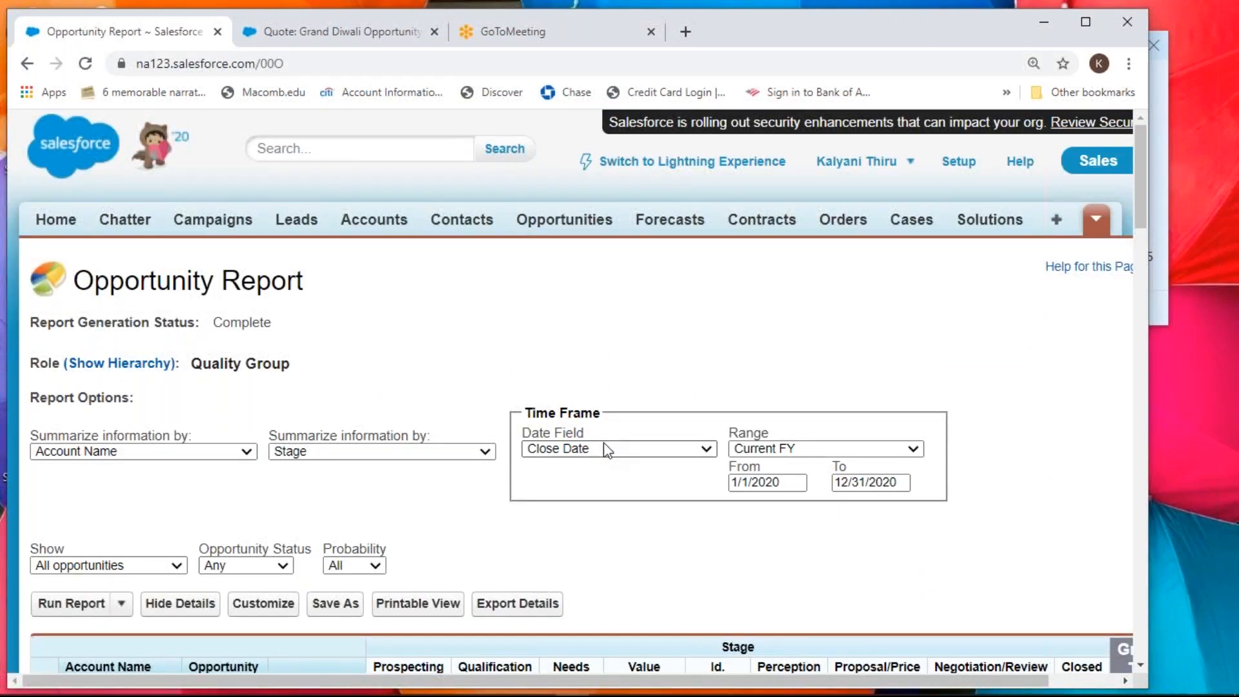
{"action": "scroll", "coordinate": [606, 449], "scroll_direction": "down", "scroll_amount": 3}
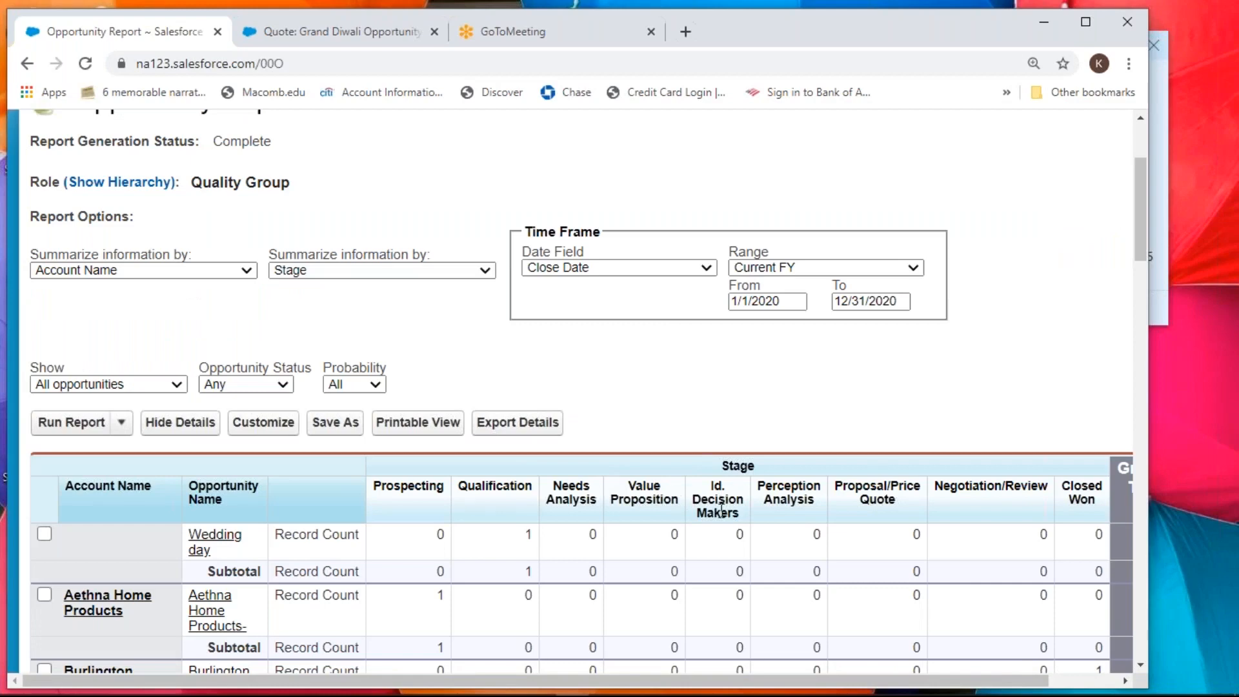
{"action": "scroll", "coordinate": [721, 512], "scroll_direction": "down", "scroll_amount": 15}
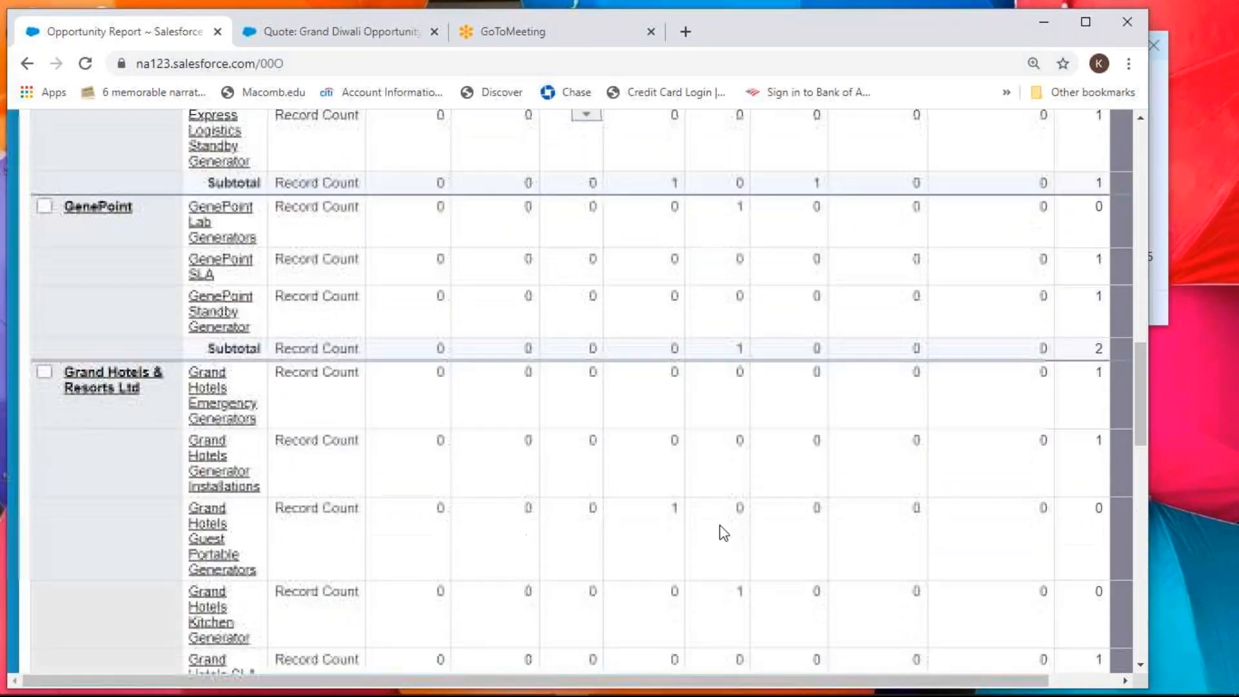
{"action": "scroll", "coordinate": [720, 526], "scroll_direction": "down", "scroll_amount": 8}
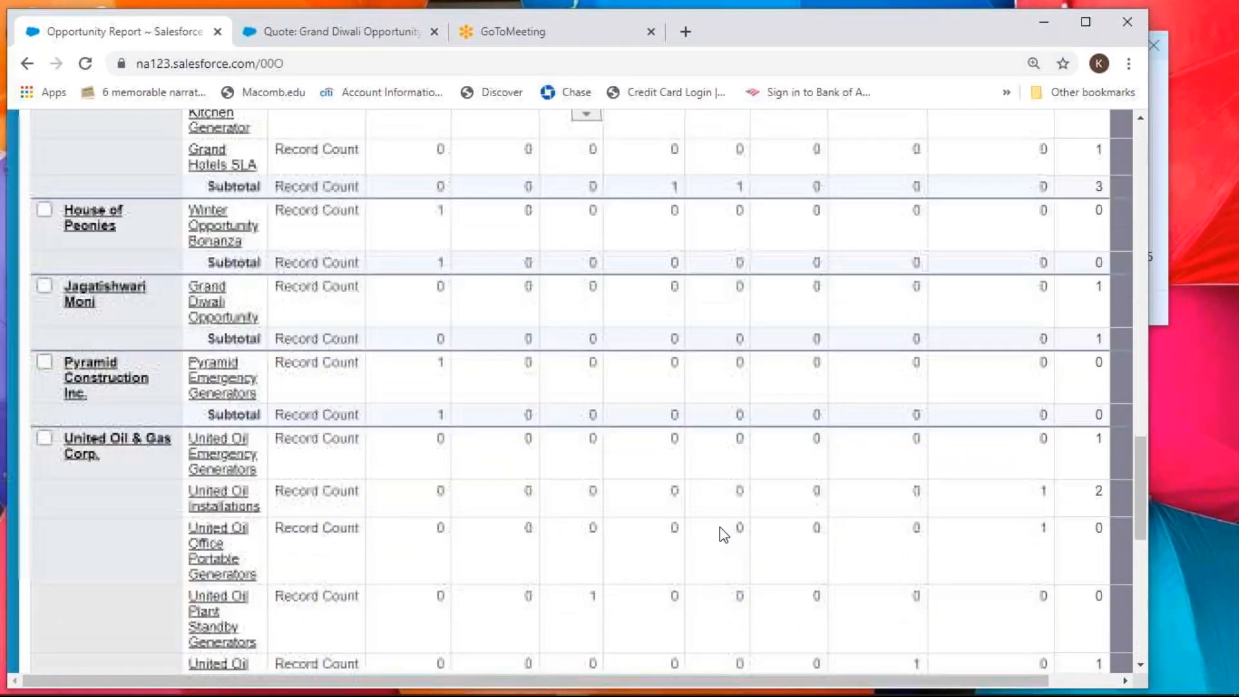
{"action": "scroll", "coordinate": [720, 527], "scroll_direction": "down", "scroll_amount": 3}
{"action": "scroll", "coordinate": [720, 527], "scroll_direction": "down", "scroll_amount": 4}
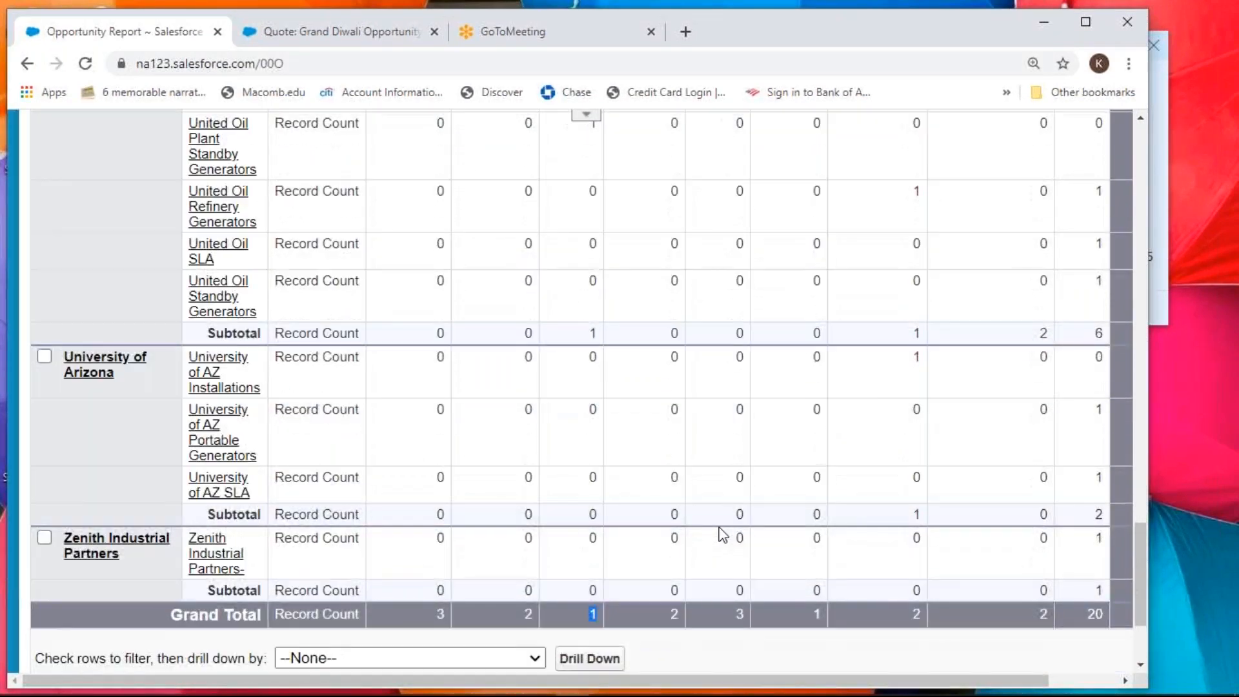
{"action": "scroll", "coordinate": [721, 535], "scroll_direction": "down", "scroll_amount": 3}
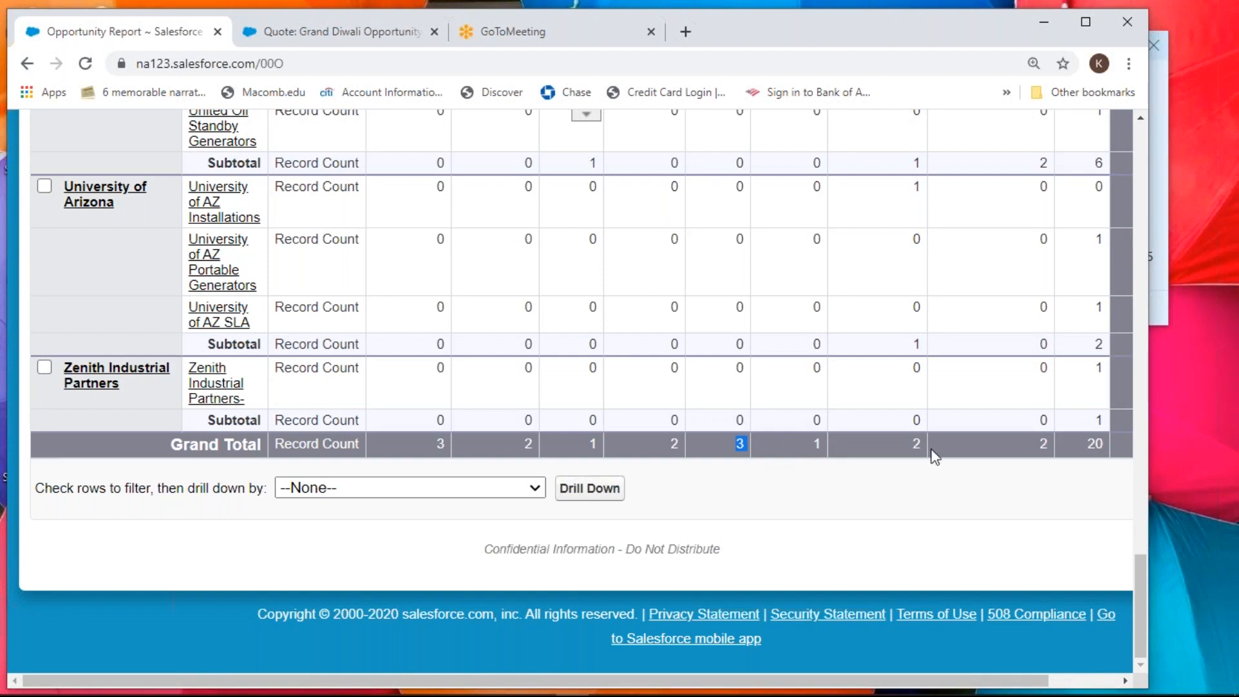
{"action": "left_click_drag", "start_coordinate": [1111, 443], "coordinate": [510, 449]}
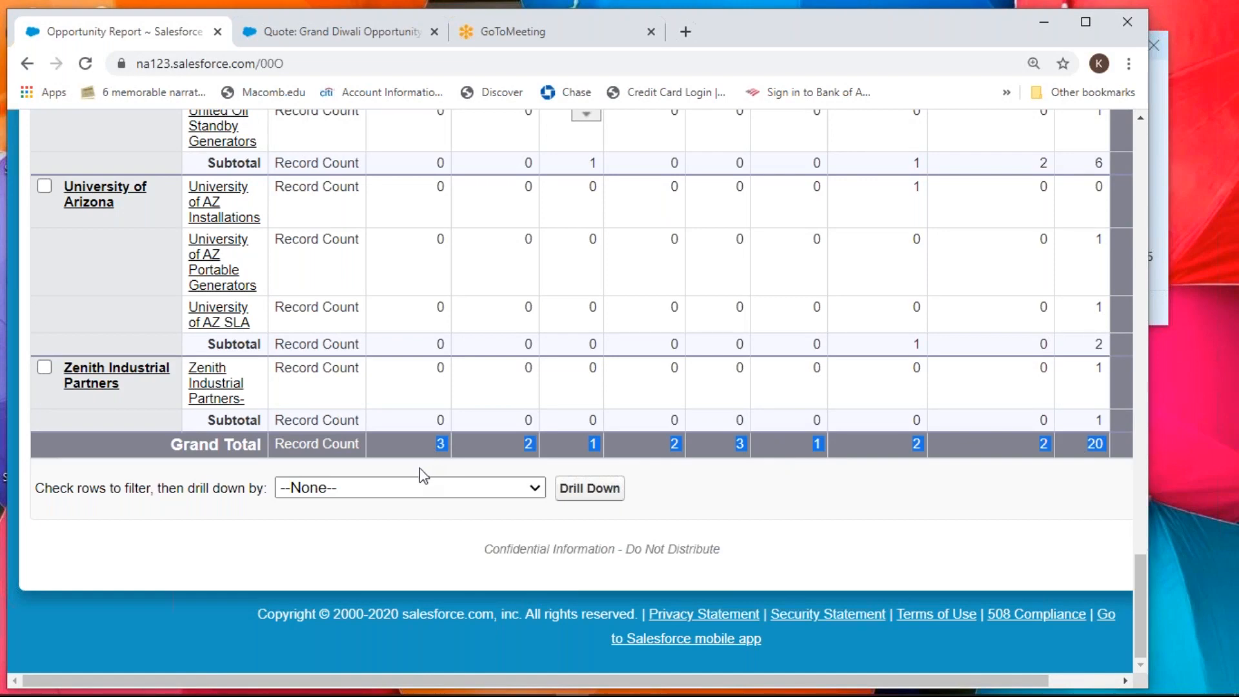
{"action": "scroll", "coordinate": [419, 467], "scroll_direction": "up", "scroll_amount": 15}
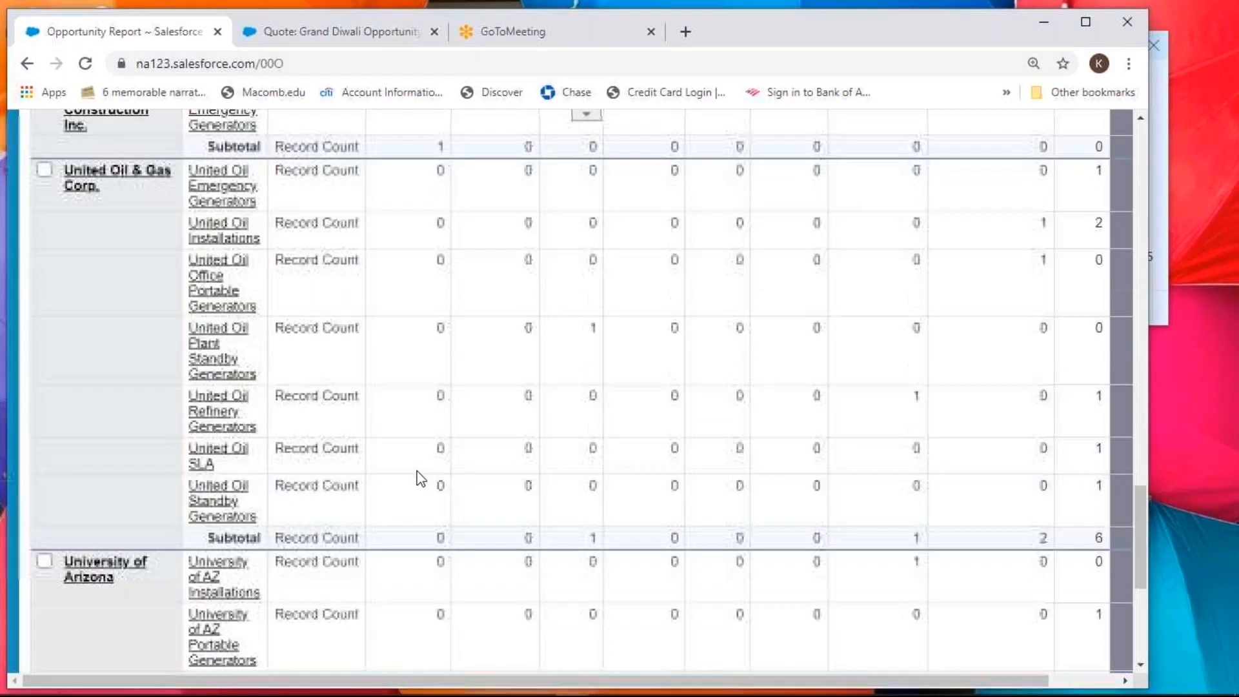
{"action": "scroll", "coordinate": [419, 478], "scroll_direction": "up", "scroll_amount": 10}
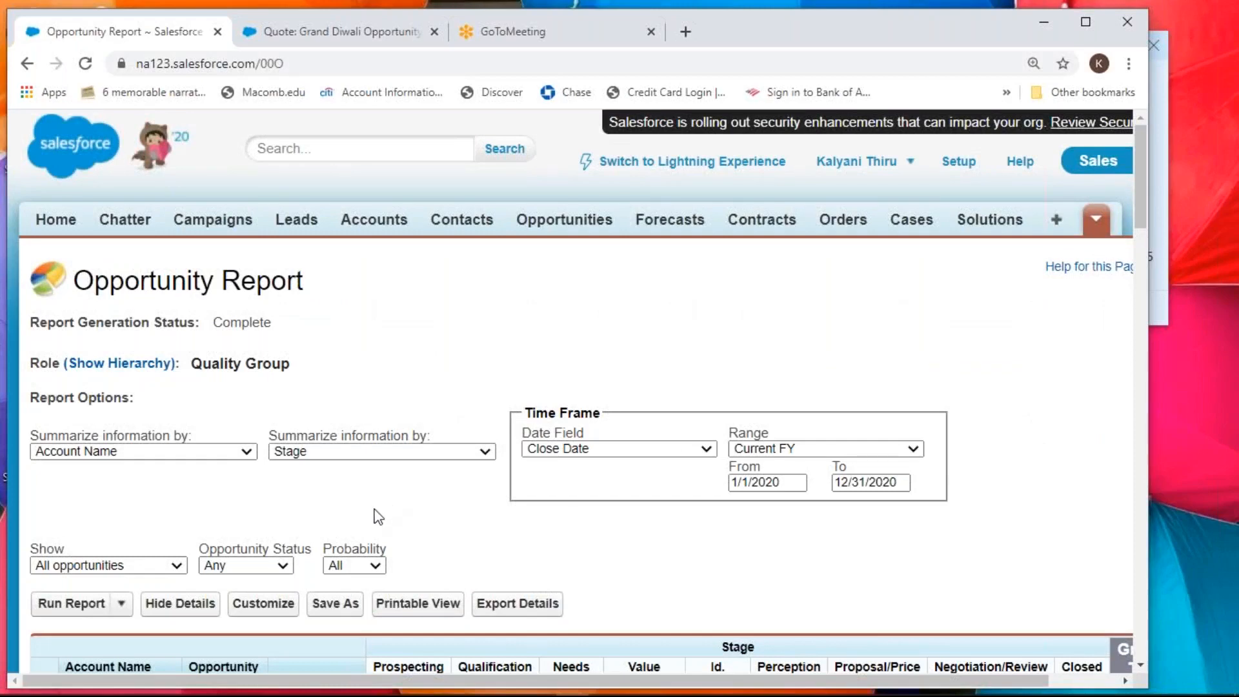
- Customize the report, switch it to the Summary format and turn off Details in the preview
{"action": "scroll", "coordinate": [408, 539], "scroll_direction": "down", "scroll_amount": 1}
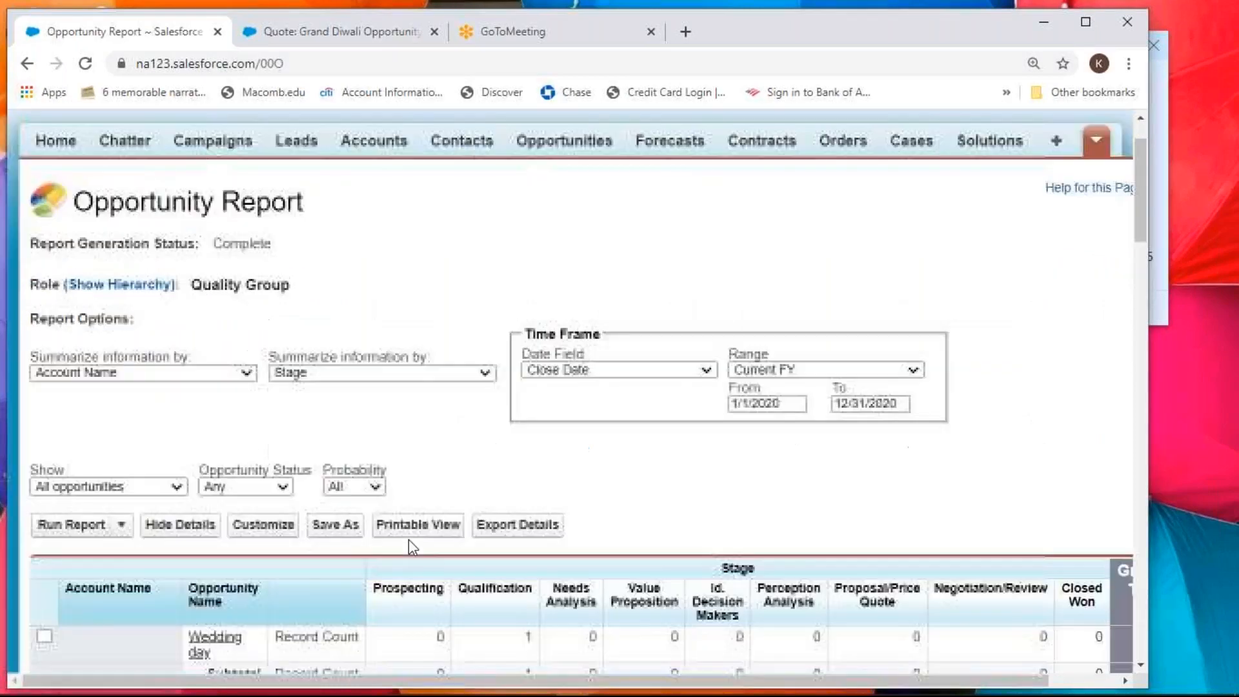
{"action": "left_click", "coordinate": [263, 512]}
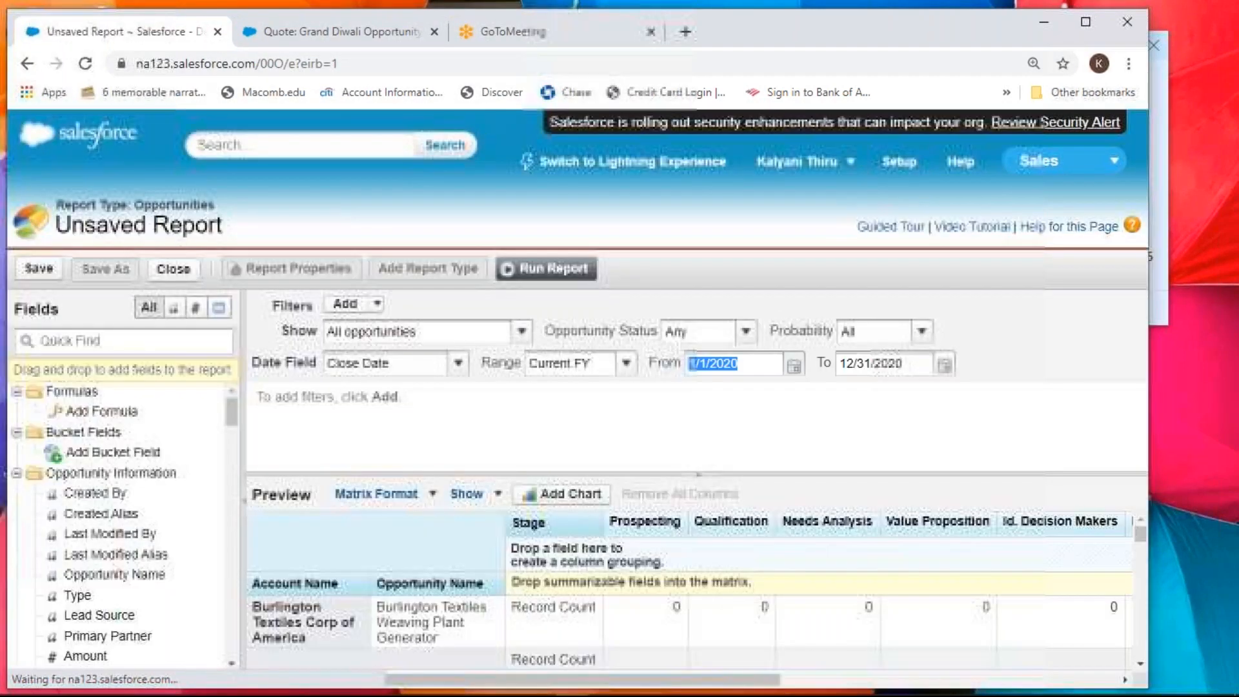
{"action": "left_click_drag", "start_coordinate": [553, 521], "coordinate": [393, 633]}
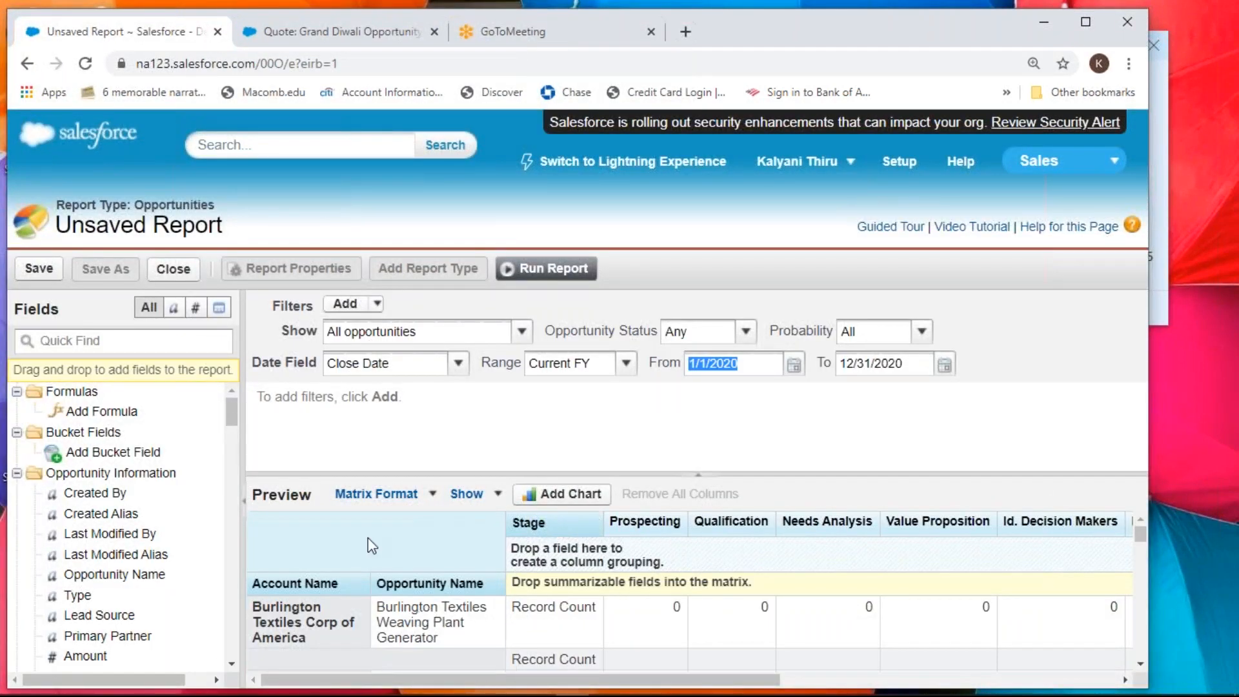
{"action": "left_click", "coordinate": [387, 493]}
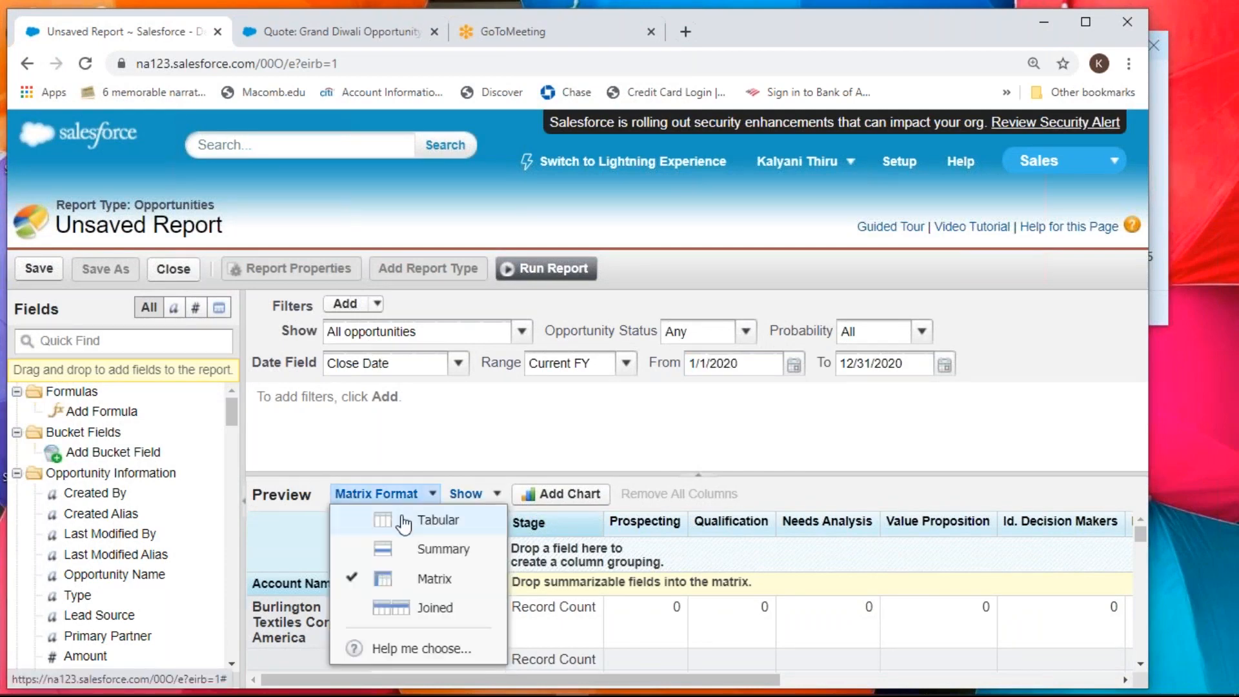
{"action": "left_click", "coordinate": [408, 551]}
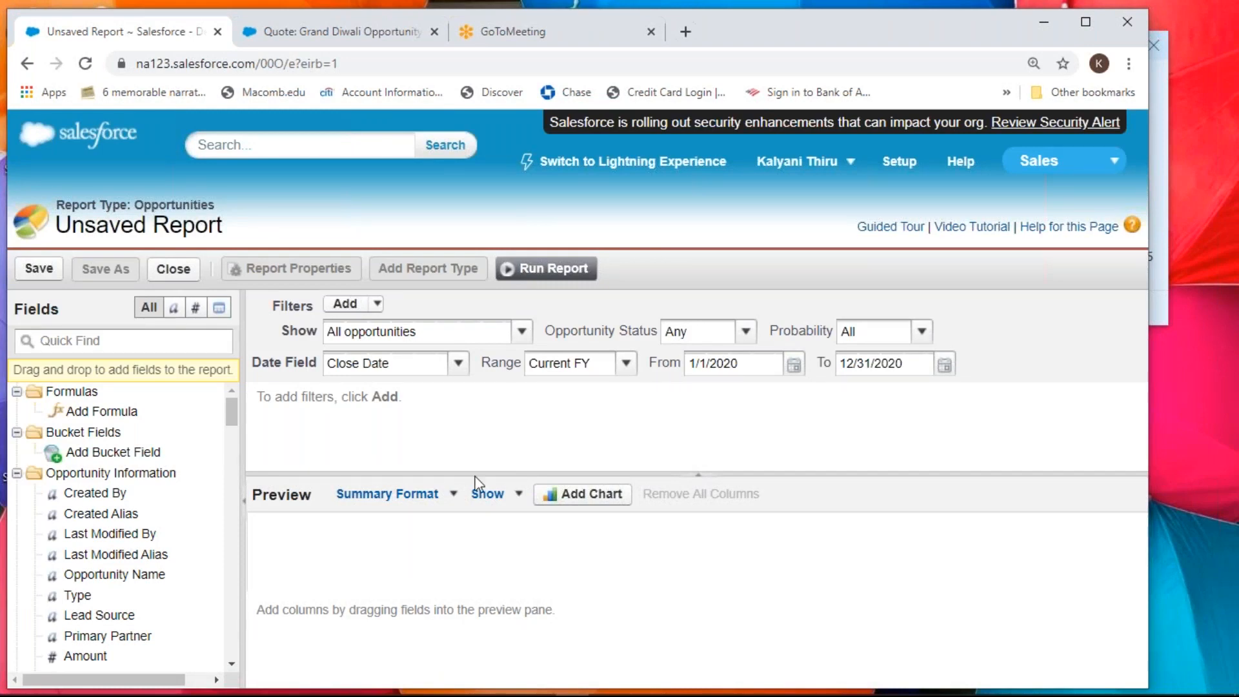
{"action": "left_click", "coordinate": [509, 498]}
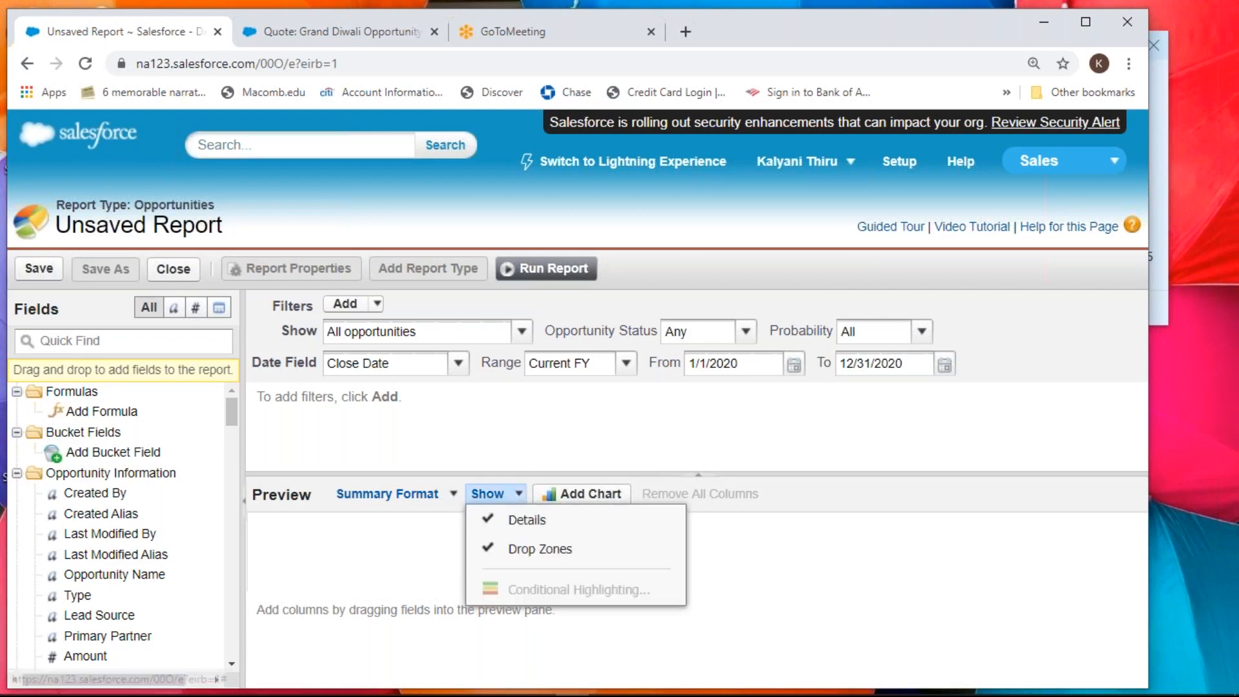
{"action": "left_click", "coordinate": [504, 519]}
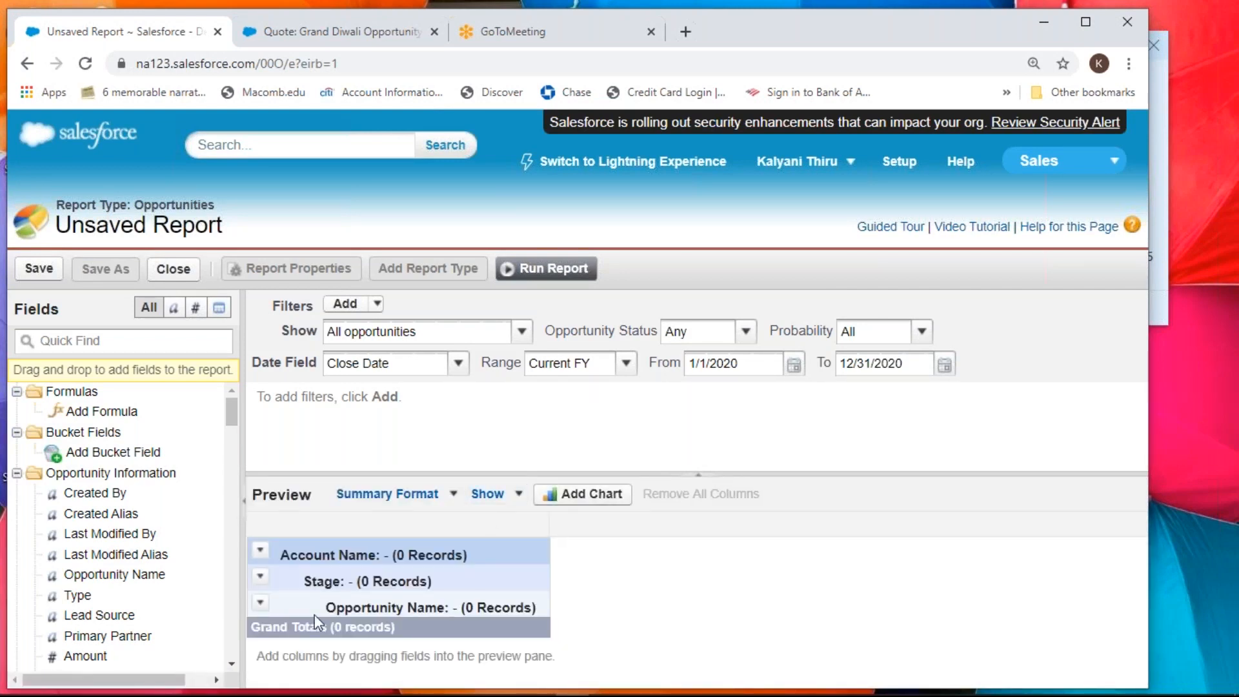
- Move the Stage grouping down below Opportunity Name and run the summary report
{"action": "left_click_drag", "start_coordinate": [276, 578], "coordinate": [275, 606]}
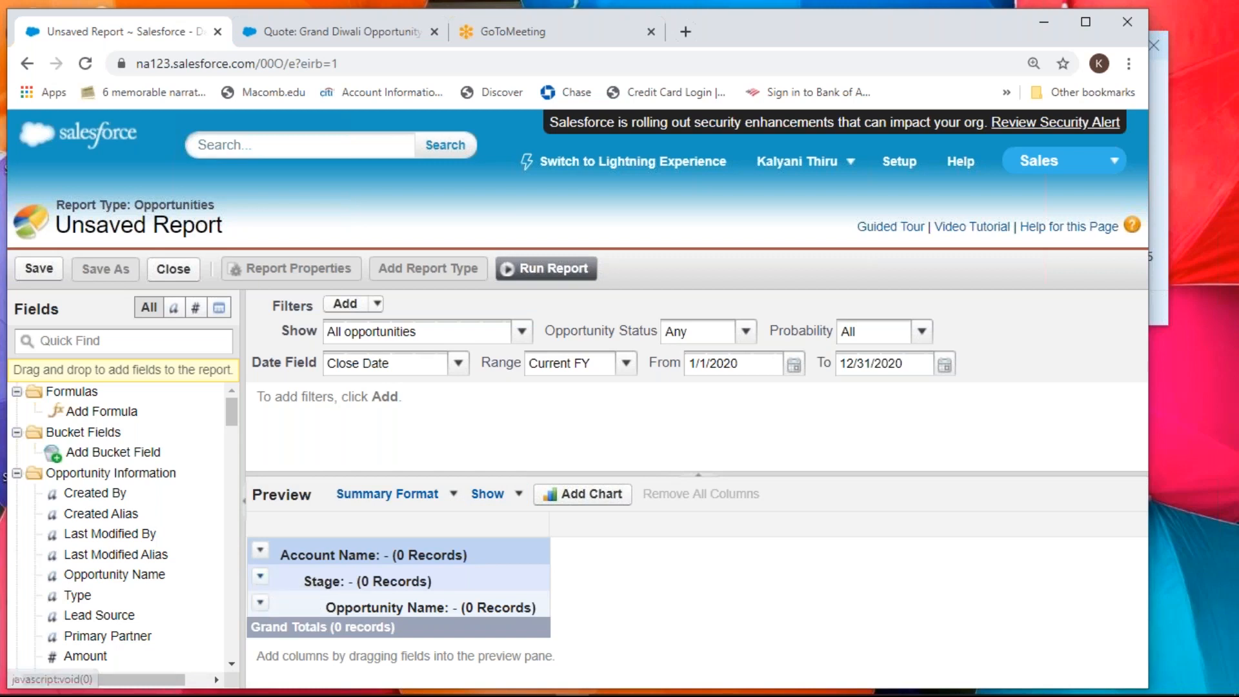
{"action": "left_click", "coordinate": [261, 577]}
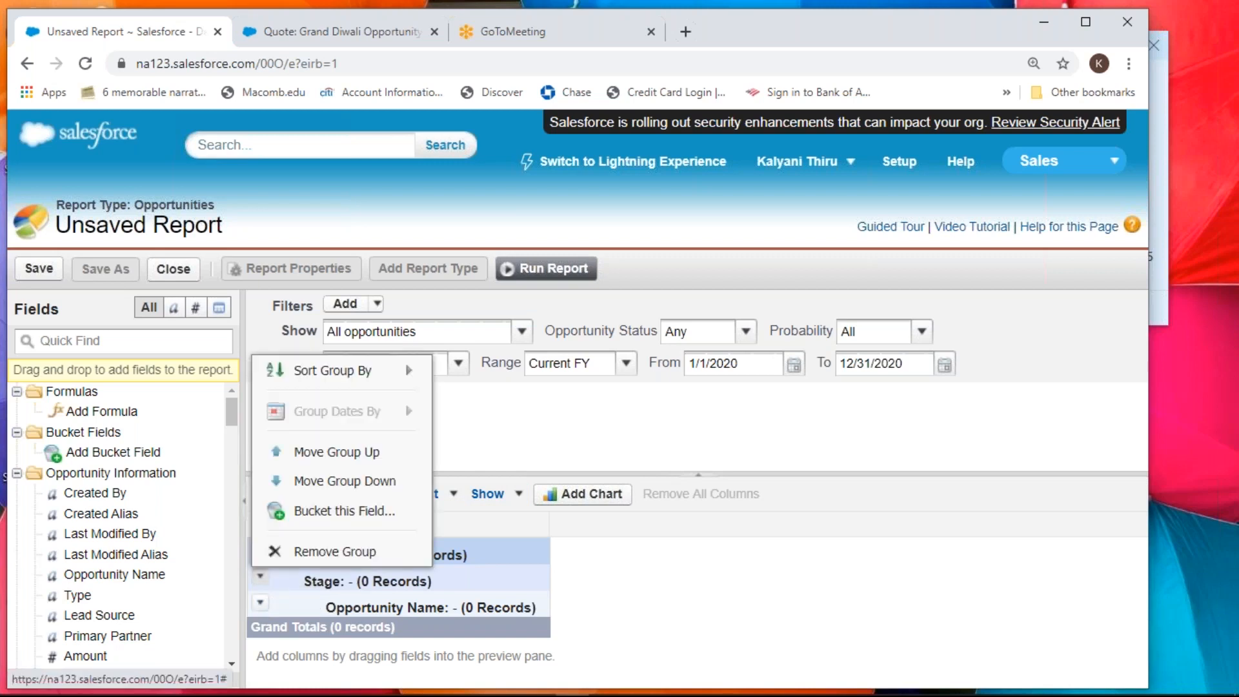
{"action": "left_click", "coordinate": [345, 481]}
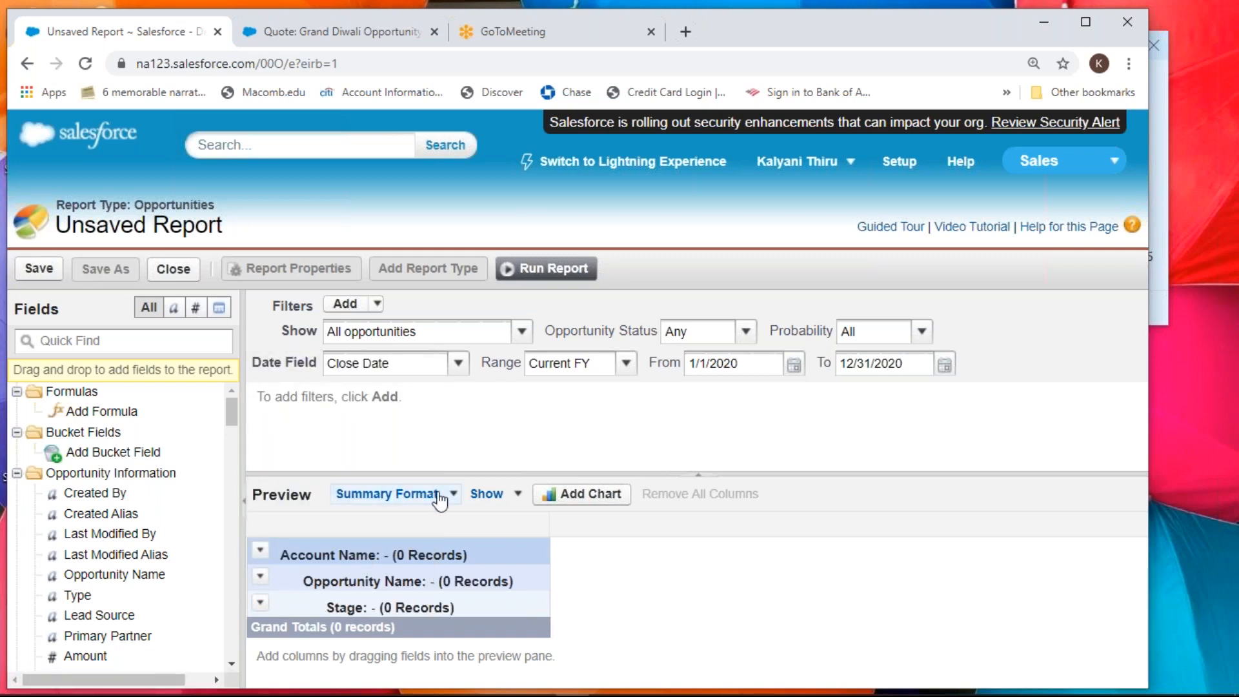
{"action": "left_click", "coordinate": [584, 268]}
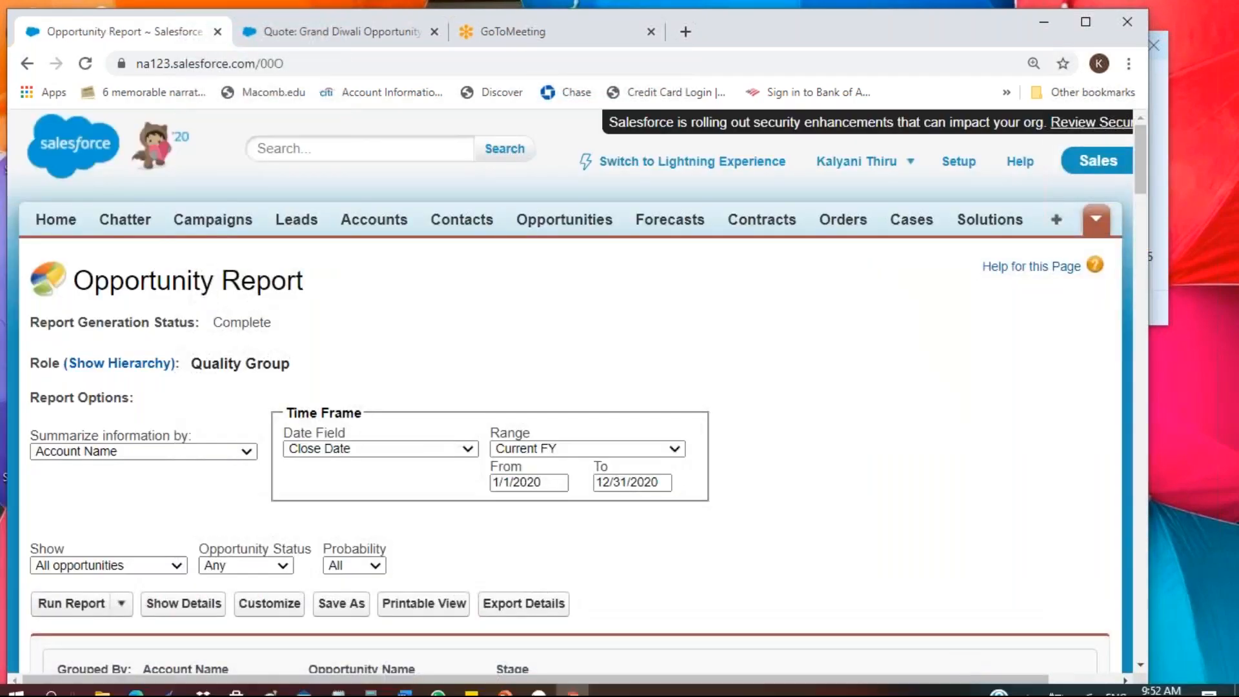
- Look through the account, opportunity and stage groupings of the summary report and show its details
{"action": "scroll", "coordinate": [884, 542], "scroll_direction": "down", "scroll_amount": 3}
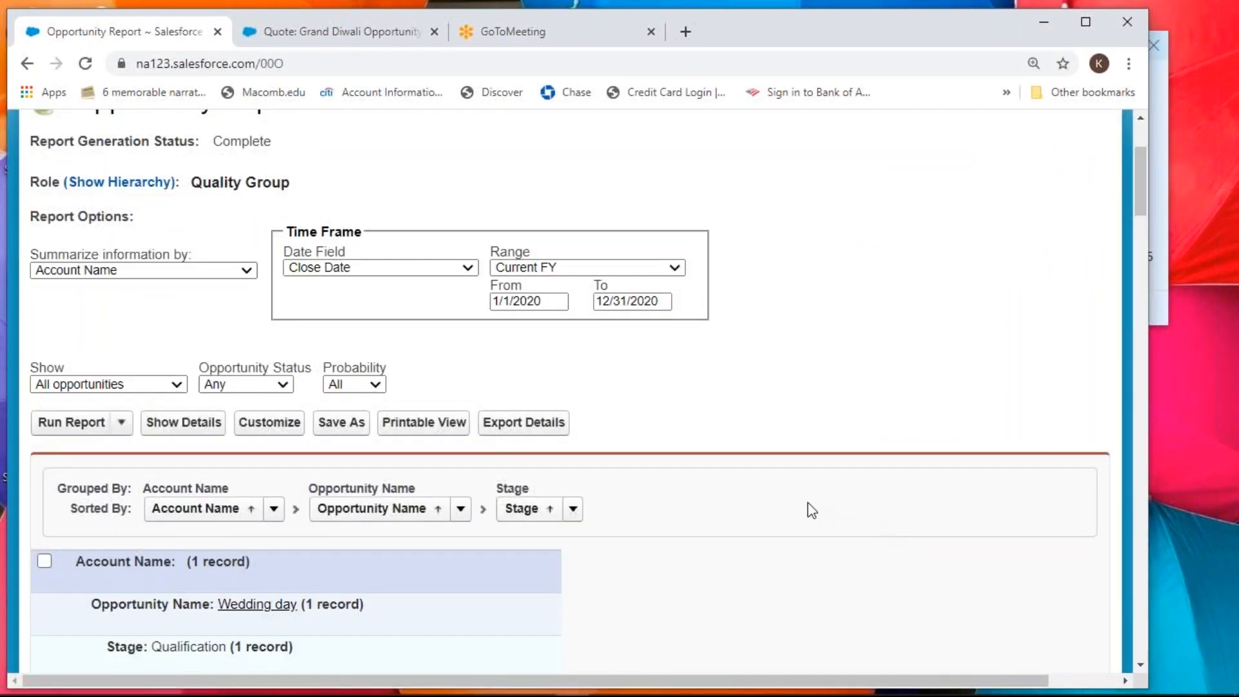
{"action": "scroll", "coordinate": [683, 563], "scroll_direction": "down", "scroll_amount": 2}
{"action": "scroll", "coordinate": [695, 574], "scroll_direction": "down", "scroll_amount": 2}
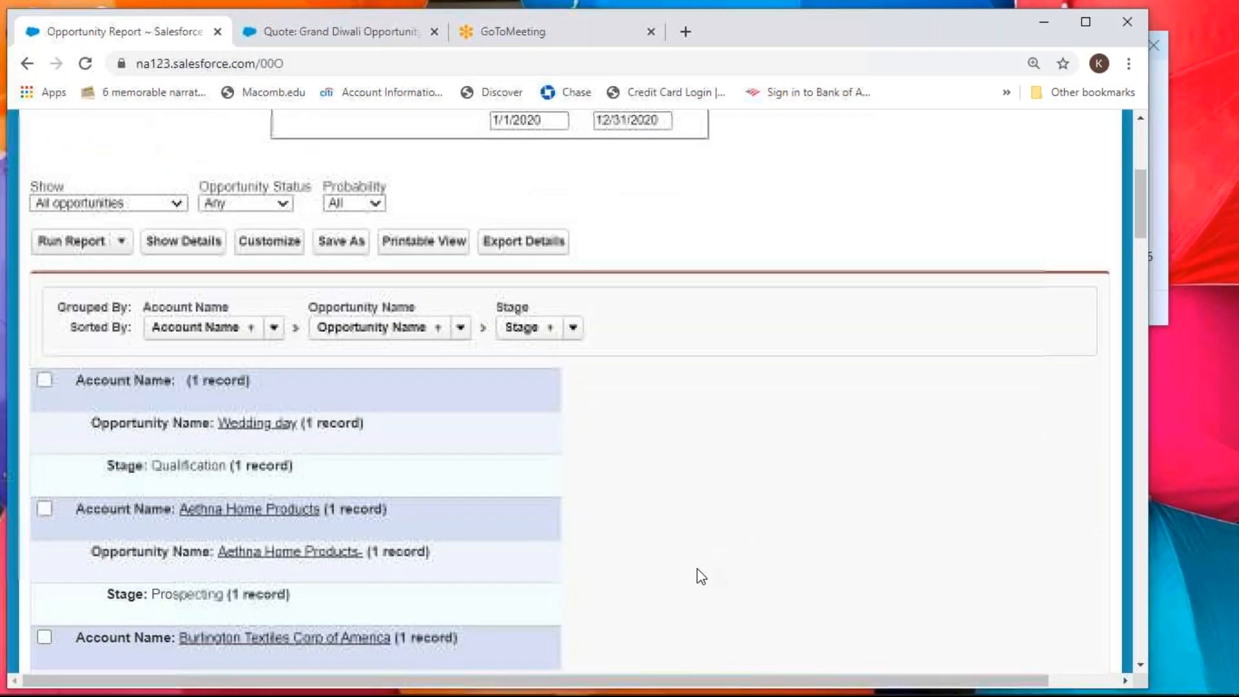
{"action": "left_click", "coordinate": [184, 240]}
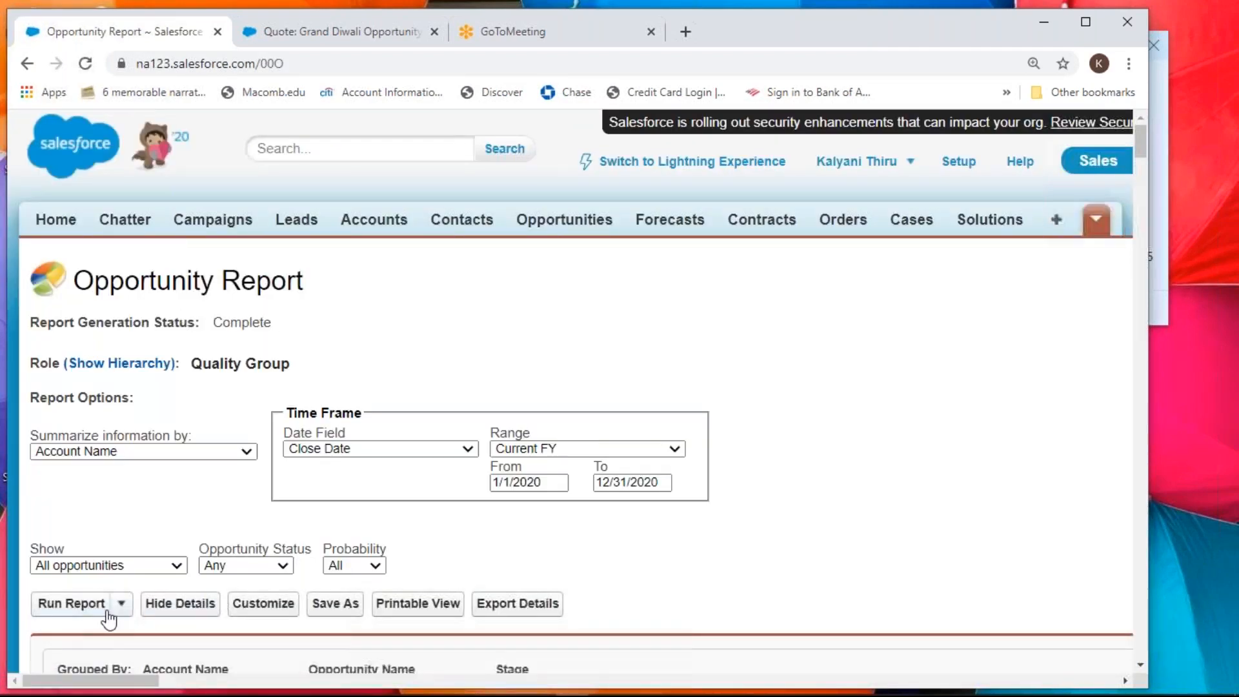
- Customize the summary report to remove the Account Name grouping, move Stage above Opportunity Name, and run it
{"action": "left_click", "coordinate": [263, 603]}
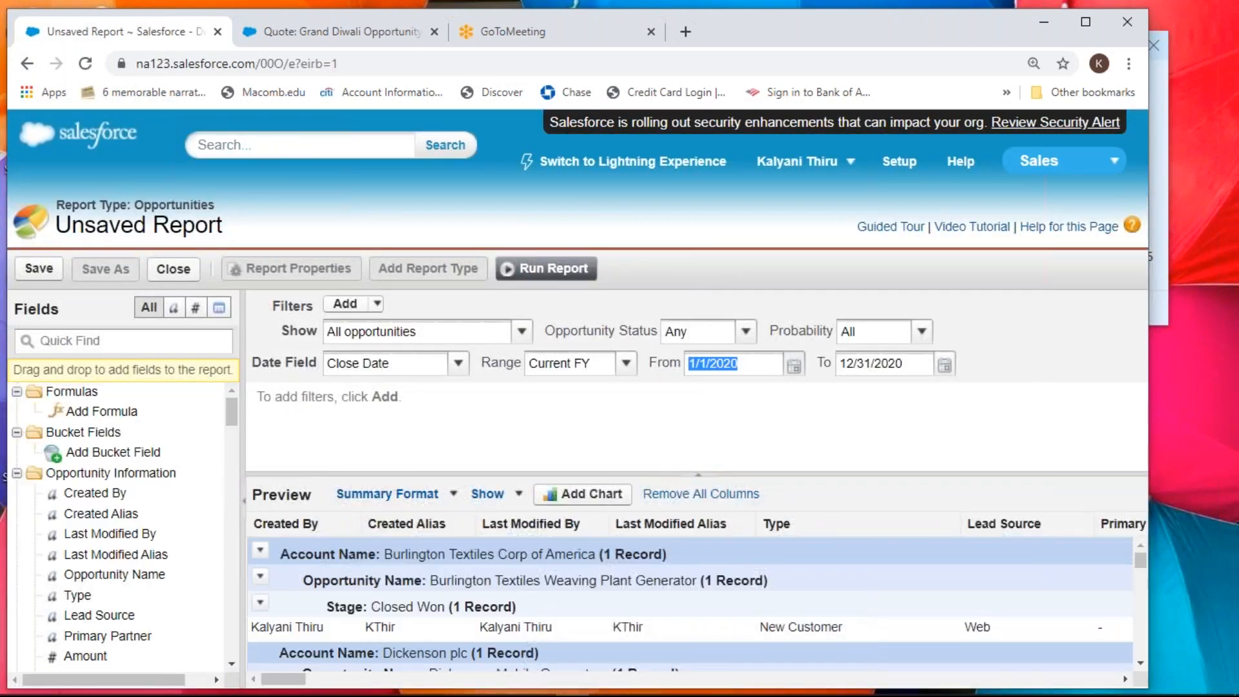
{"action": "left_click_drag", "start_coordinate": [312, 553], "coordinate": [157, 571]}
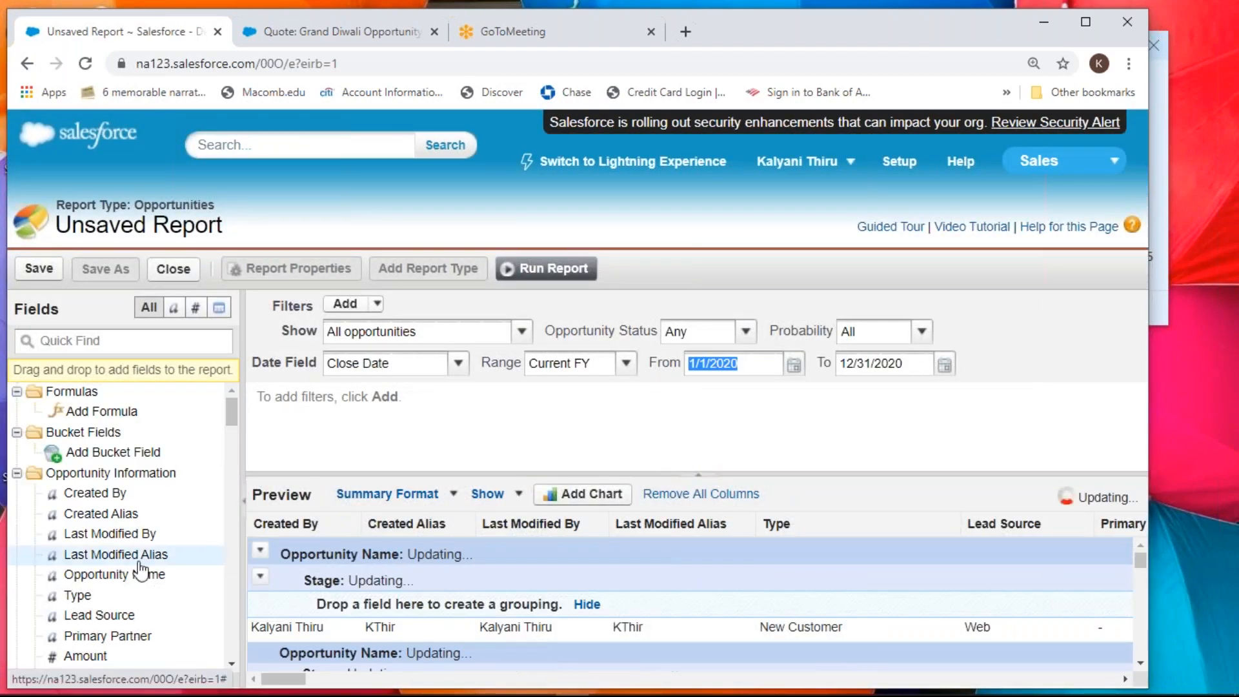
{"action": "left_click", "coordinate": [260, 576]}
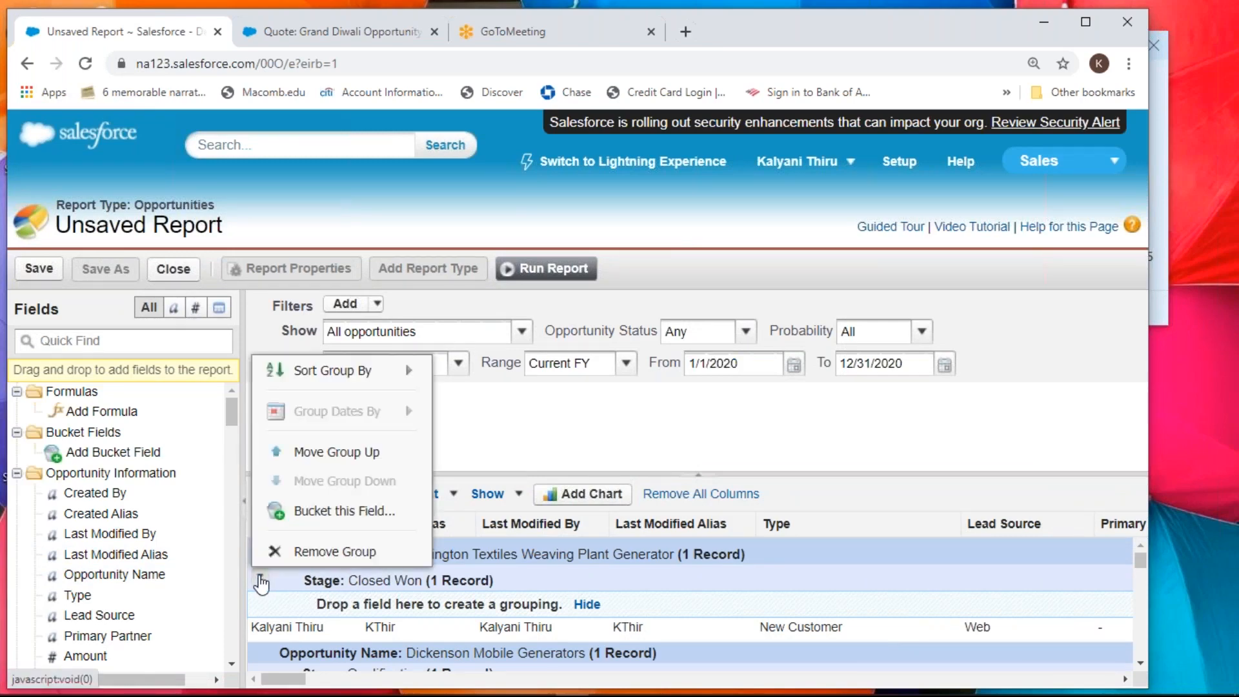
{"action": "left_click", "coordinate": [324, 454]}
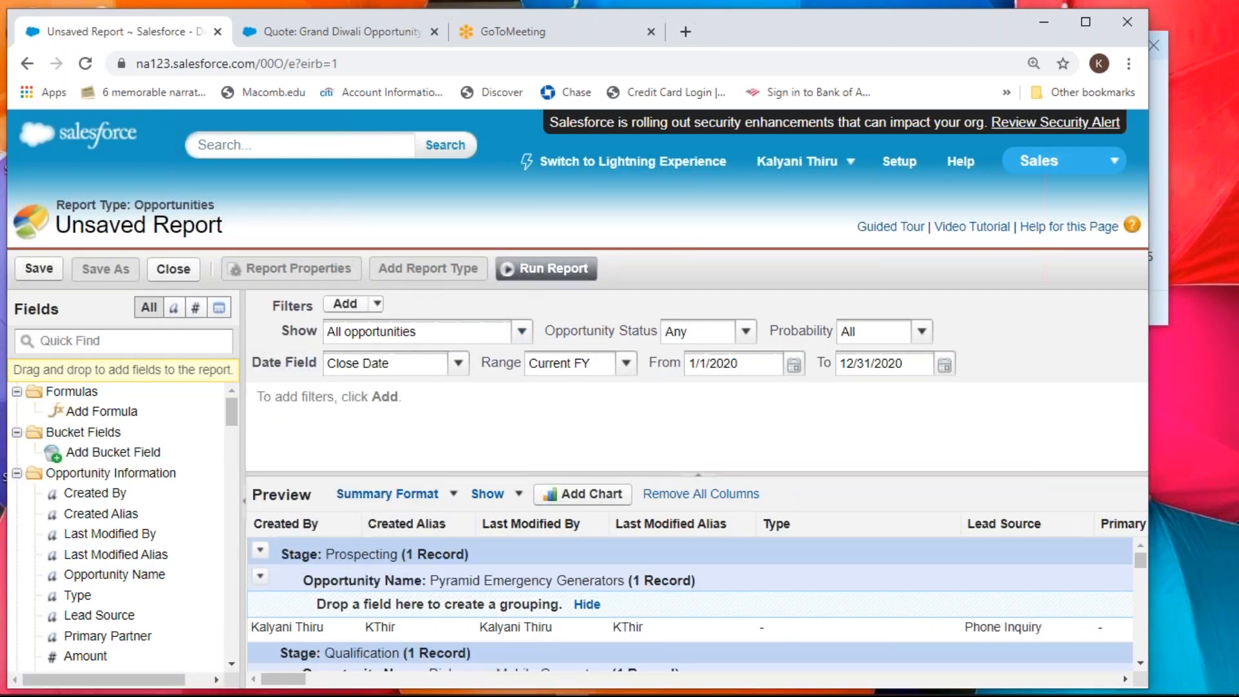
{"action": "left_click", "coordinate": [581, 269]}
- Examine the opportunities listed under each stage in the summary report, from Prospecting through Value Proposition
{"action": "scroll", "coordinate": [543, 388], "scroll_direction": "down", "scroll_amount": 7}
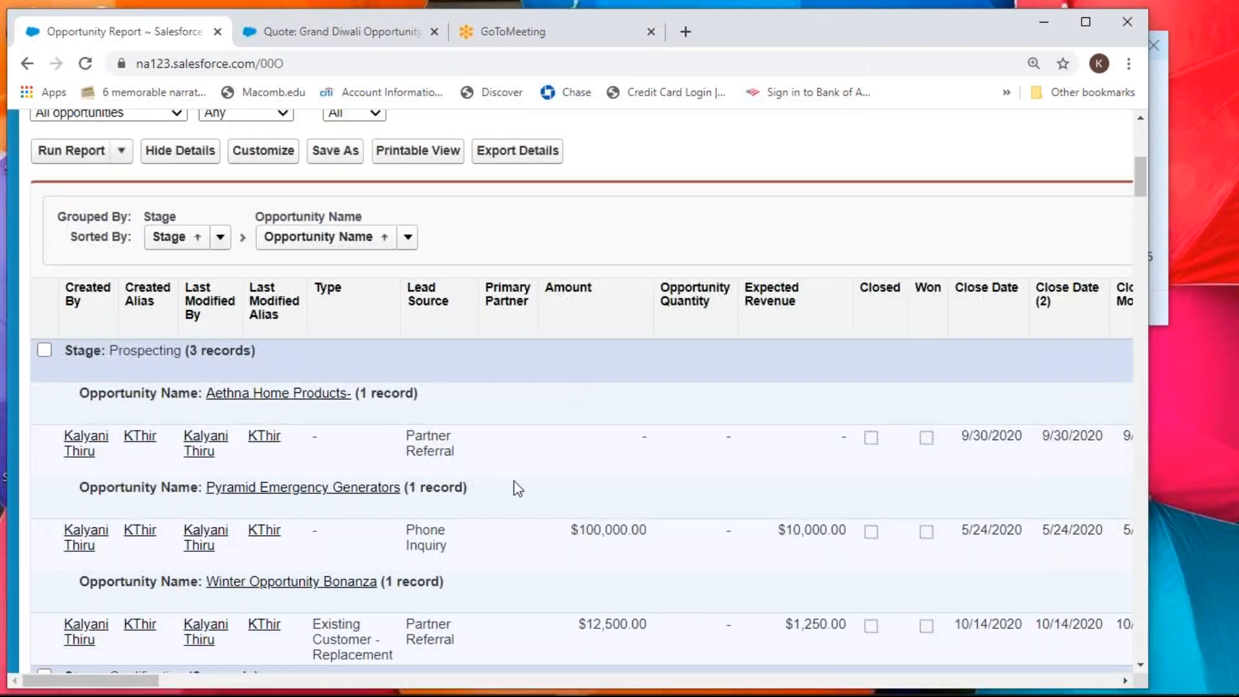
{"action": "left_click_drag", "start_coordinate": [111, 350], "coordinate": [140, 356]}
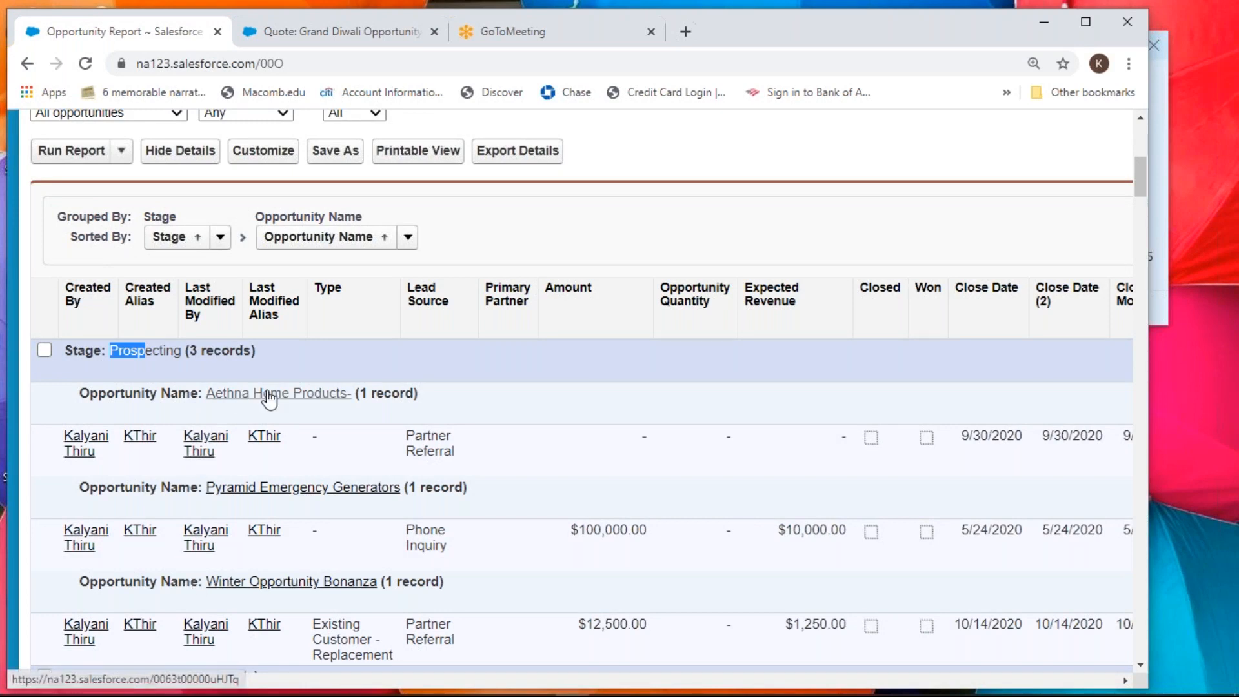
{"action": "scroll", "coordinate": [270, 404], "scroll_direction": "down", "scroll_amount": 3}
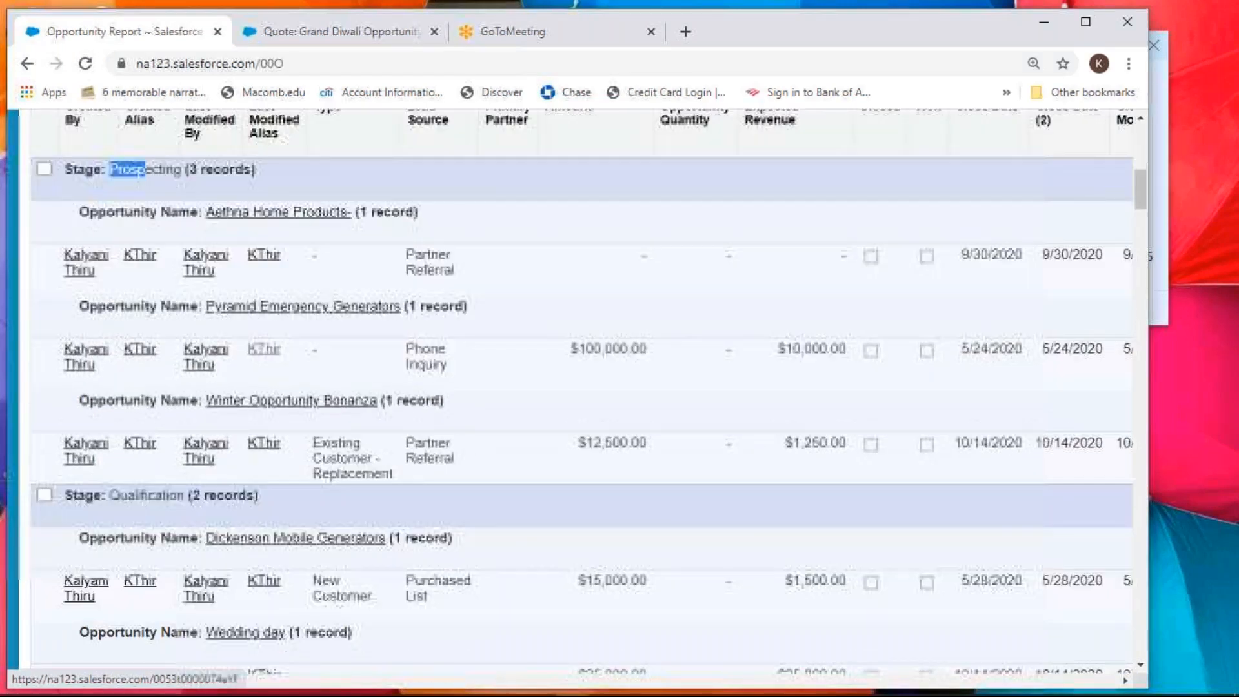
{"action": "scroll", "coordinate": [296, 330], "scroll_direction": "up", "scroll_amount": 3}
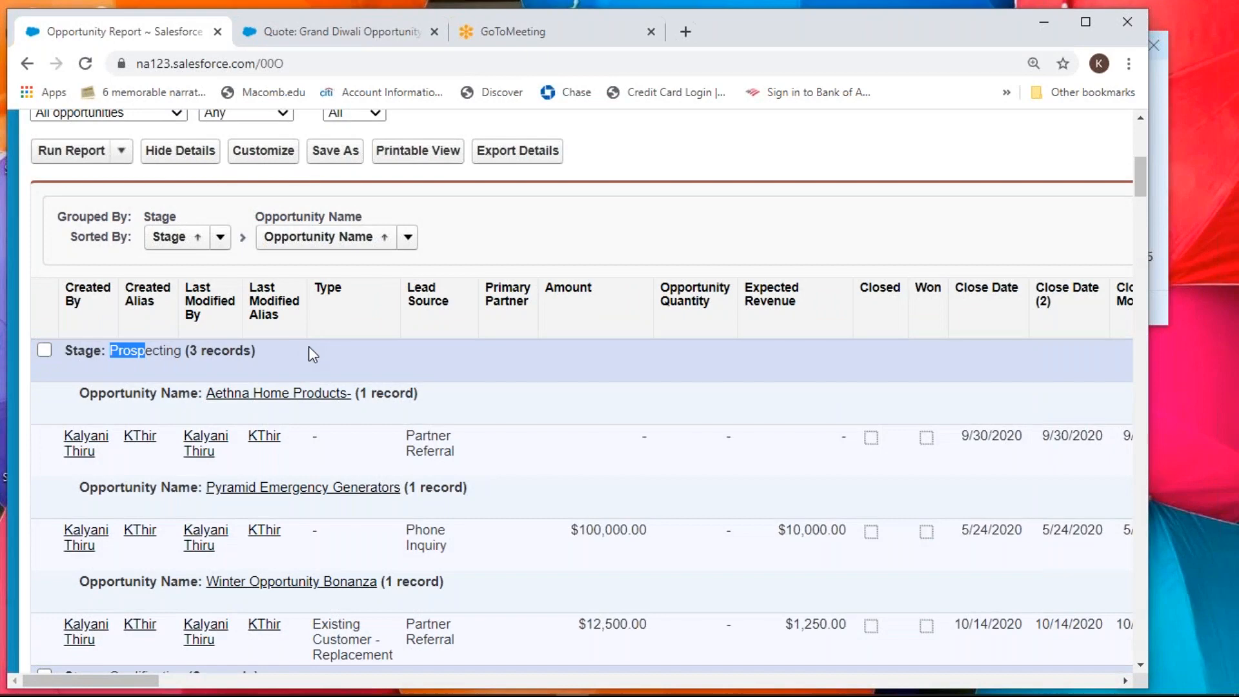
{"action": "scroll", "coordinate": [288, 412], "scroll_direction": "down", "scroll_amount": 2}
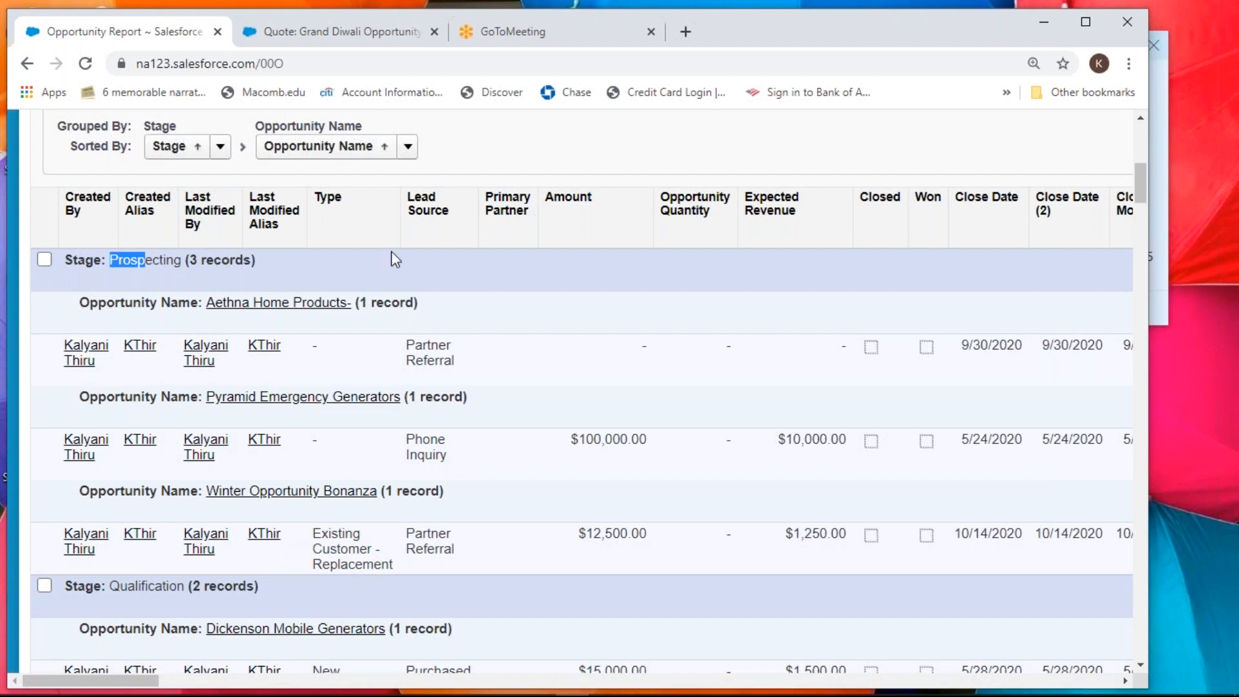
{"action": "scroll", "coordinate": [414, 418], "scroll_direction": "down", "scroll_amount": 7}
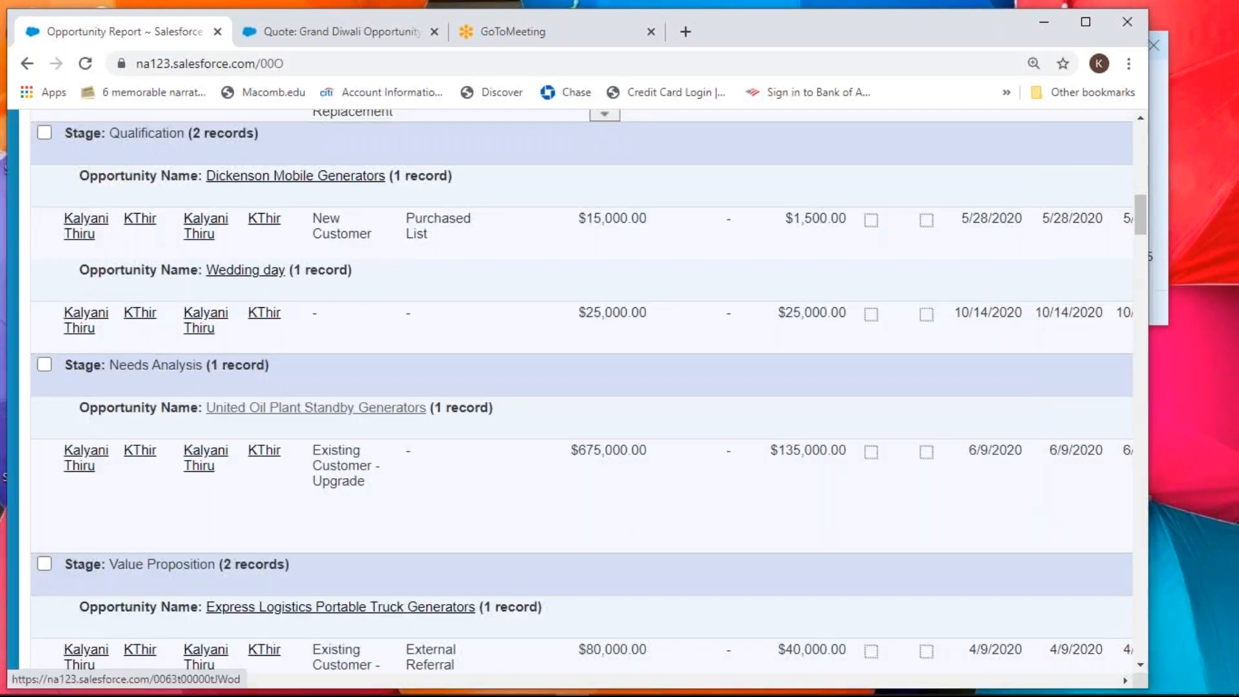
{"action": "scroll", "coordinate": [581, 387], "scroll_direction": "down", "scroll_amount": 2}
{"action": "scroll", "coordinate": [581, 387], "scroll_direction": "up", "scroll_amount": 9}
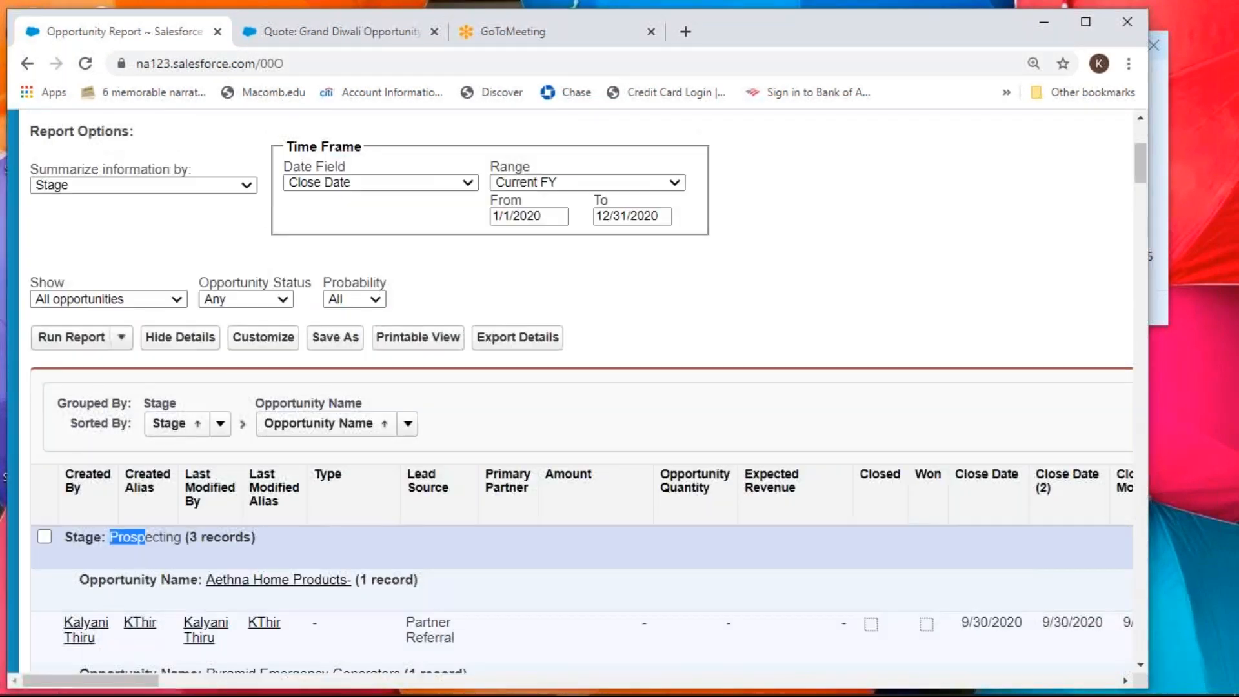
{"action": "scroll", "coordinate": [245, 568], "scroll_direction": "up", "scroll_amount": 4}
- Customize the report, switch it to the Matrix format, and group rows by Opportunity Name and columns by Stage
{"action": "left_click", "coordinate": [263, 603]}
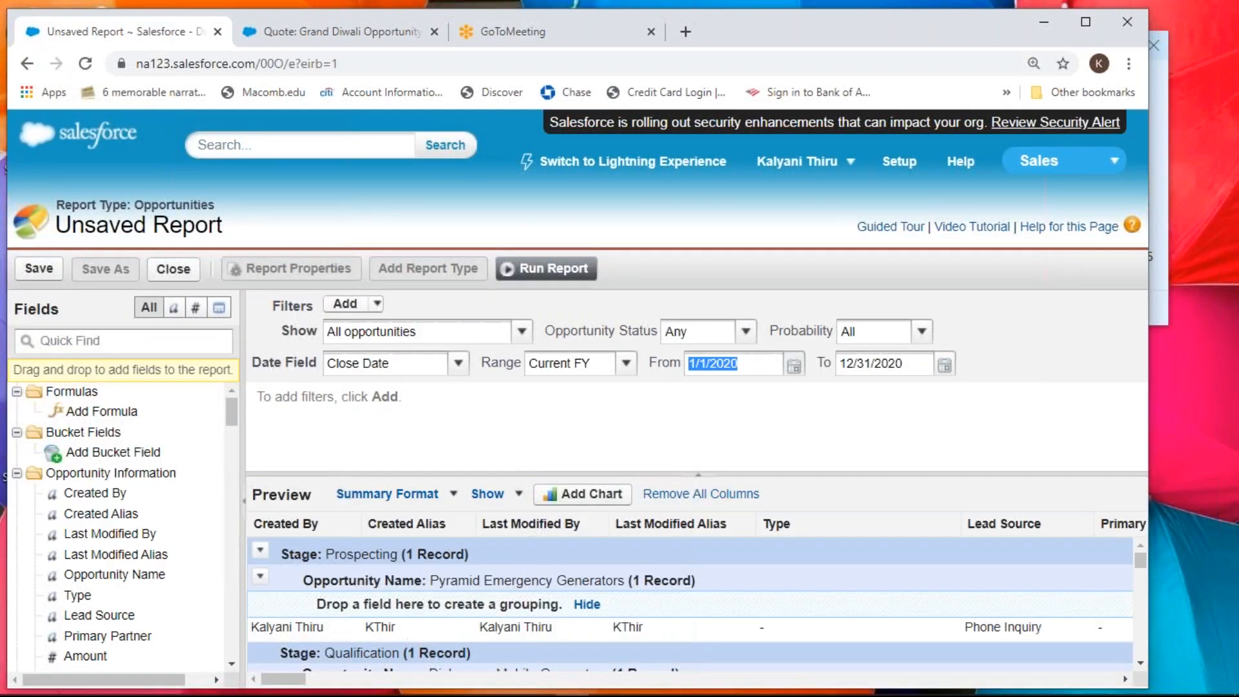
{"action": "left_click", "coordinate": [390, 497]}
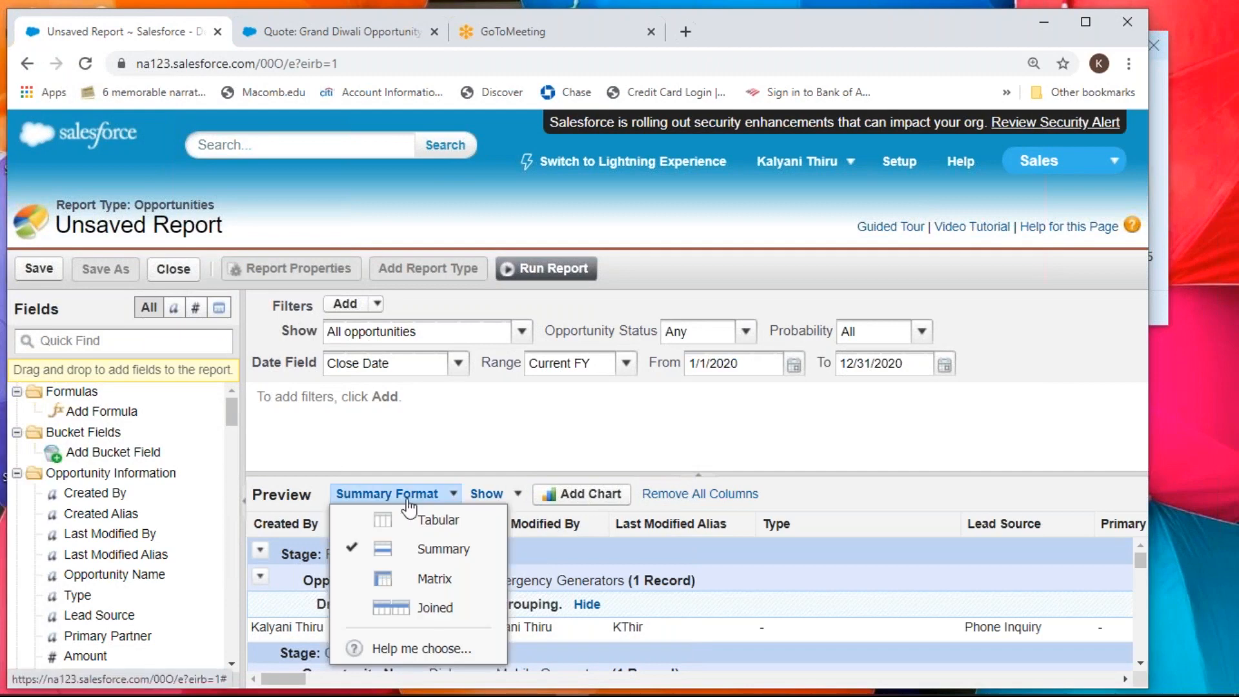
{"action": "left_click", "coordinate": [416, 579]}
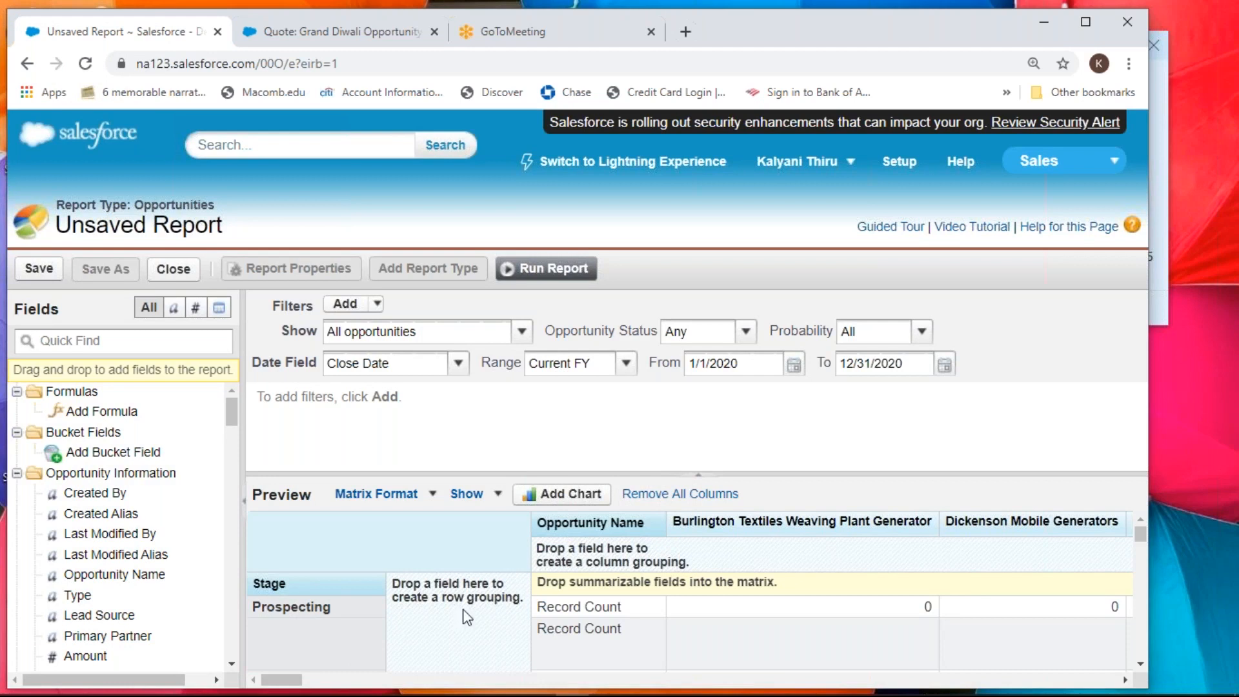
{"action": "left_click_drag", "start_coordinate": [565, 523], "coordinate": [420, 619]}
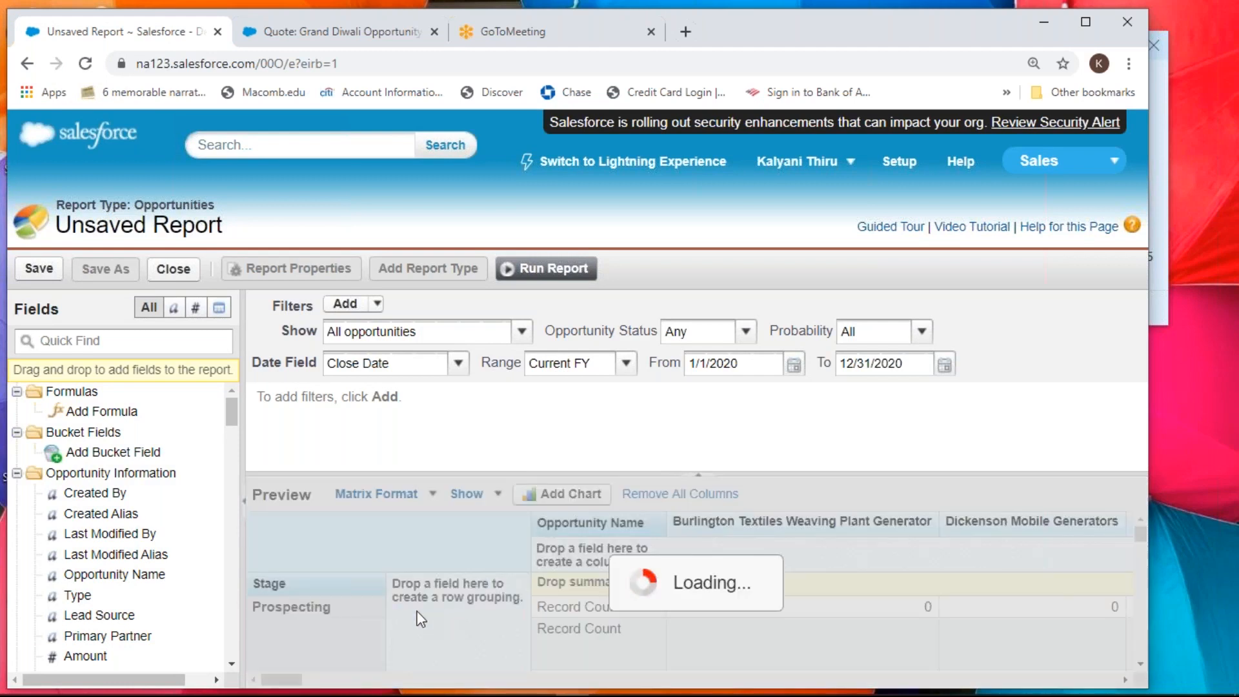
{"action": "left_click_drag", "start_coordinate": [301, 567], "coordinate": [717, 523]}
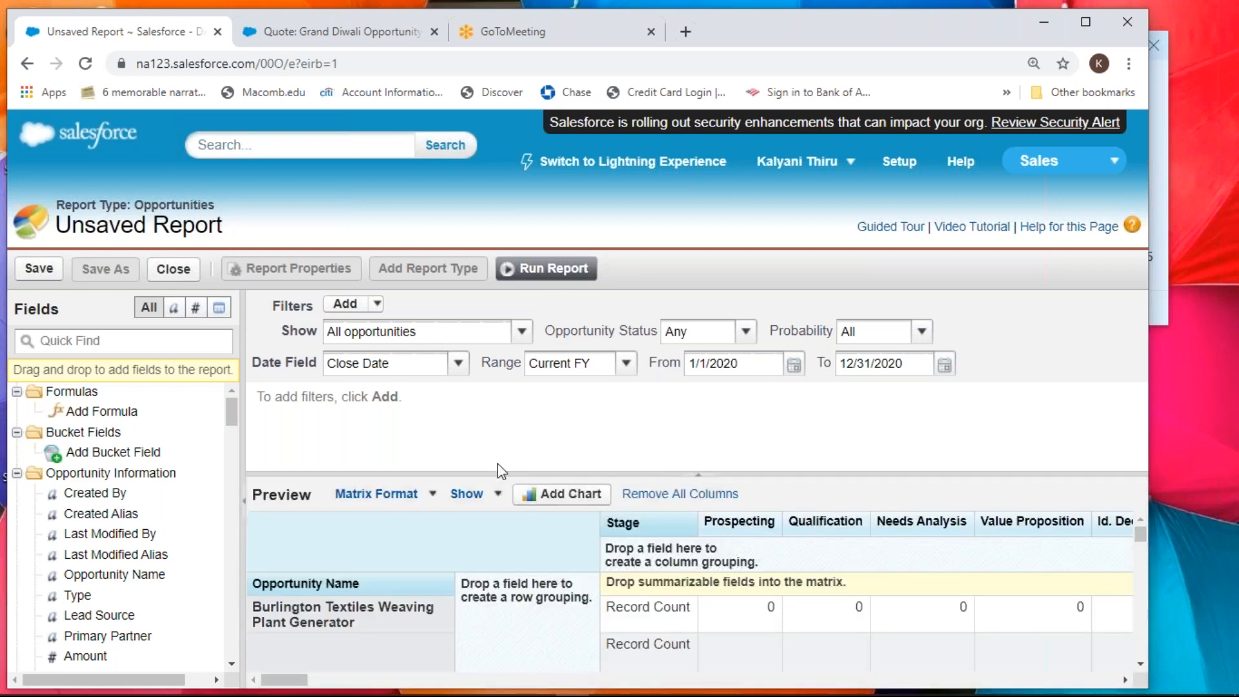
- Turn off Details in the matrix preview and run the report
{"action": "left_click", "coordinate": [466, 495]}
{"action": "left_click", "coordinate": [470, 521]}
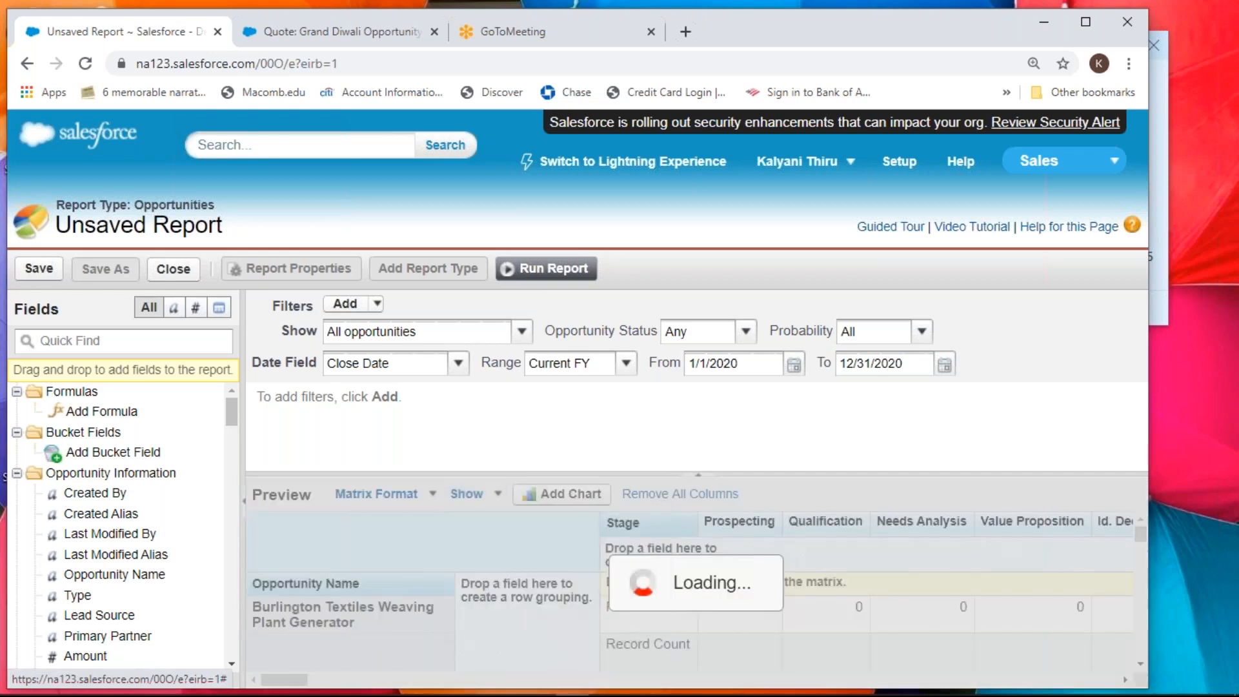
{"action": "left_click", "coordinate": [476, 497]}
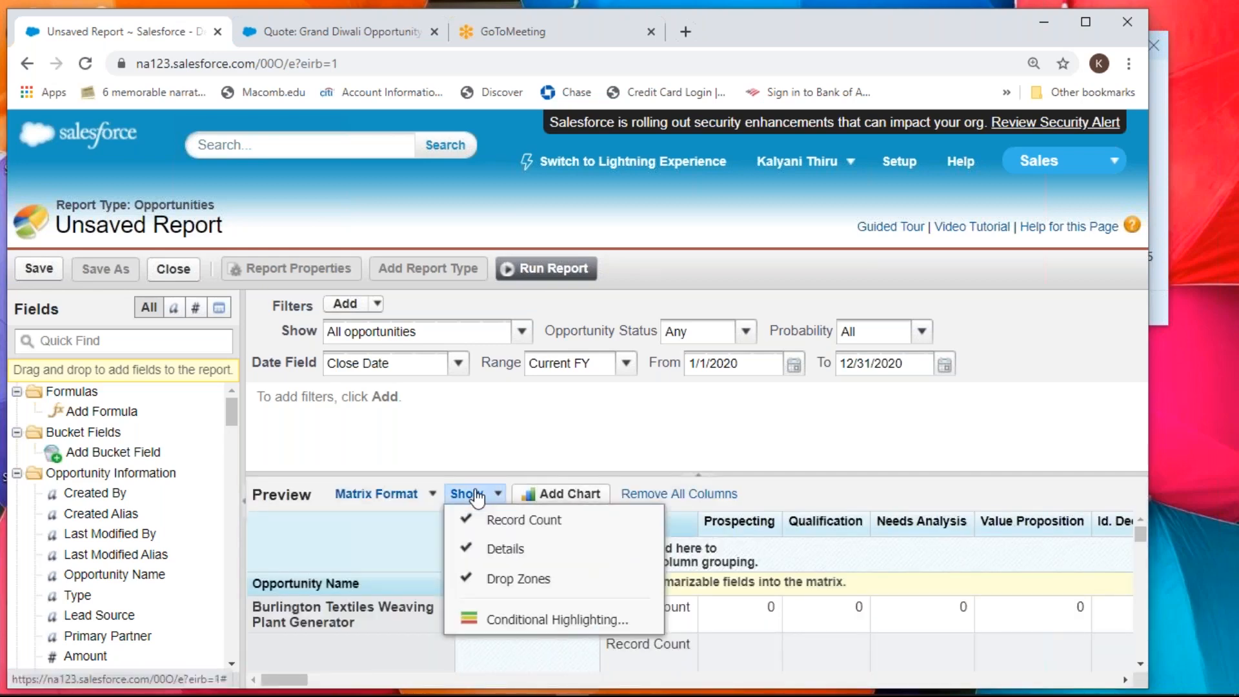
{"action": "left_click", "coordinate": [485, 549]}
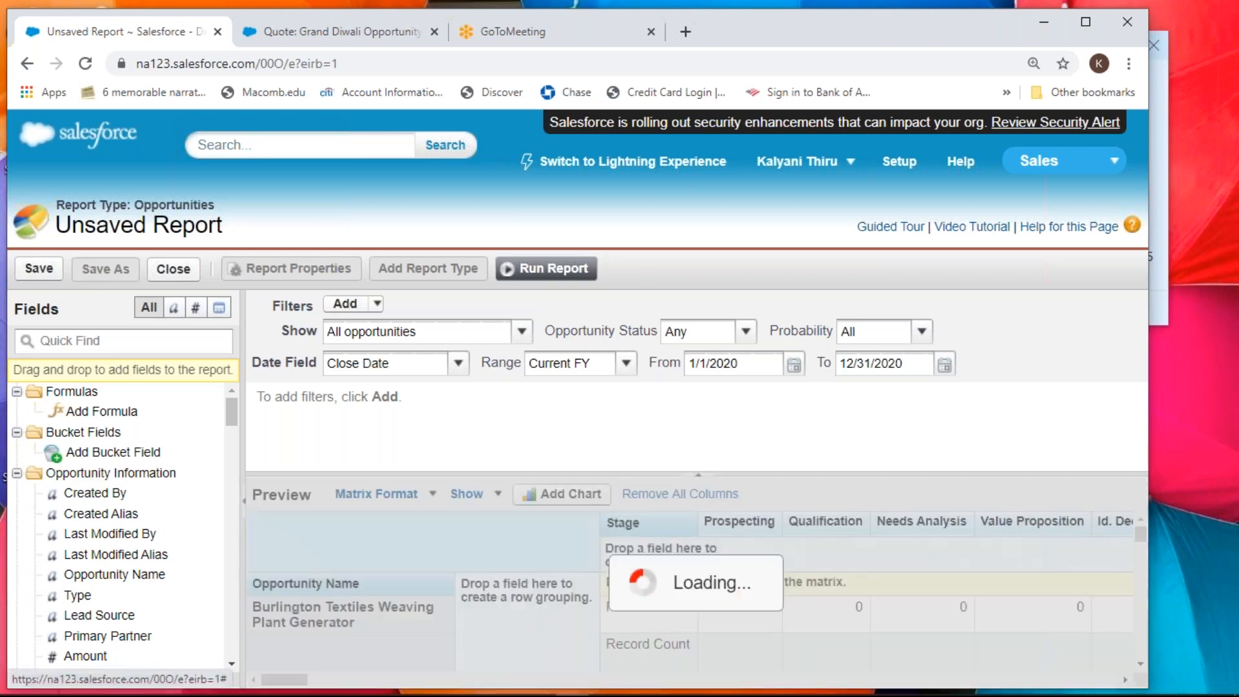
{"action": "left_click", "coordinate": [553, 260]}
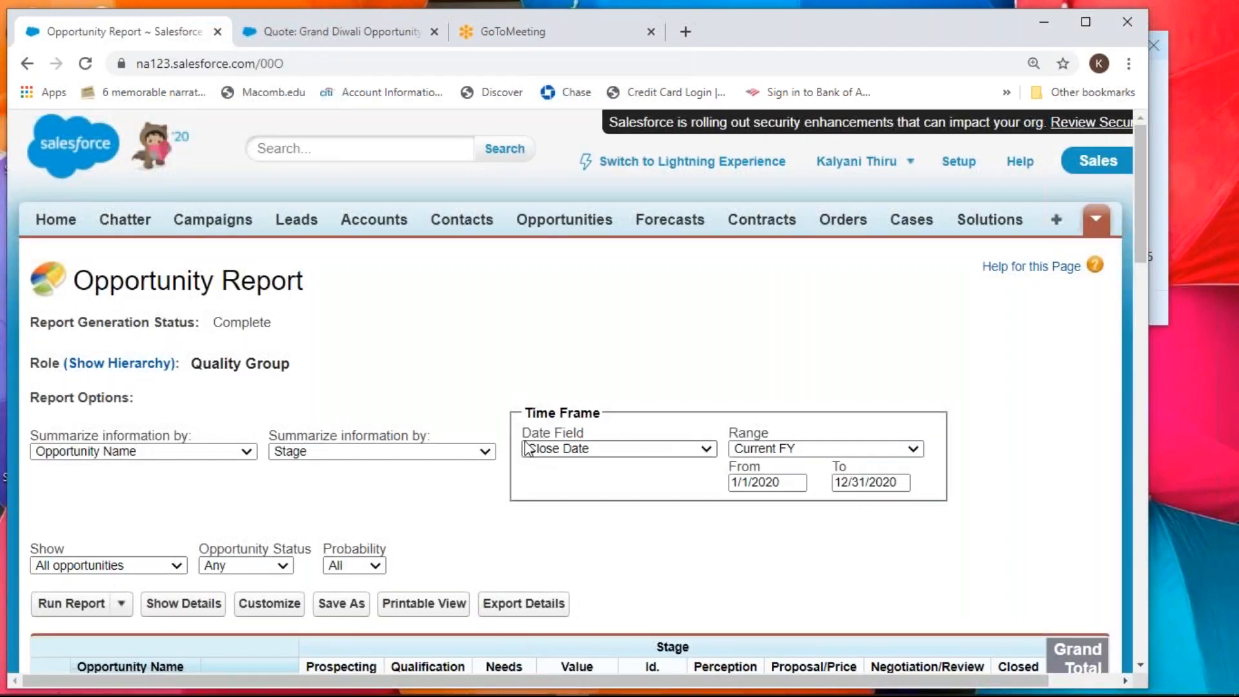
- Review each opportunity's record count by stage in the matrix report, down to the grand total row
{"action": "scroll", "coordinate": [523, 462], "scroll_direction": "down", "scroll_amount": 5}
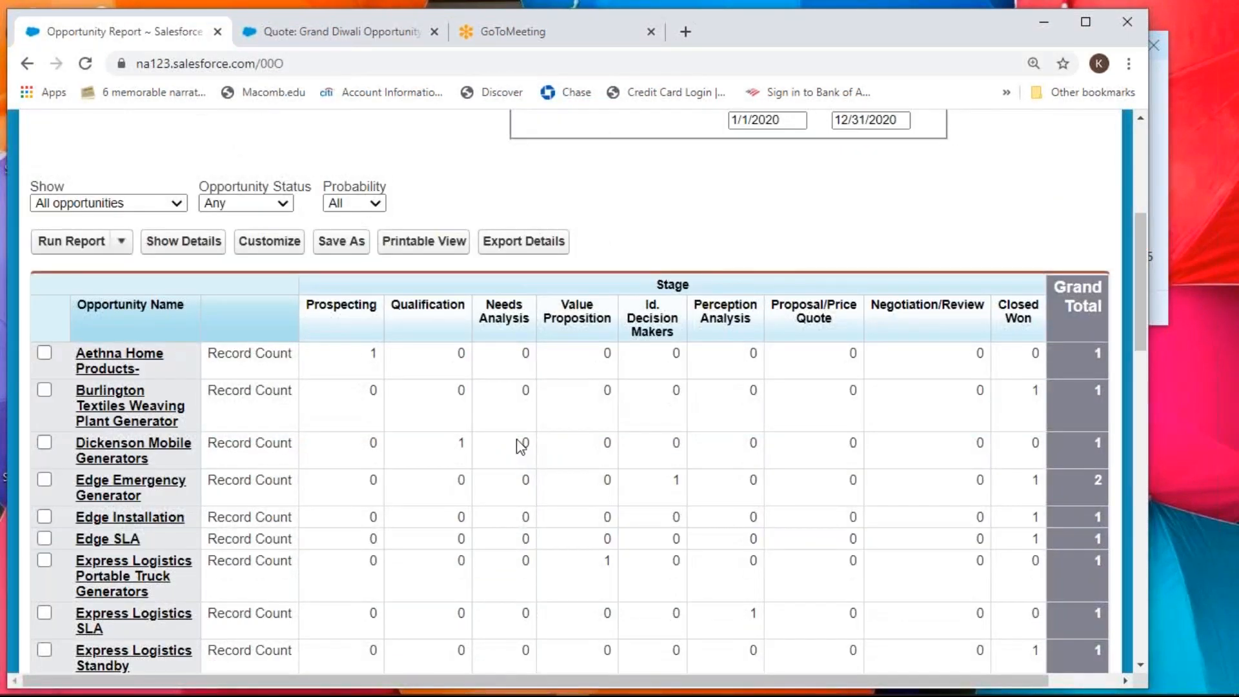
{"action": "scroll", "coordinate": [520, 445], "scroll_direction": "down", "scroll_amount": 1}
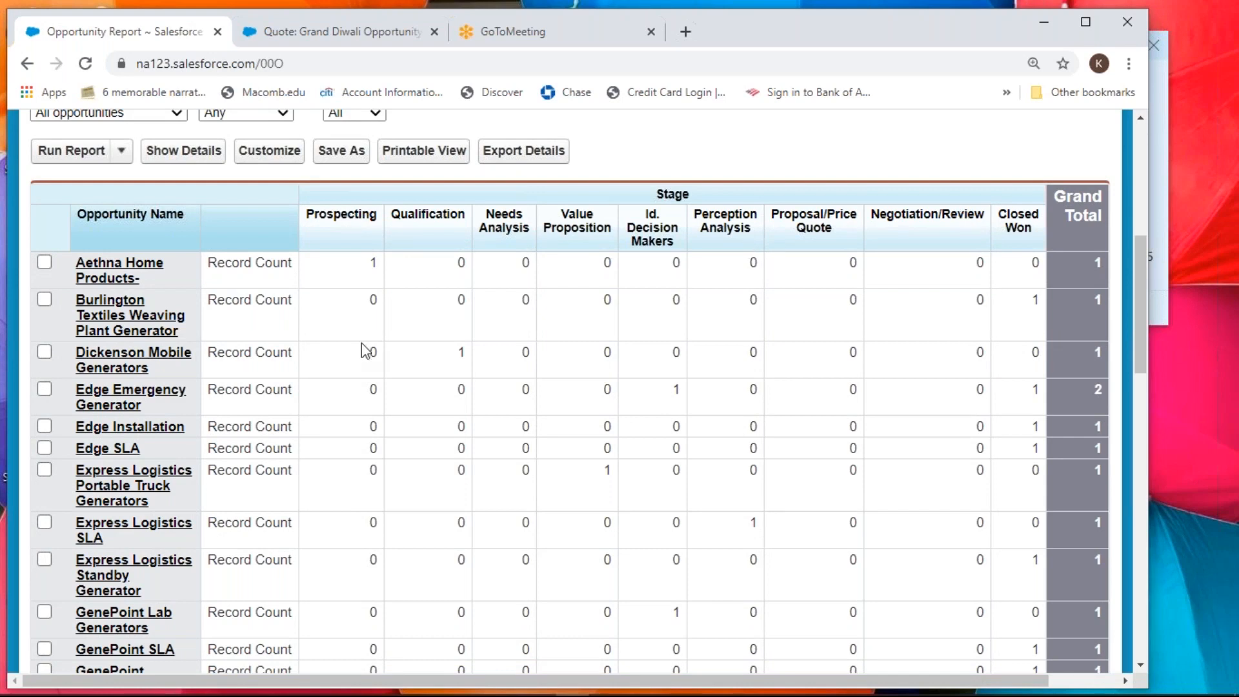
{"action": "scroll", "coordinate": [363, 352], "scroll_direction": "down", "scroll_amount": 2}
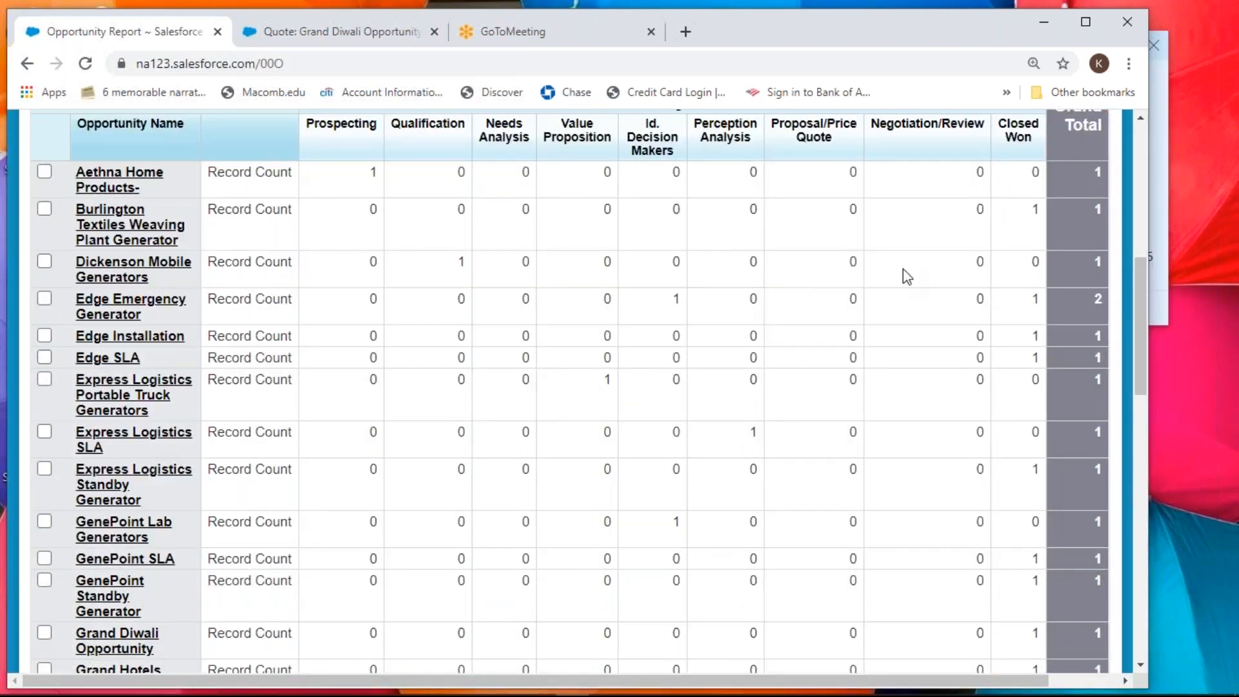
{"action": "scroll", "coordinate": [502, 434], "scroll_direction": "down", "scroll_amount": 3}
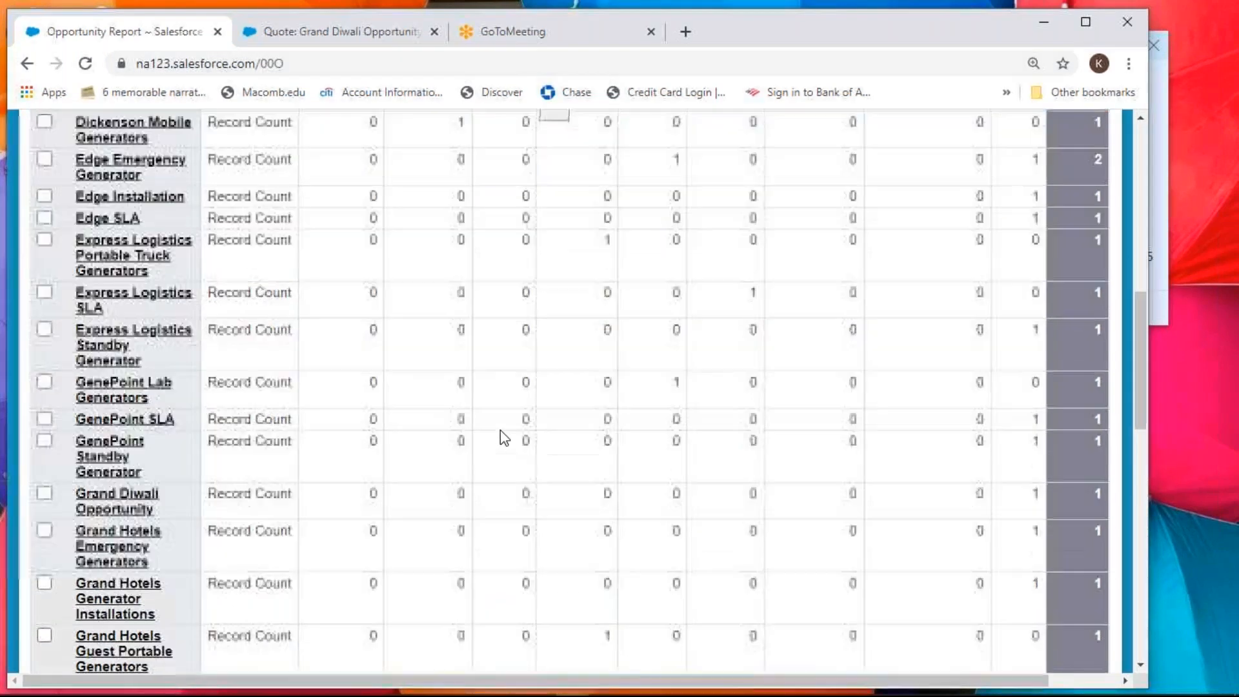
{"action": "scroll", "coordinate": [500, 433], "scroll_direction": "down", "scroll_amount": 3}
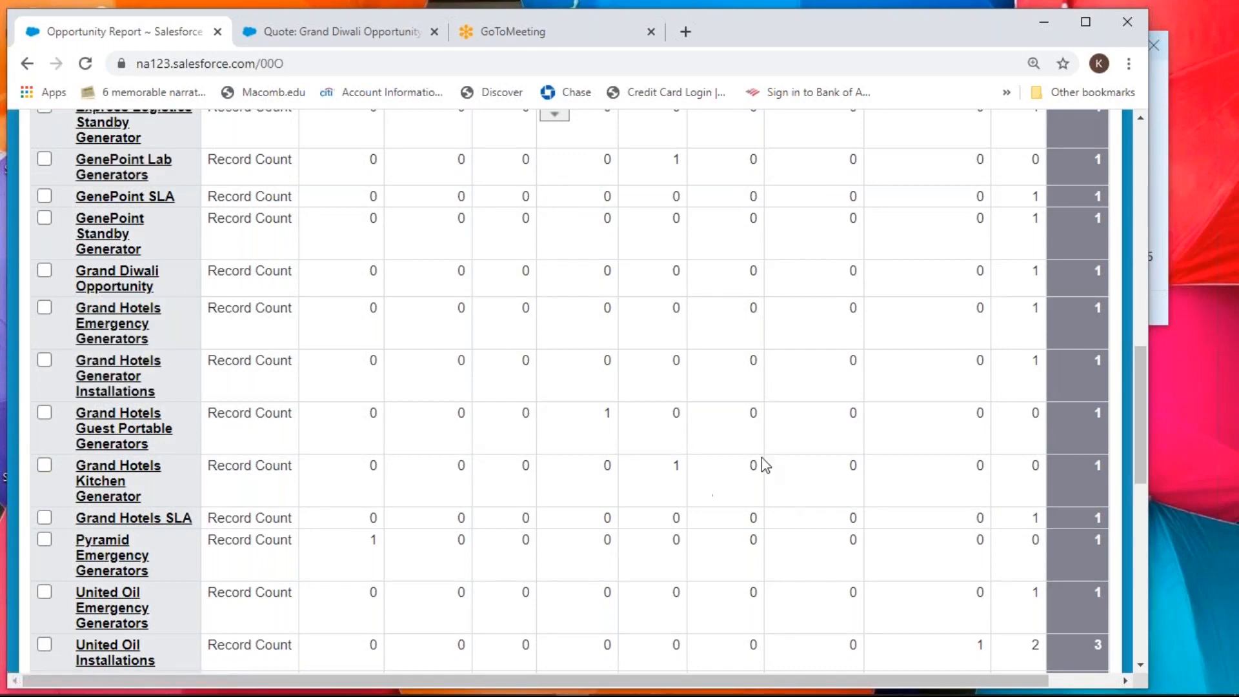
{"action": "scroll", "coordinate": [672, 511], "scroll_direction": "down", "scroll_amount": 9}
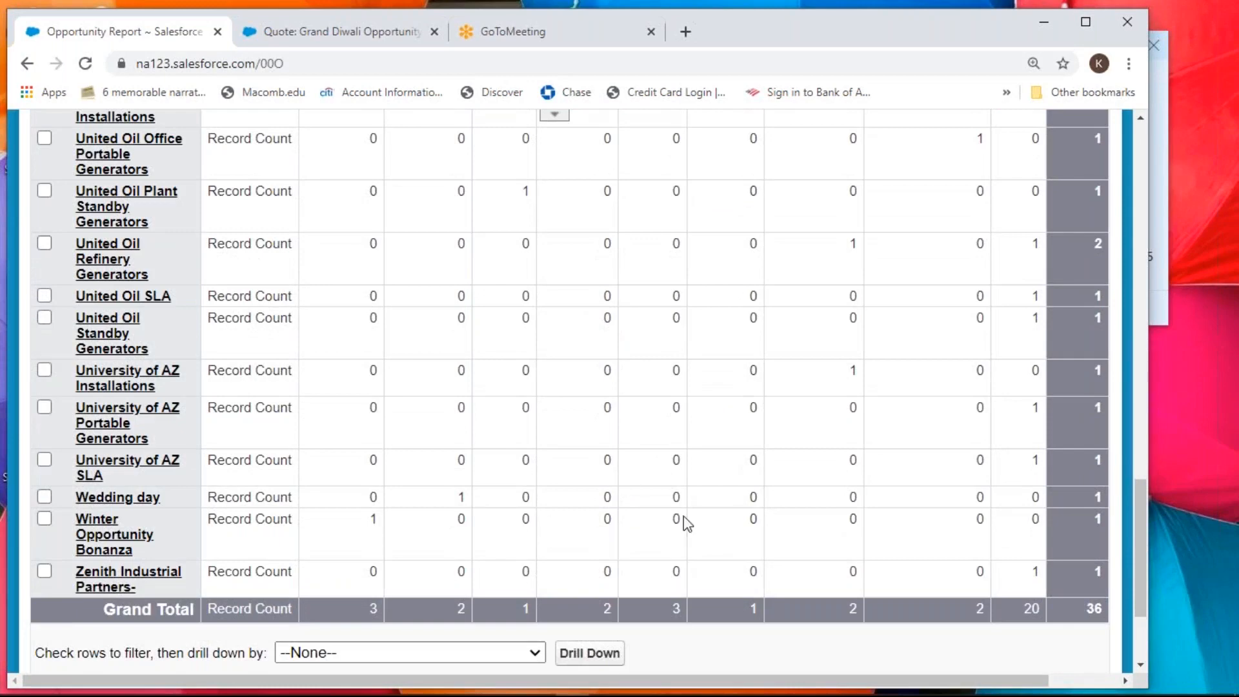
{"action": "scroll", "coordinate": [784, 369], "scroll_direction": "up", "scroll_amount": 15}
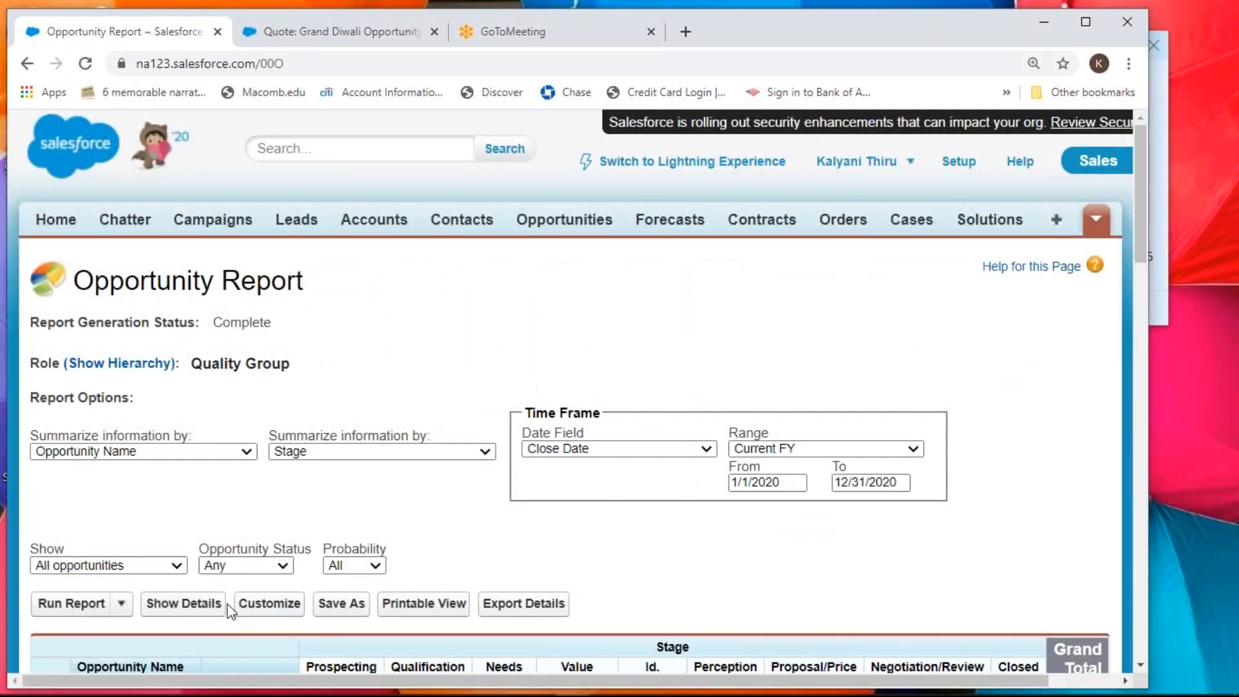
- Customize the matrix report to replace the Opportunity Name row grouping with Account Name, and run it
{"action": "left_click", "coordinate": [258, 605]}
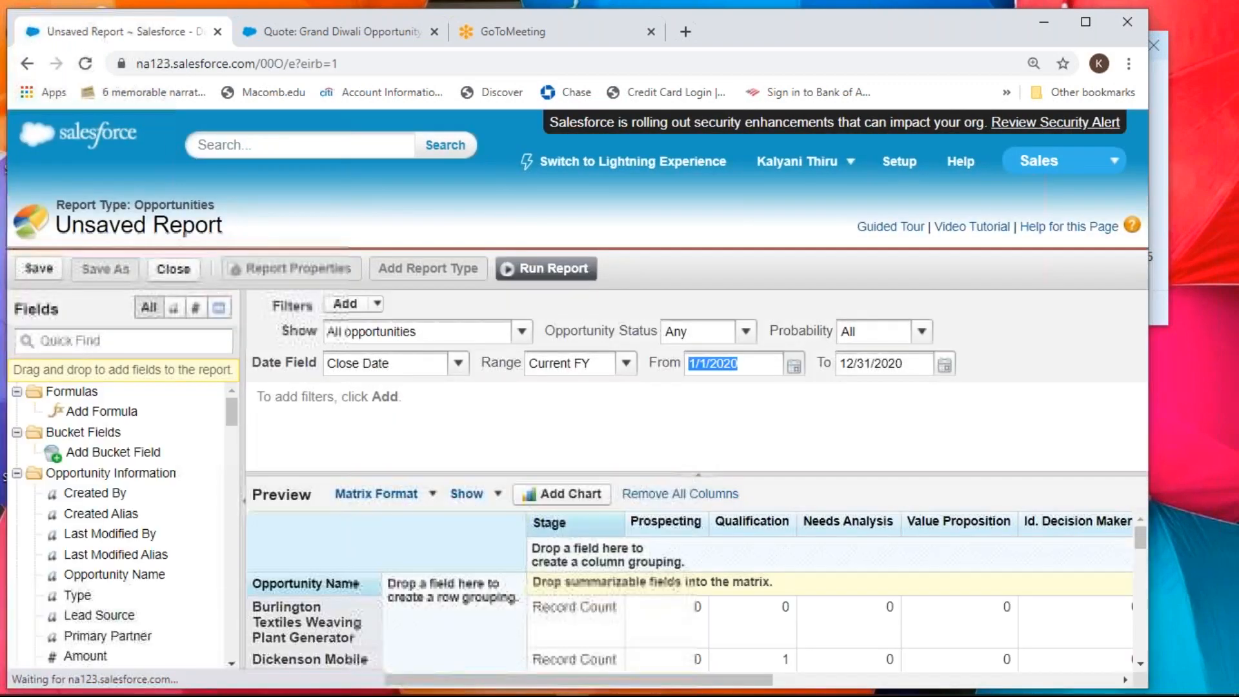
{"action": "left_click_drag", "start_coordinate": [321, 587], "coordinate": [153, 597]}
{"action": "left_click", "coordinate": [110, 340]}
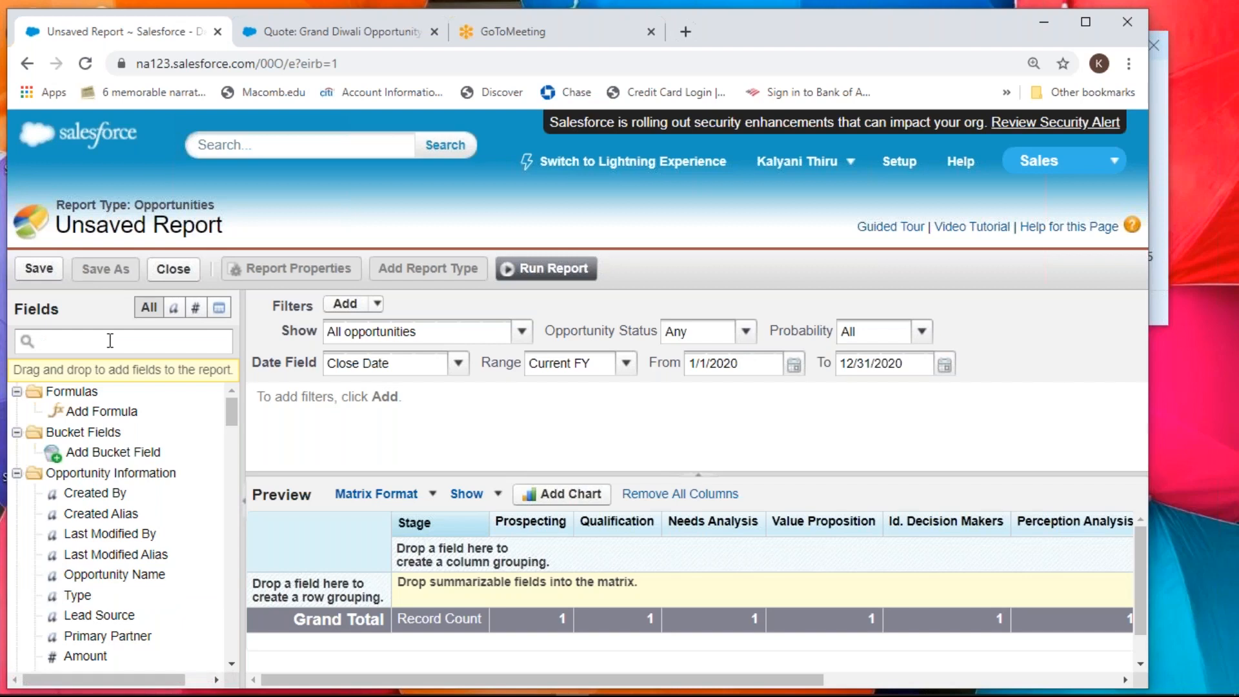
{"action": "type", "text": "accoun"}
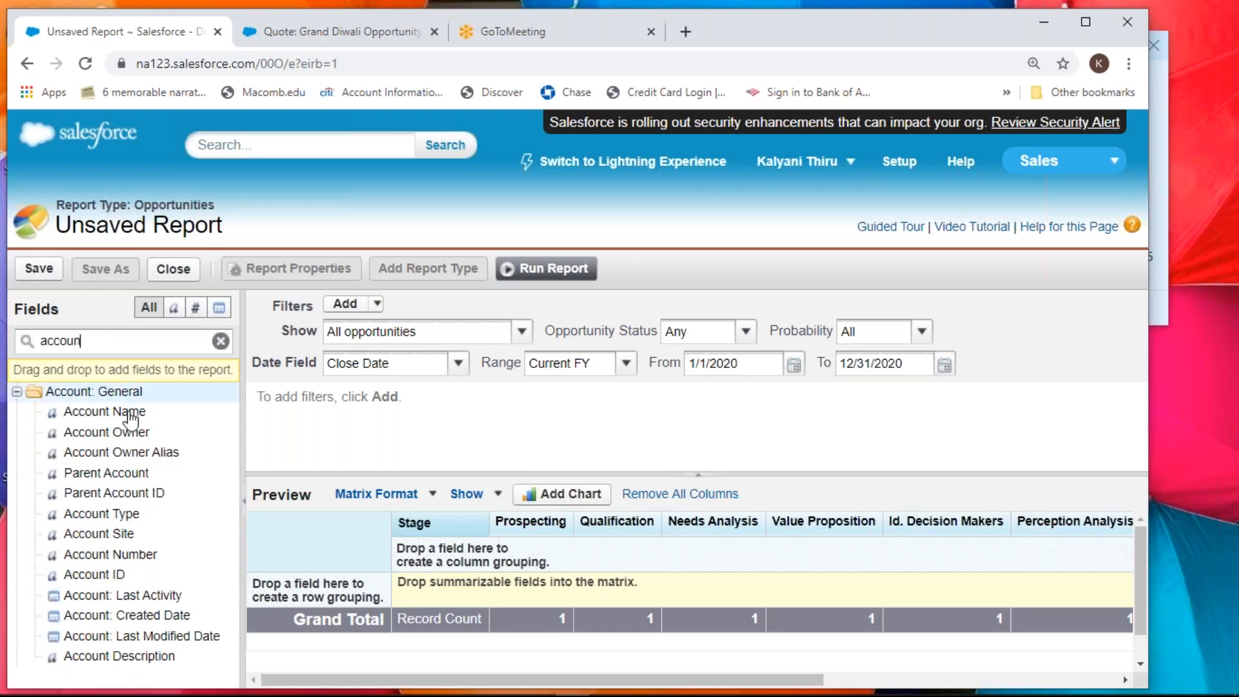
{"action": "left_click_drag", "start_coordinate": [131, 419], "coordinate": [297, 606]}
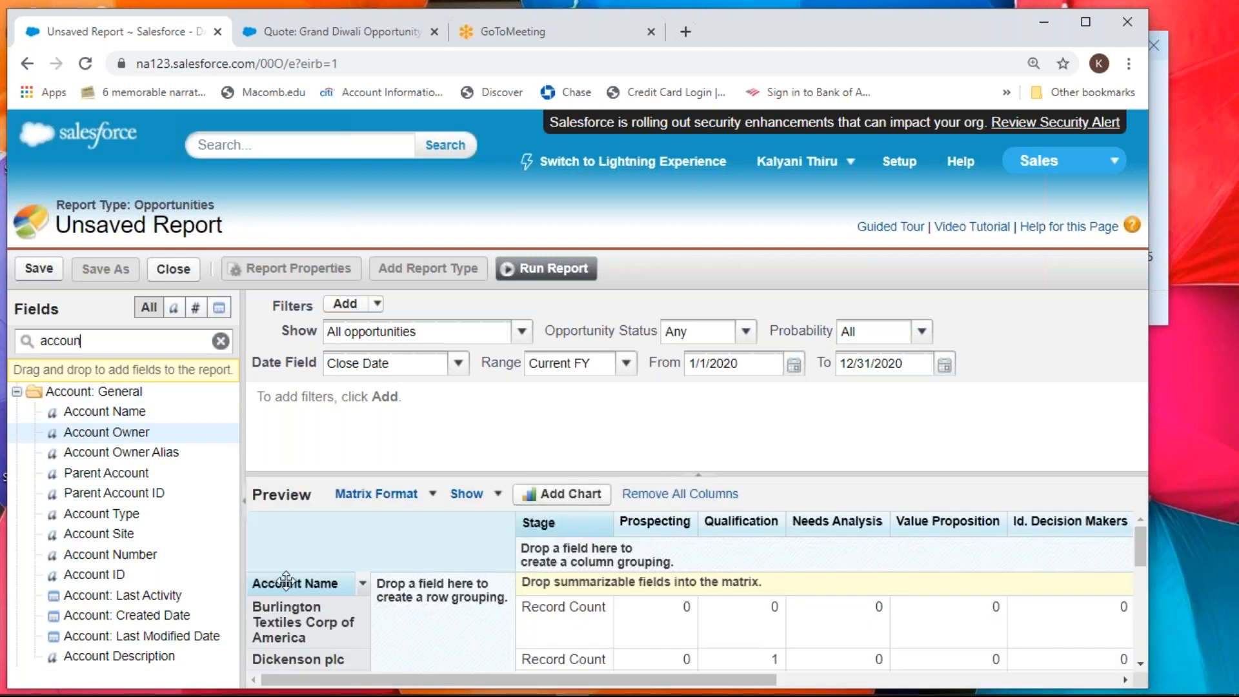
{"action": "left_click", "coordinate": [549, 268]}
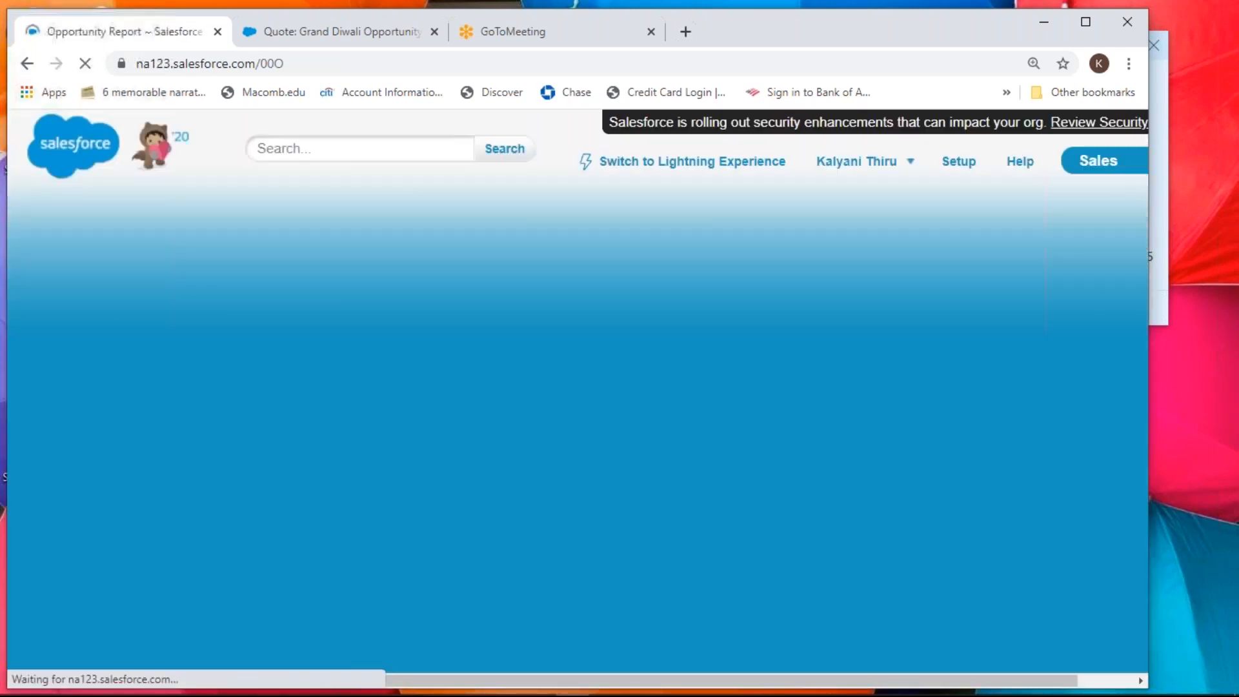
- Tick the Grand Hotels & Resorts Ltd row in the matrix report and highlight its Value Proposition and Id. Decision Makers counts
{"action": "scroll", "coordinate": [517, 395], "scroll_direction": "down", "scroll_amount": 1}
{"action": "scroll", "coordinate": [514, 391], "scroll_direction": "down", "scroll_amount": 5}
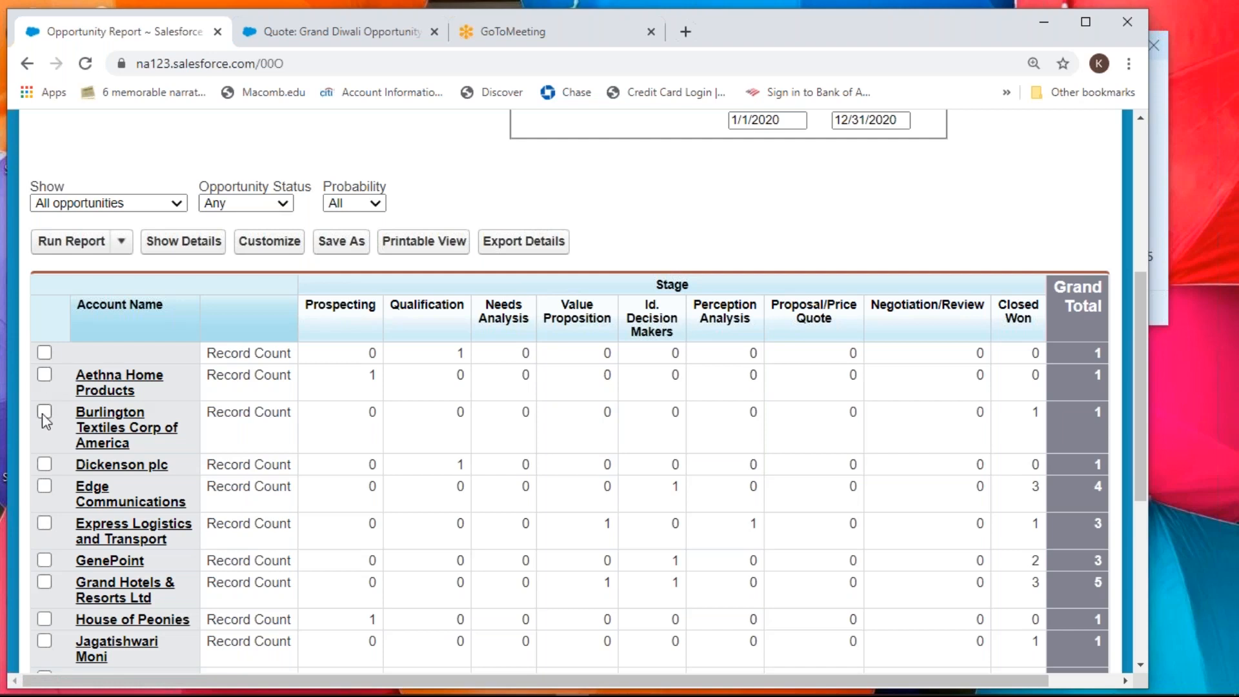
{"action": "left_click", "coordinate": [45, 582]}
{"action": "left_click_drag", "start_coordinate": [595, 588], "coordinate": [674, 594]}
{"action": "left_click", "coordinate": [387, 591]}
{"action": "scroll", "coordinate": [387, 590], "scroll_direction": "down", "scroll_amount": 2}
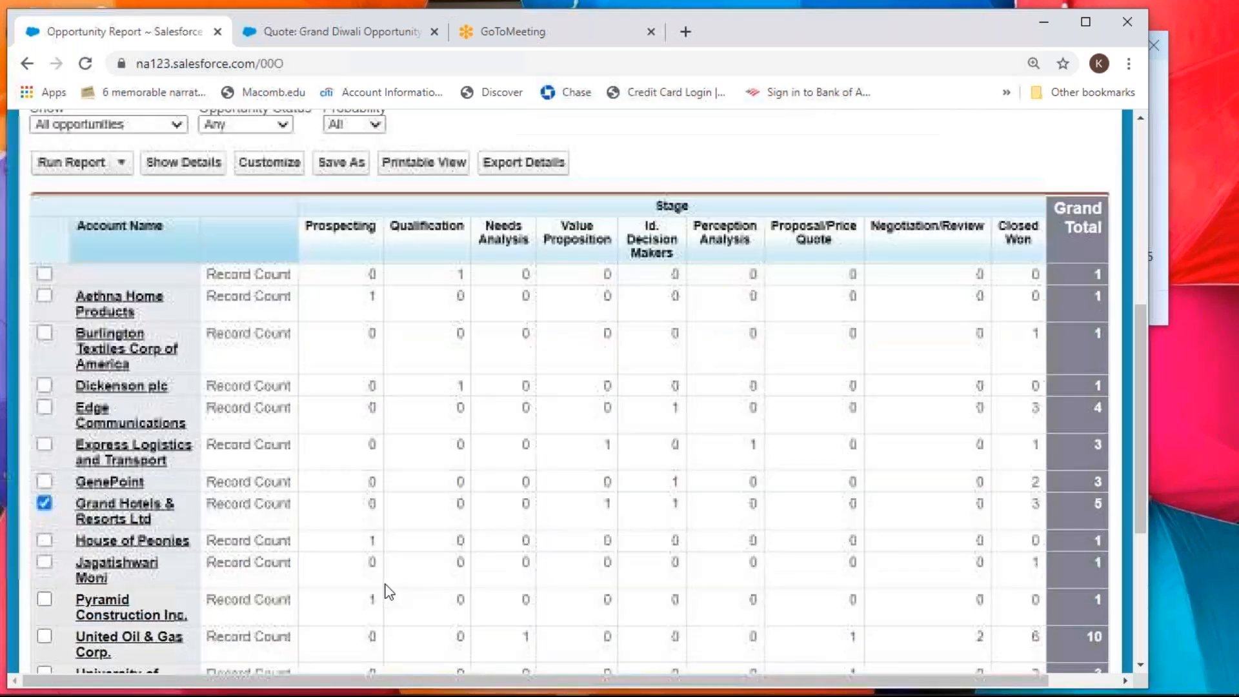
- Compare the Grand Hotels & Resorts Ltd record counts across the stages, including Closed Won, with the row's grand total
{"action": "left_click_drag", "start_coordinate": [687, 500], "coordinate": [613, 494]}
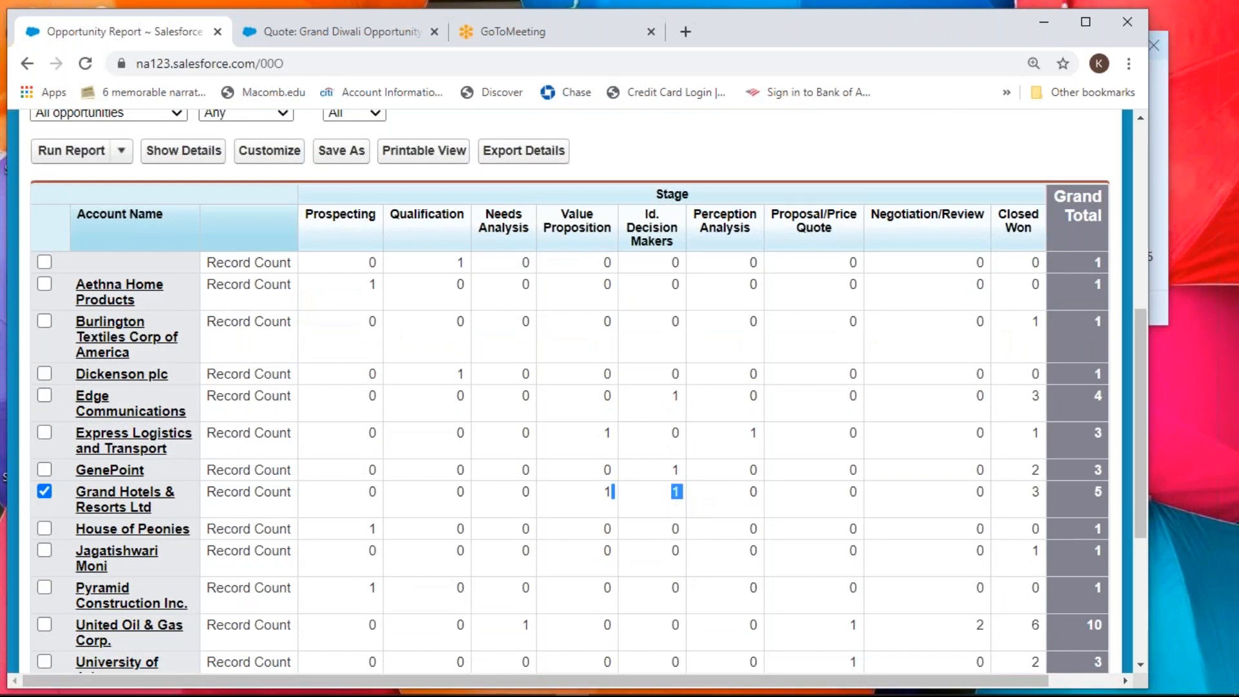
{"action": "double_click", "coordinate": [1040, 490]}
{"action": "double_click", "coordinate": [1096, 492]}
{"action": "left_click_drag", "start_coordinate": [380, 504], "coordinate": [1028, 495]}
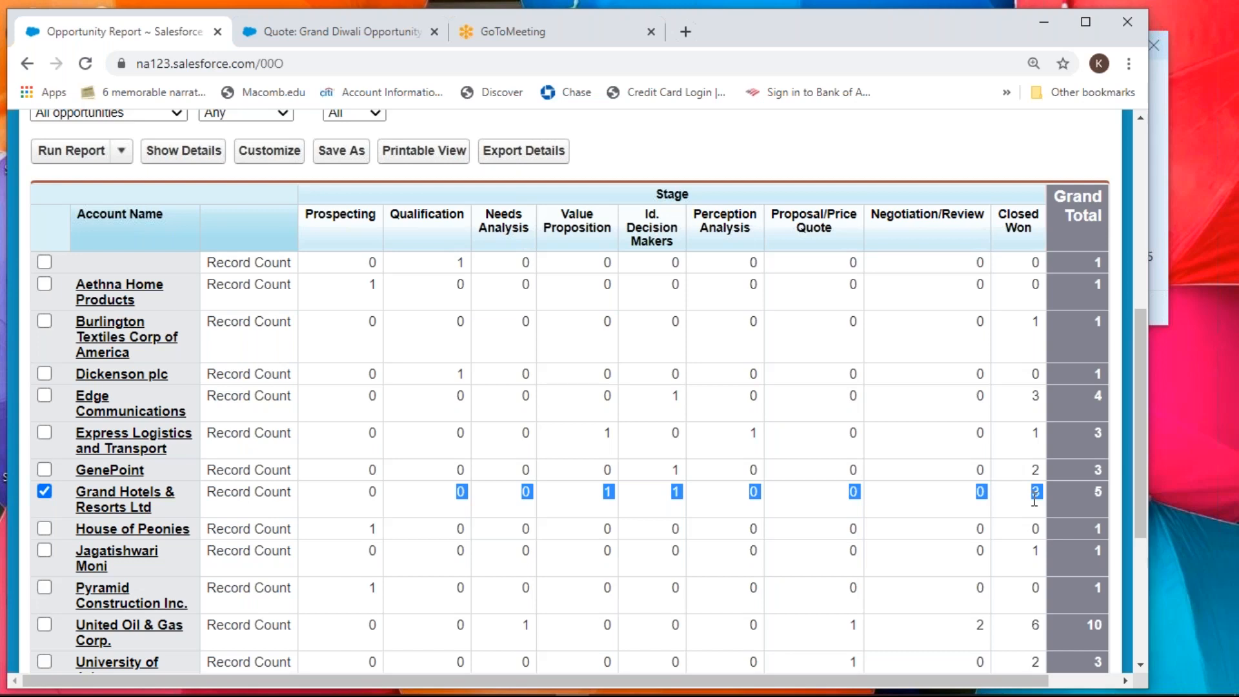
{"action": "mouse_move", "coordinate": [1074, 498]}
{"action": "left_mouse_down"}
{"action": "mouse_move", "coordinate": [1100, 498]}
{"action": "mouse_move", "coordinate": [1085, 493]}
{"action": "left_mouse_up"}
{"action": "left_click", "coordinate": [1036, 491]}
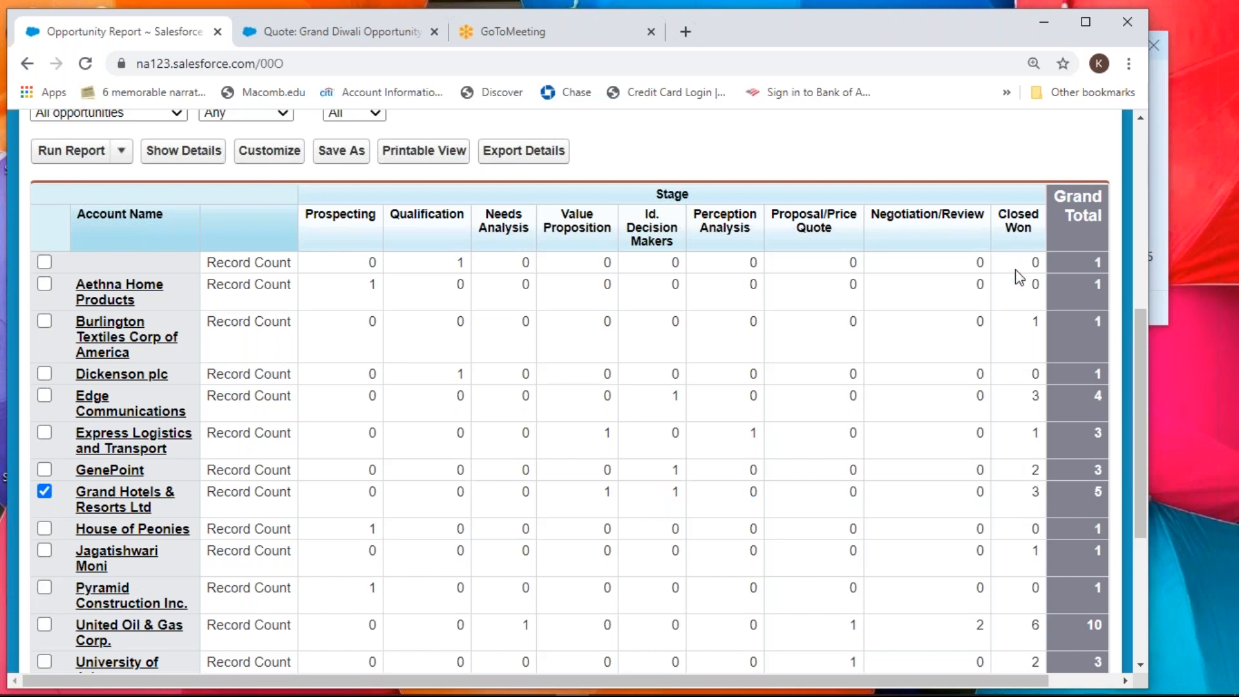
{"action": "left_click_drag", "start_coordinate": [605, 491], "coordinate": [668, 496]}
- Examine the United Oil & Gas Corp. record counts by stage, from Prospecting through Closed Won, against the row's grand total
{"action": "left_click_drag", "start_coordinate": [326, 630], "coordinate": [540, 635]}
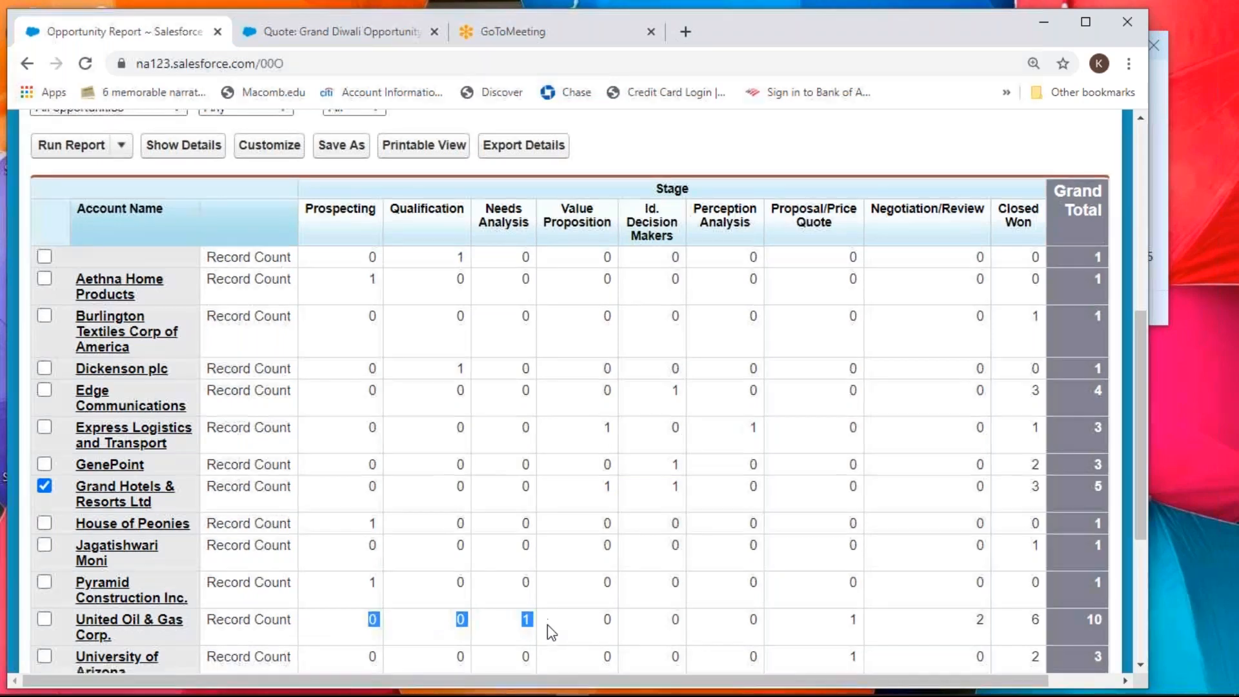
{"action": "scroll", "coordinate": [545, 634], "scroll_direction": "down", "scroll_amount": 3}
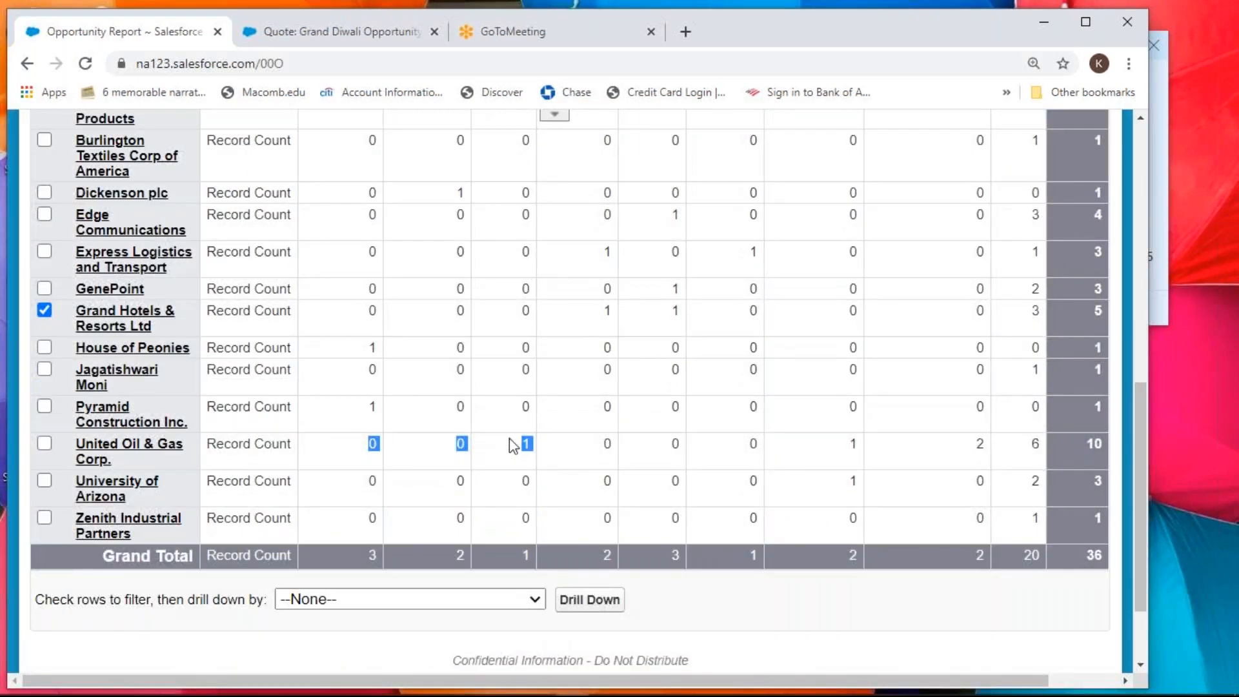
{"action": "scroll", "coordinate": [799, 441], "scroll_direction": "up", "scroll_amount": 3}
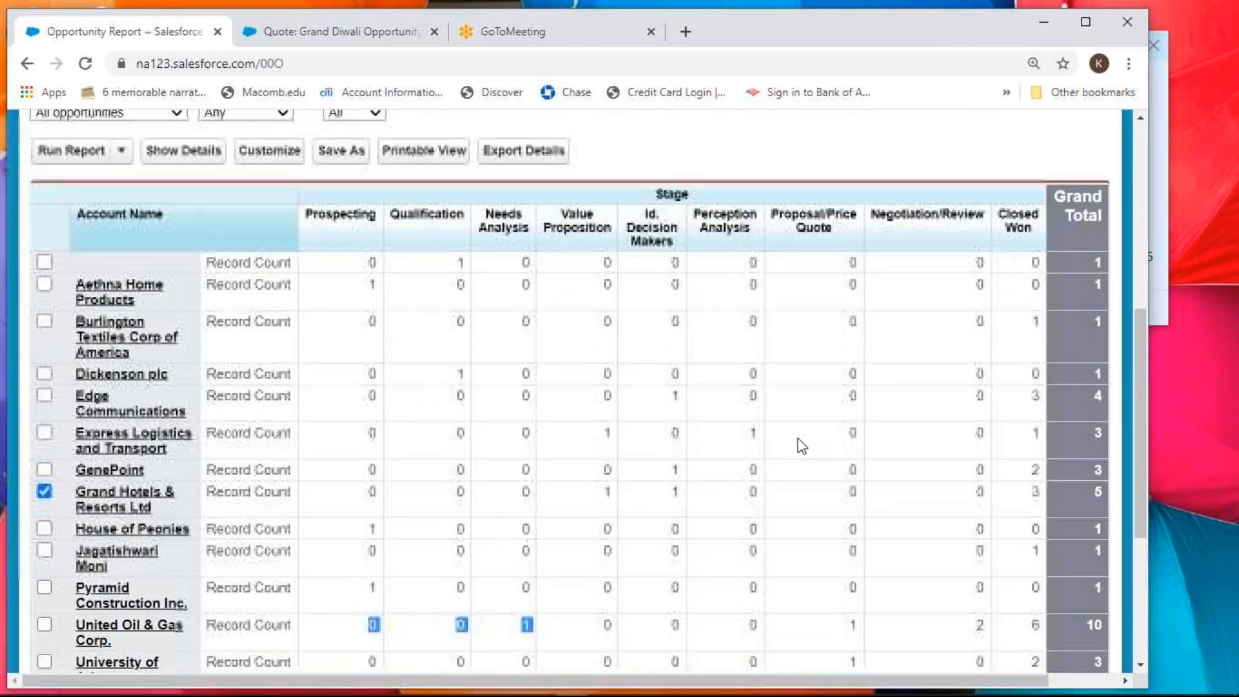
{"action": "scroll", "coordinate": [797, 439], "scroll_direction": "down", "scroll_amount": 2}
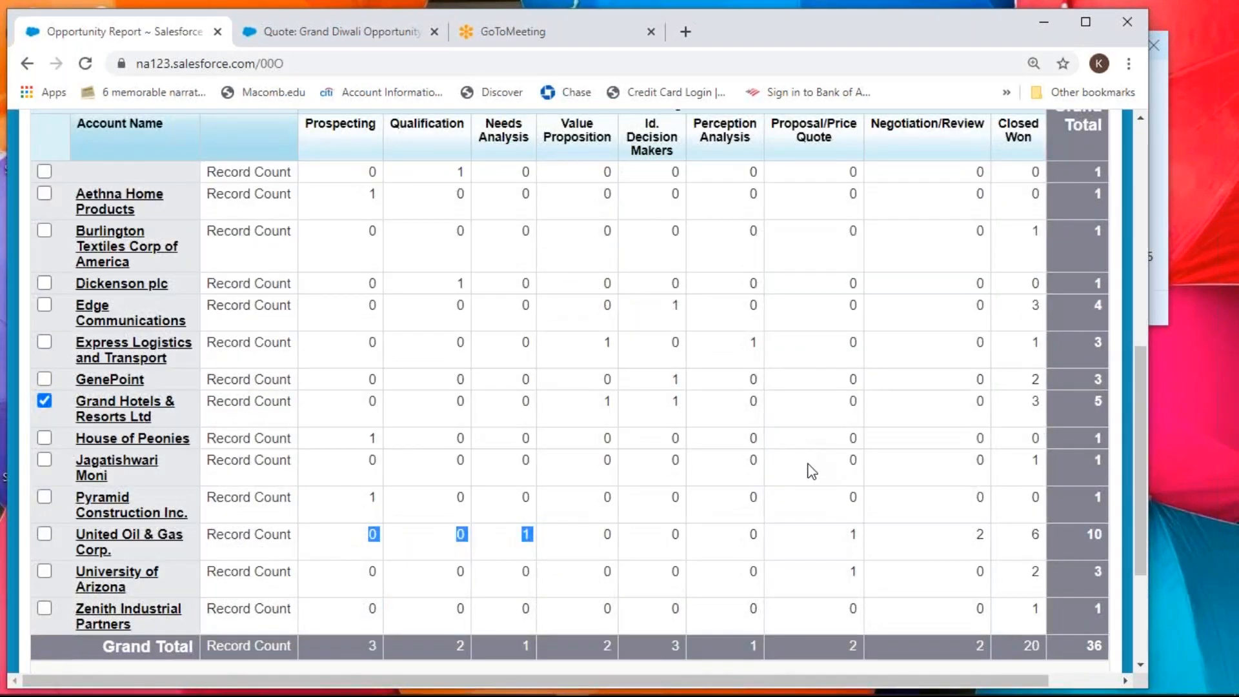
{"action": "double_click", "coordinate": [852, 533]}
{"action": "double_click", "coordinate": [979, 533]}
{"action": "left_click", "coordinate": [1026, 530]}
{"action": "left_click_drag", "start_coordinate": [1028, 531], "coordinate": [1102, 534]}
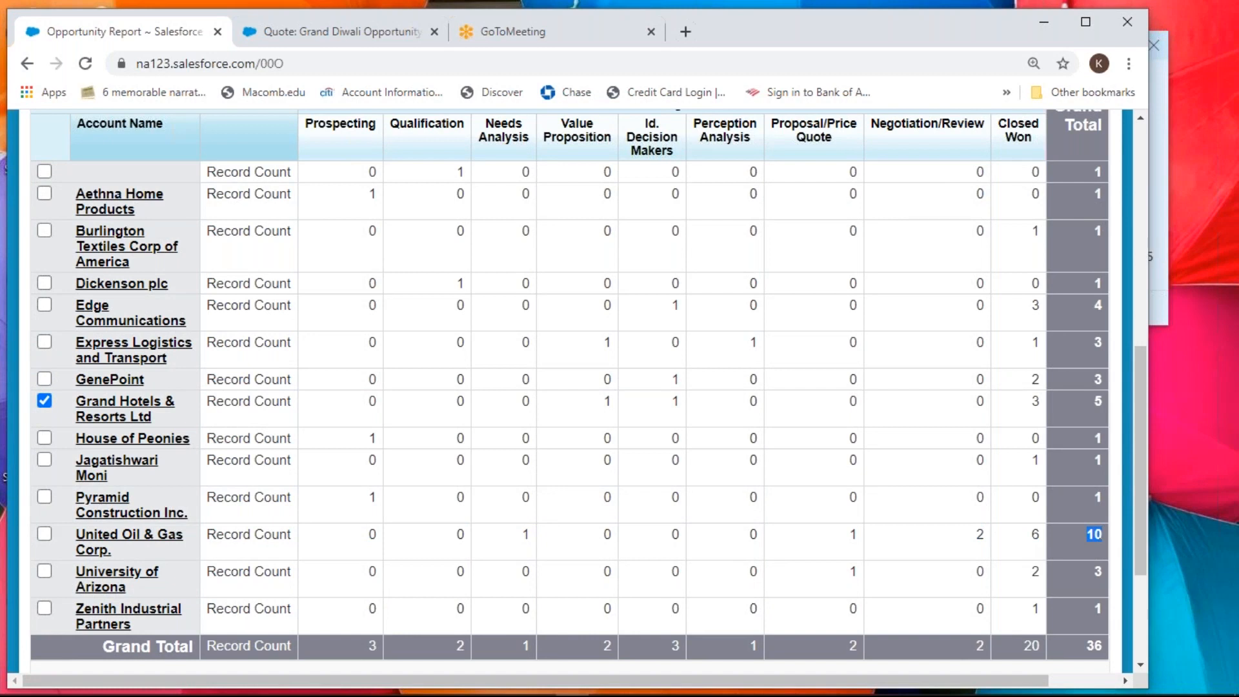